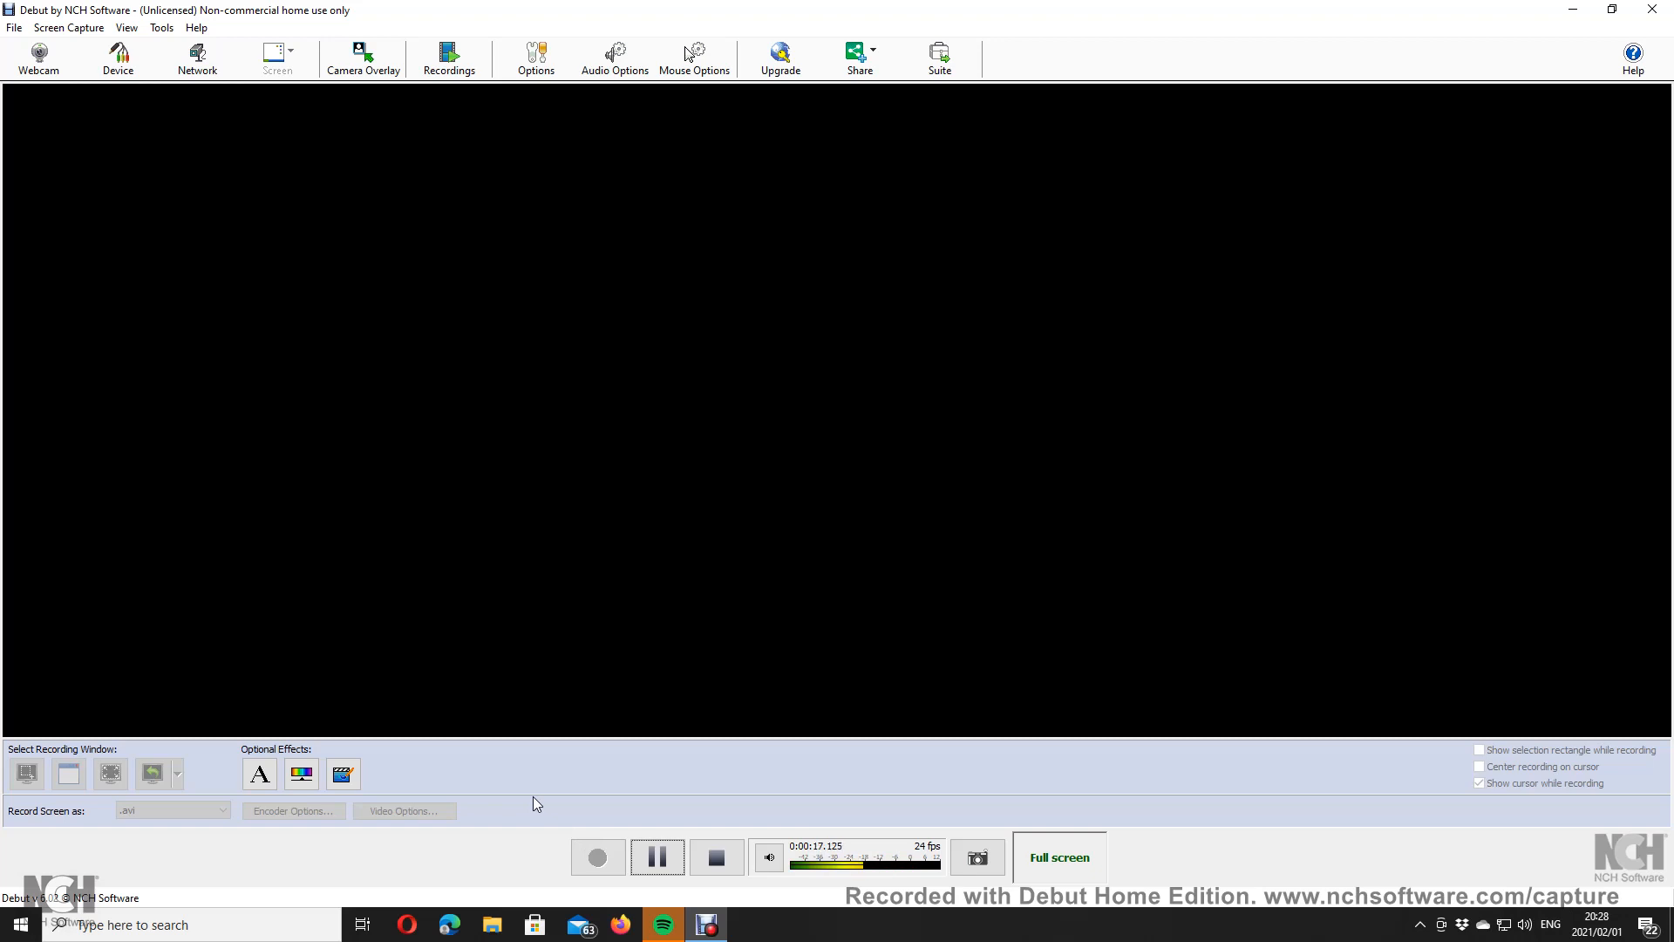
Step: Open Windows Search from the taskbar over the Debut Video Capture recorder
click(202, 925)
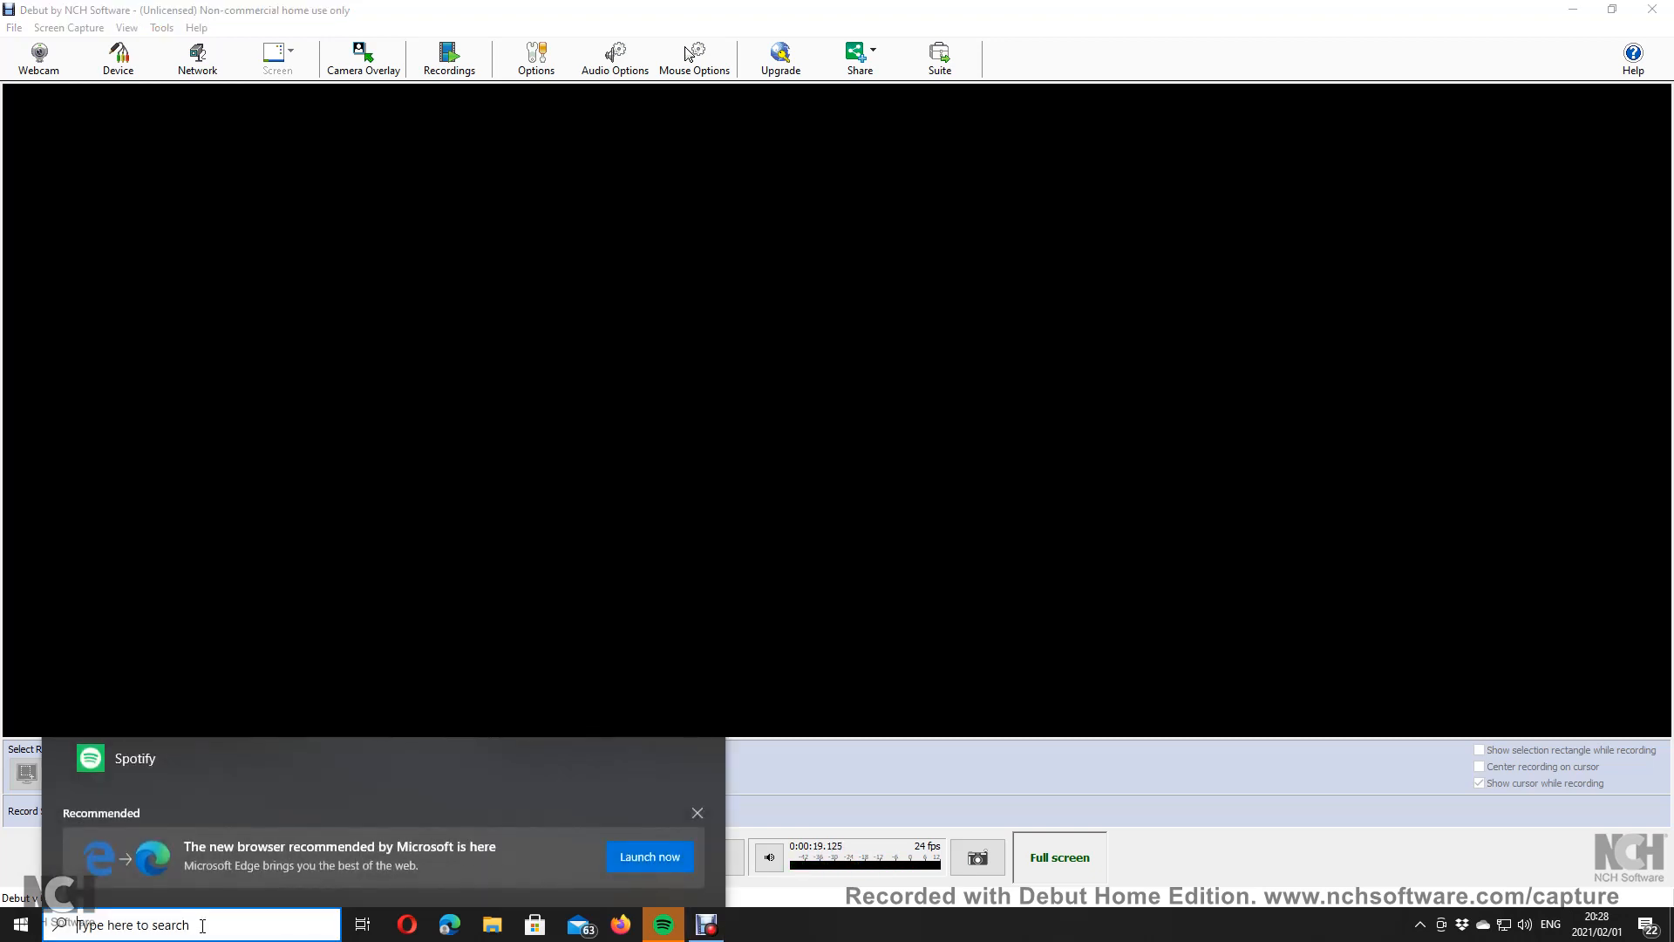
Step: Launch Visual Studio 2019 and open the recent WinWithTrivia solution
text(visu)
key(Return)
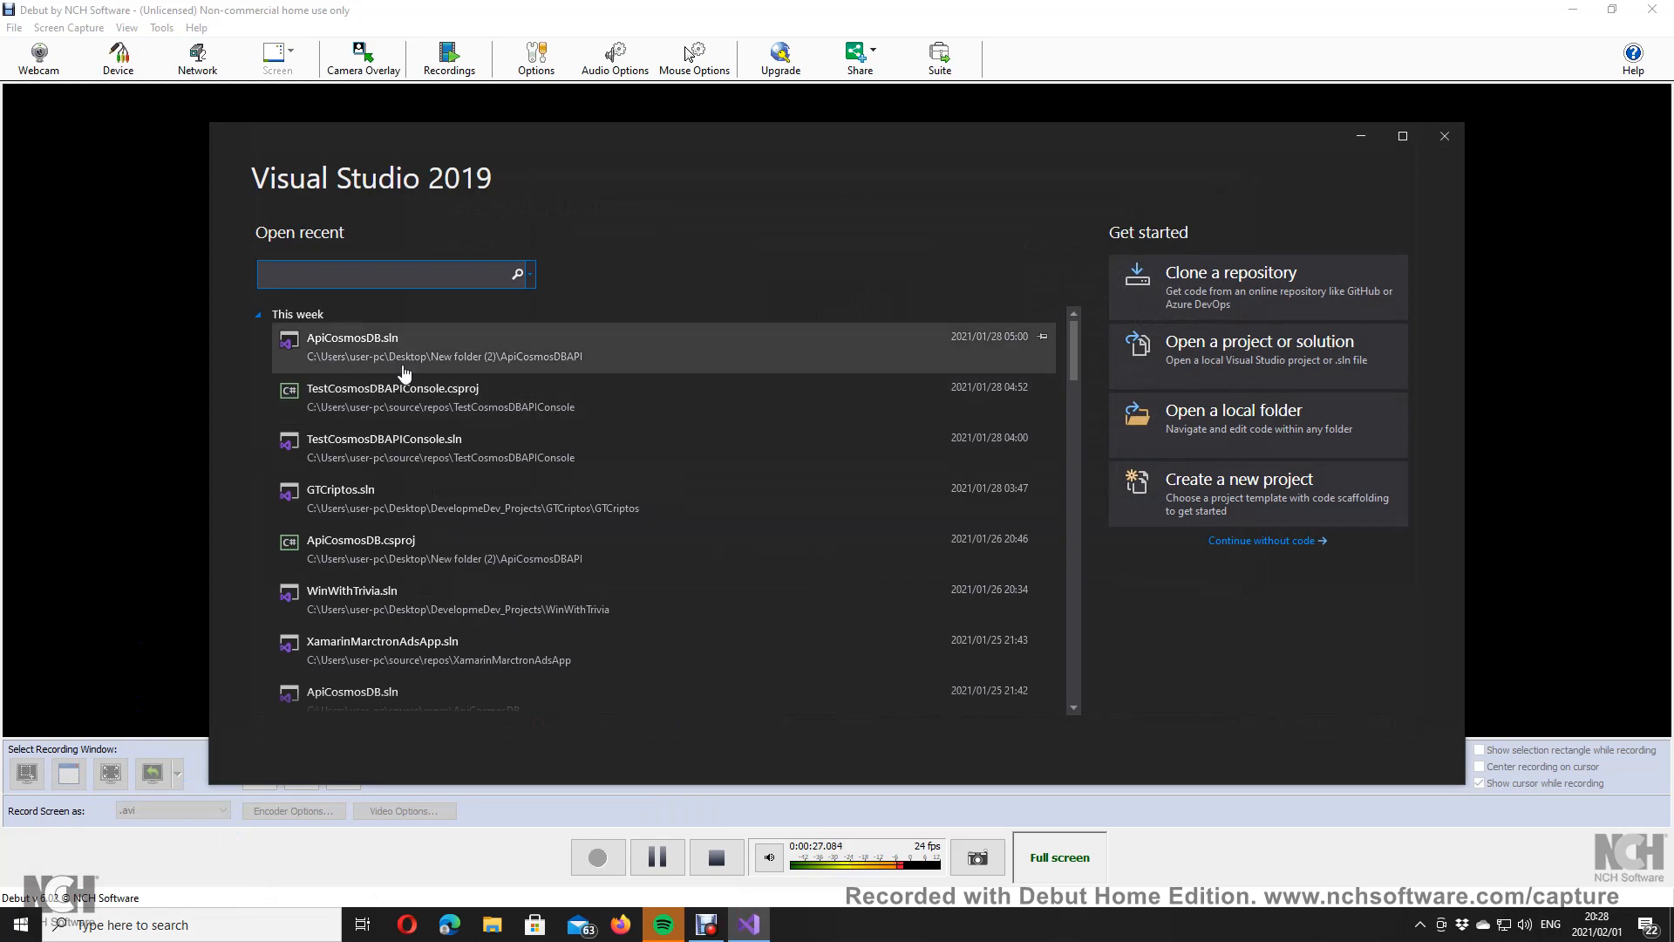
scroll(516, 567, down, 6)
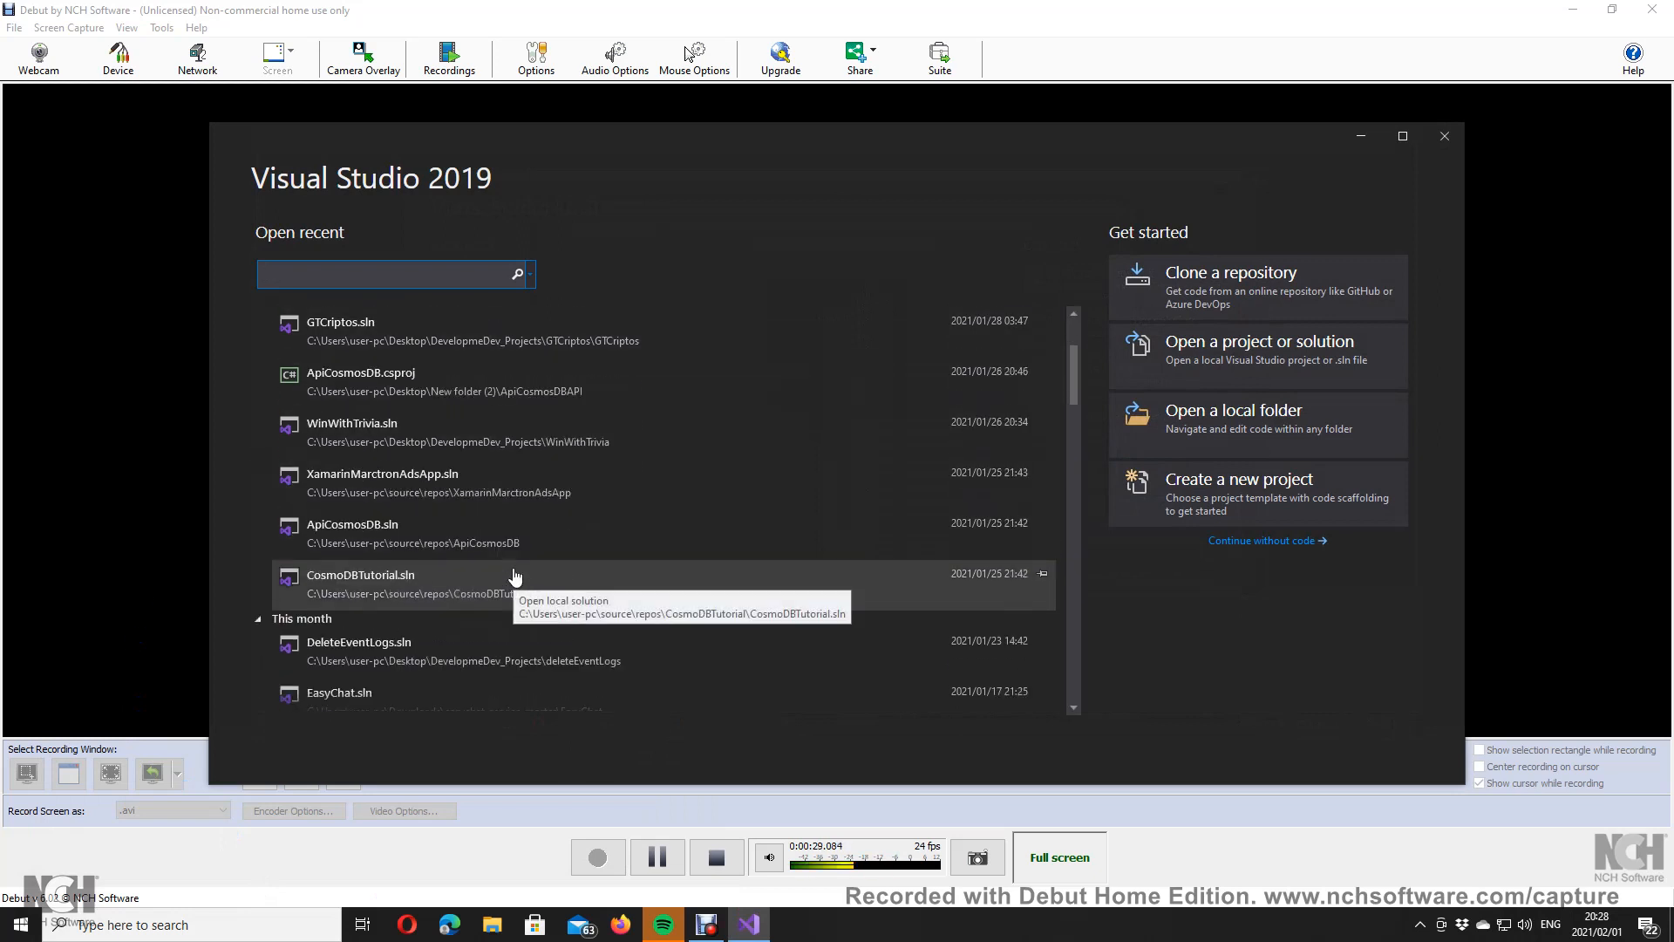
scroll(516, 578, down, 7)
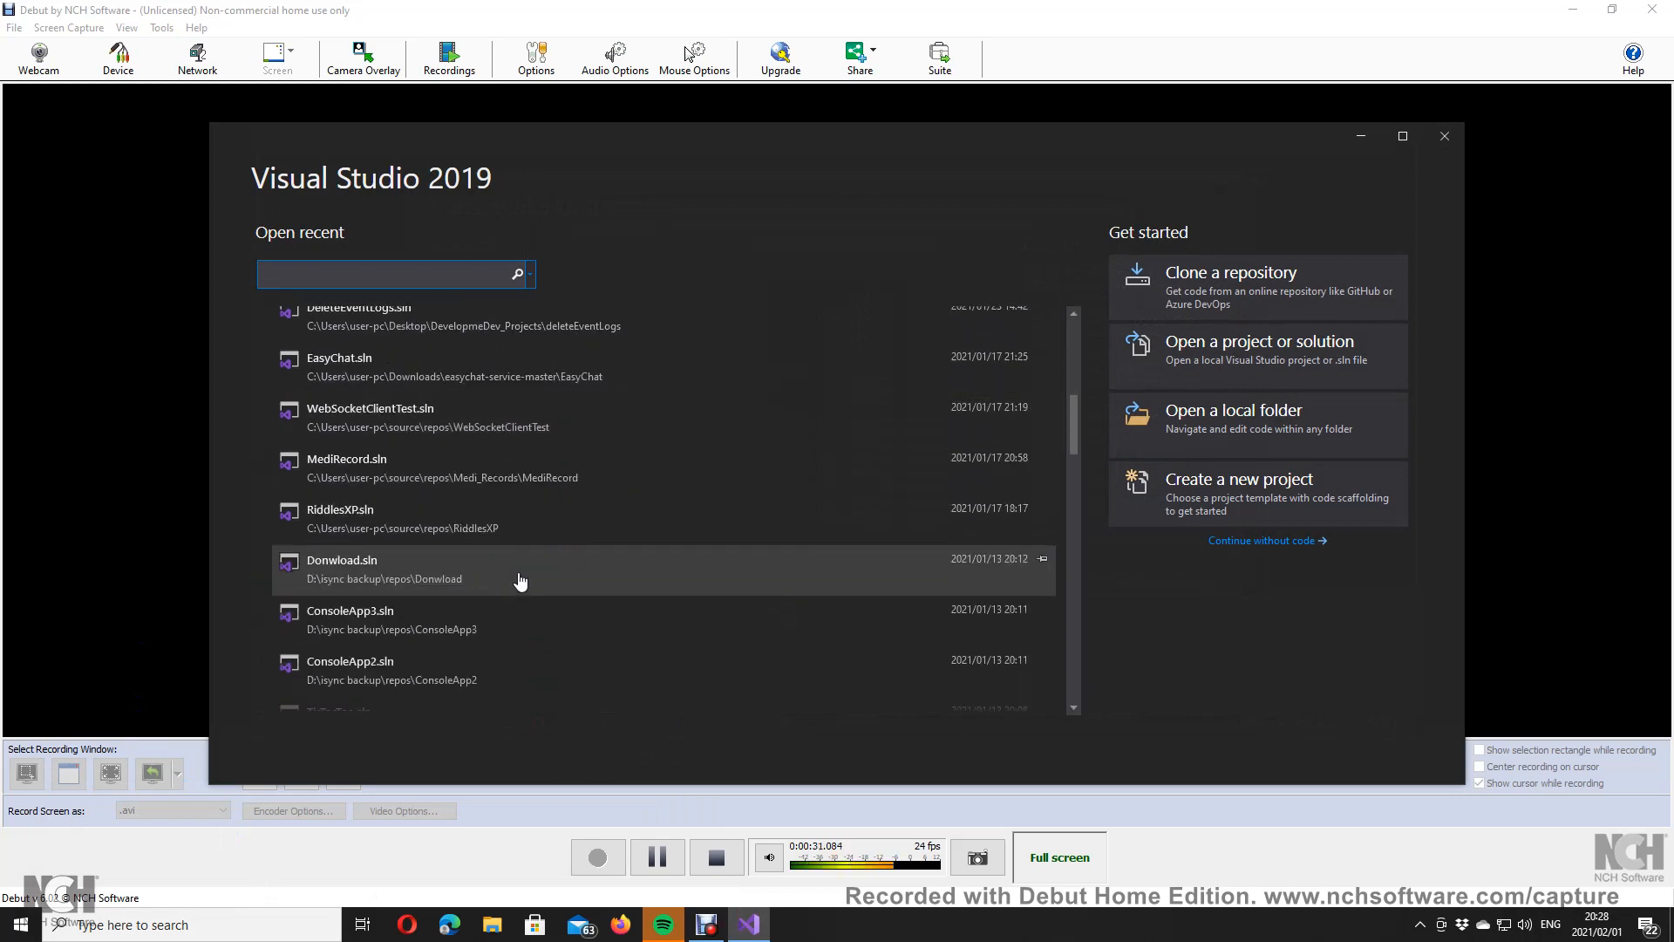
scroll(514, 577, up, 10)
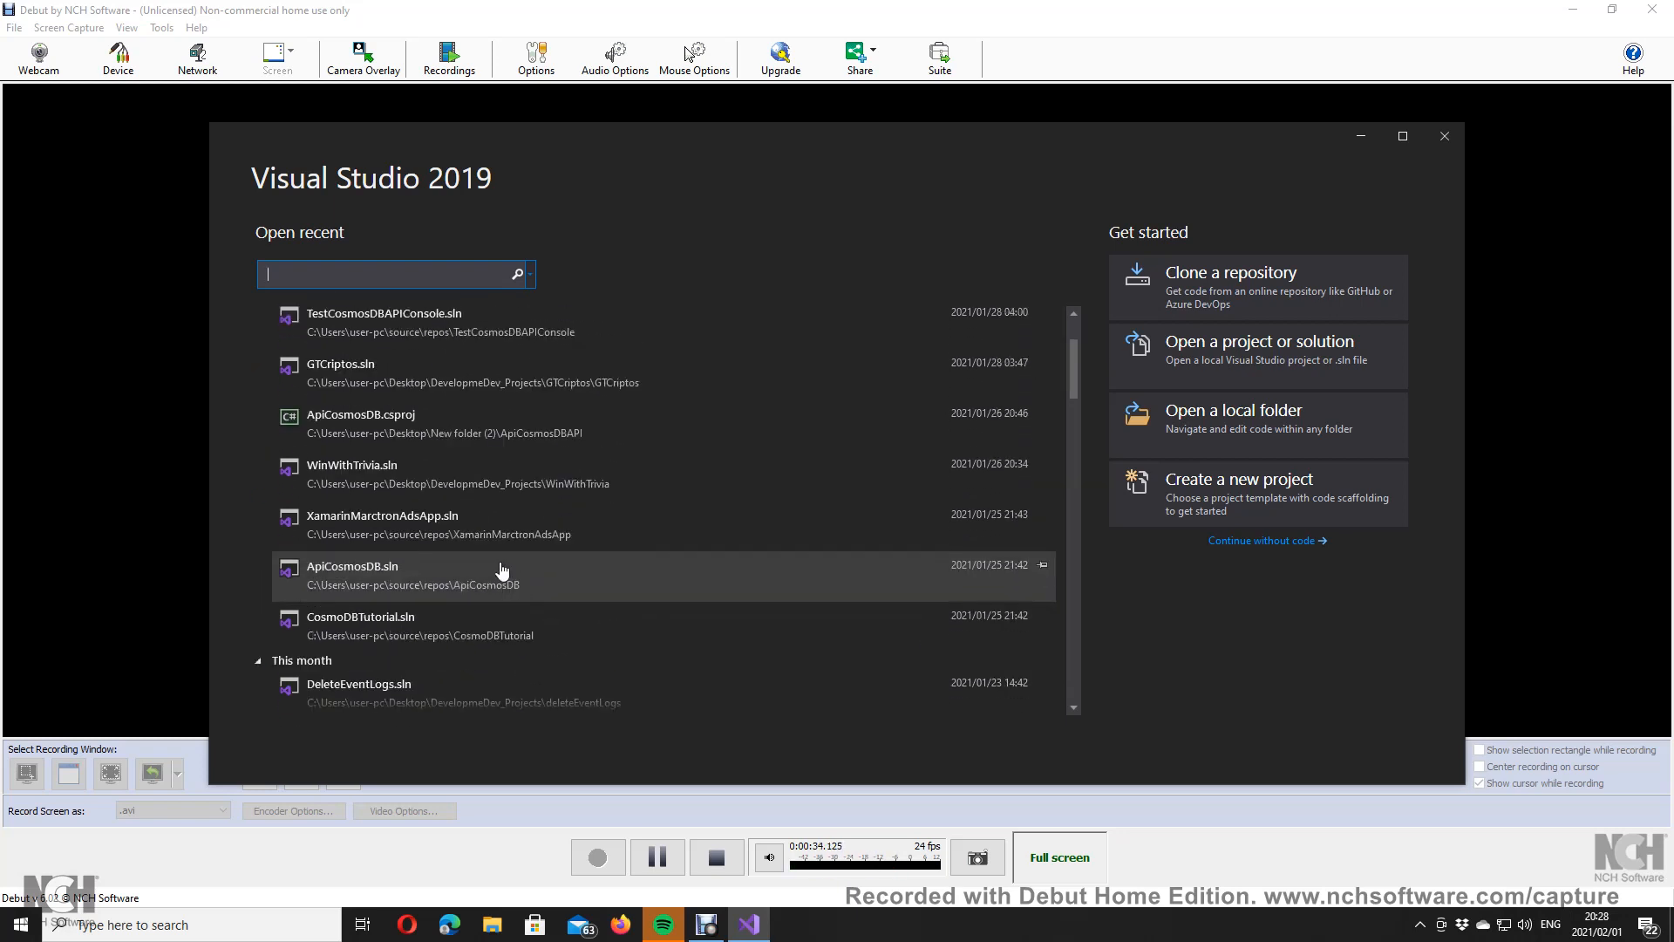
click(489, 478)
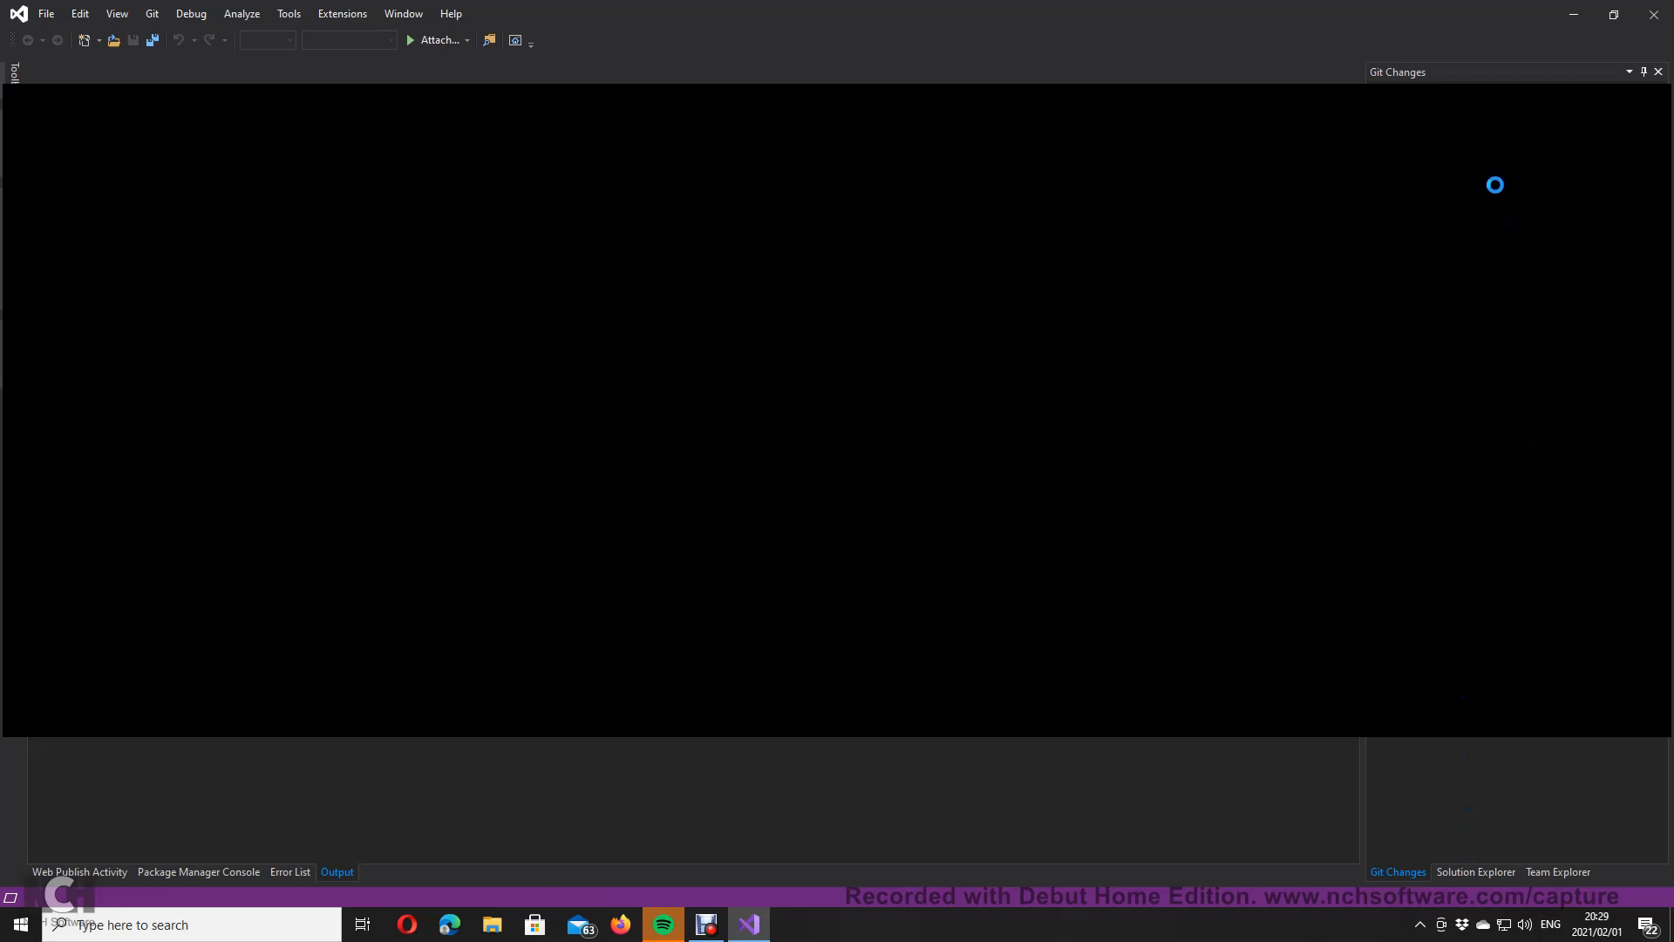
Step: Launch Google Chrome from Windows Search with 'chr'
click(264, 923)
text(chro)
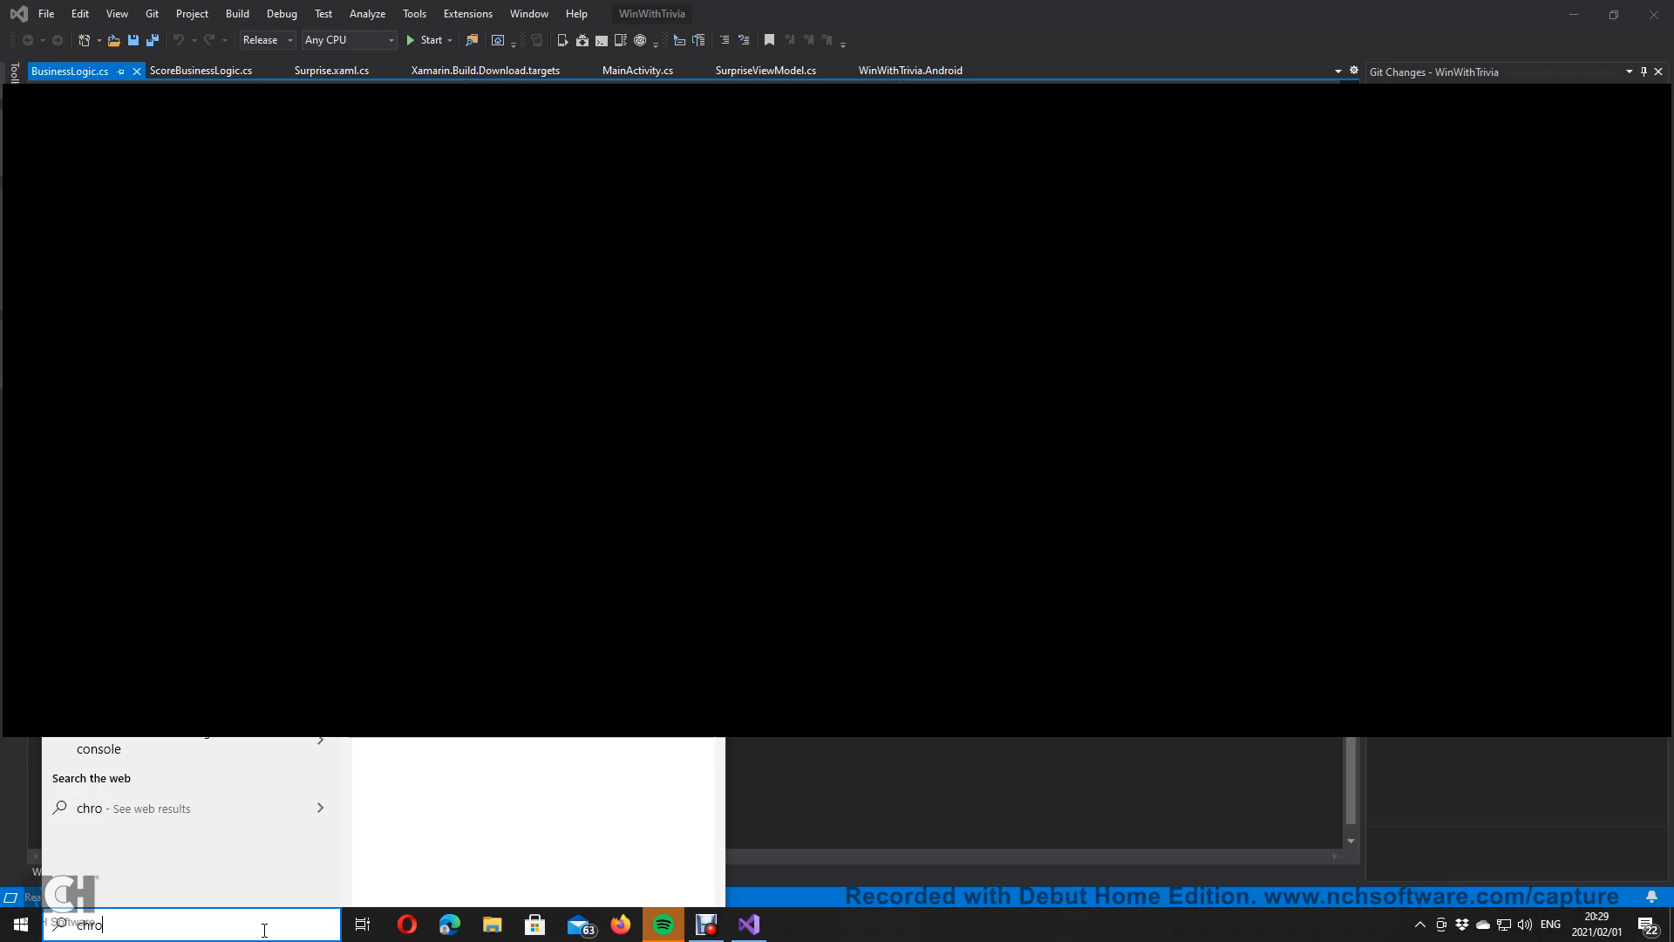
key(Return)
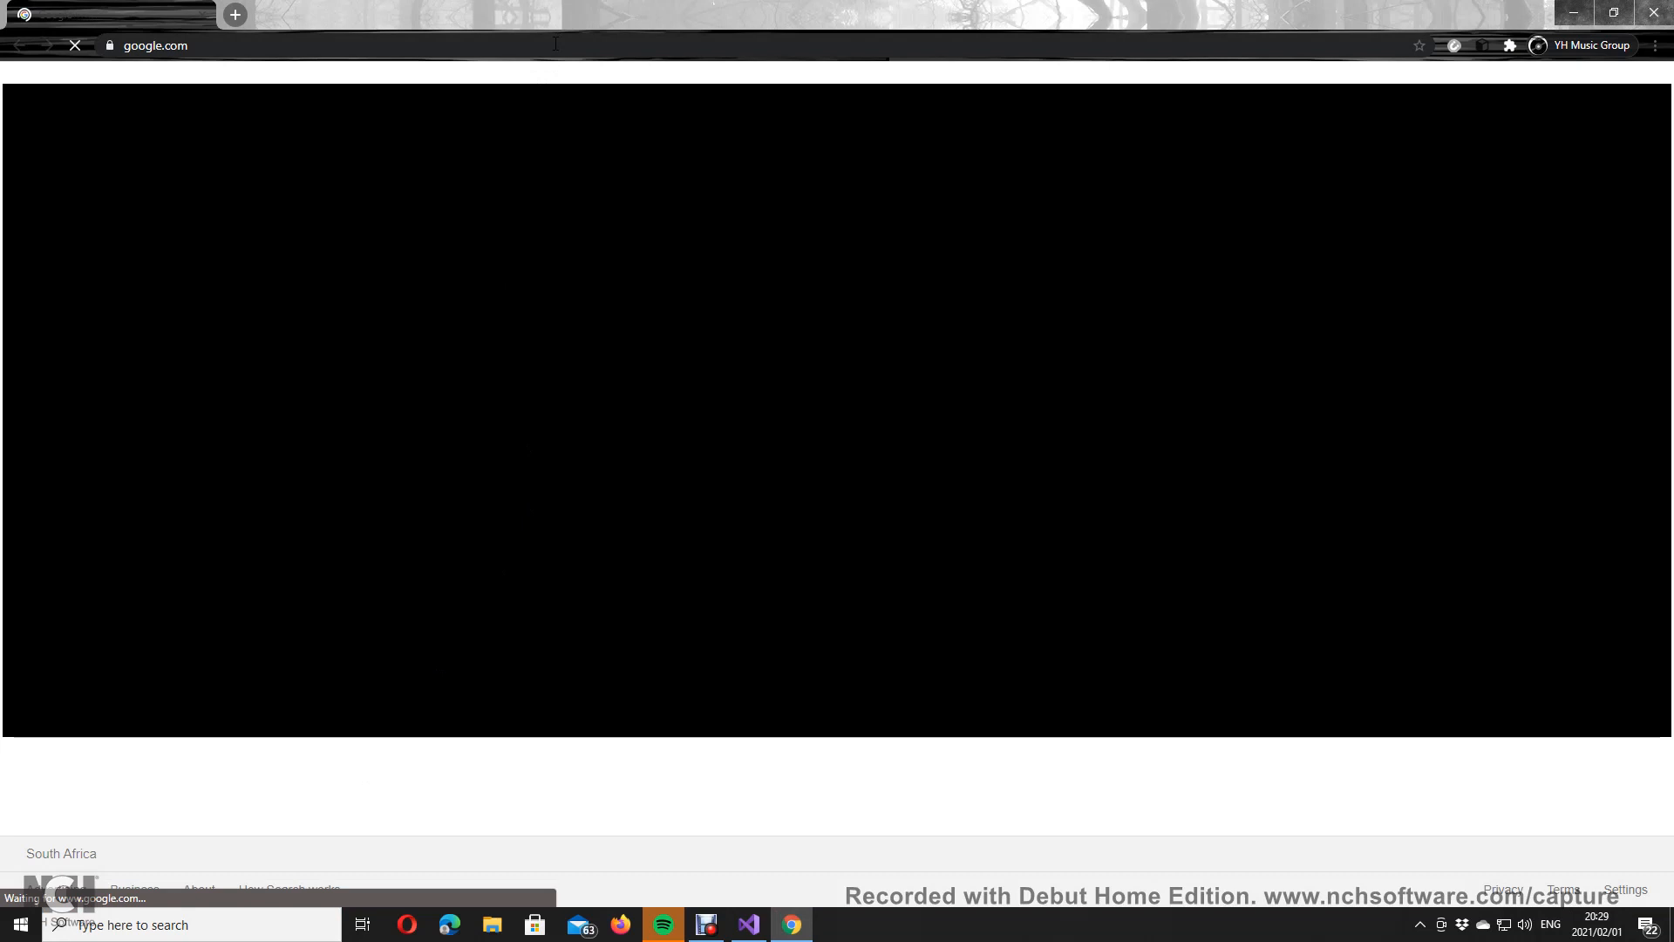
Step: Load admob.google.com and its Get started sign-up, then open a new Incognito window
click(555, 43)
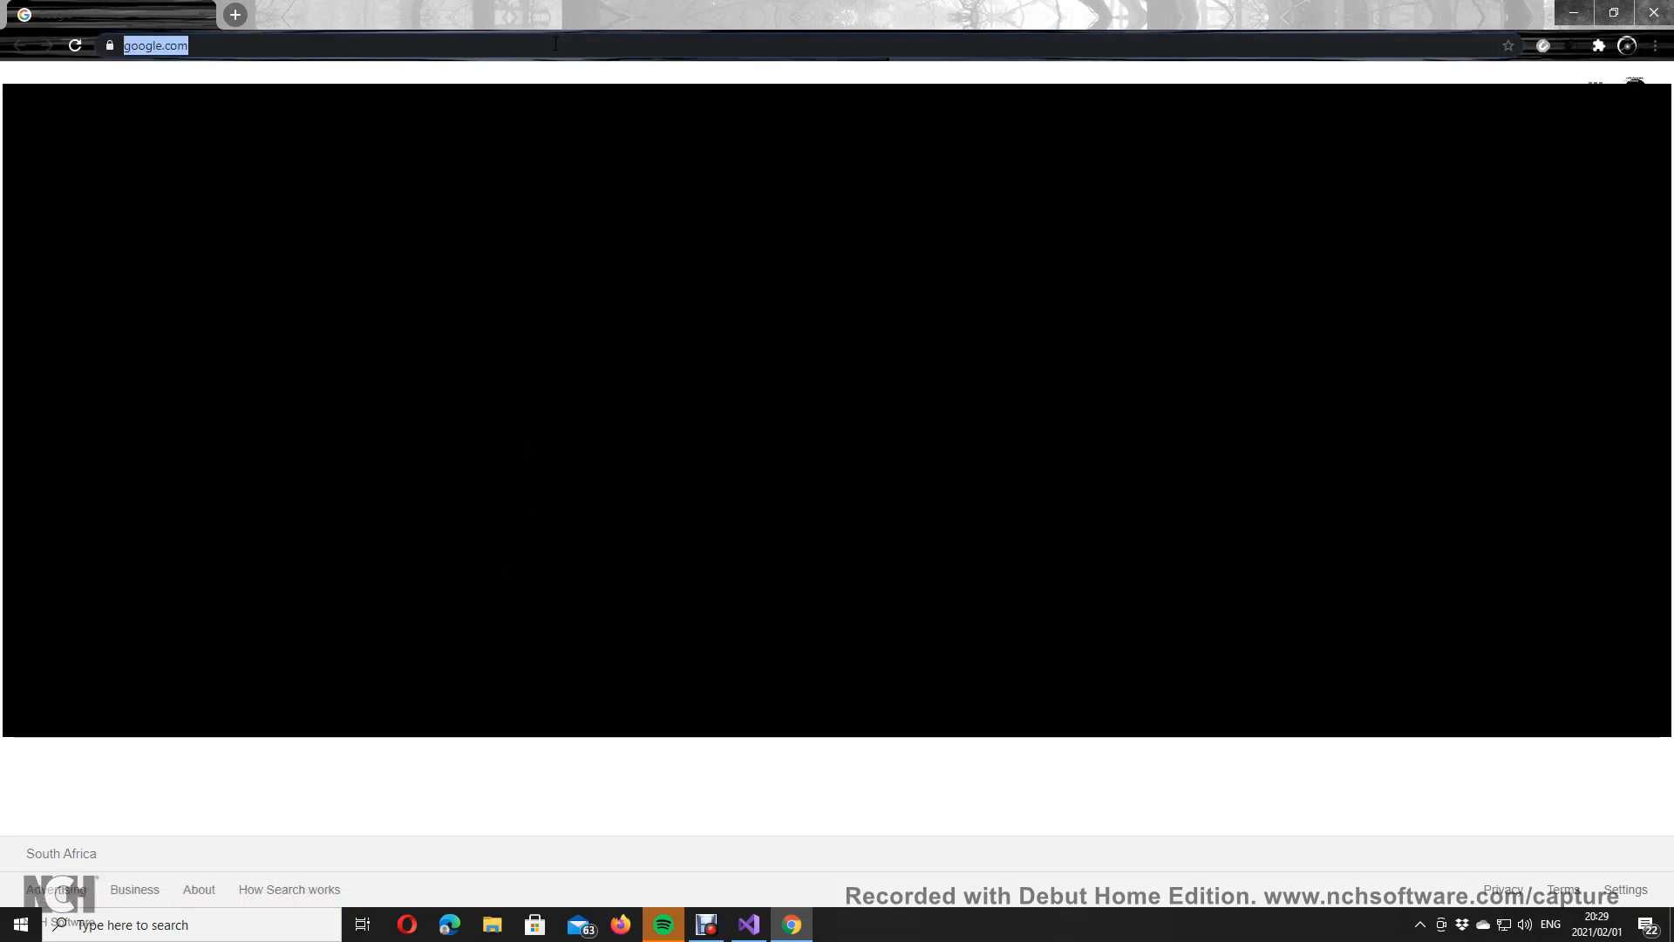
text(adm)
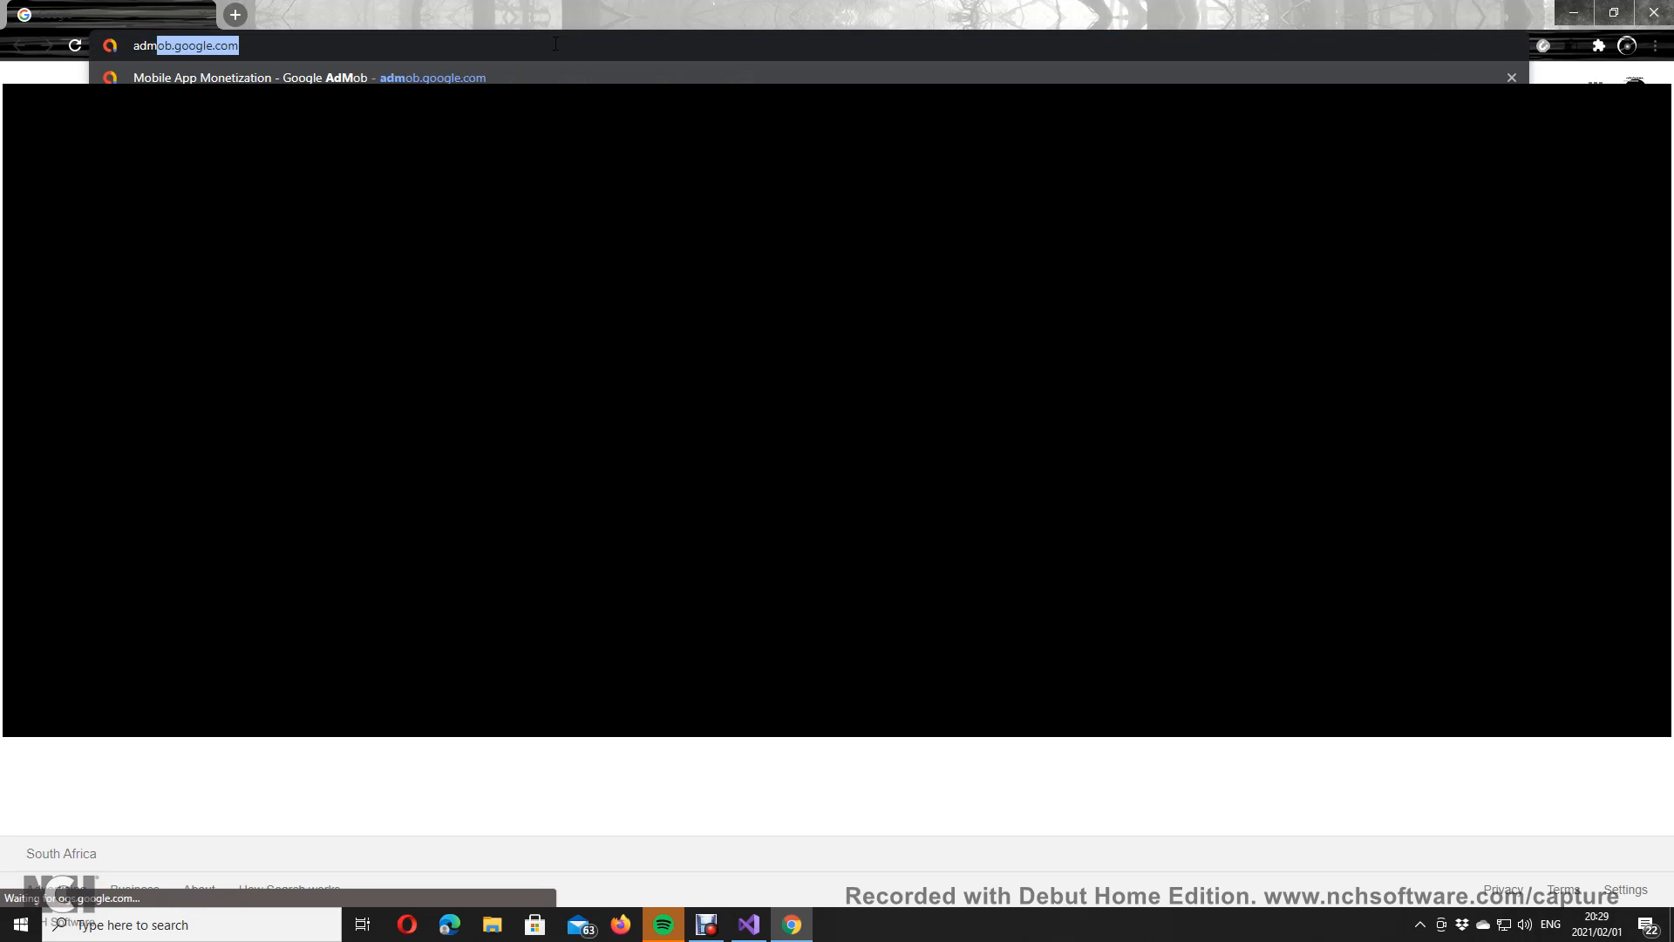
key(Return)
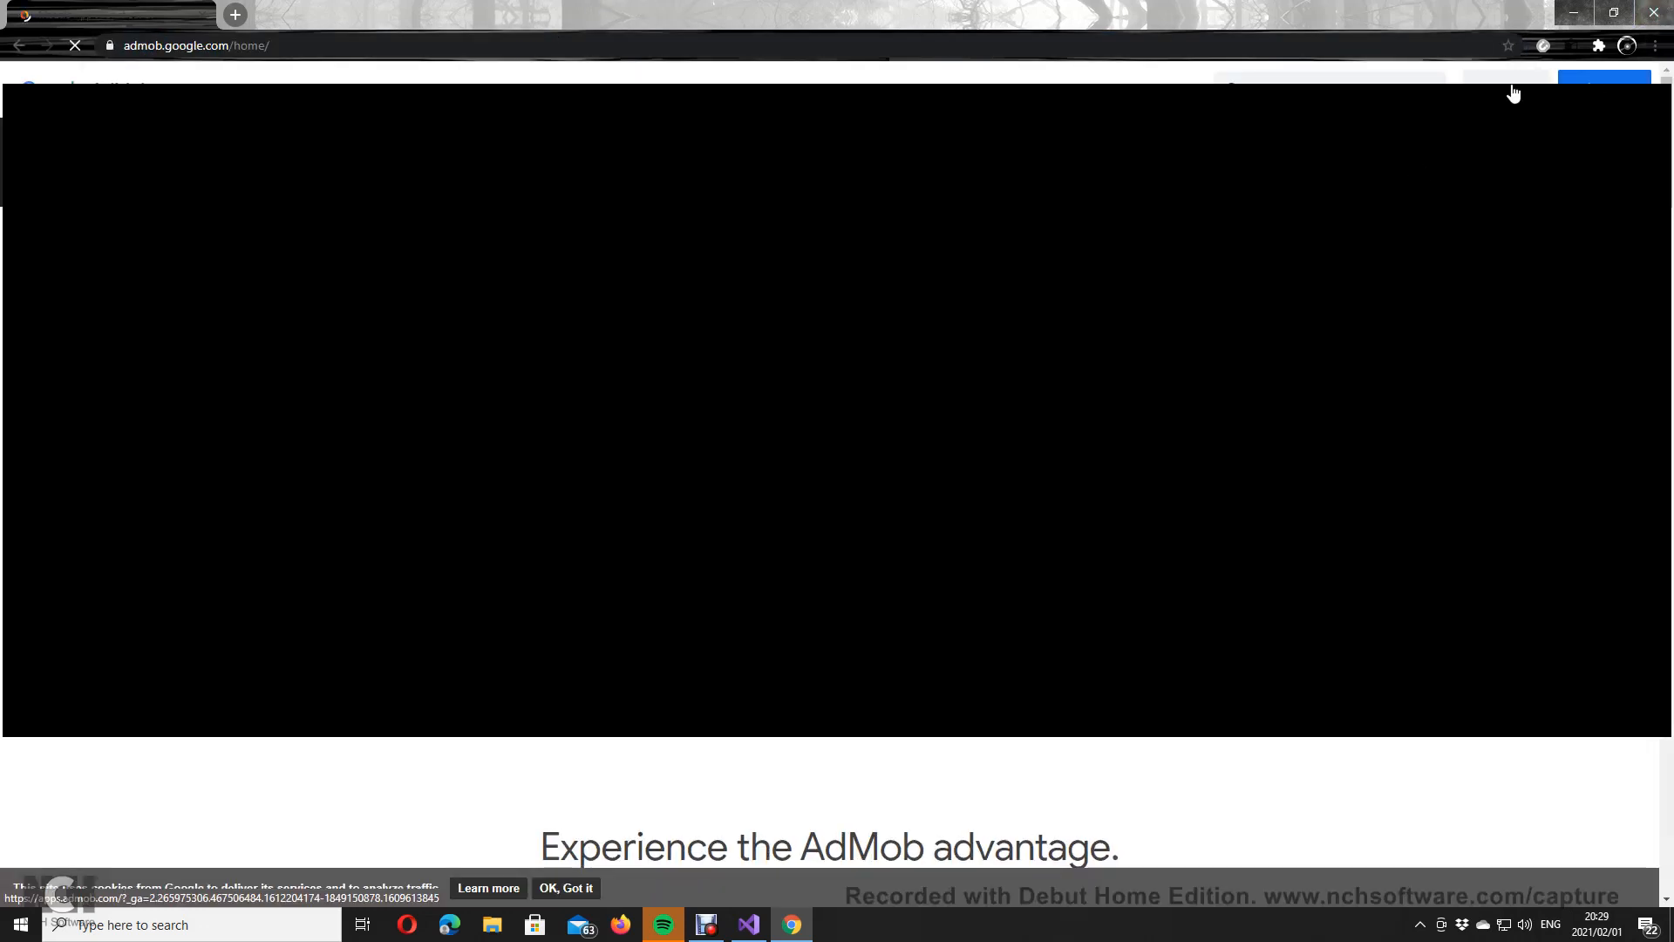
click(1511, 84)
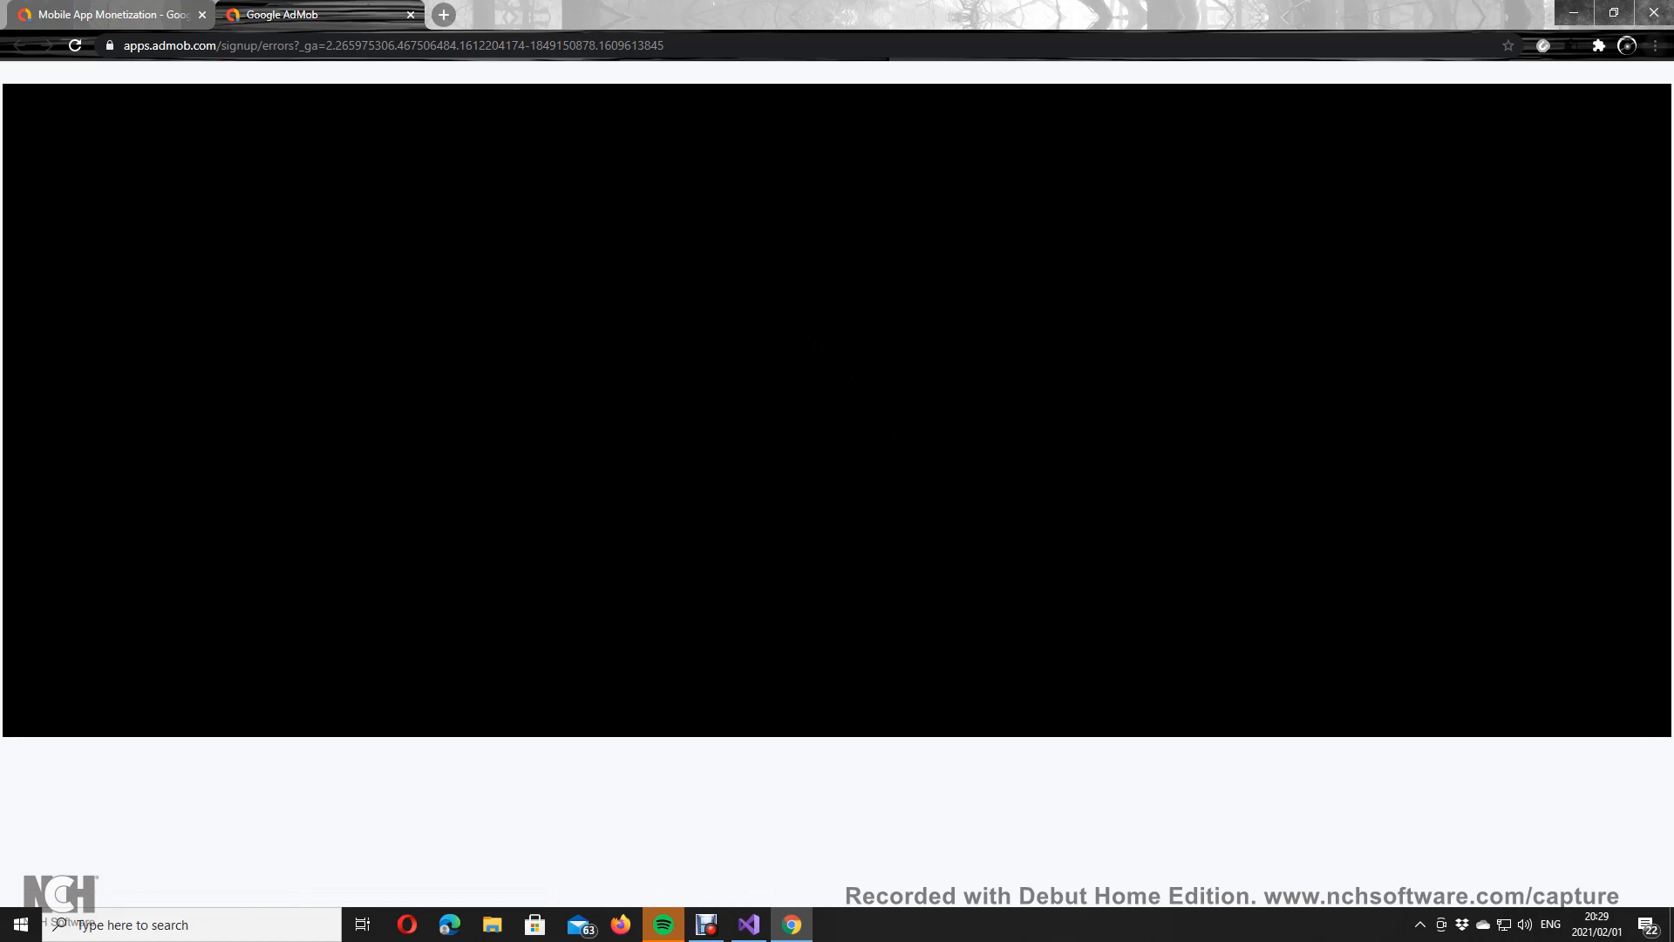
click(1655, 46)
click(1594, 127)
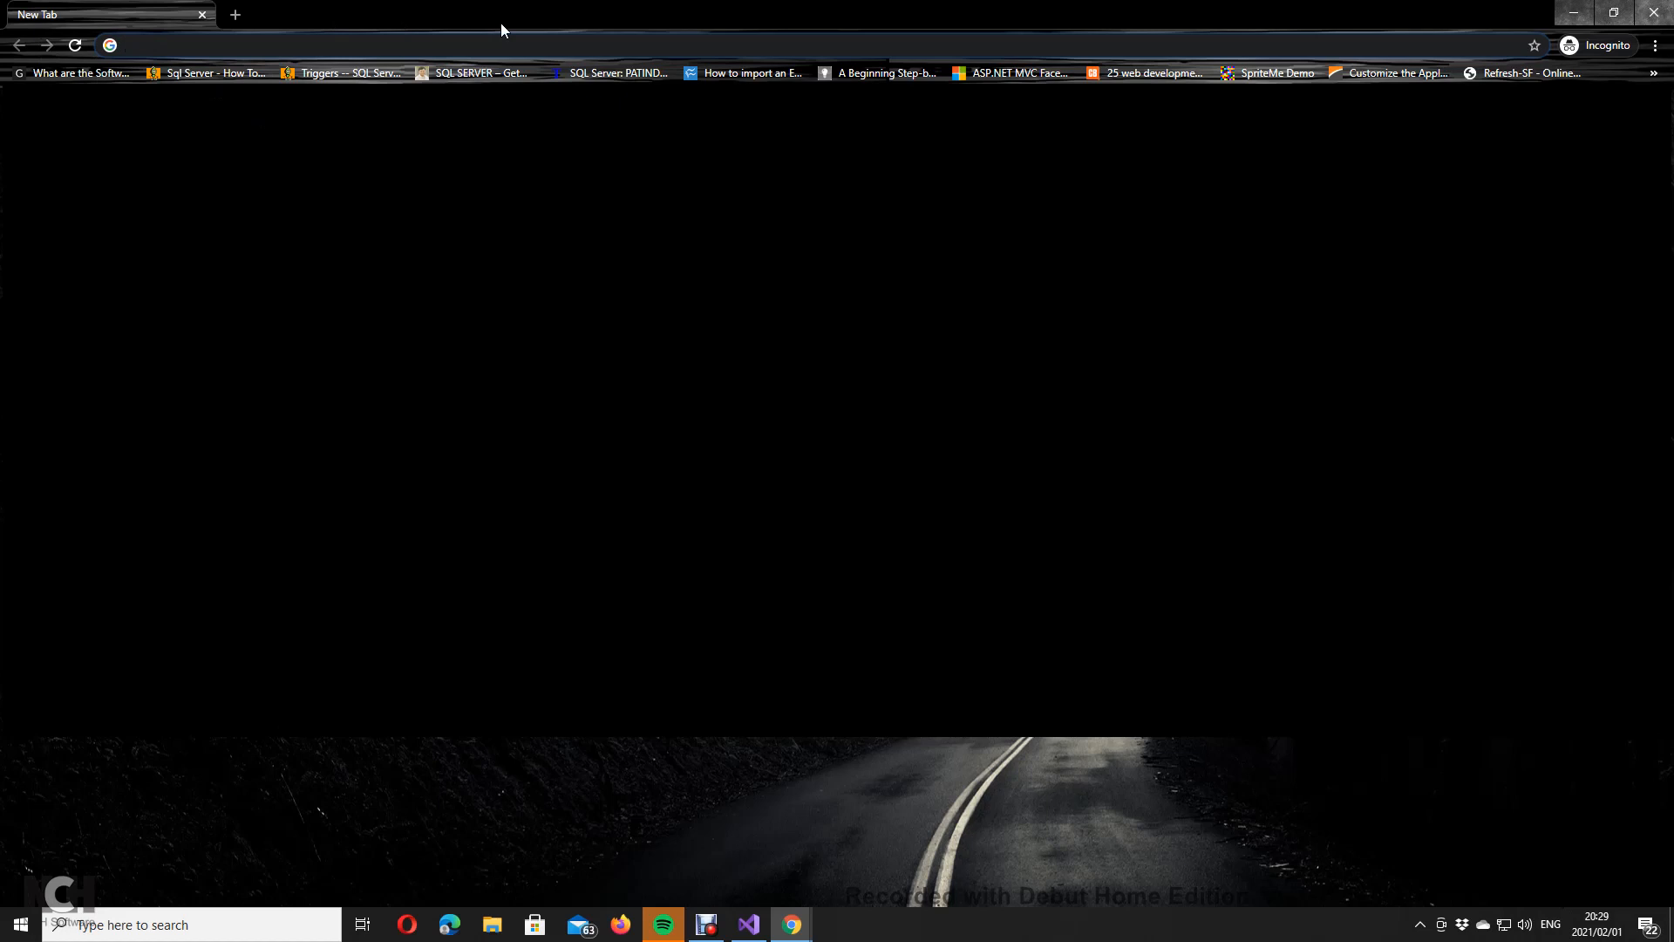
Step: Search Google for 'adsense' and open the Google AdSense result
text(admob)
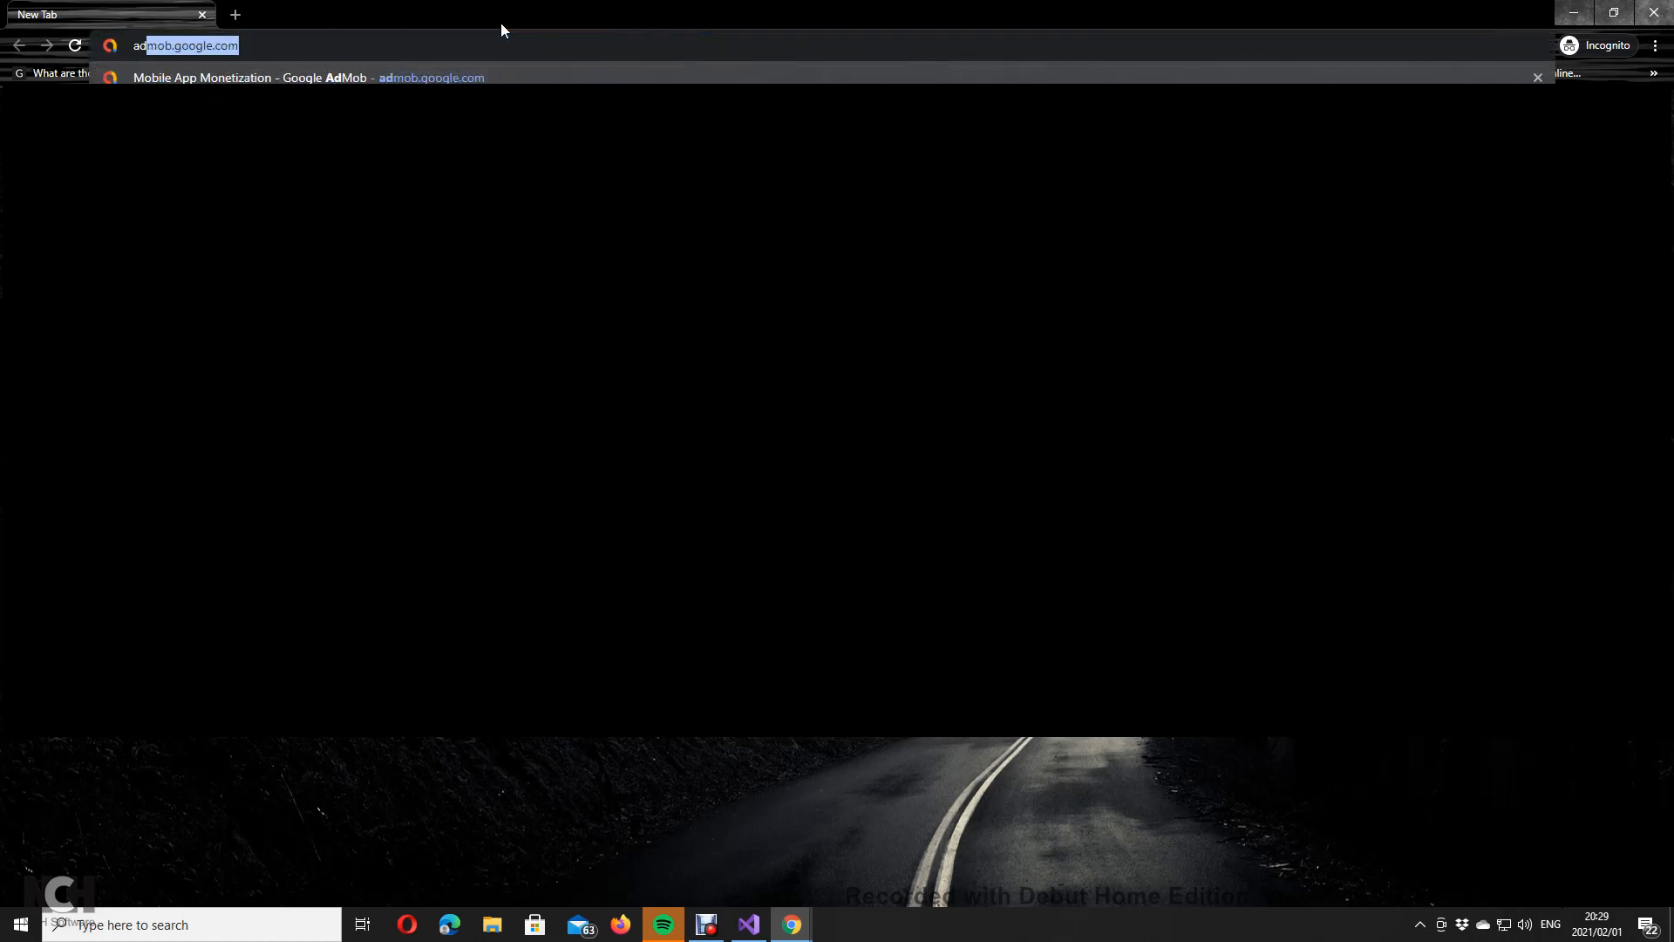
key(BackSpace)
key(BackSpace)
key(BackSpace)
key(BackSpace)
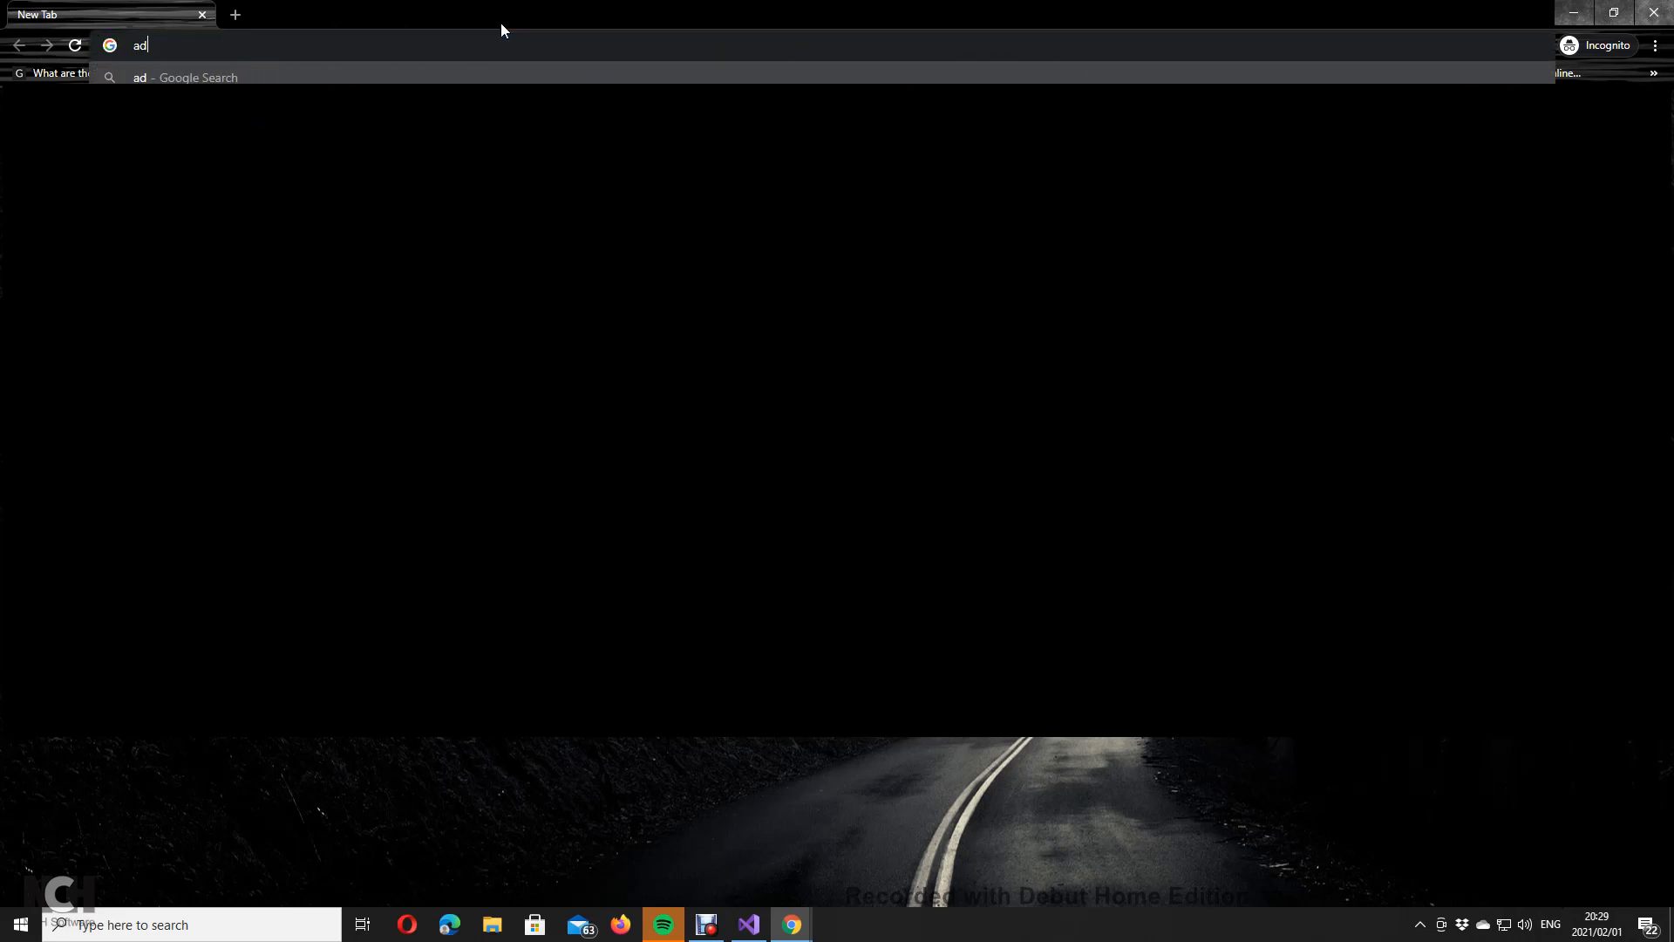
text(sense)
key(Return)
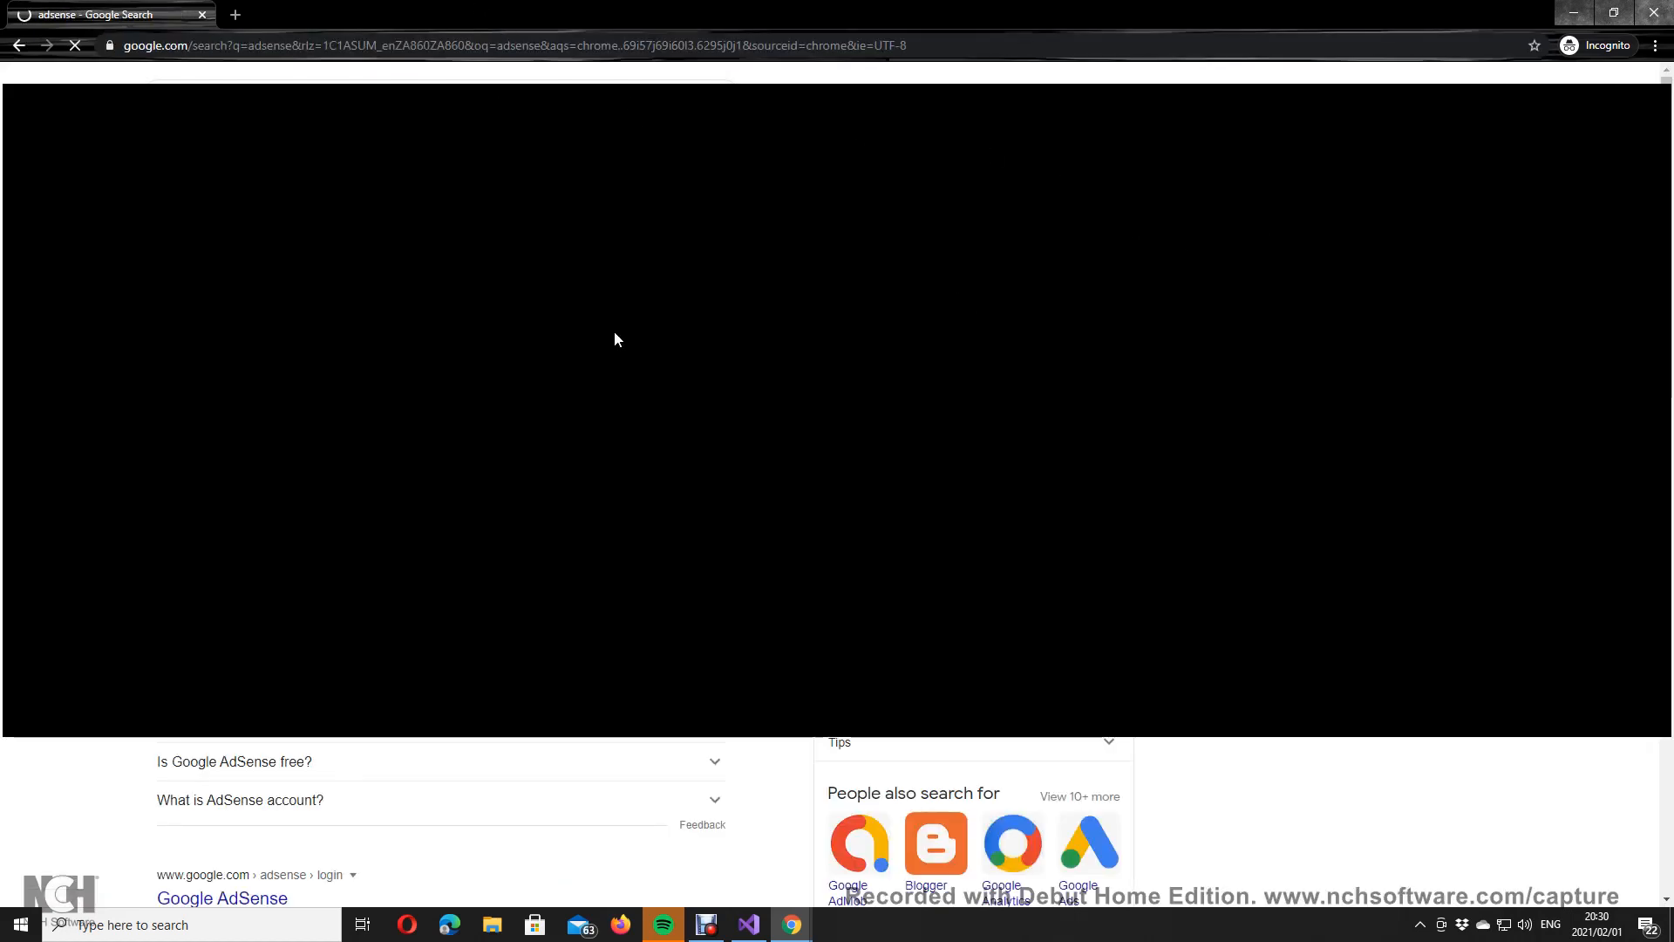
click(253, 554)
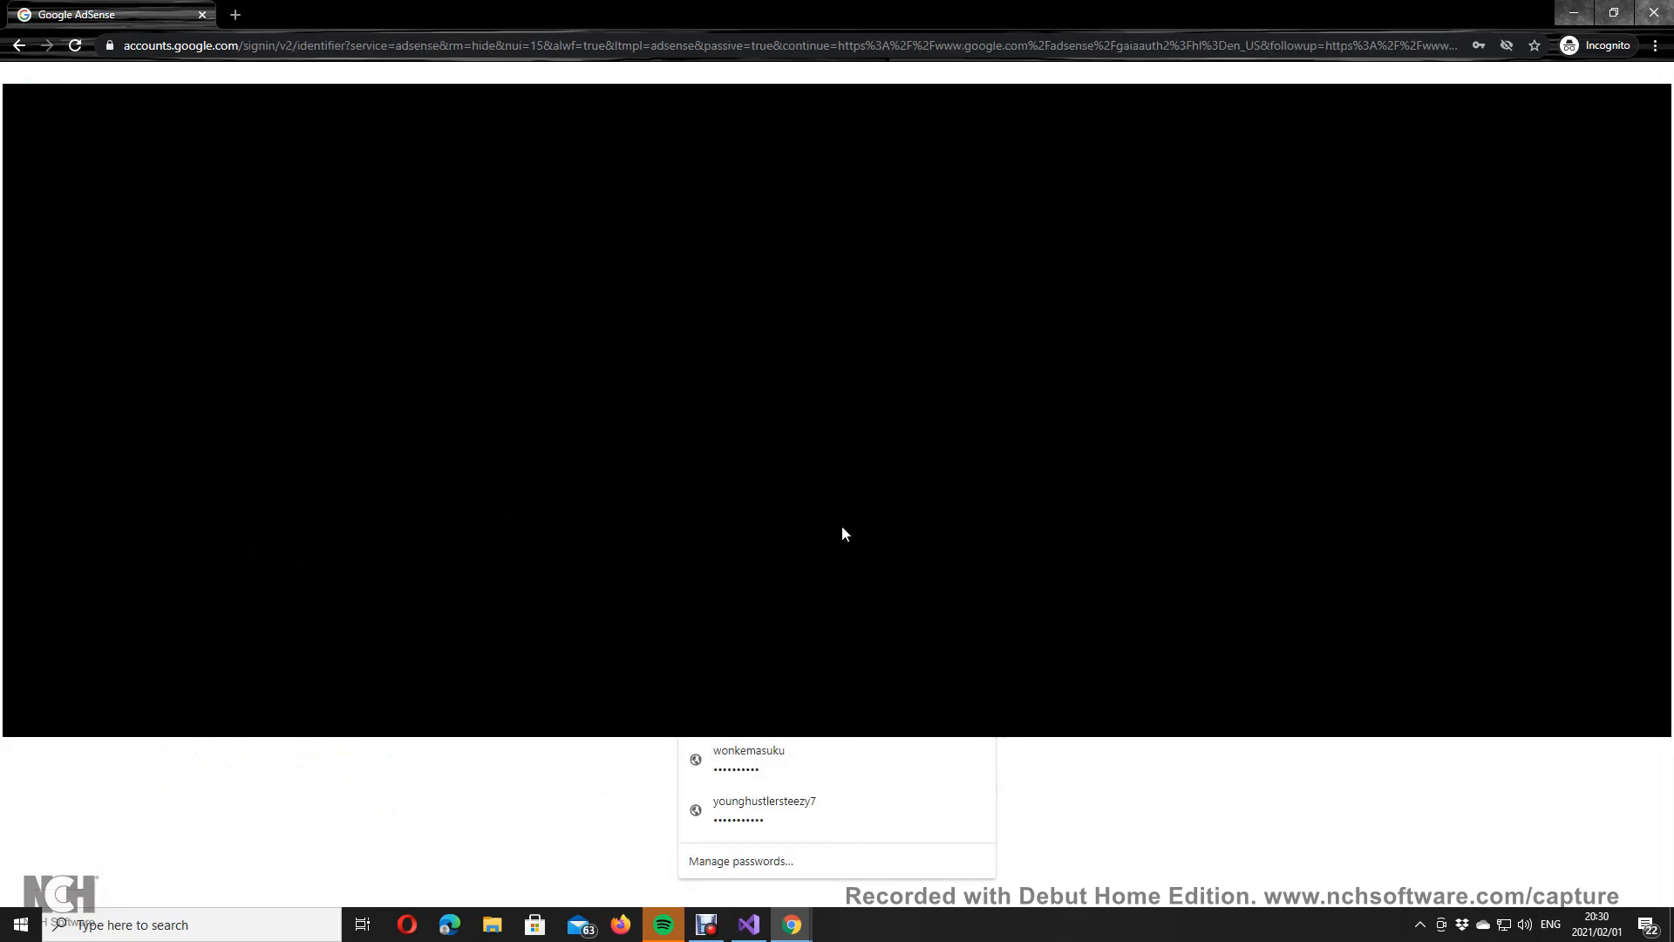
Step: Sign in with the saved account to reach Get started with AdSense, plus a blank tab
click(845, 606)
click(976, 639)
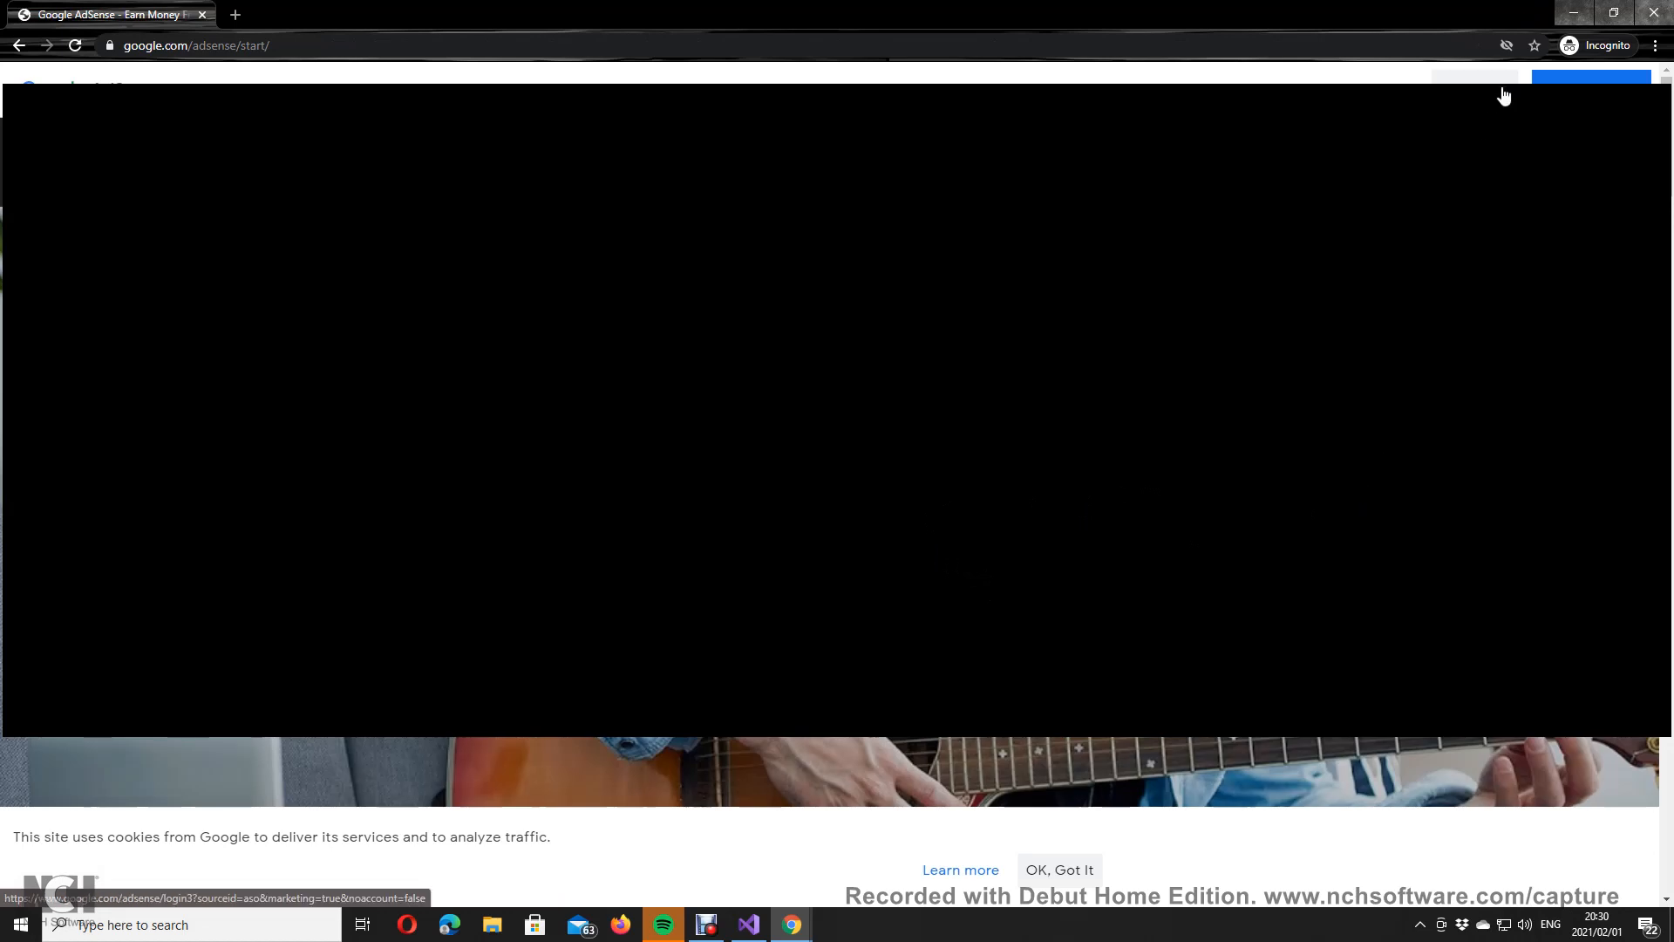
click(1505, 97)
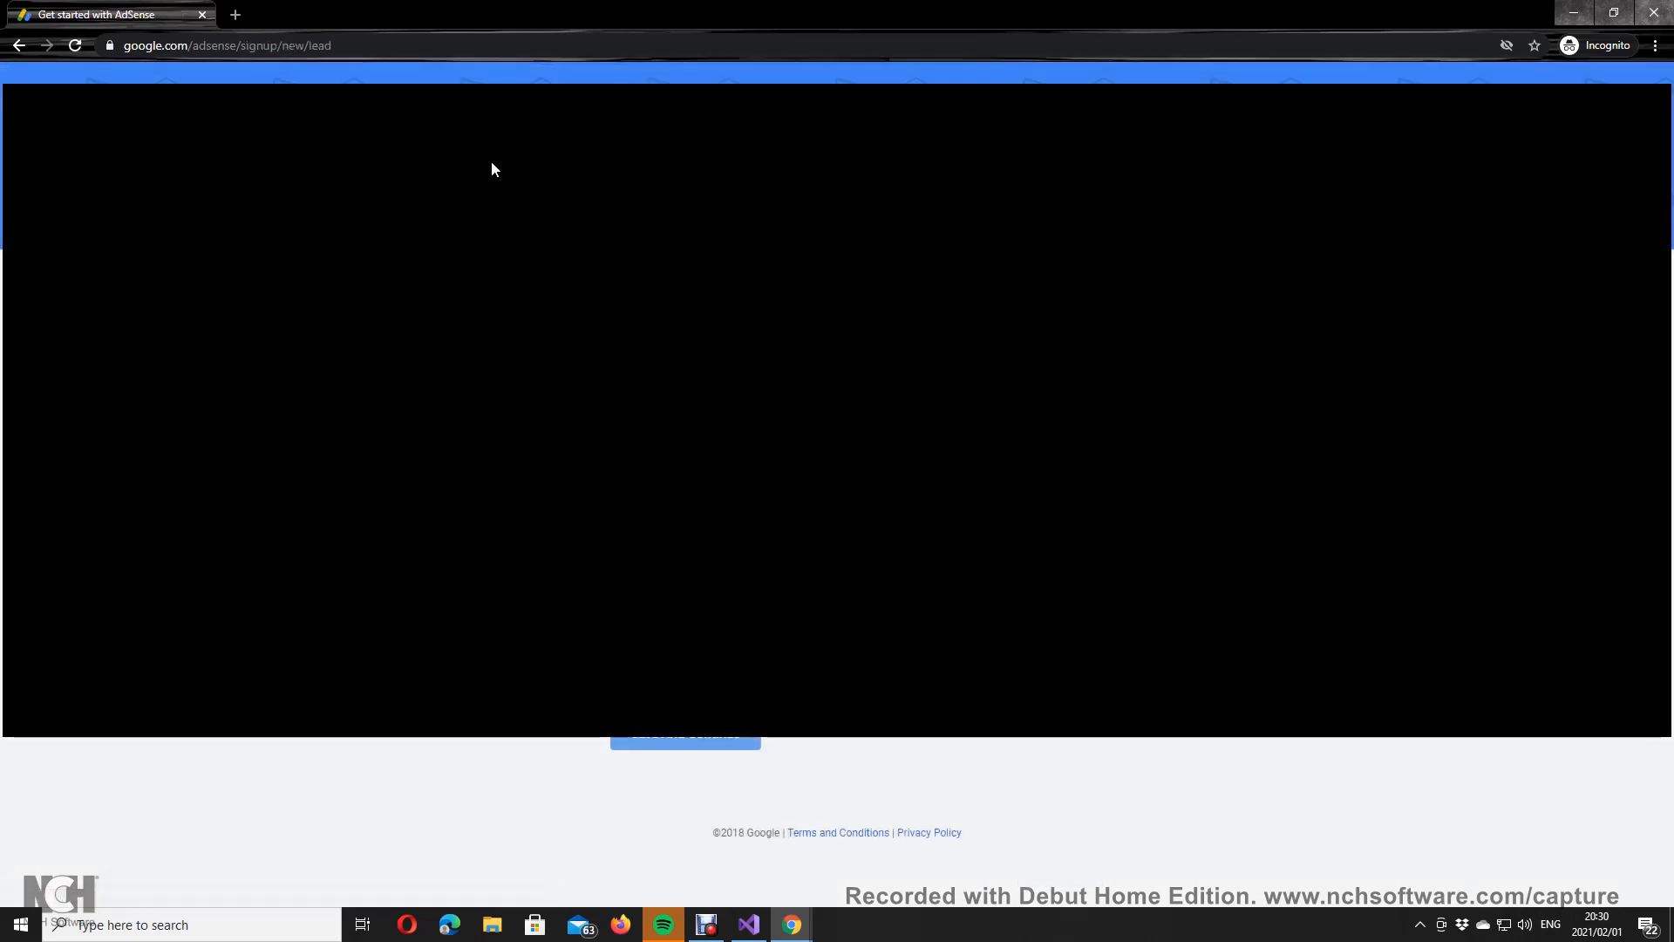
click(236, 15)
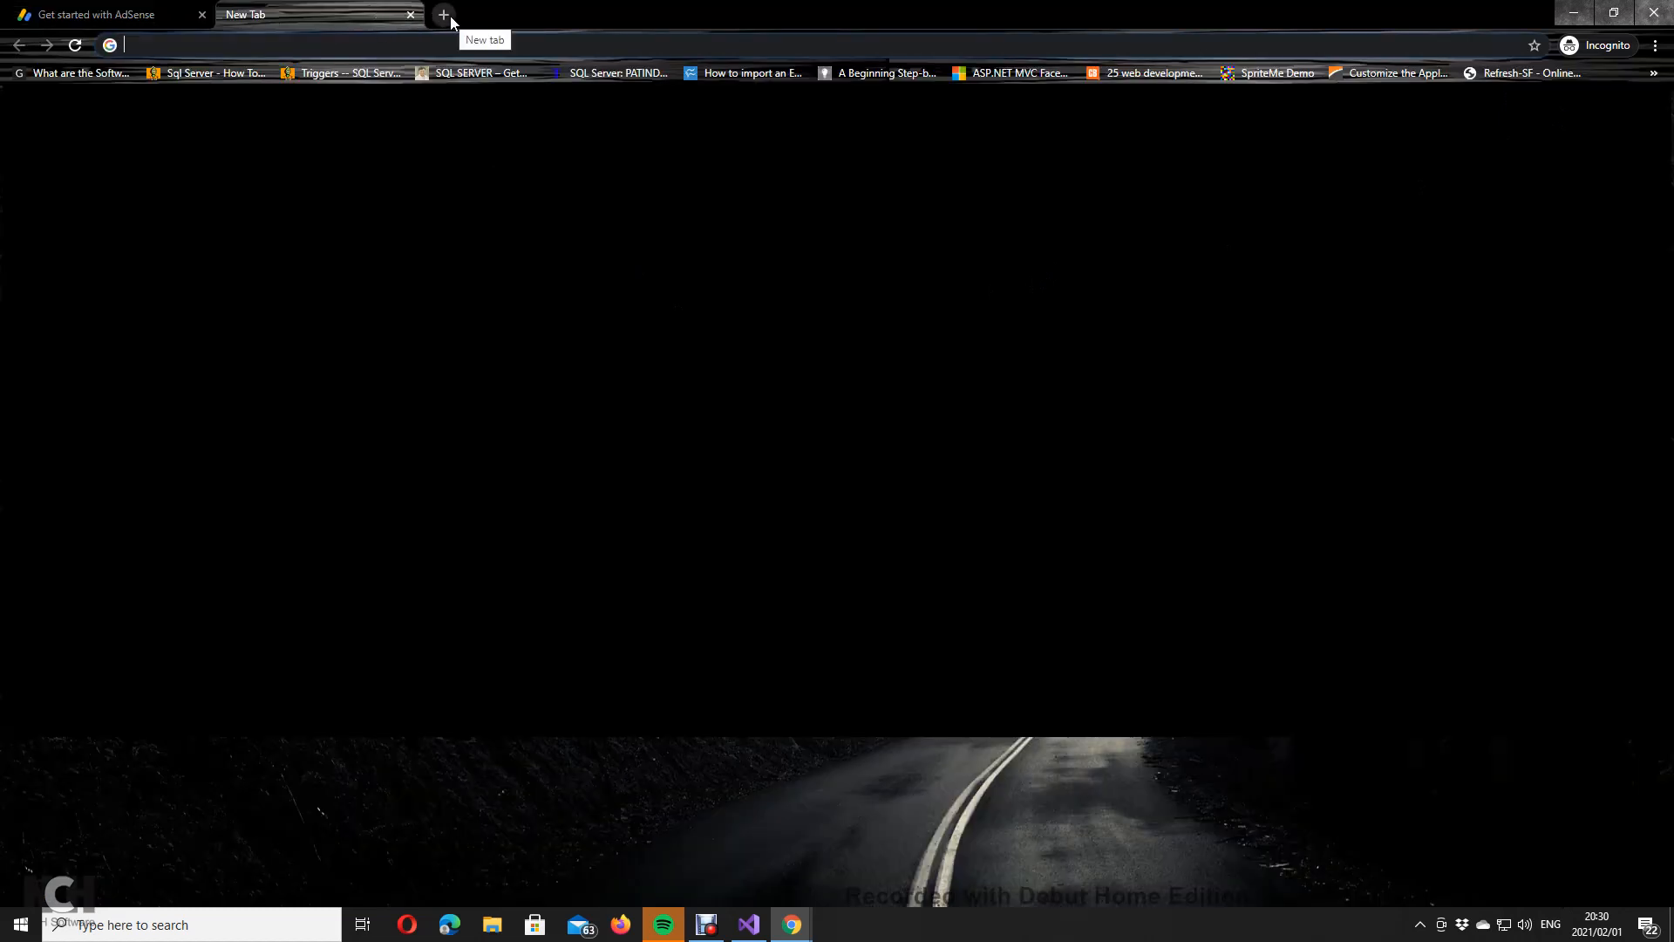
Step: Load webemail.azurewebsites.net (DevelopMeDev) in the new tab and copy its URL
text(web)
key(Return)
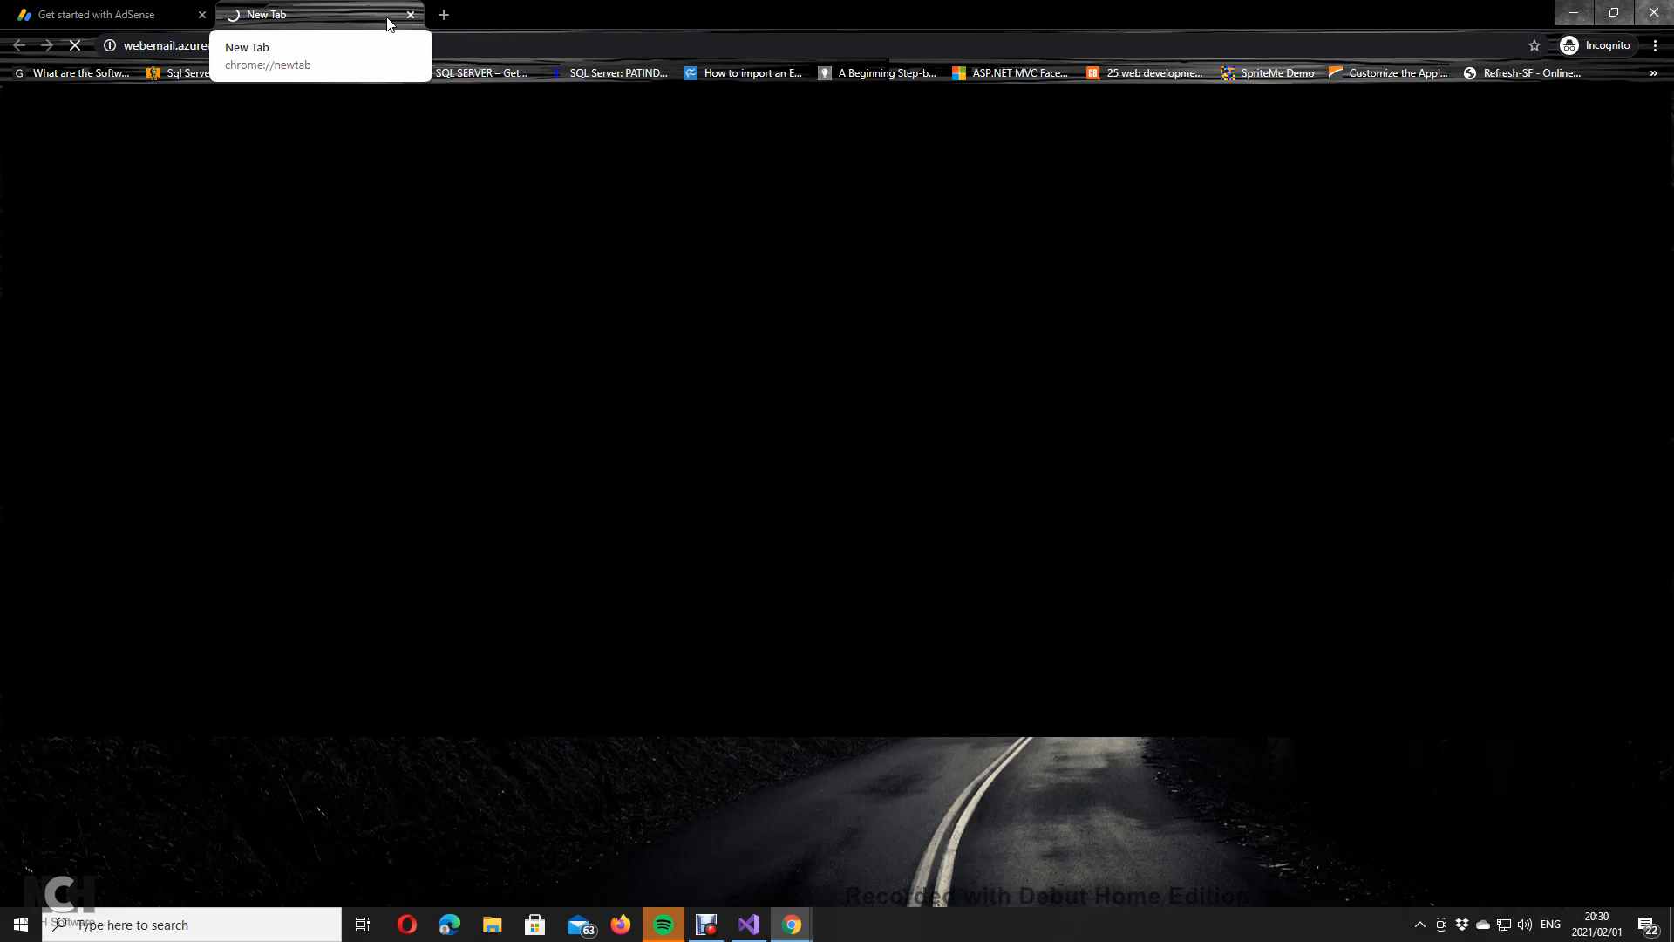
right_click(172, 46)
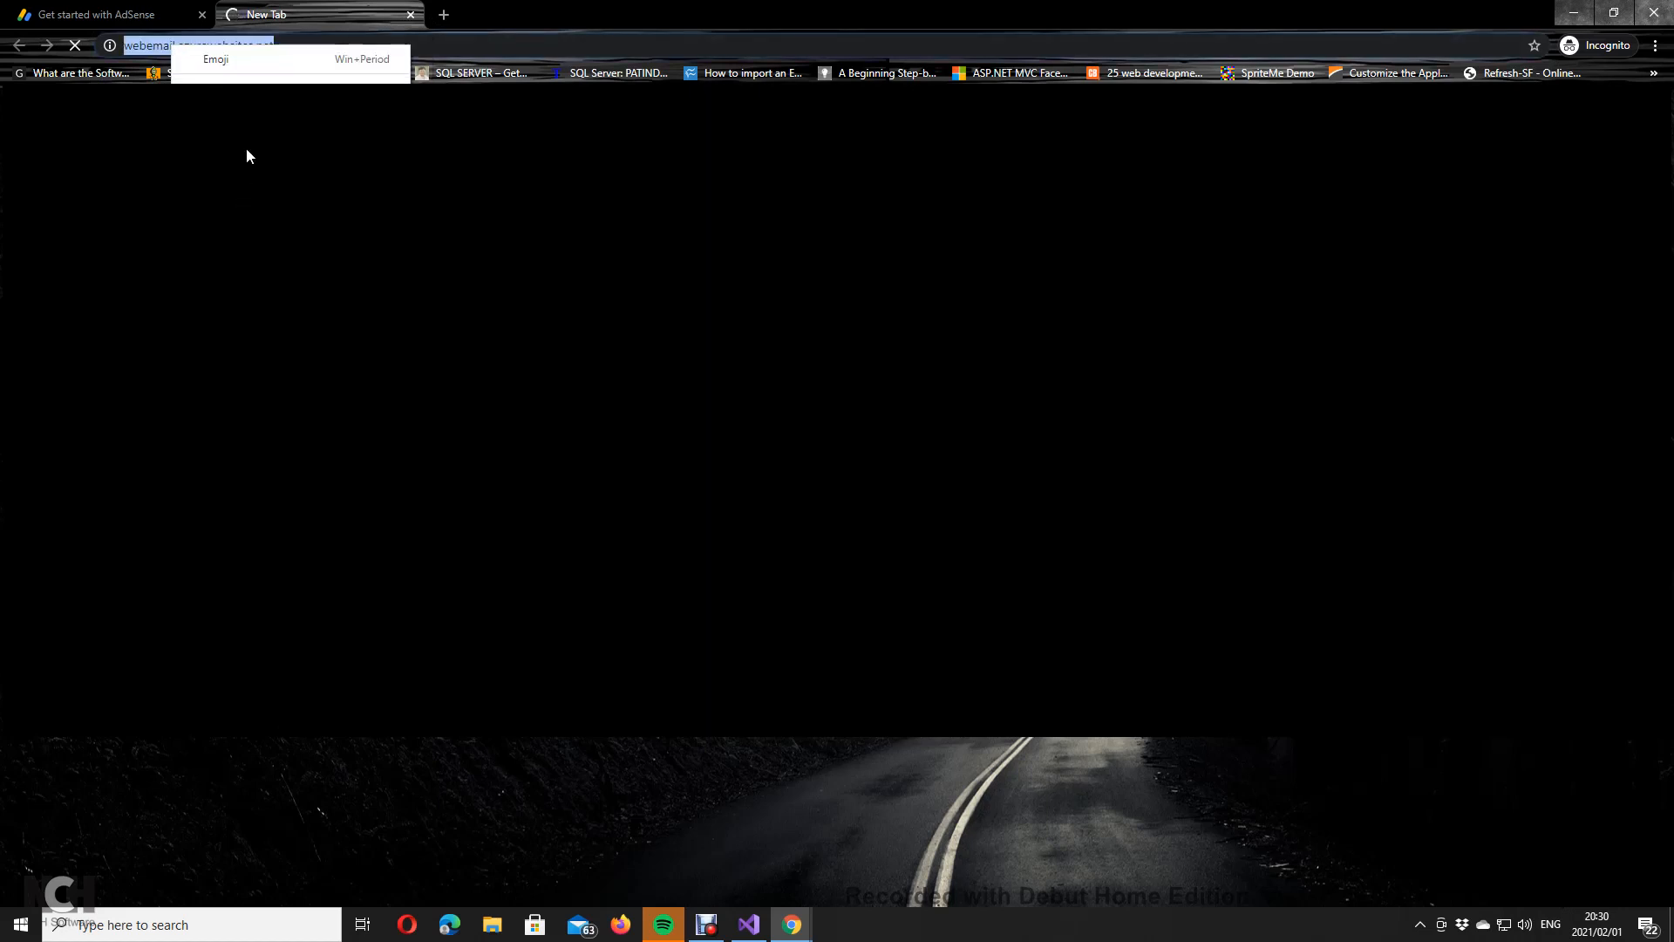
click(246, 150)
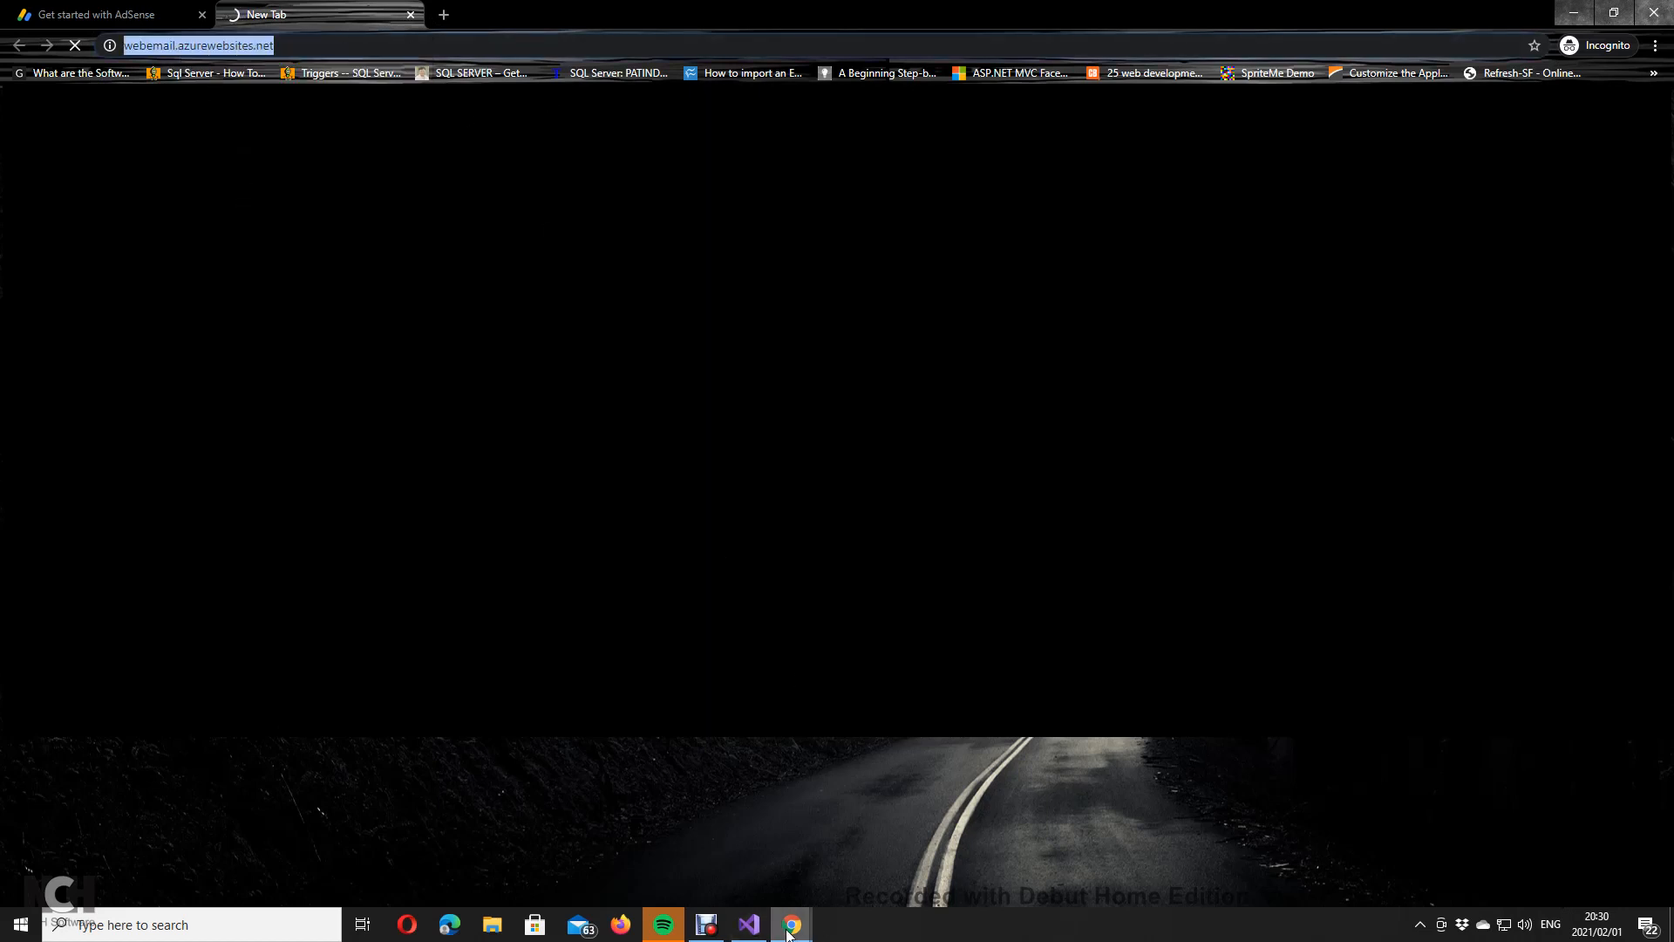
Step: Switch back to the Get started with AdSense sign-up tab
click(804, 920)
click(120, 10)
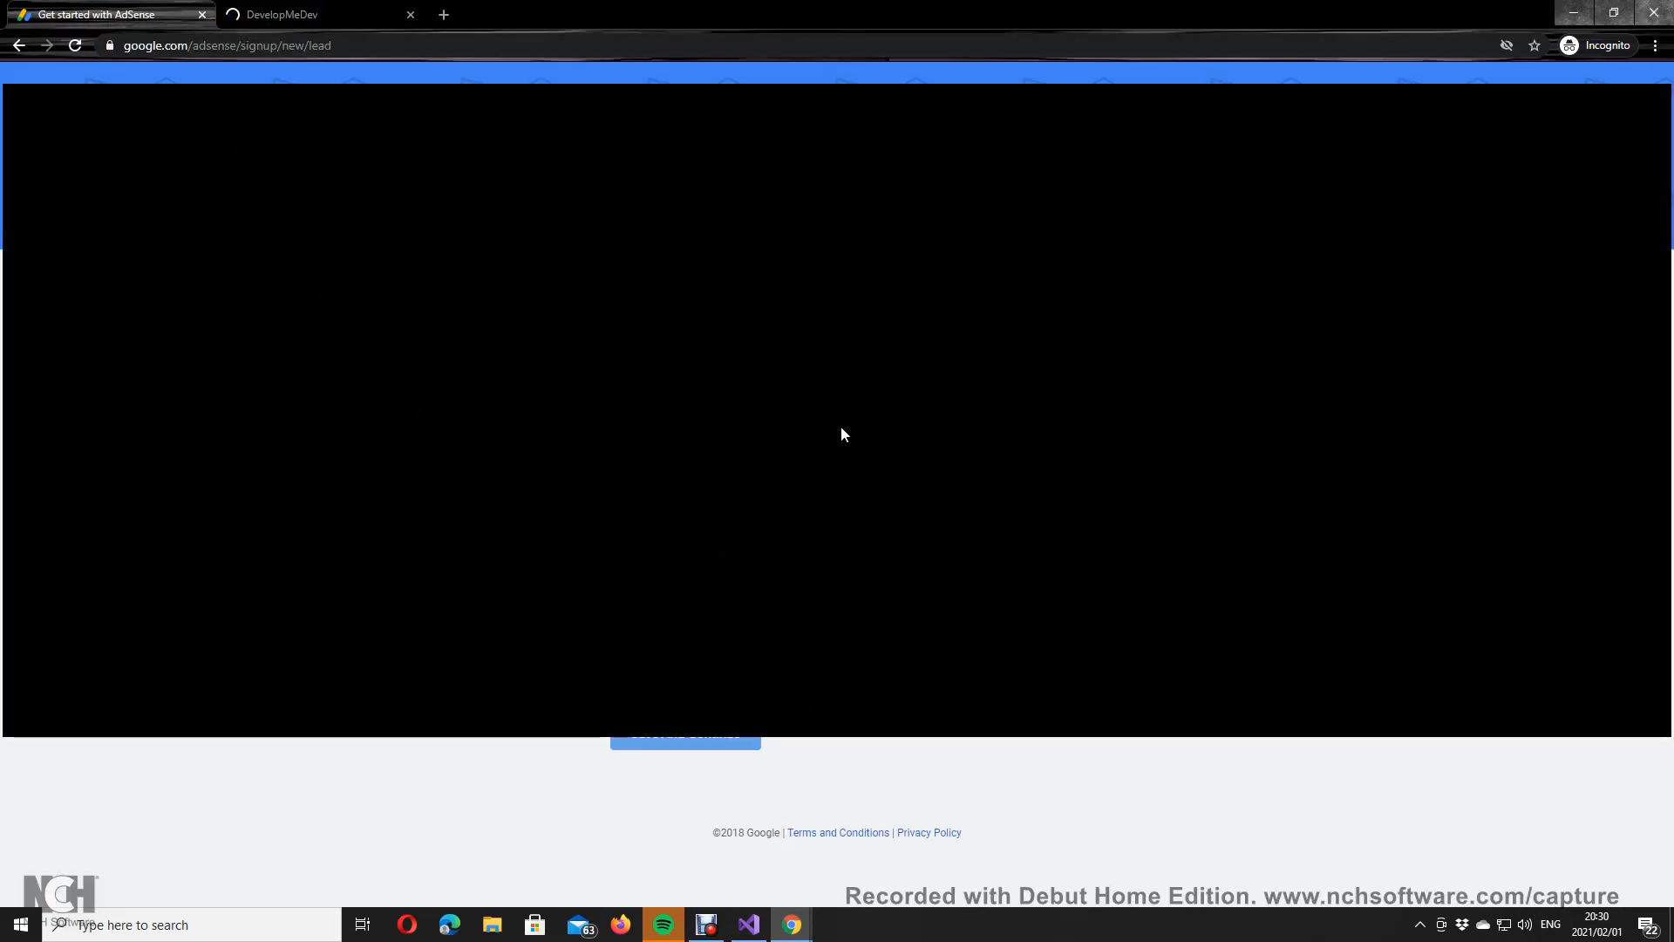
click(218, 932)
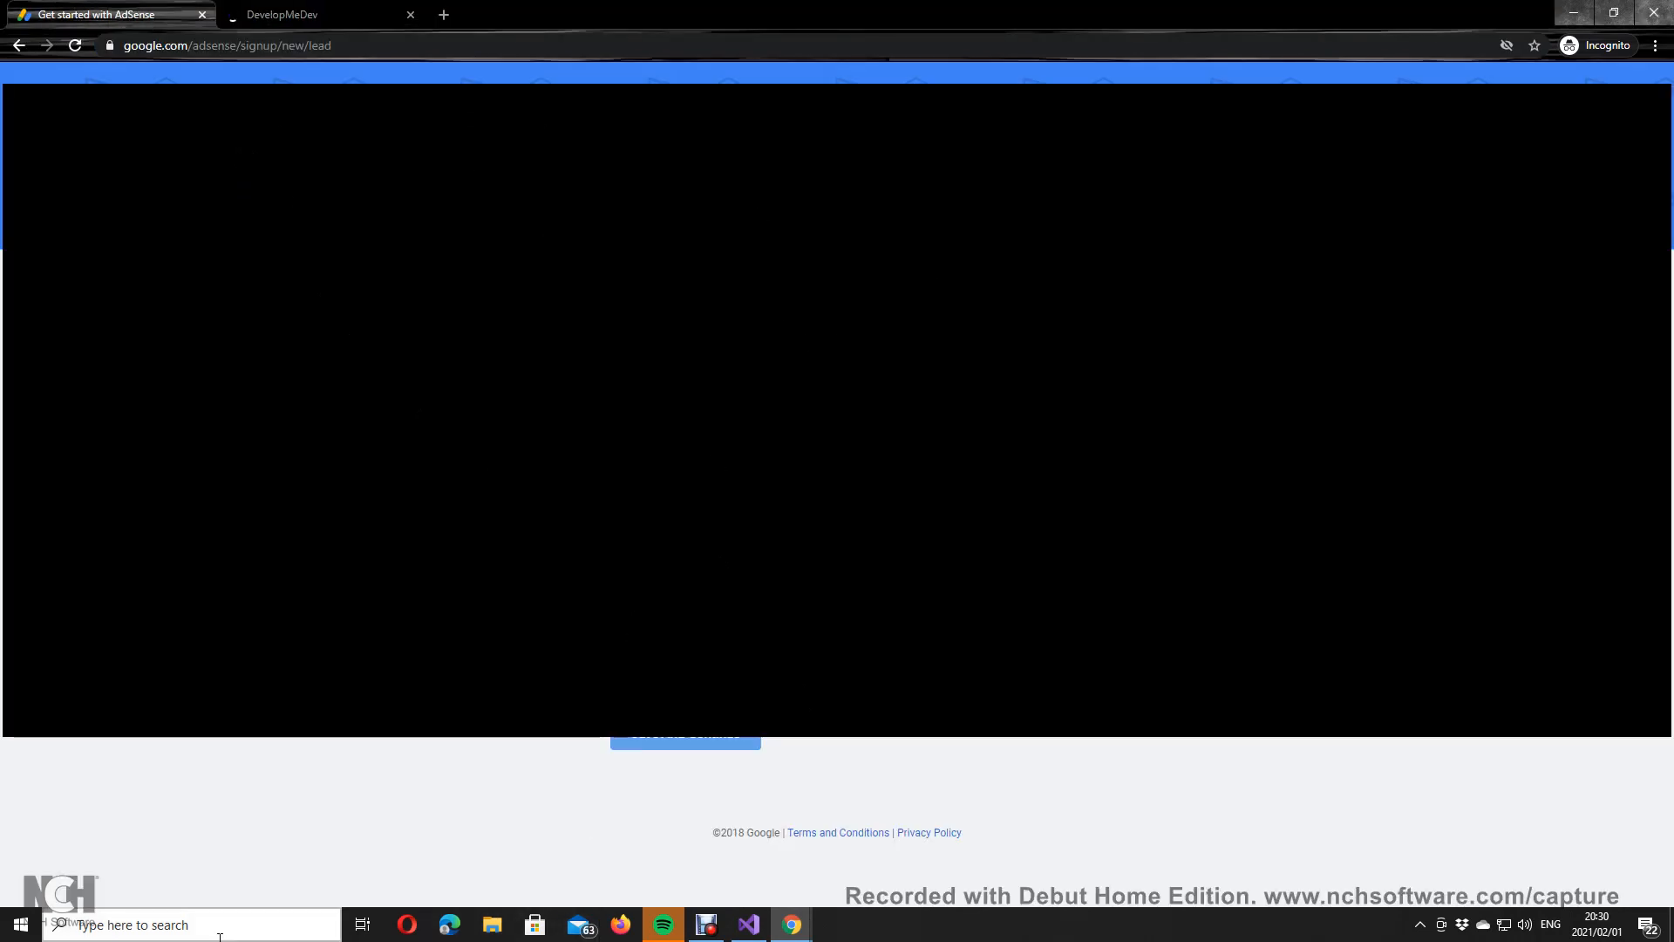
text(visu)
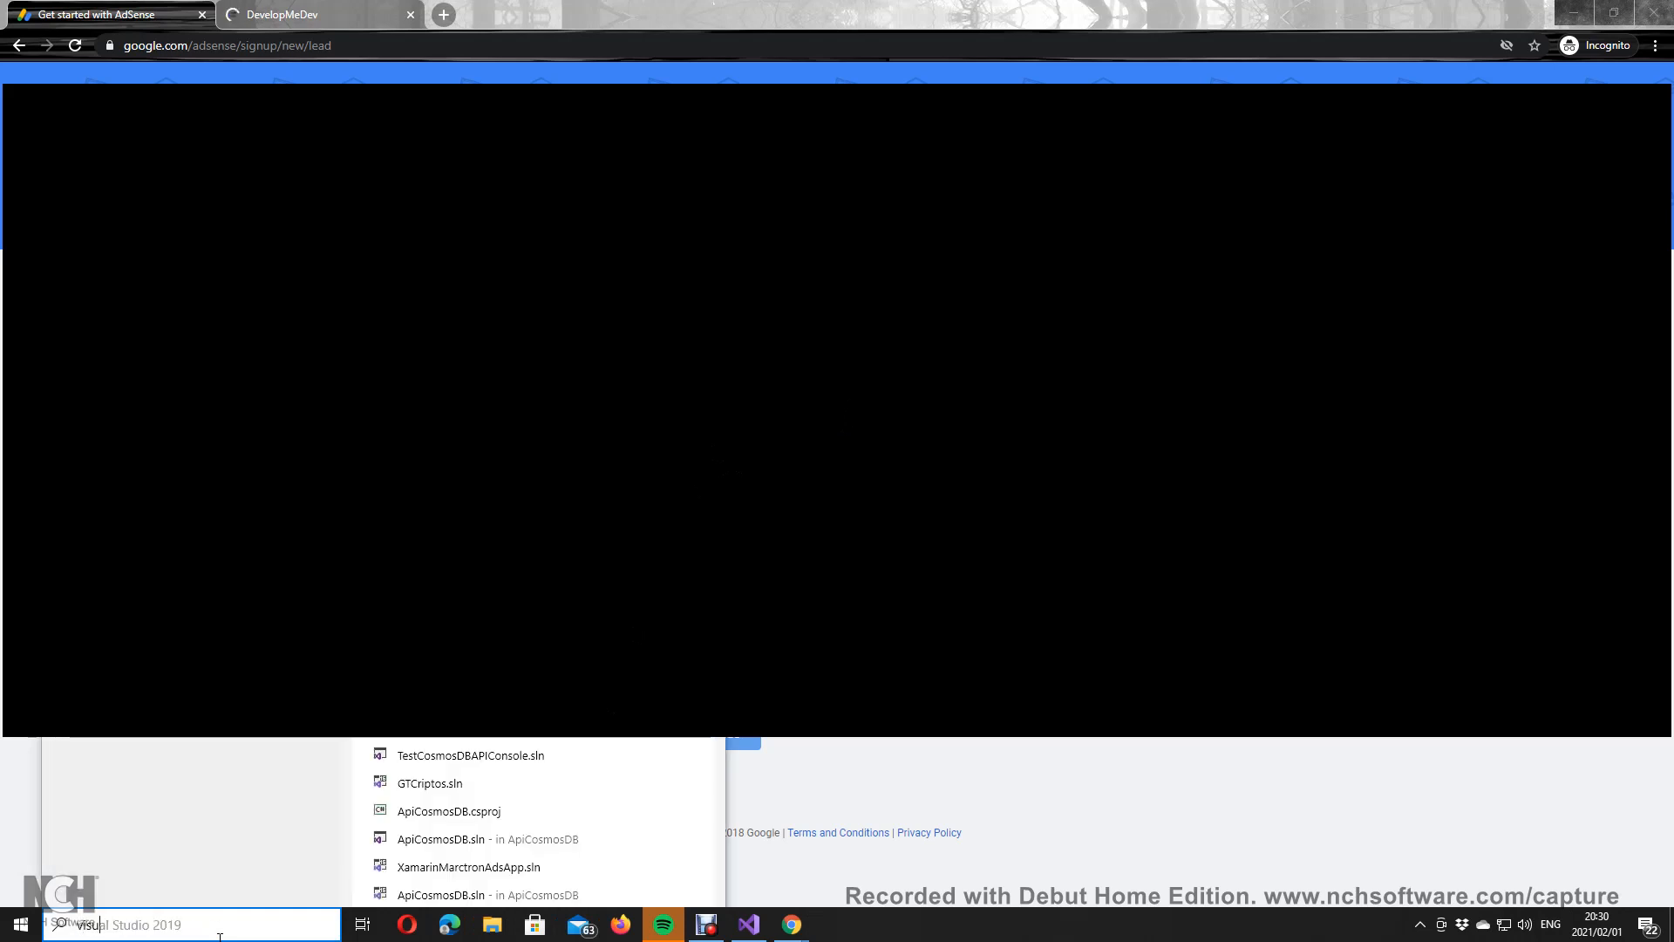
key(Escape)
click(287, 10)
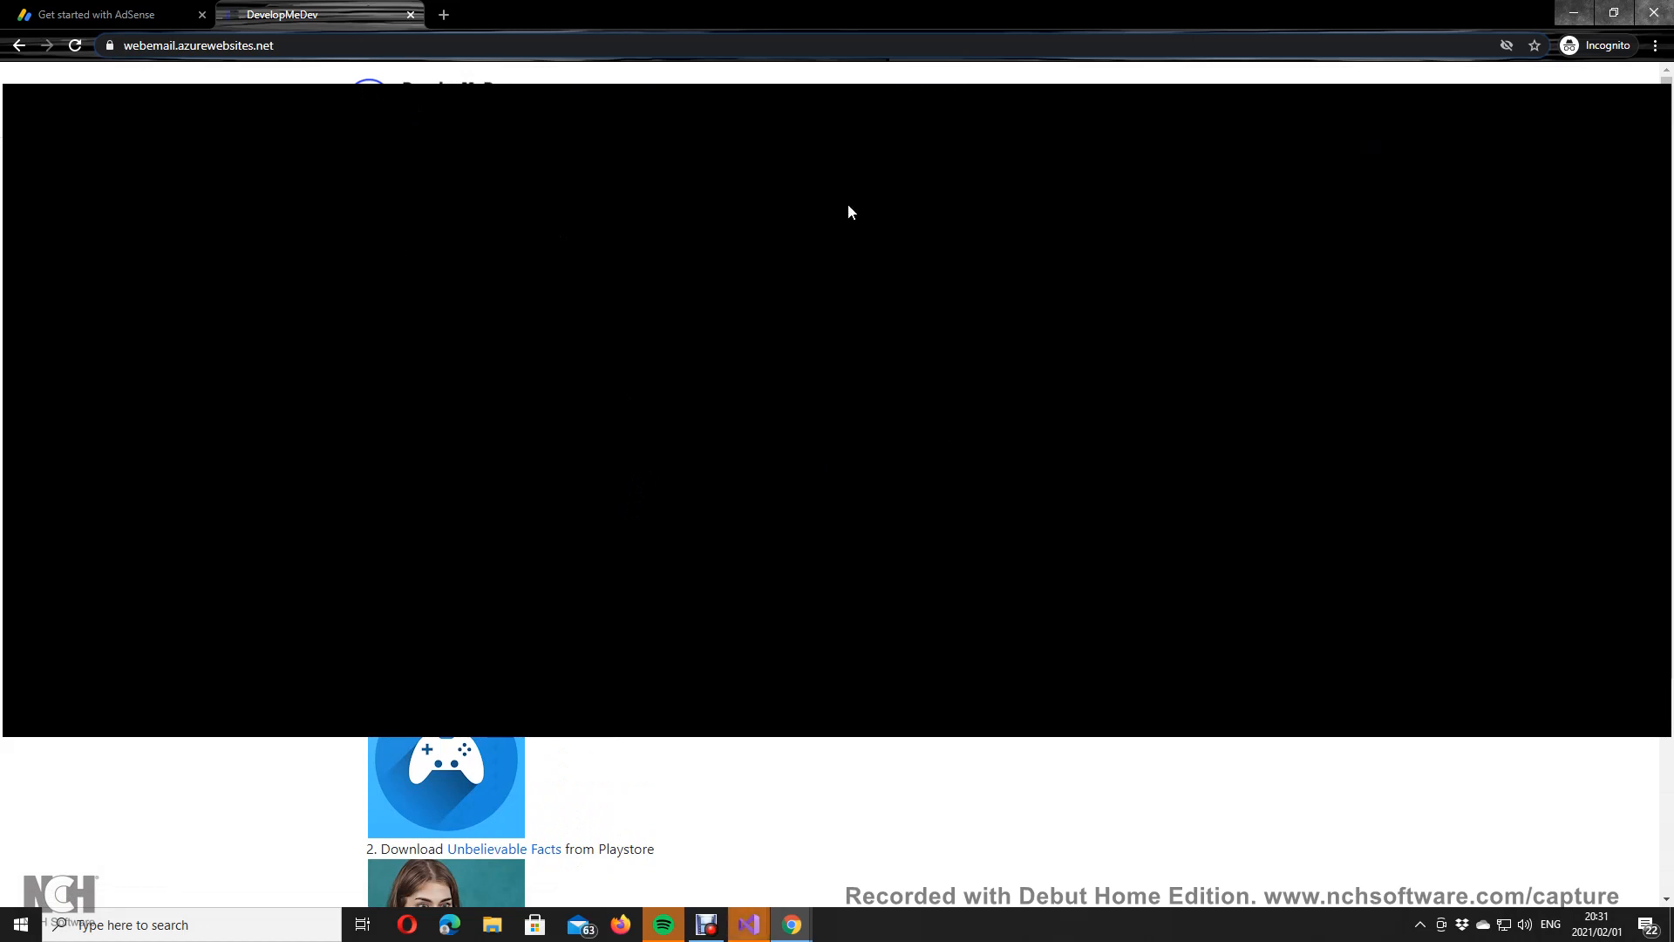
click(144, 12)
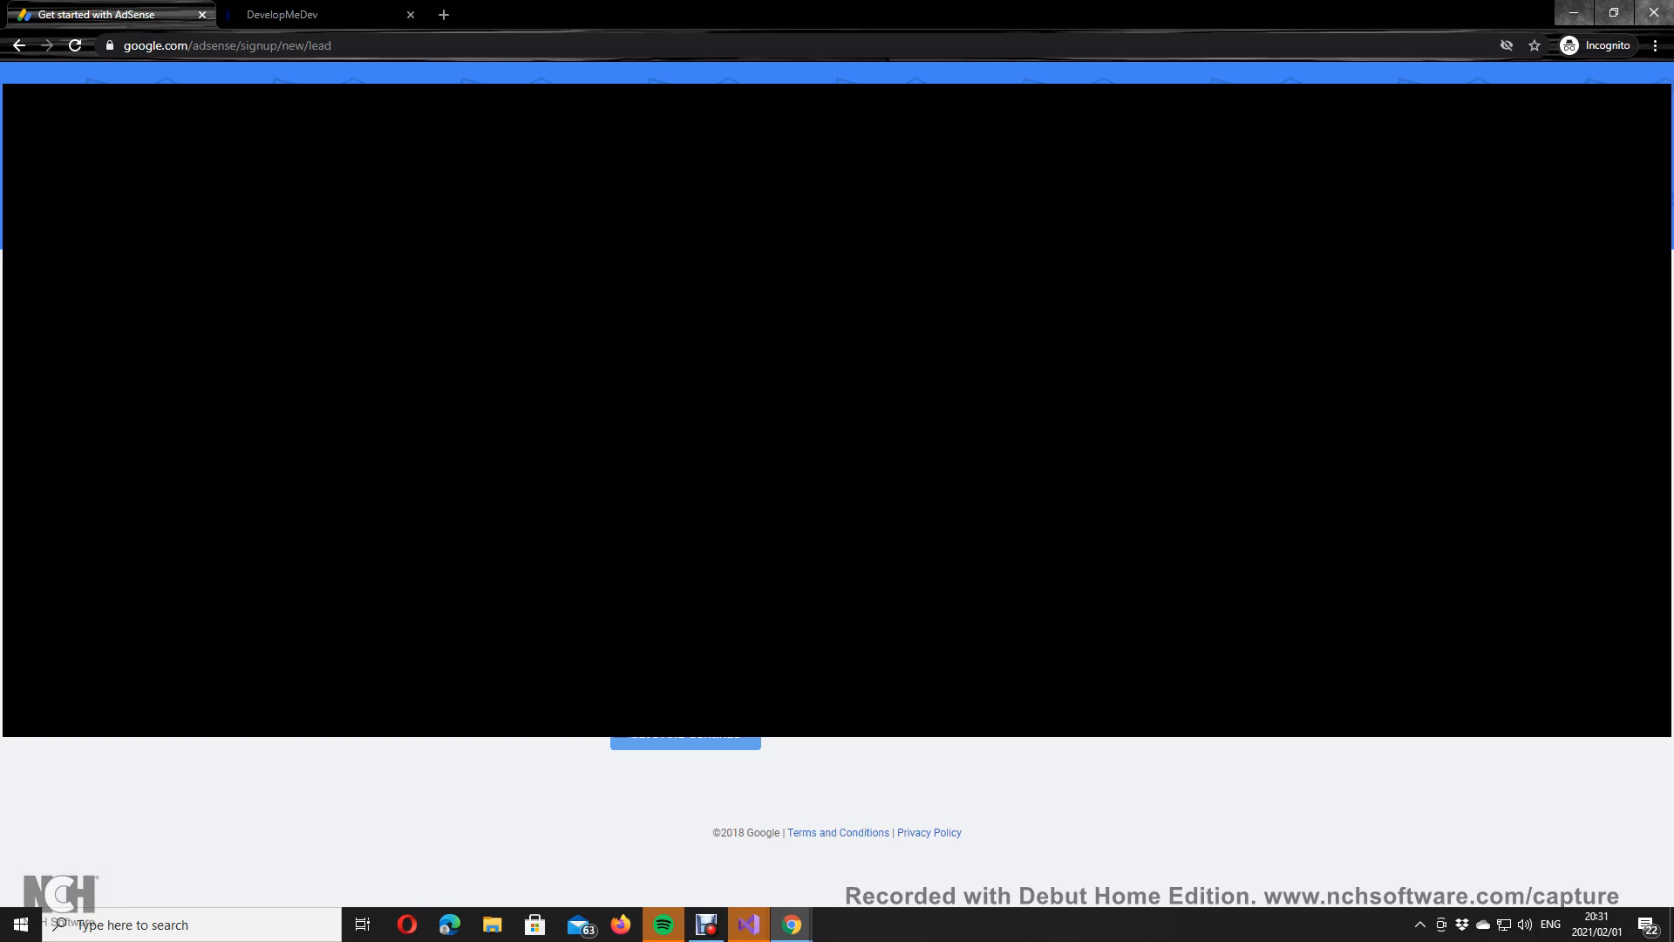
Step: Submit the sign-up details and choose South Africa as the country
click(766, 498)
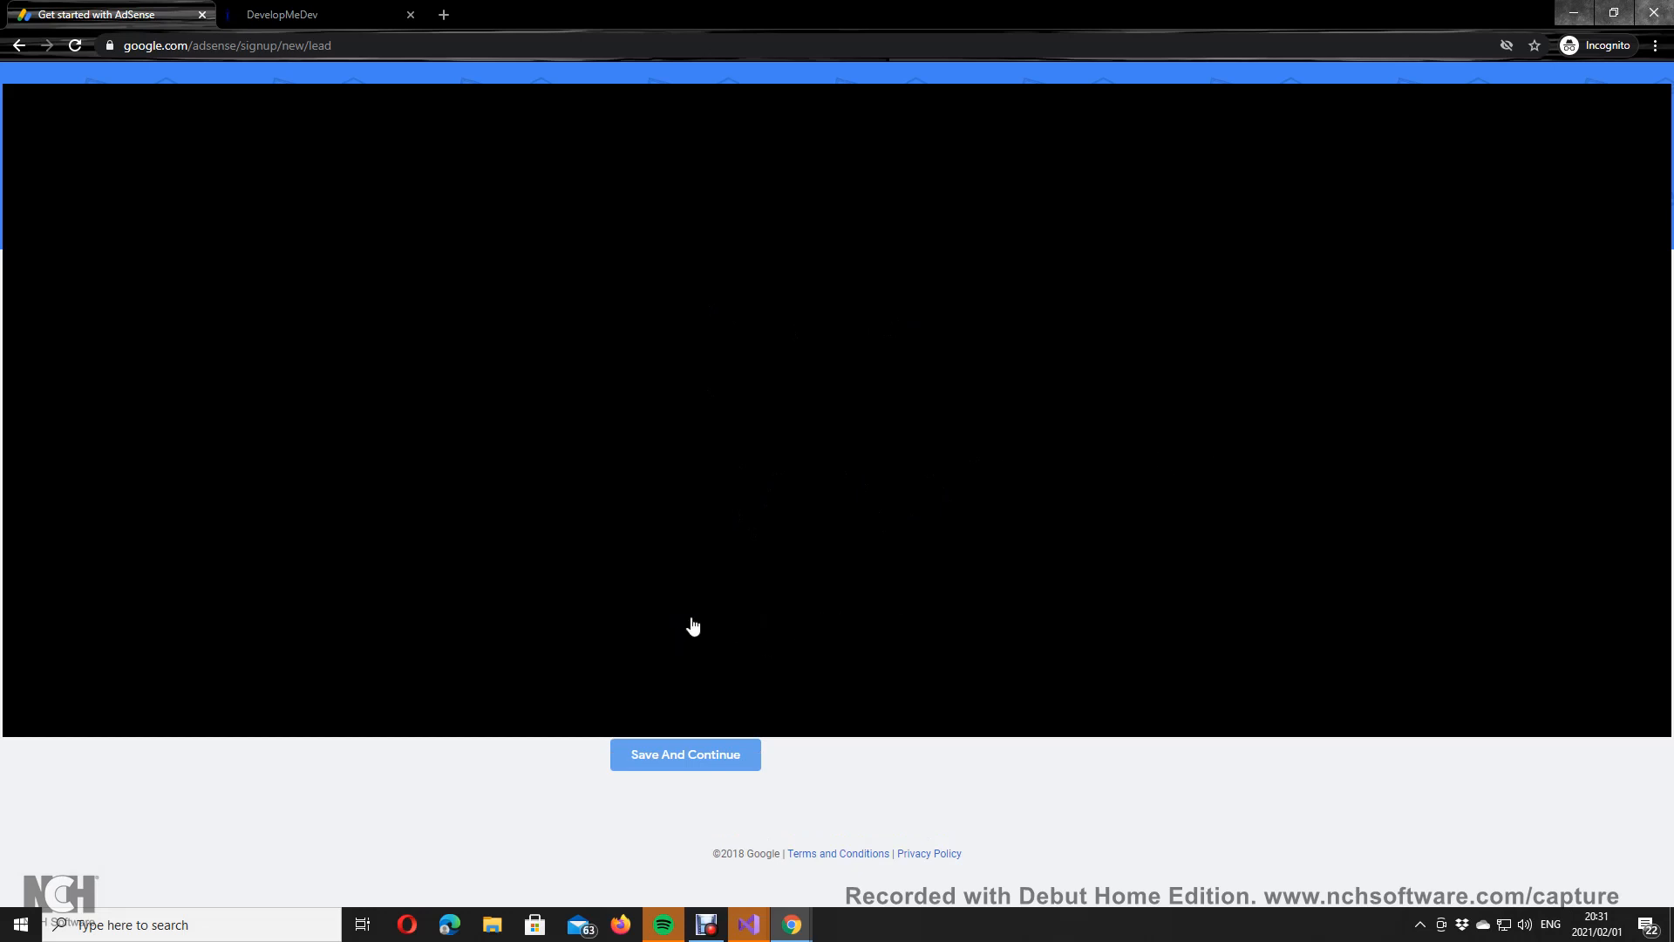
click(689, 754)
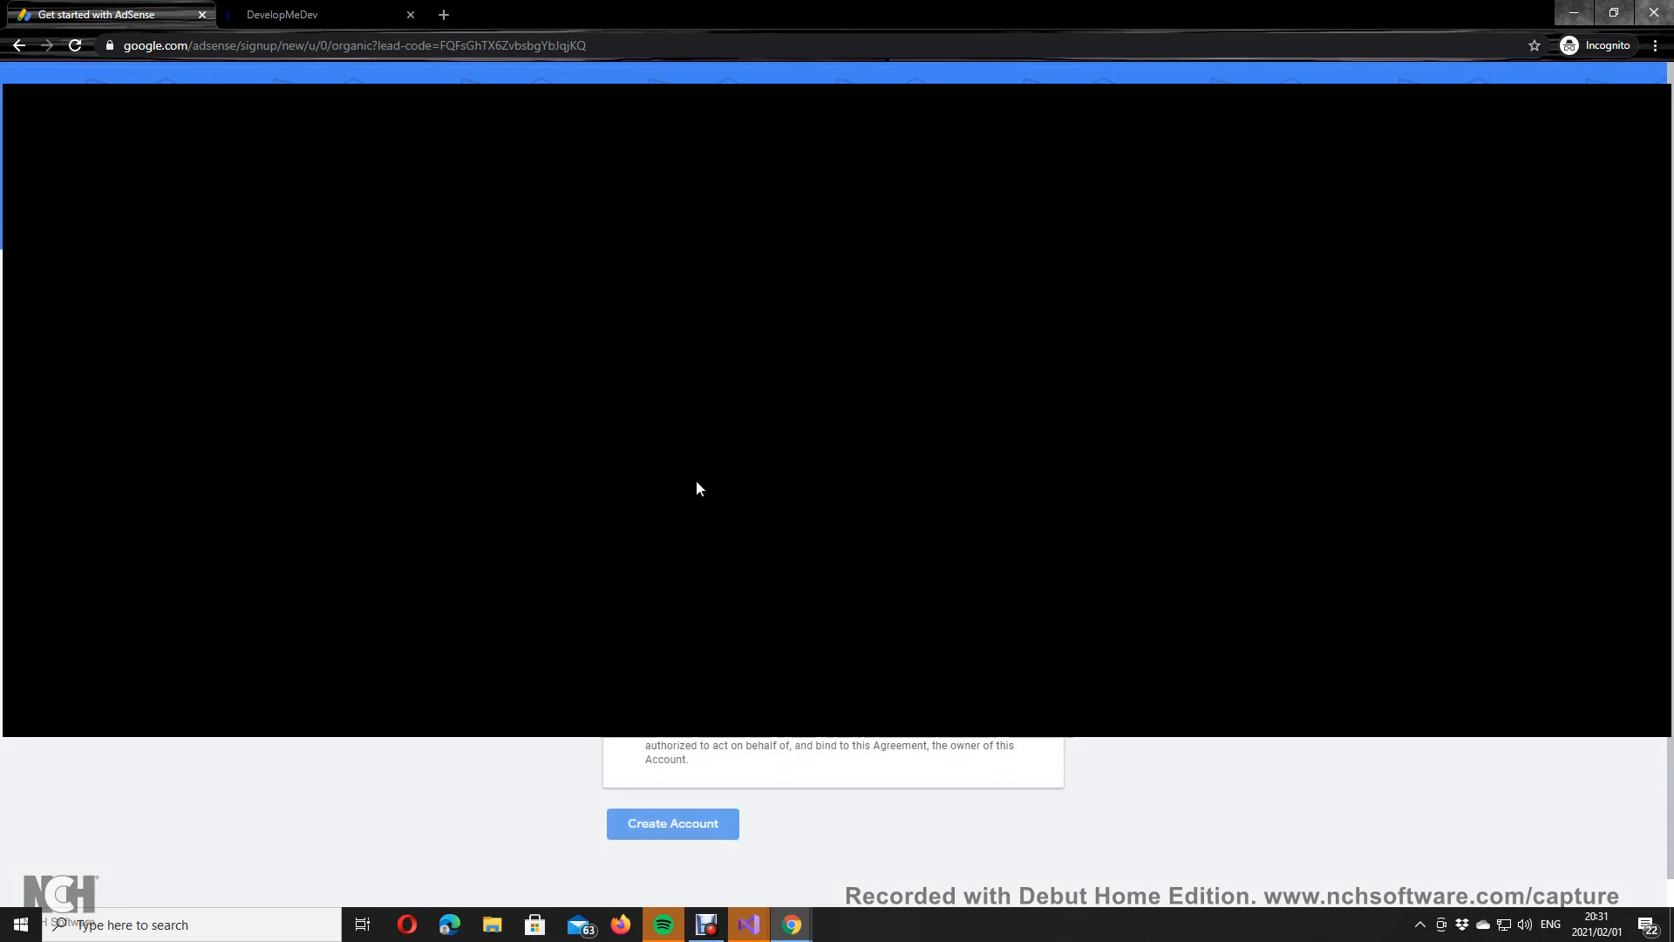
click(686, 576)
scroll(714, 640, down, 20)
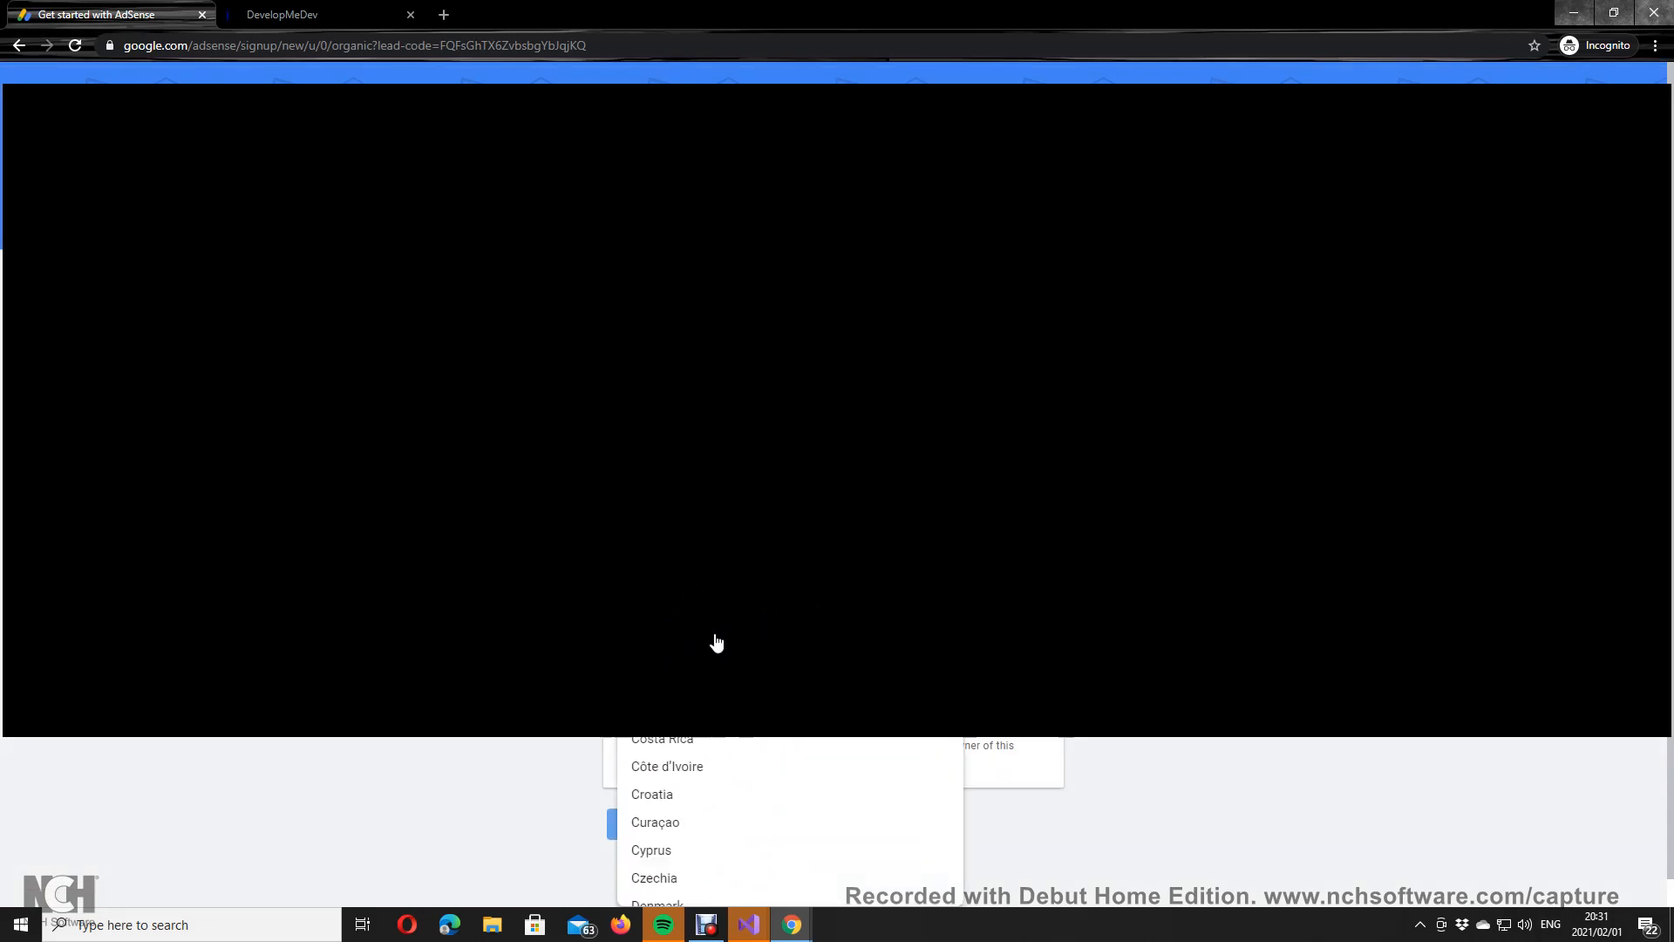
scroll(726, 649, down, 5)
right_click(726, 649)
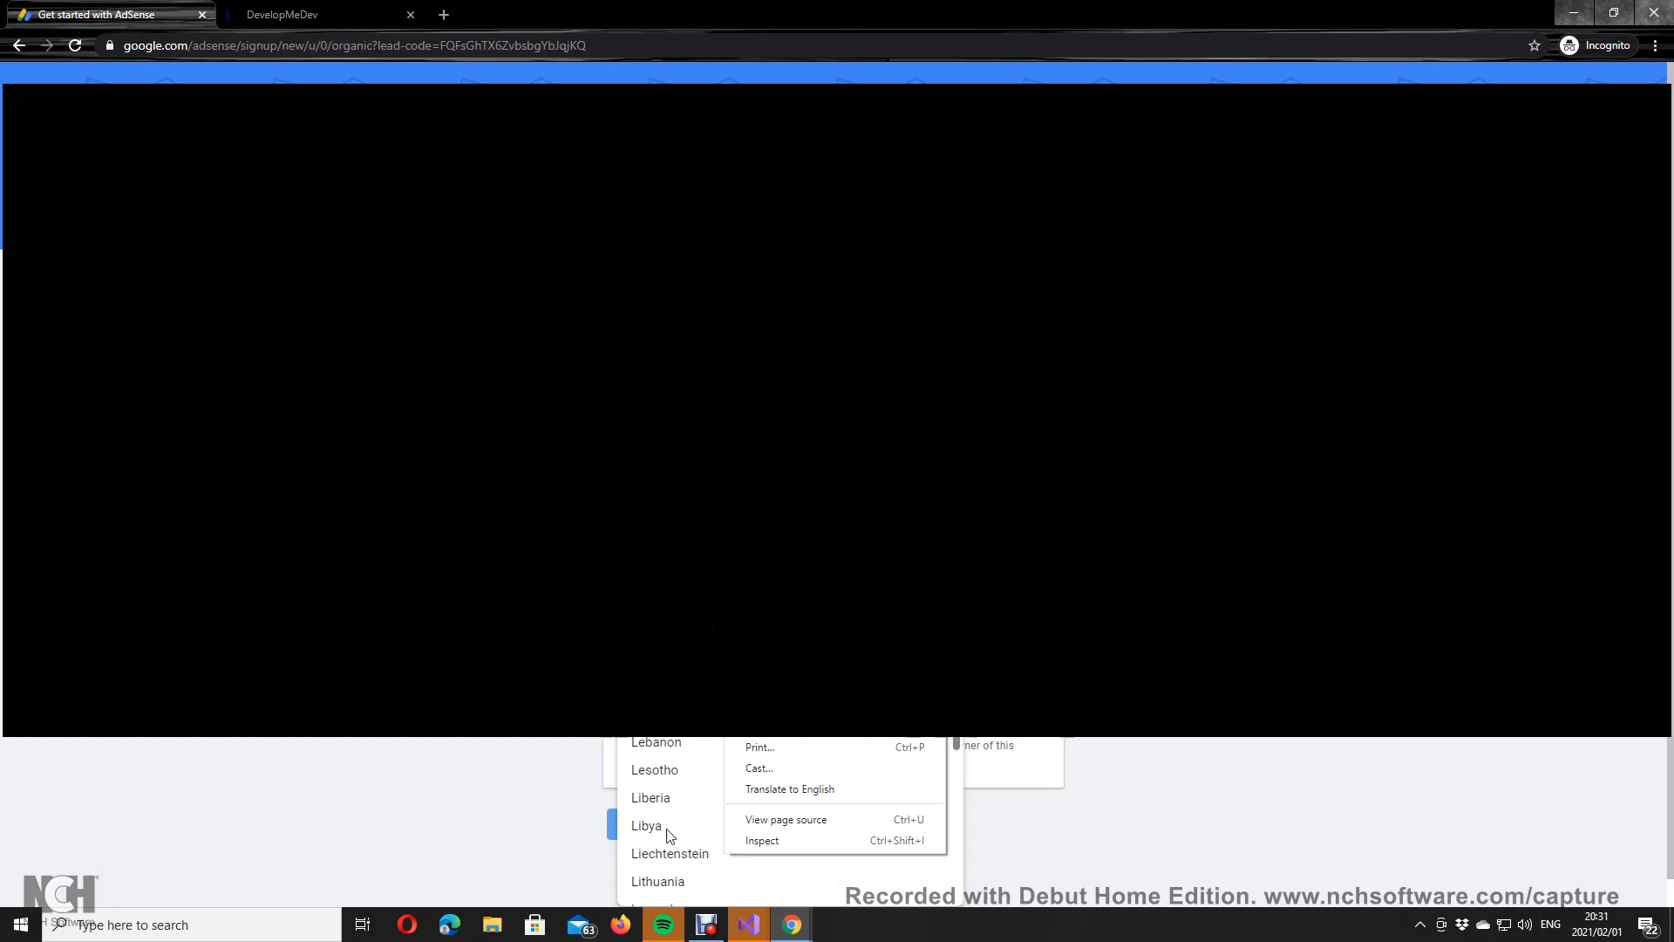
scroll(696, 710, up, 14)
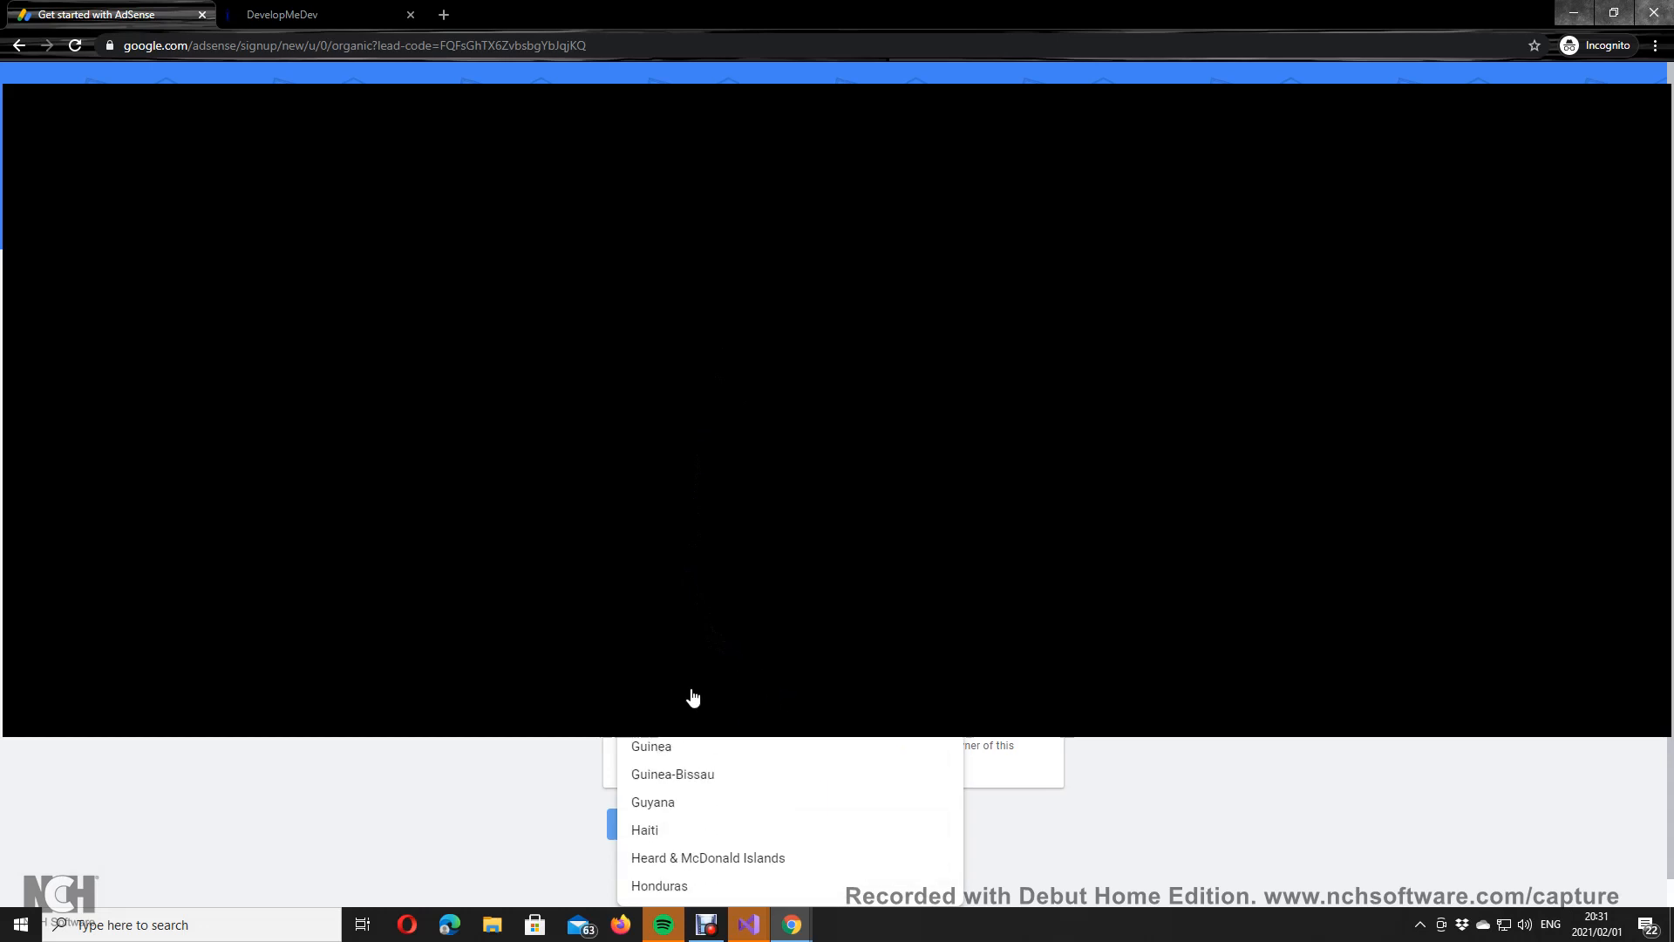
scroll(694, 698, up, 13)
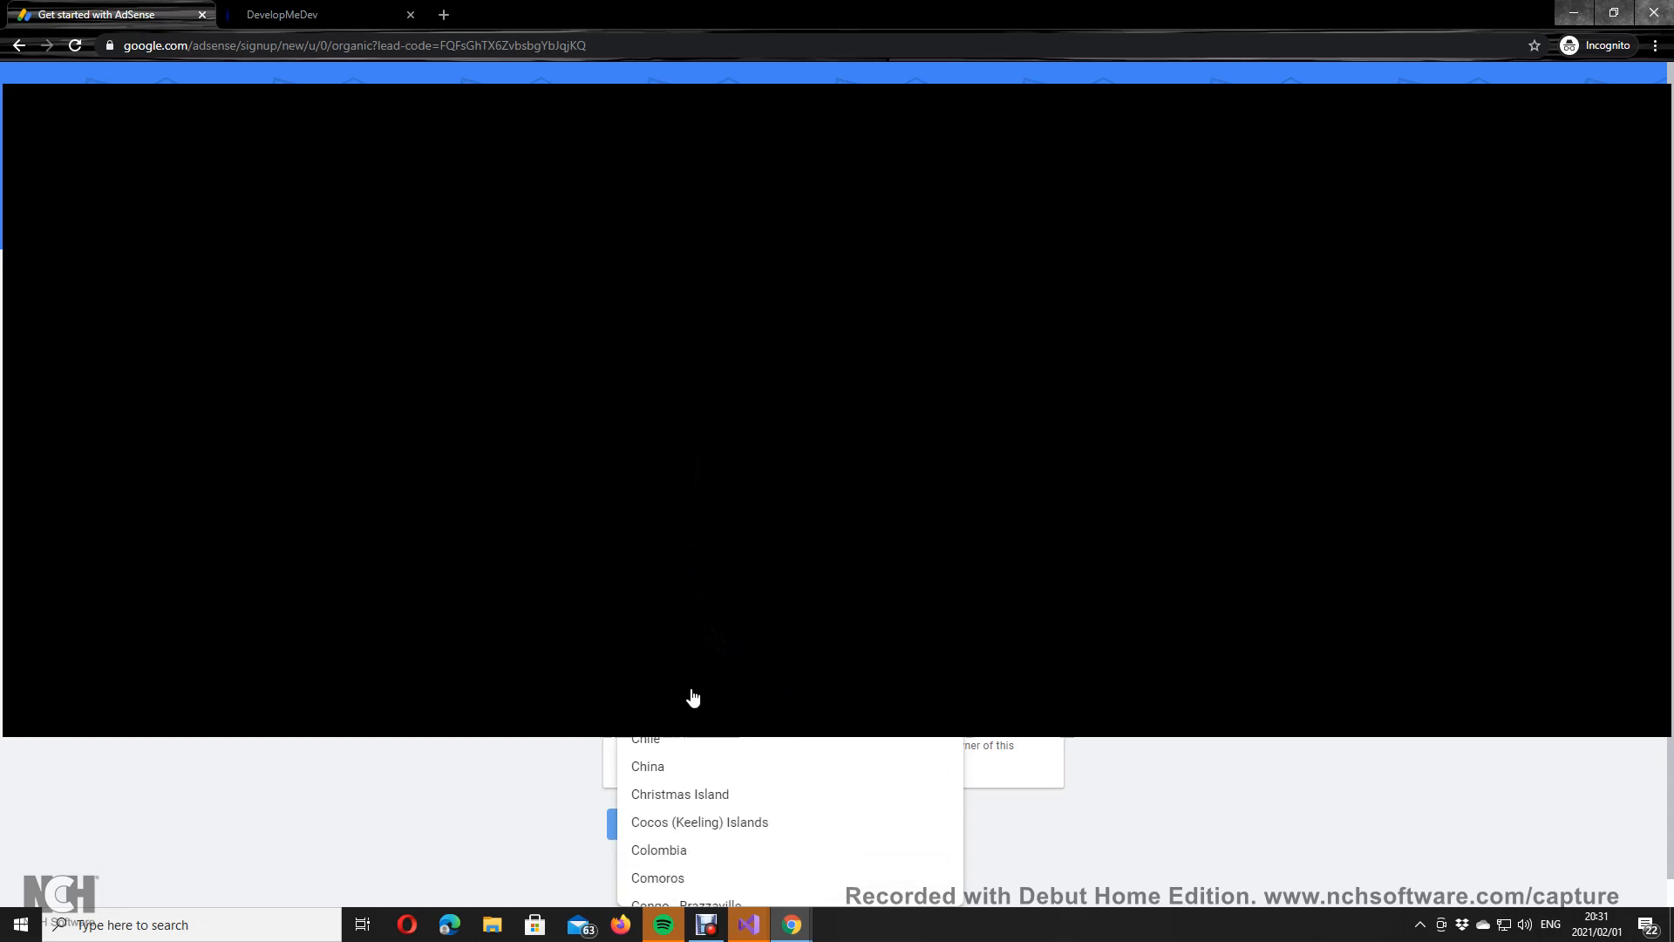
scroll(693, 698, down, 20)
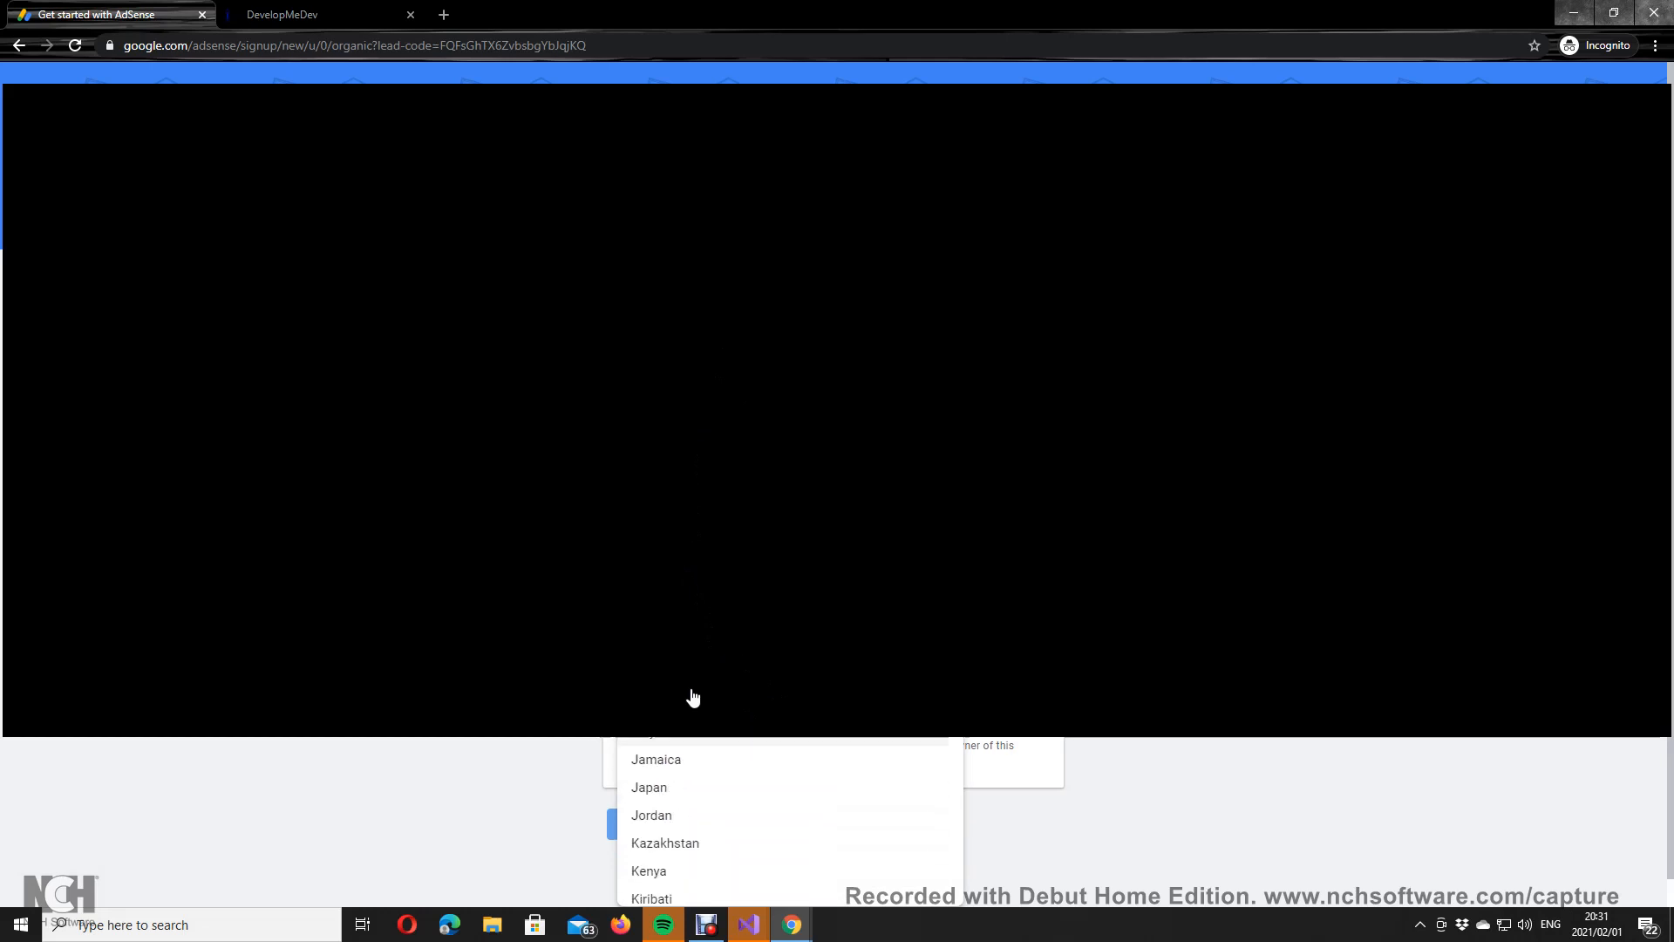
scroll(693, 698, down, 16)
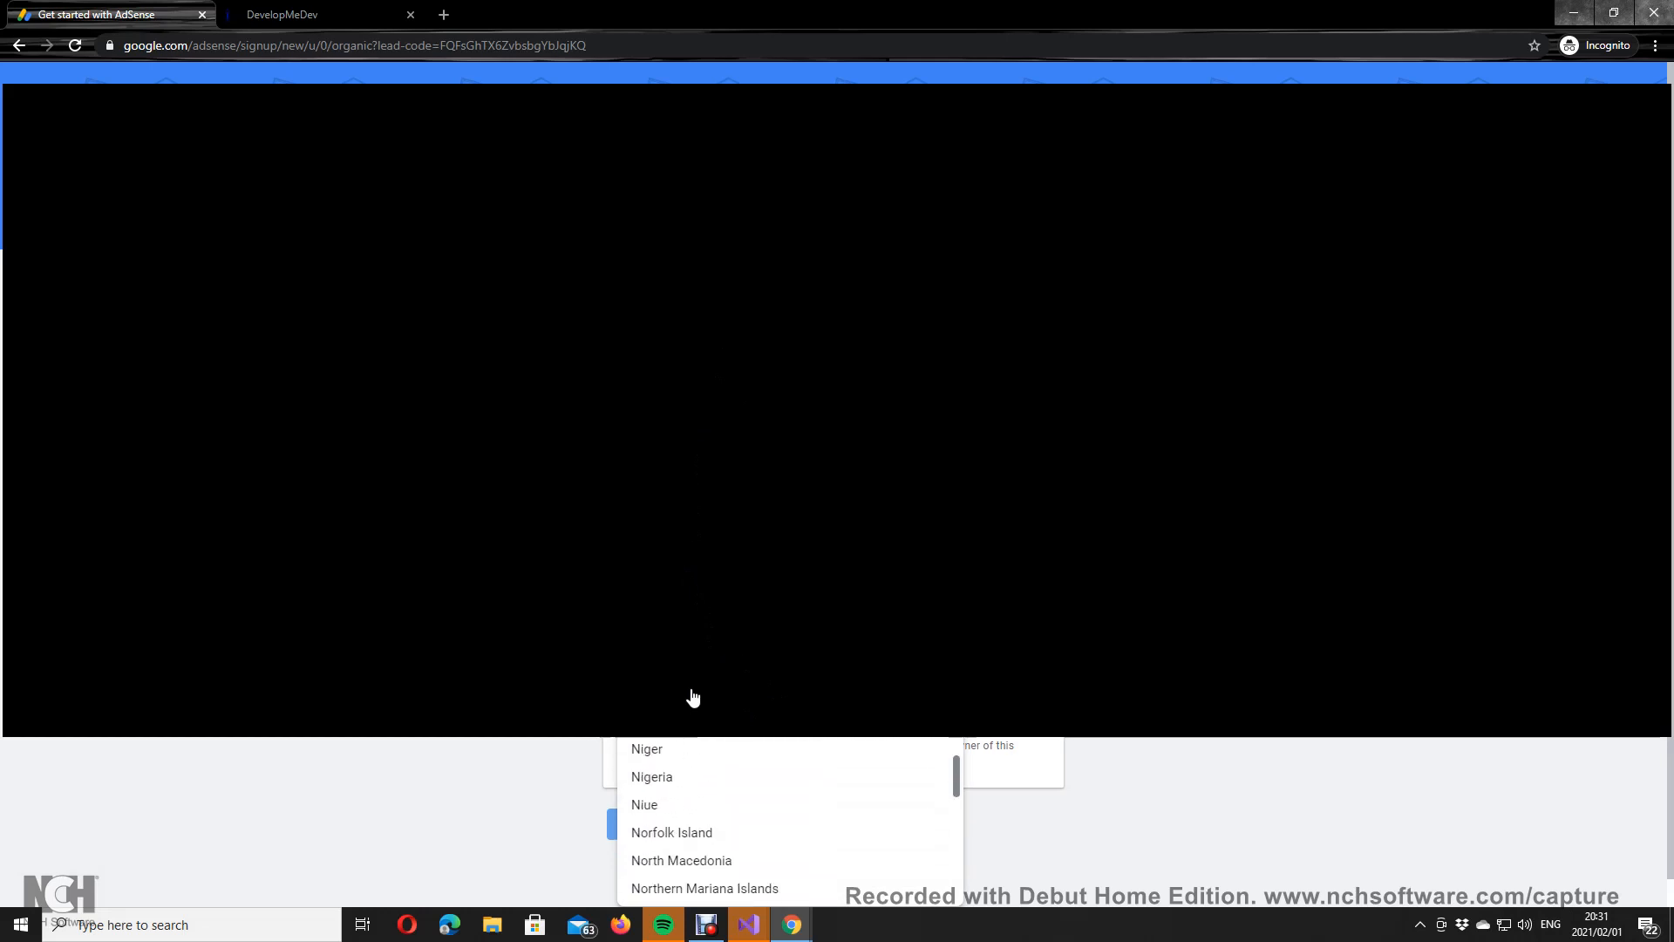
scroll(693, 698, down, 14)
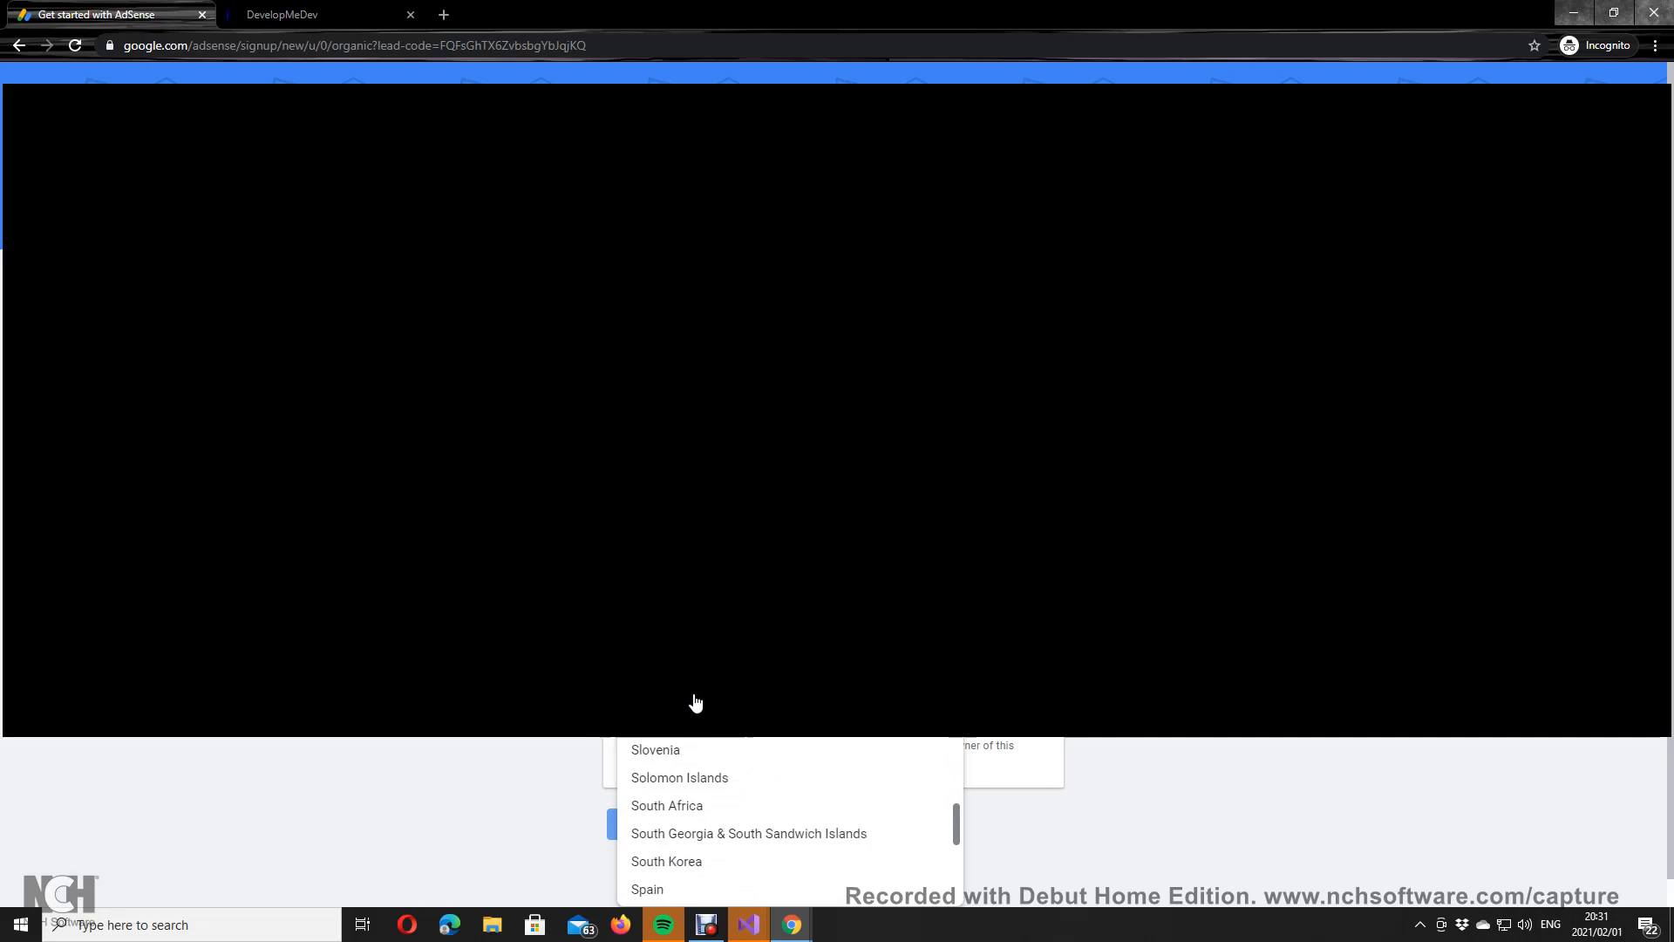
click(693, 744)
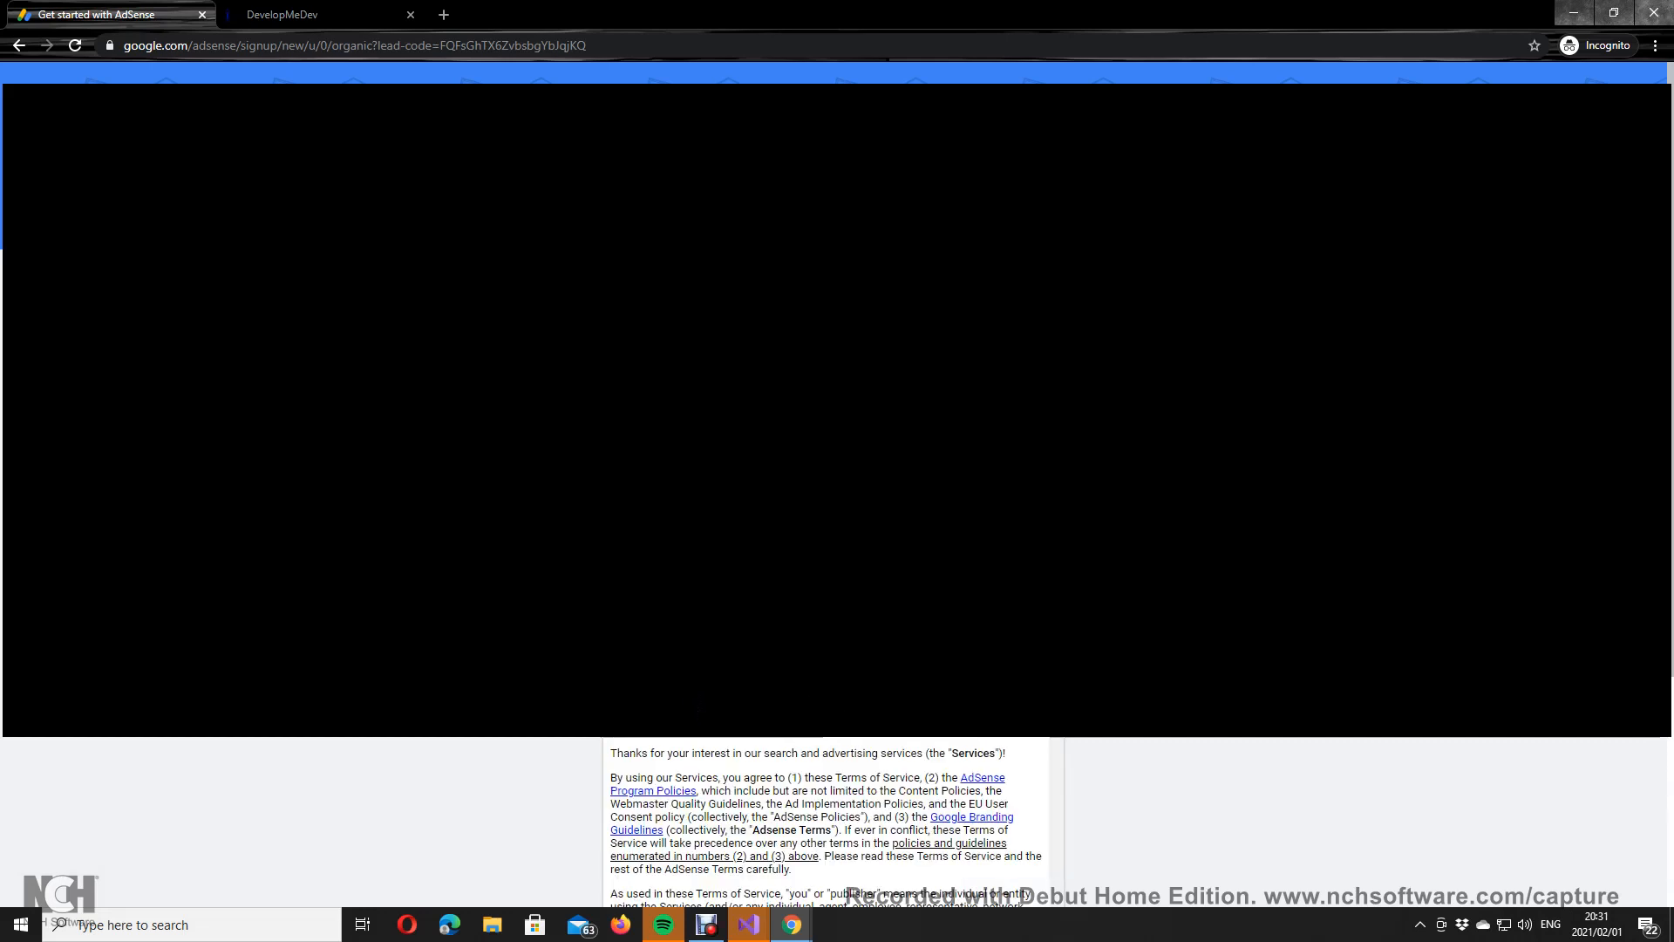
Step: Agree to the AdSense terms and create the account
scroll(782, 750, down, 20)
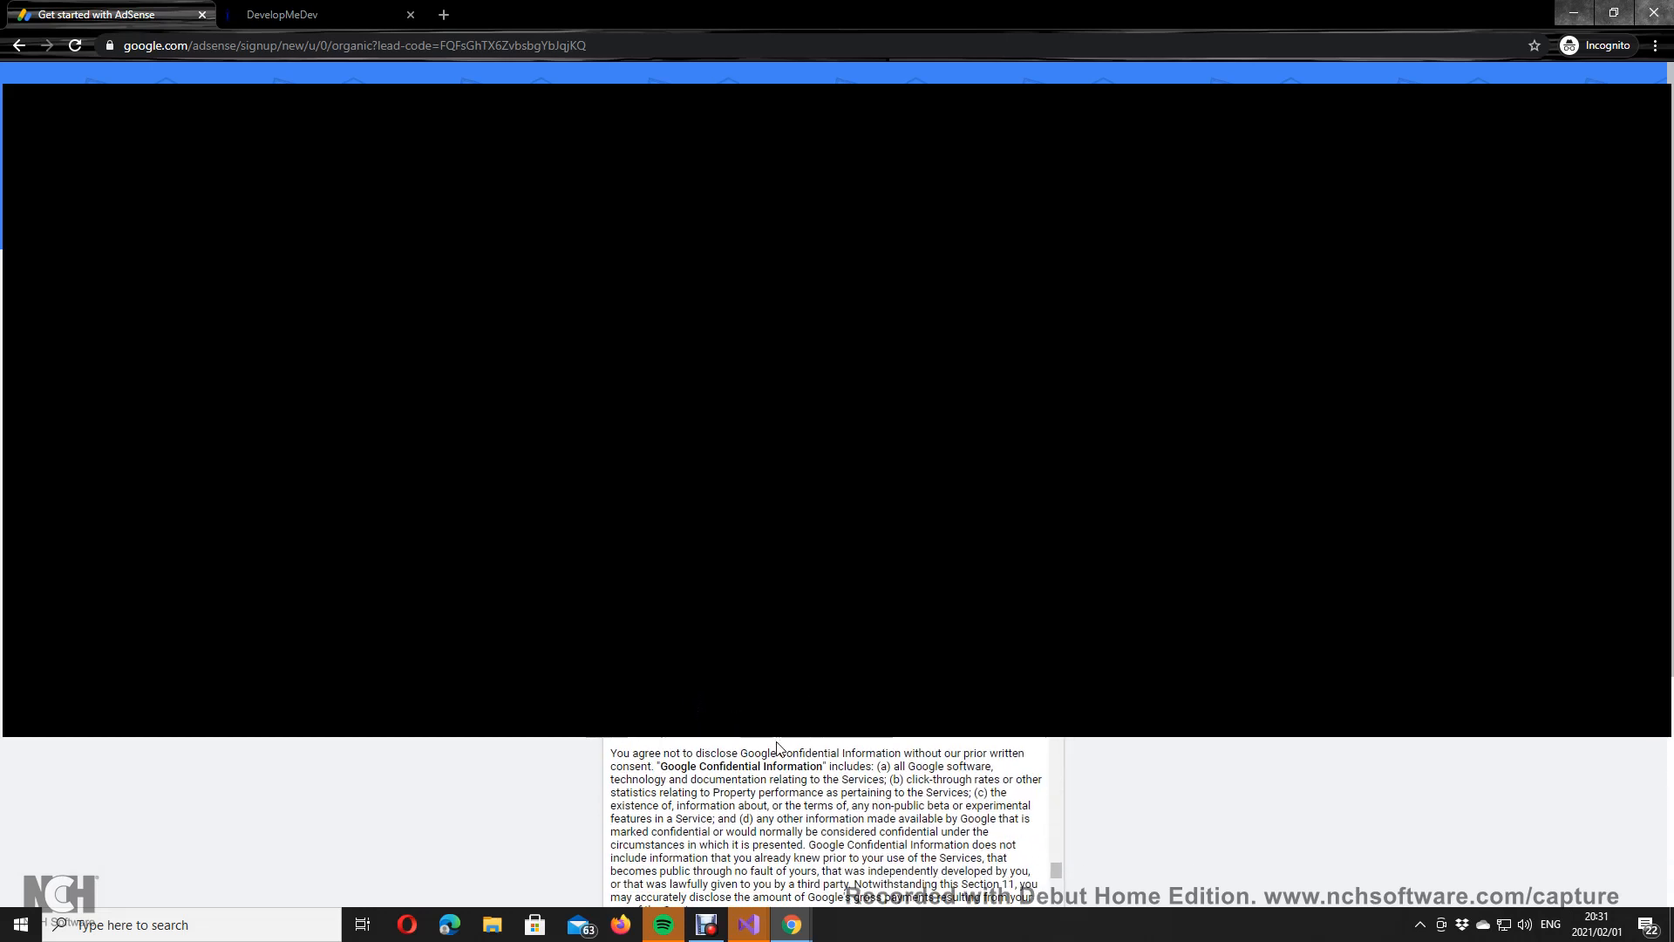
scroll(782, 750, down, 10)
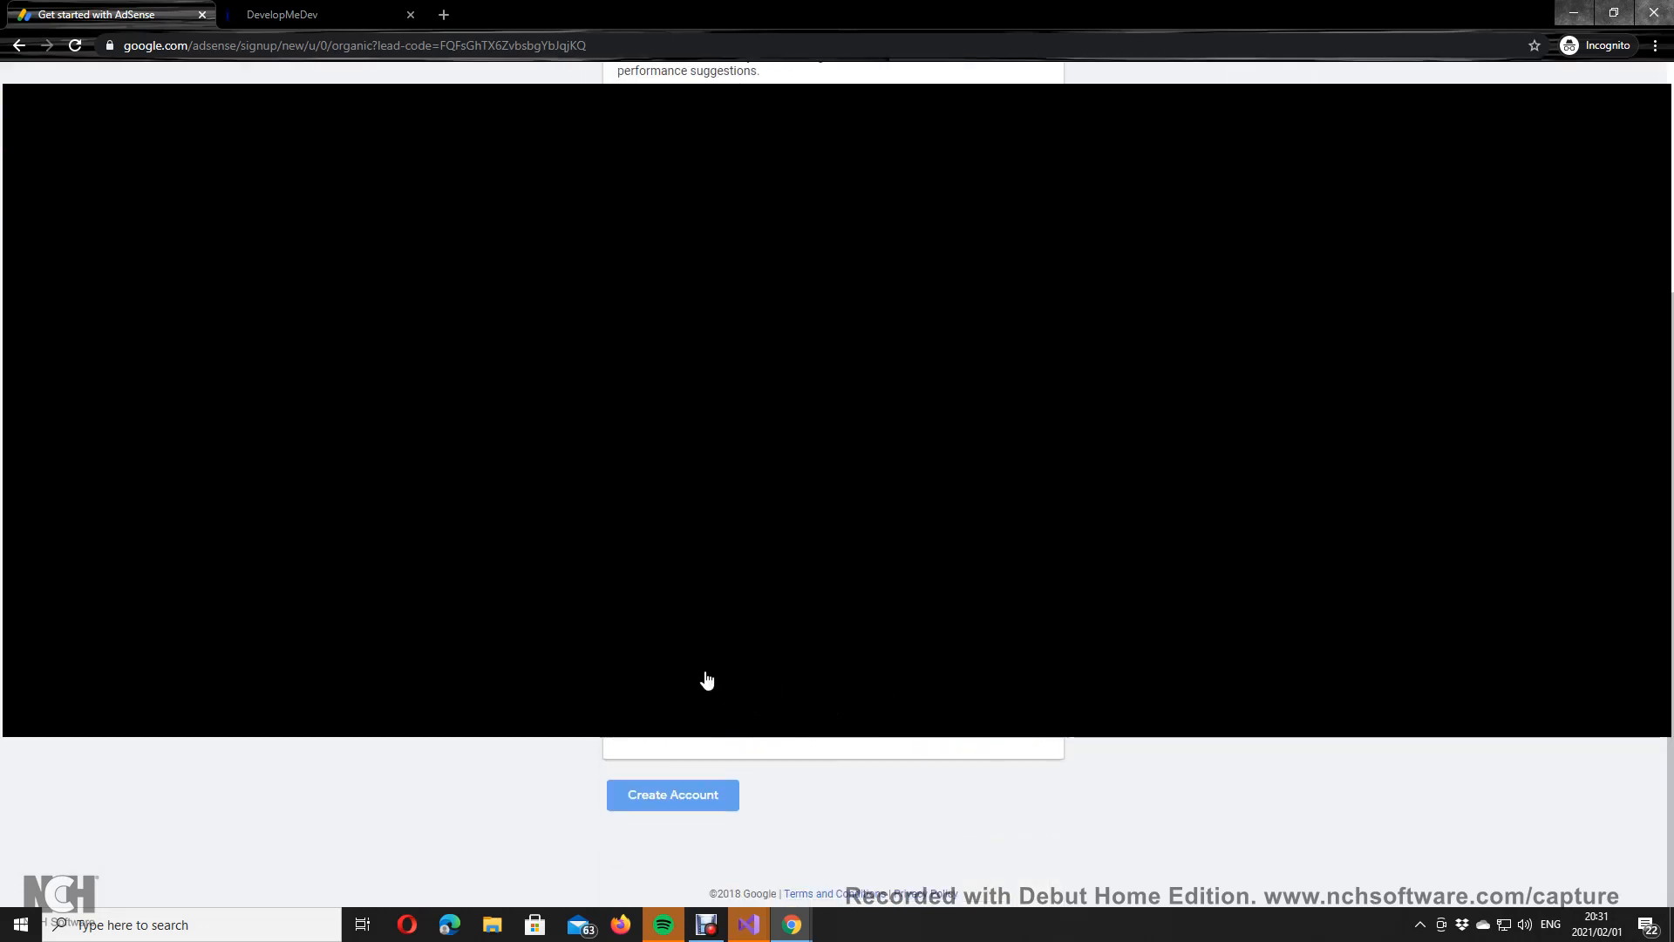
click(643, 676)
click(686, 796)
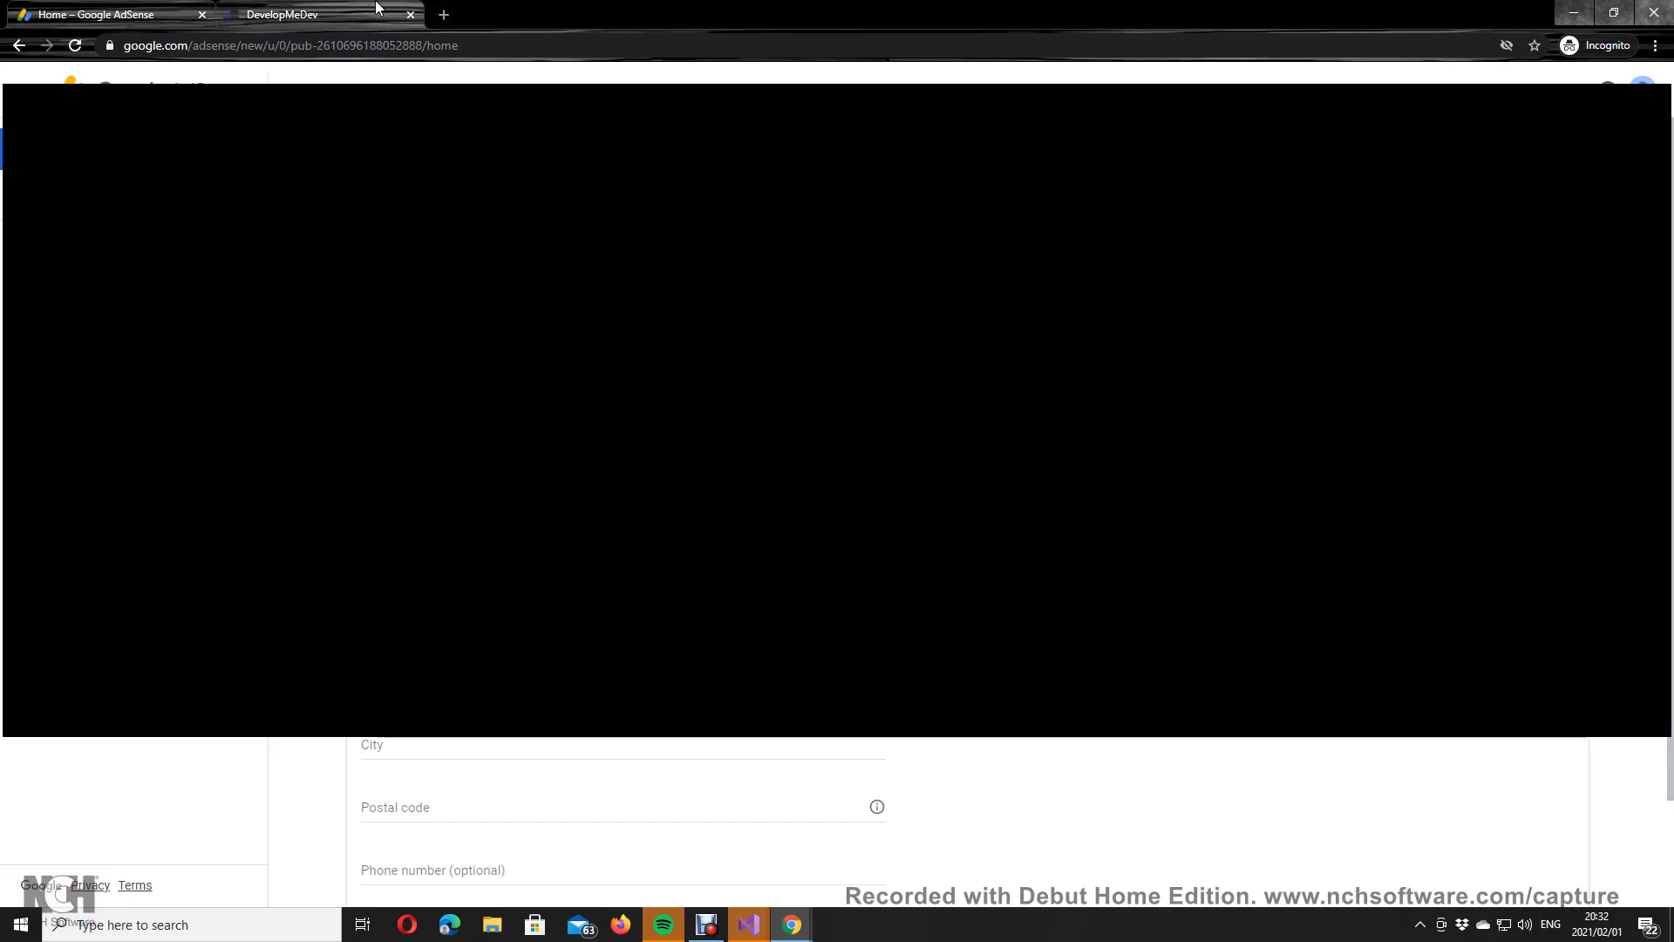
Step: Copy the AdSense script snippet for webemail.azurewebsites.net and bring up Visual Studio
mouse_move(709, 932)
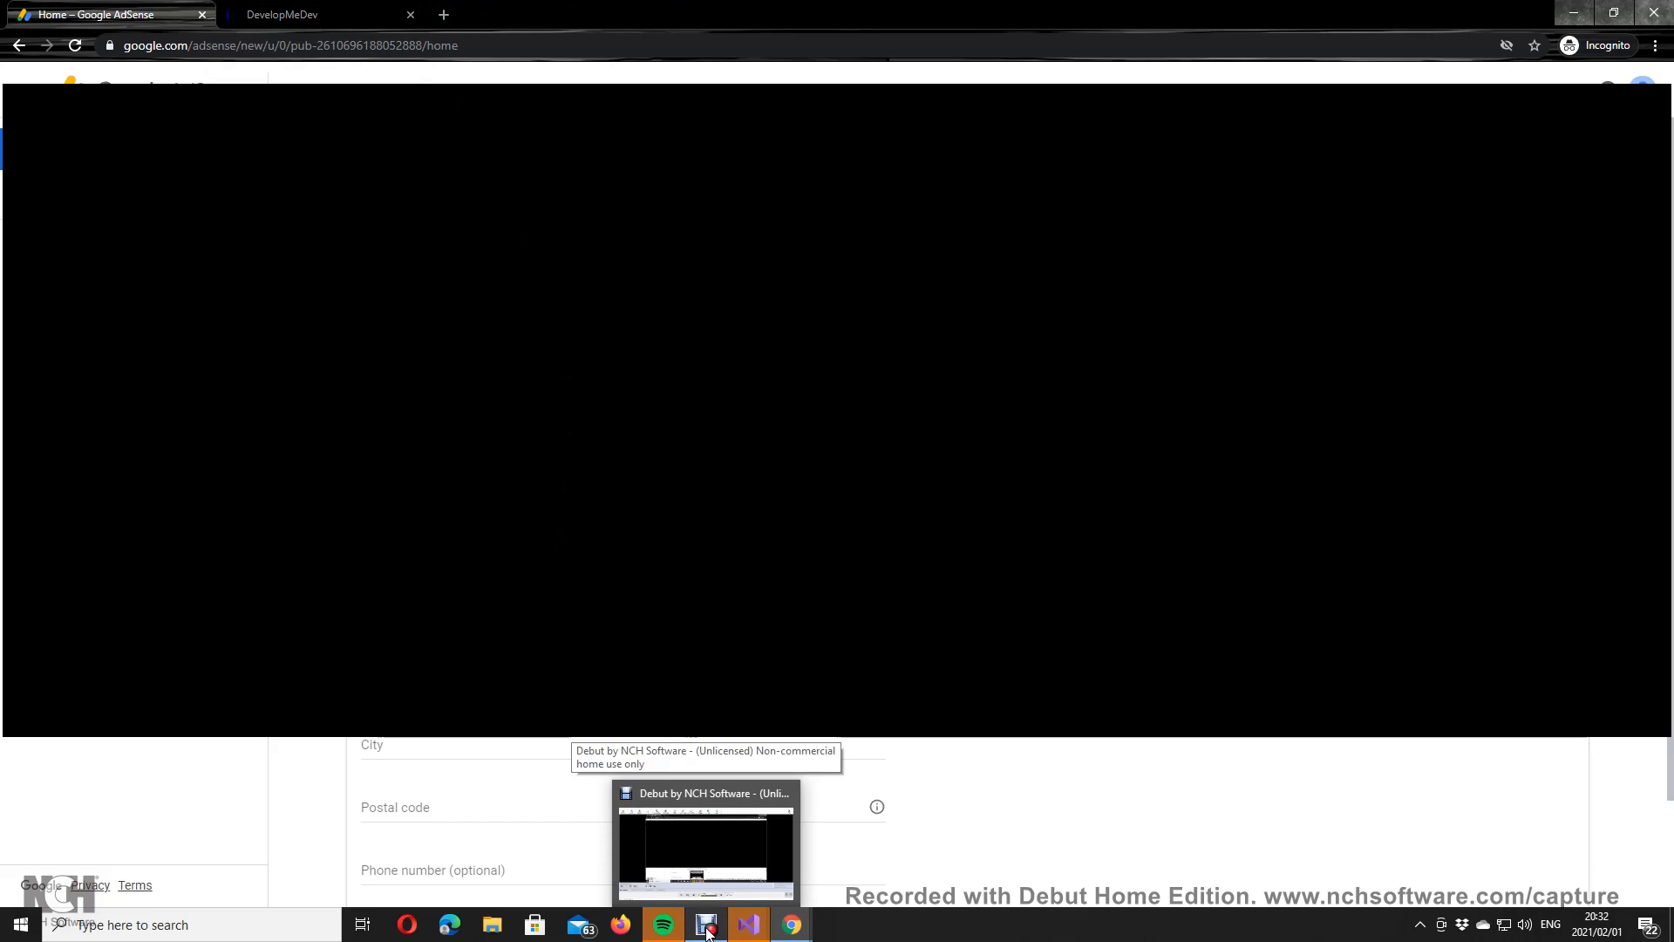
click(709, 932)
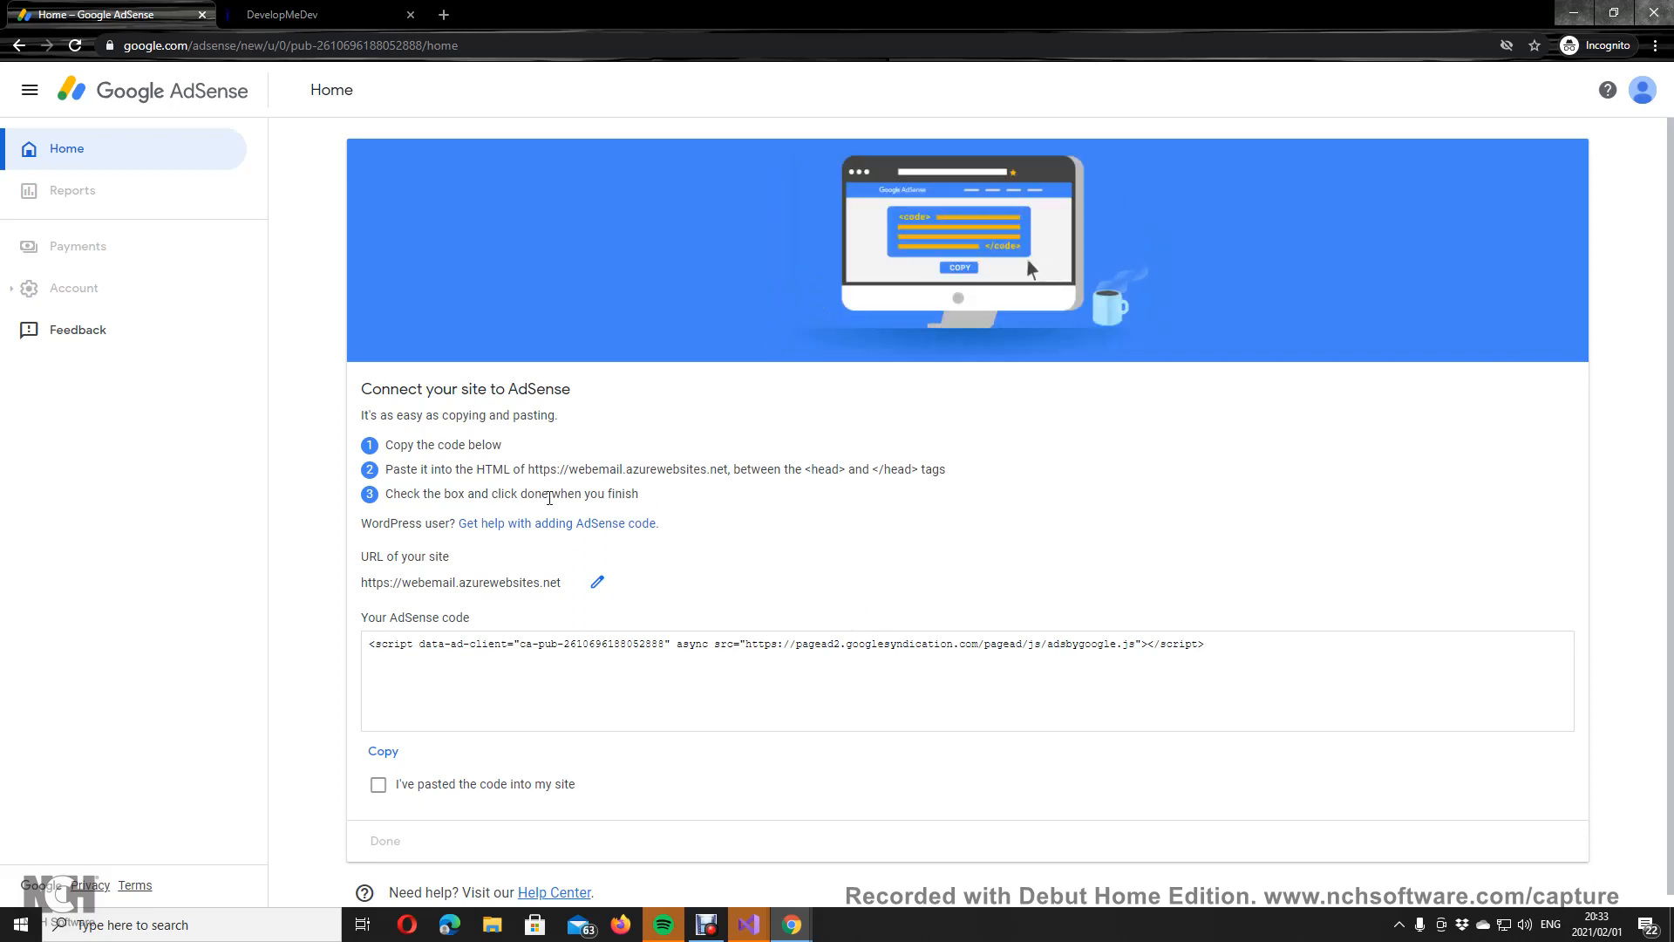
click(456, 646)
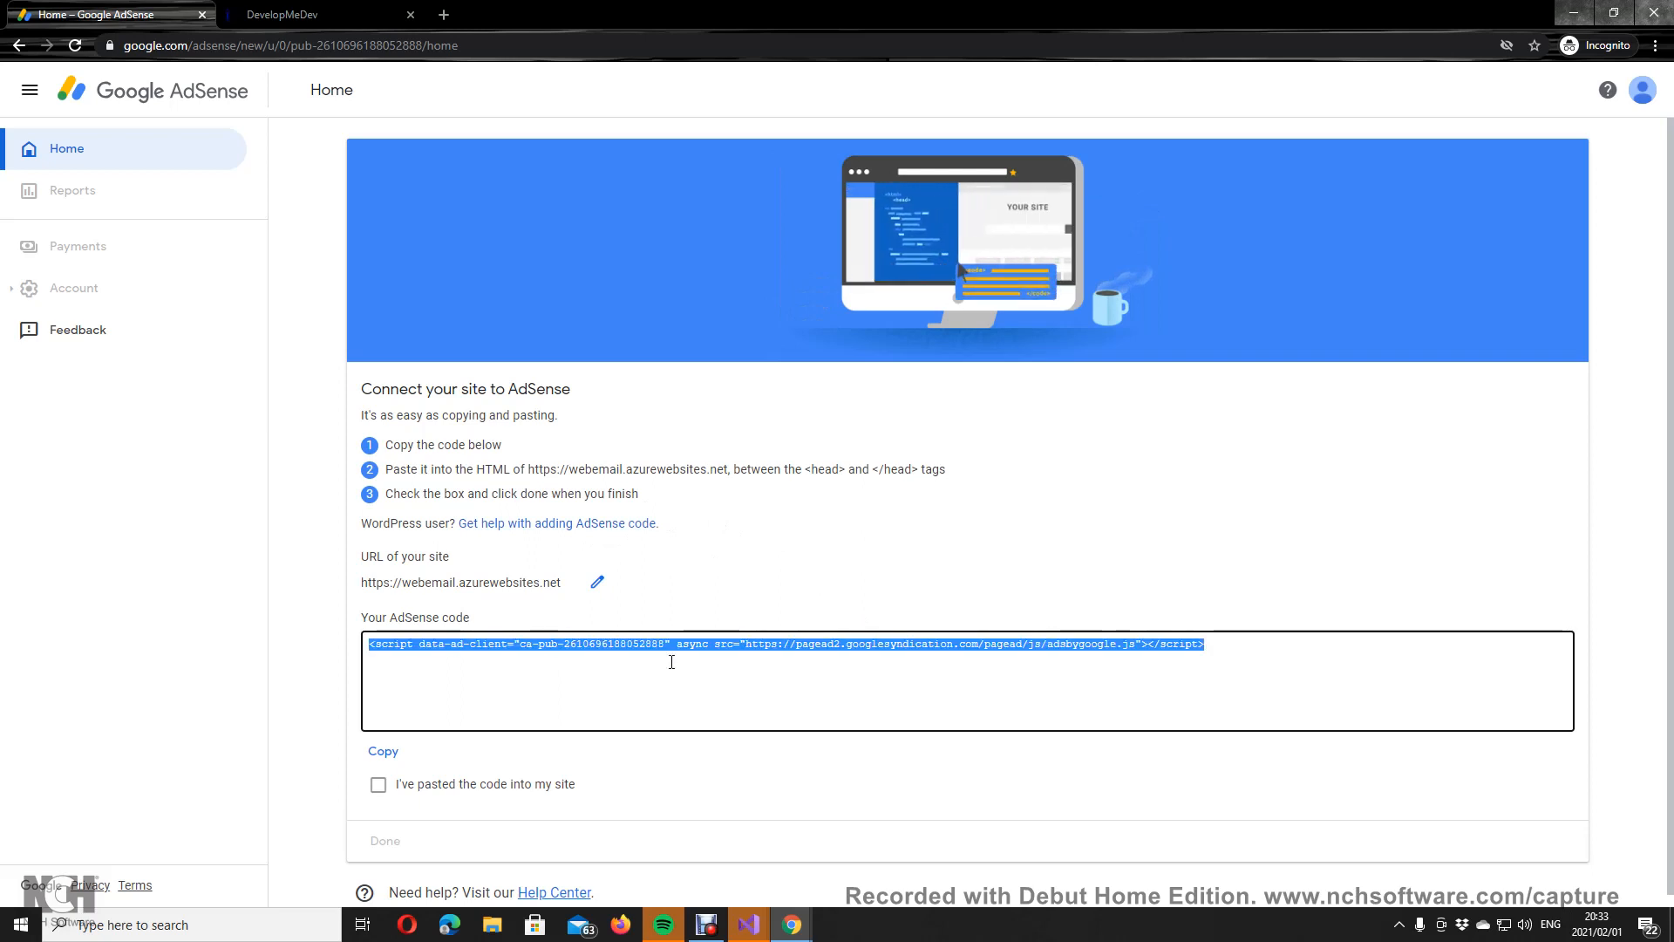
right_click(731, 649)
click(762, 656)
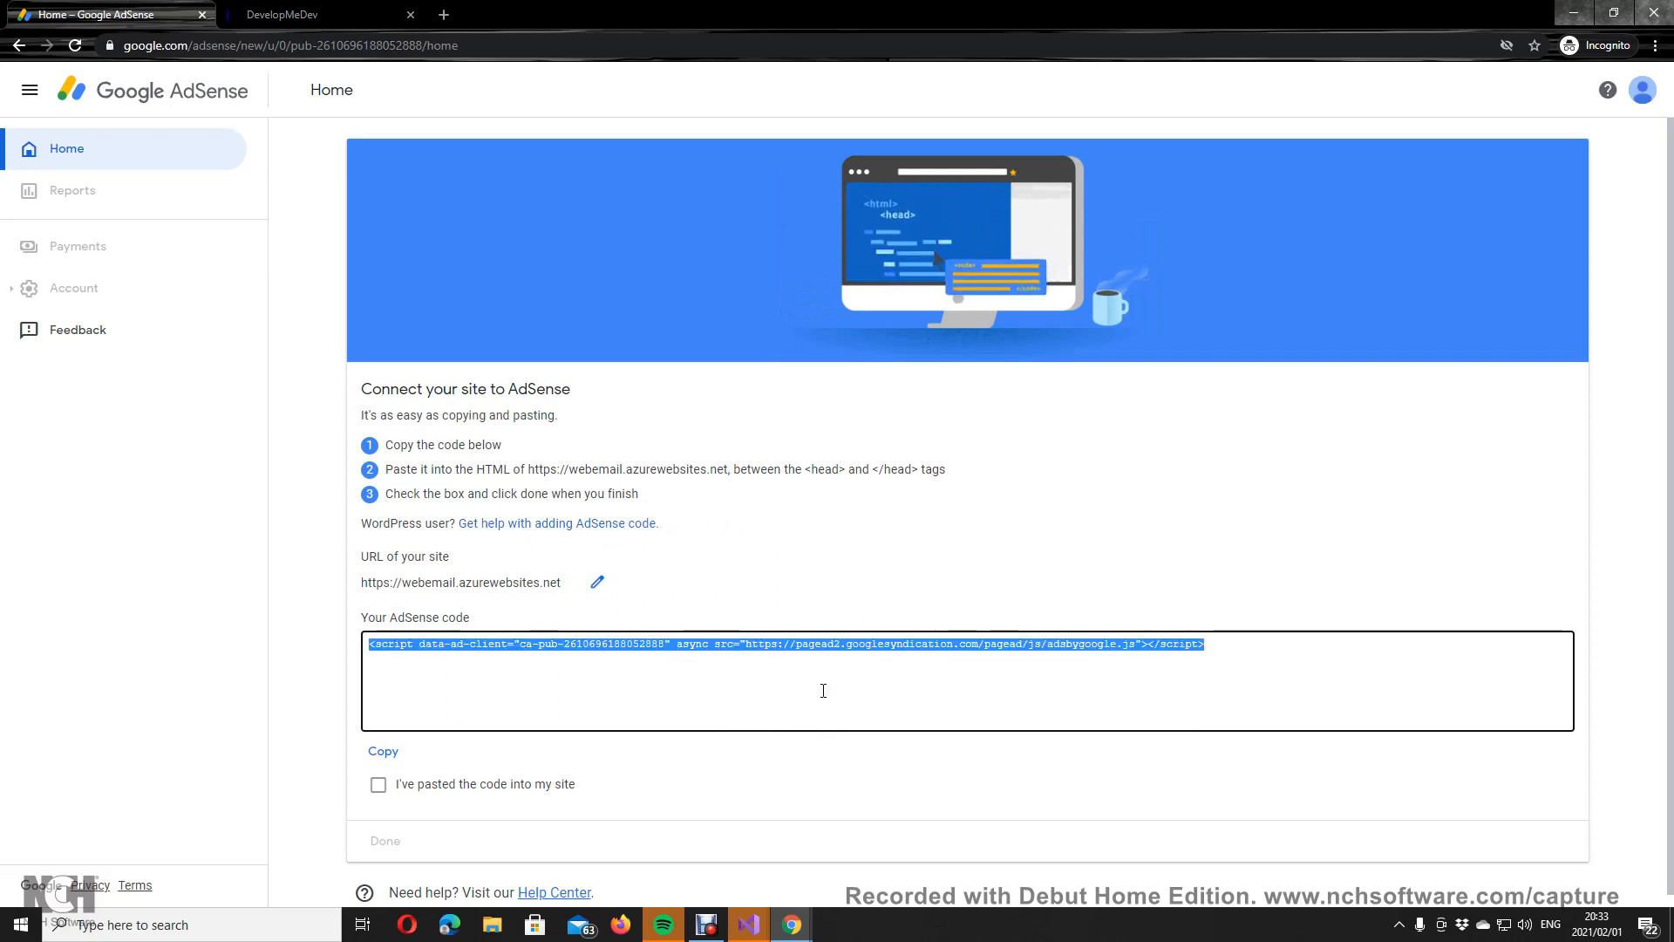
click(748, 924)
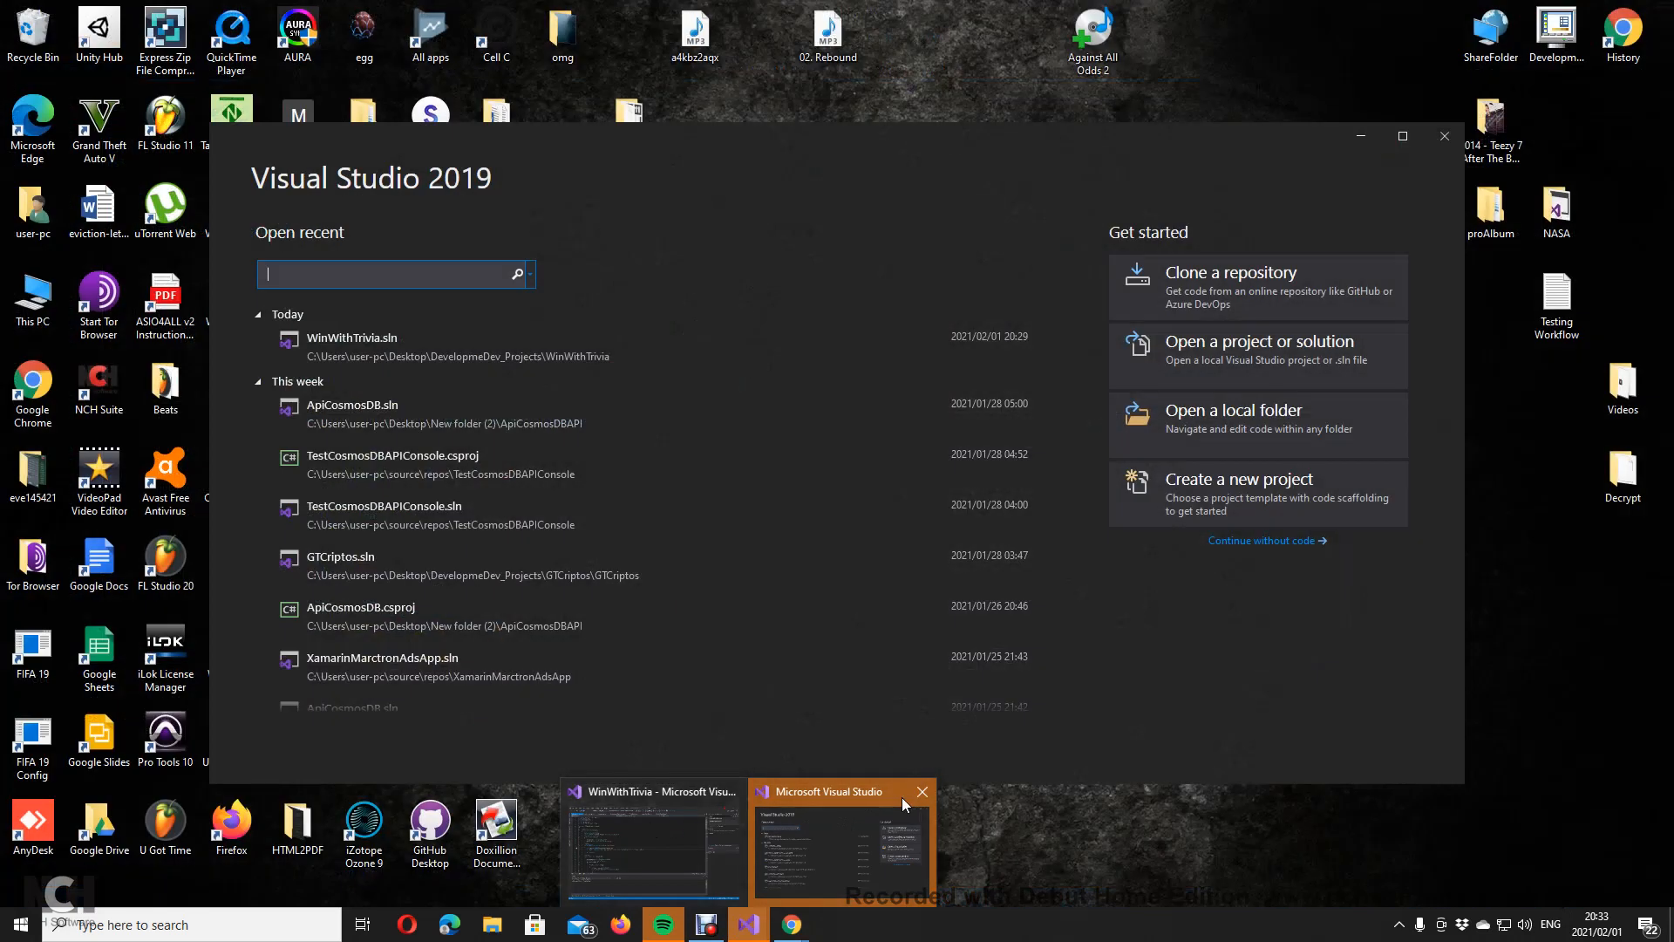
Step: Open GTCriptos.sln, replace line 11 of index.html with the new AdSense script, and save
click(902, 797)
click(436, 567)
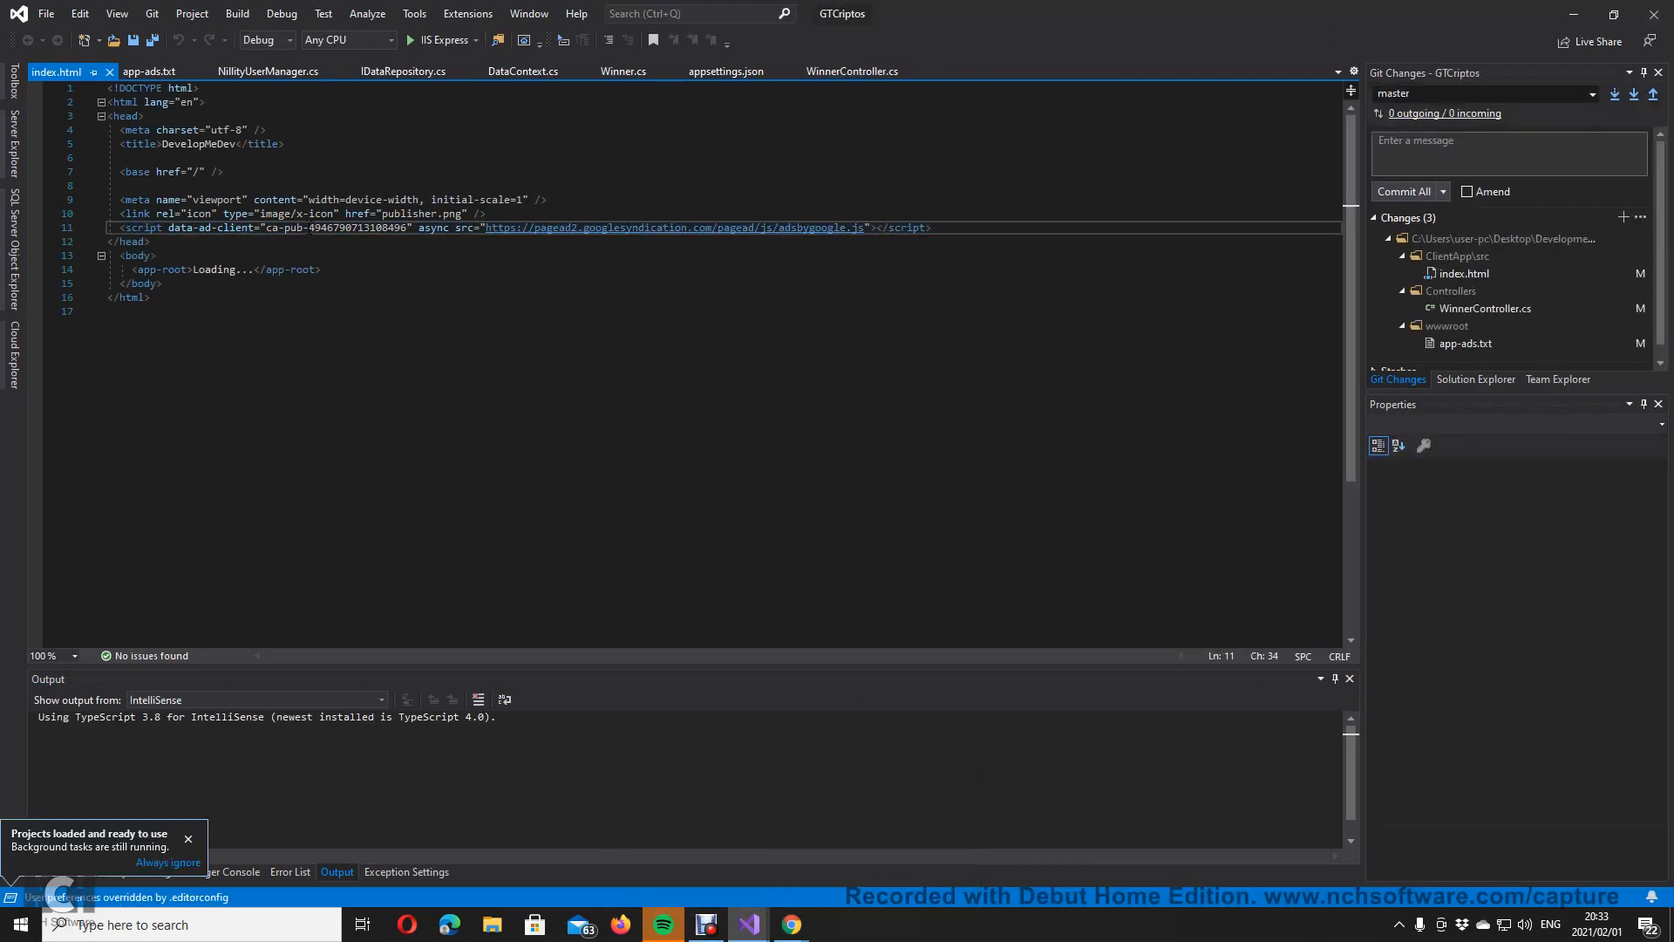
triple_click(309, 228)
right_click(309, 227)
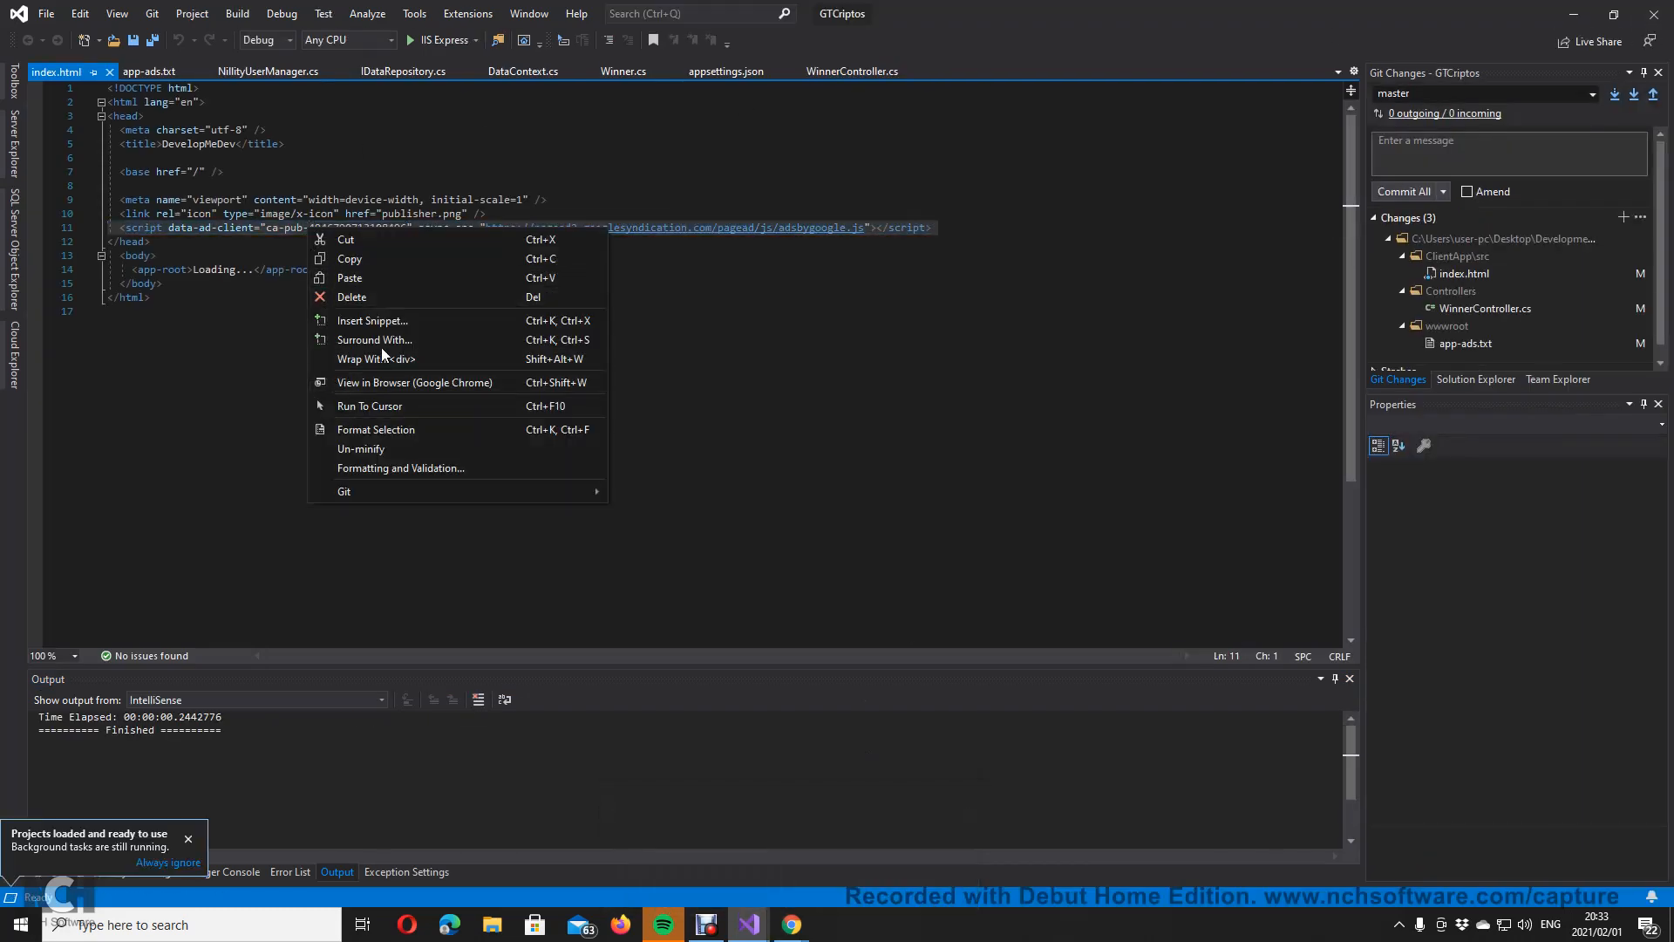
click(399, 273)
key(ctrl+v)
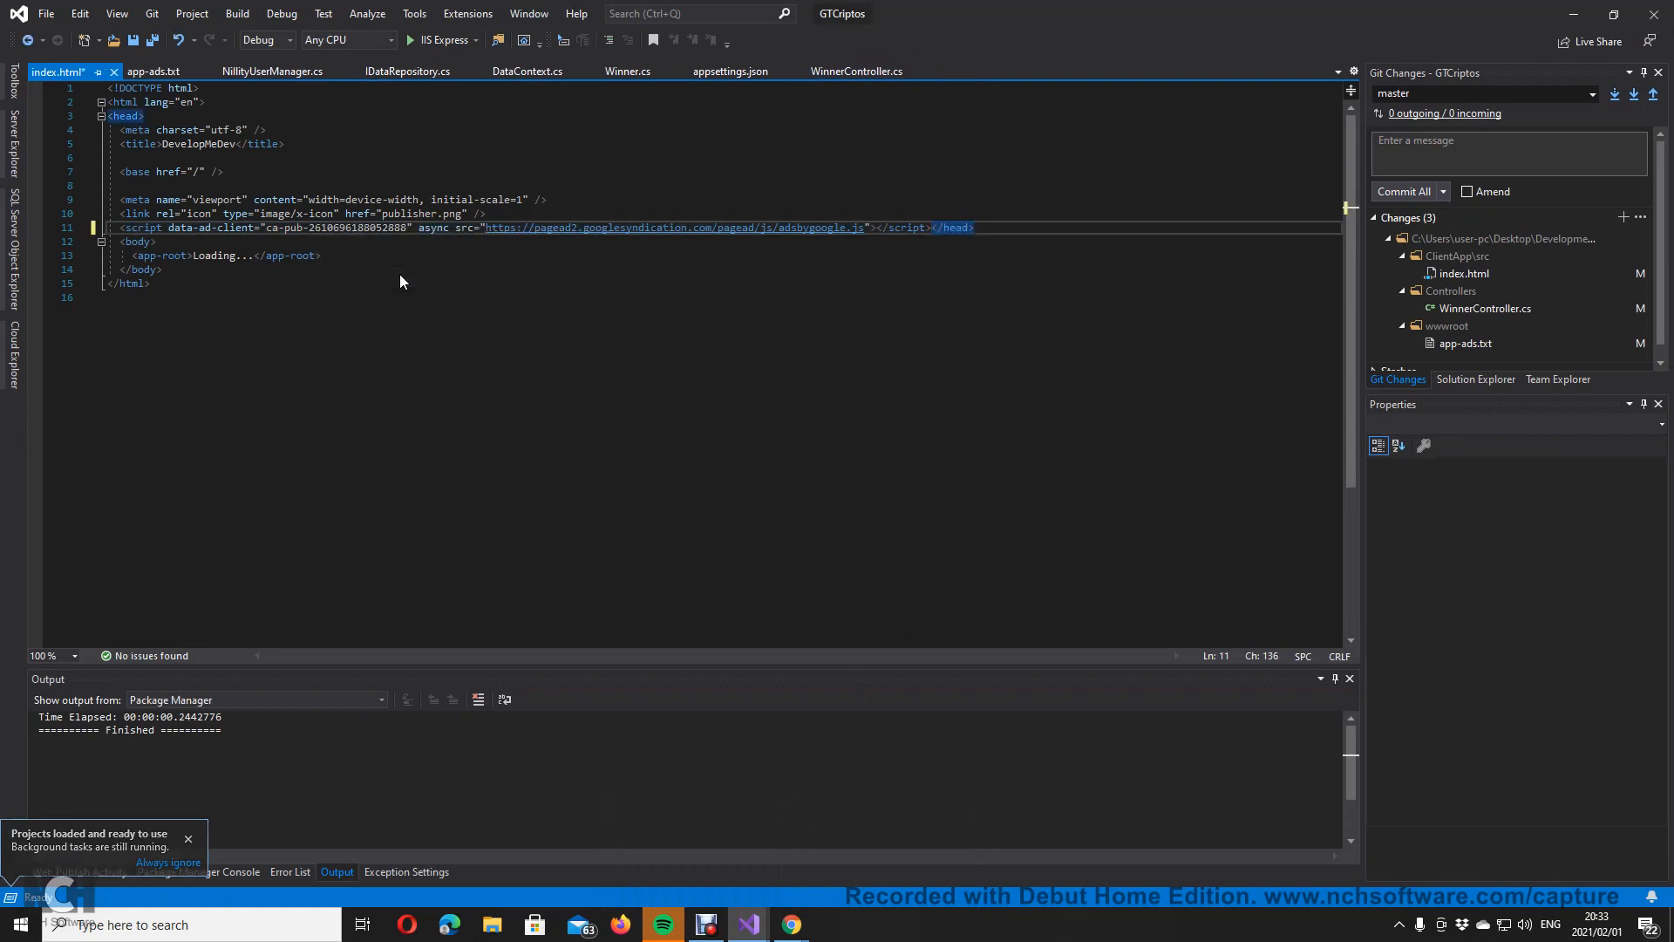
click(153, 41)
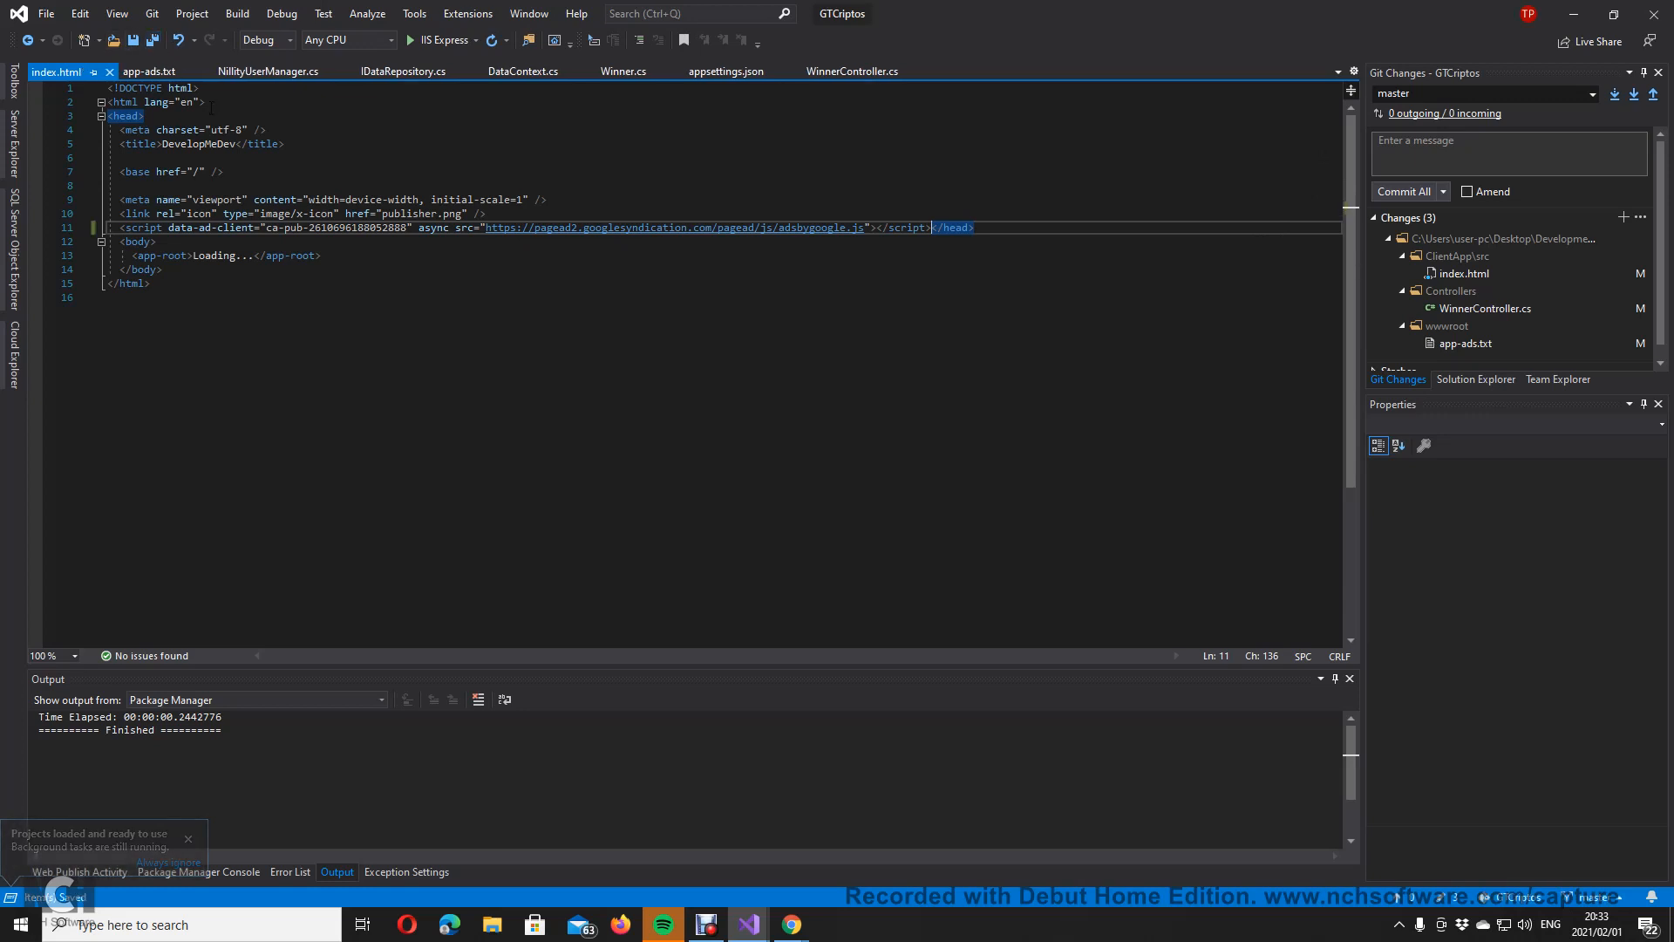
Step: Collapse the wwwroot, ClientApp, Entities, Models and Repository folders in Solution Explorer
click(1462, 378)
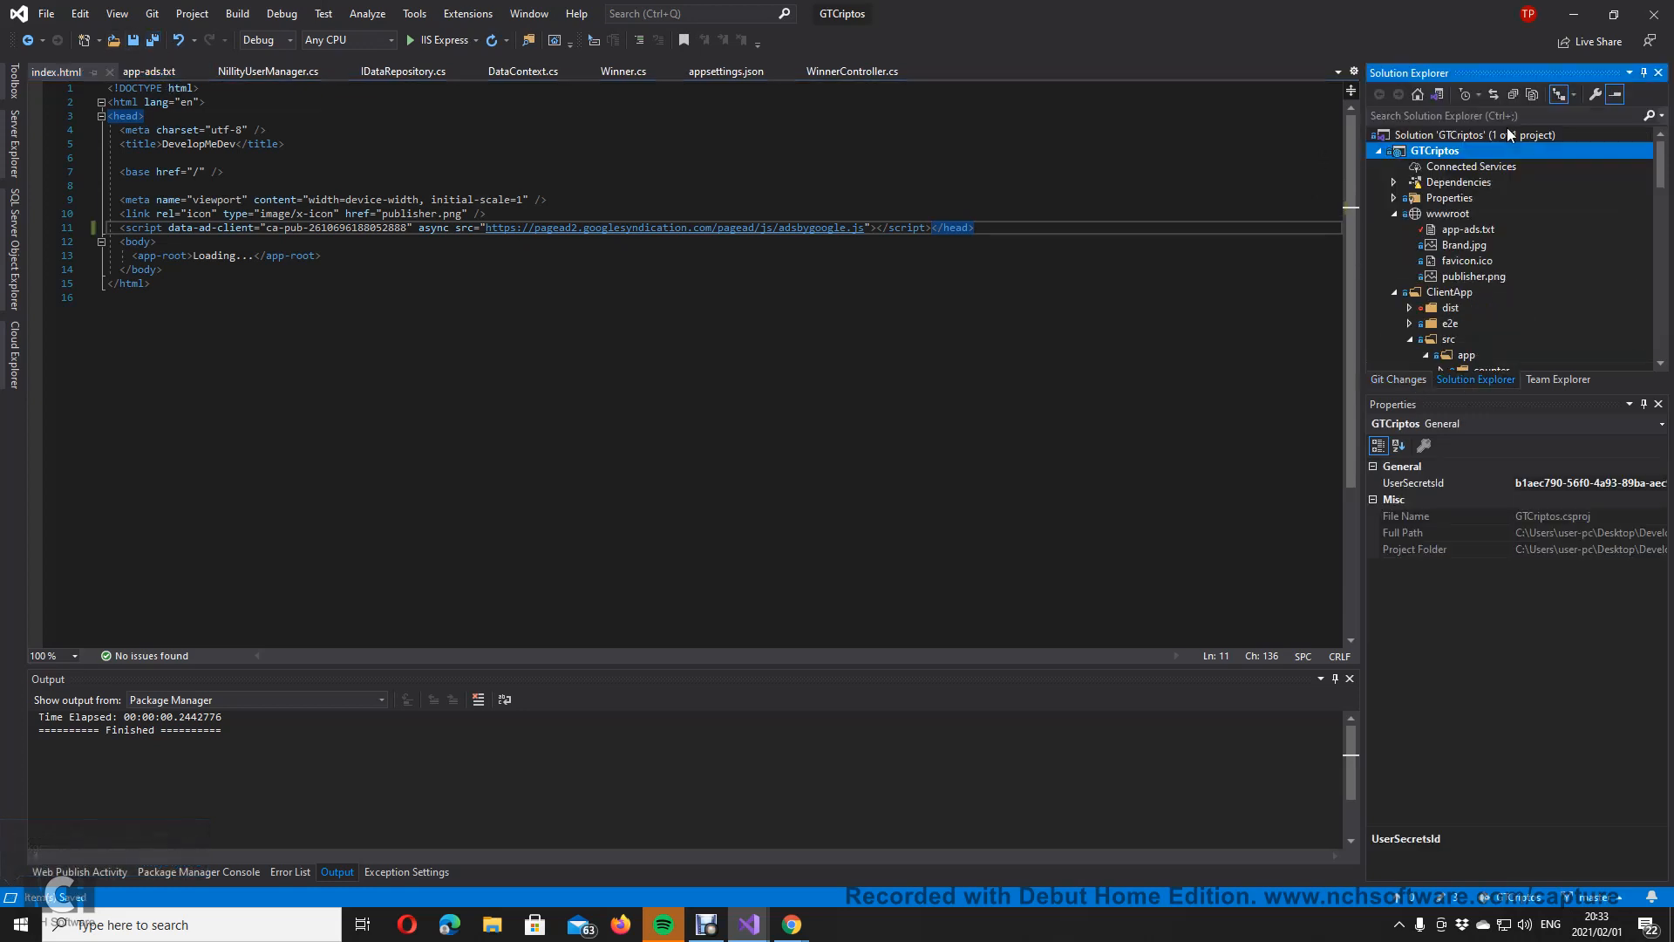
click(1394, 214)
click(1395, 229)
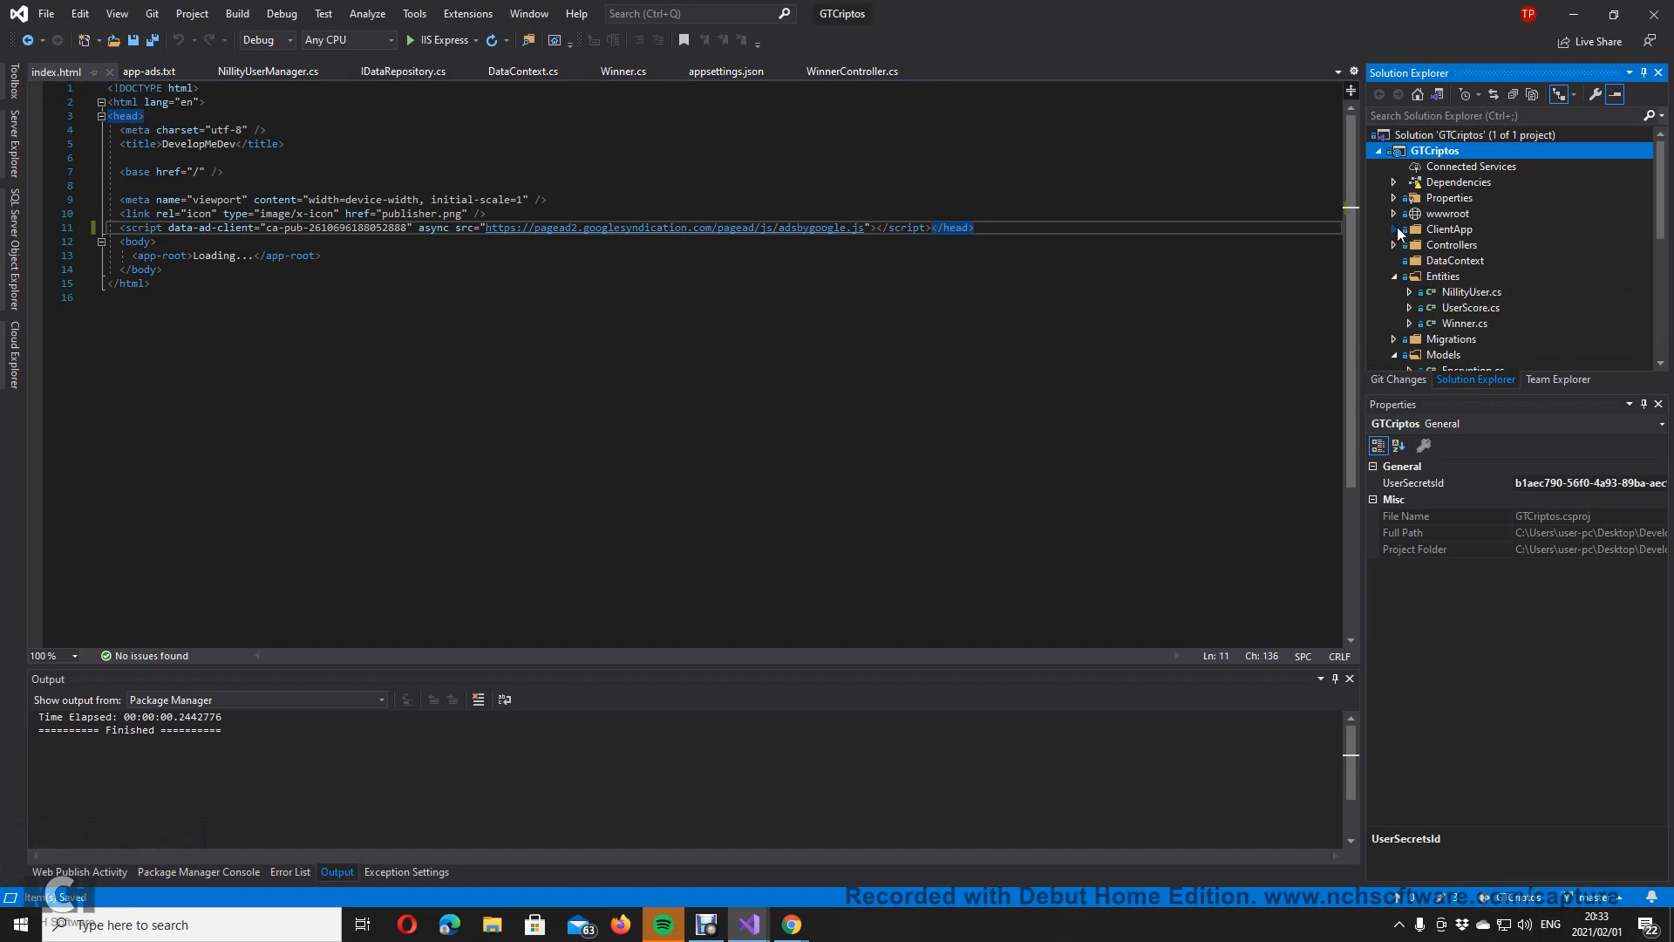
click(1394, 277)
scroll(1488, 275, down, 4)
scroll(1463, 265, up, 3)
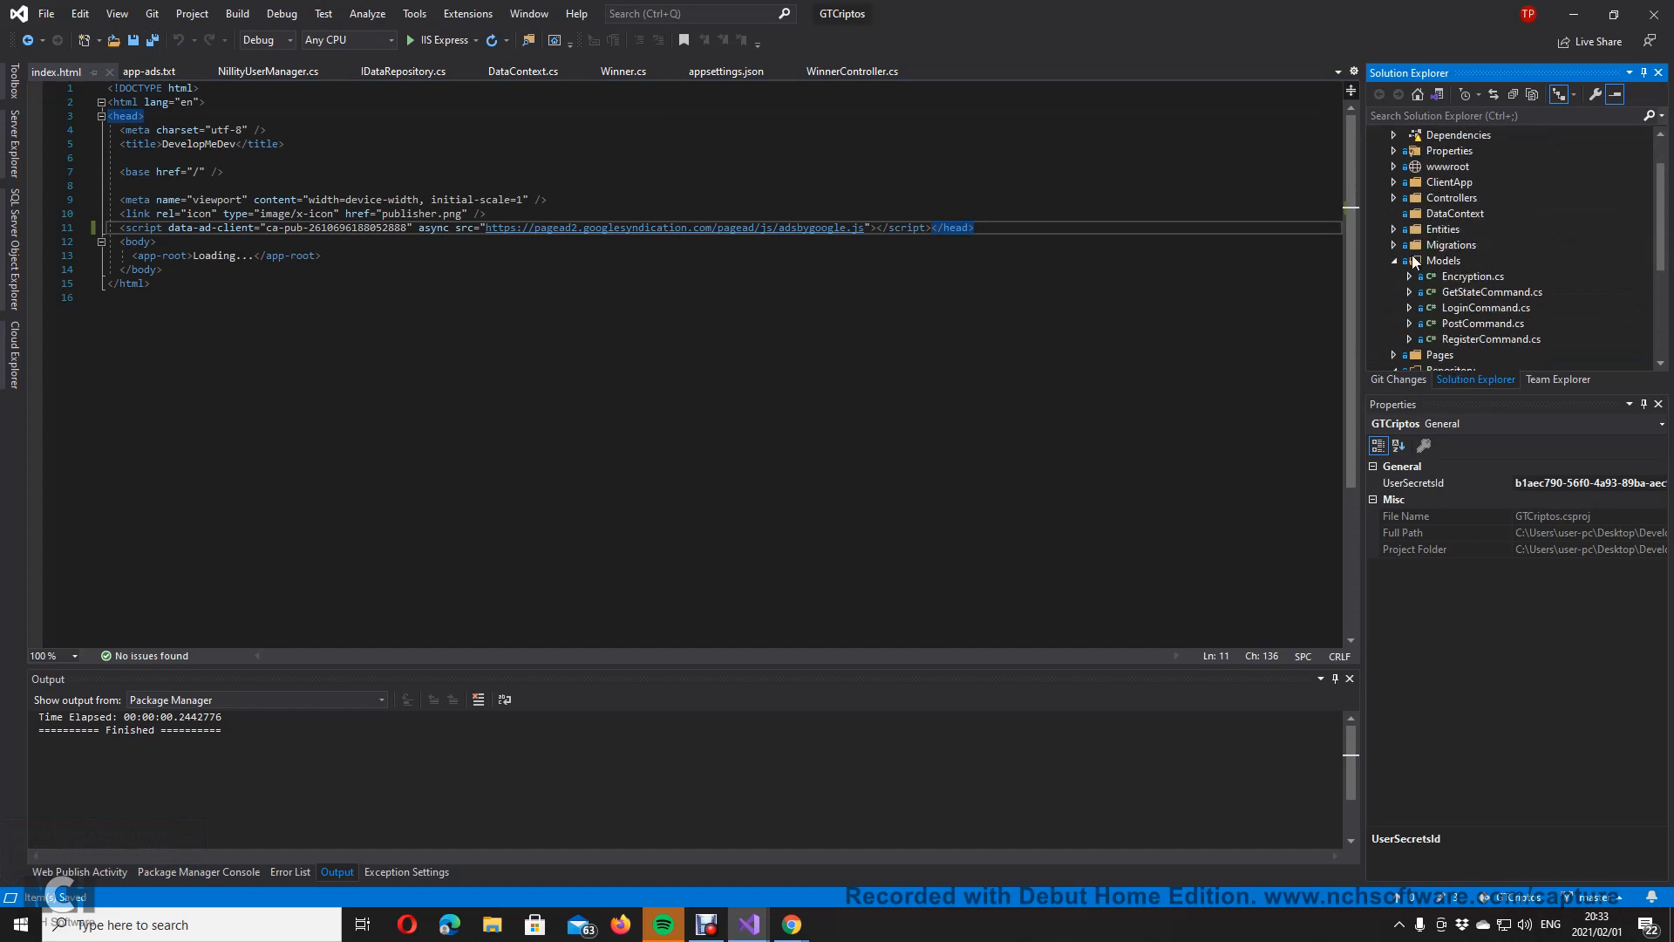
click(1396, 260)
click(1394, 292)
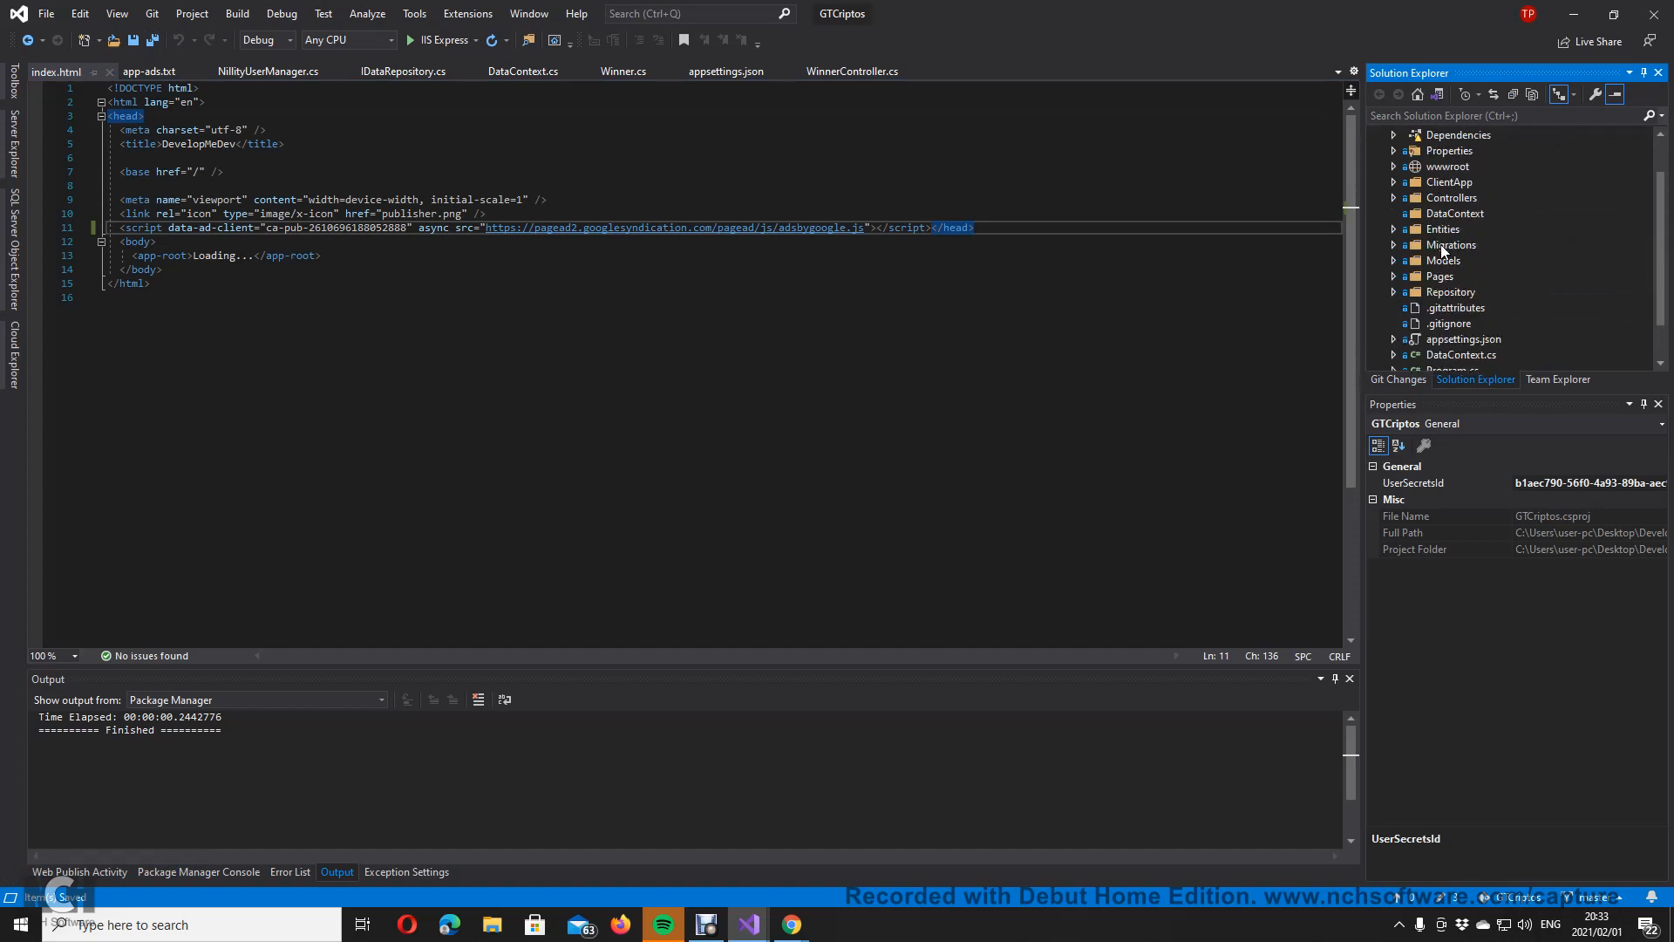
Step: Expand wwwroot to locate app-ads.txt, then browse ClientApp's subfolders
click(1394, 166)
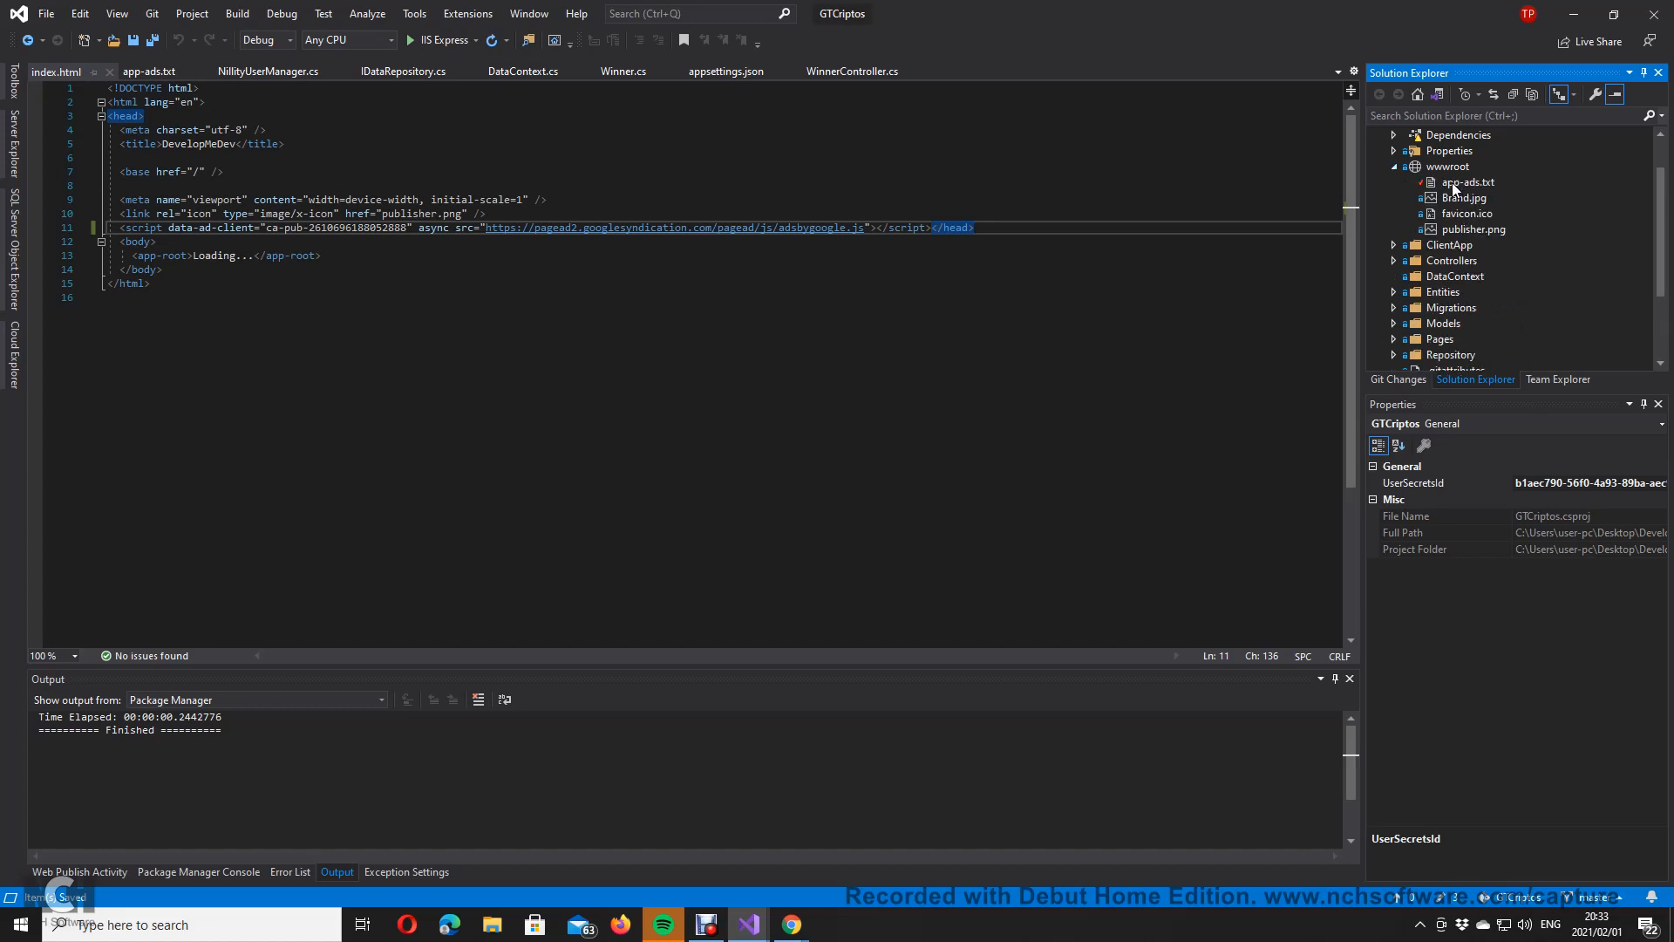
click(1393, 168)
click(1393, 167)
click(1393, 171)
click(1394, 171)
click(1394, 171)
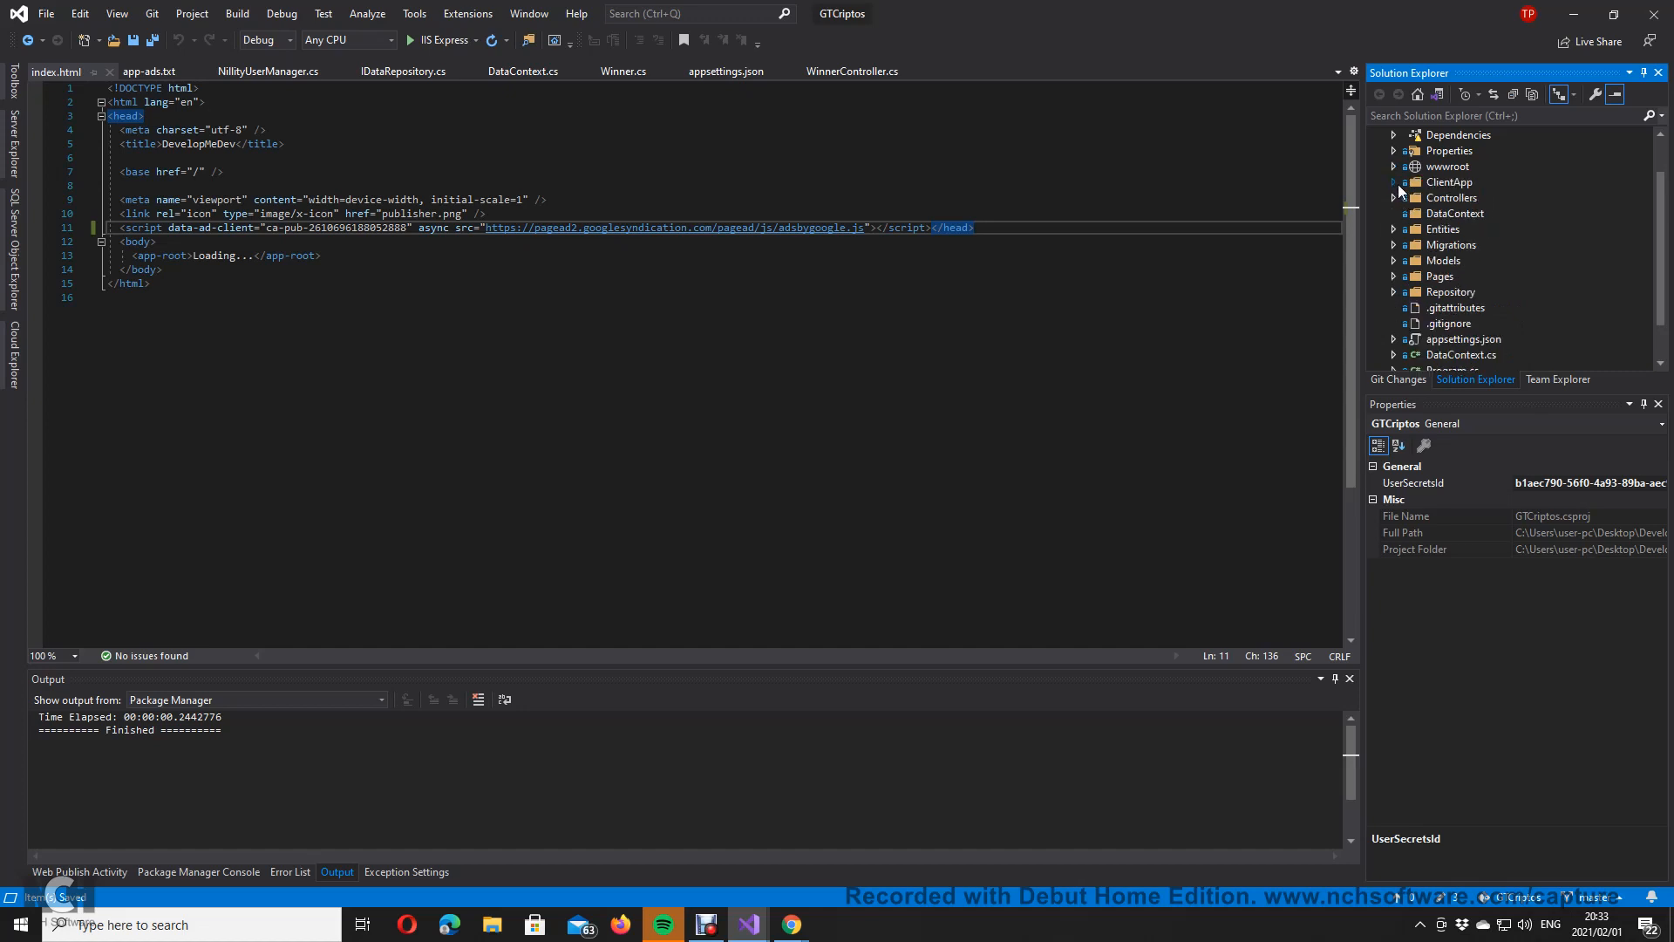
click(1397, 184)
click(1426, 198)
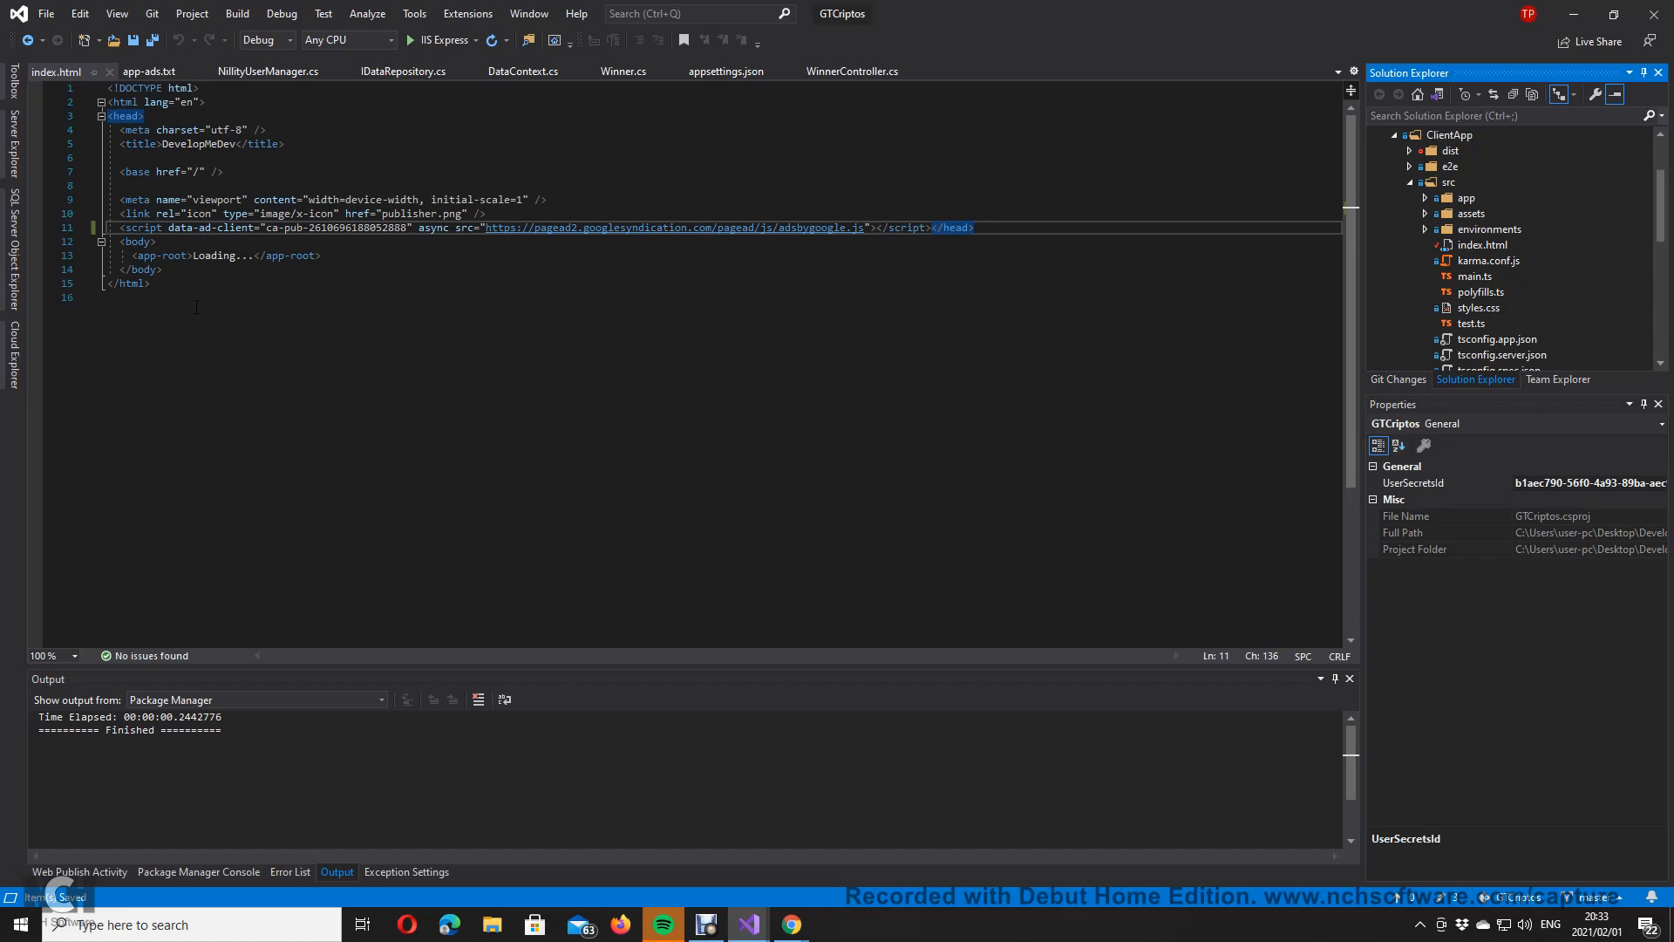
click(420, 375)
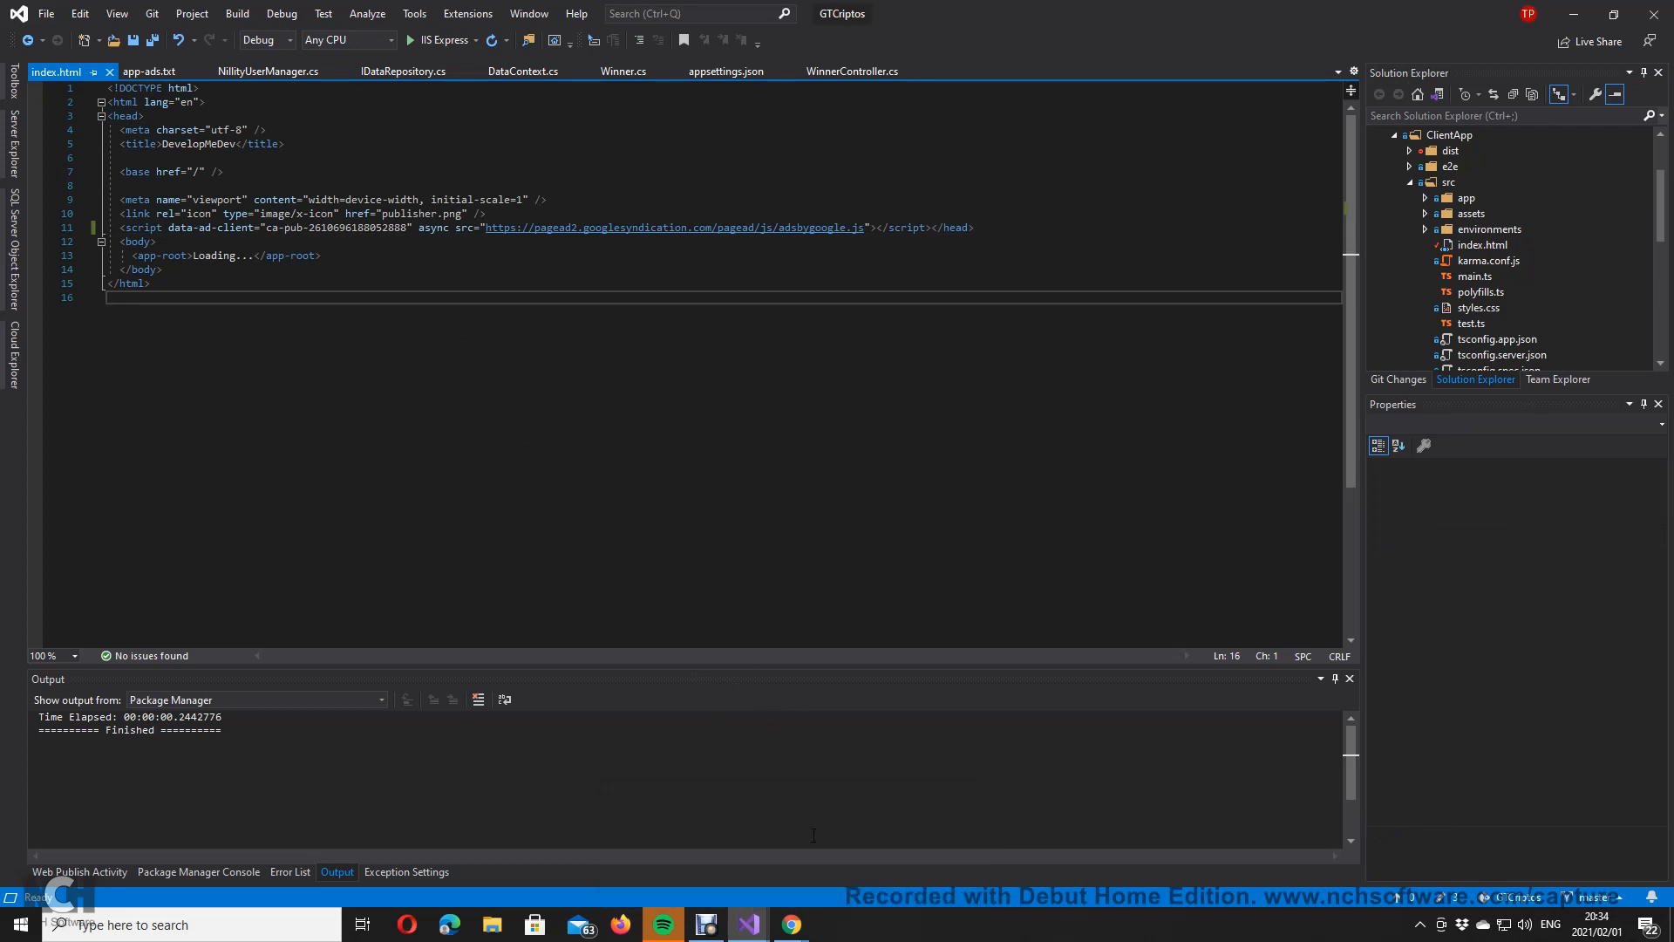
Step: In AdSense, tick 'I've pasted the code' and click Done, then return to GTCriptos
mouse_move(792, 925)
click(856, 823)
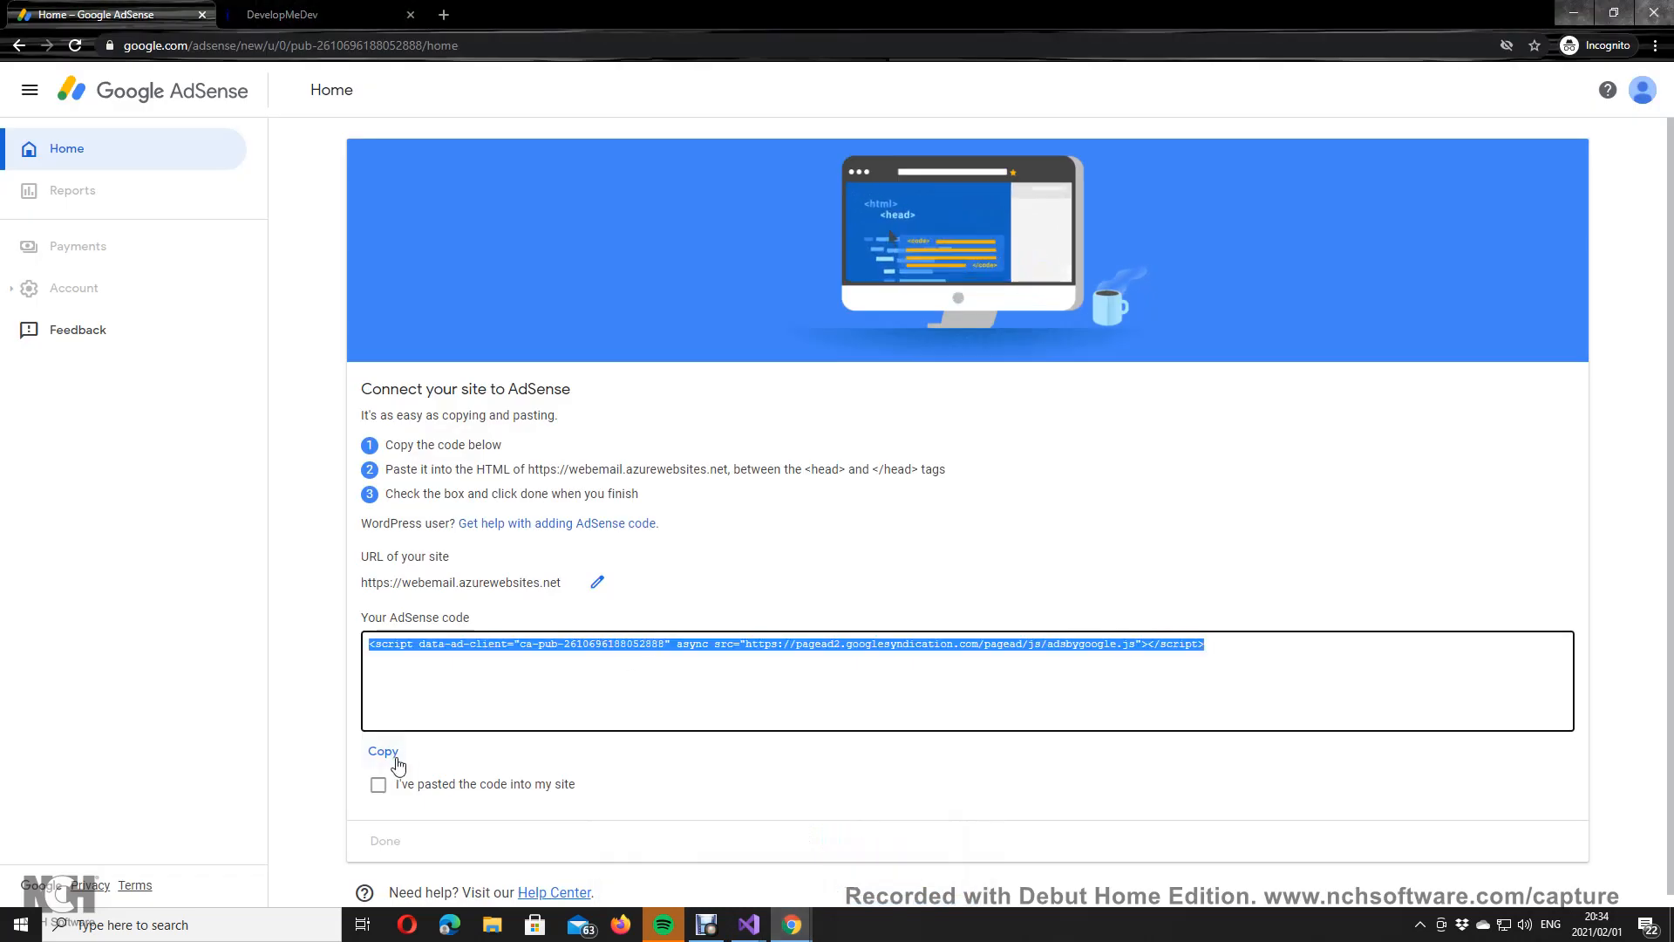
click(377, 784)
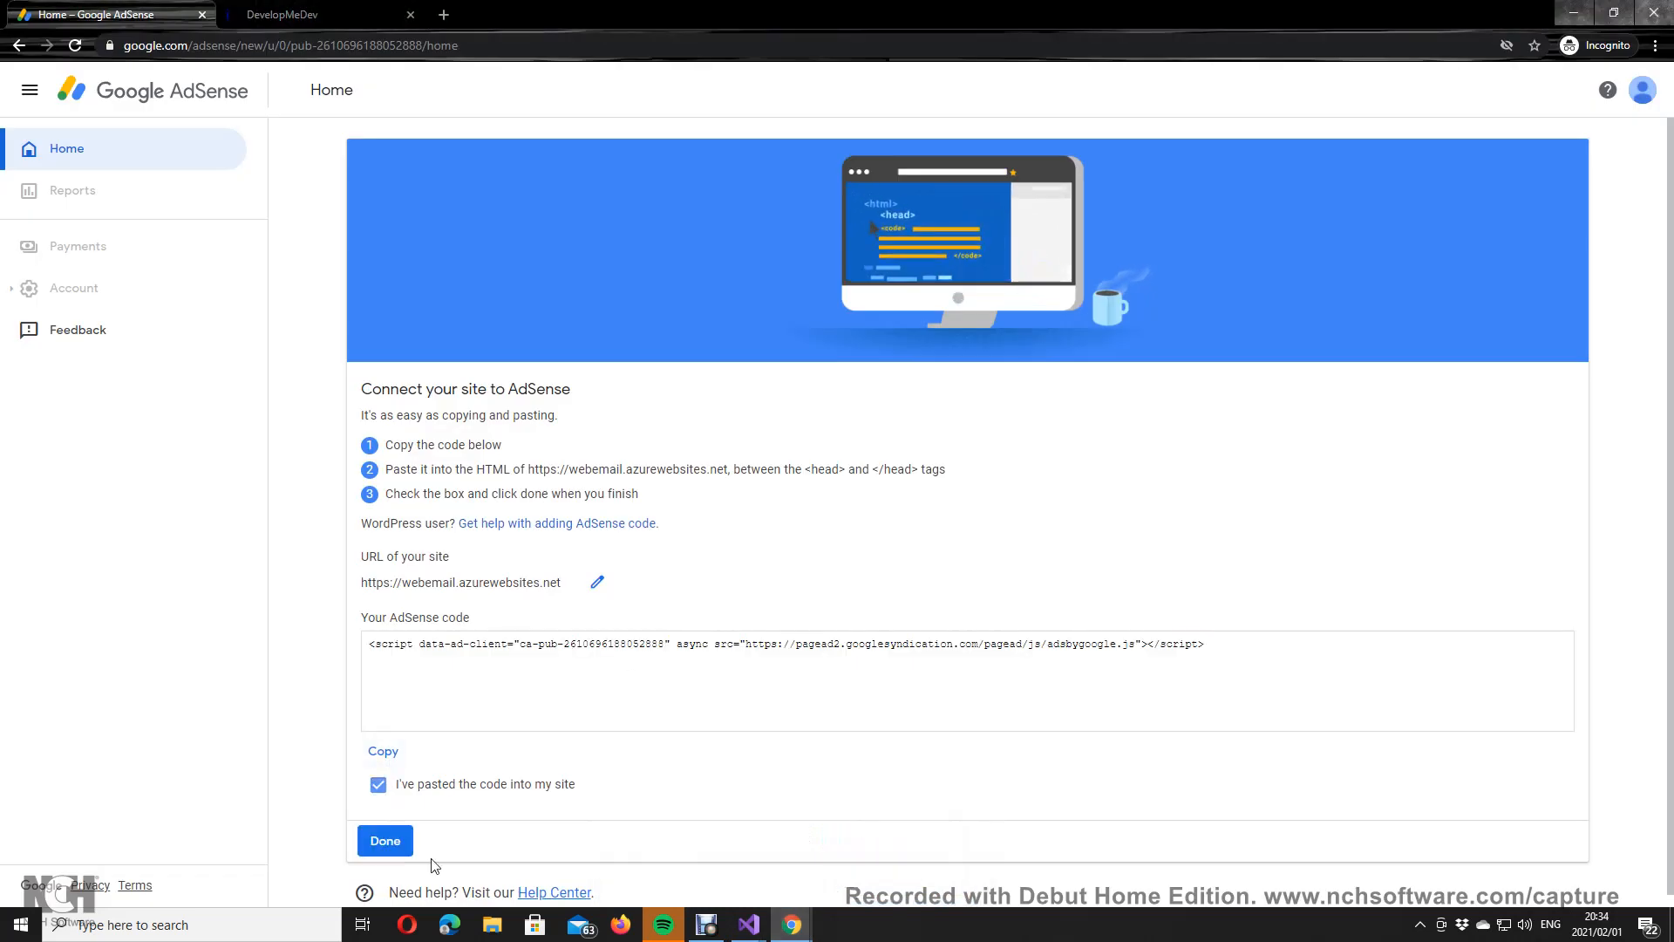
click(381, 850)
mouse_move(749, 924)
click(866, 813)
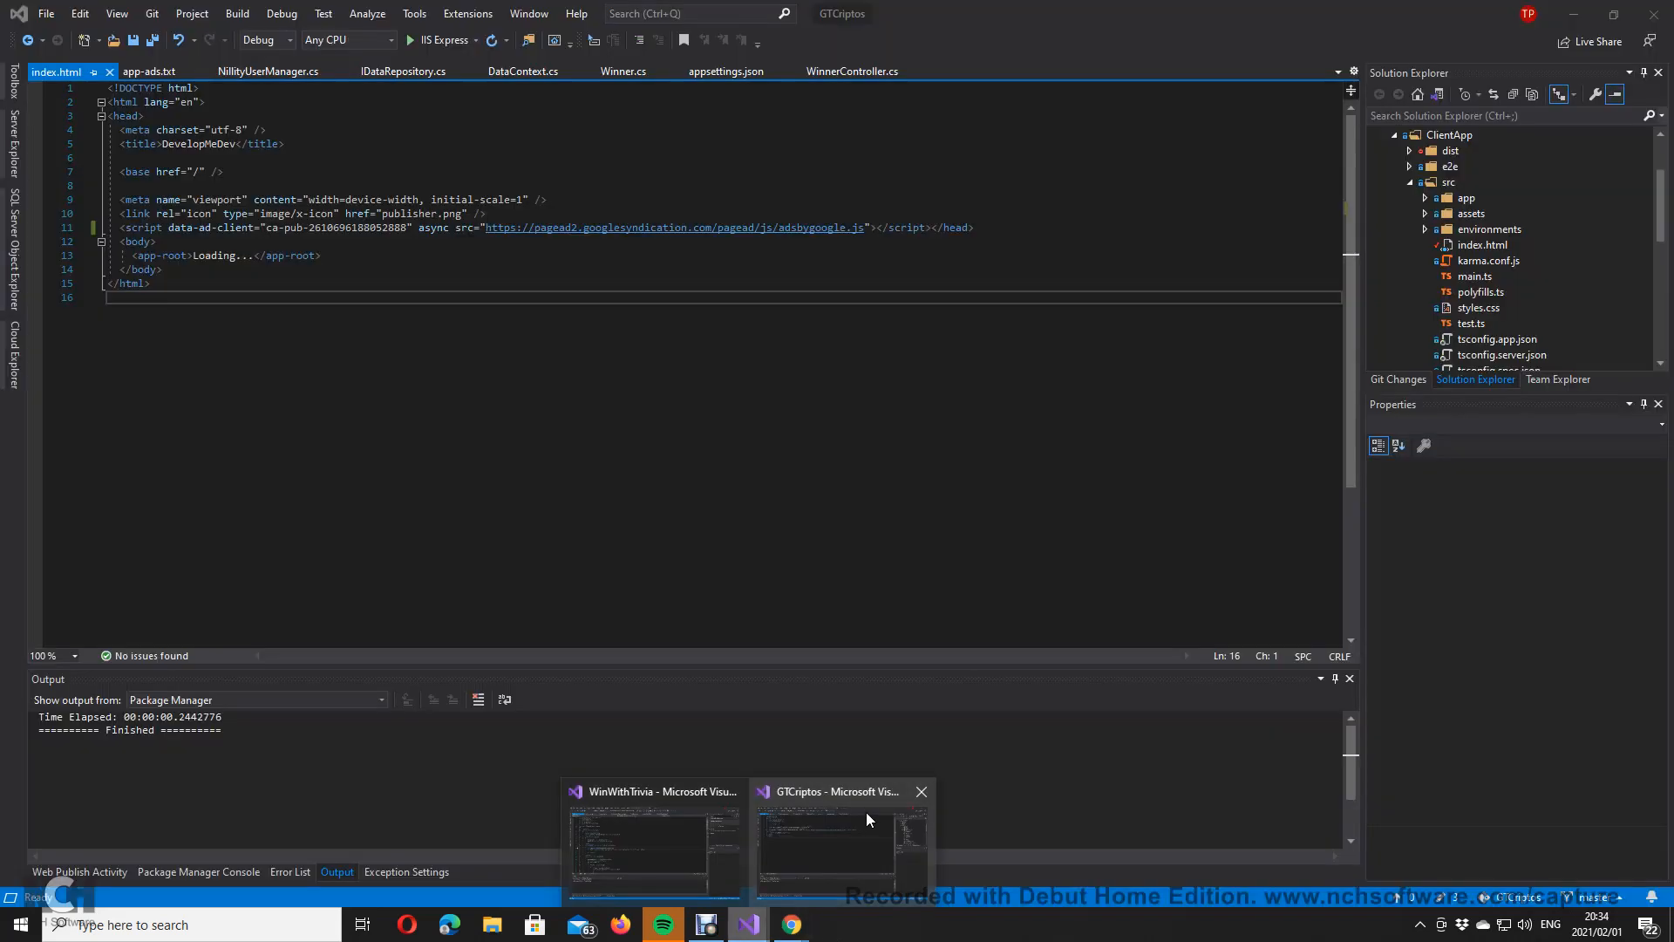
Step: Publish GTCriptos through the webEmail - Web Deploy profile to webemail.azurewebsites.net
scroll(1511, 217, up, 2)
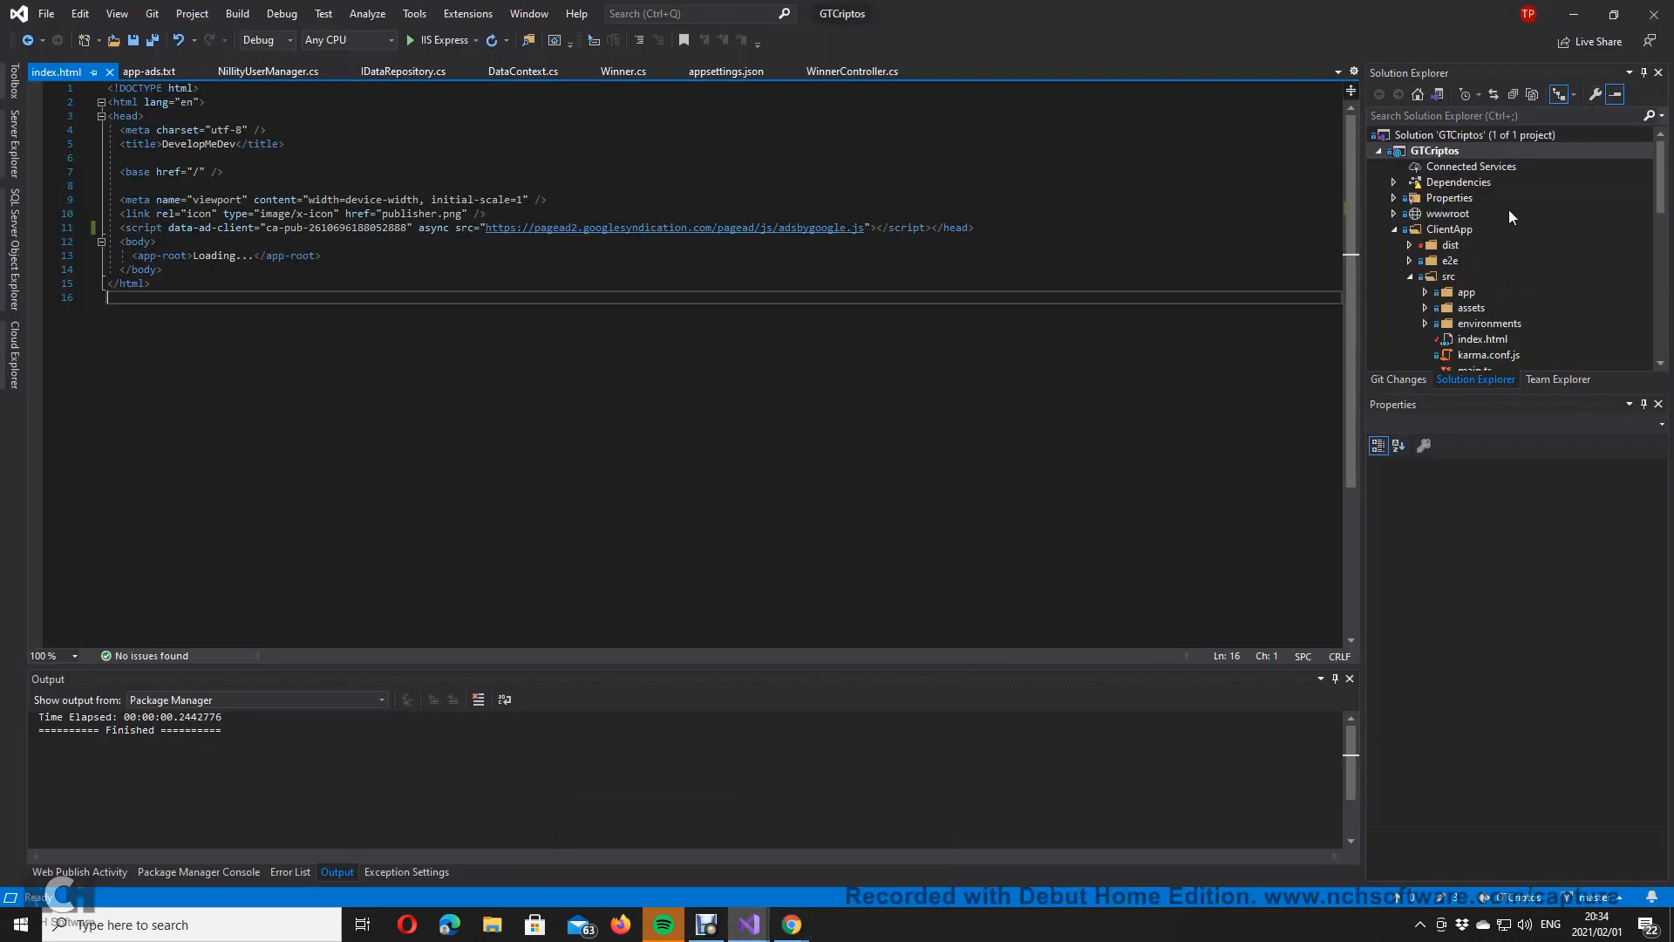
right_click(1464, 137)
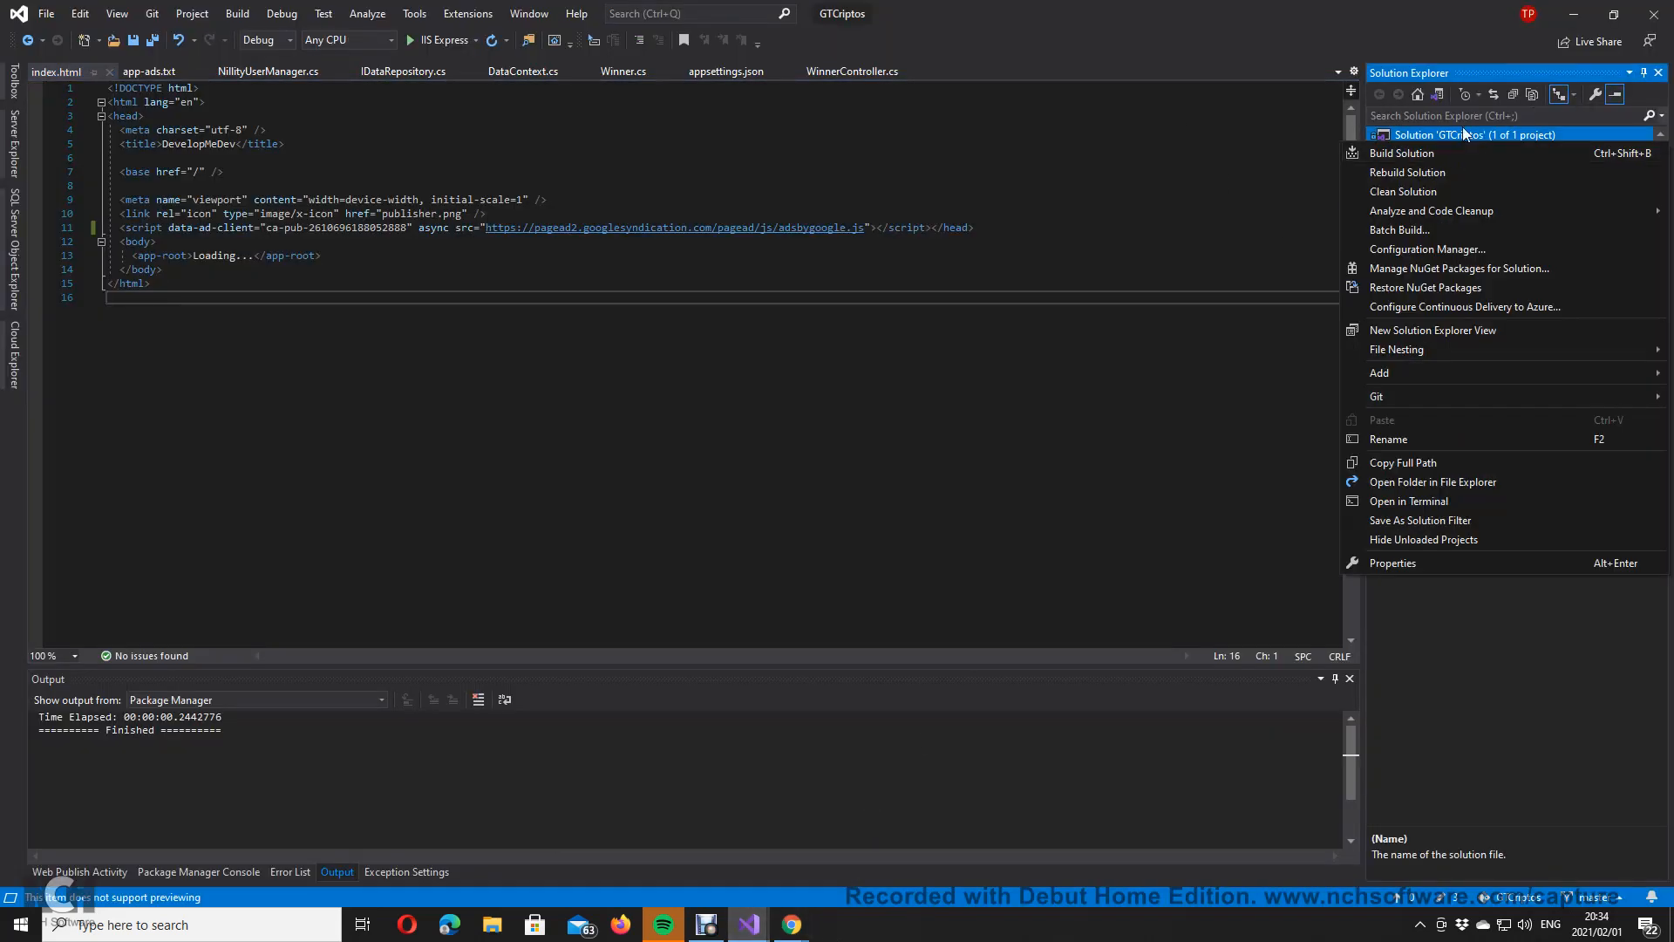
click(1122, 164)
right_click(1381, 141)
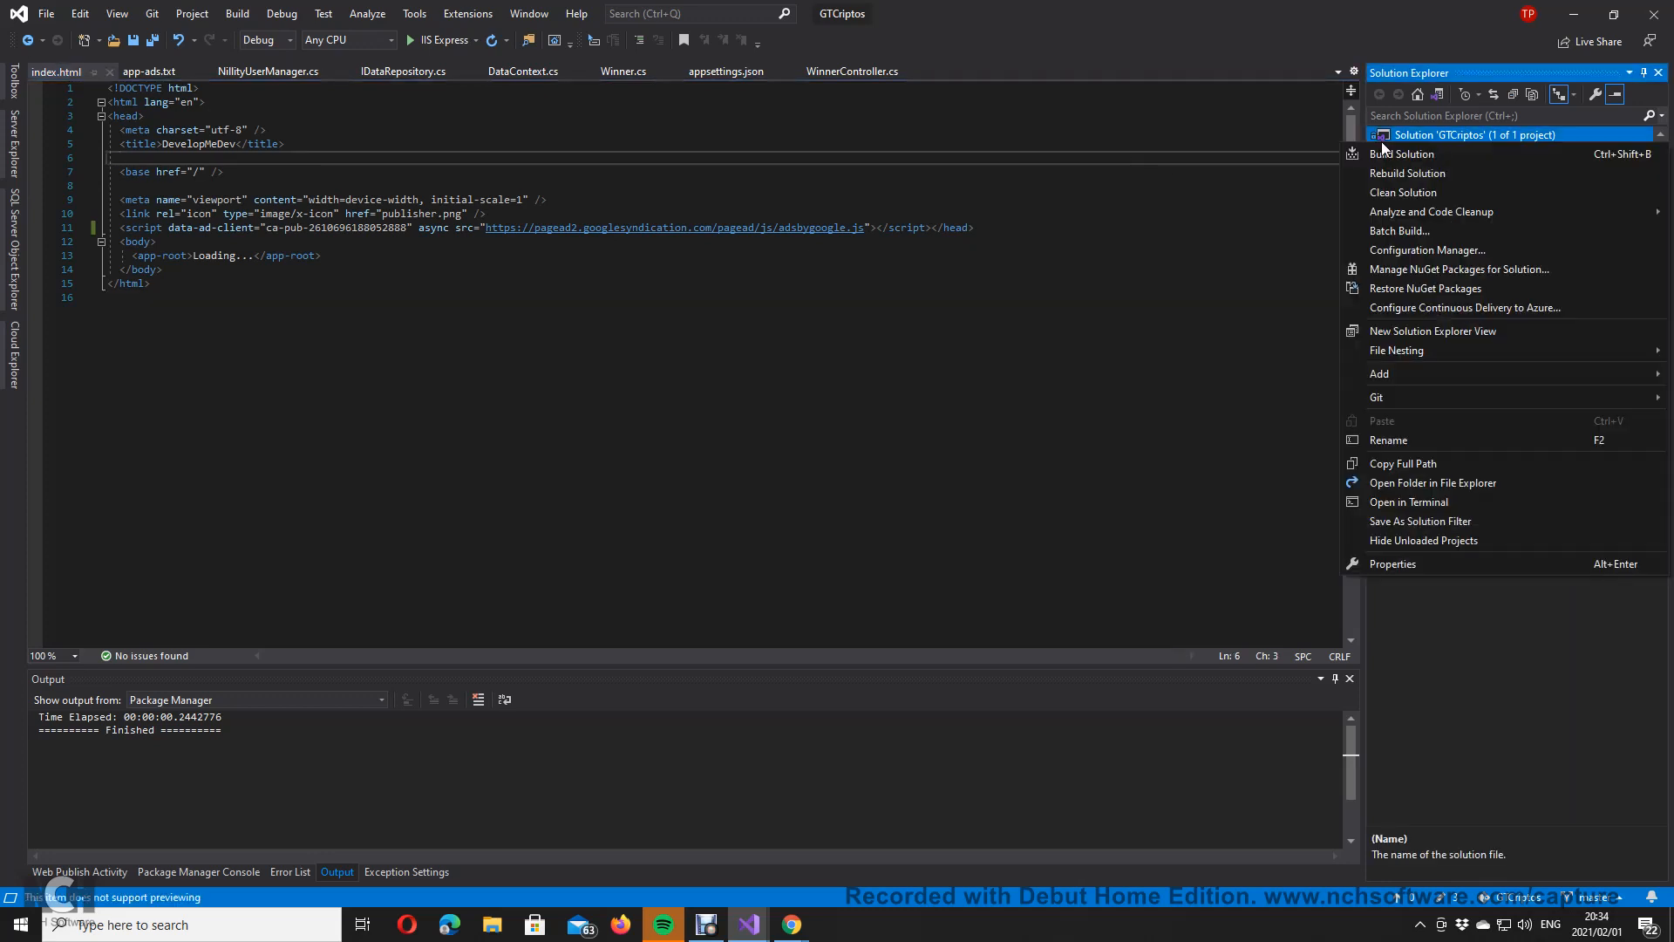
click(1132, 171)
right_click(1428, 149)
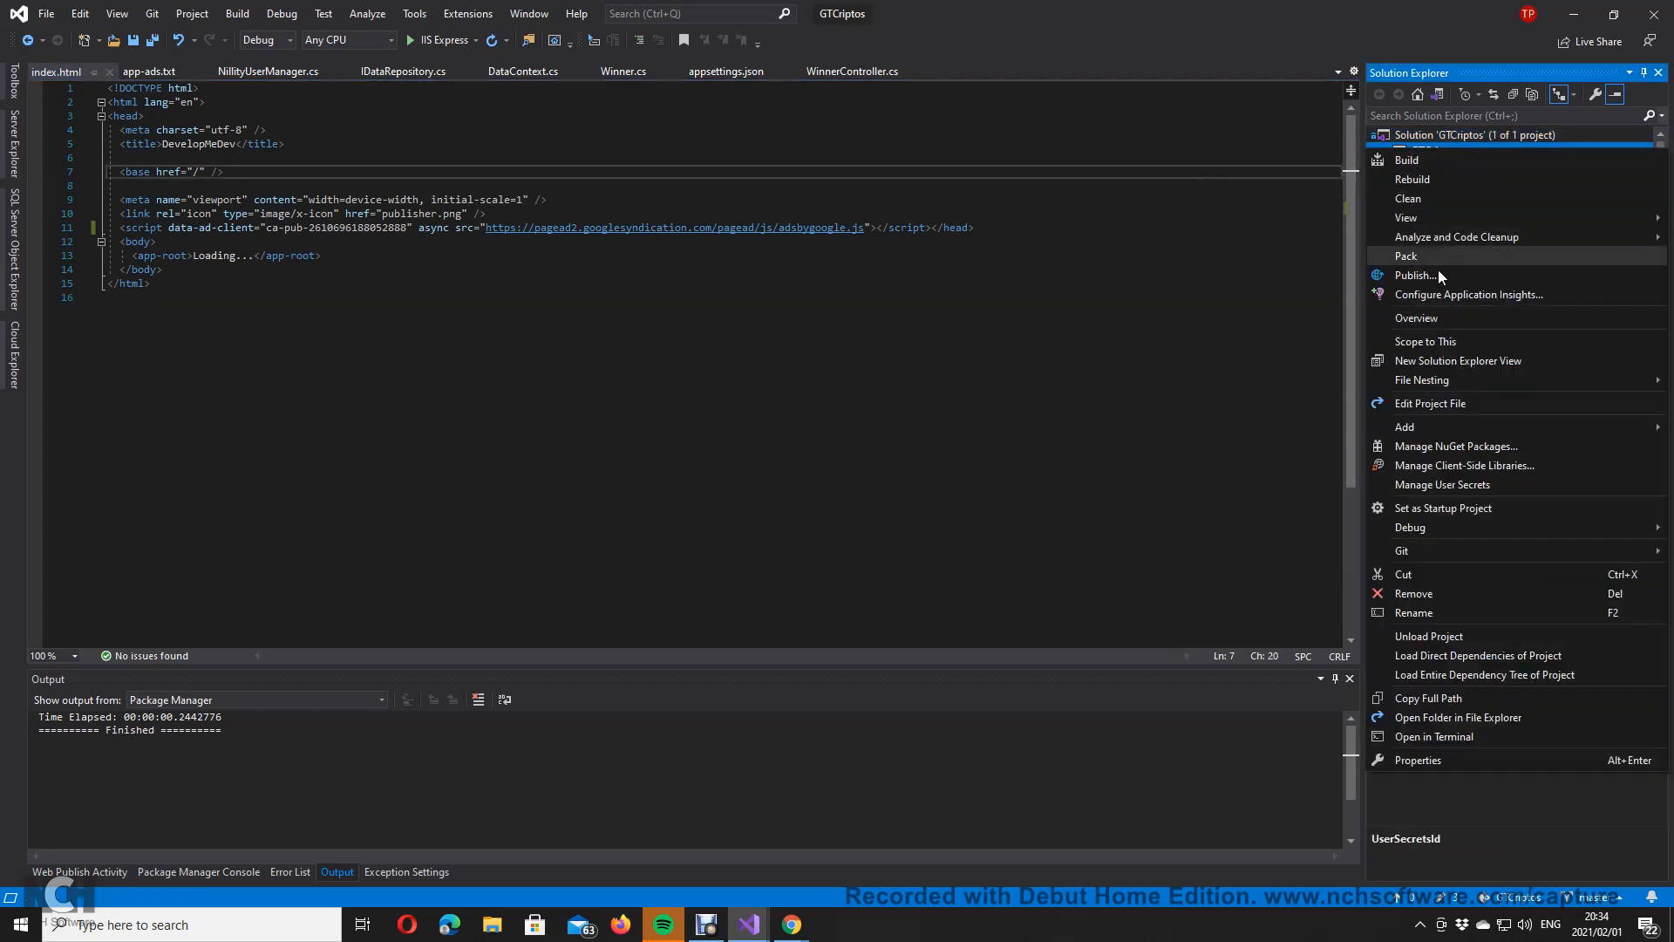
click(1439, 280)
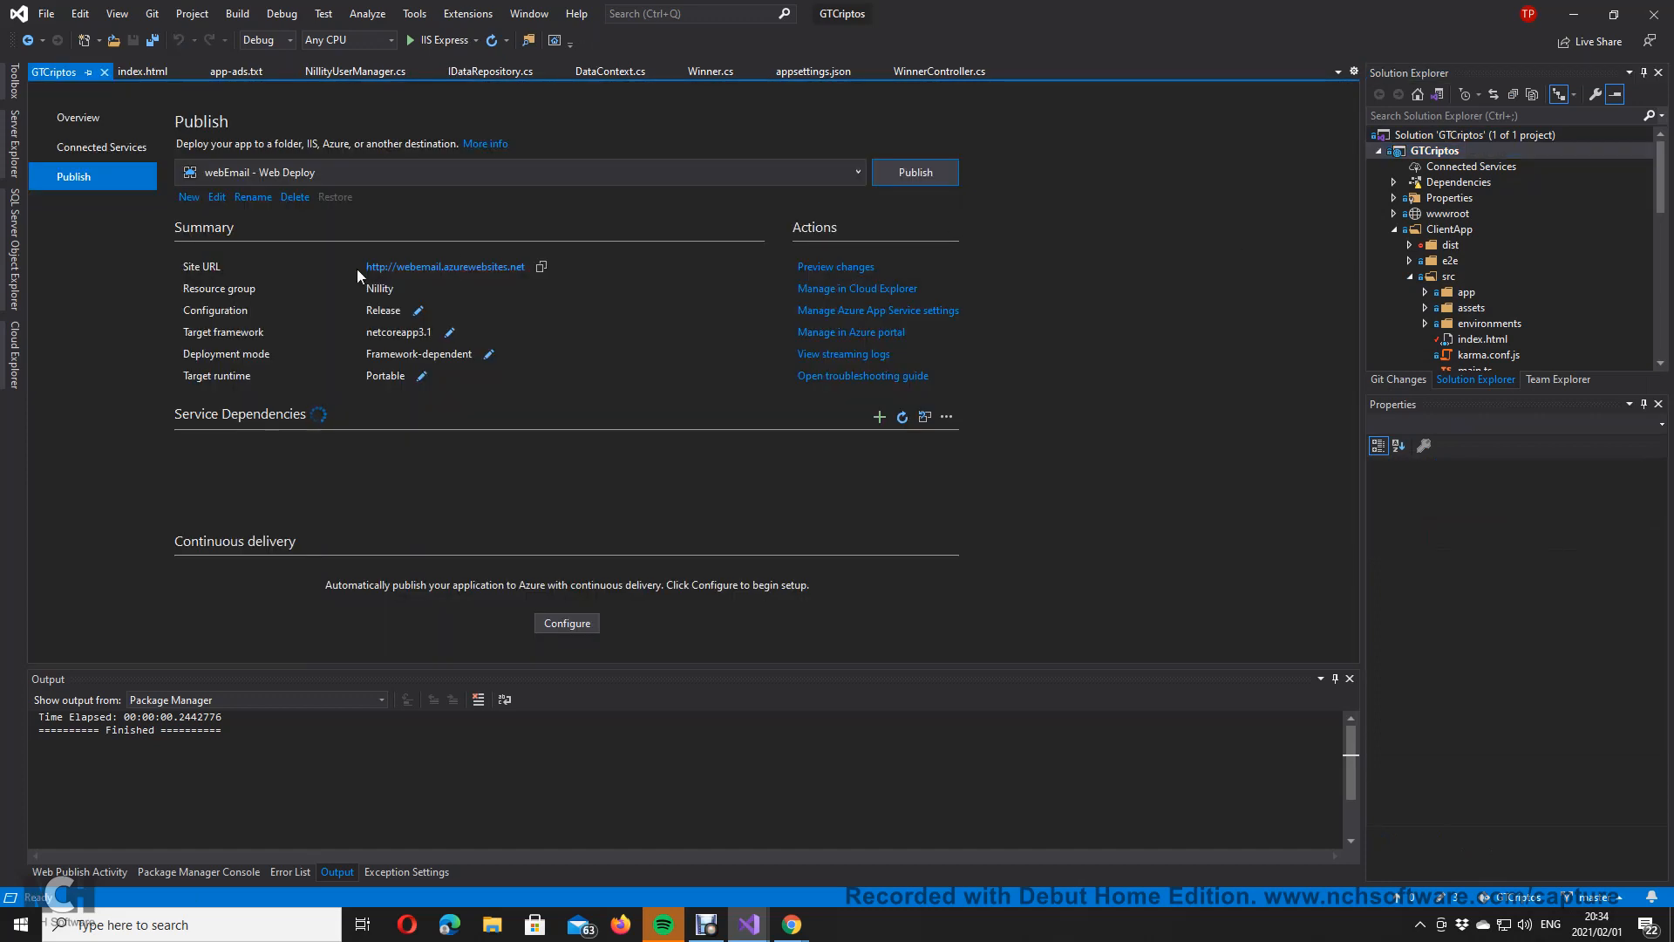
click(919, 179)
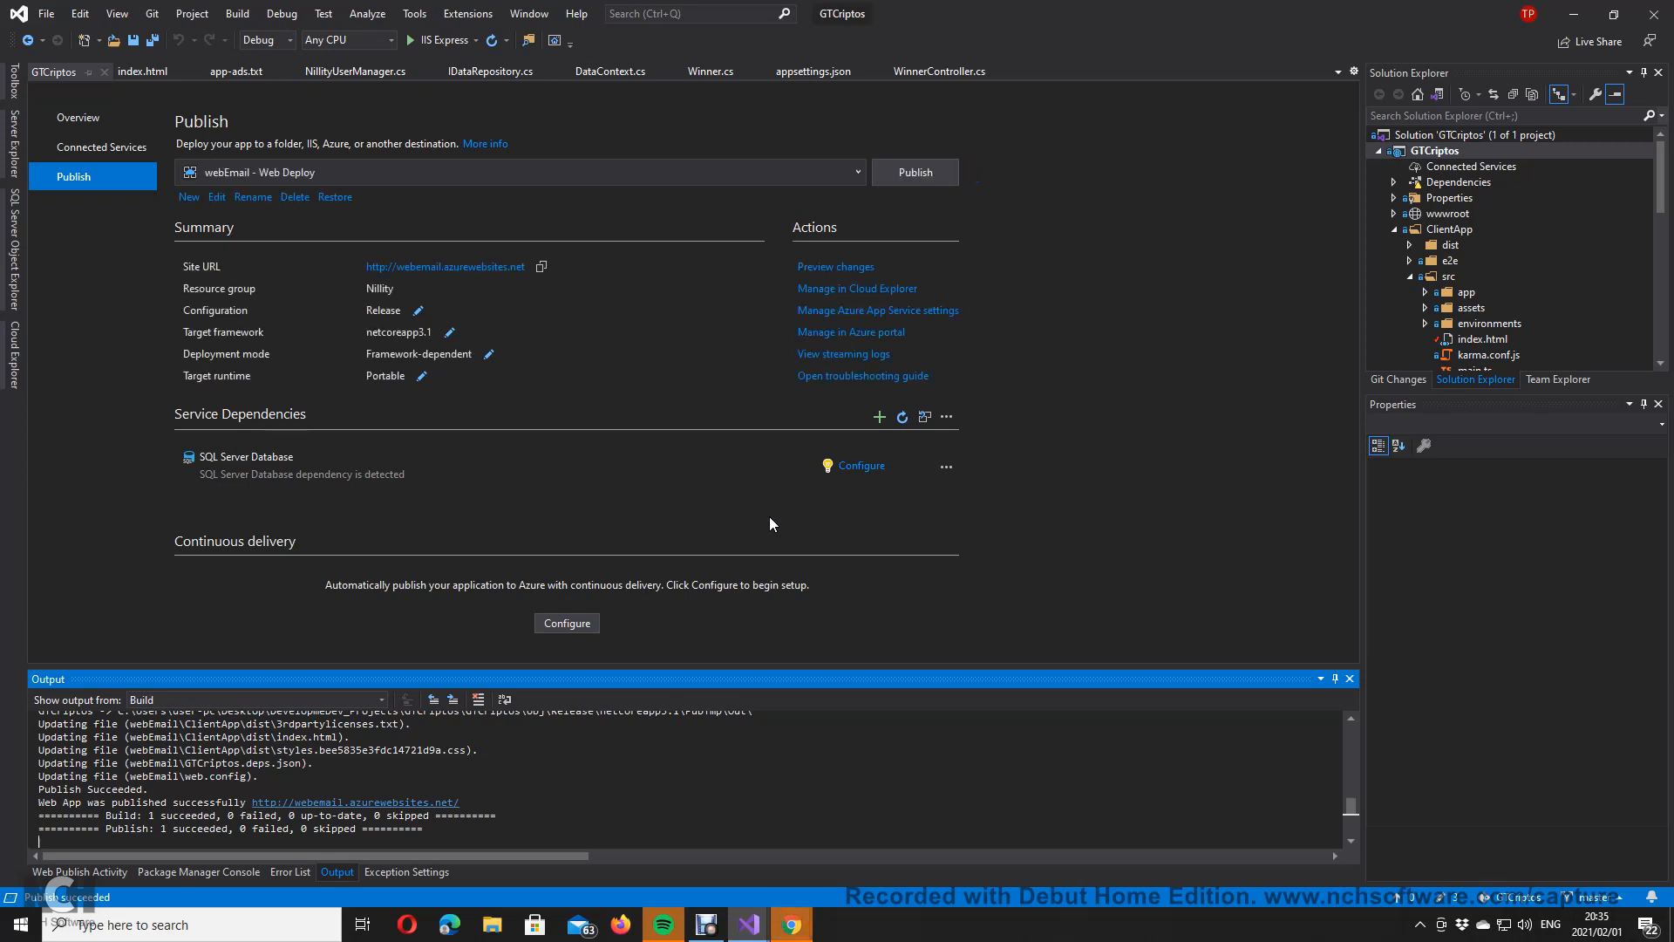
Step: Check the live DevelopMeDev site, then return to the AdSense setup page
click(807, 933)
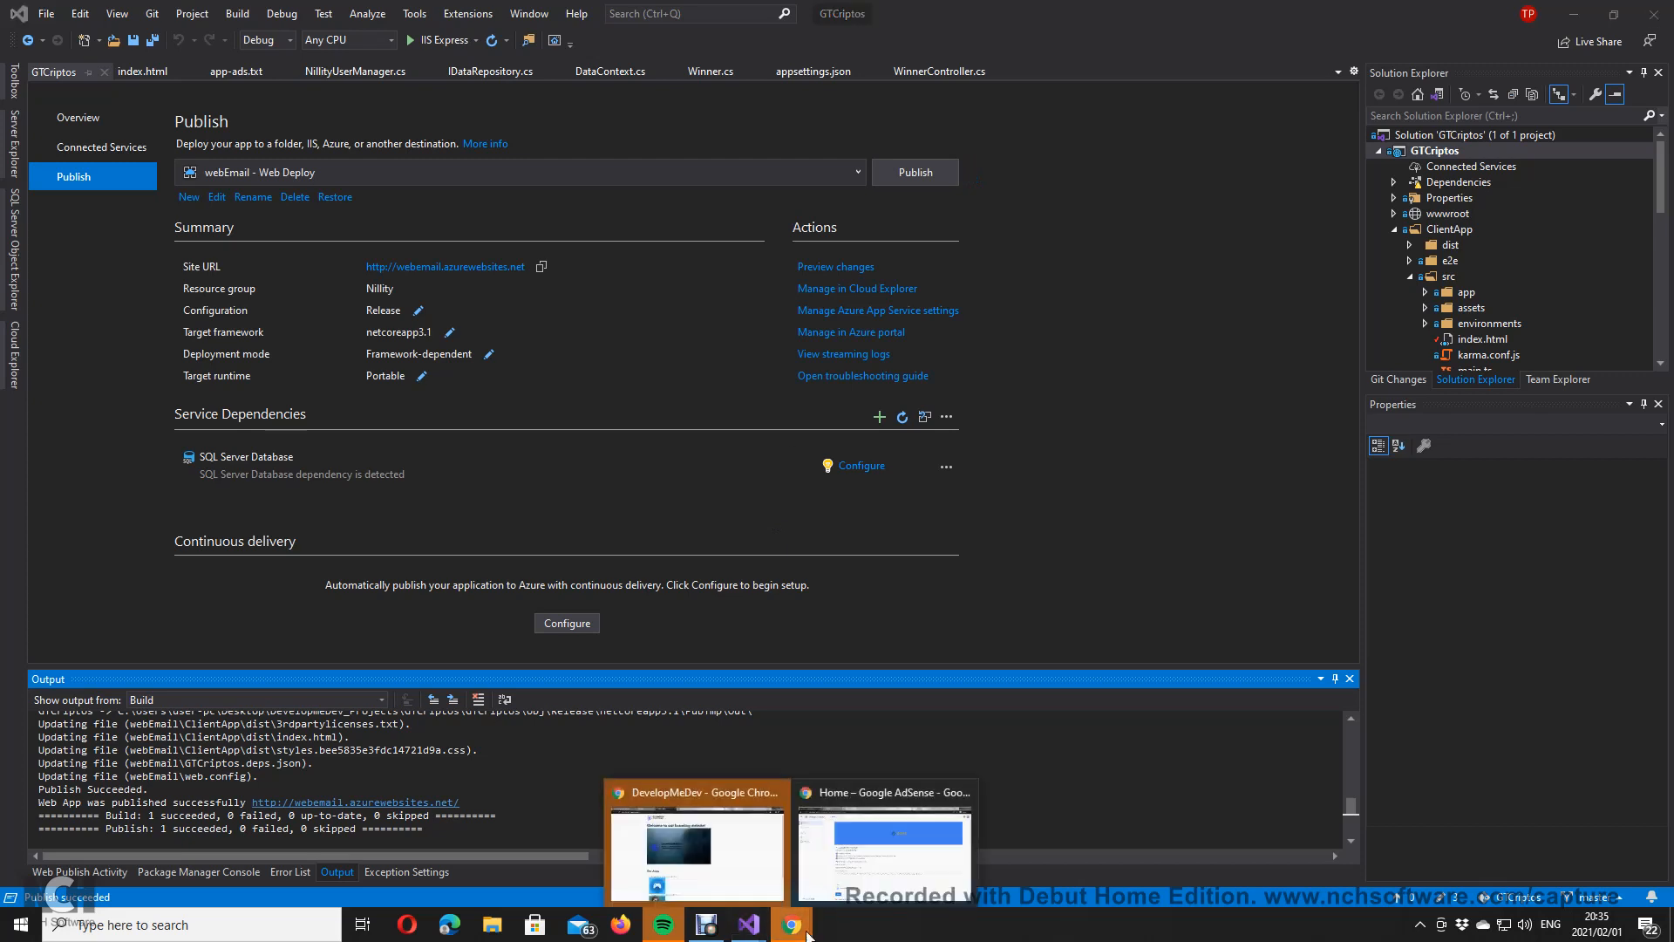
click(898, 837)
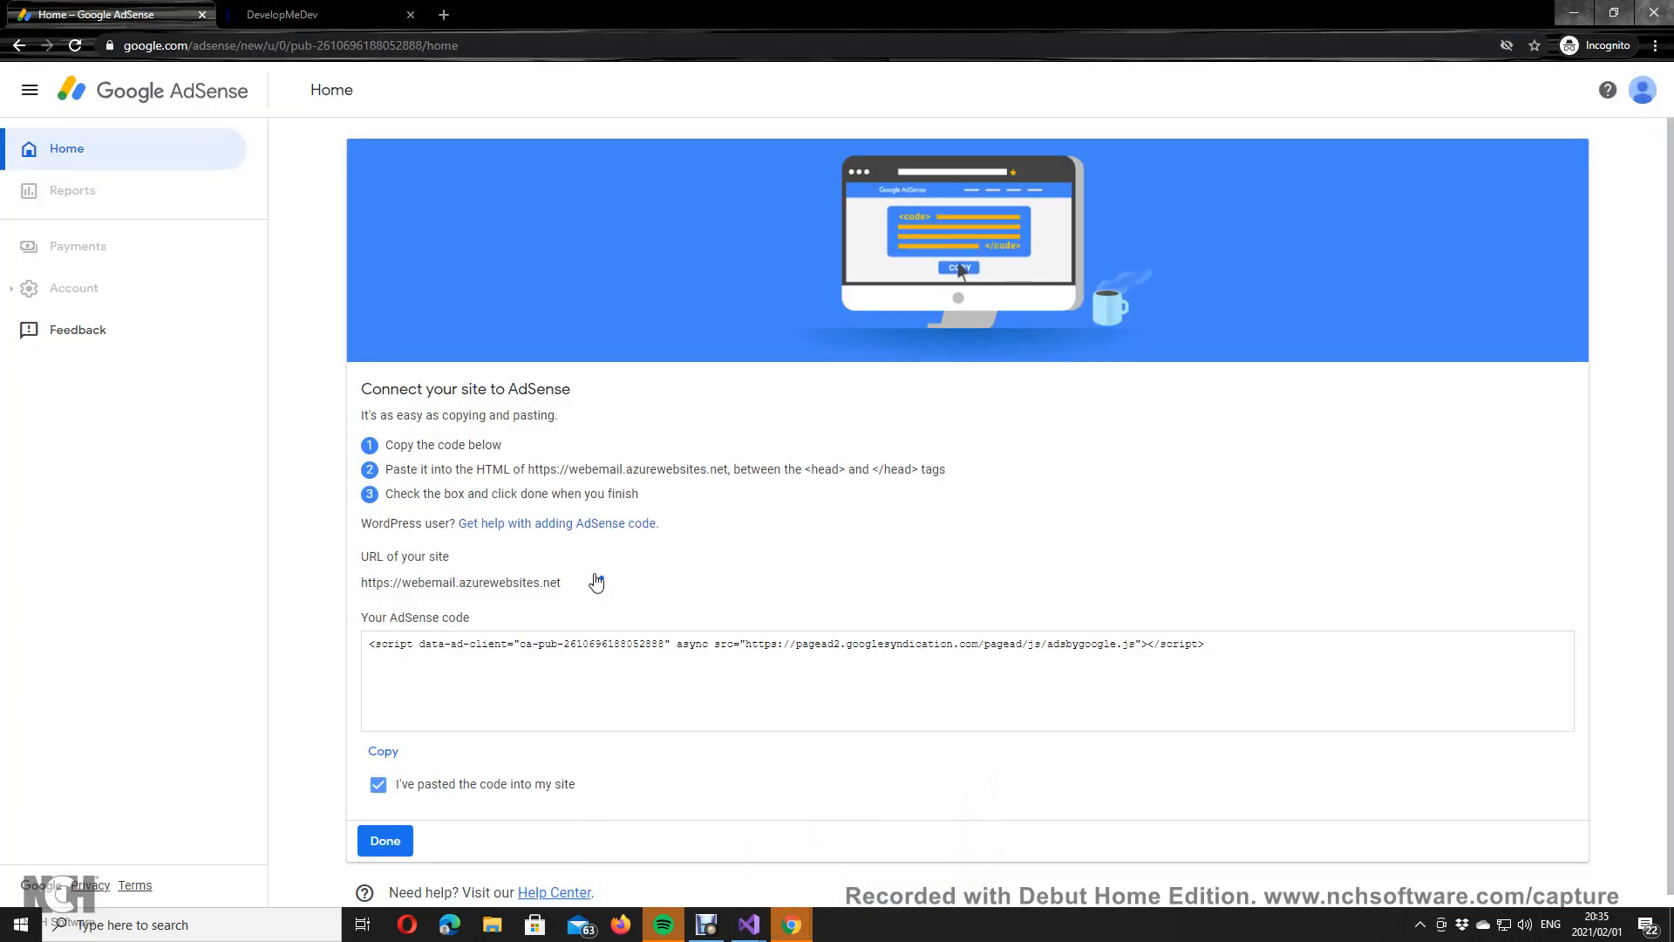
click(792, 925)
click(674, 817)
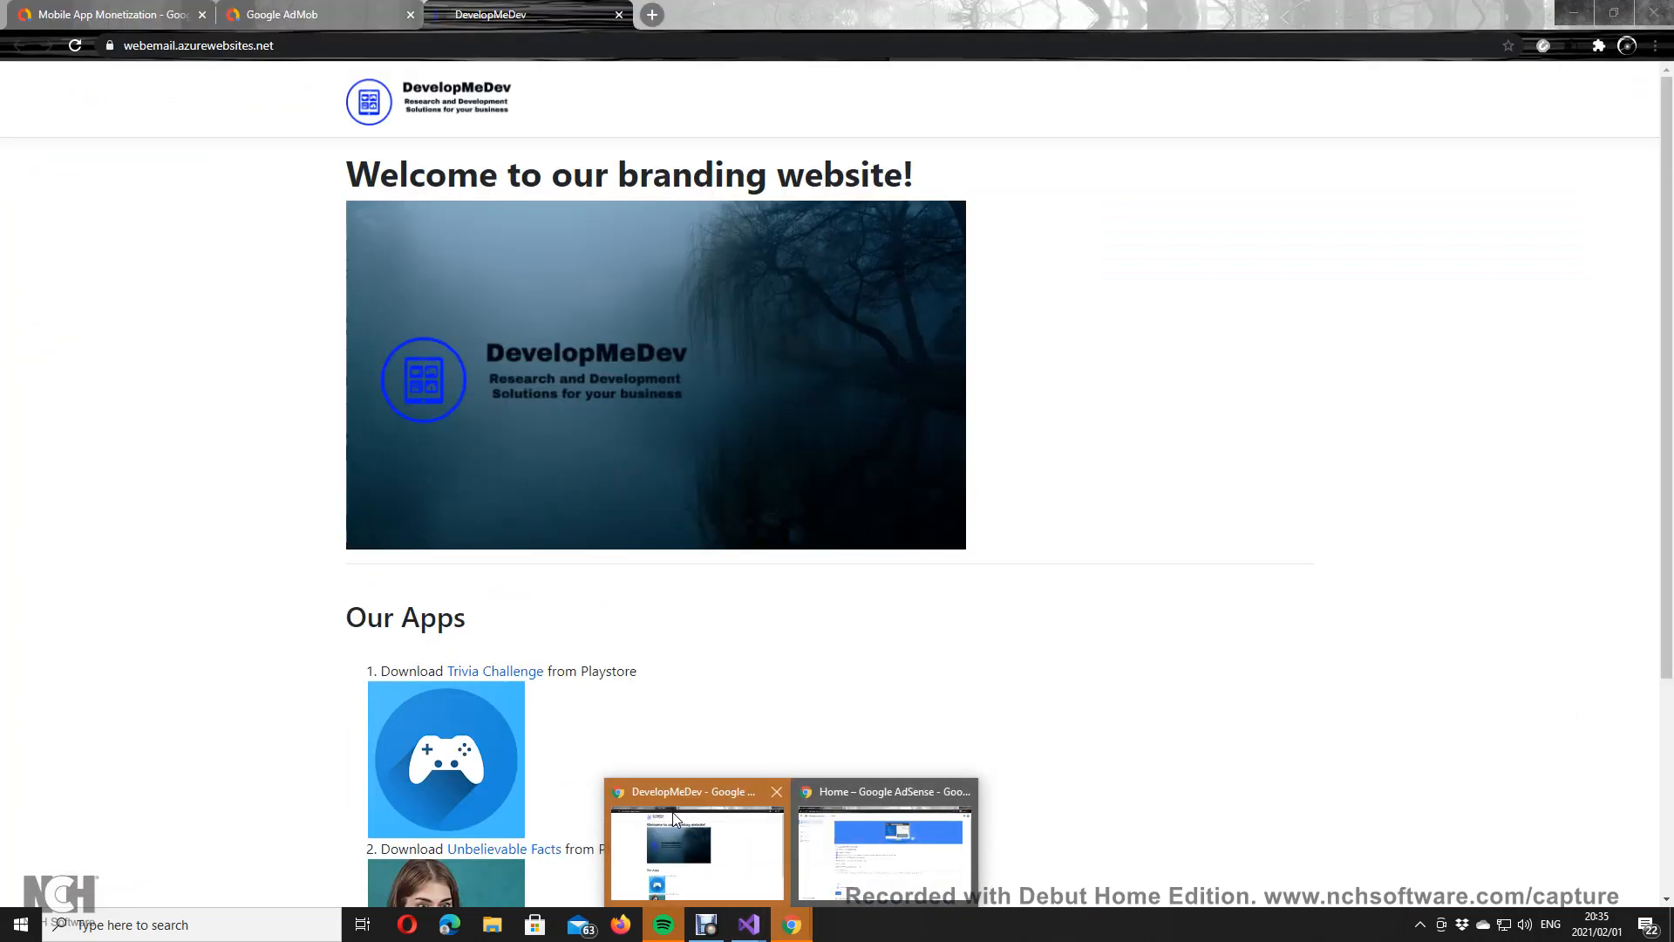
click(896, 850)
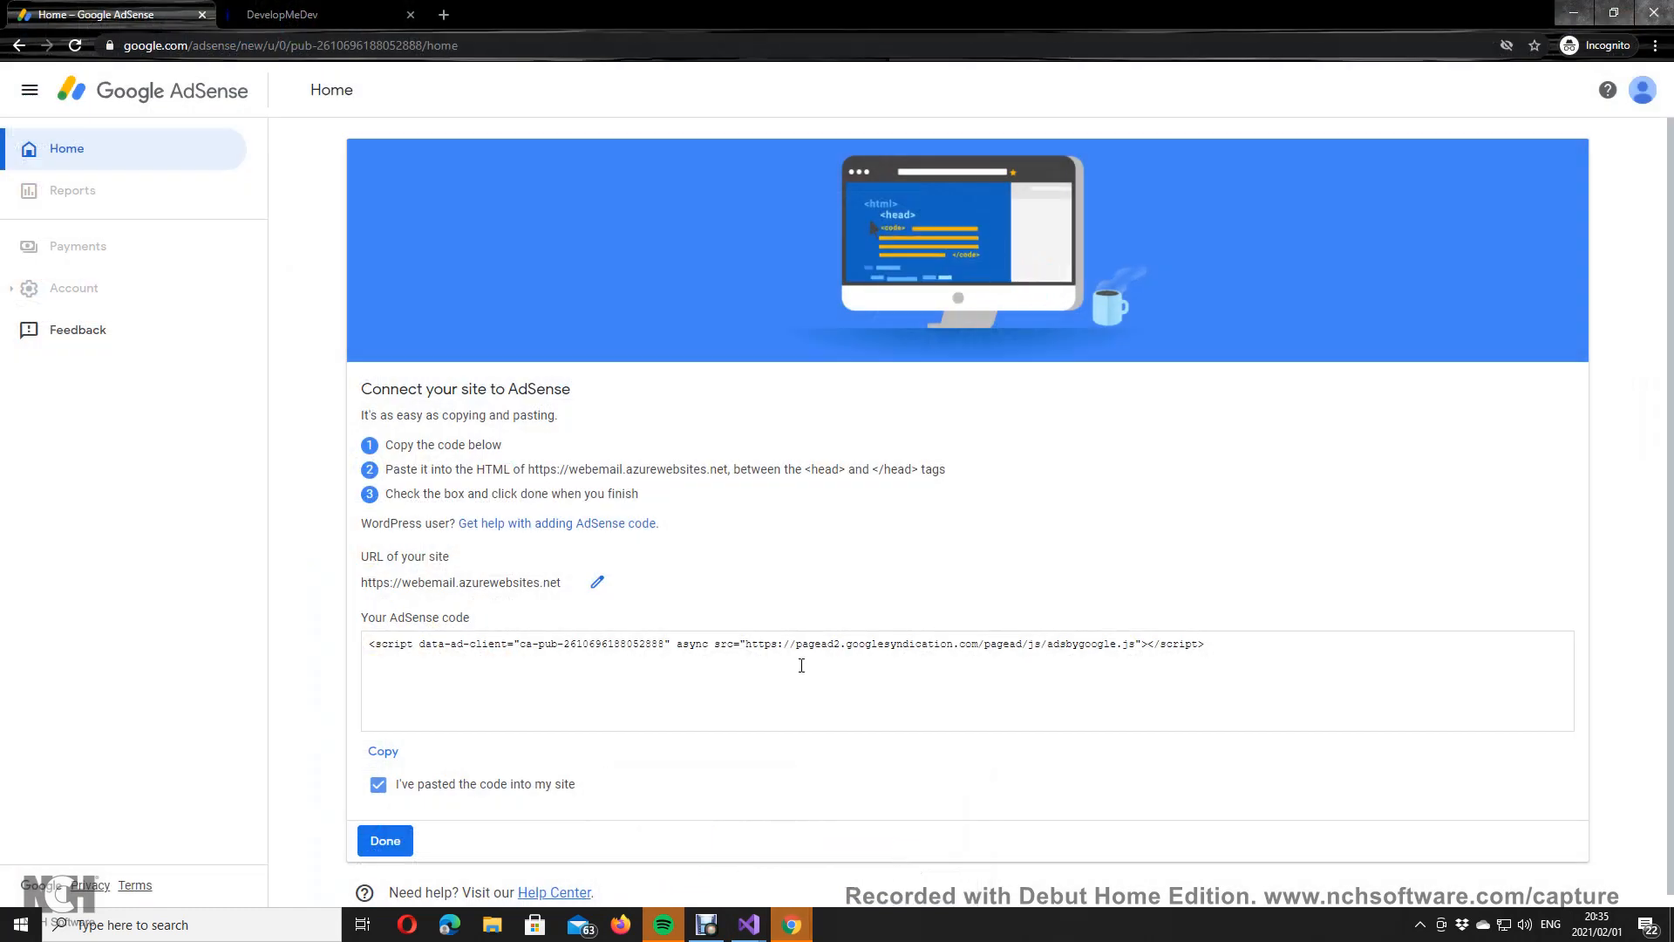
Step: Click Done so AdSense finds the code, dismiss the notice, and reopen Get code
click(409, 841)
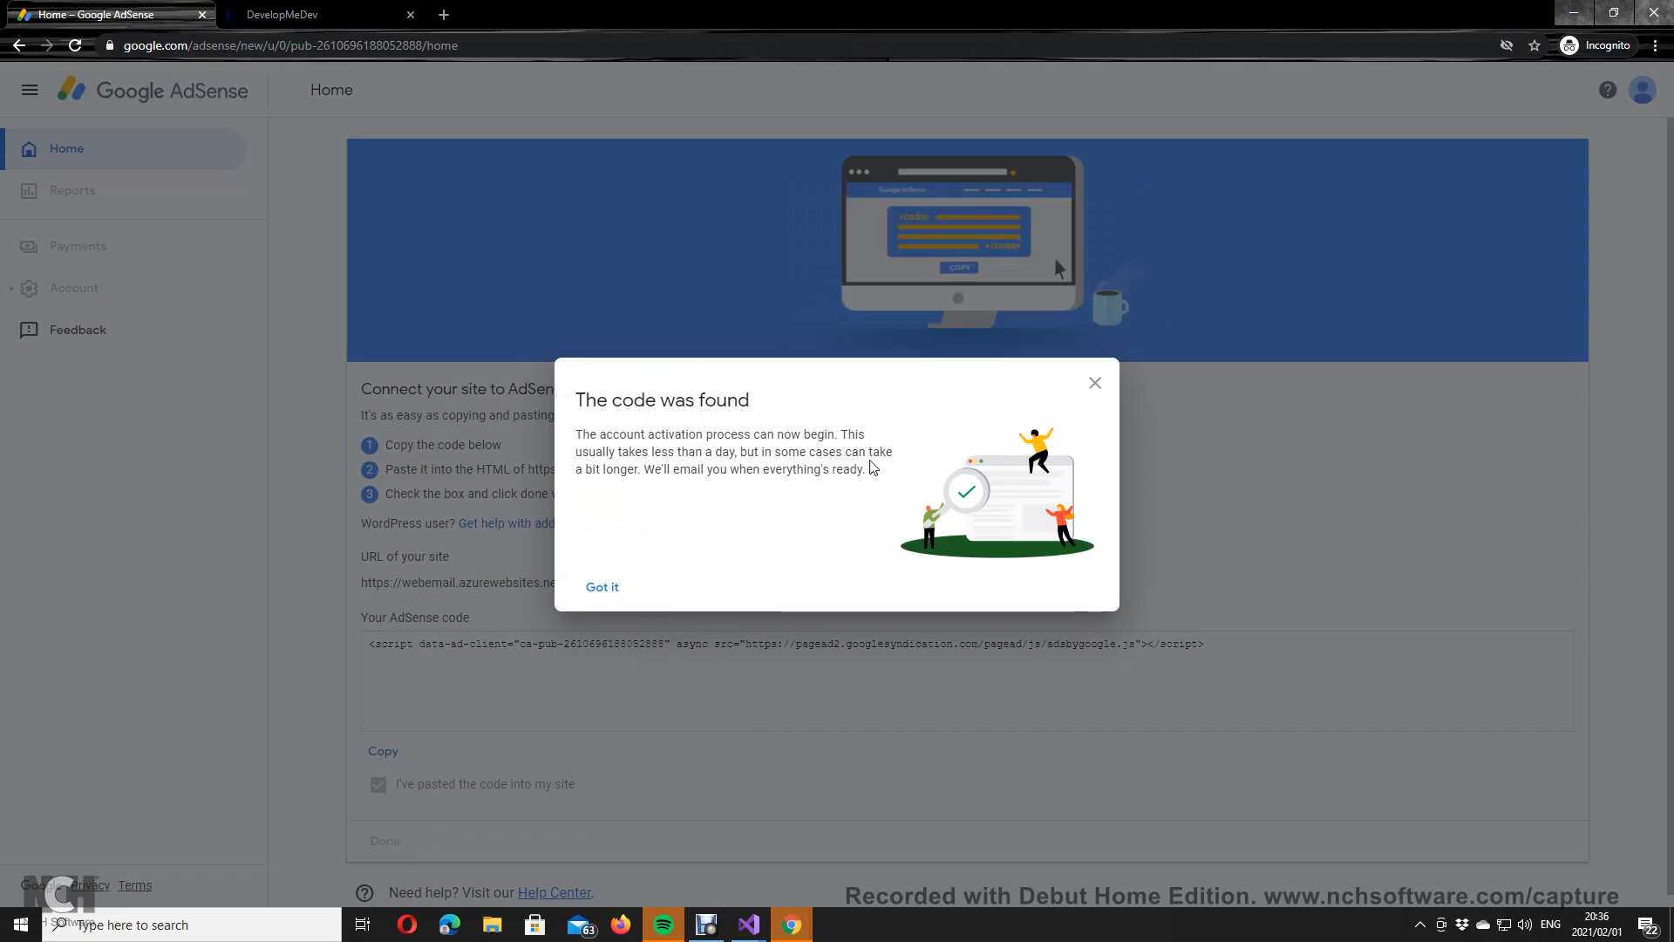
drag(655, 434, 914, 452)
click(604, 589)
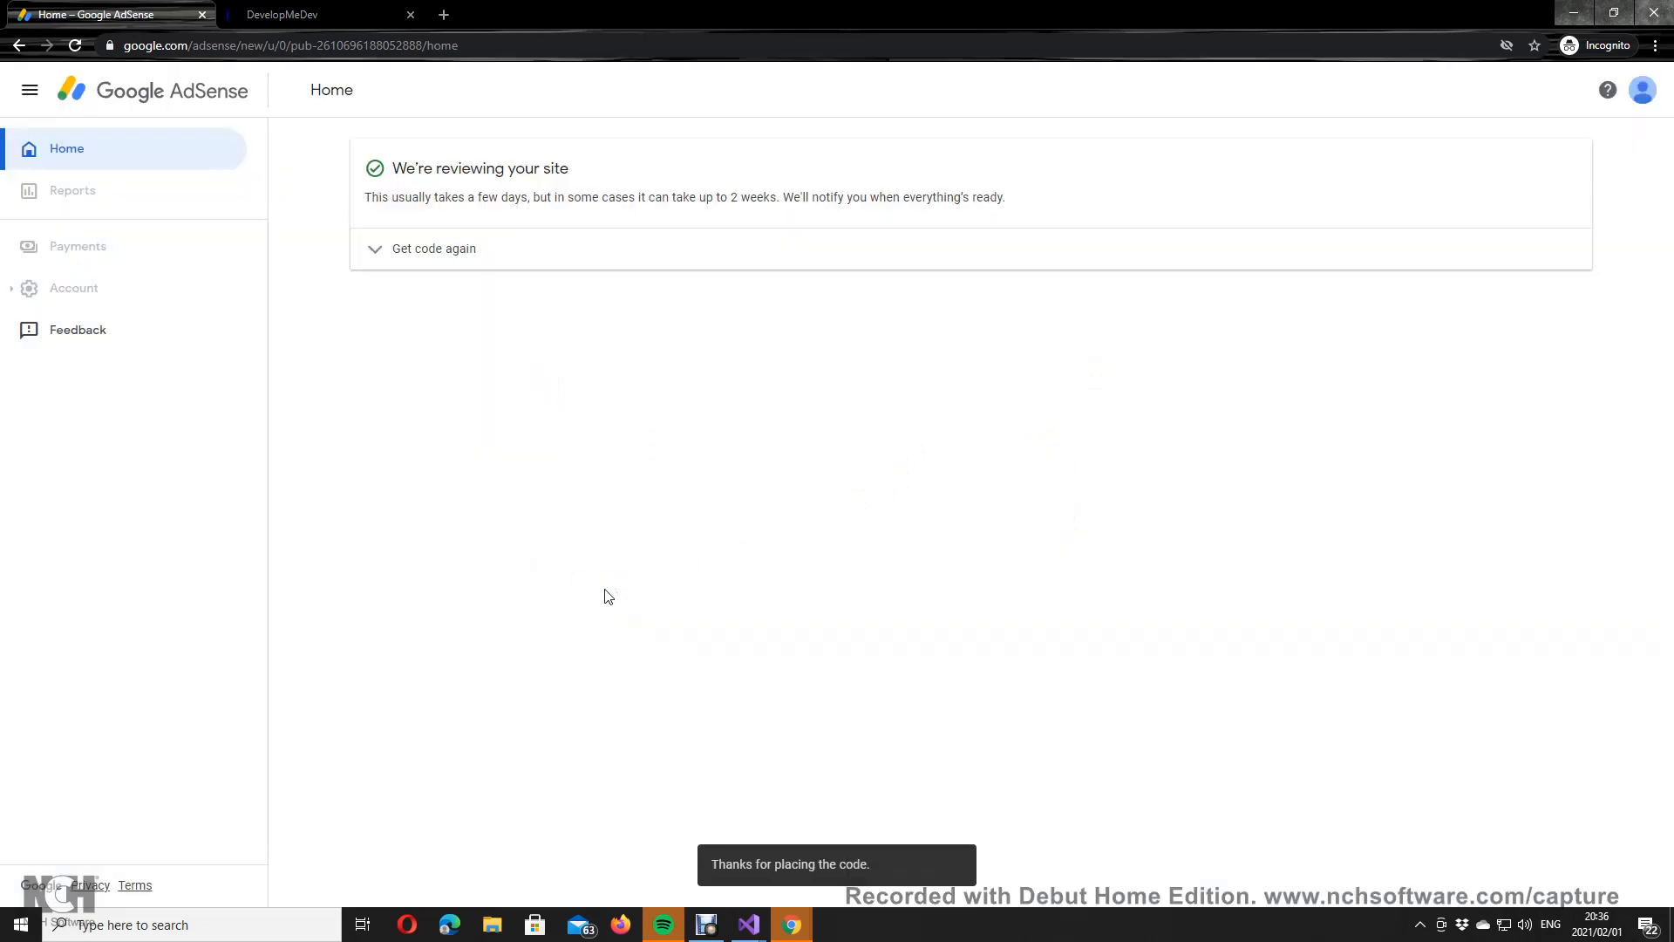
click(370, 257)
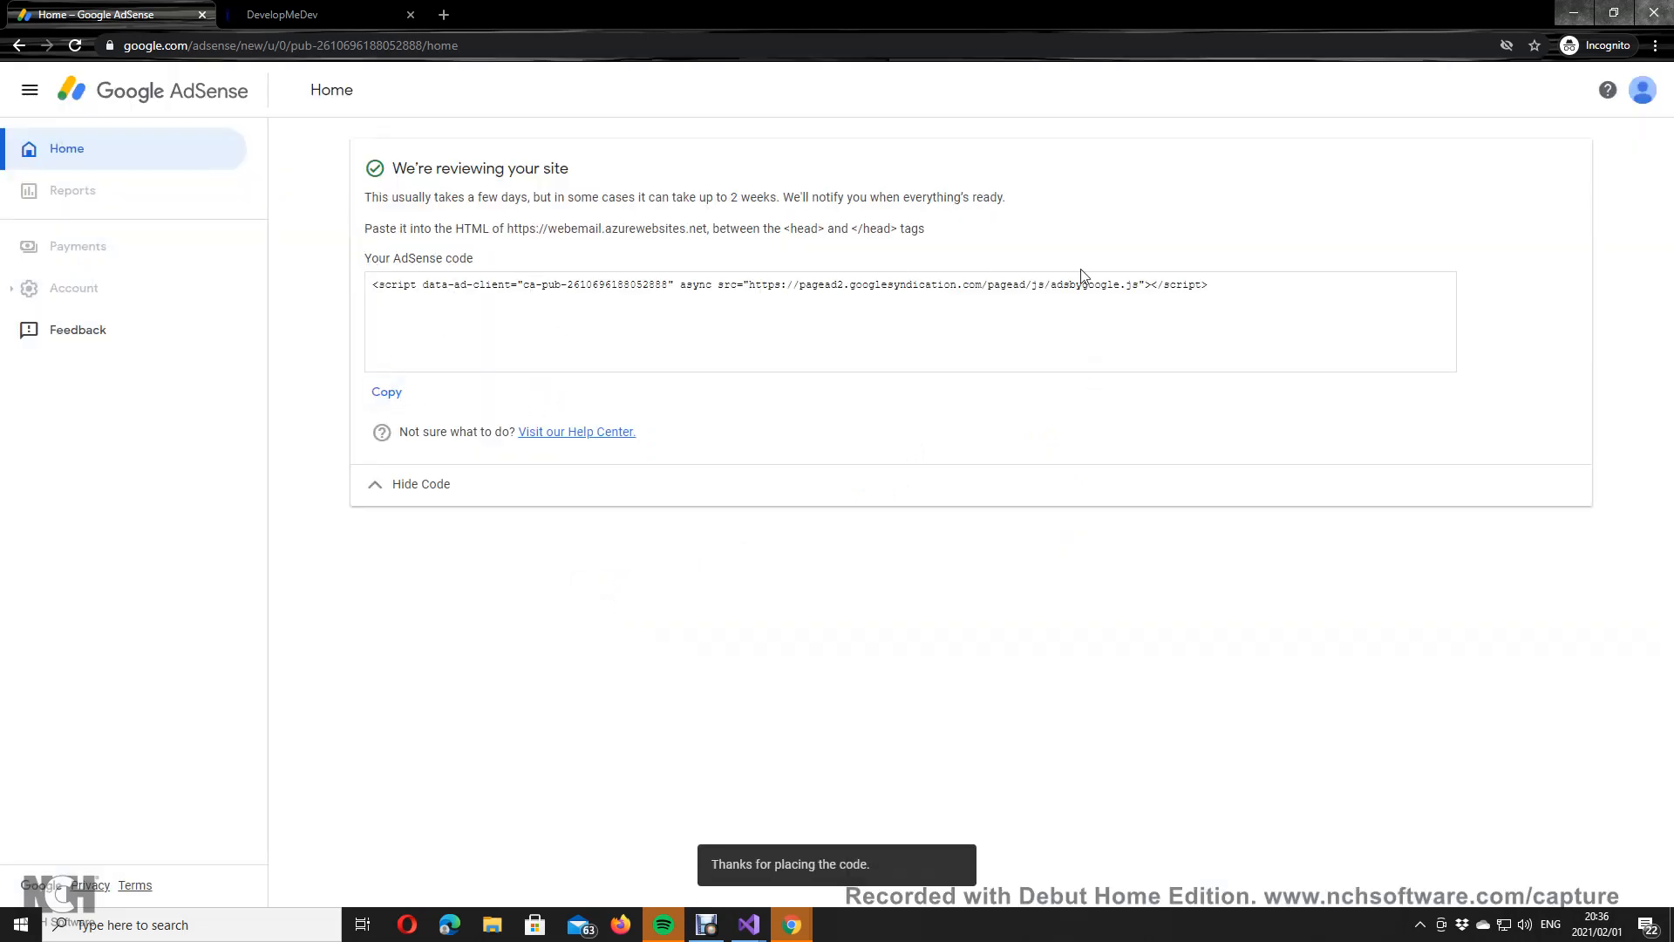
click(404, 498)
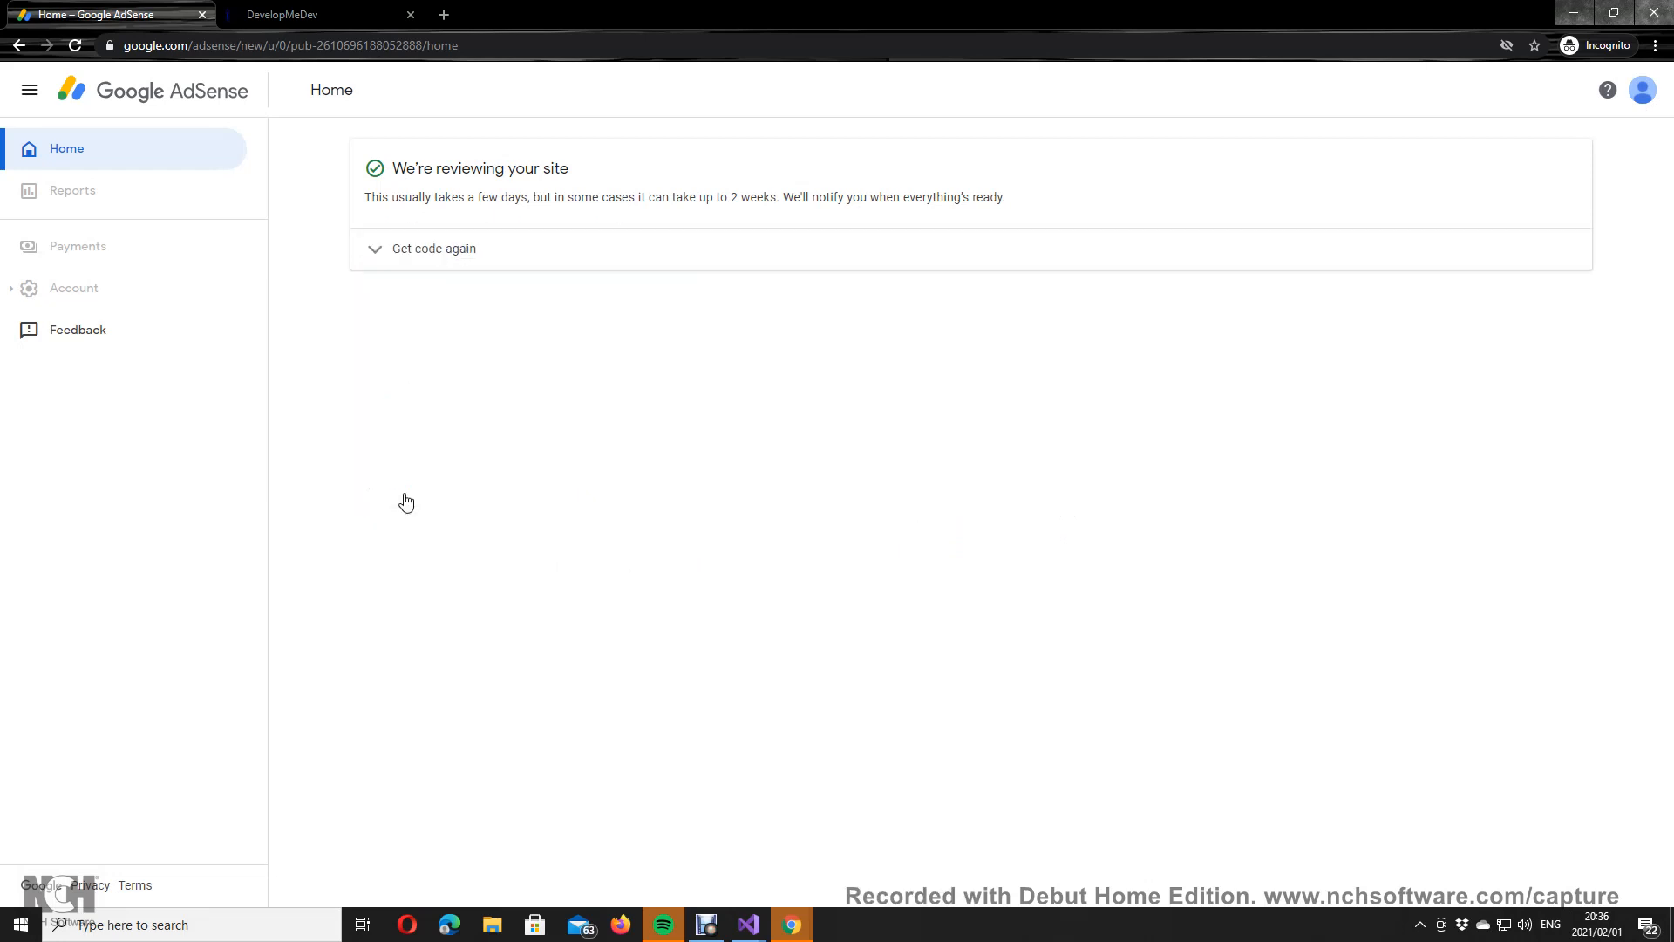
click(436, 254)
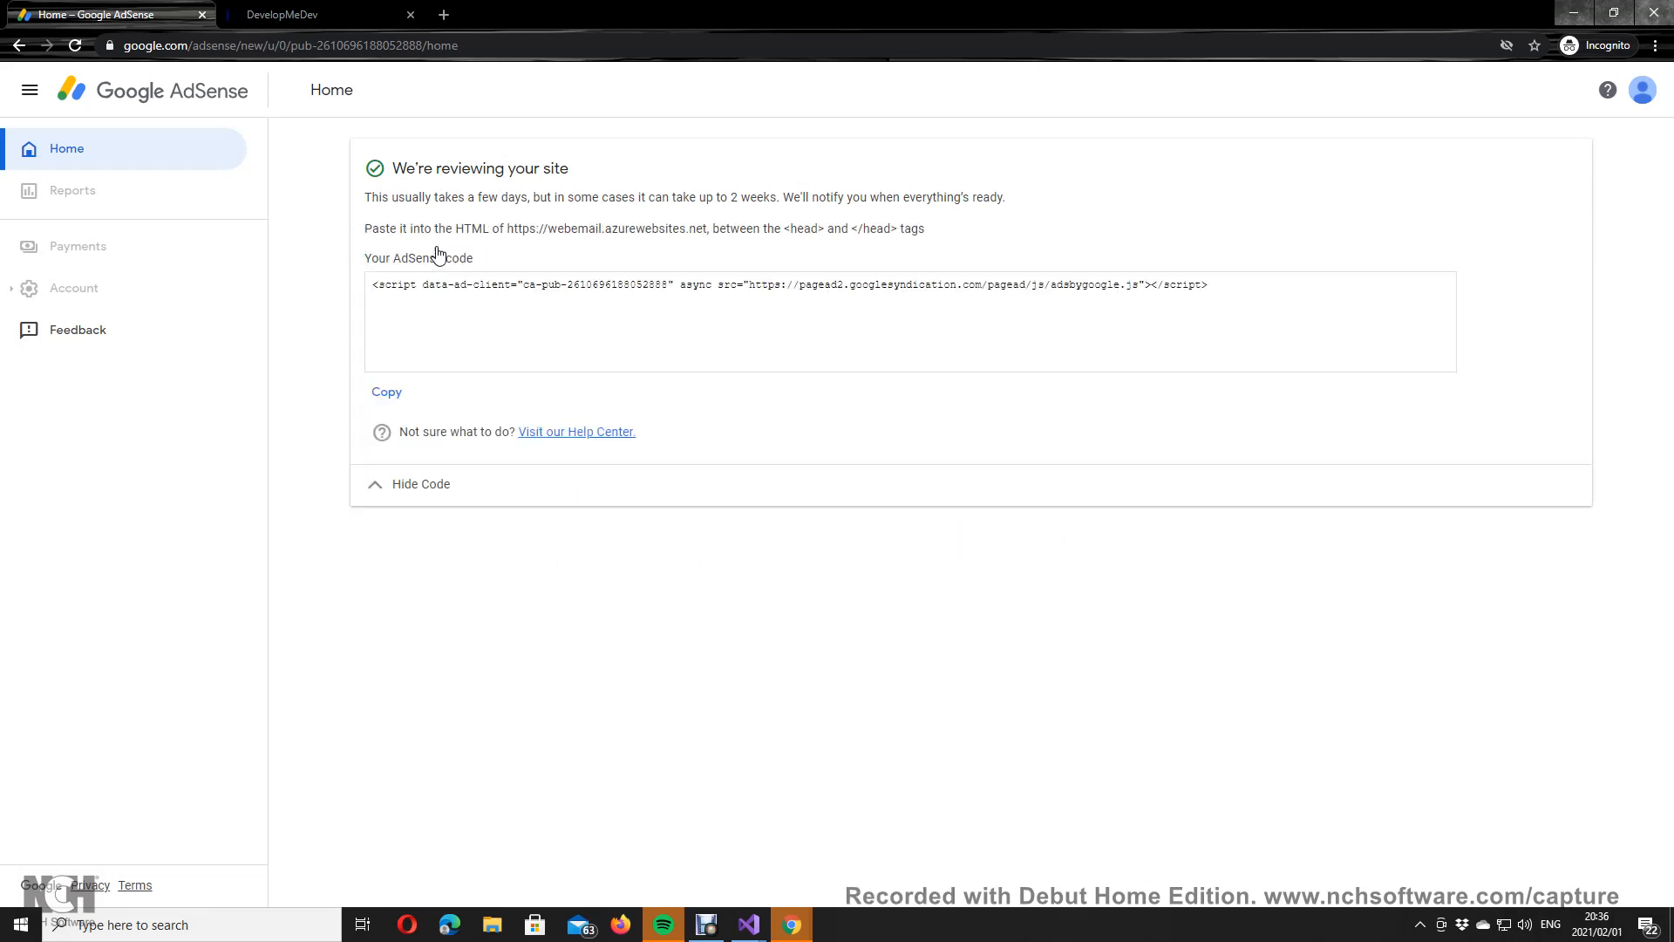
Step: Go to admob.google.com in a new incognito tab
click(444, 14)
text(ad)
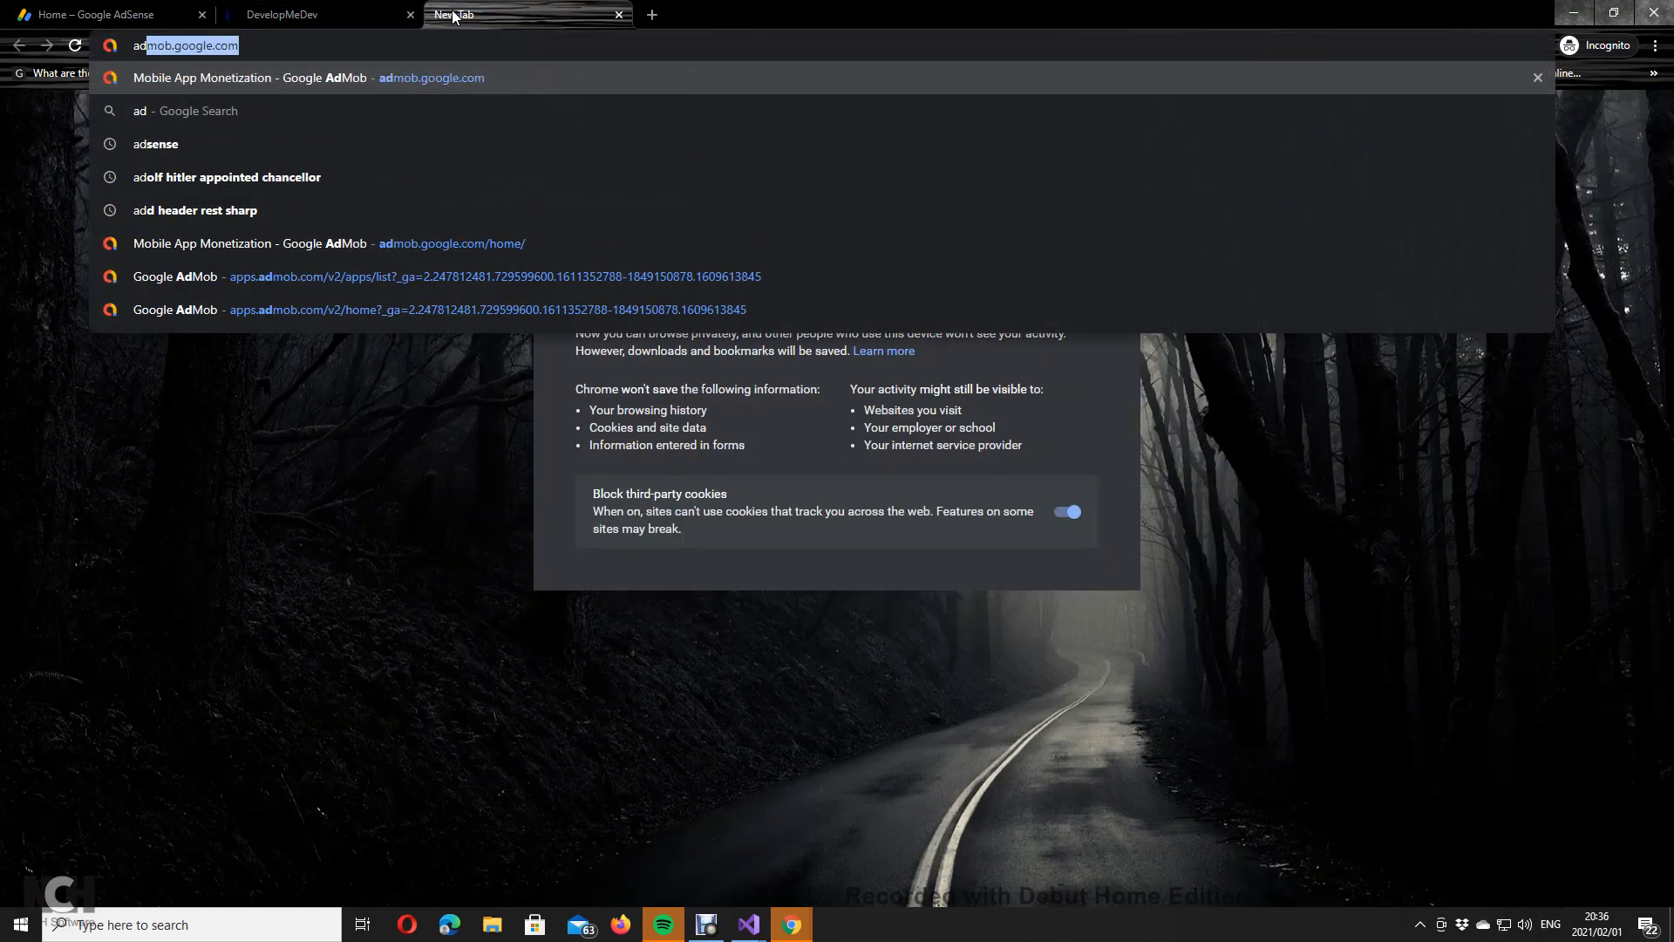
key(Return)
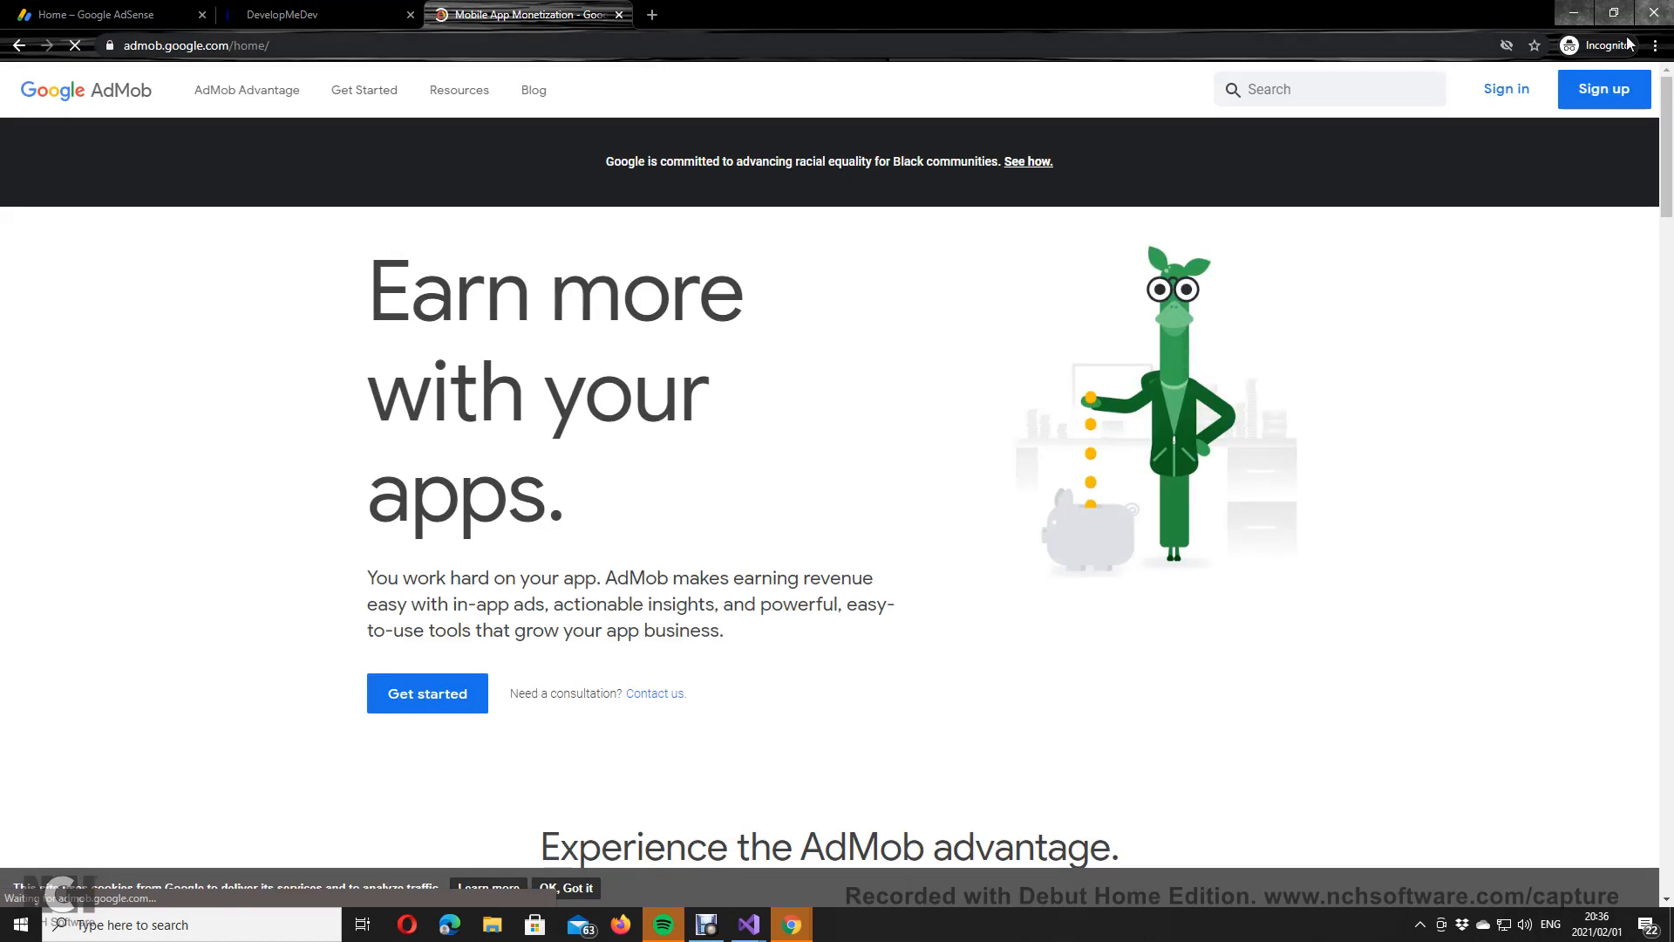
Step: Sign in to AdMob with the Google account using its saved password
click(1508, 88)
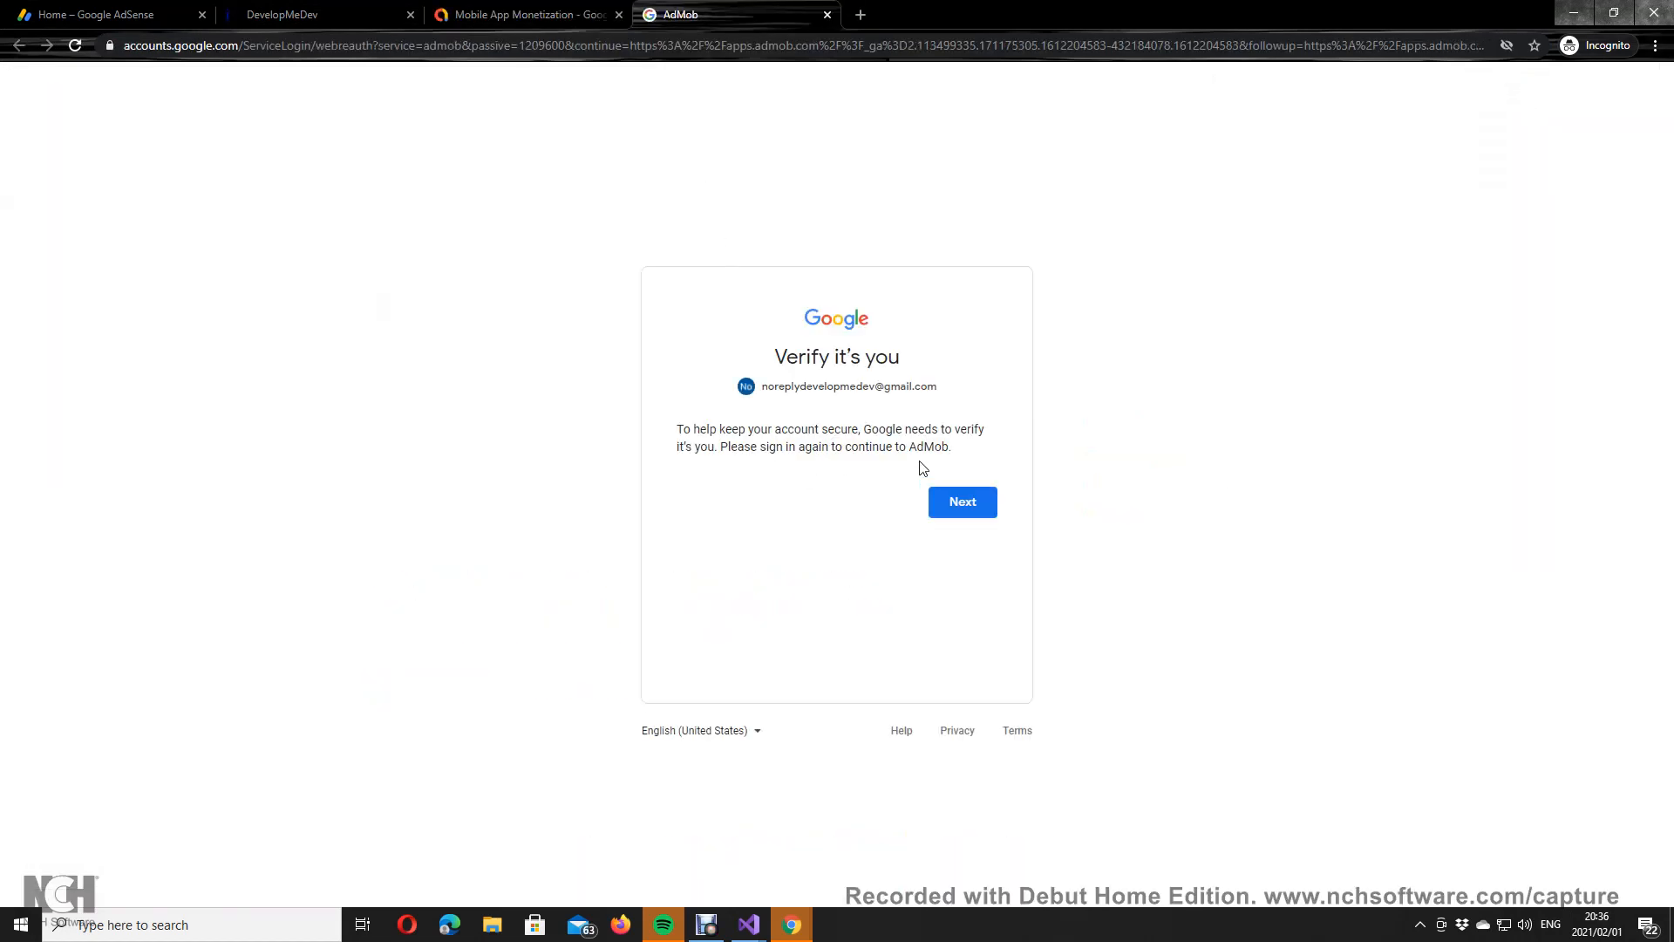
click(978, 507)
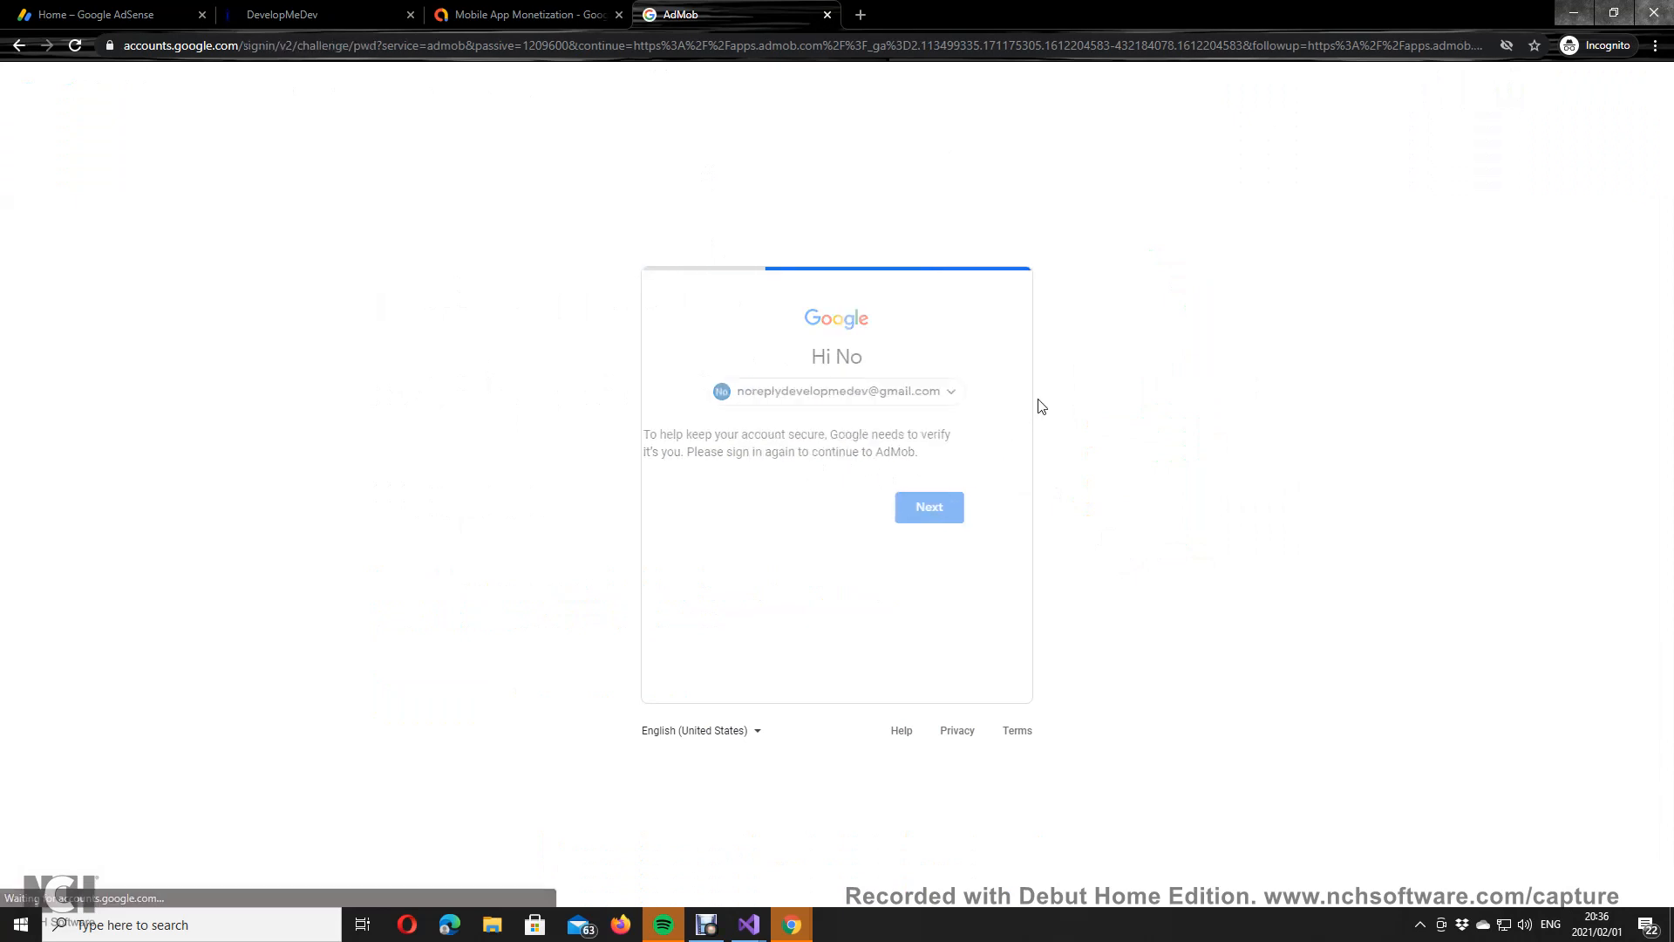
click(785, 485)
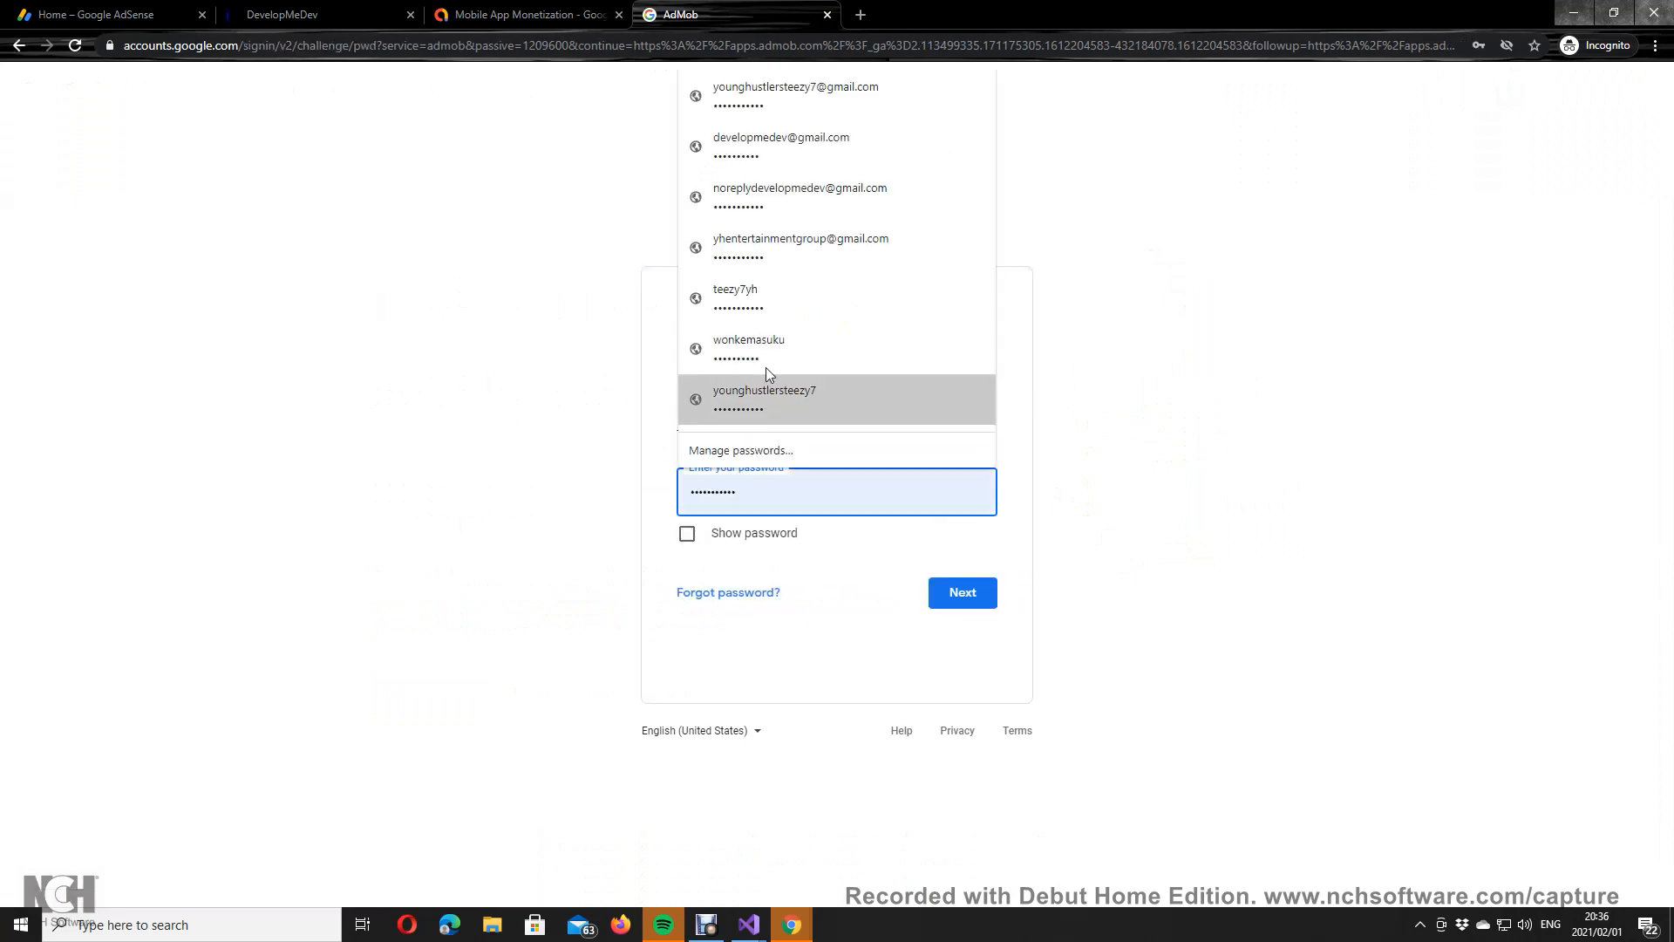
click(801, 198)
click(975, 600)
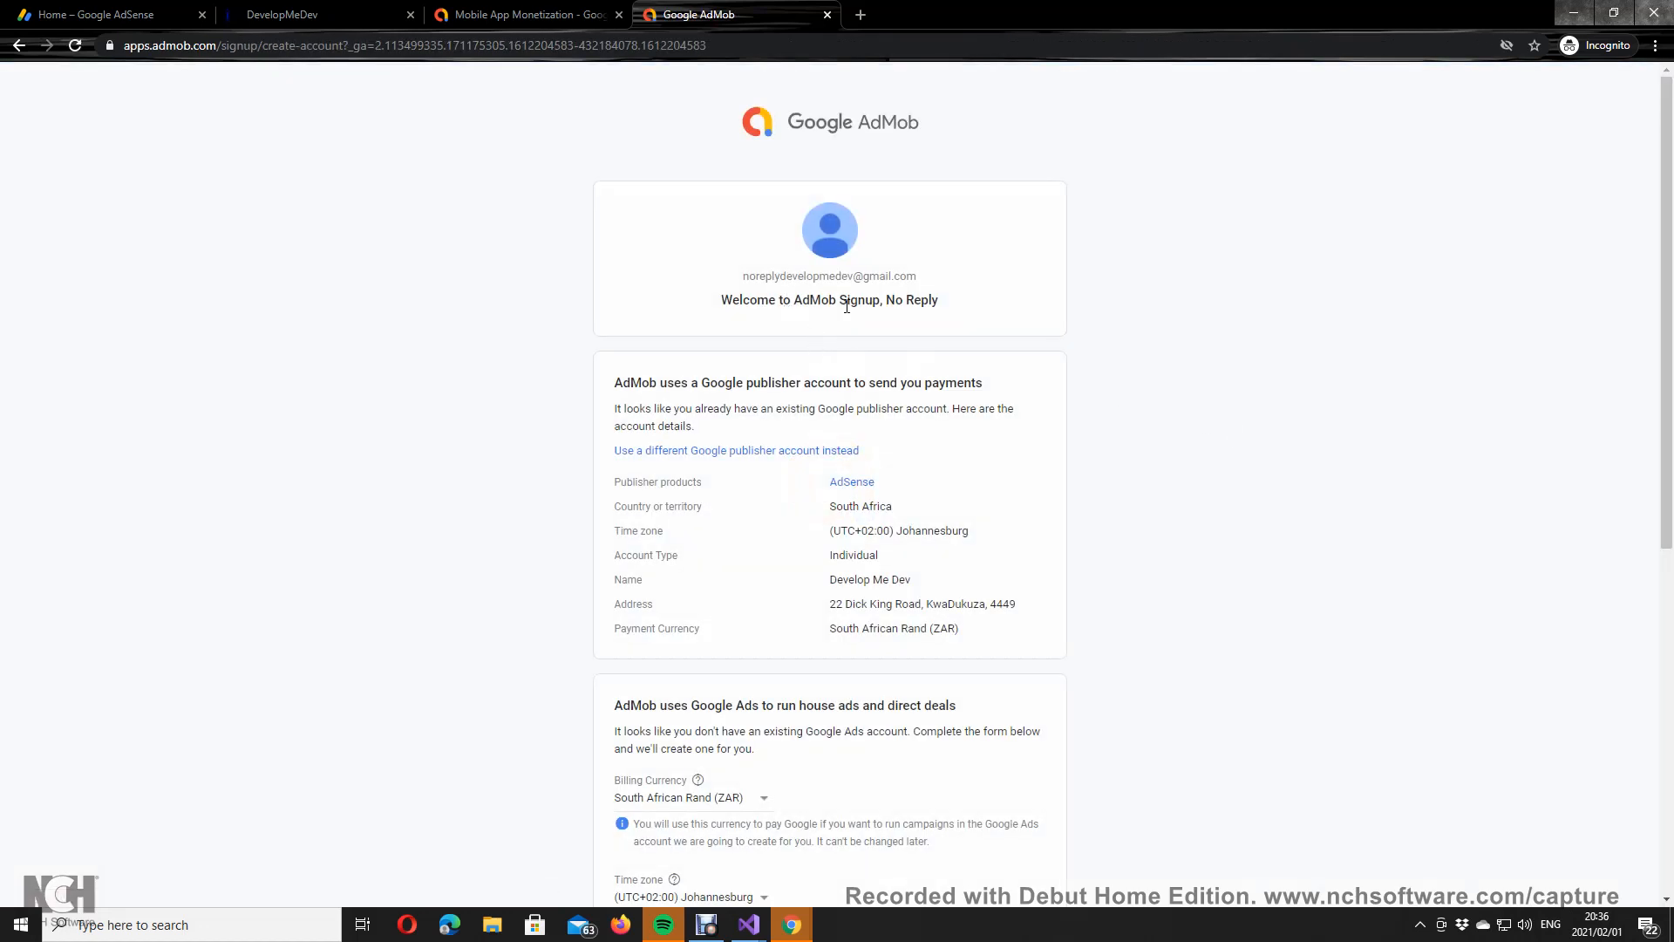
Step: Tick the AdSense terms and conditions agreement and create the AdMob account
scroll(1029, 368, down, 3)
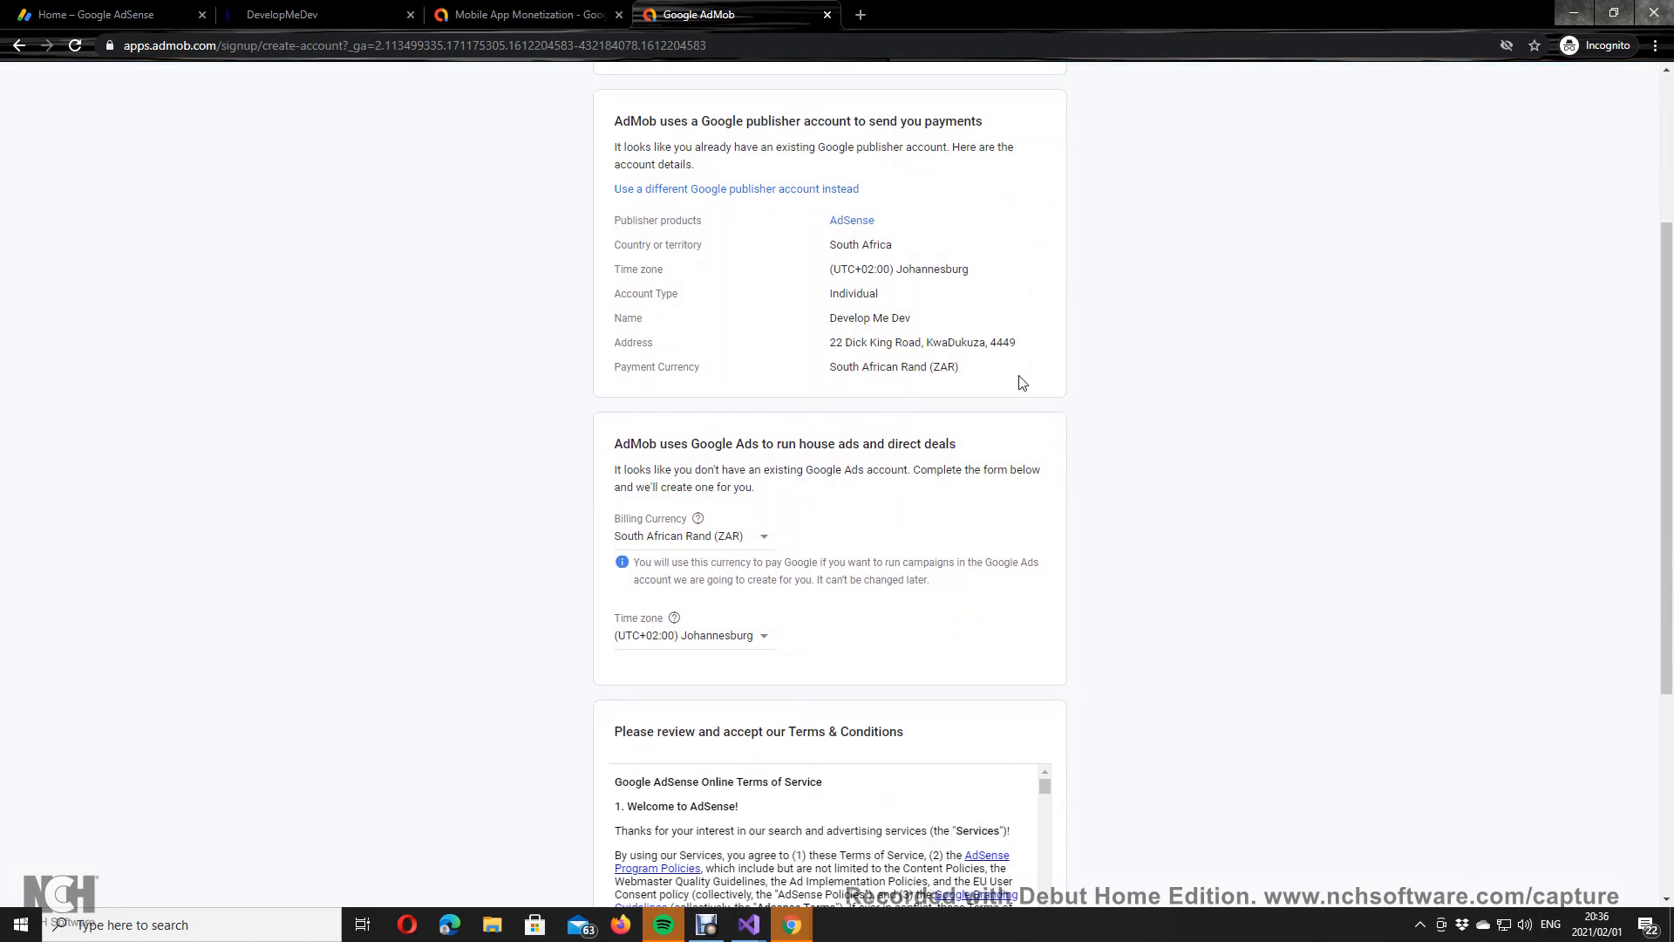
scroll(1022, 383, down, 2)
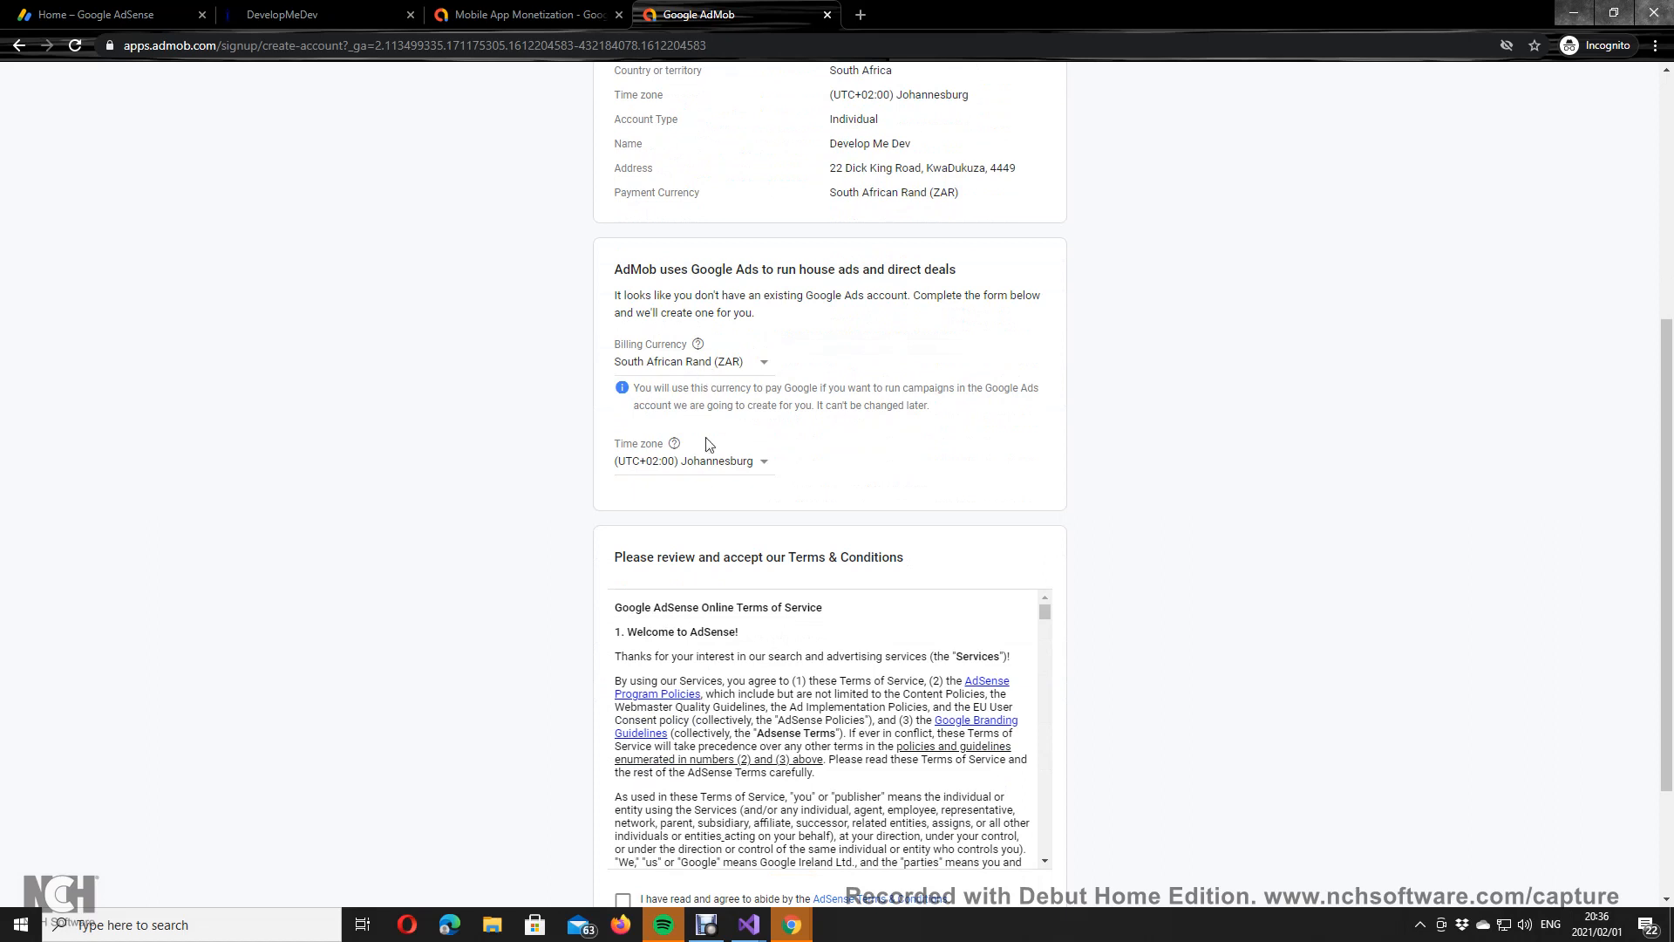
scroll(729, 485, down, 6)
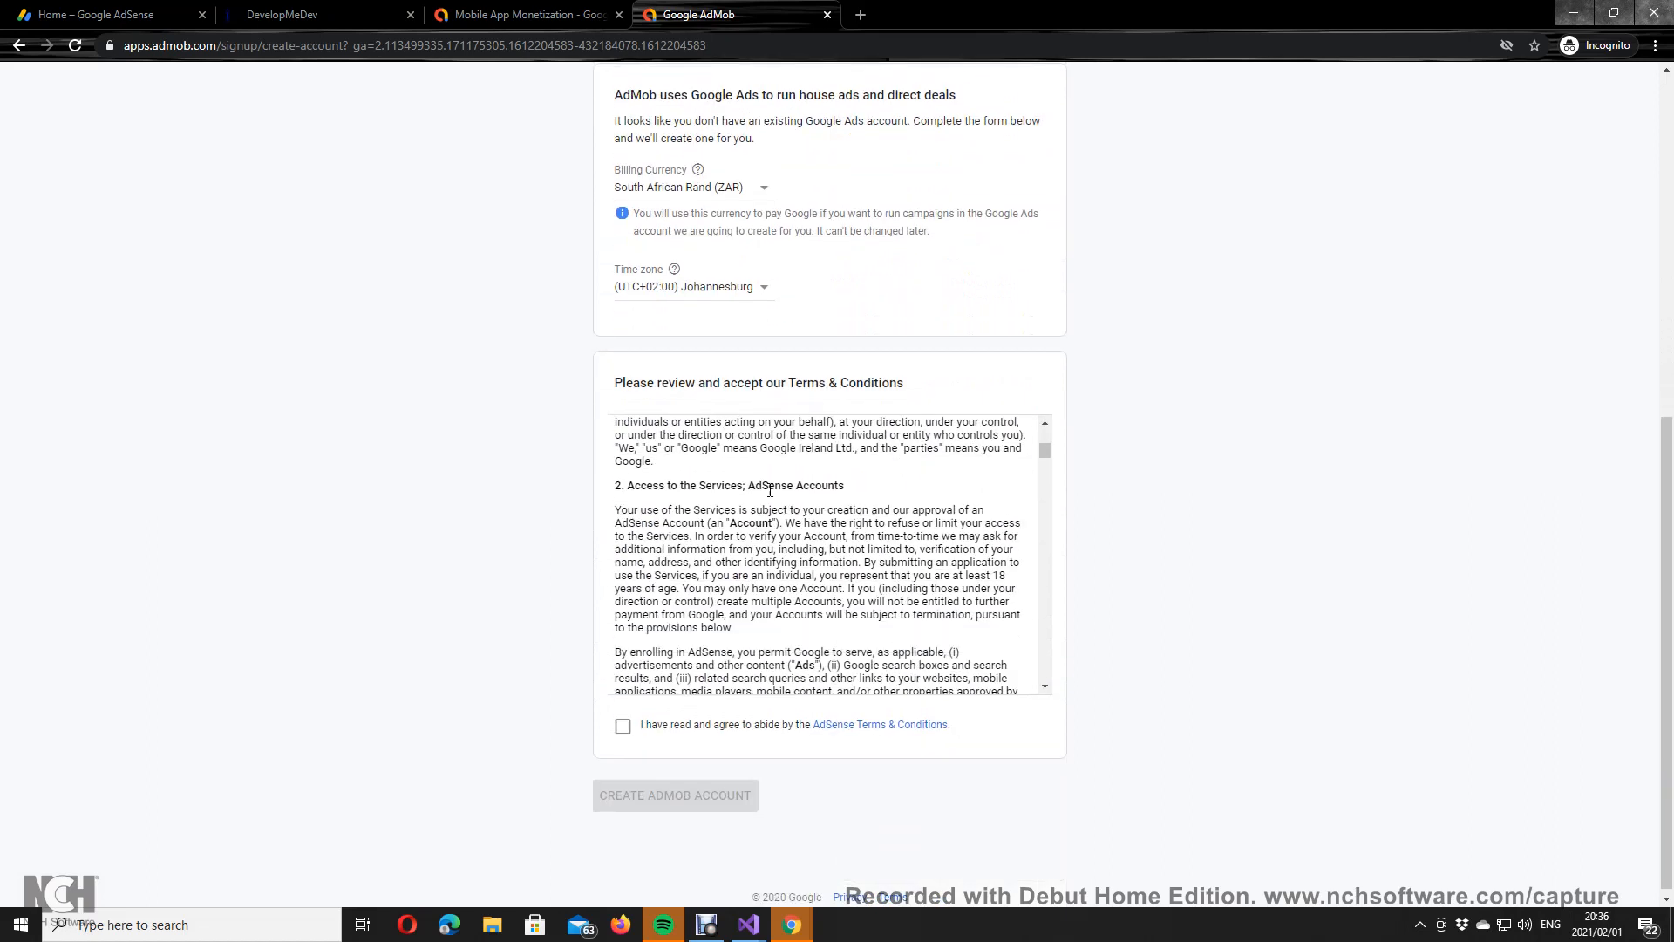
click(623, 725)
click(643, 789)
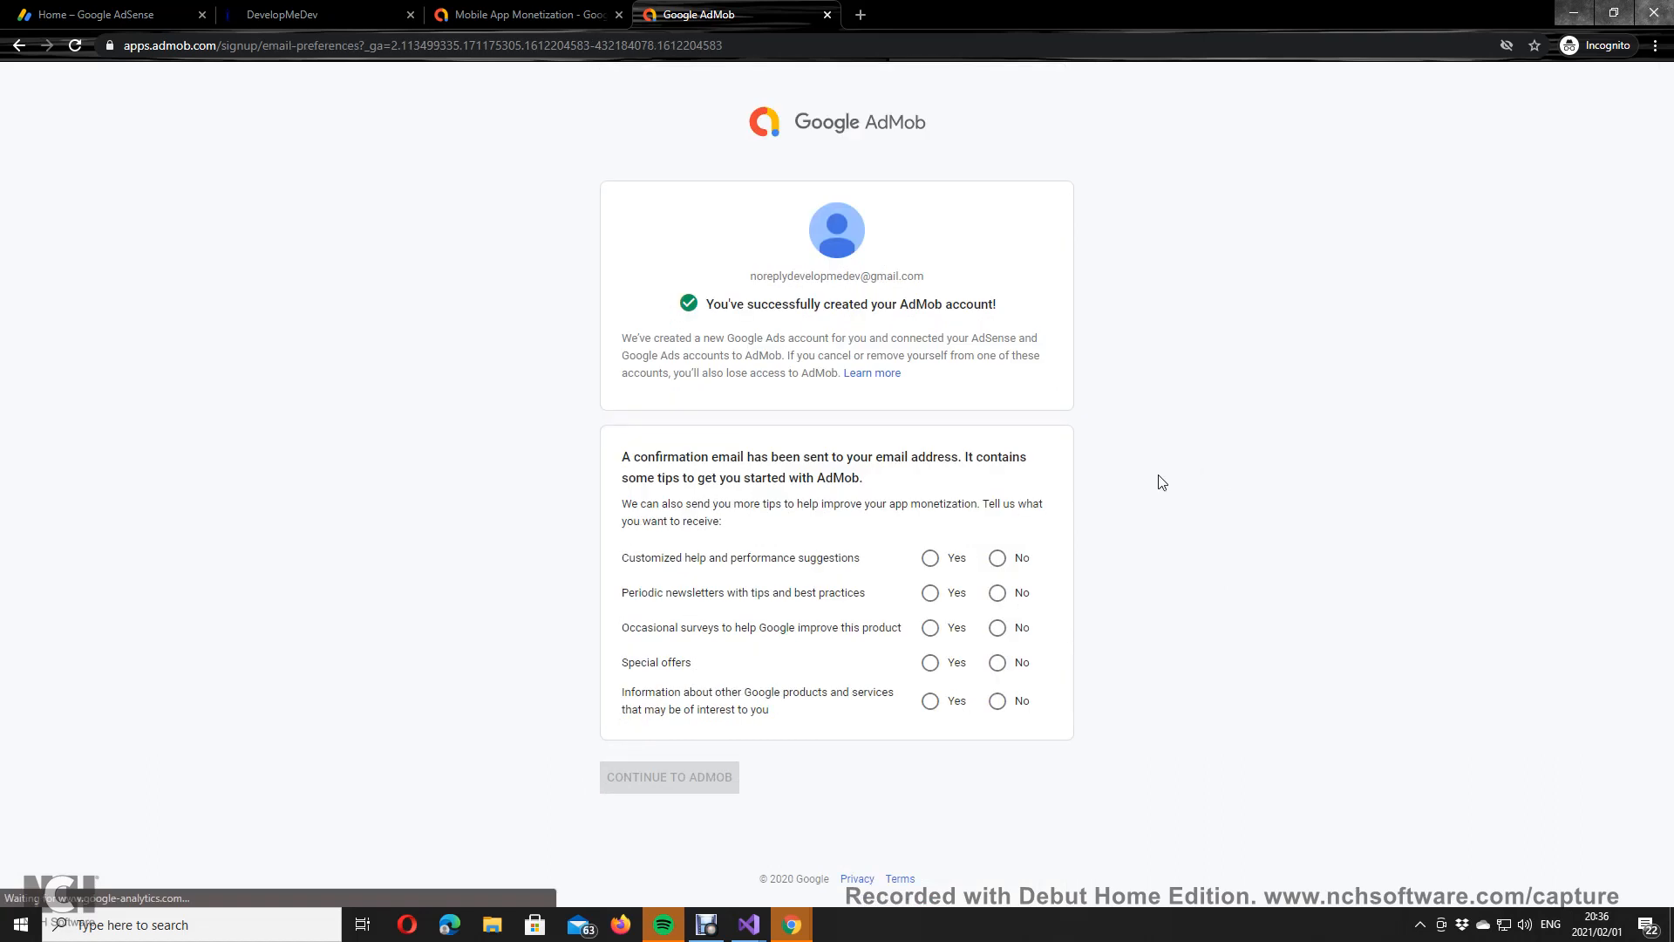
Step: Answer Yes to all five email tip preferences, continue into AdMob, and begin adding a new app
click(930, 558)
click(931, 592)
click(931, 627)
click(930, 663)
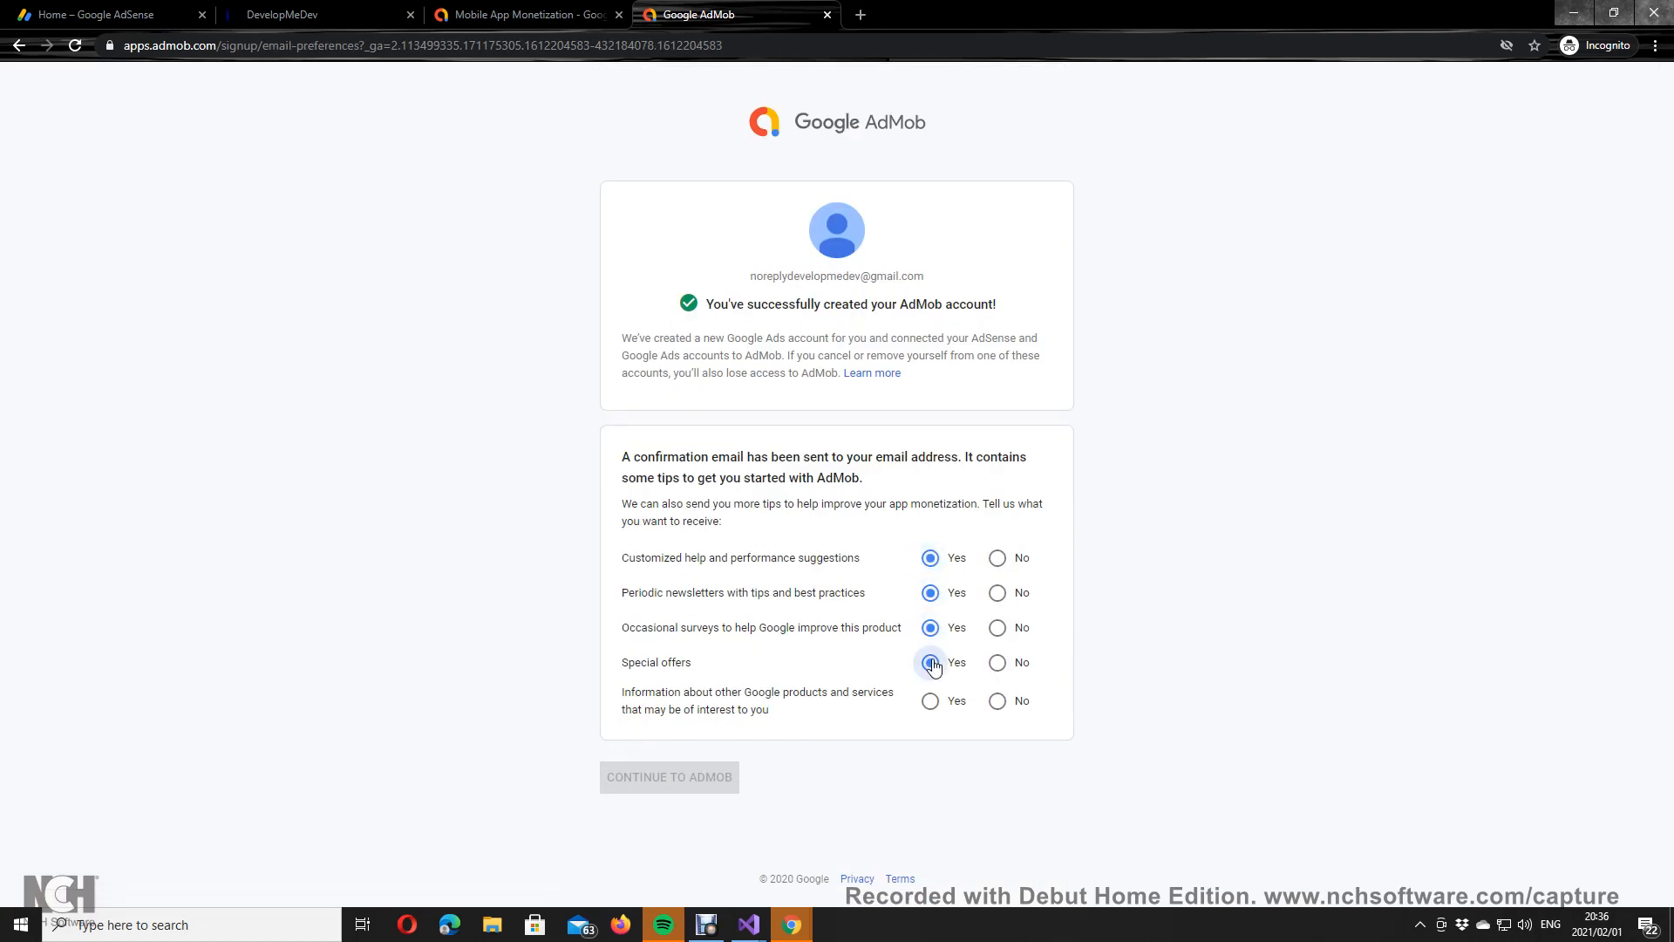
click(930, 701)
click(719, 778)
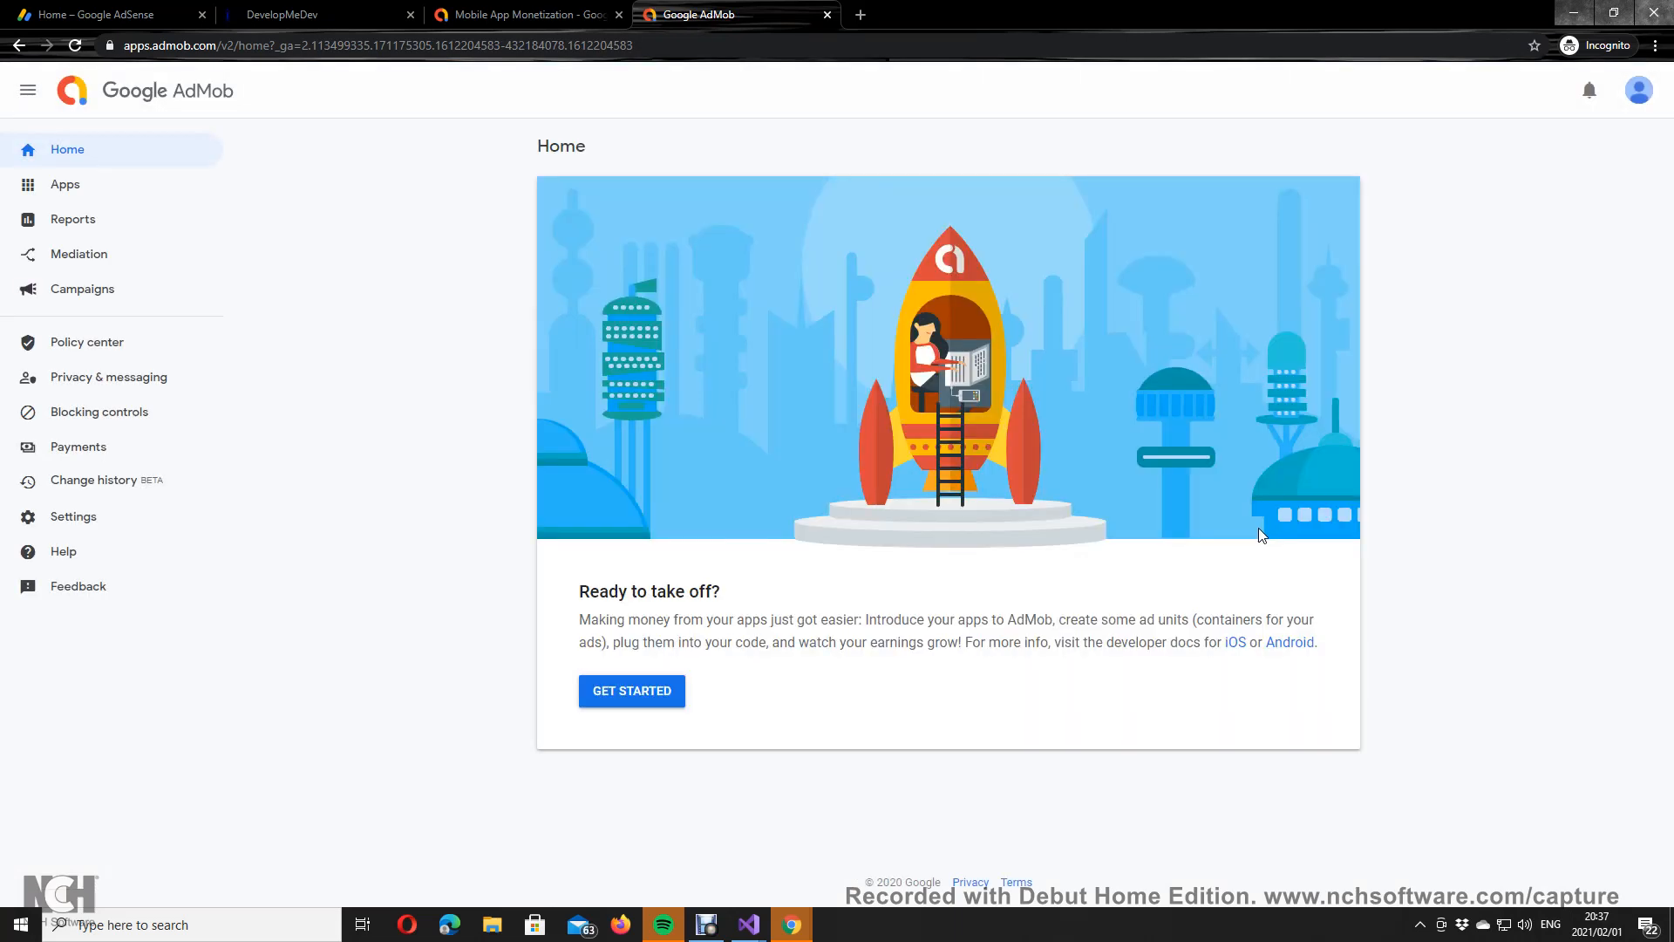
click(633, 692)
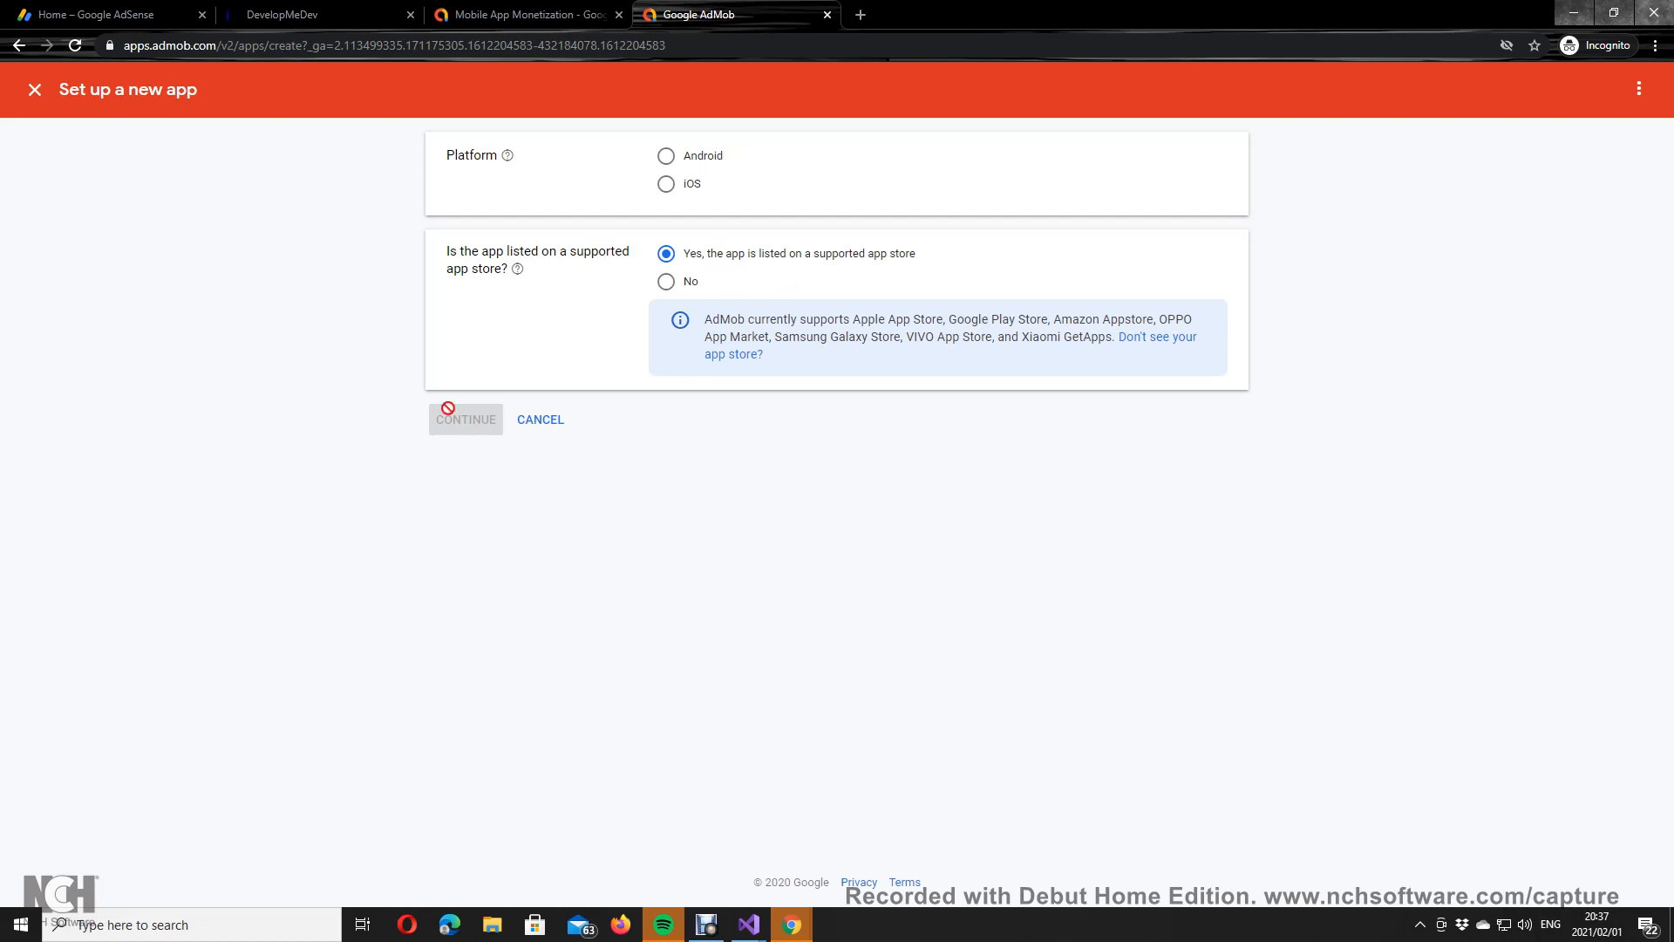
Step: Choose Android, confirm the app is on a supported store, and search Google Play for 'Trivia Challenge'
click(666, 157)
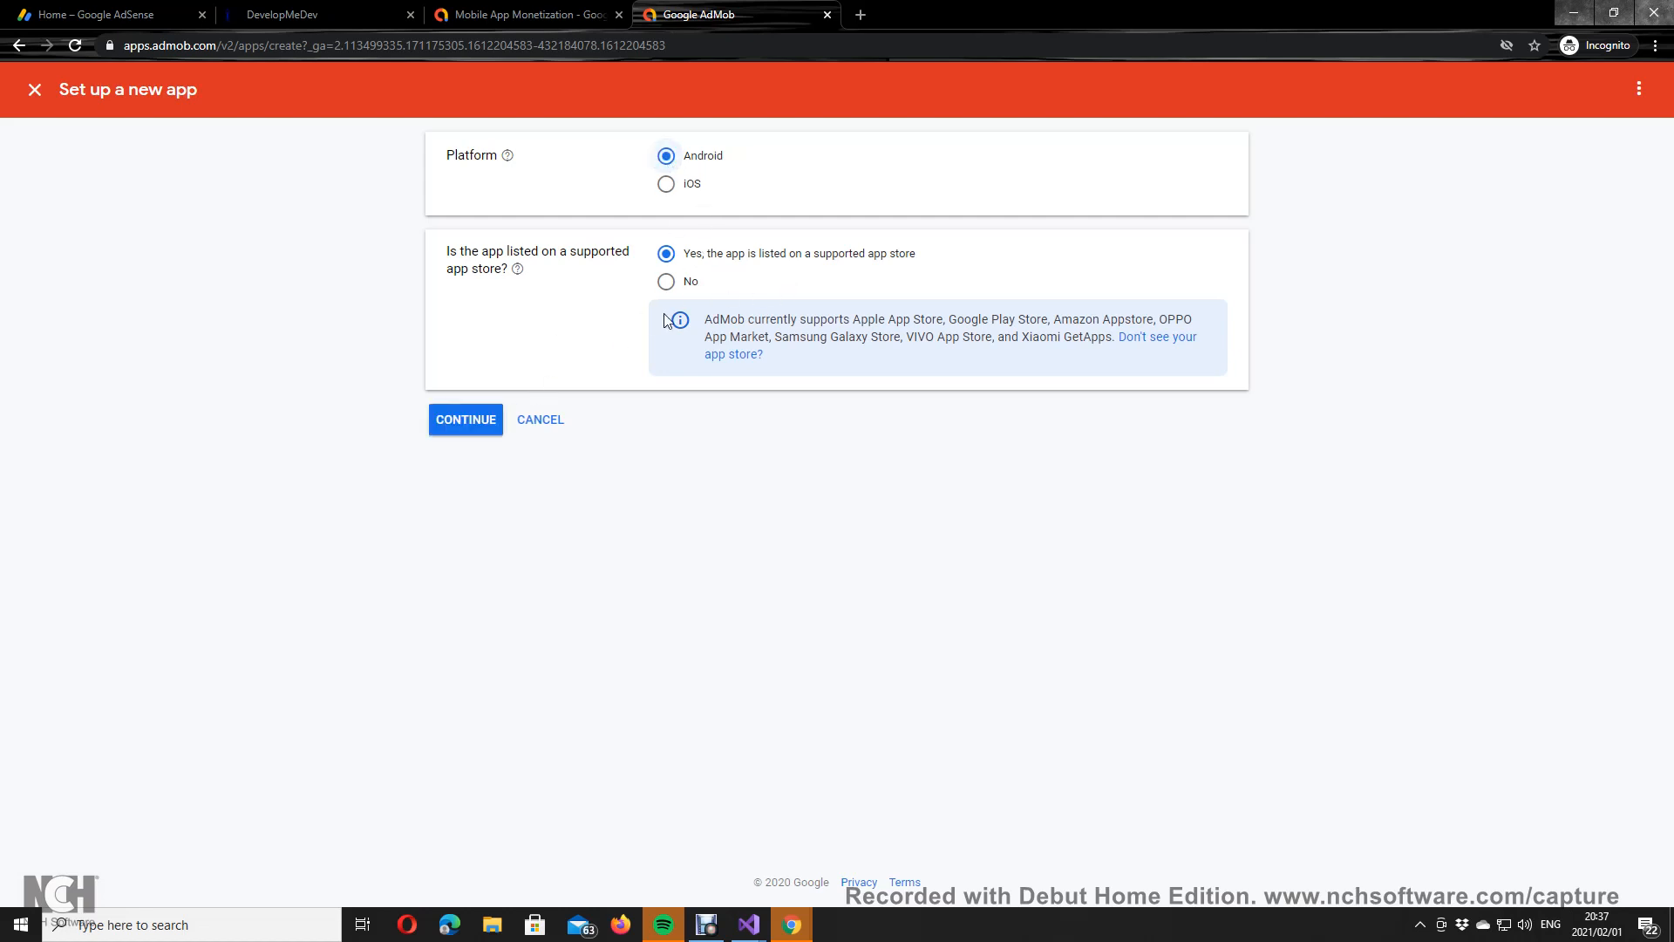
click(478, 420)
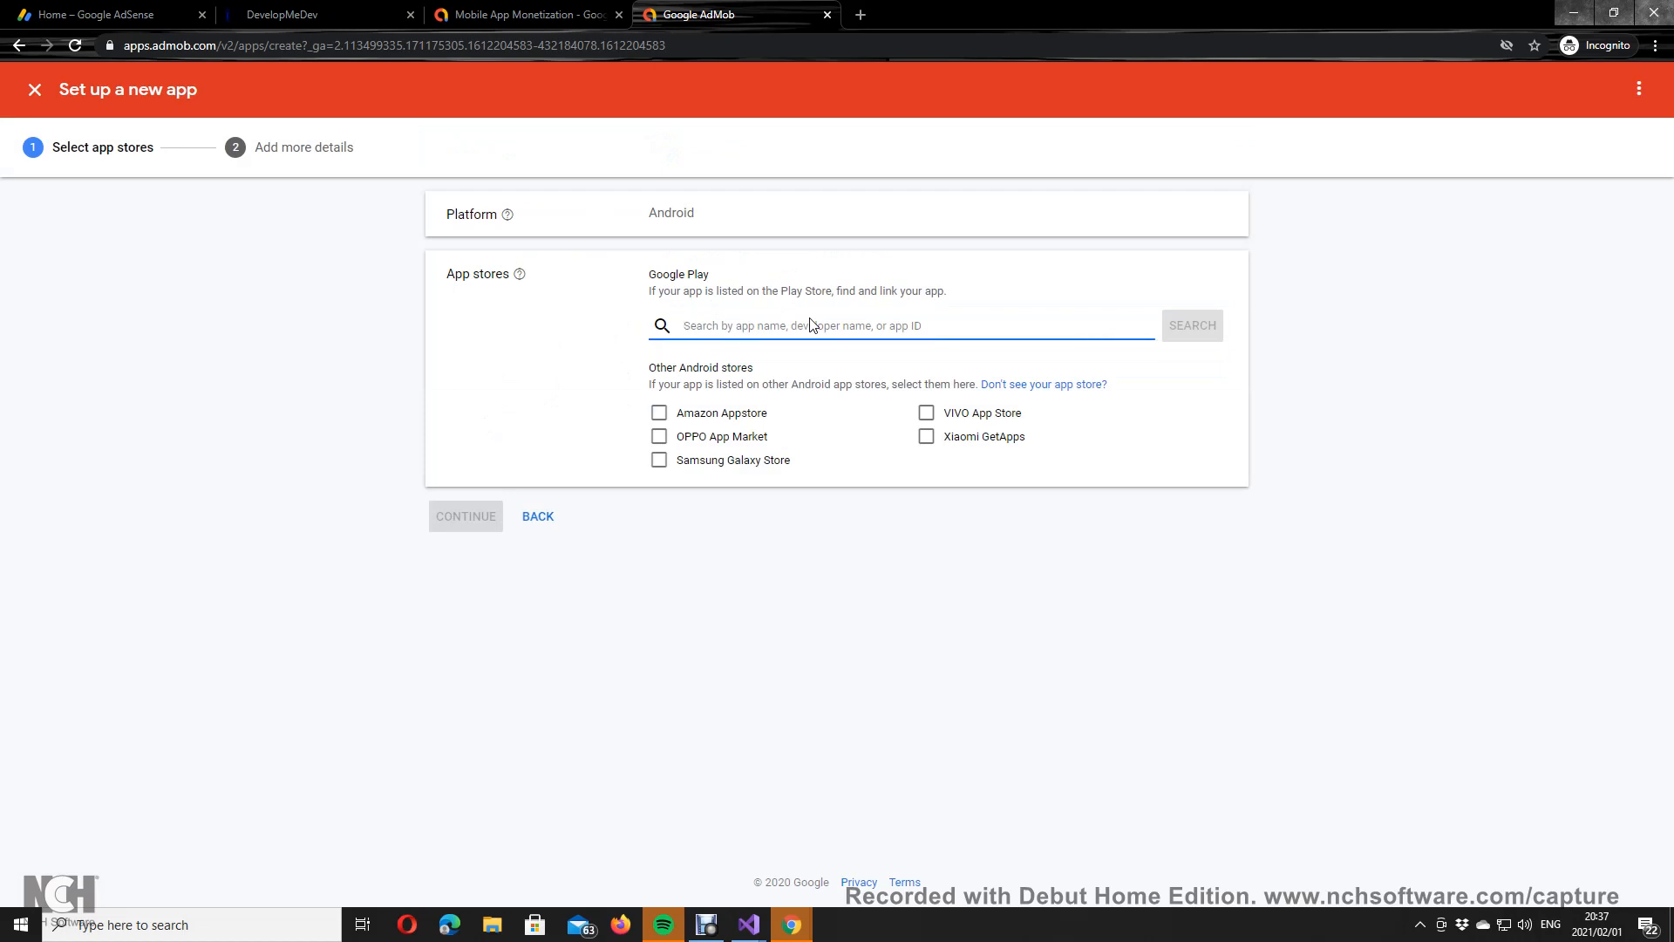
text(w)
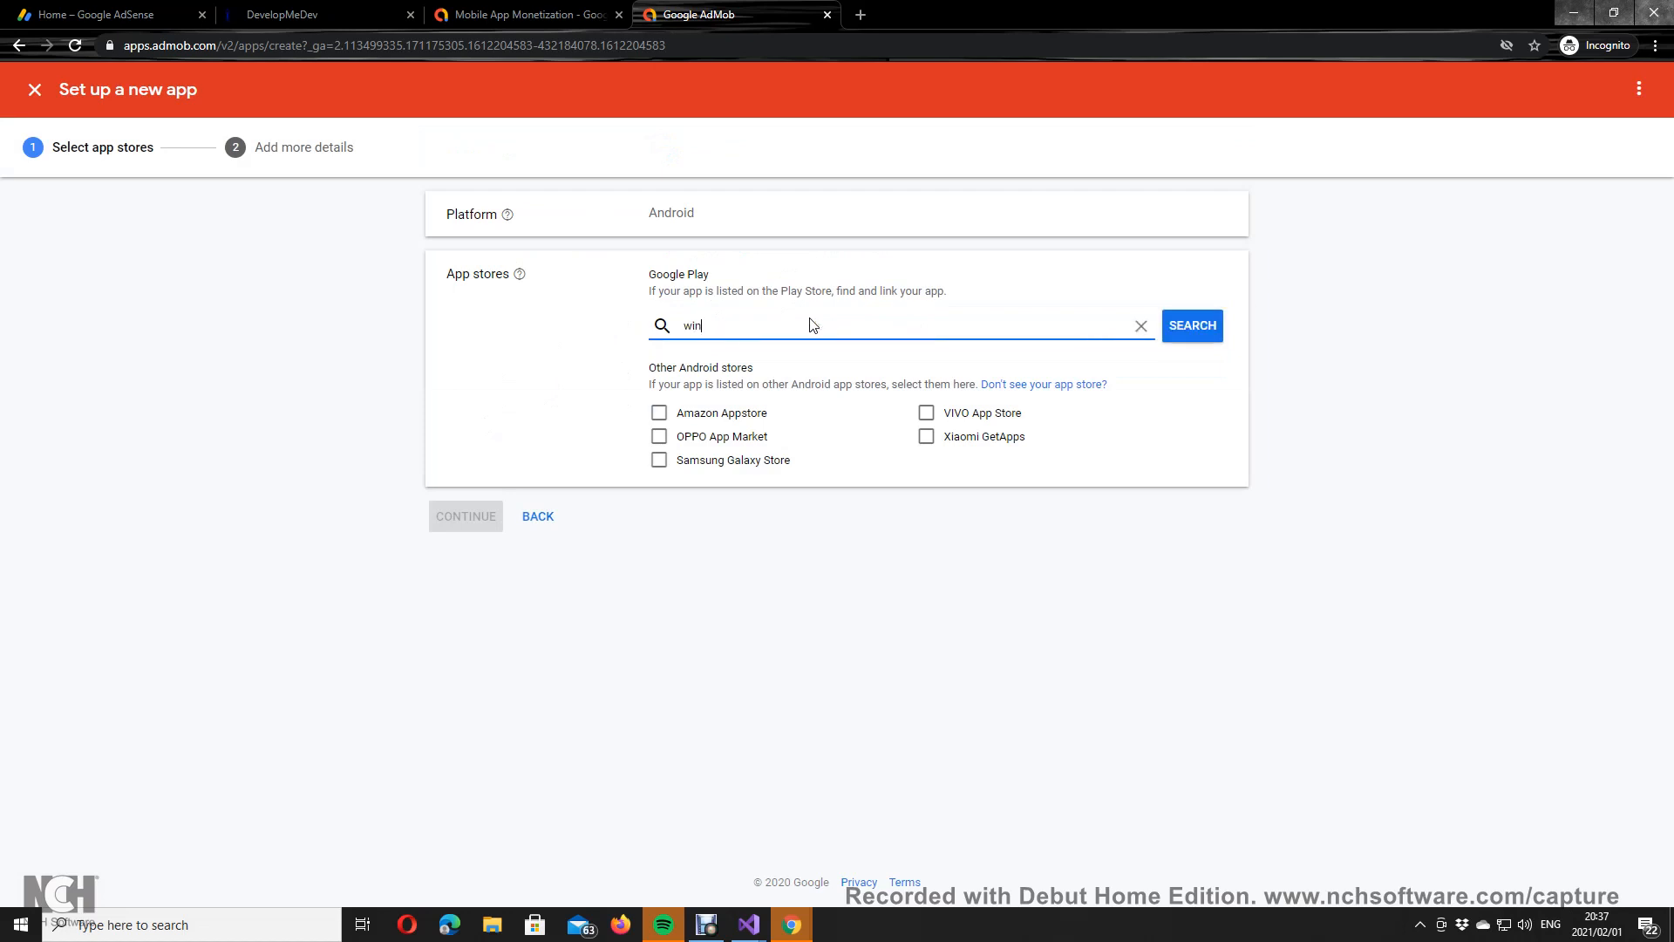
text(in)
key(BackSpace)
key(BackSpace)
key(BackSpace)
text(c)
key(BackSpace)
key(BackSpace)
key(BackSpace)
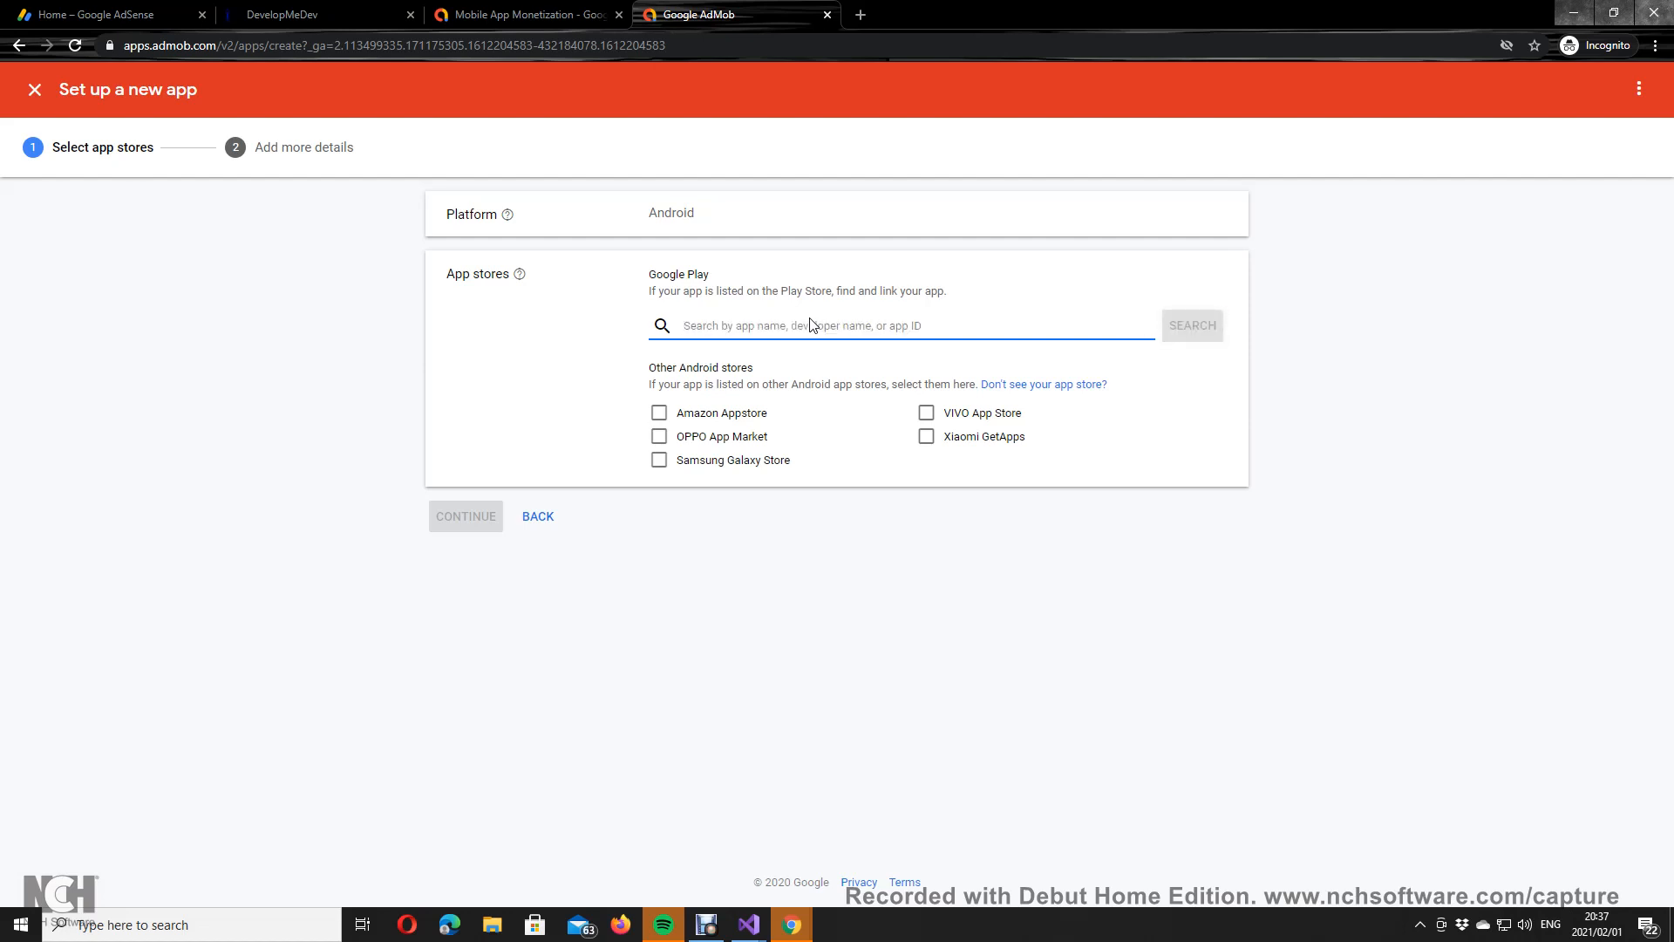
text(wi)
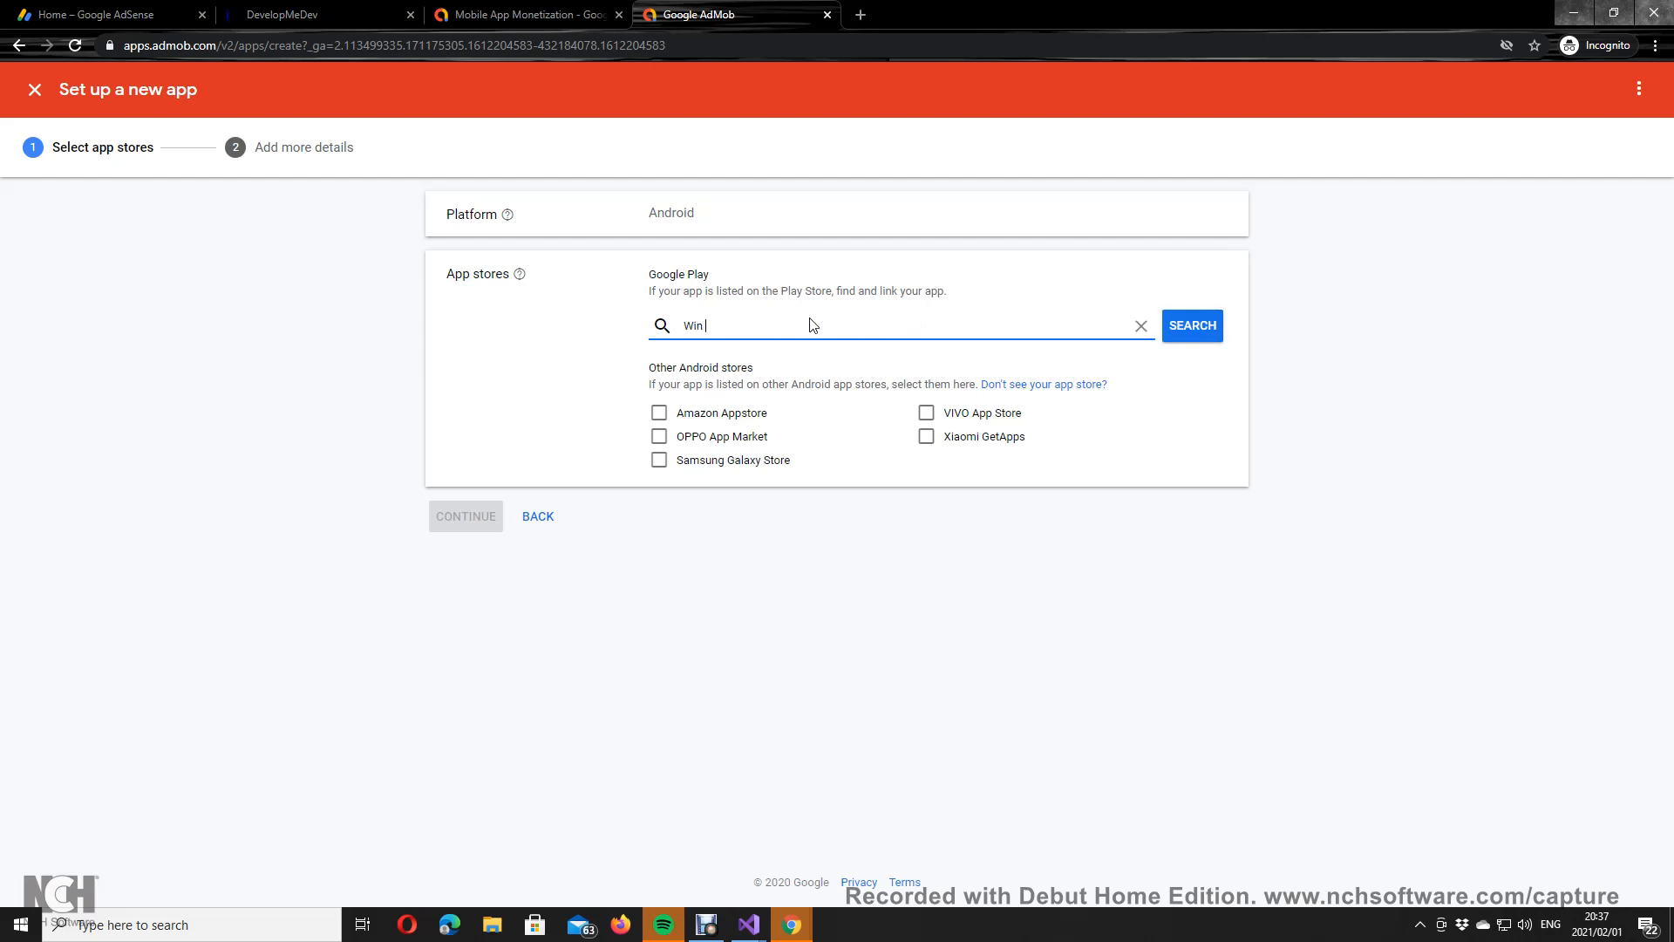
key(BackSpace)
key(BackSpace)
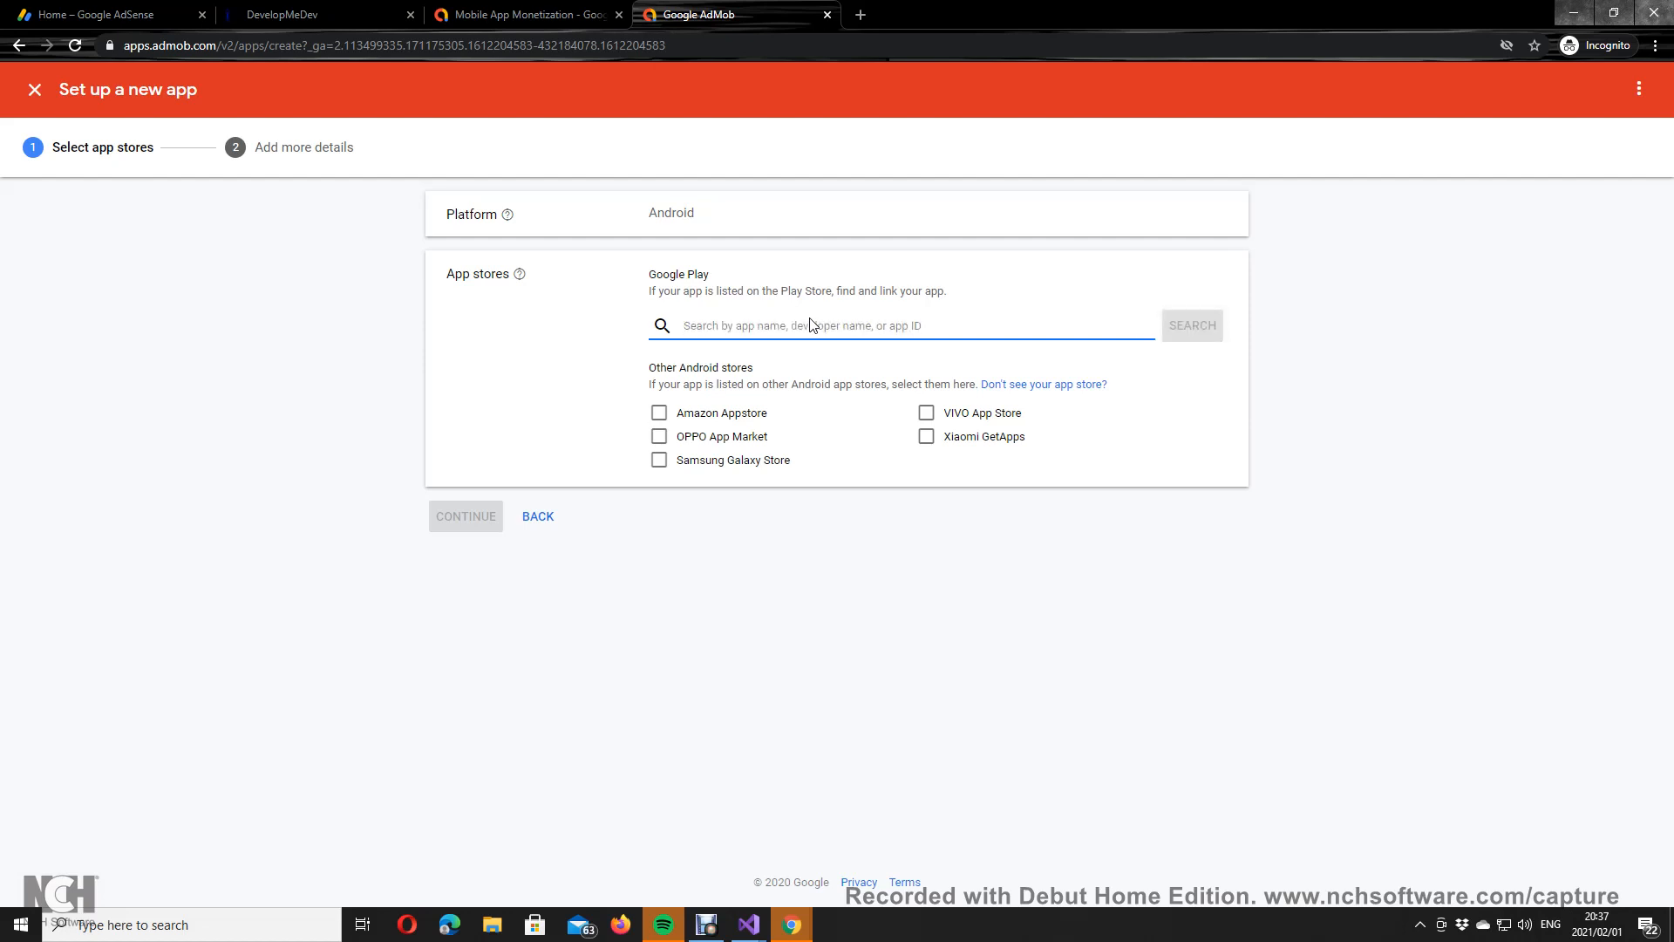
text(Trivia Challenge)
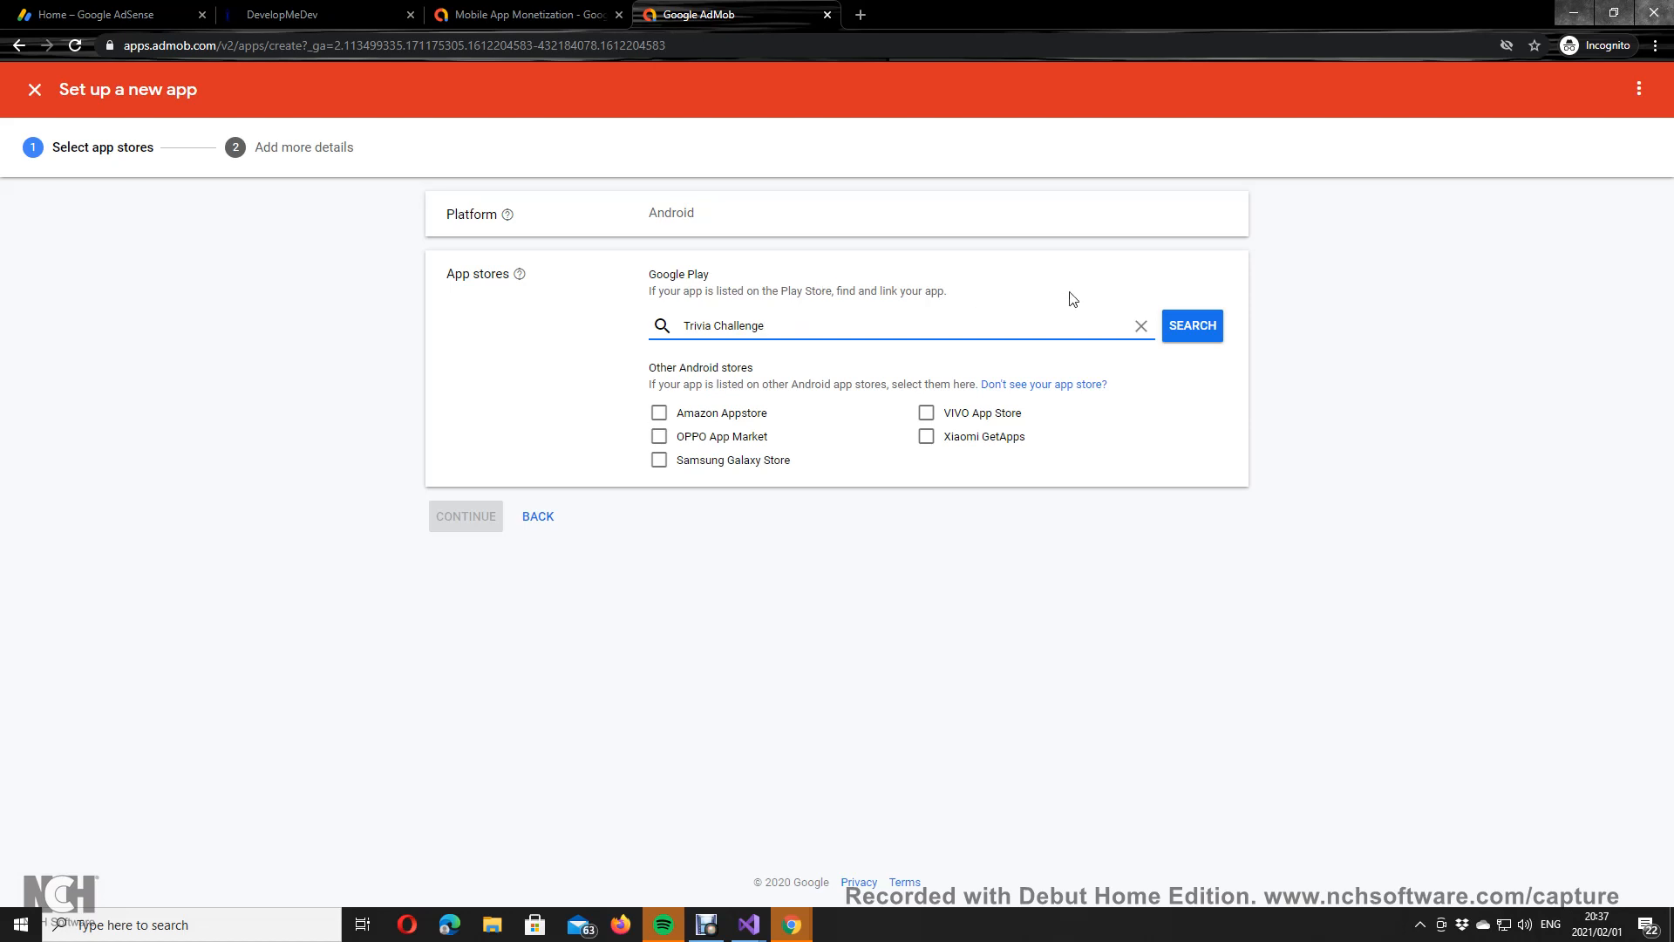
click(1196, 330)
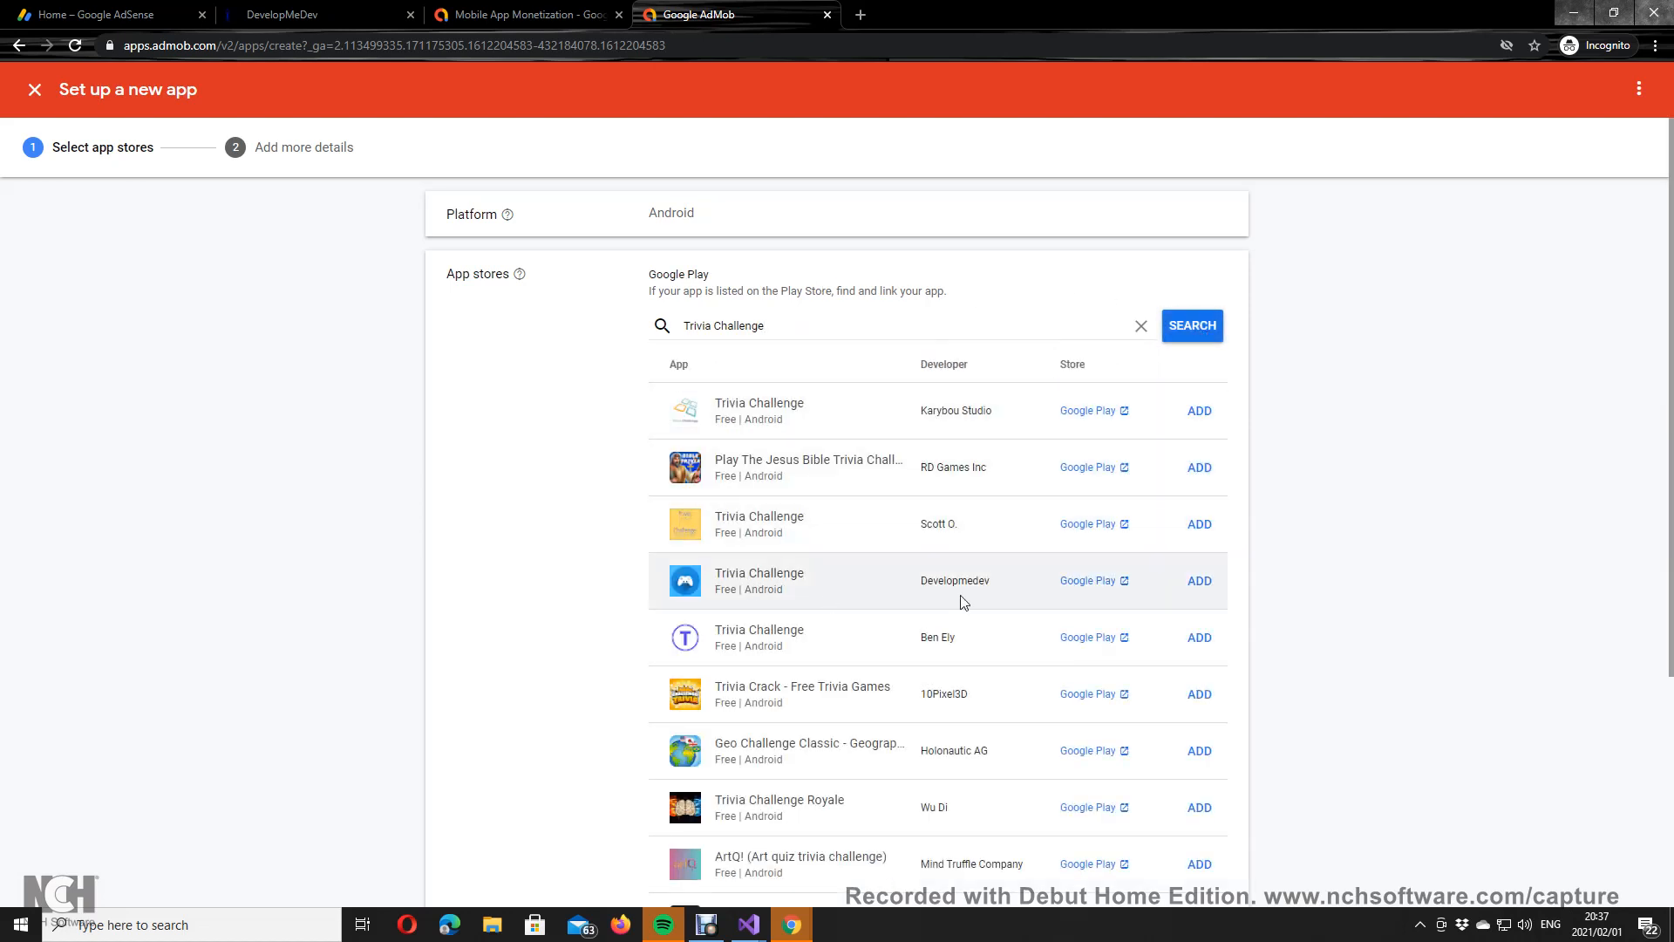
Step: Select the Developmedev 'Trivia Challenge' Google Play listing and open the unsupported-store help link
click(1196, 581)
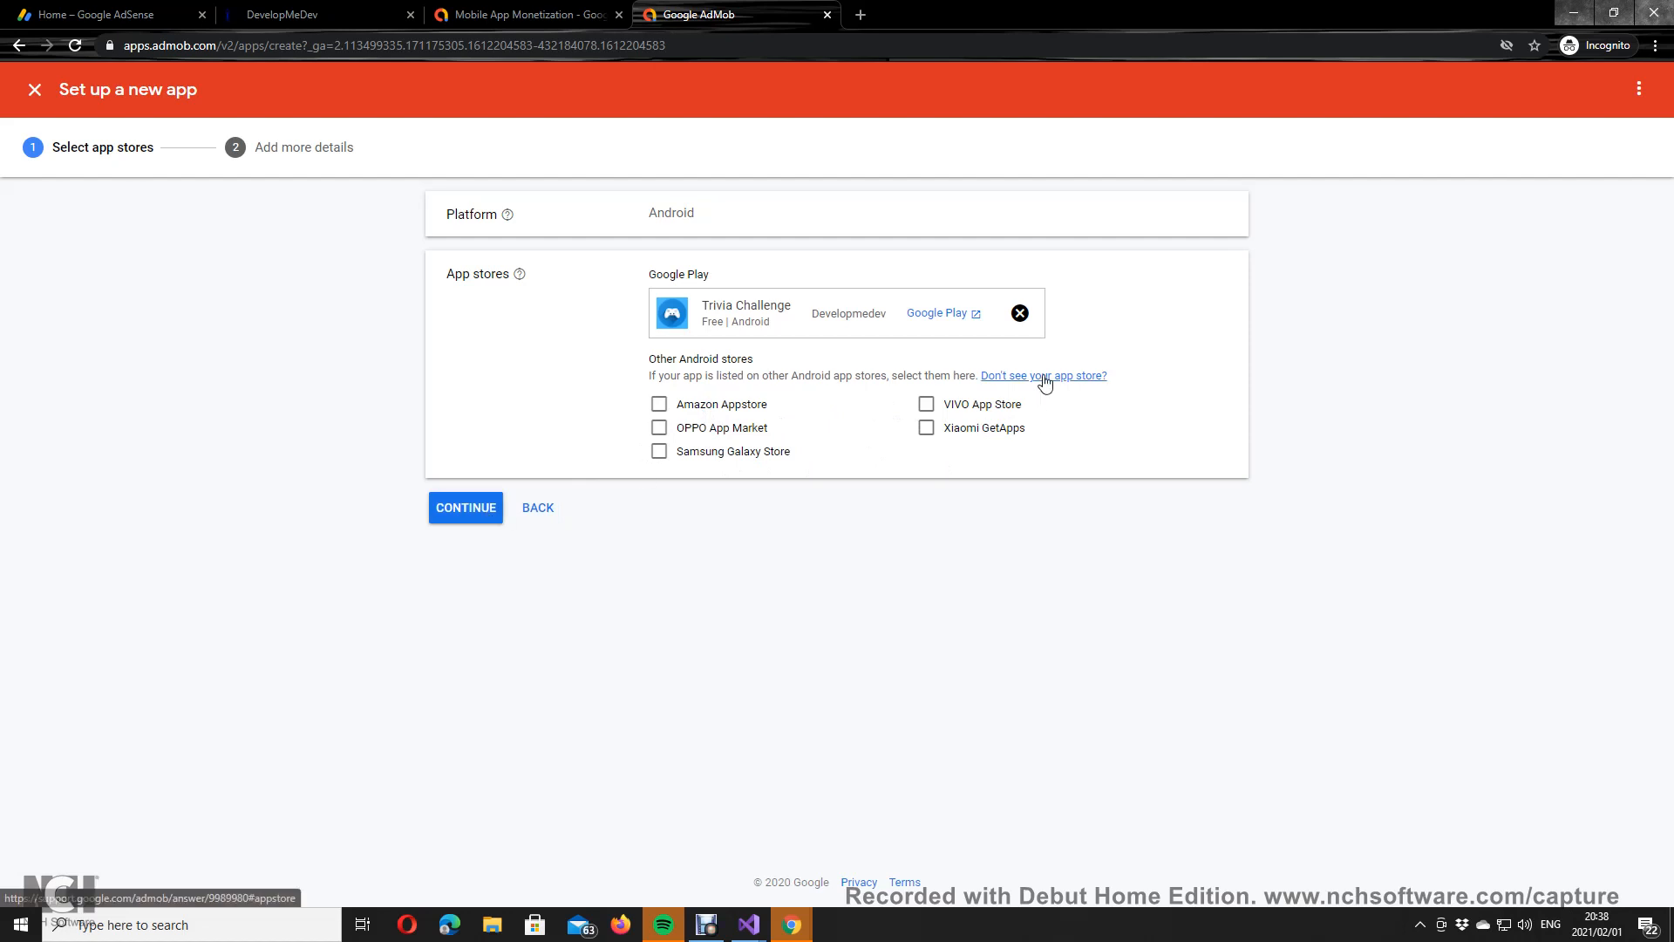
click(464, 520)
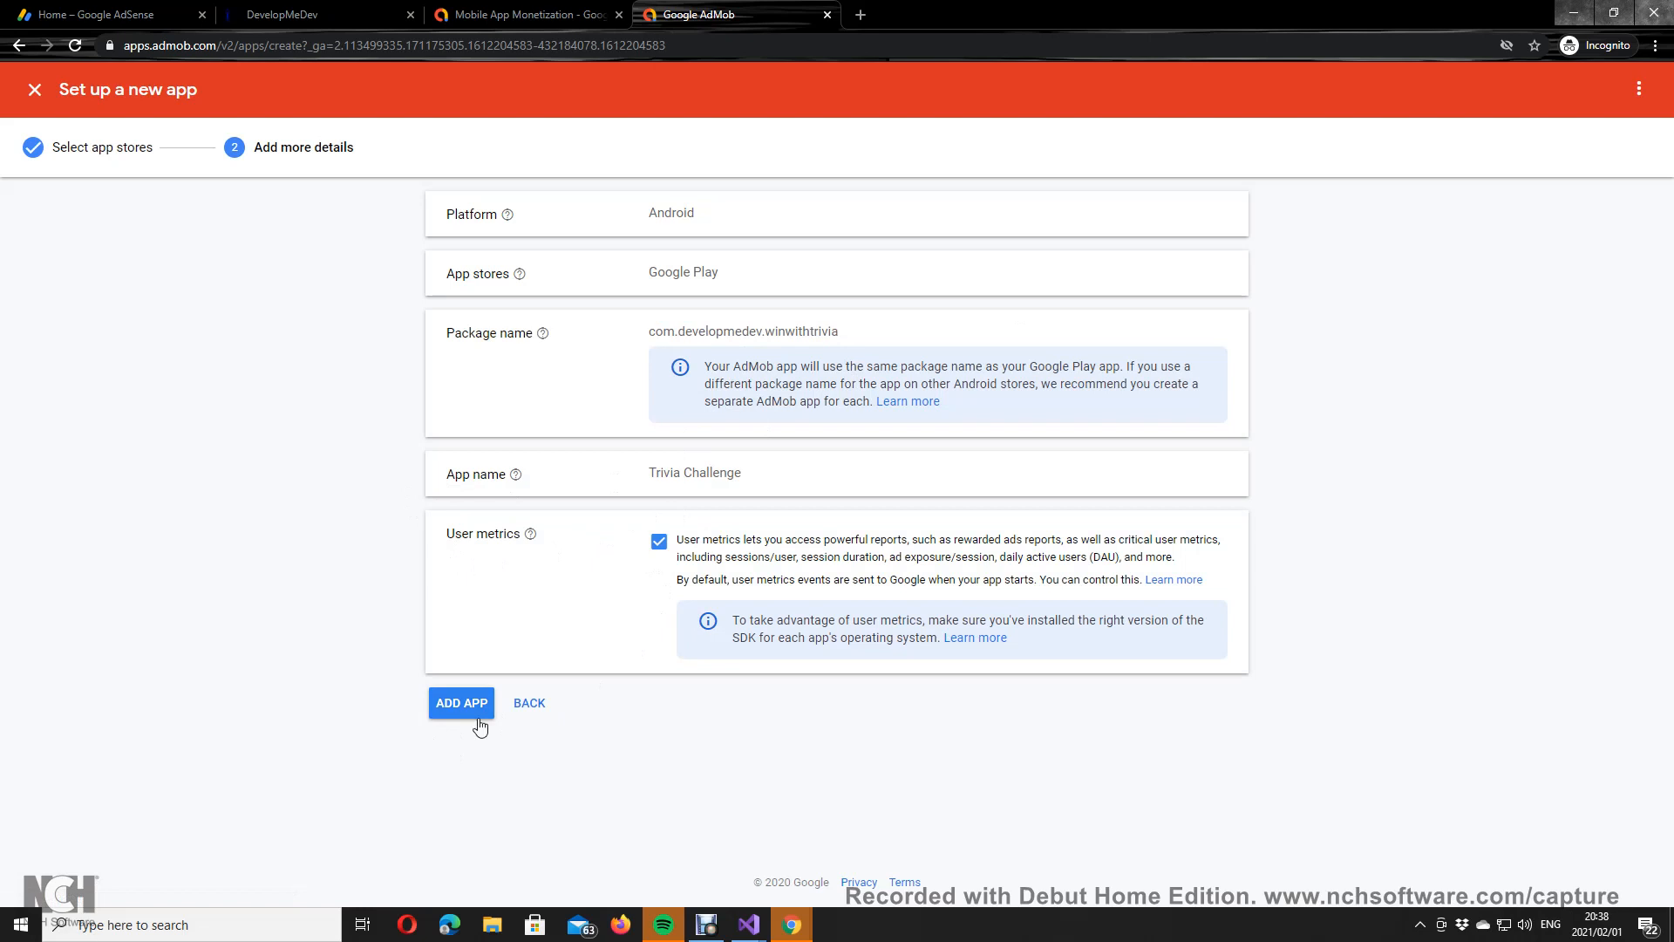
click(531, 707)
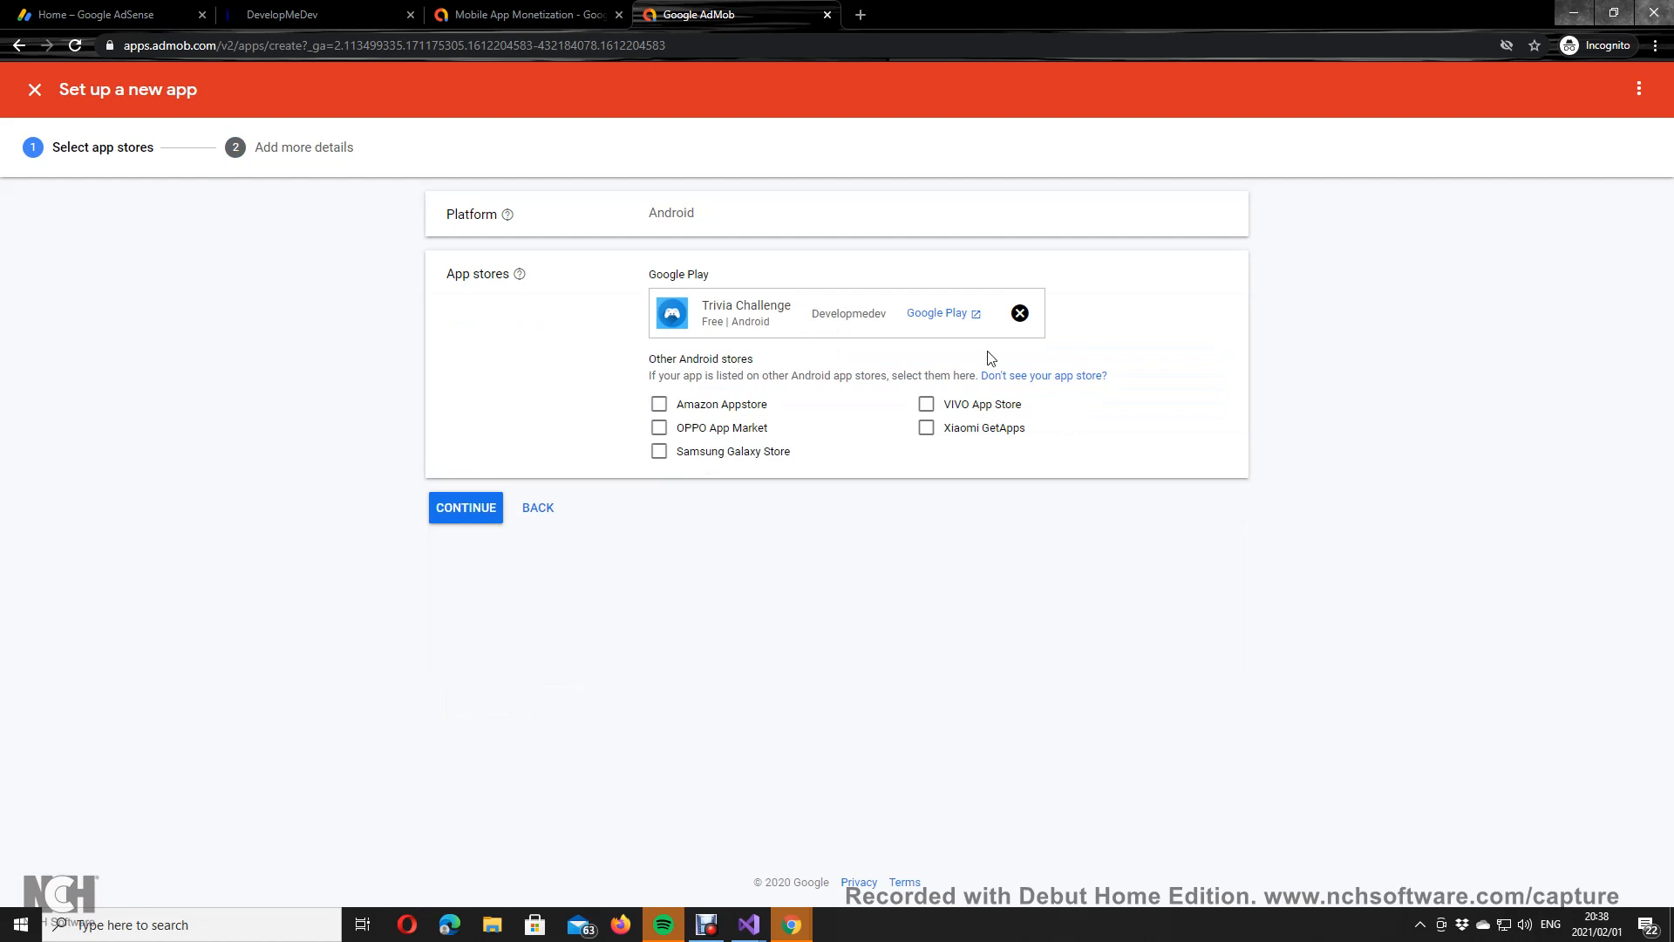
click(1046, 380)
Step: Read the AdMob help article on supported app stores and close it
click(731, 8)
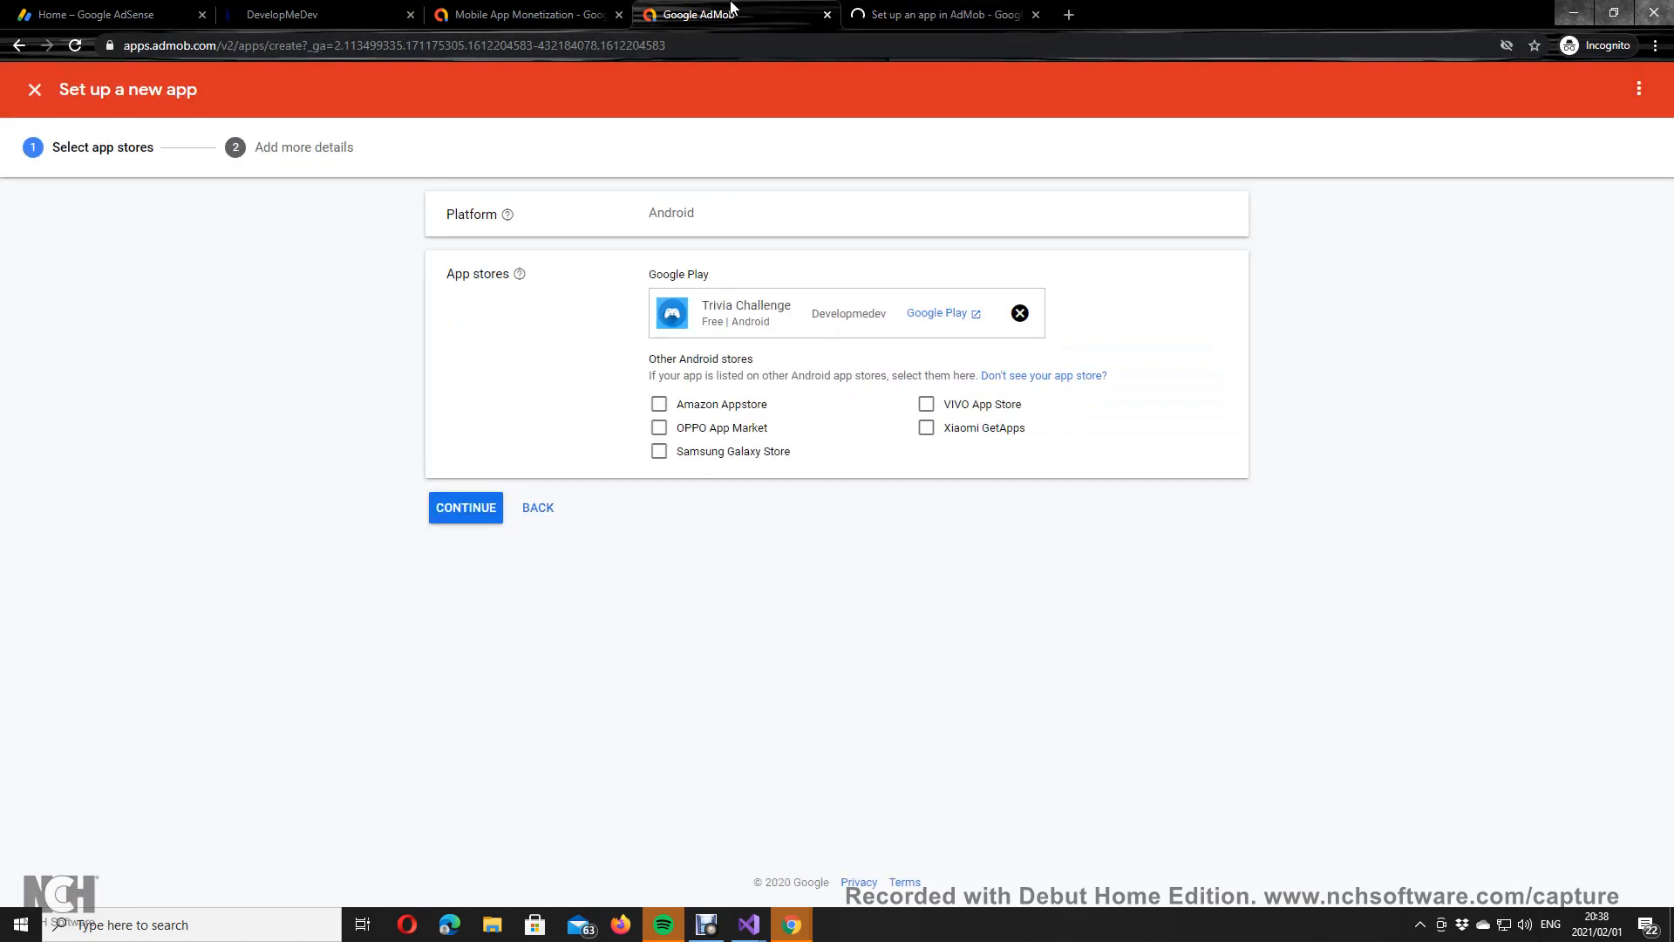
click(946, 14)
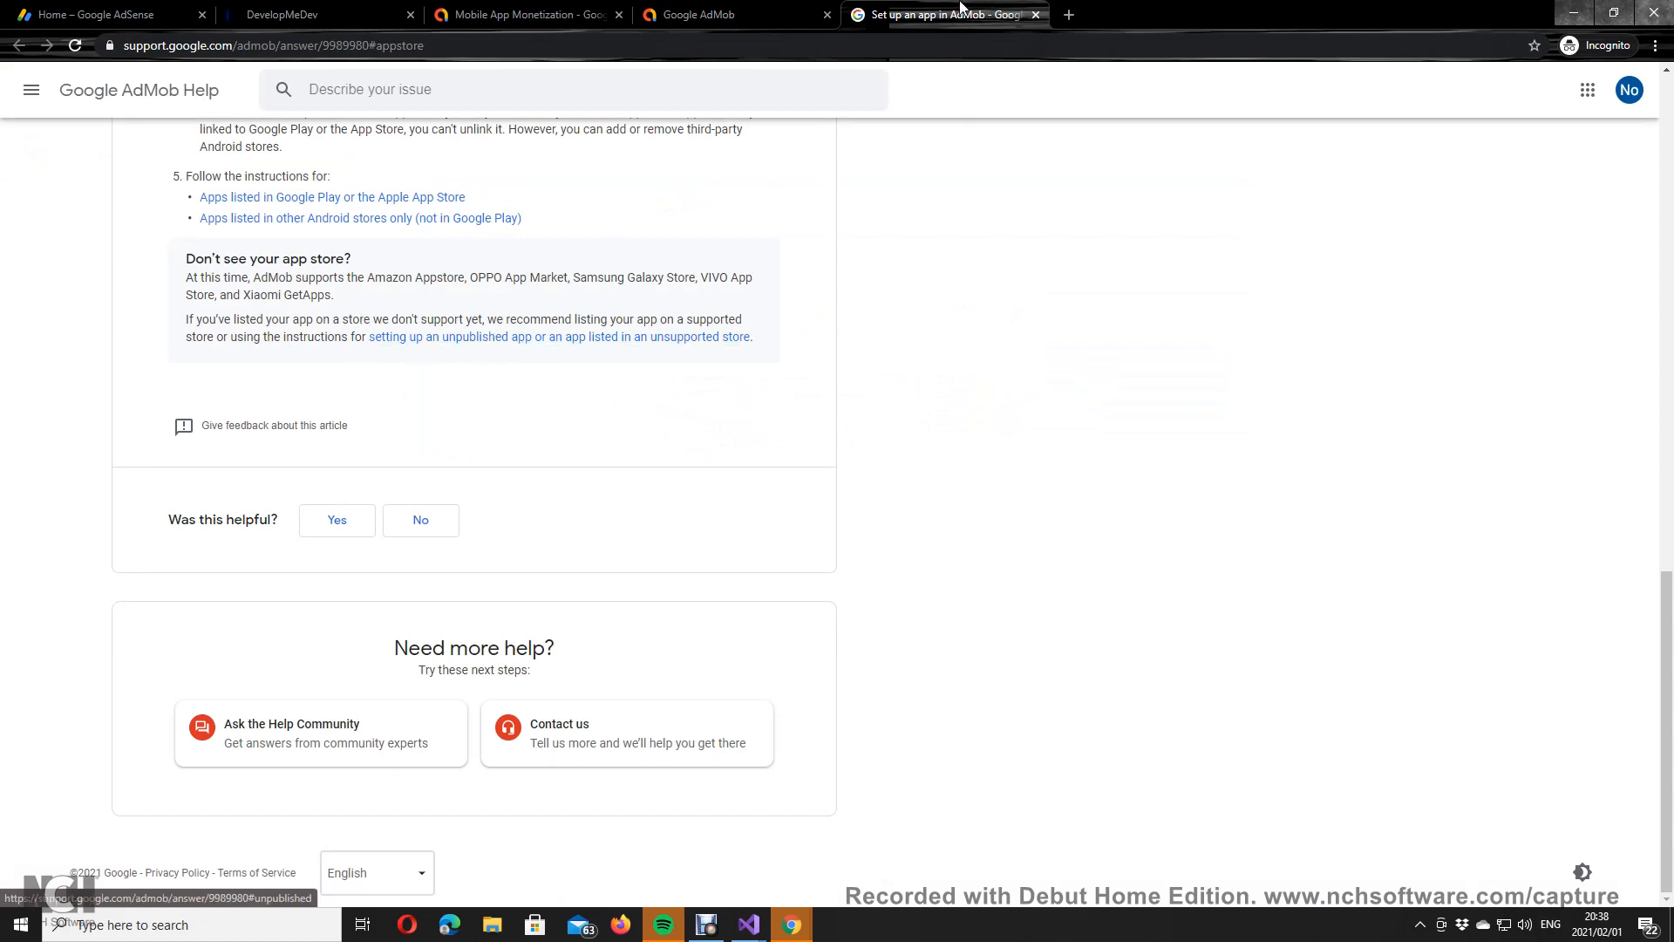
click(1035, 15)
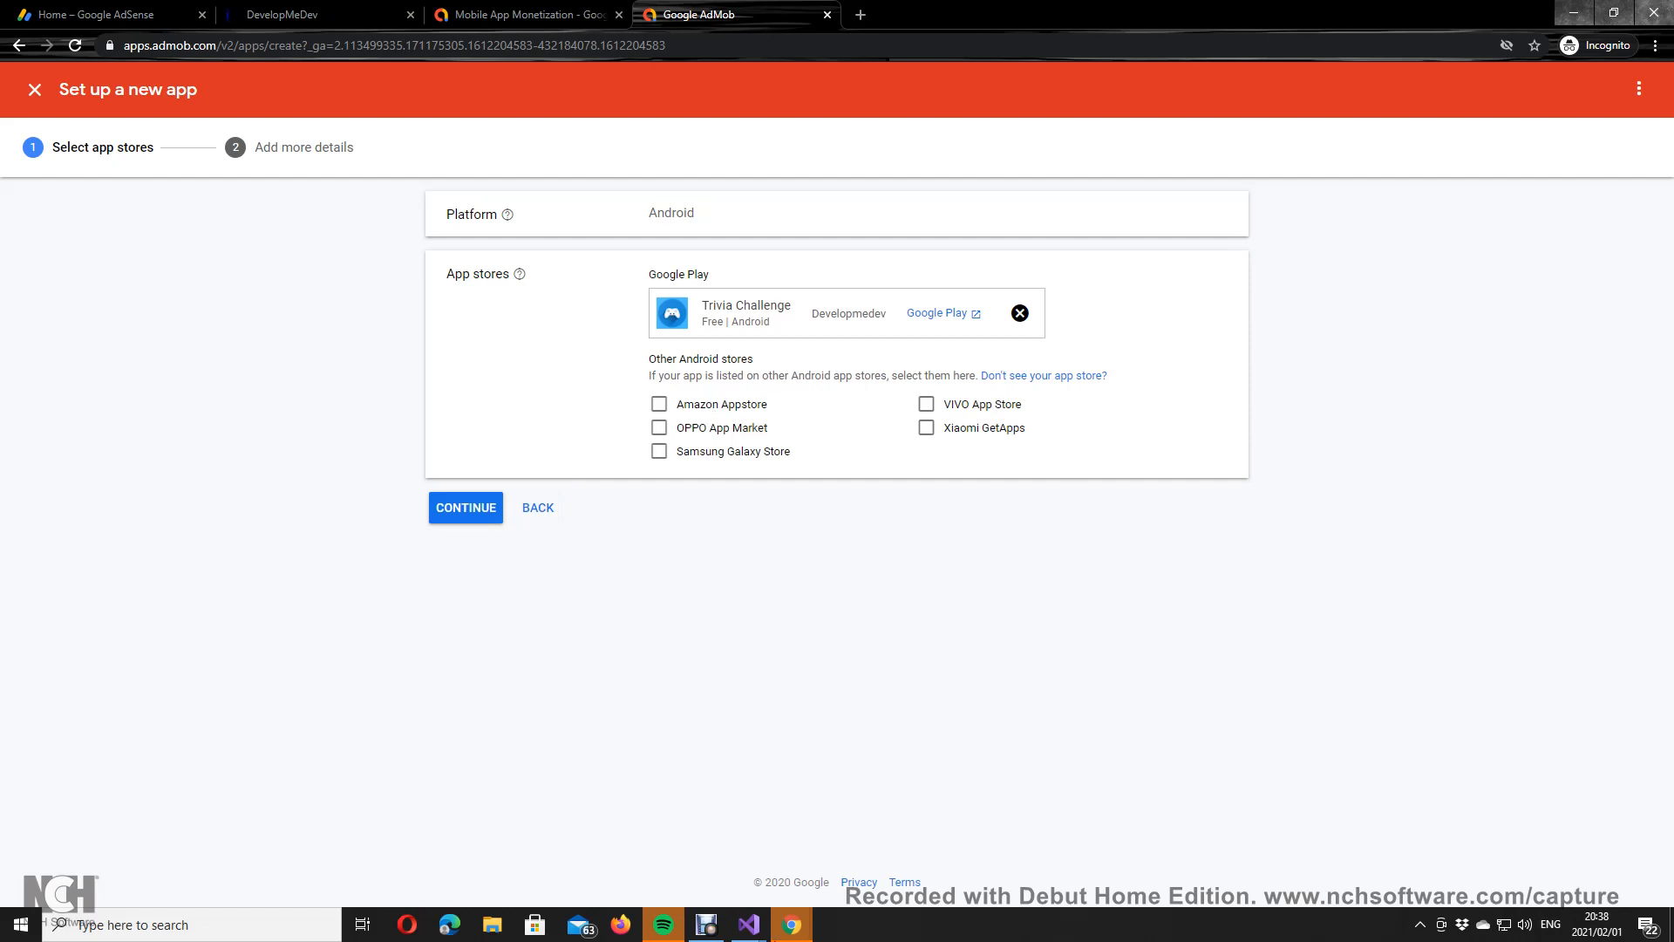
Step: Glance at the GTCriptos project in Visual Studio, then continue to the Trivia Challenge app details
mouse_move(748, 924)
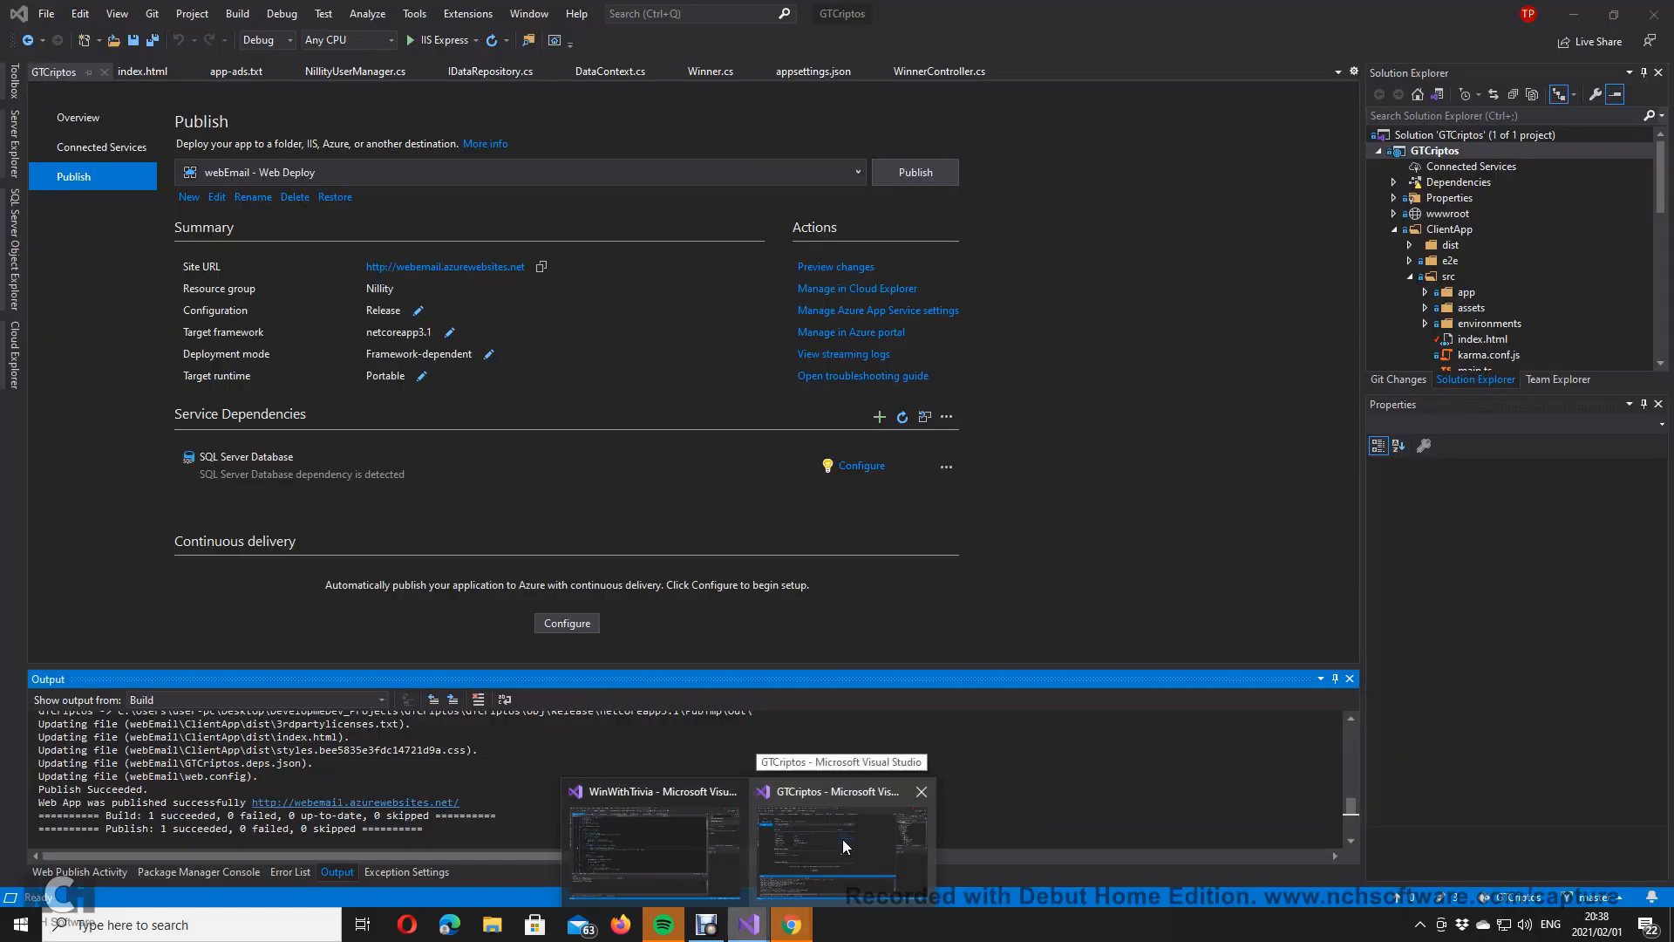
click(842, 838)
scroll(1472, 284, down, 2)
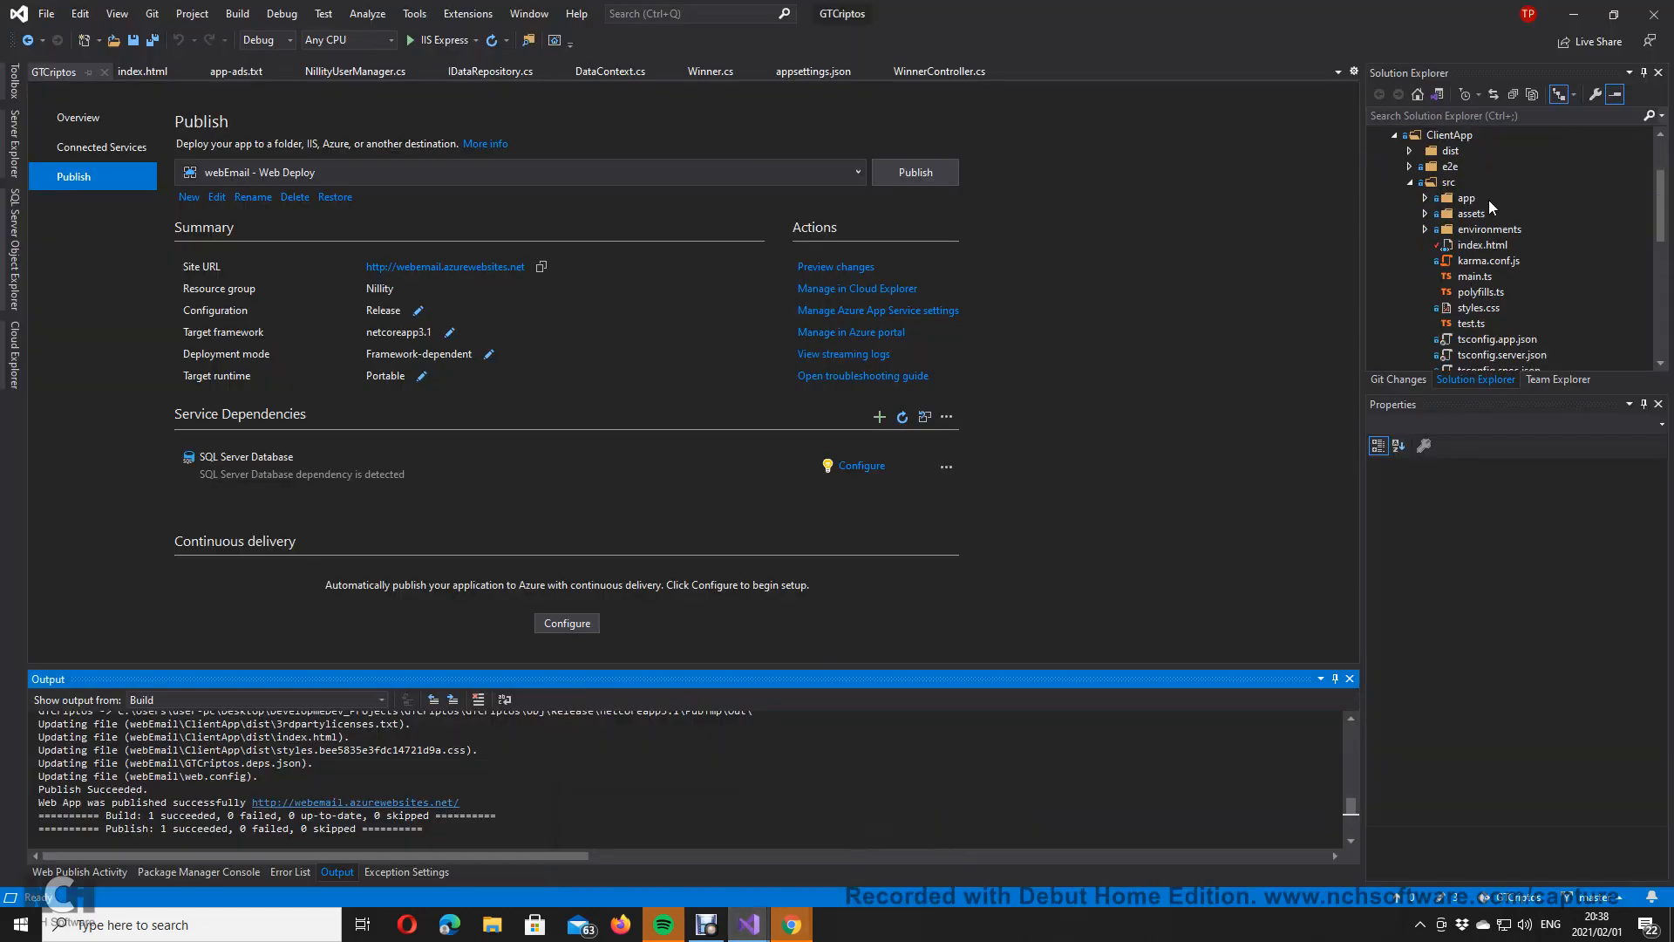
click(1424, 200)
click(1574, 14)
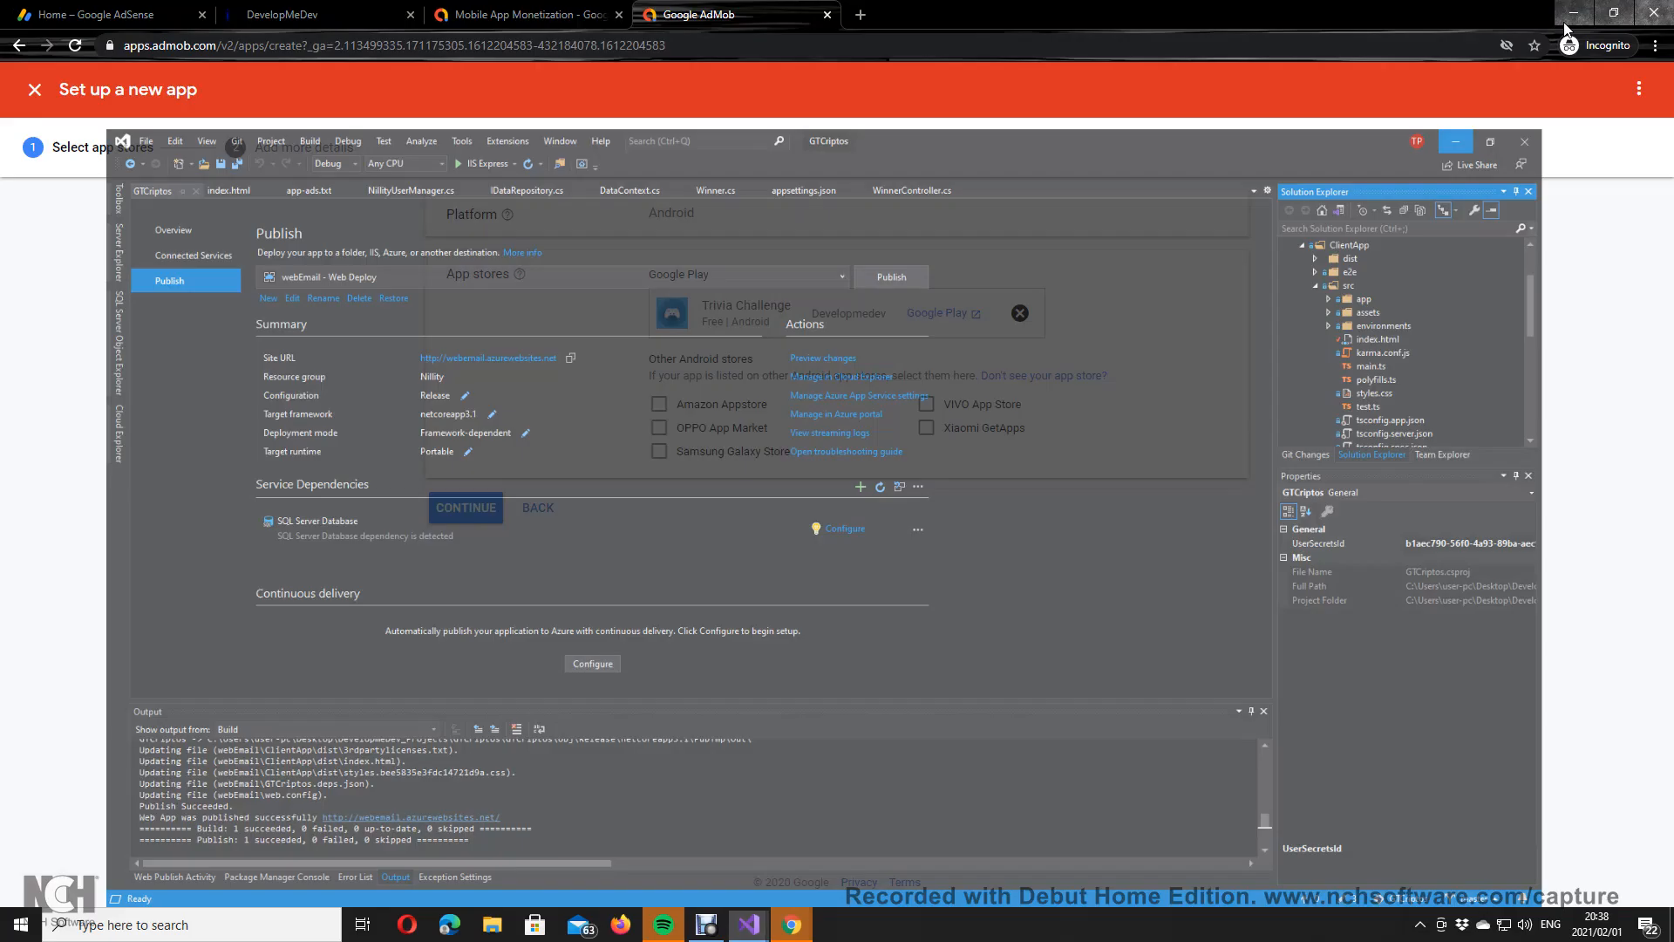
click(478, 509)
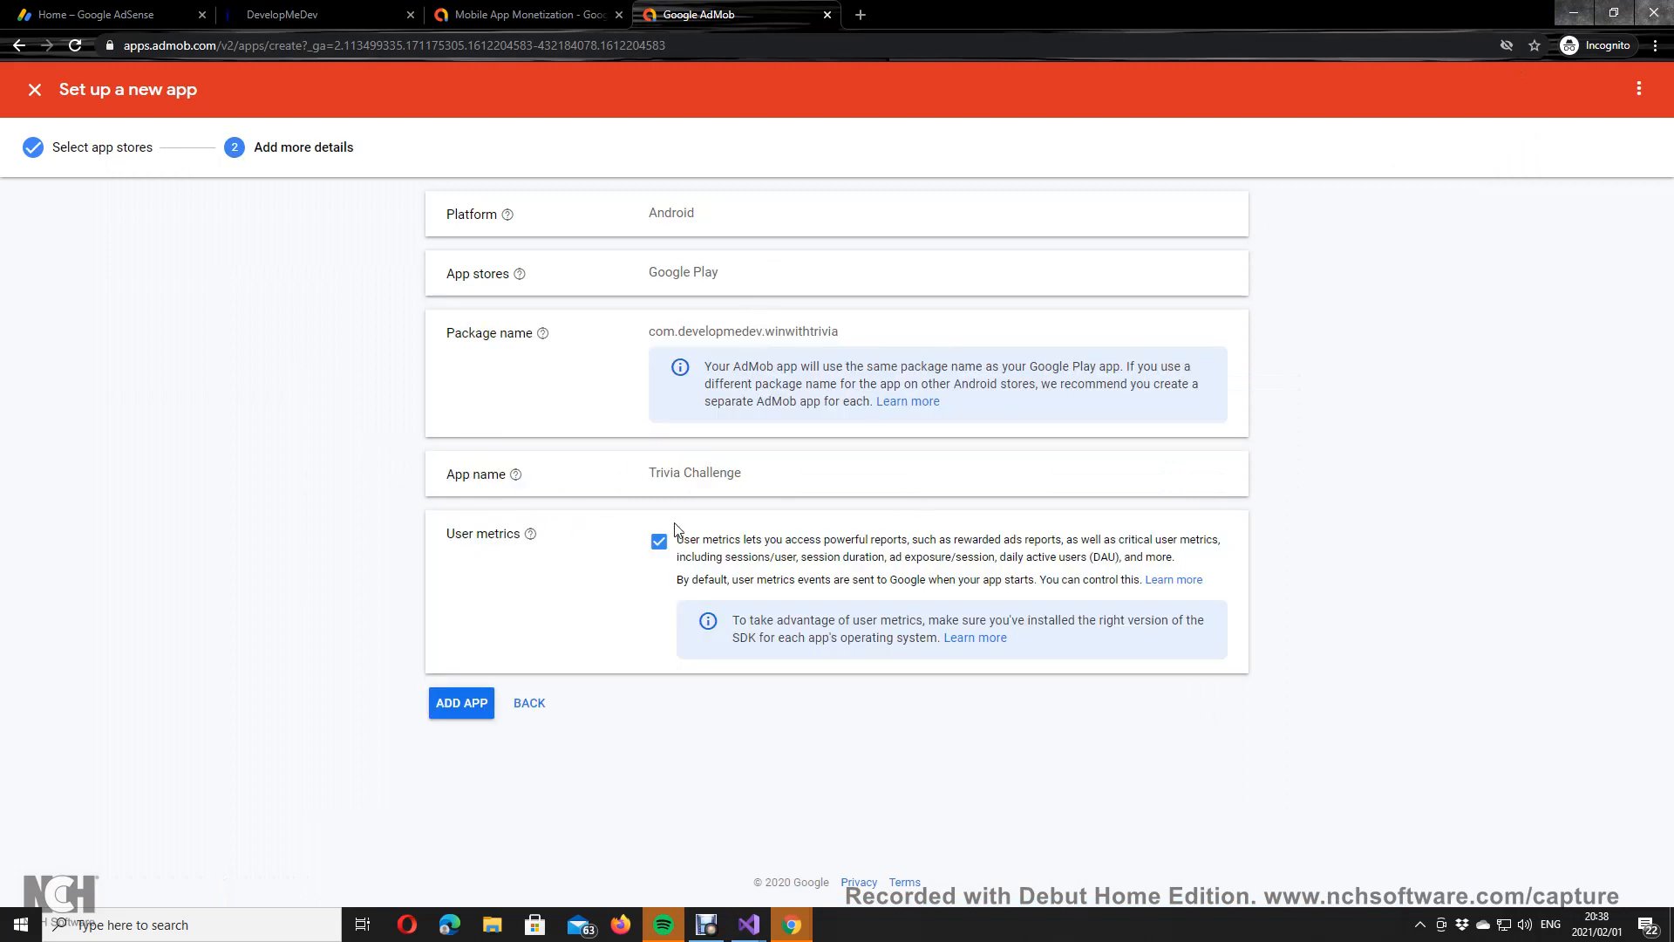
Step: Add the Trivia Challenge app and copy the app-ads.txt code snippet from the setup instructions
click(470, 702)
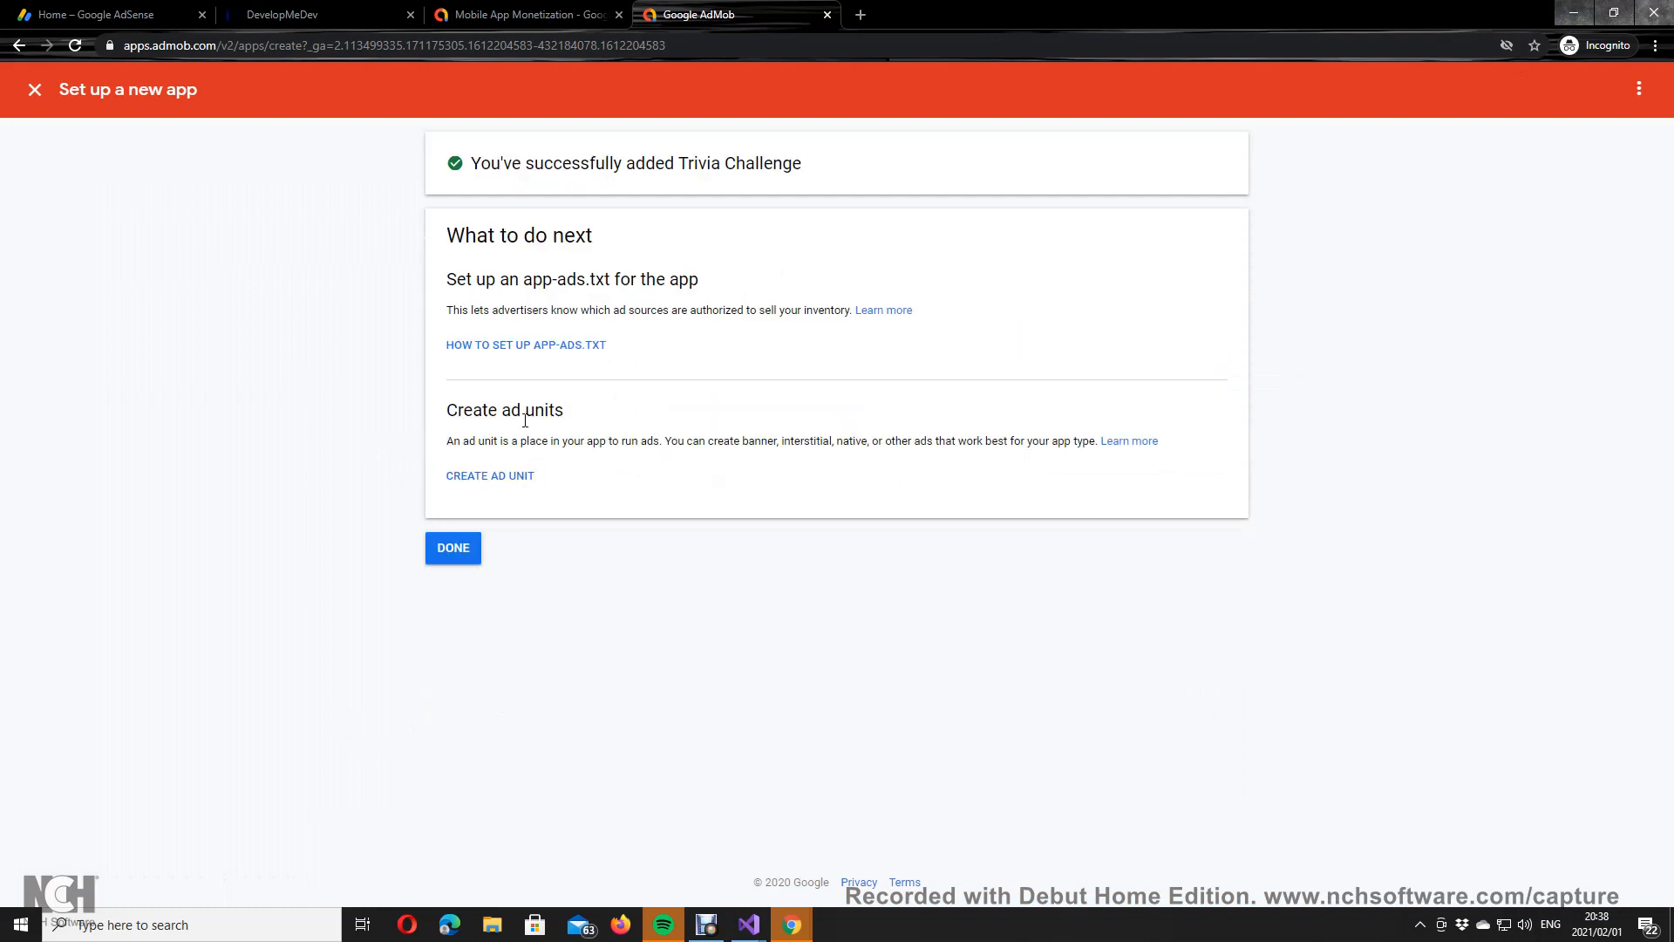
click(509, 350)
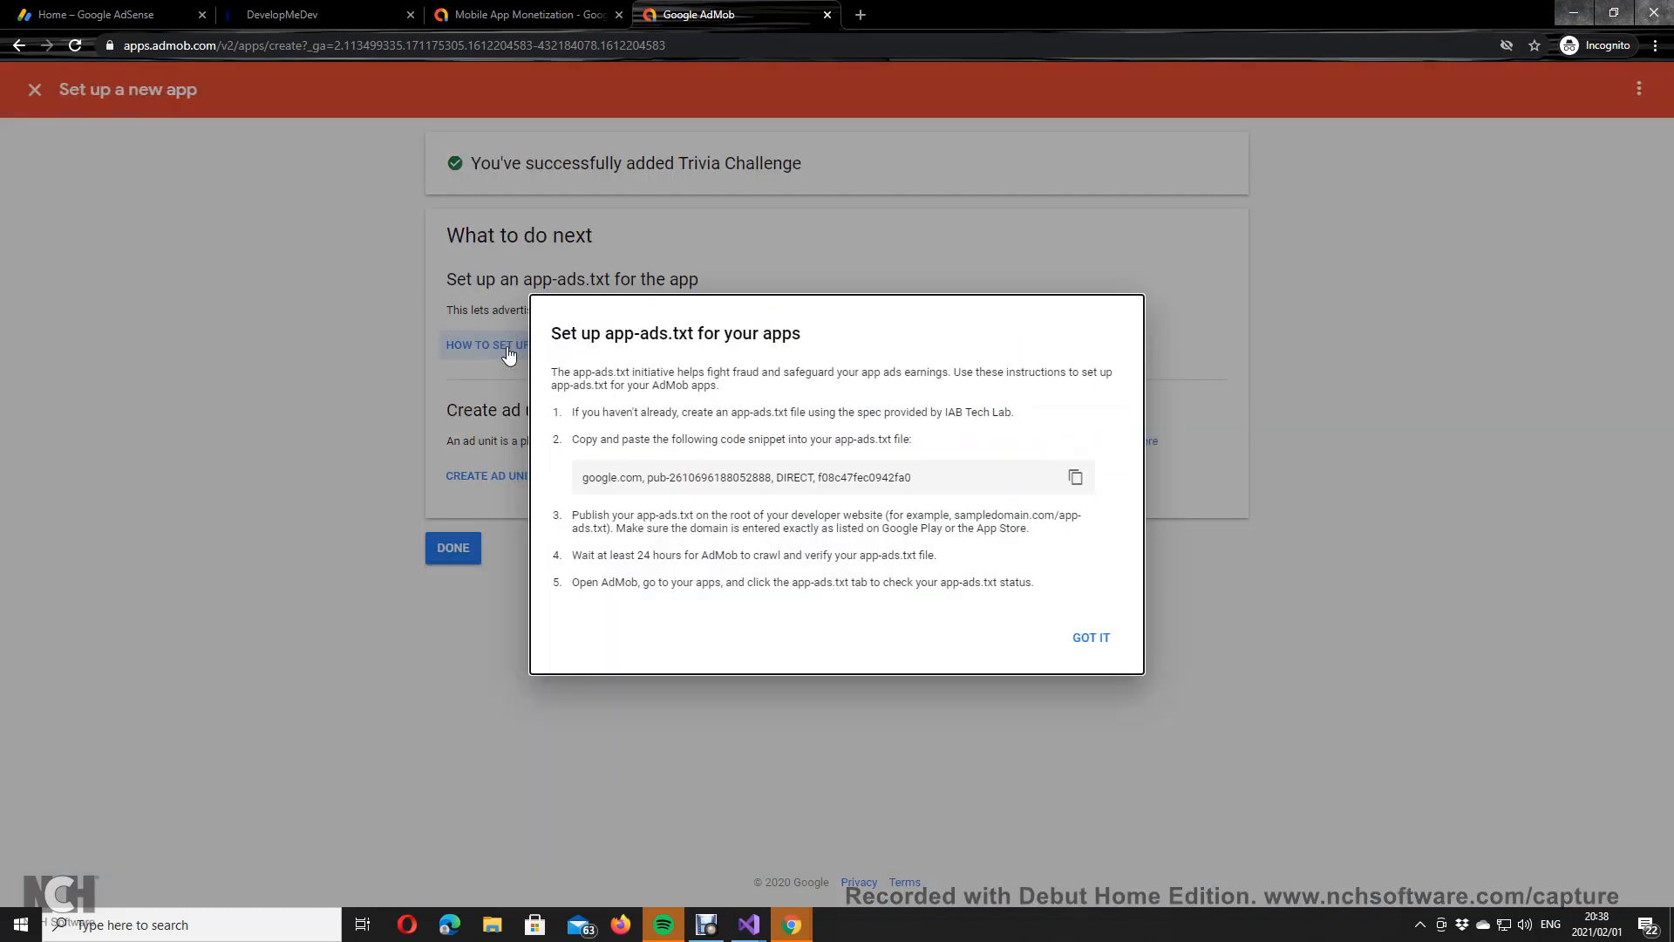
triple_click(669, 473)
right_click(682, 471)
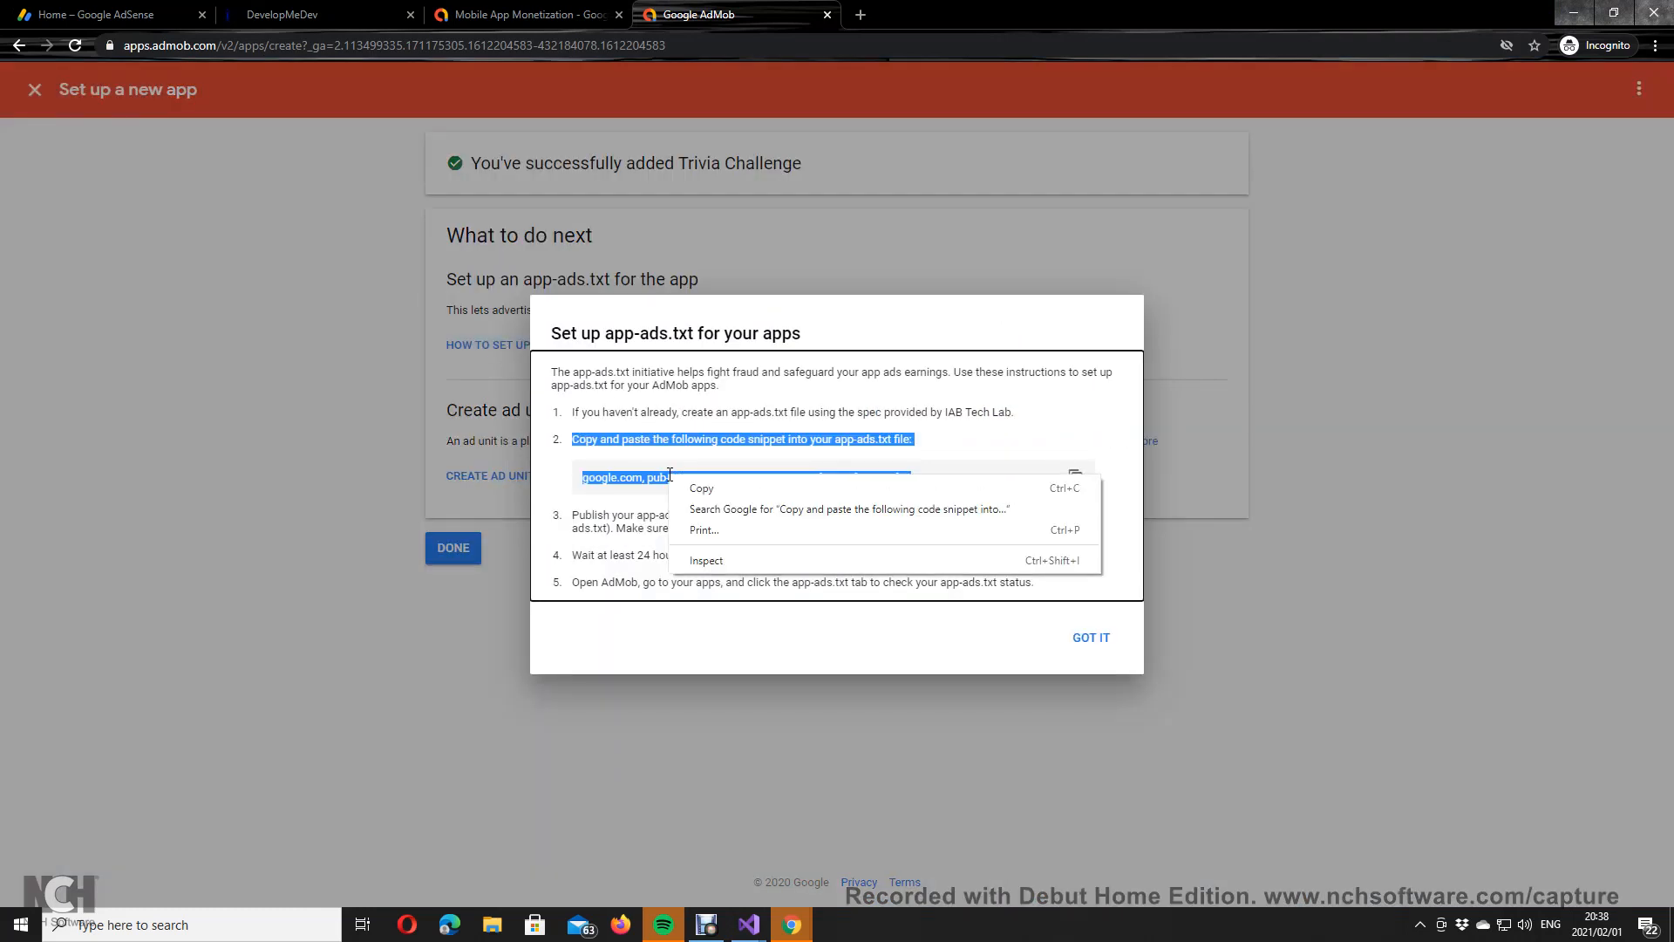
click(702, 482)
click(622, 482)
triple_click(622, 482)
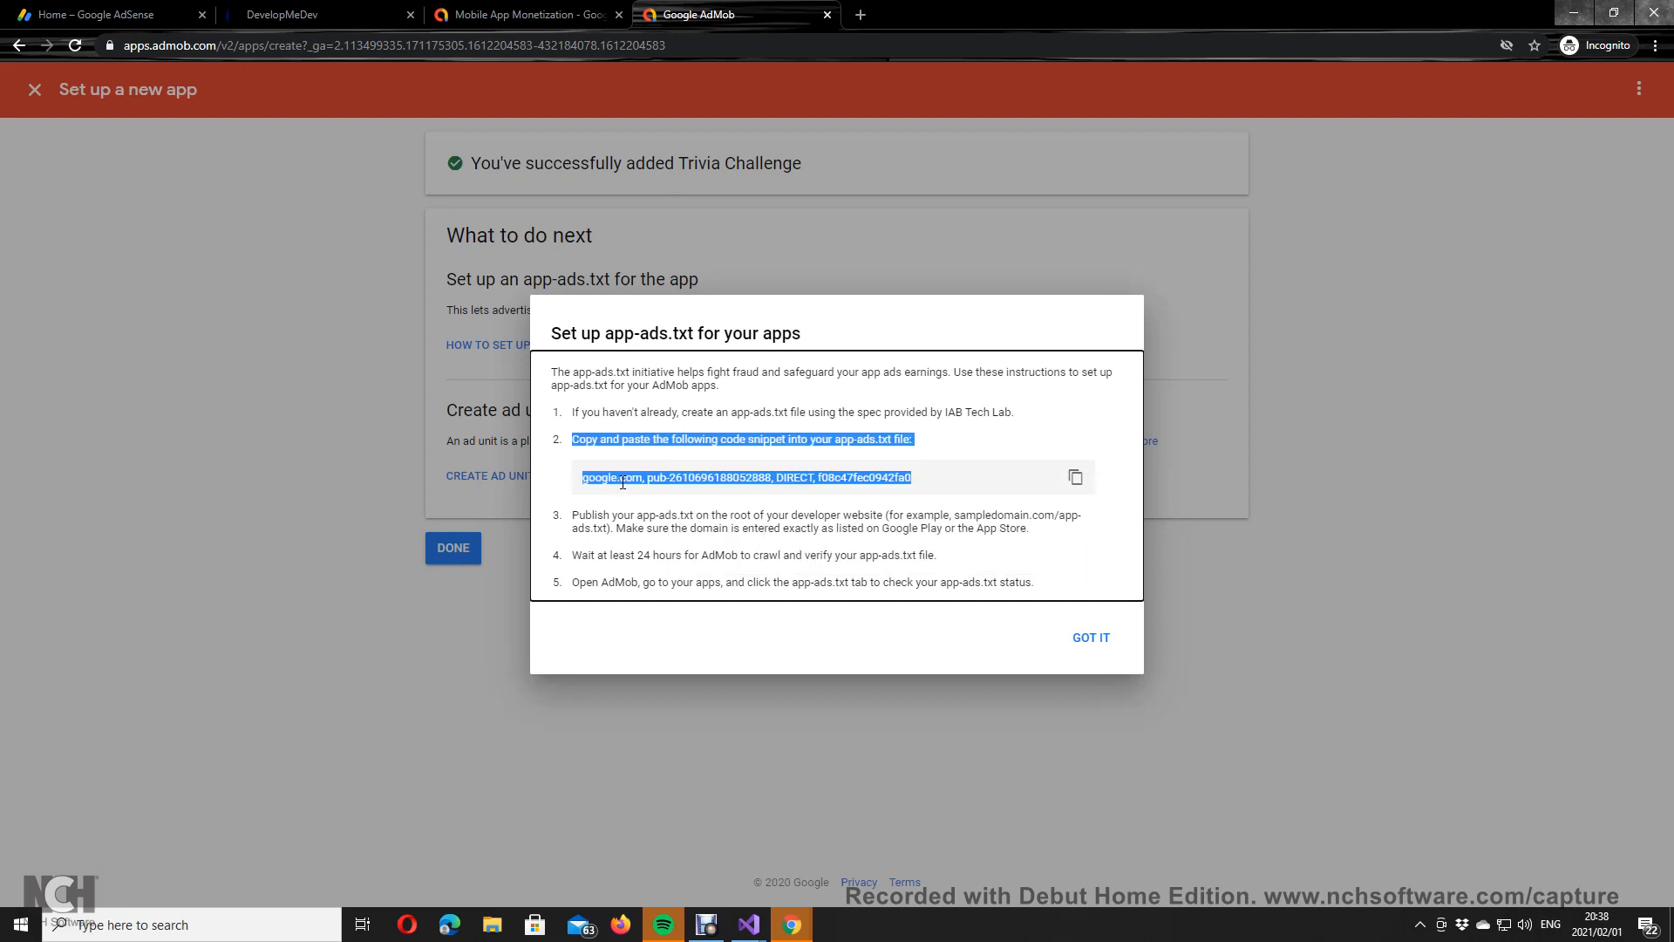
triple_click(639, 481)
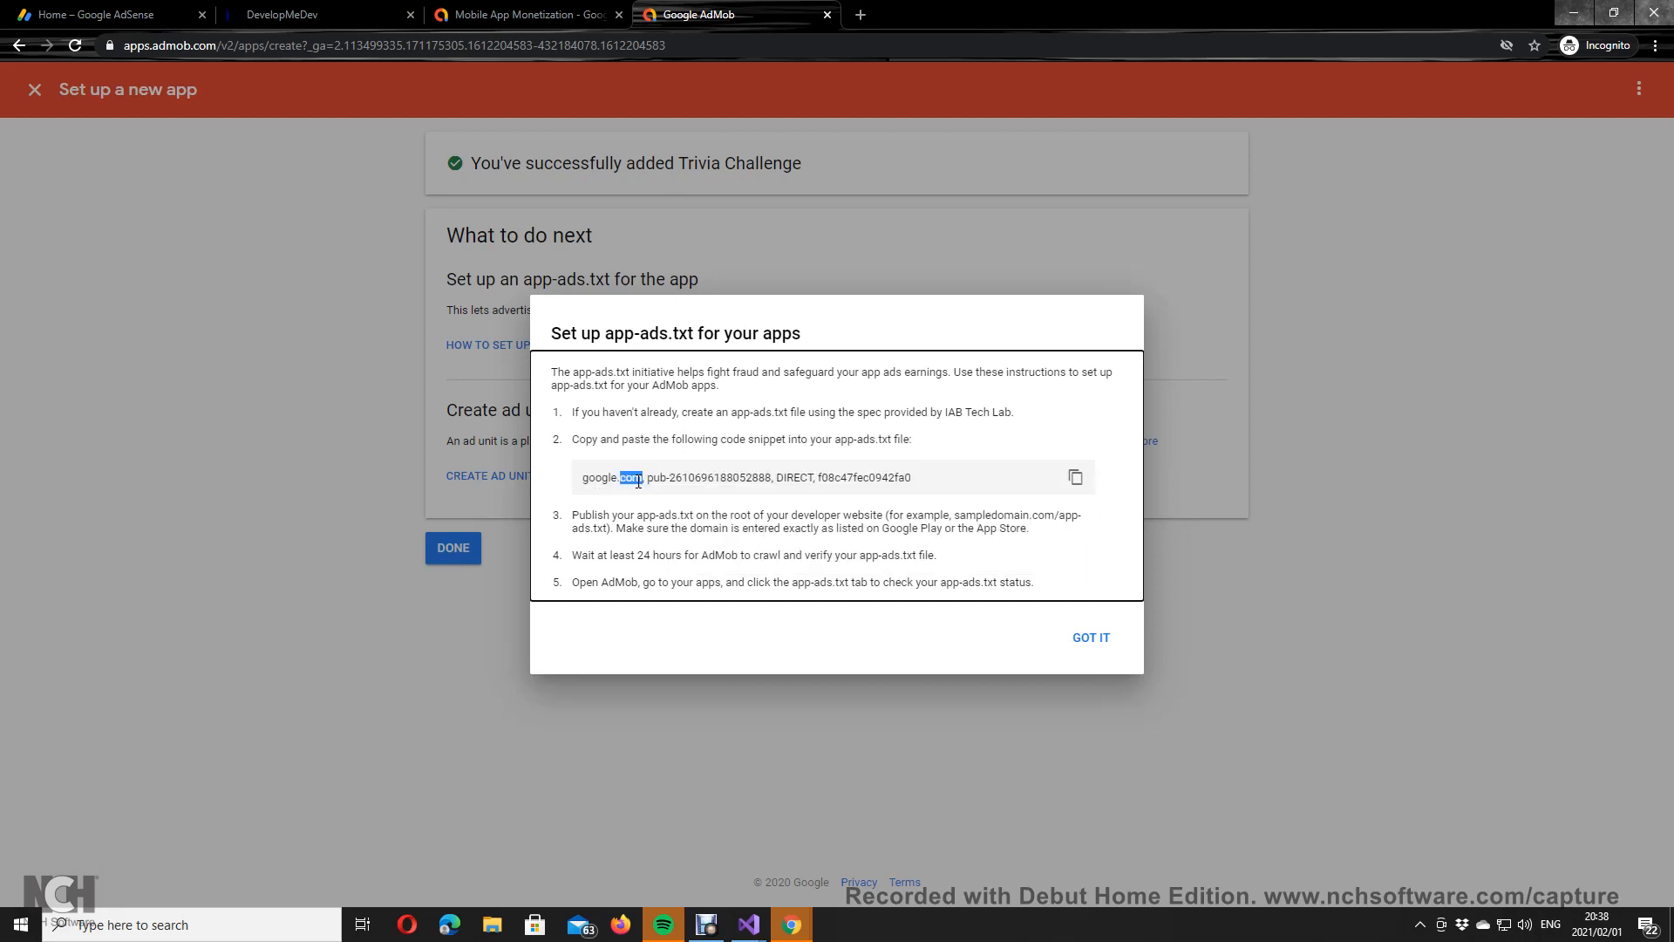
click(1075, 477)
Step: Paste the AdMob snippet over the line in GTCriptos's wwwroot/app-ads.txt and save it
mouse_move(752, 920)
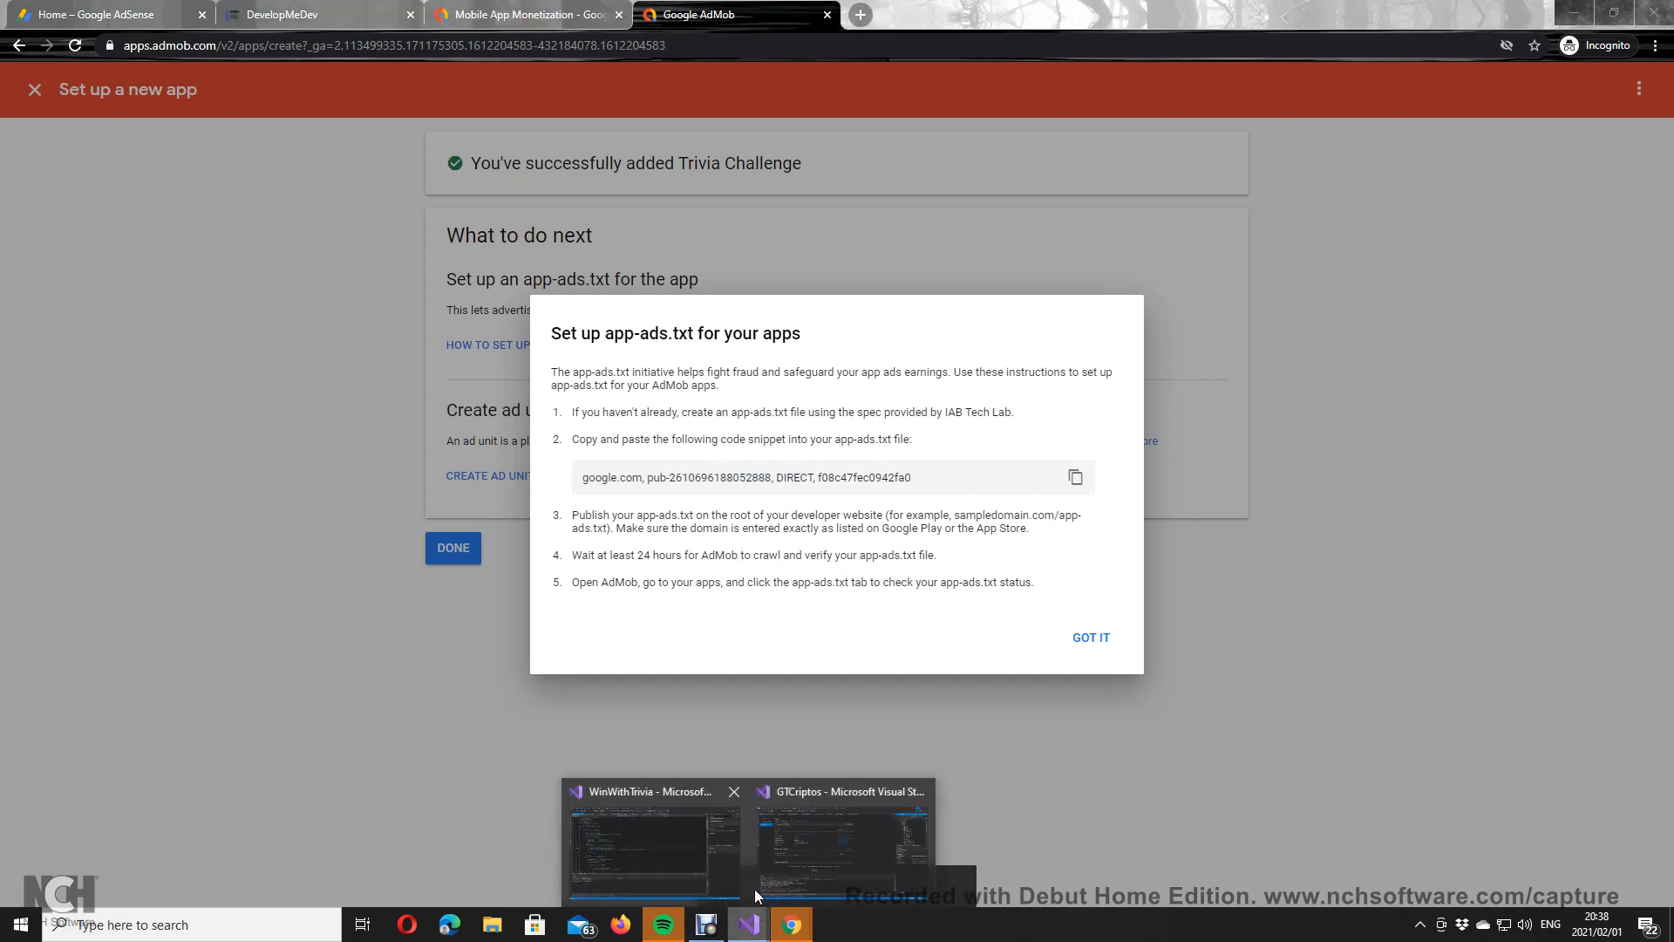
click(802, 811)
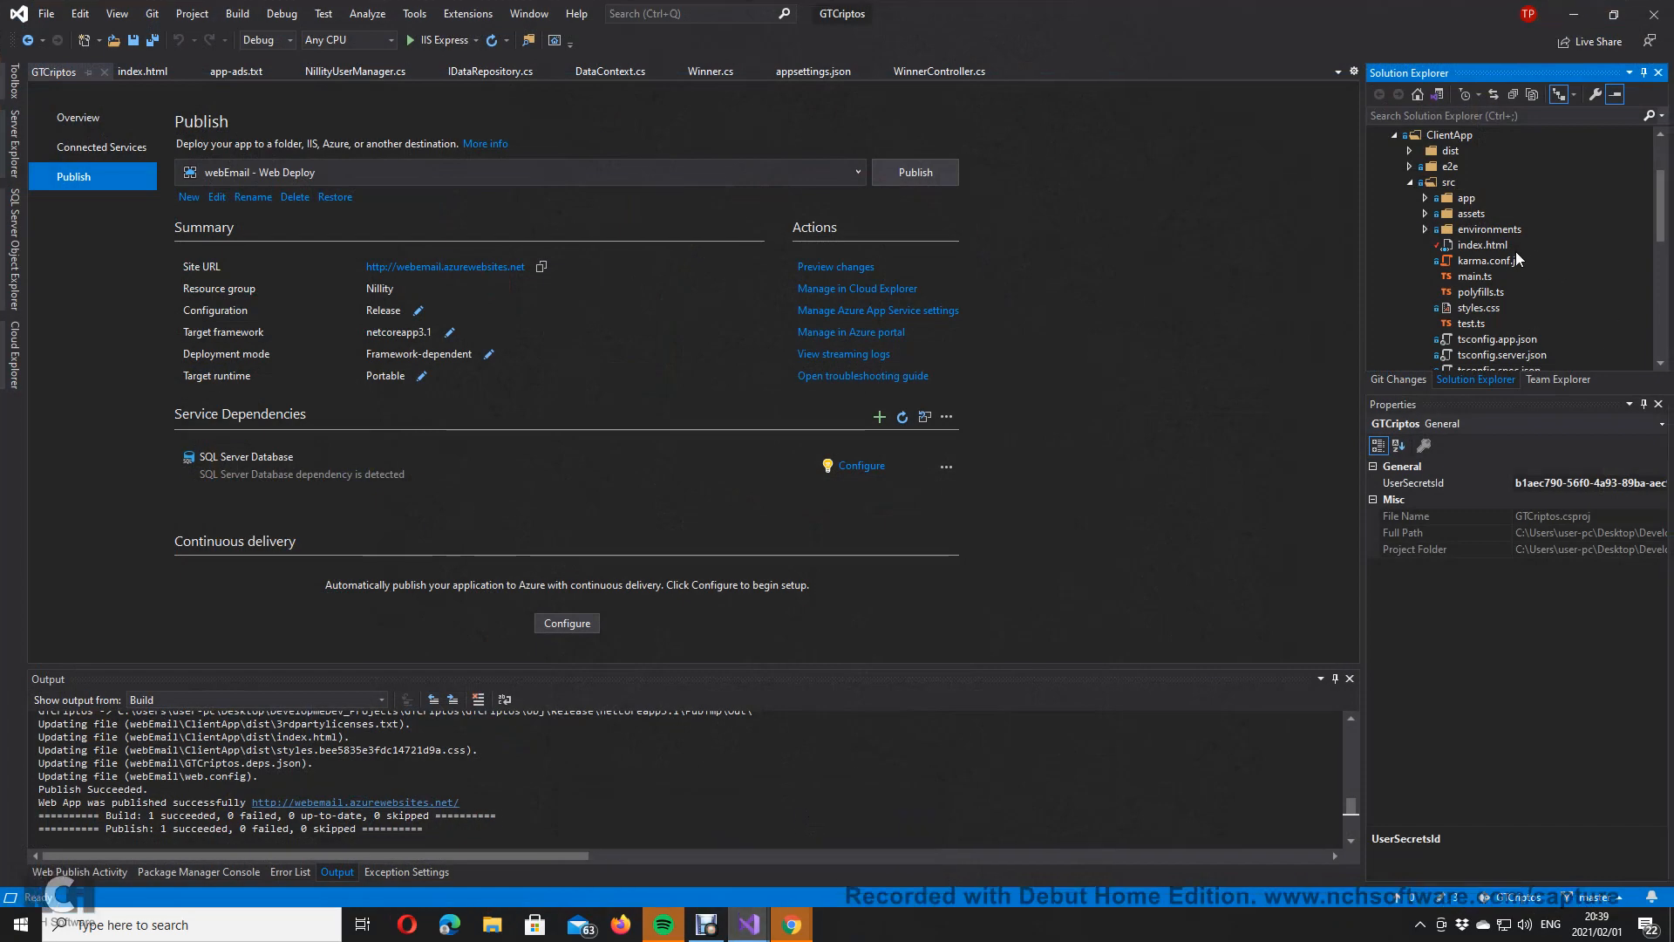
scroll(1513, 255, up, 2)
click(1395, 212)
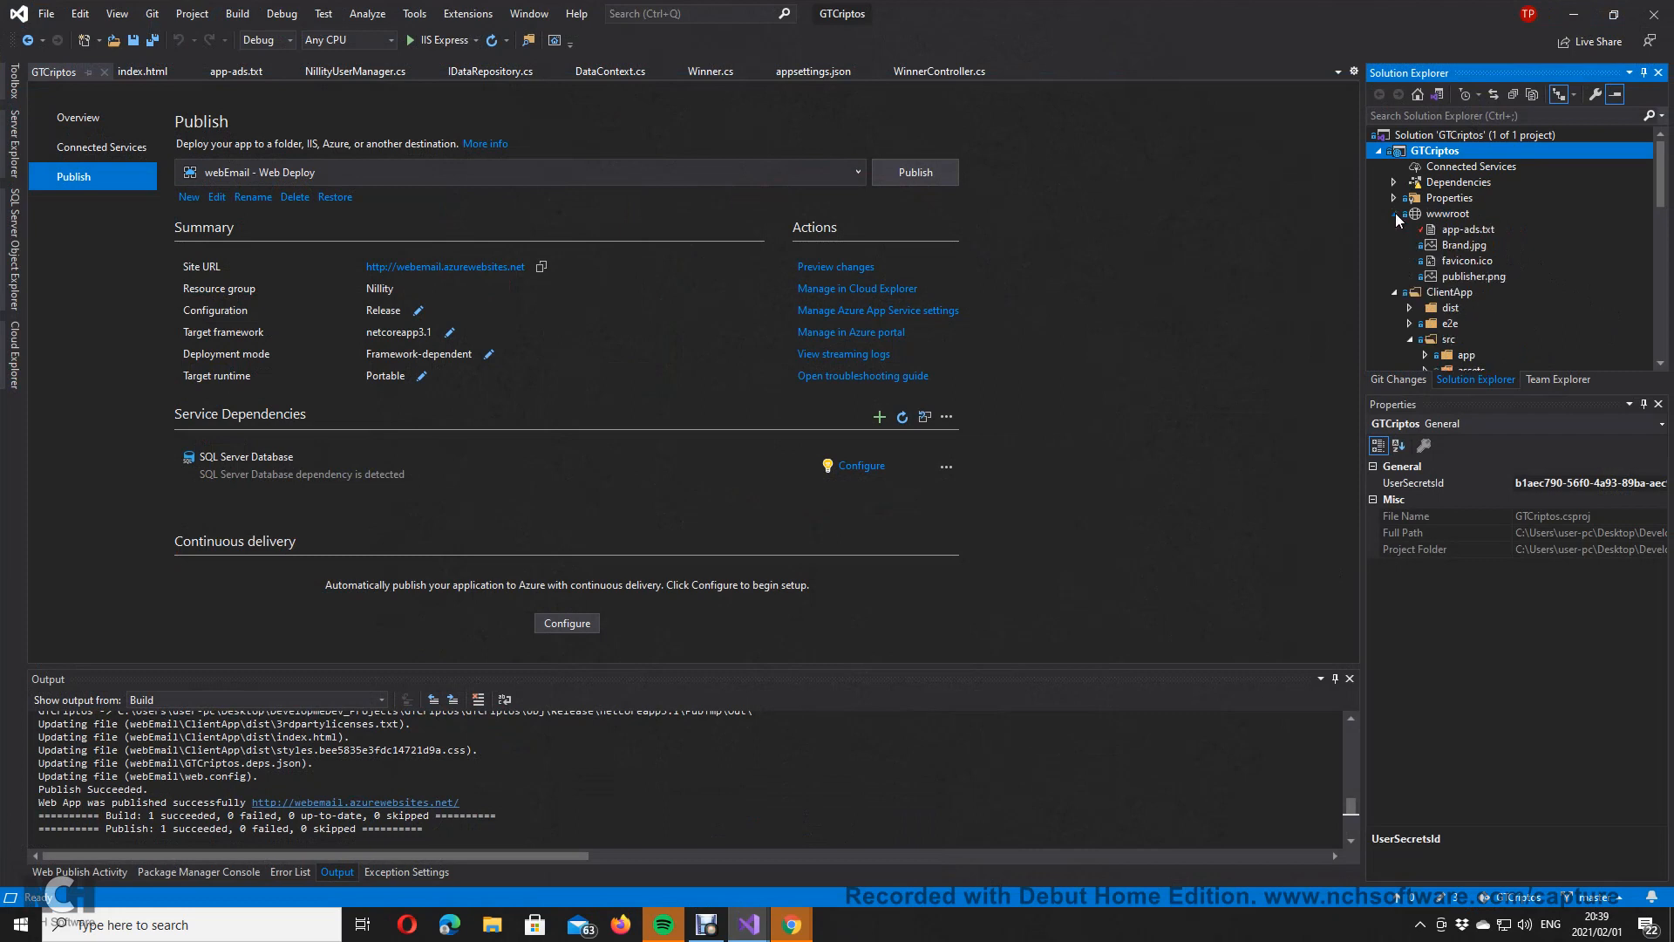
double_click(1466, 229)
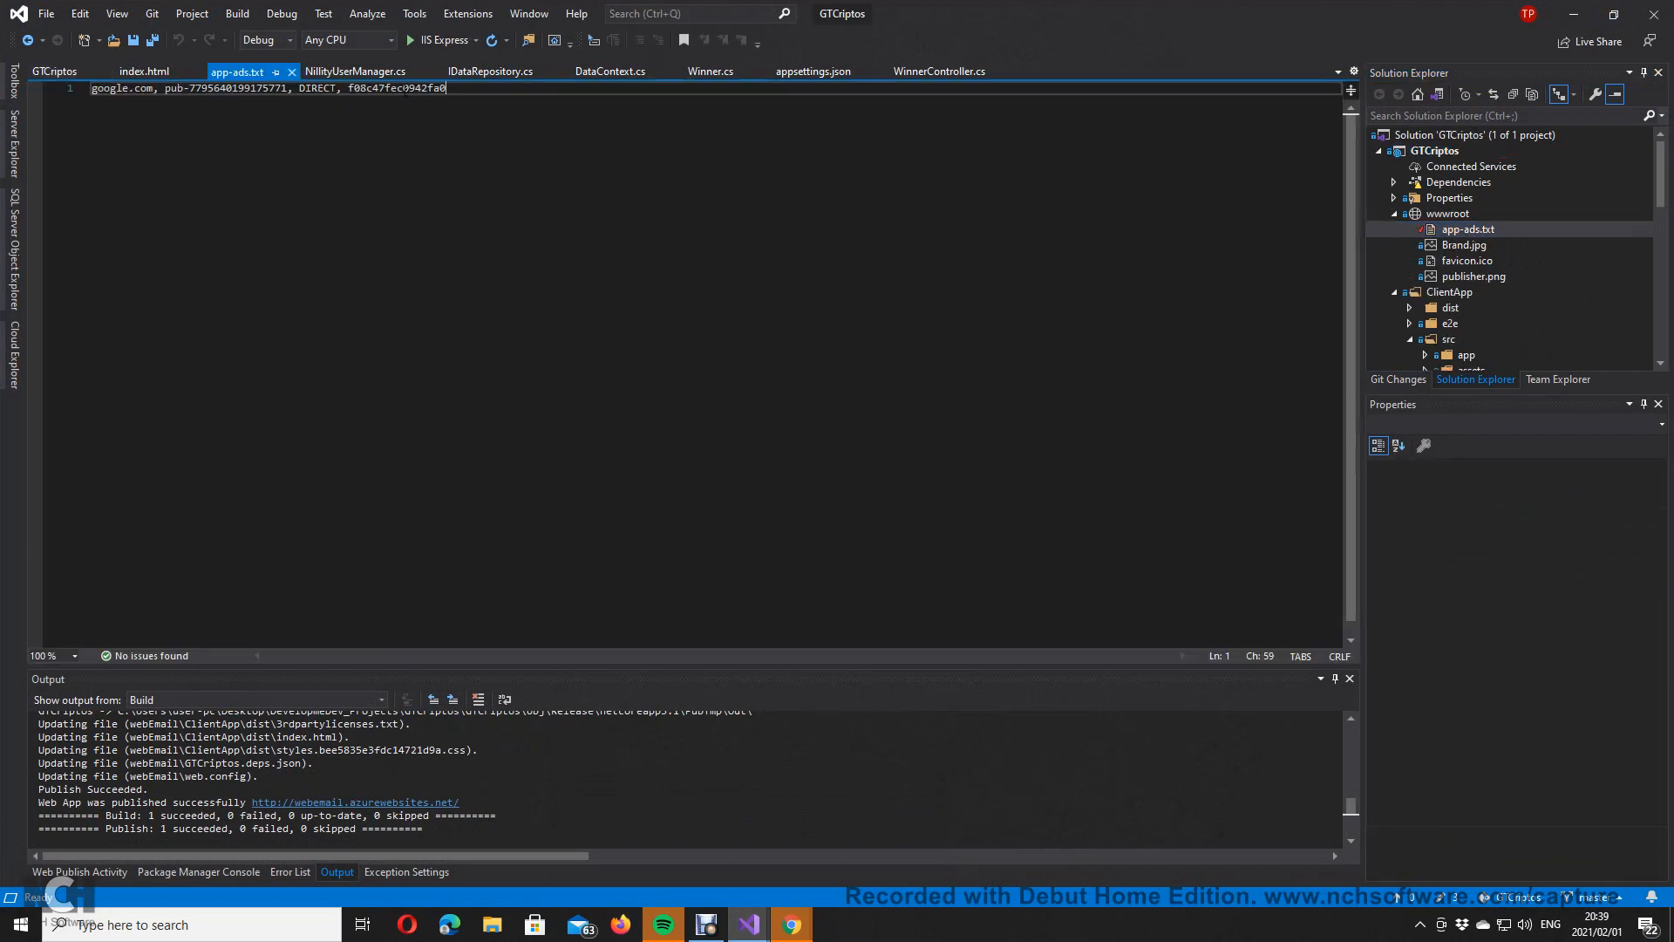
key(shift+Home)
key(ctrl+v)
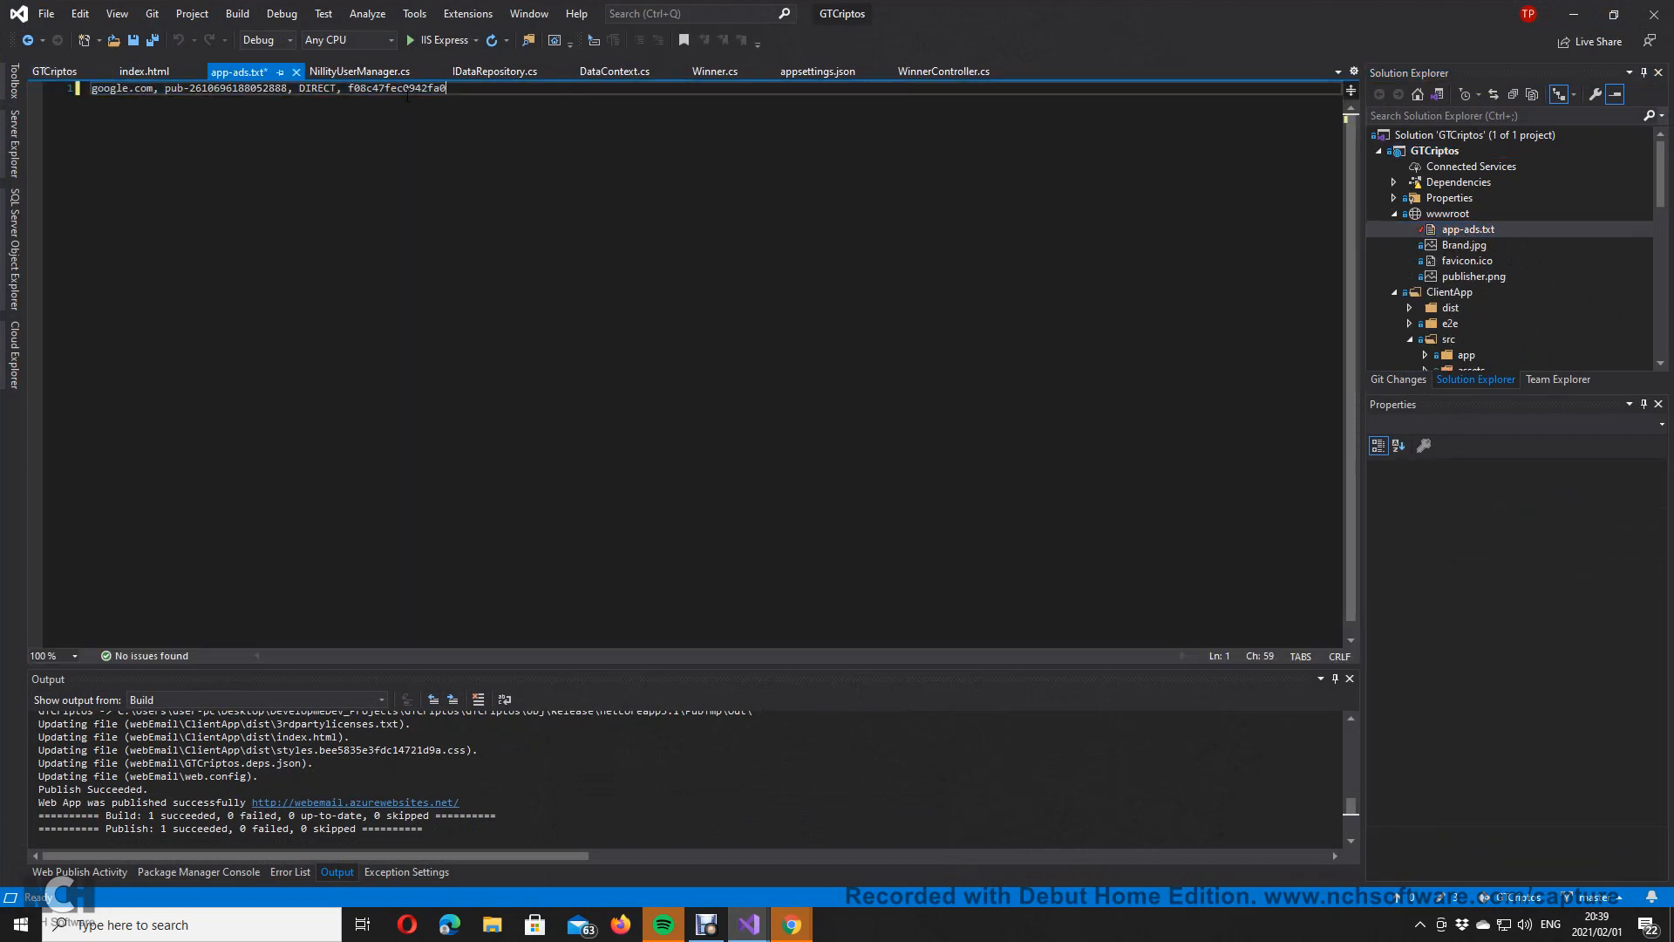
click(154, 40)
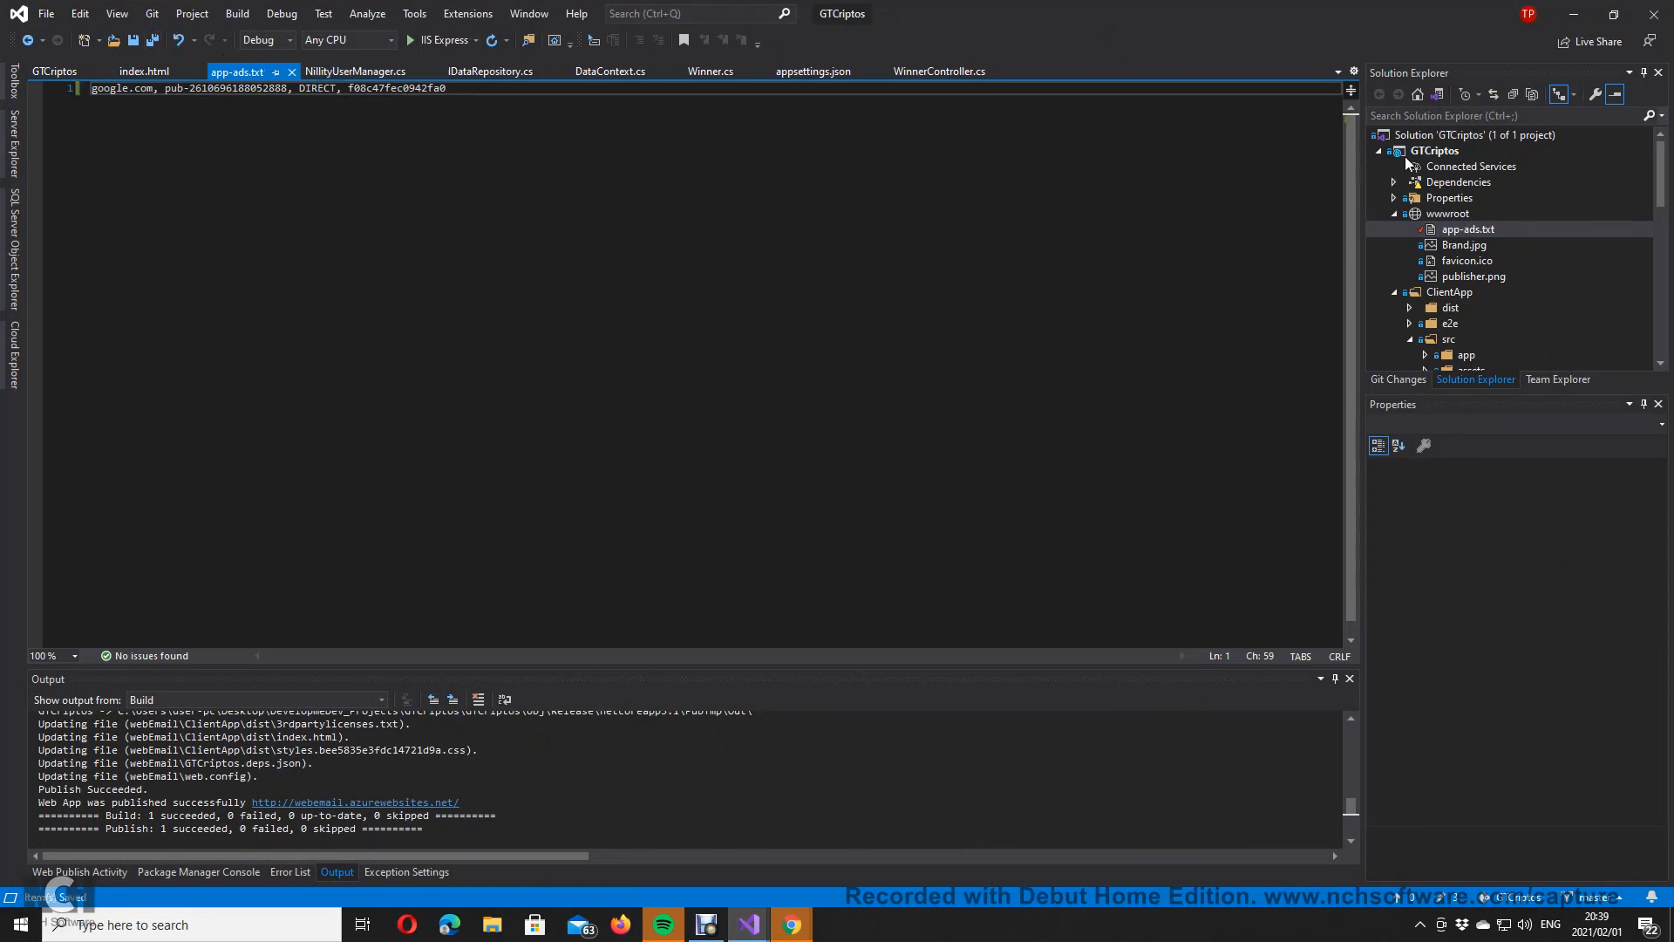
Step: Open the GTCriptos project's Publish settings, then return to the AdMob page
right_click(1440, 150)
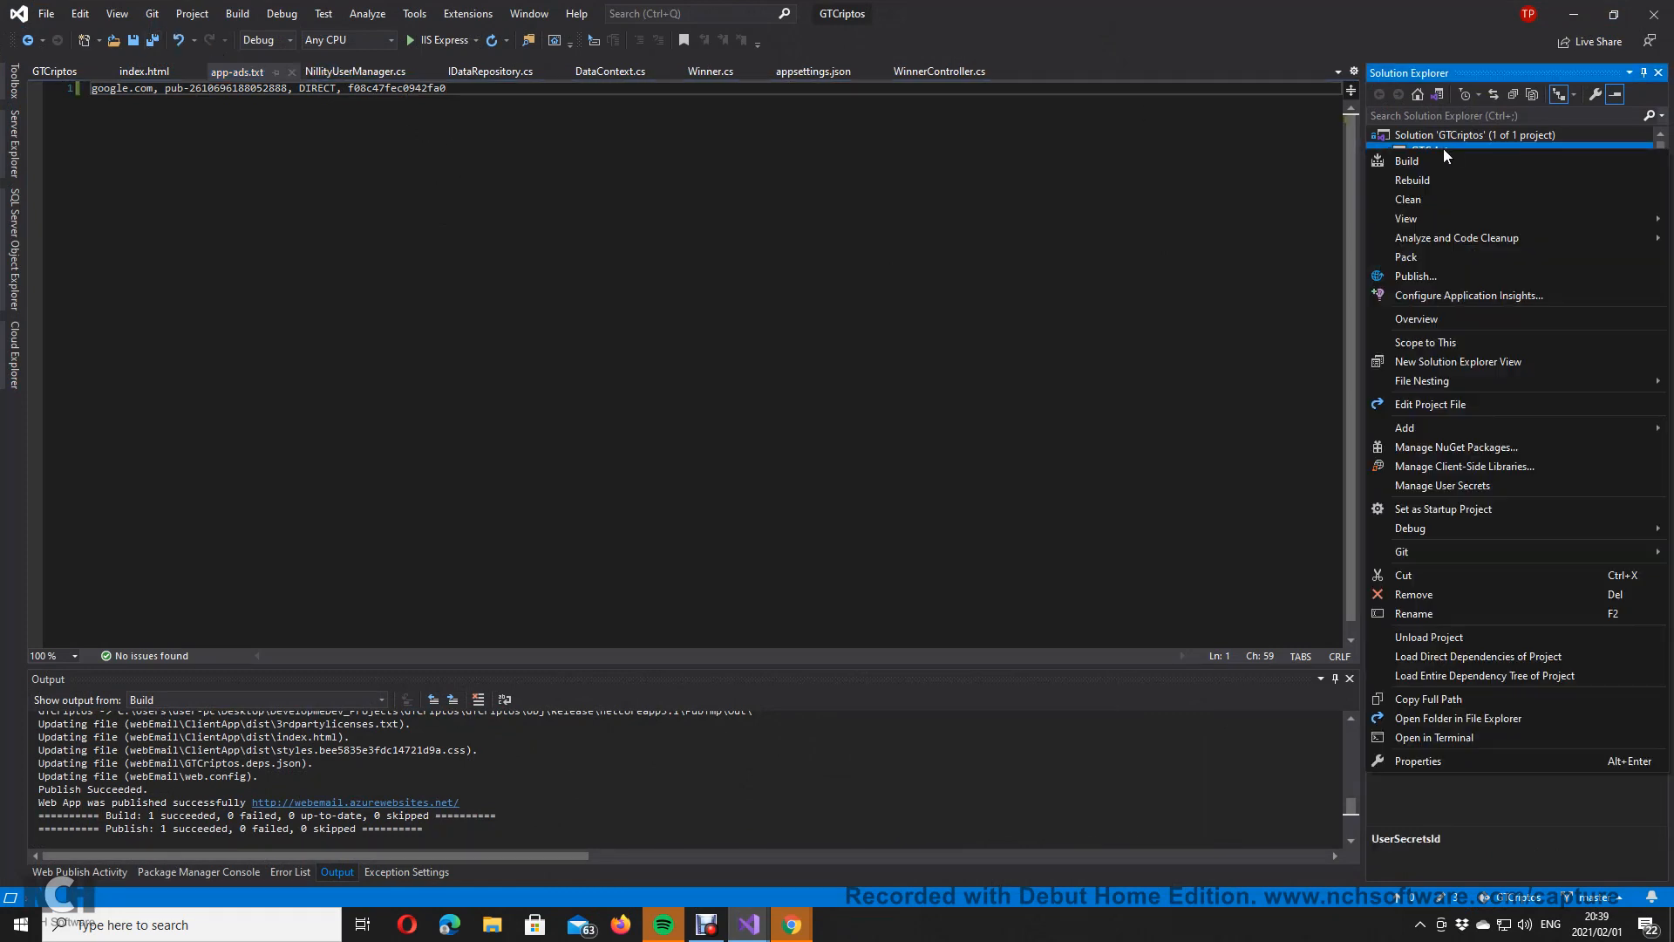
click(1457, 275)
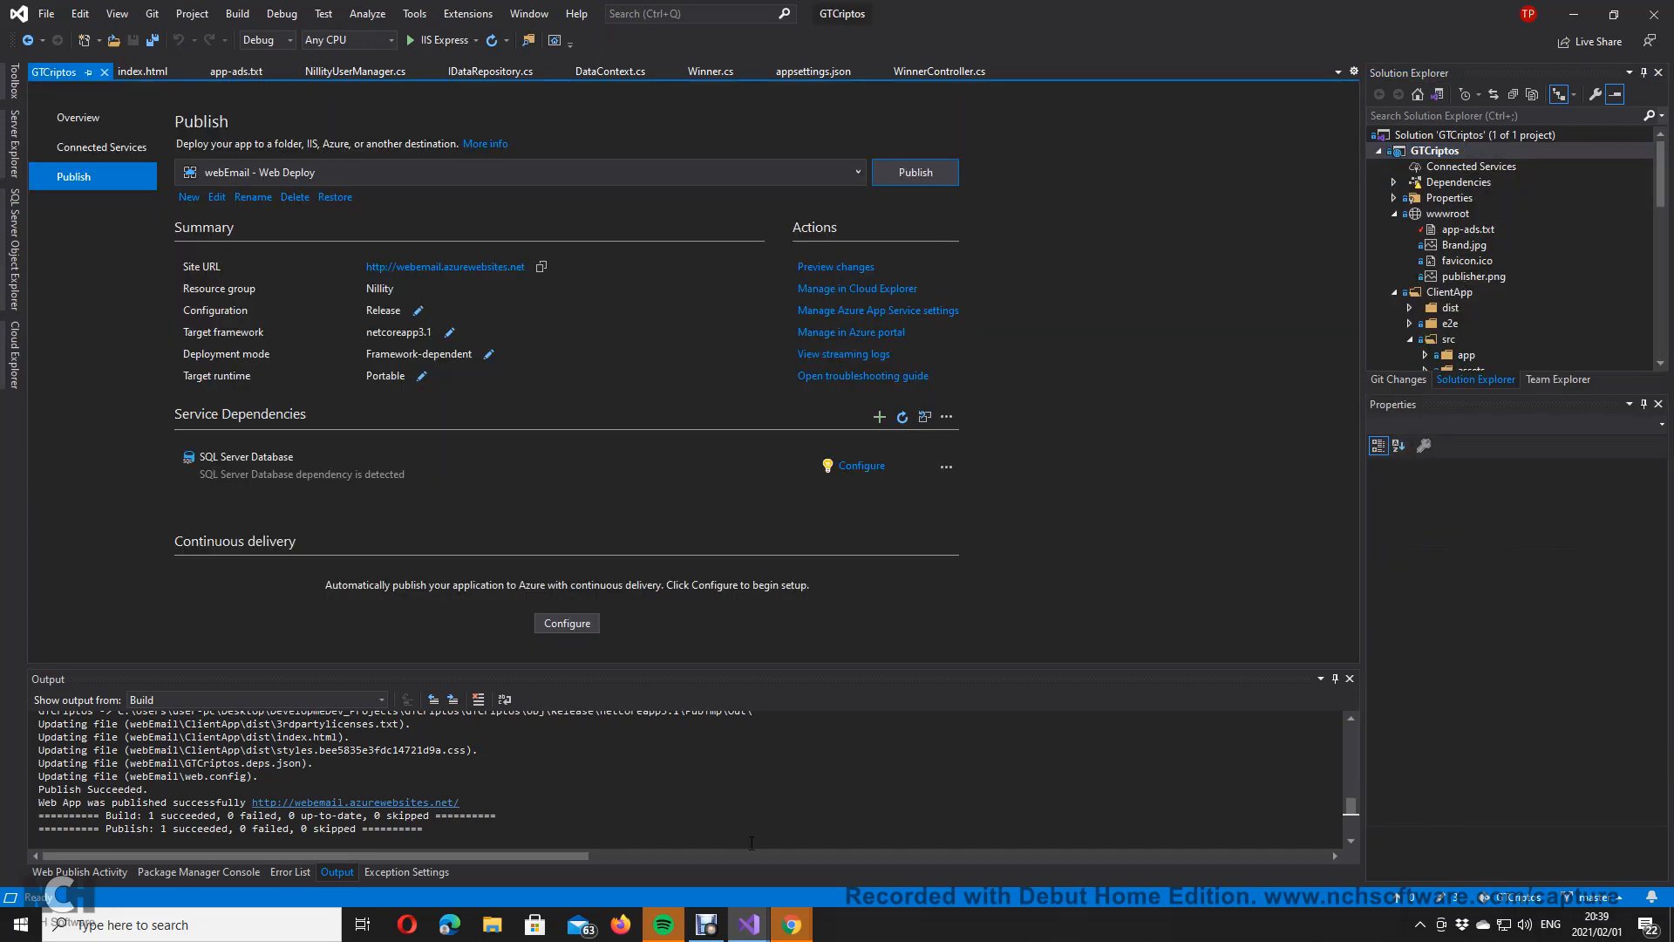
mouse_move(792, 924)
click(888, 808)
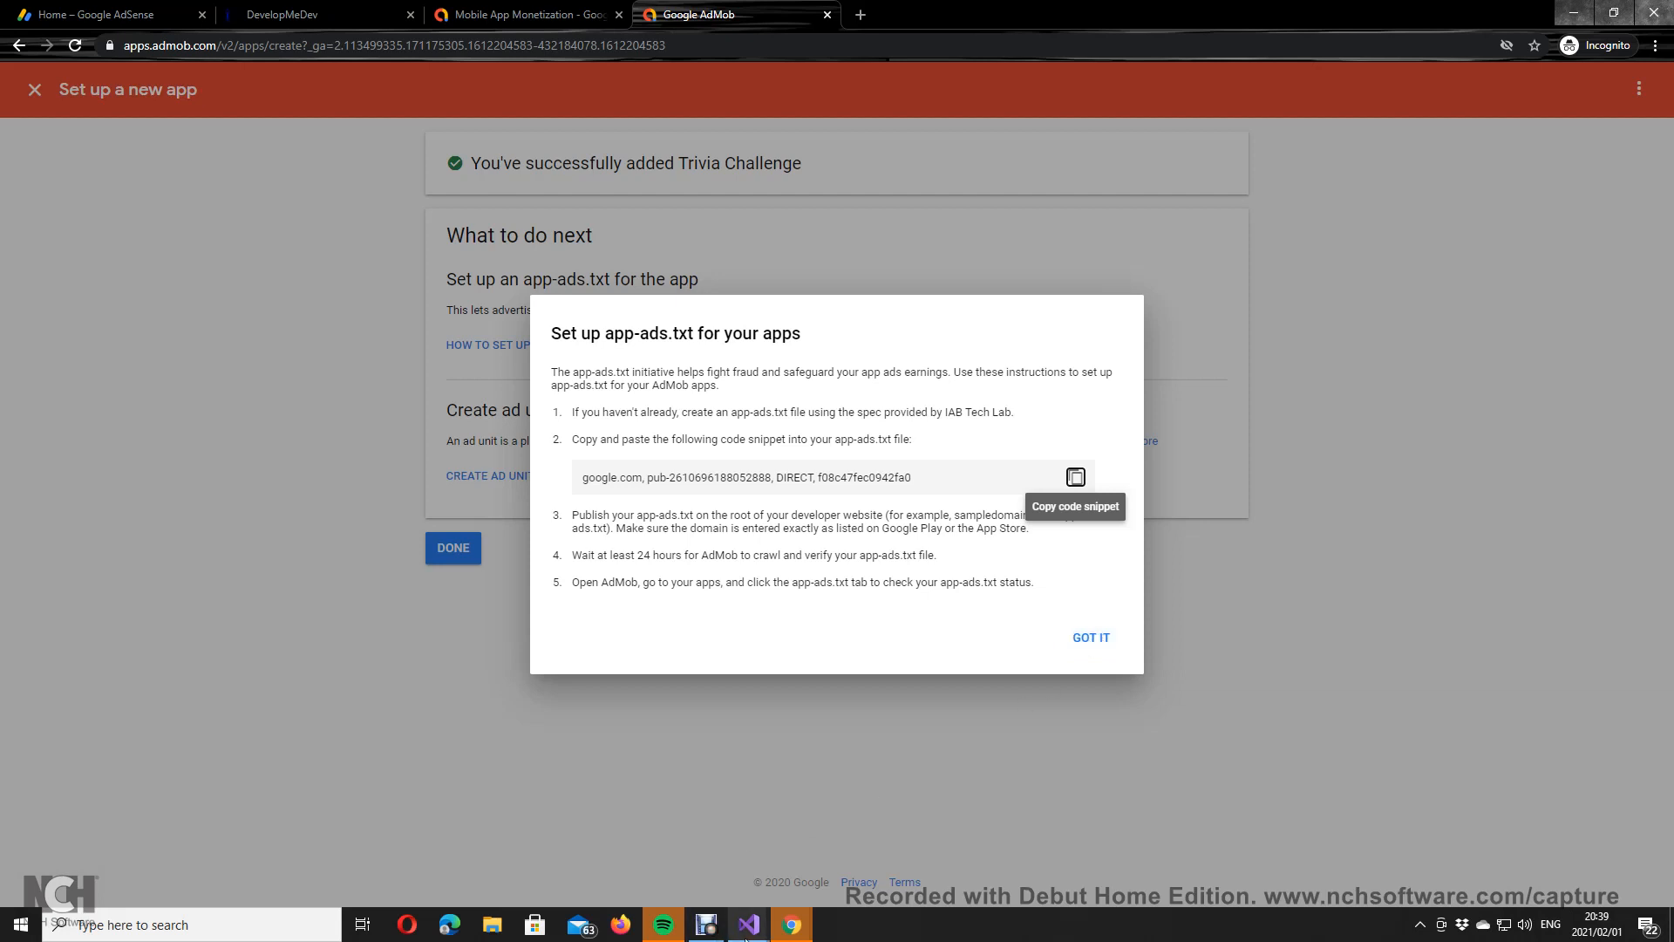
Step: Publish the GTCriptos site to Azure and view the live DevelopMeDev site at webemail.azurewebsites.net
mouse_move(748, 925)
mouse_move(886, 814)
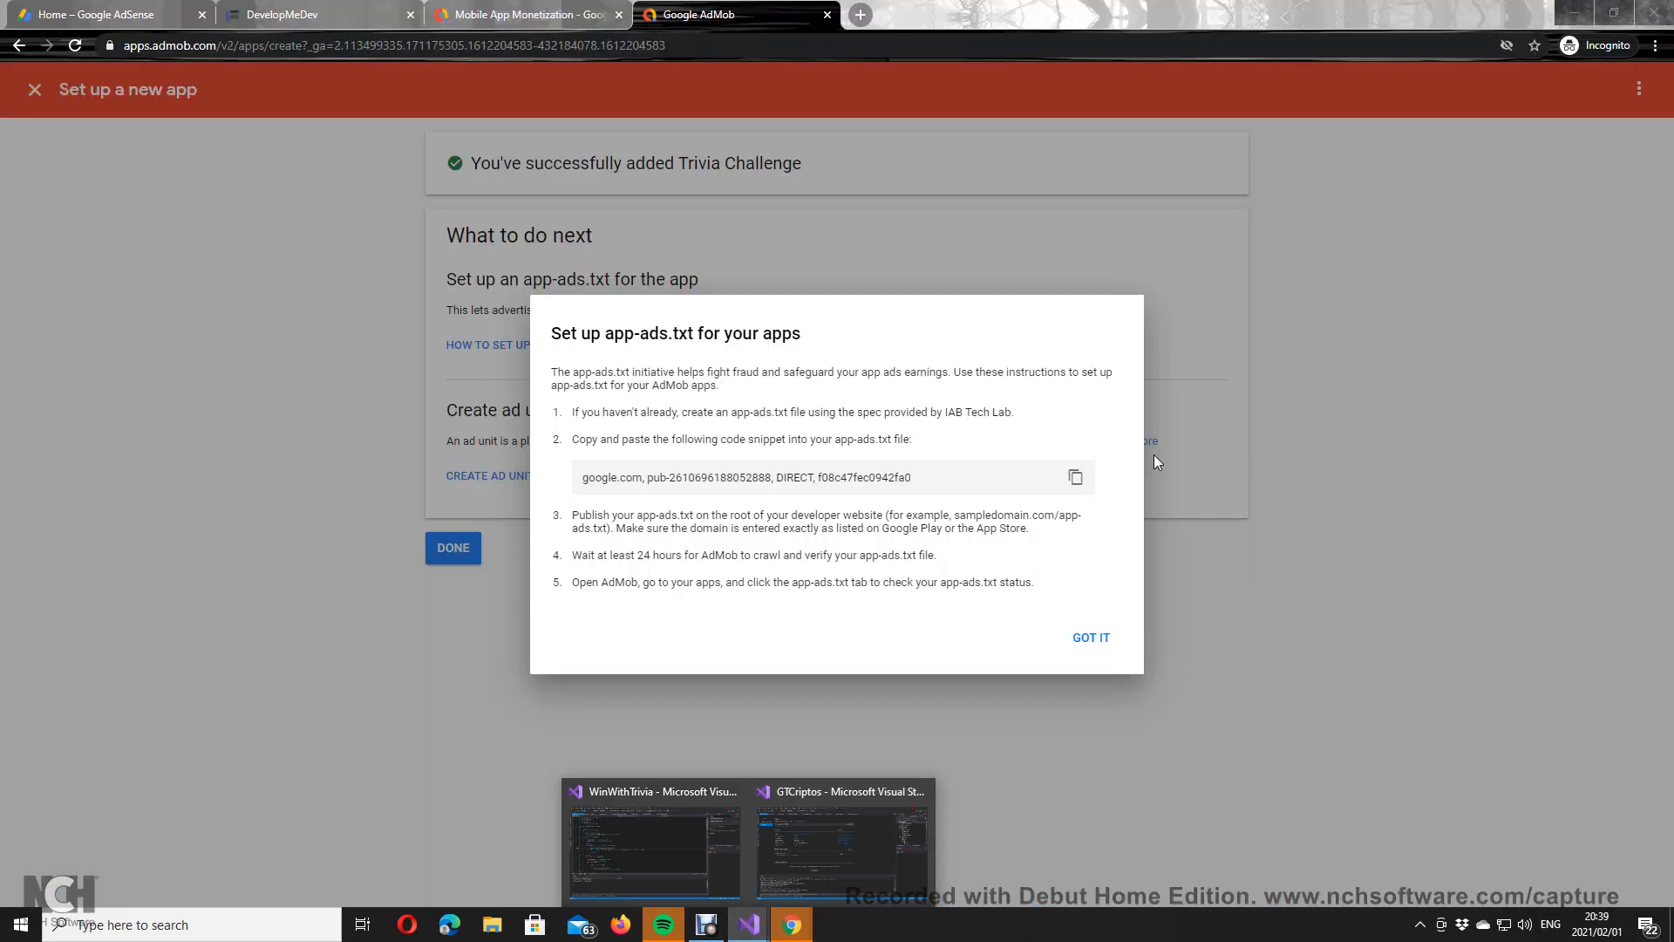
click(840, 859)
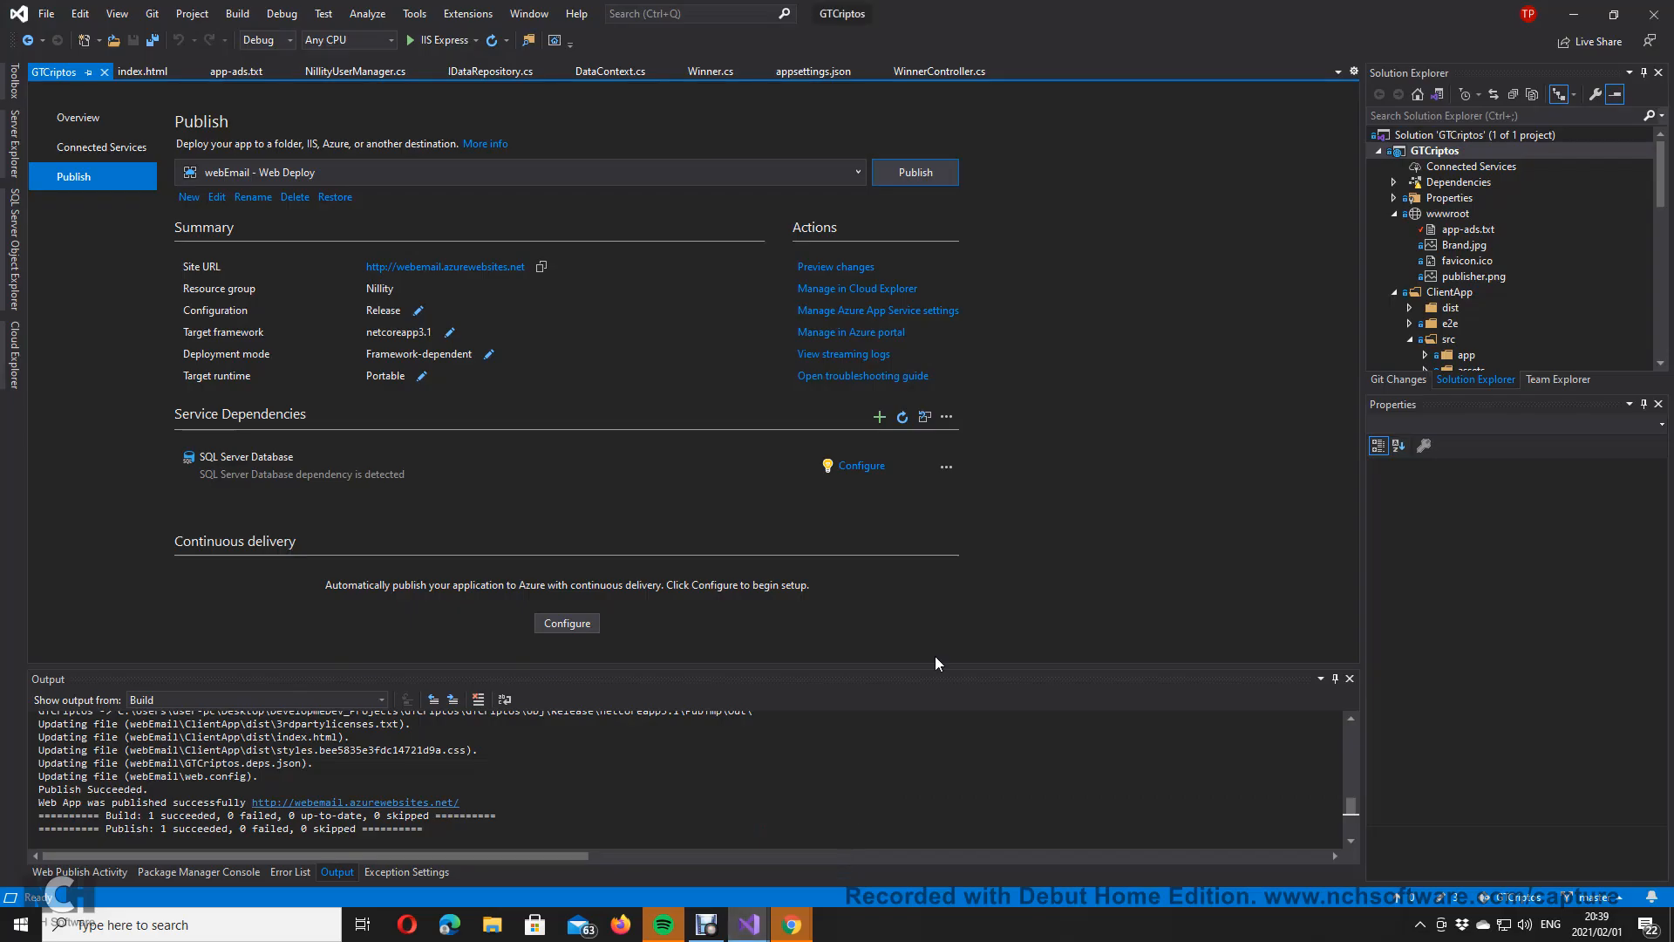
click(949, 178)
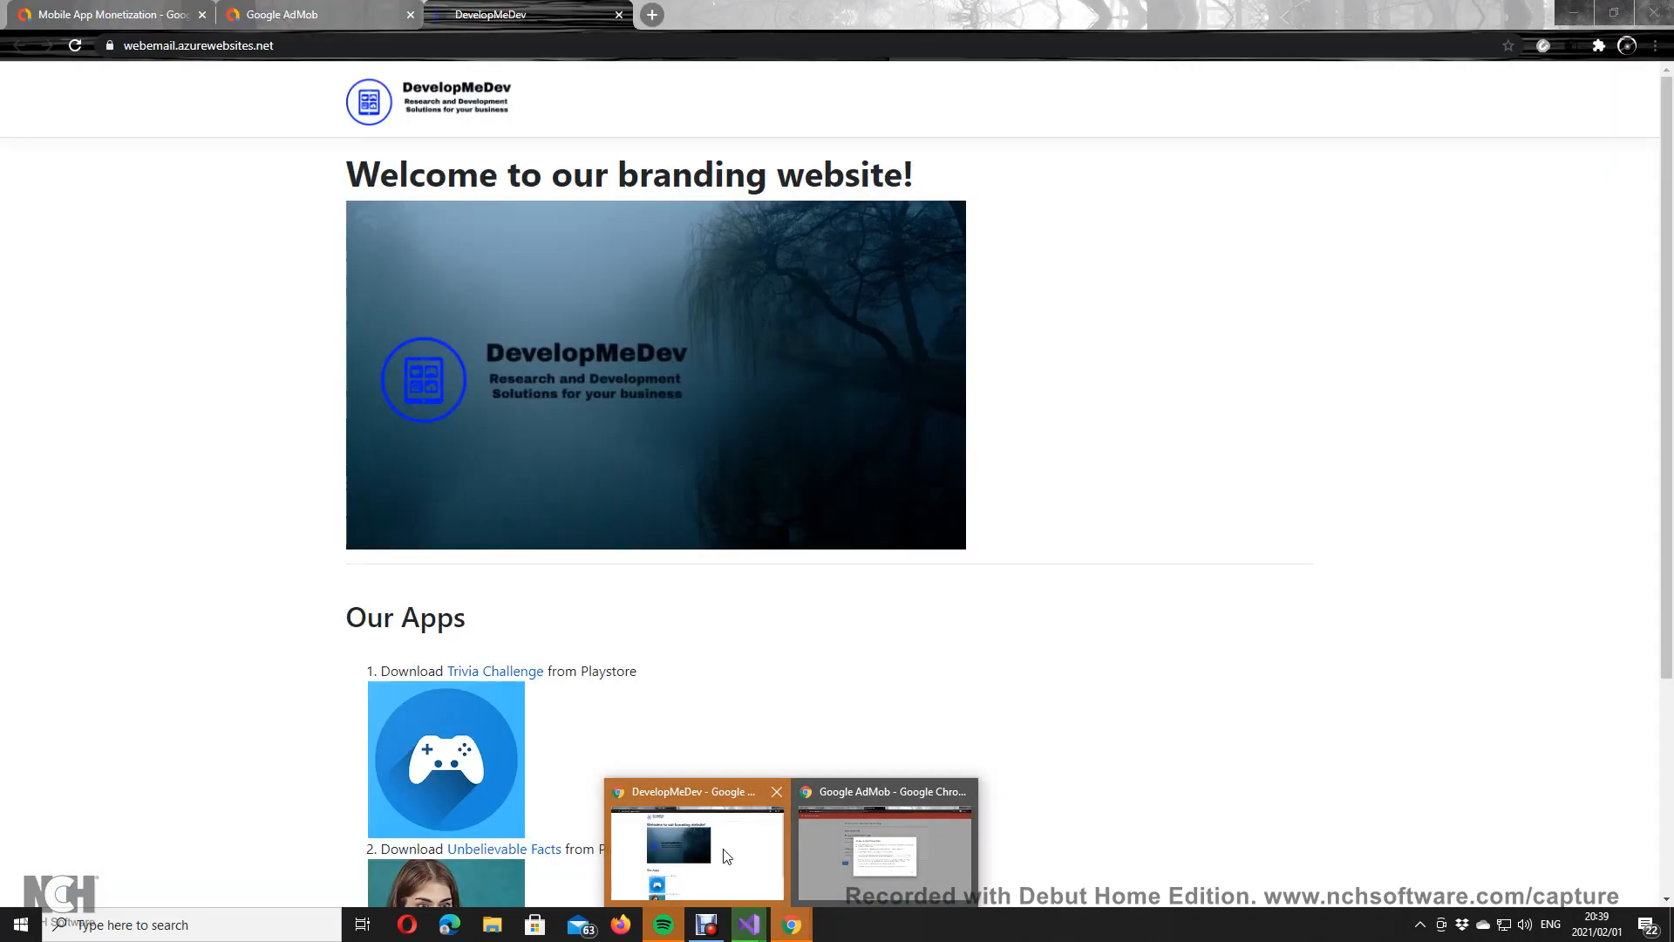
click(726, 856)
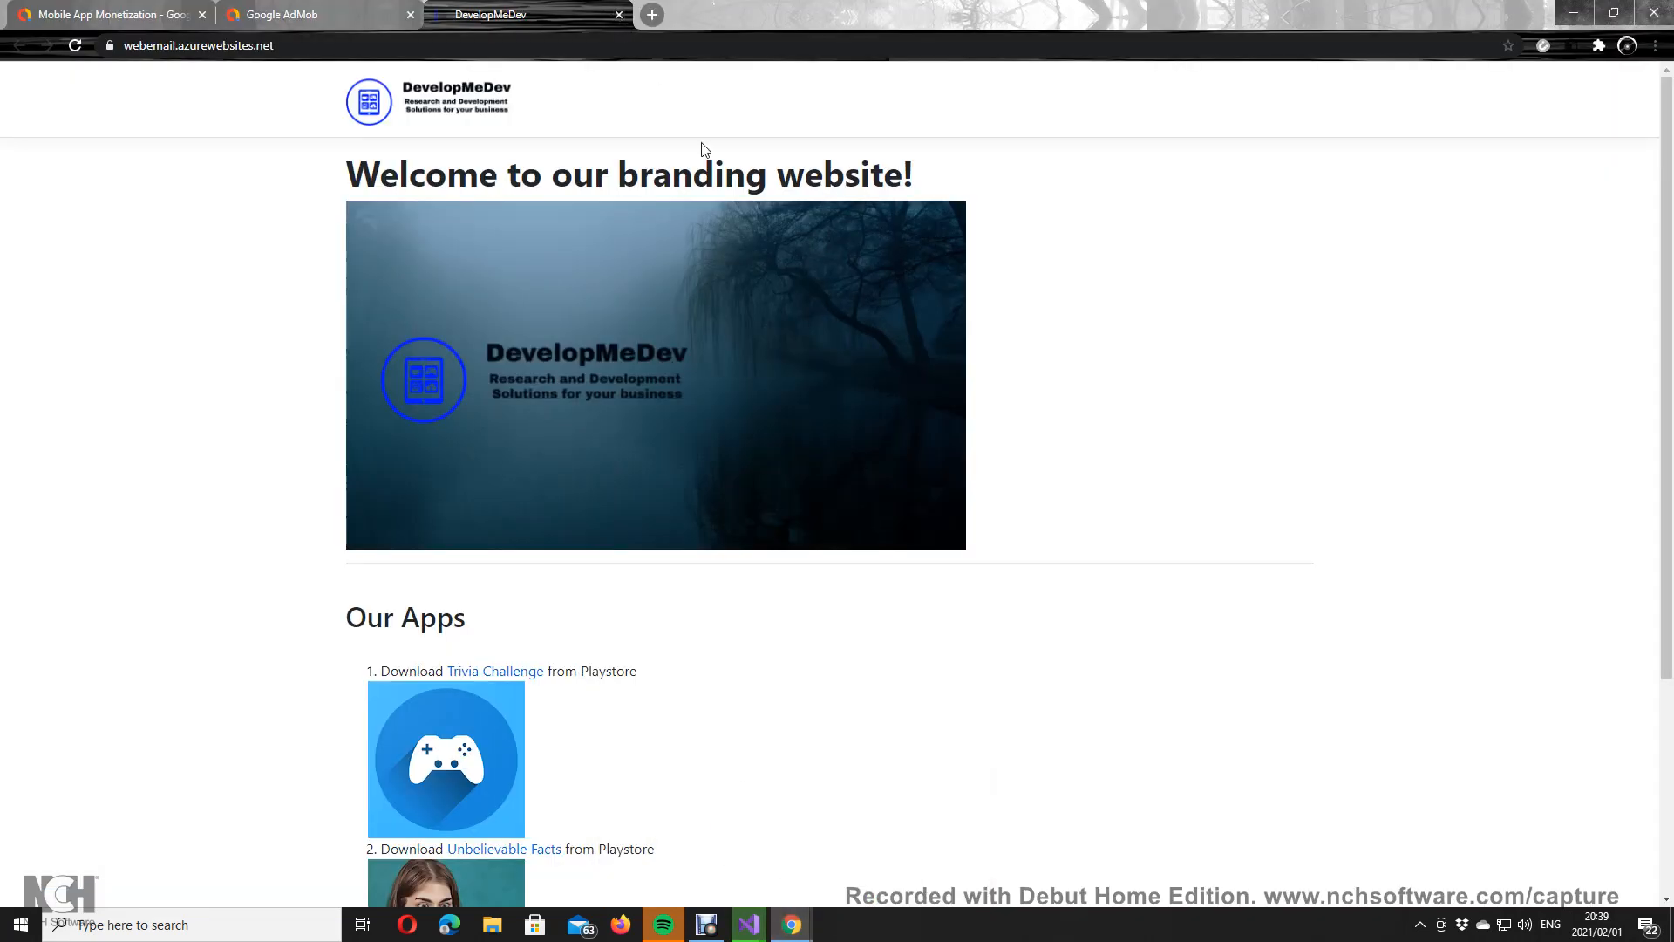
Step: Return to the Incognito Chrome window showing the apps.admob.com app-creation page
scroll(511, 687, down, 4)
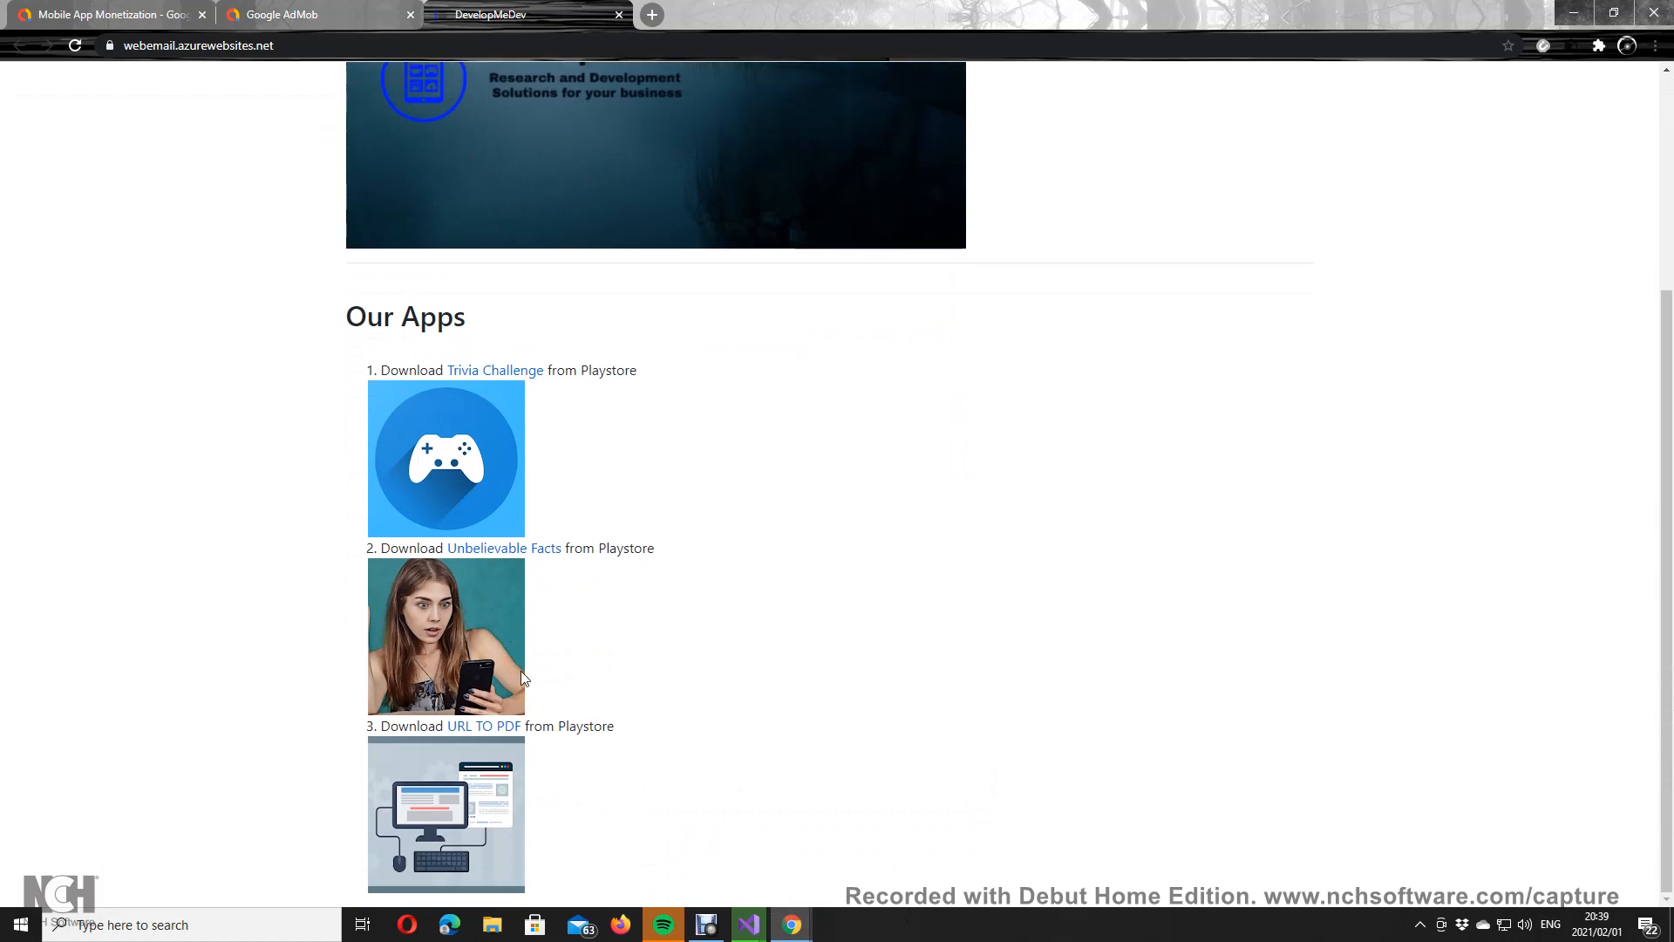
click(706, 924)
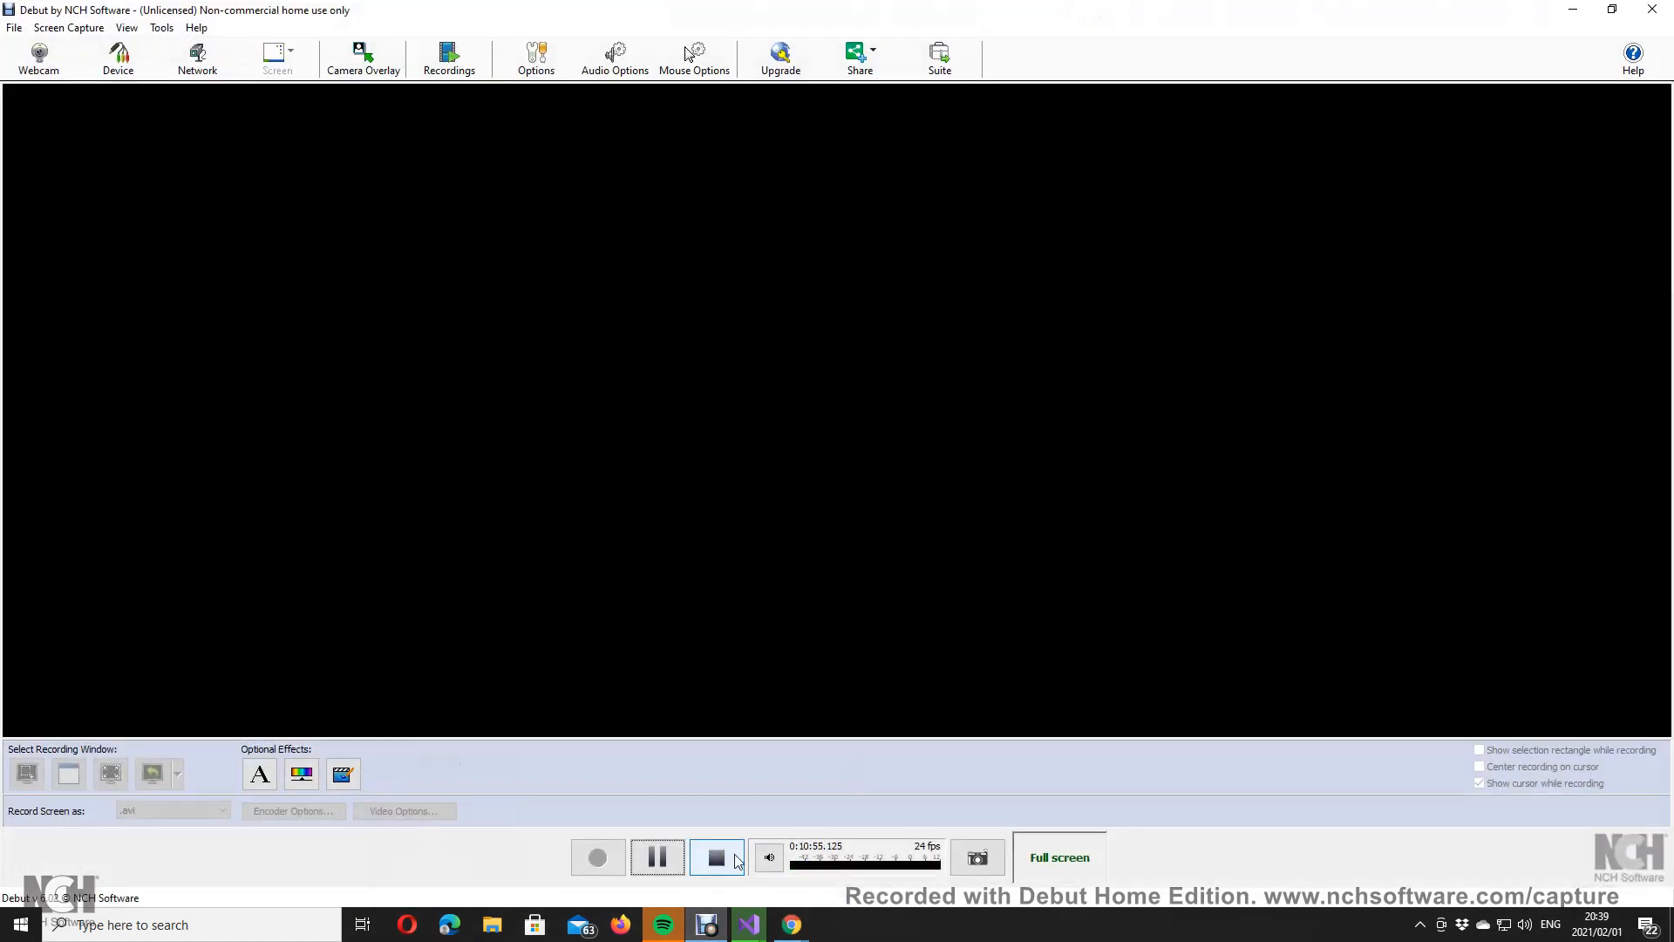
mouse_move(791, 924)
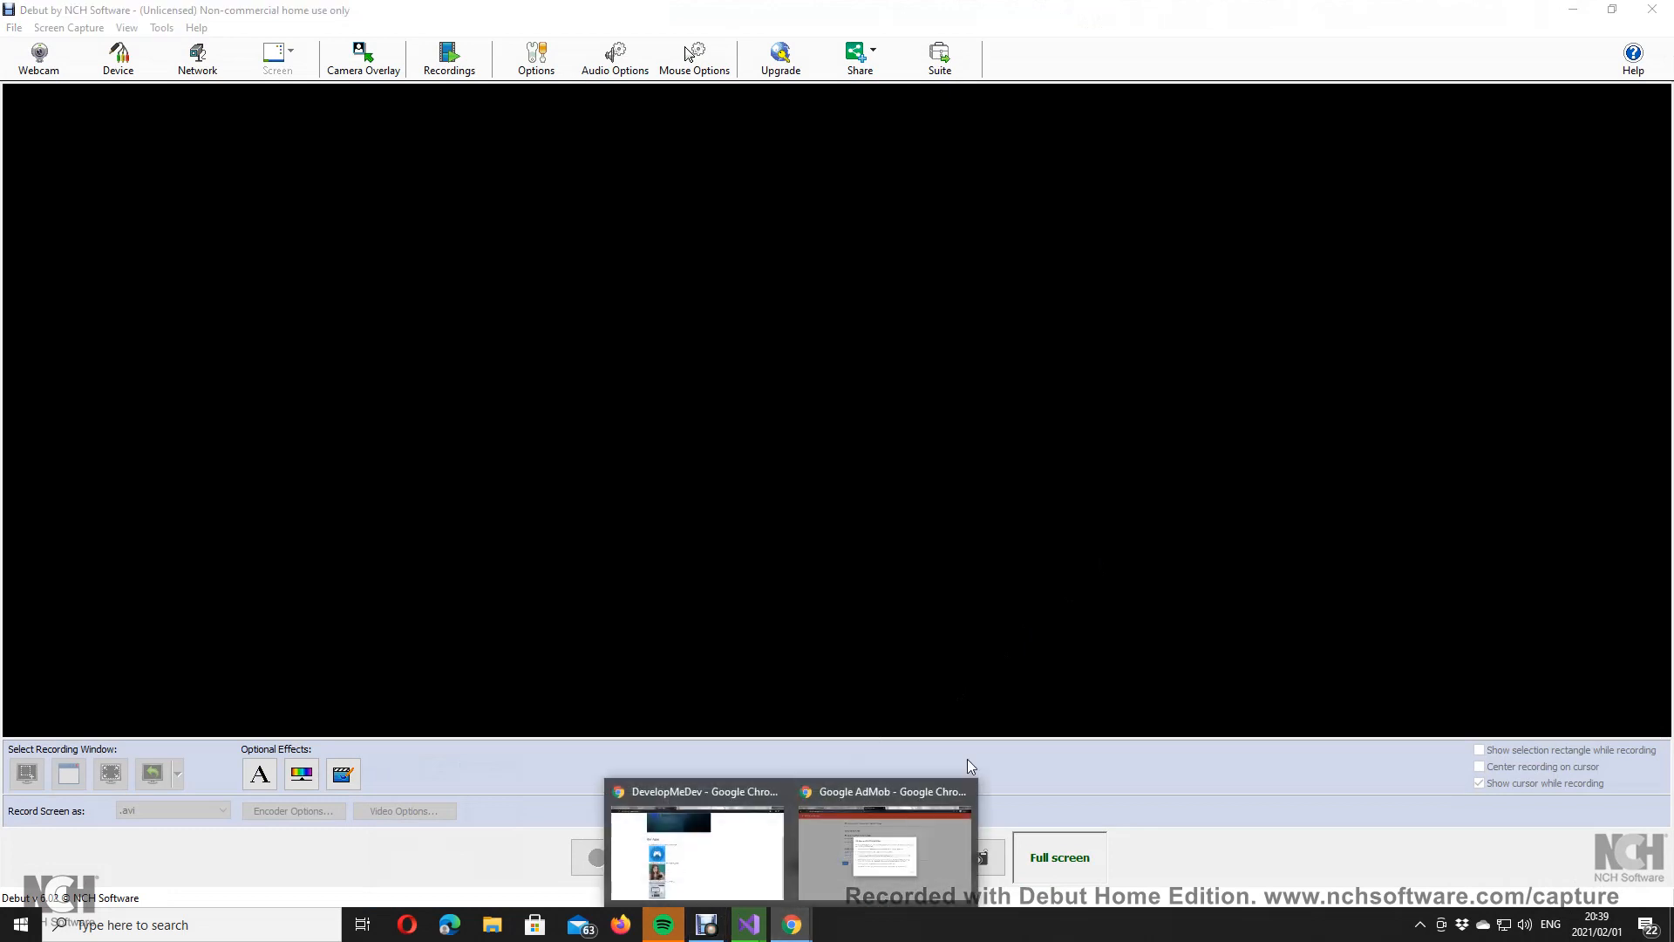
click(898, 809)
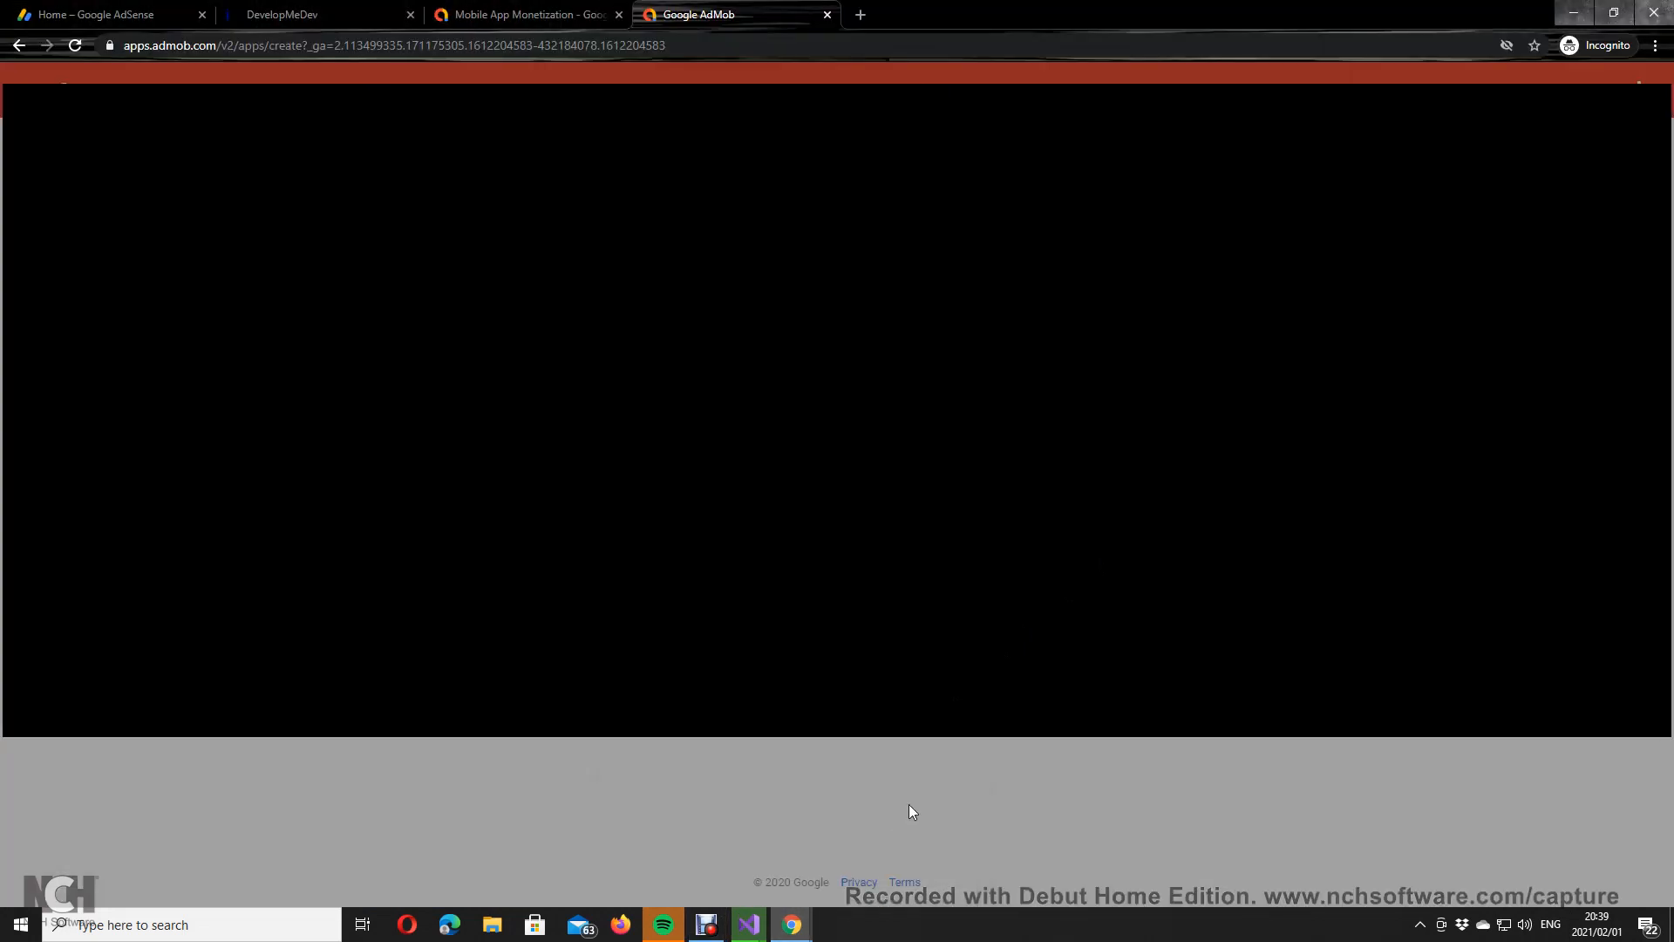
Step: Dismiss the AdMob dialog and start adding an ad unit for the new app
click(1110, 639)
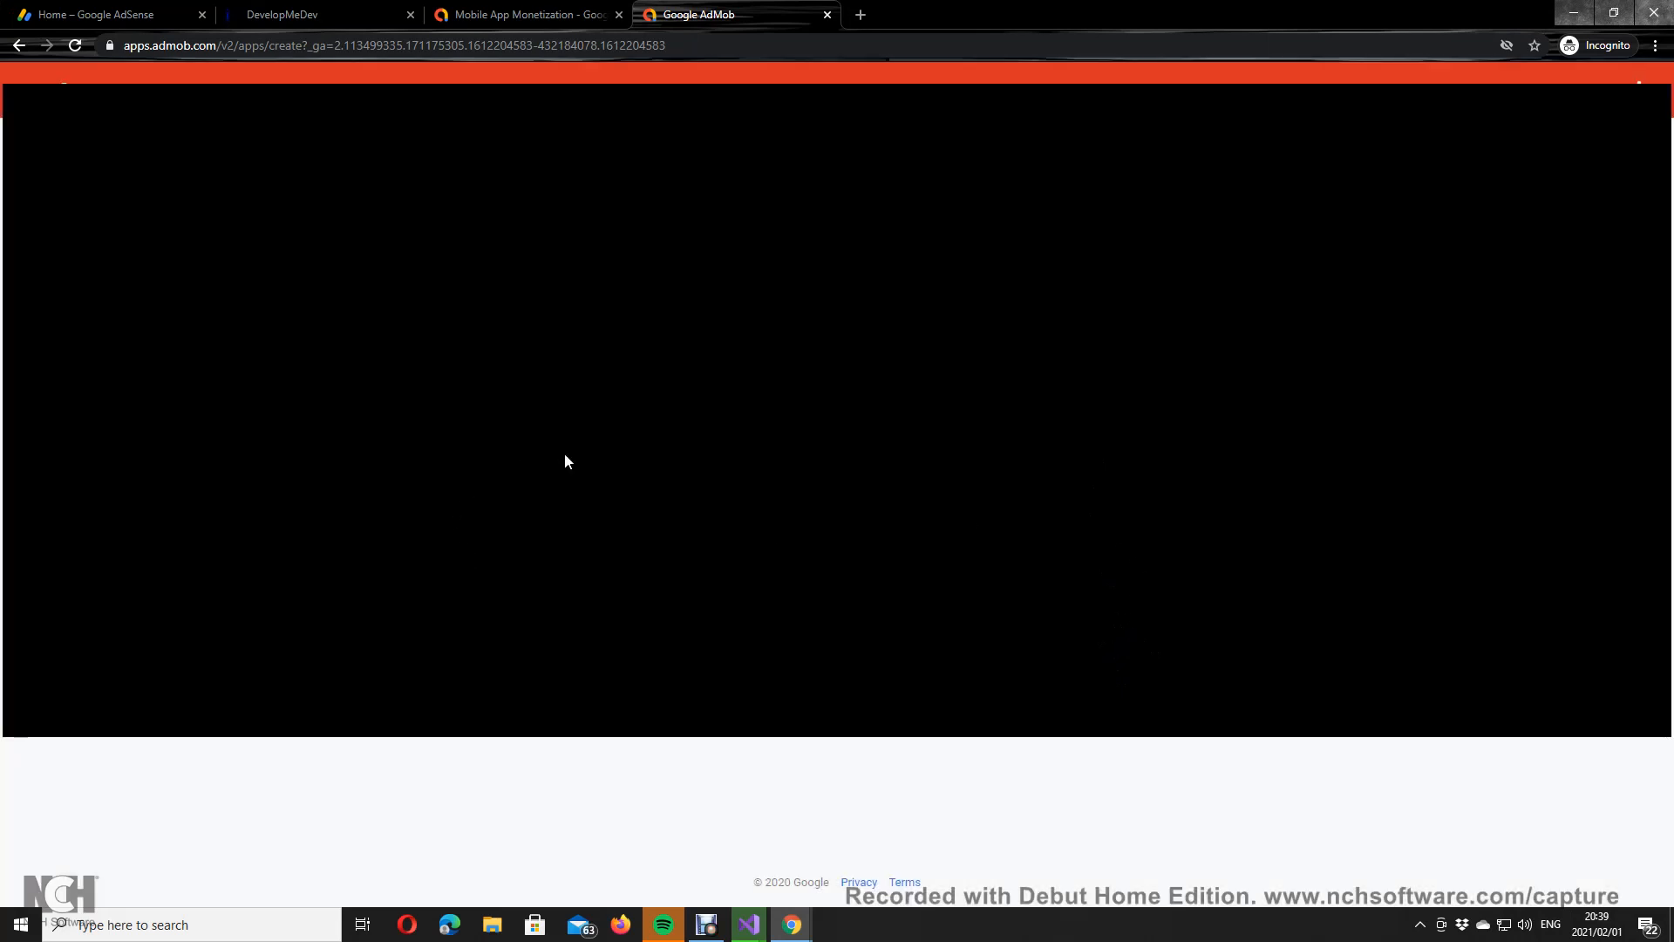
click(514, 493)
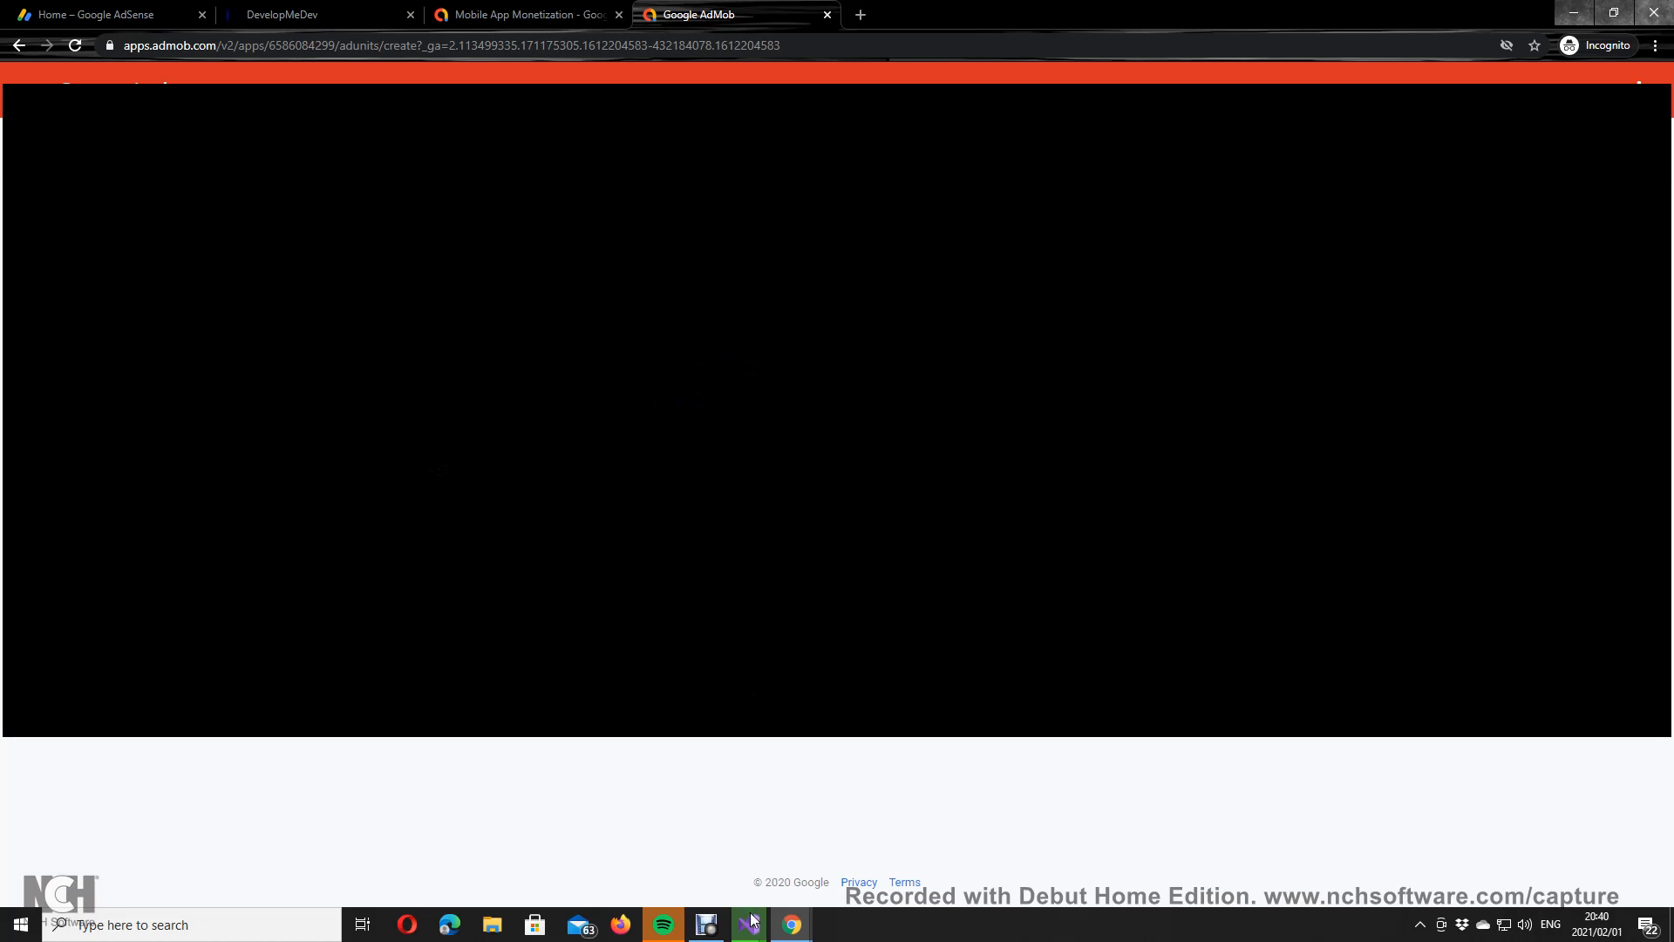
Step: Bring the WinWithTrivia Visual Studio window forward and check its pending Git changes
mouse_move(750, 923)
mouse_move(884, 822)
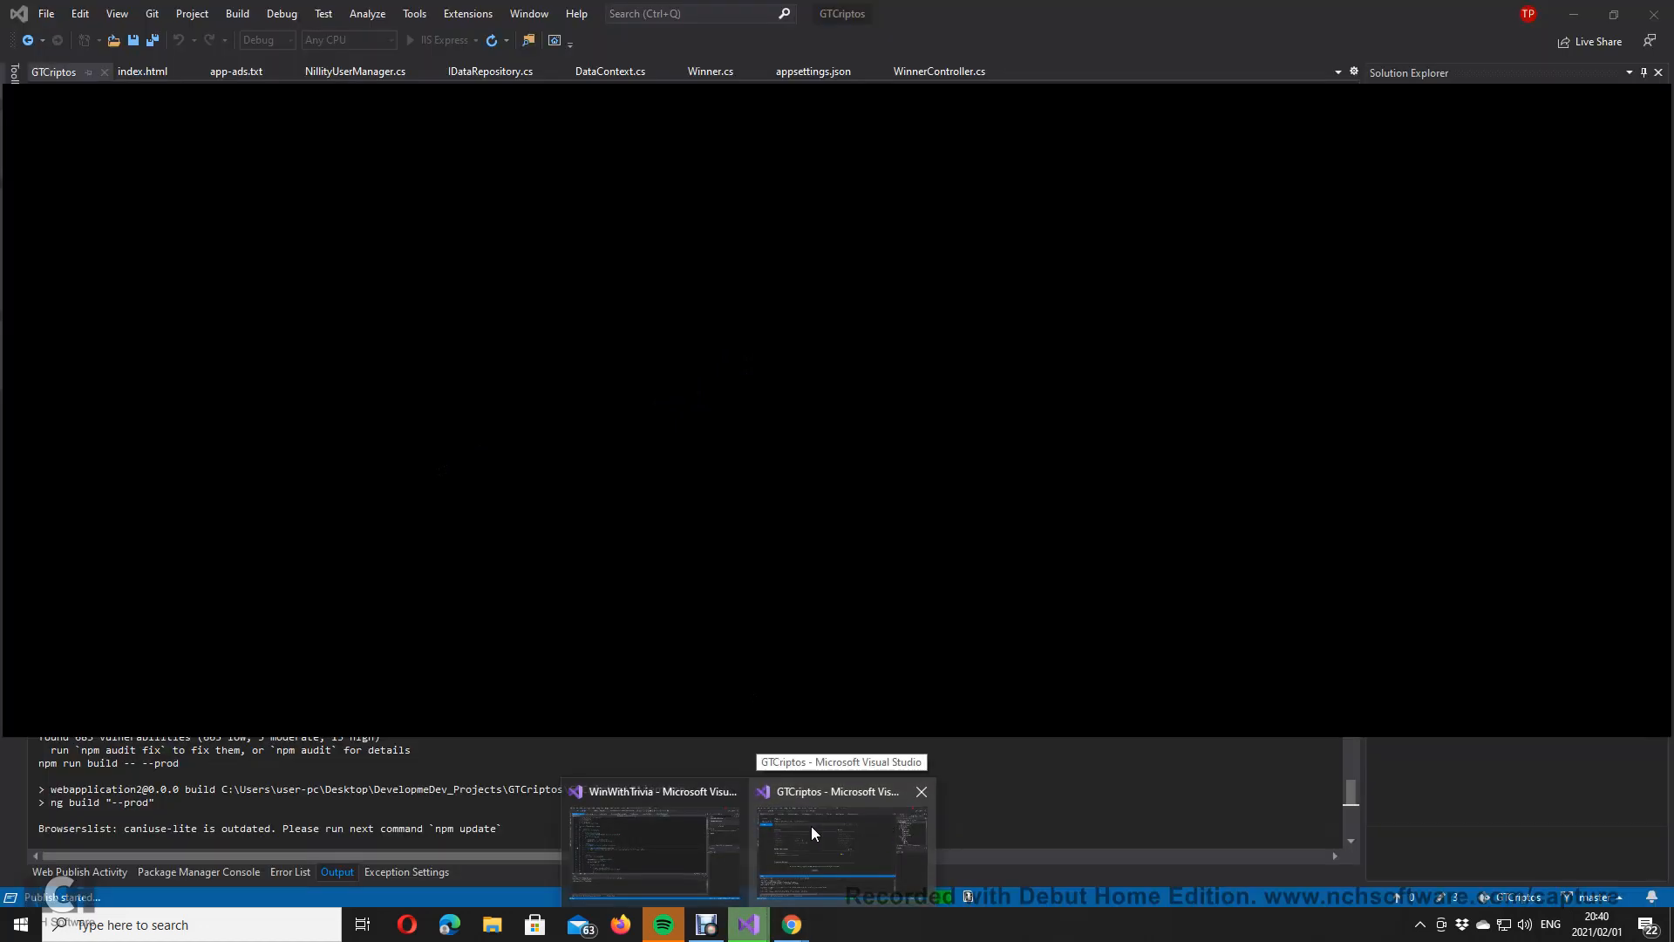
click(689, 835)
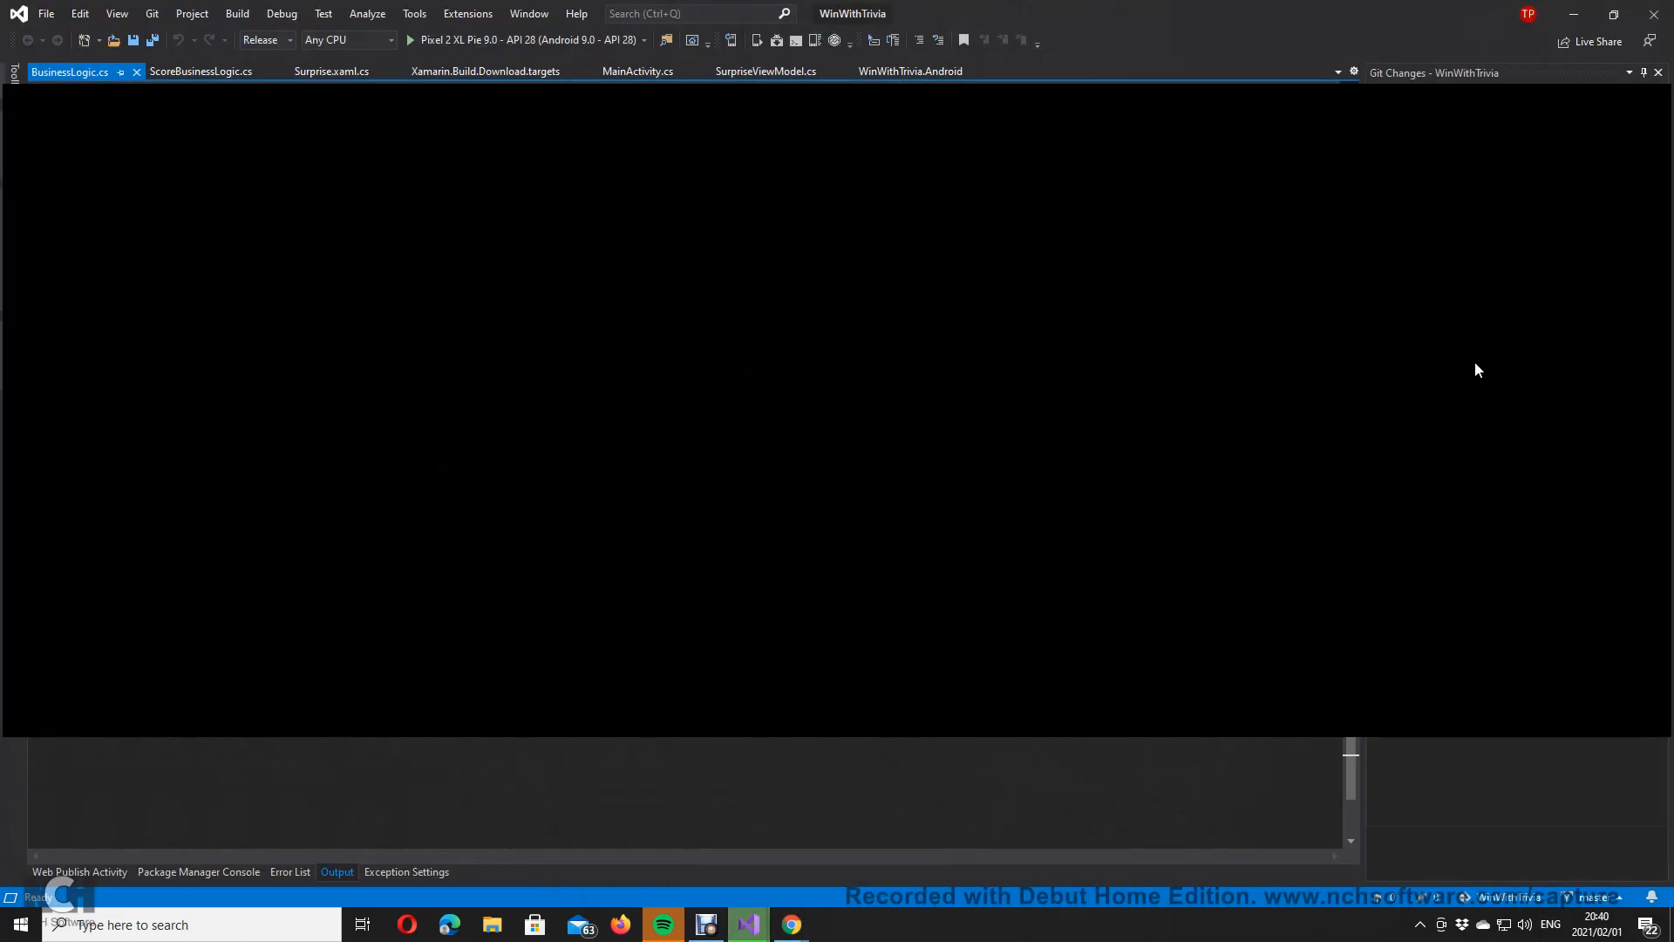
click(1445, 126)
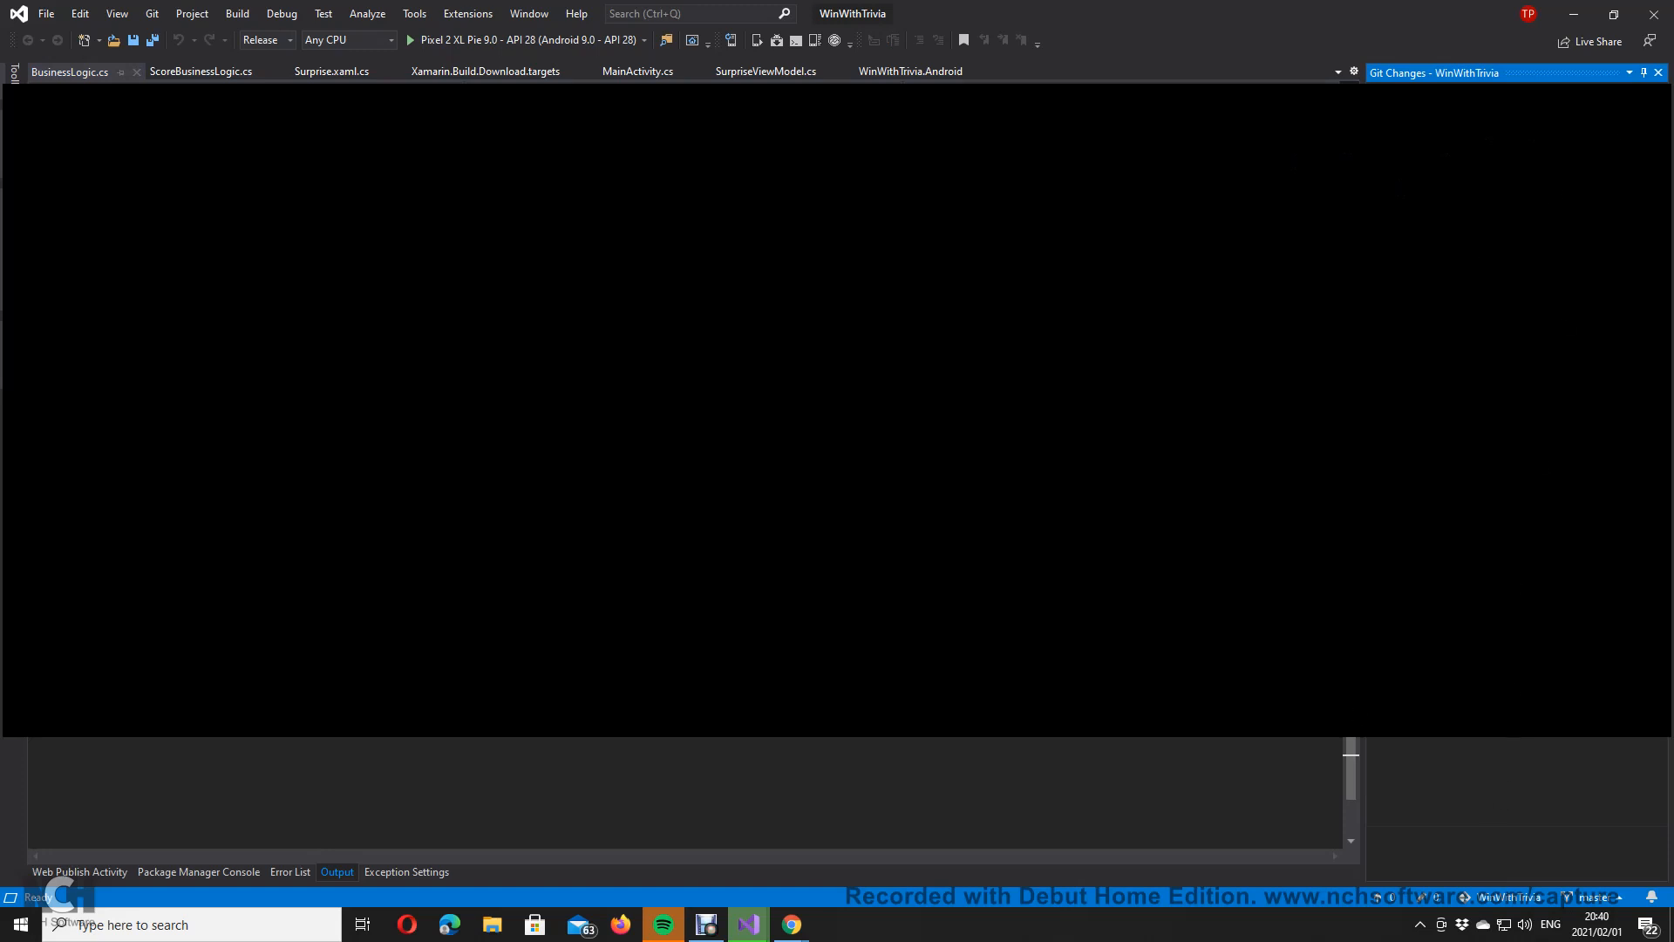
click(1256, 226)
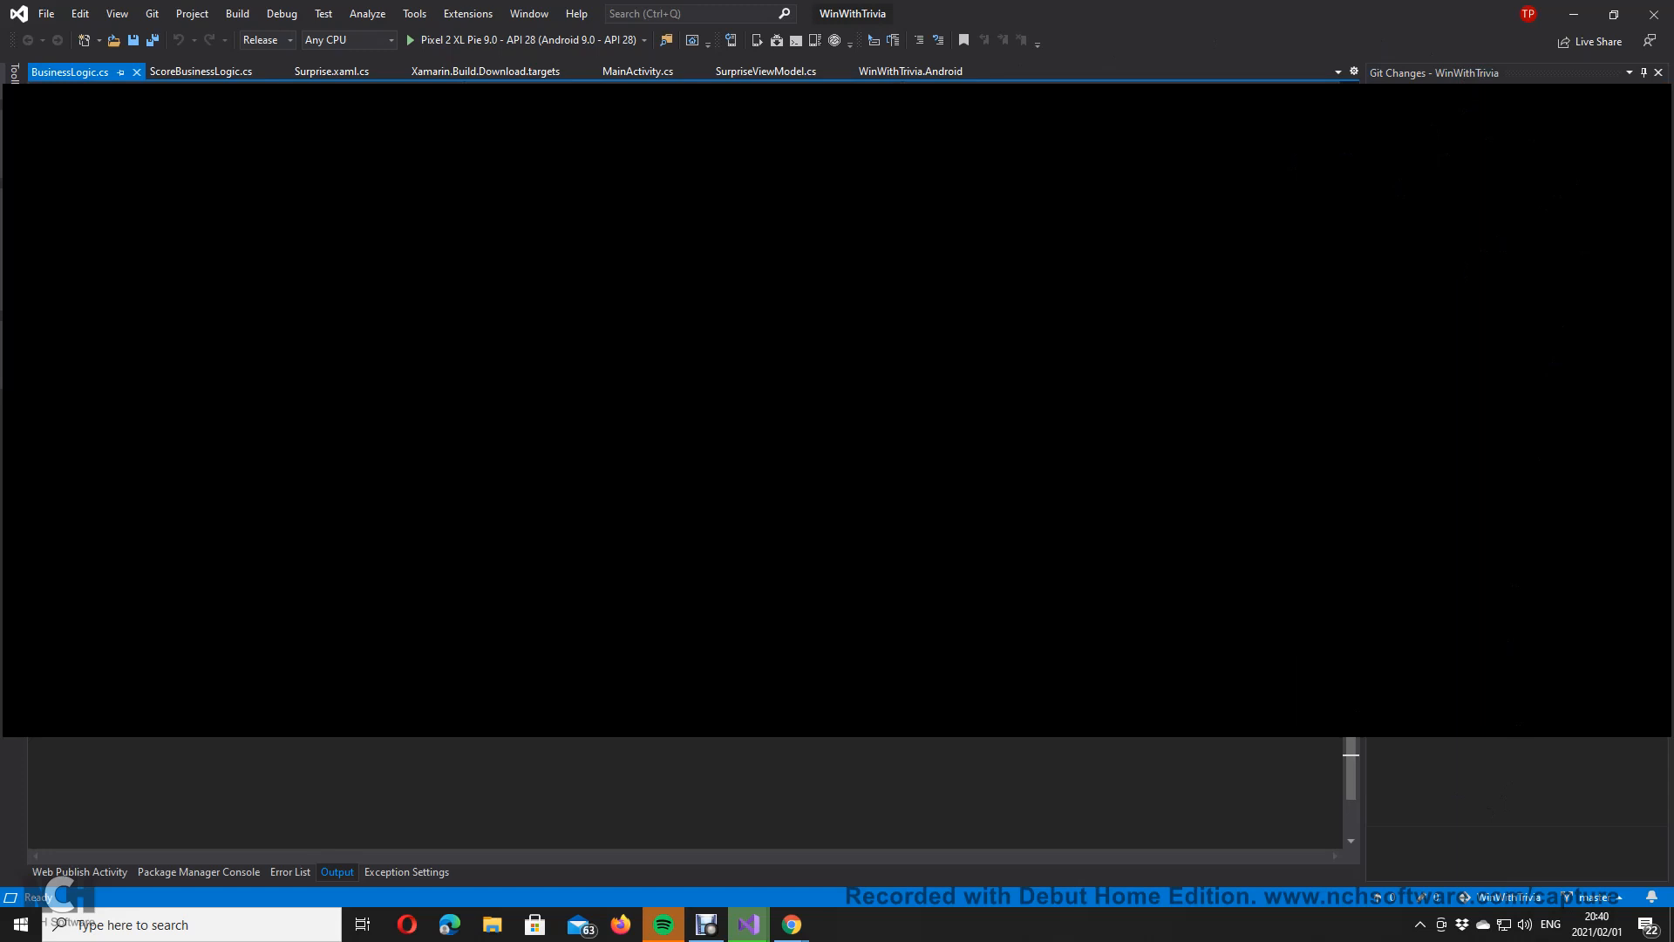
Step: Open AppShell.xaml from Solution Explorer
key(ctrl+alt+l)
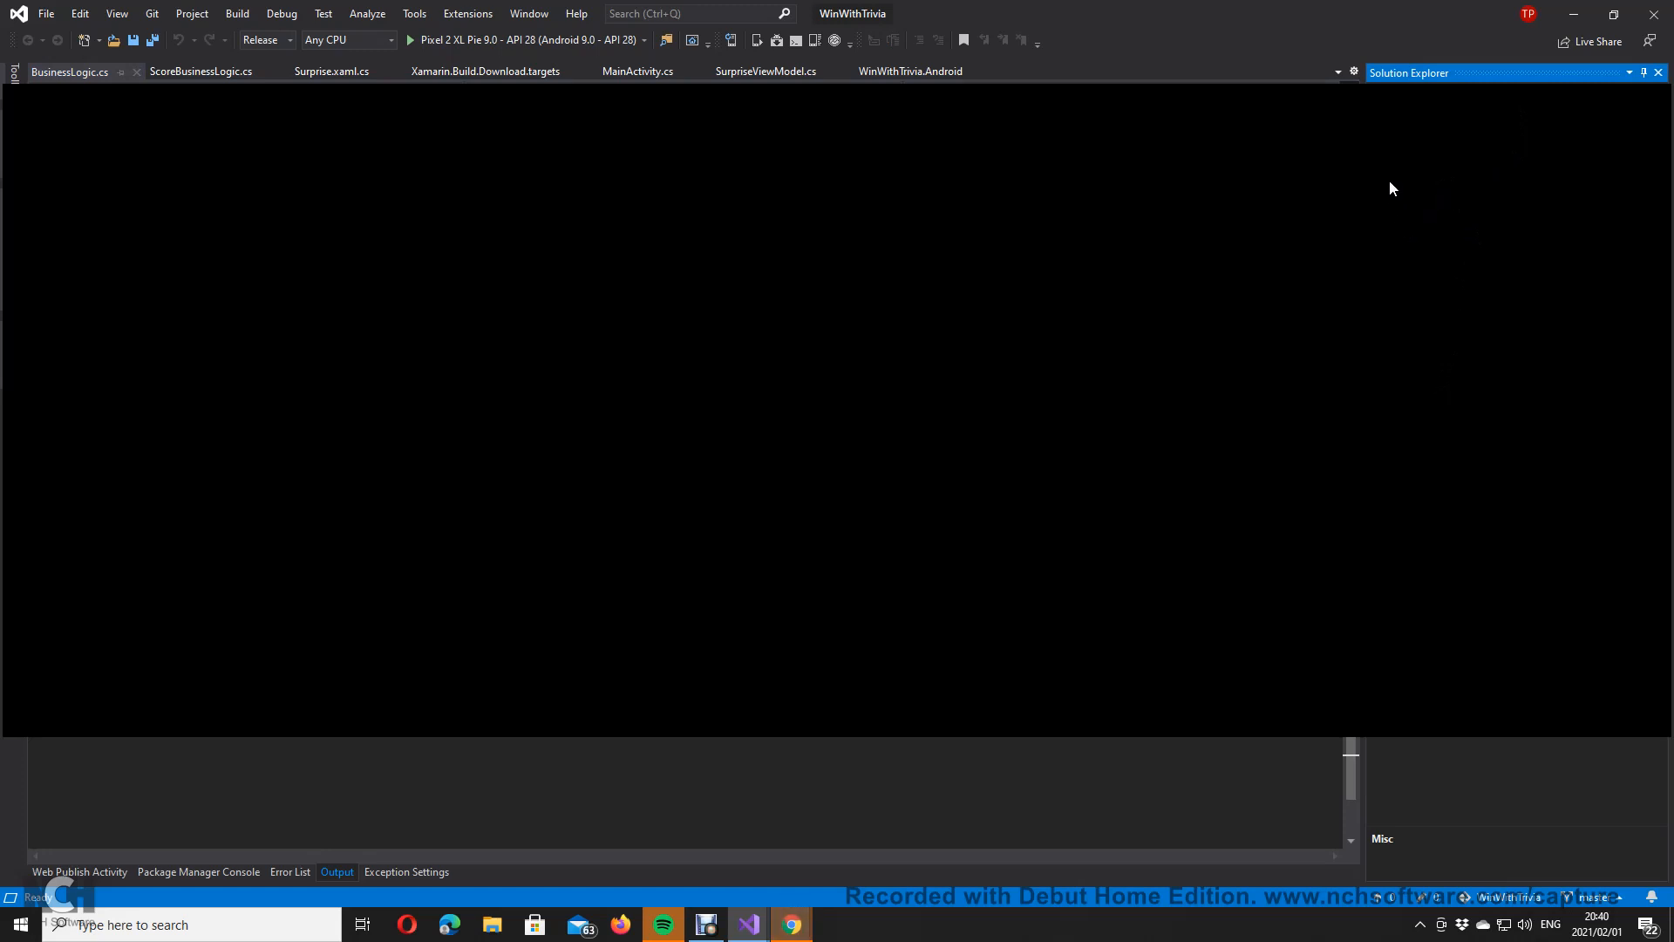
click(1471, 279)
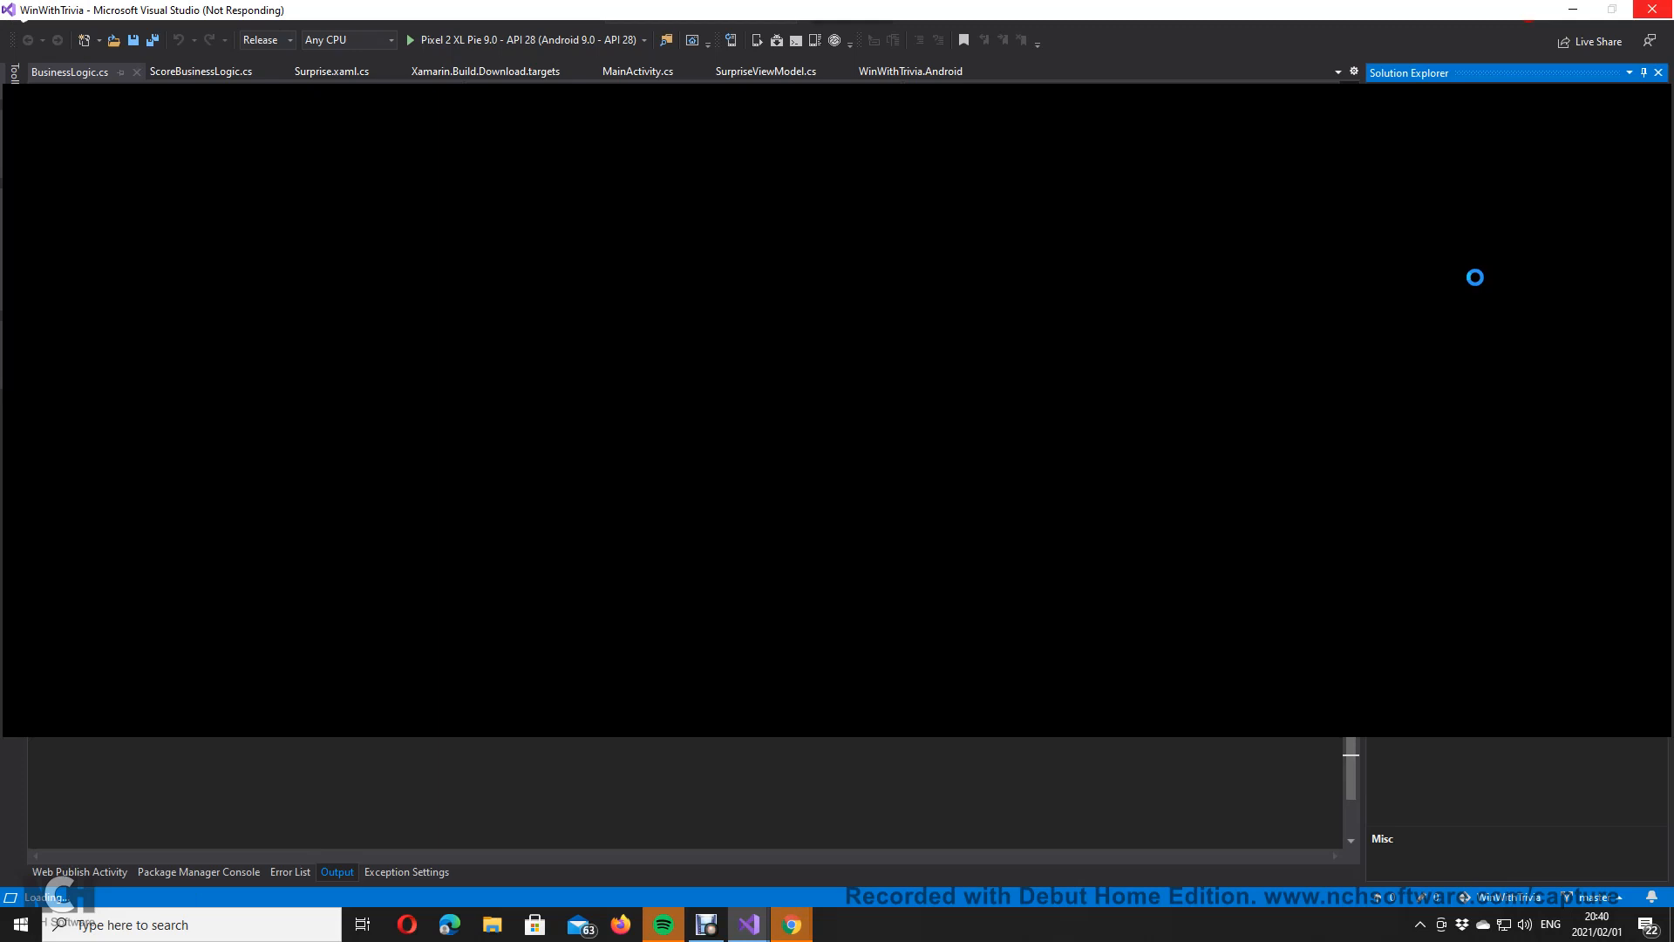
double_click(1458, 340)
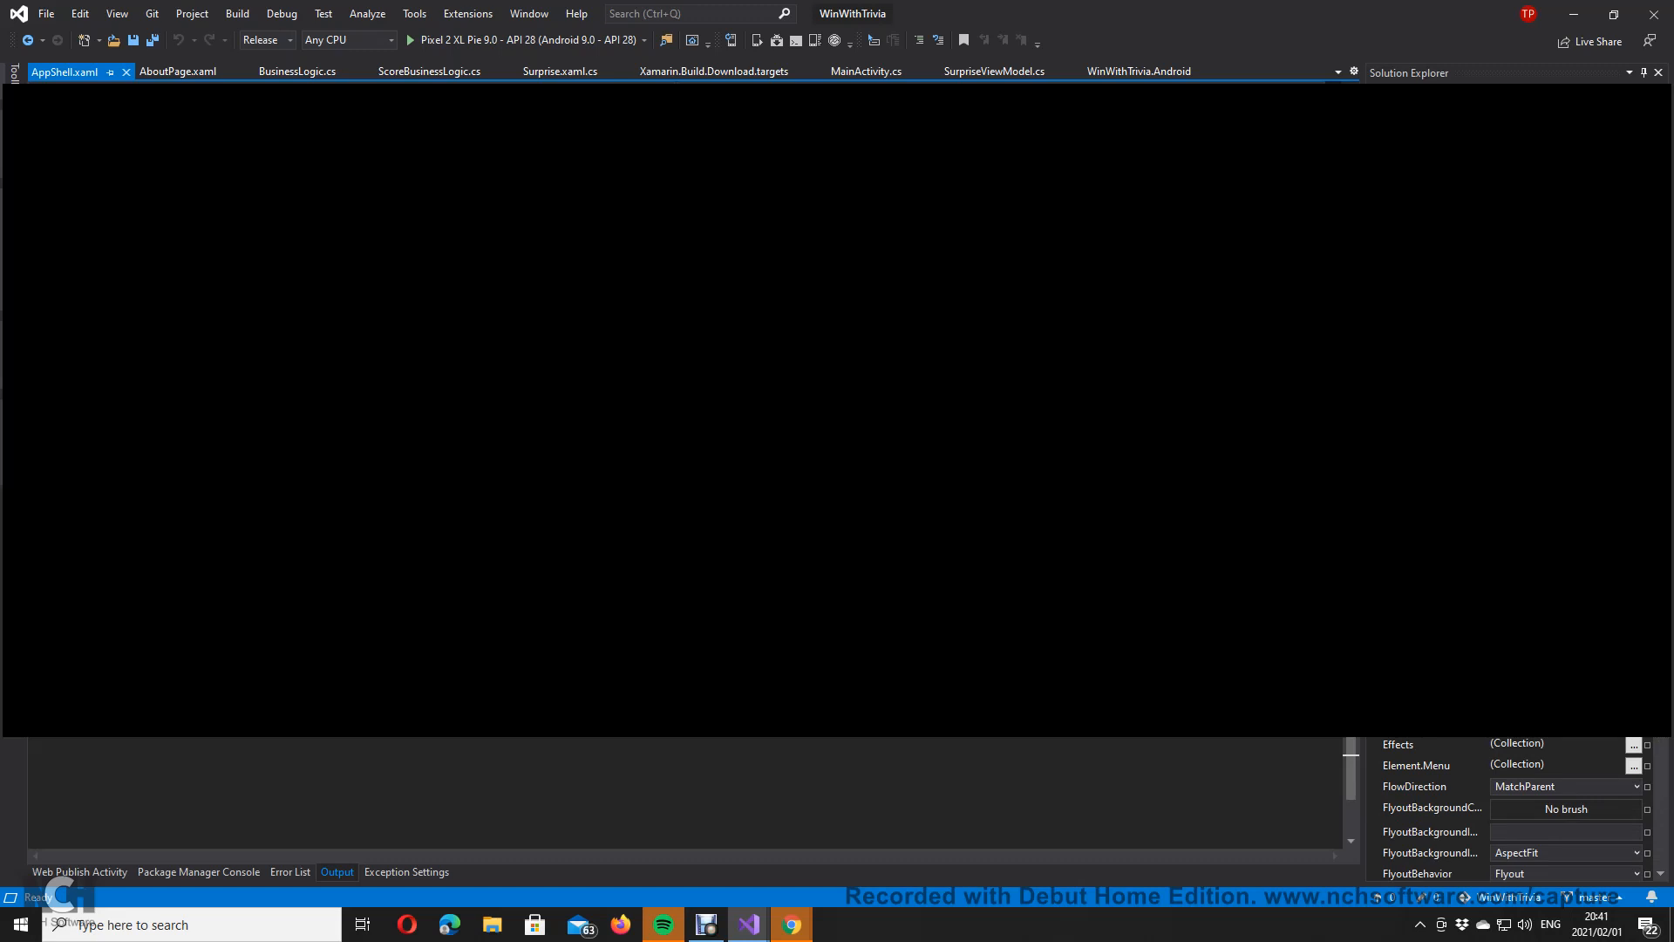
Step: Comment out lines in AppShell.xaml and open AndroidManifest.xml for editing
click(918, 40)
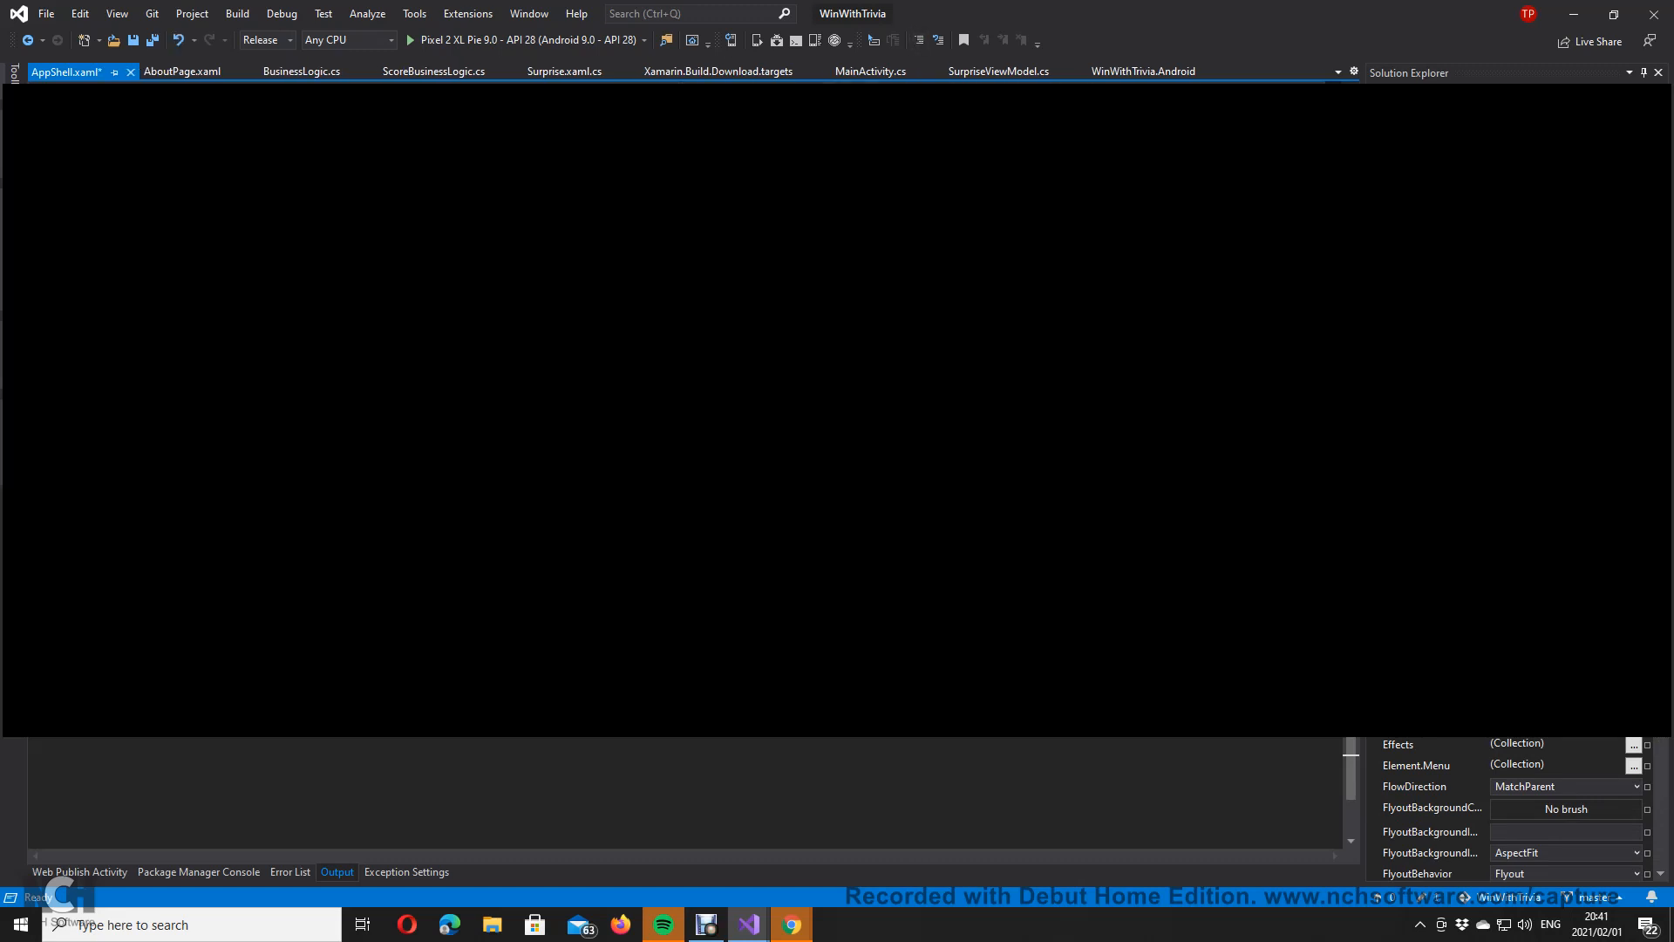
double_click(1480, 228)
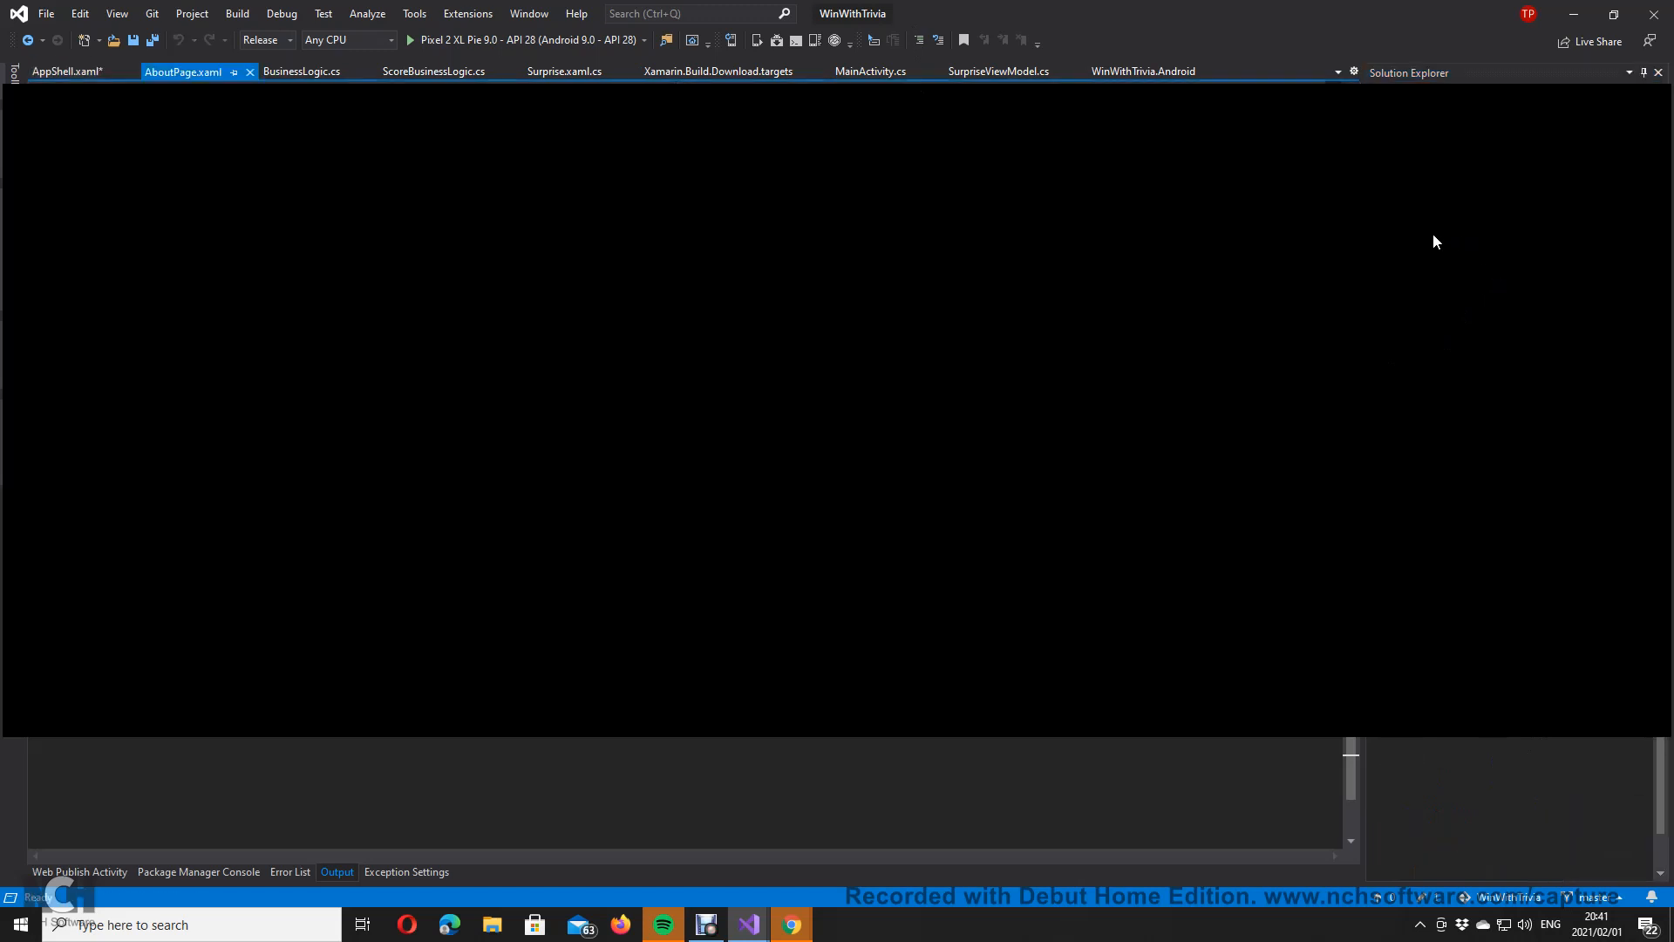
click(1393, 293)
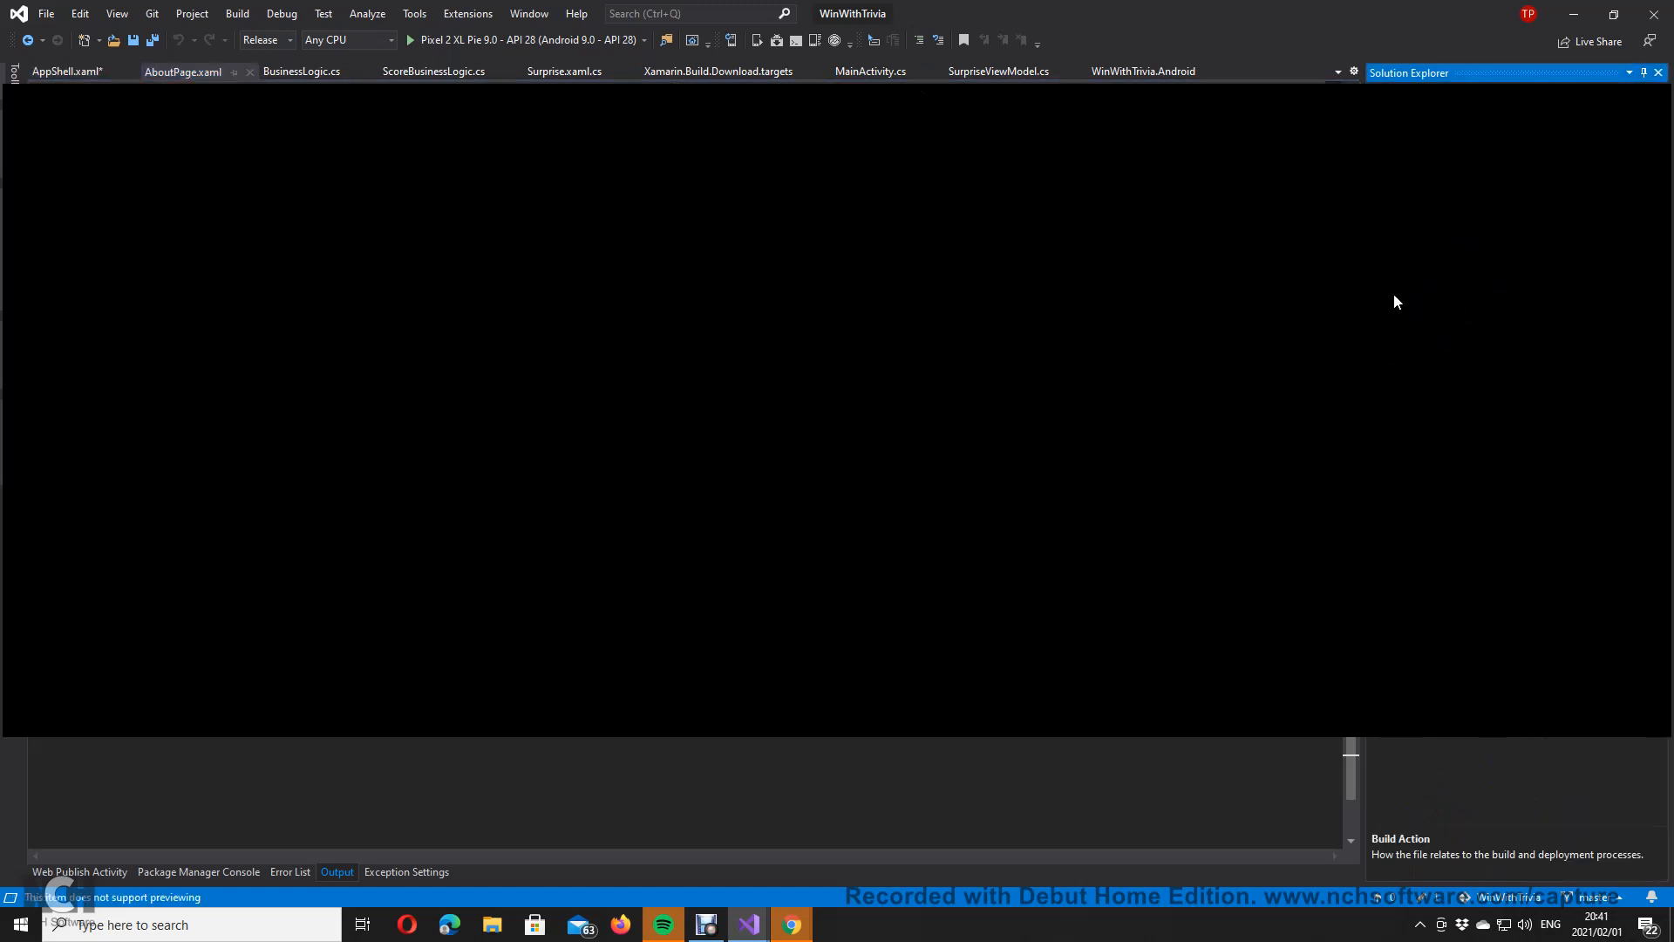
double_click(1463, 306)
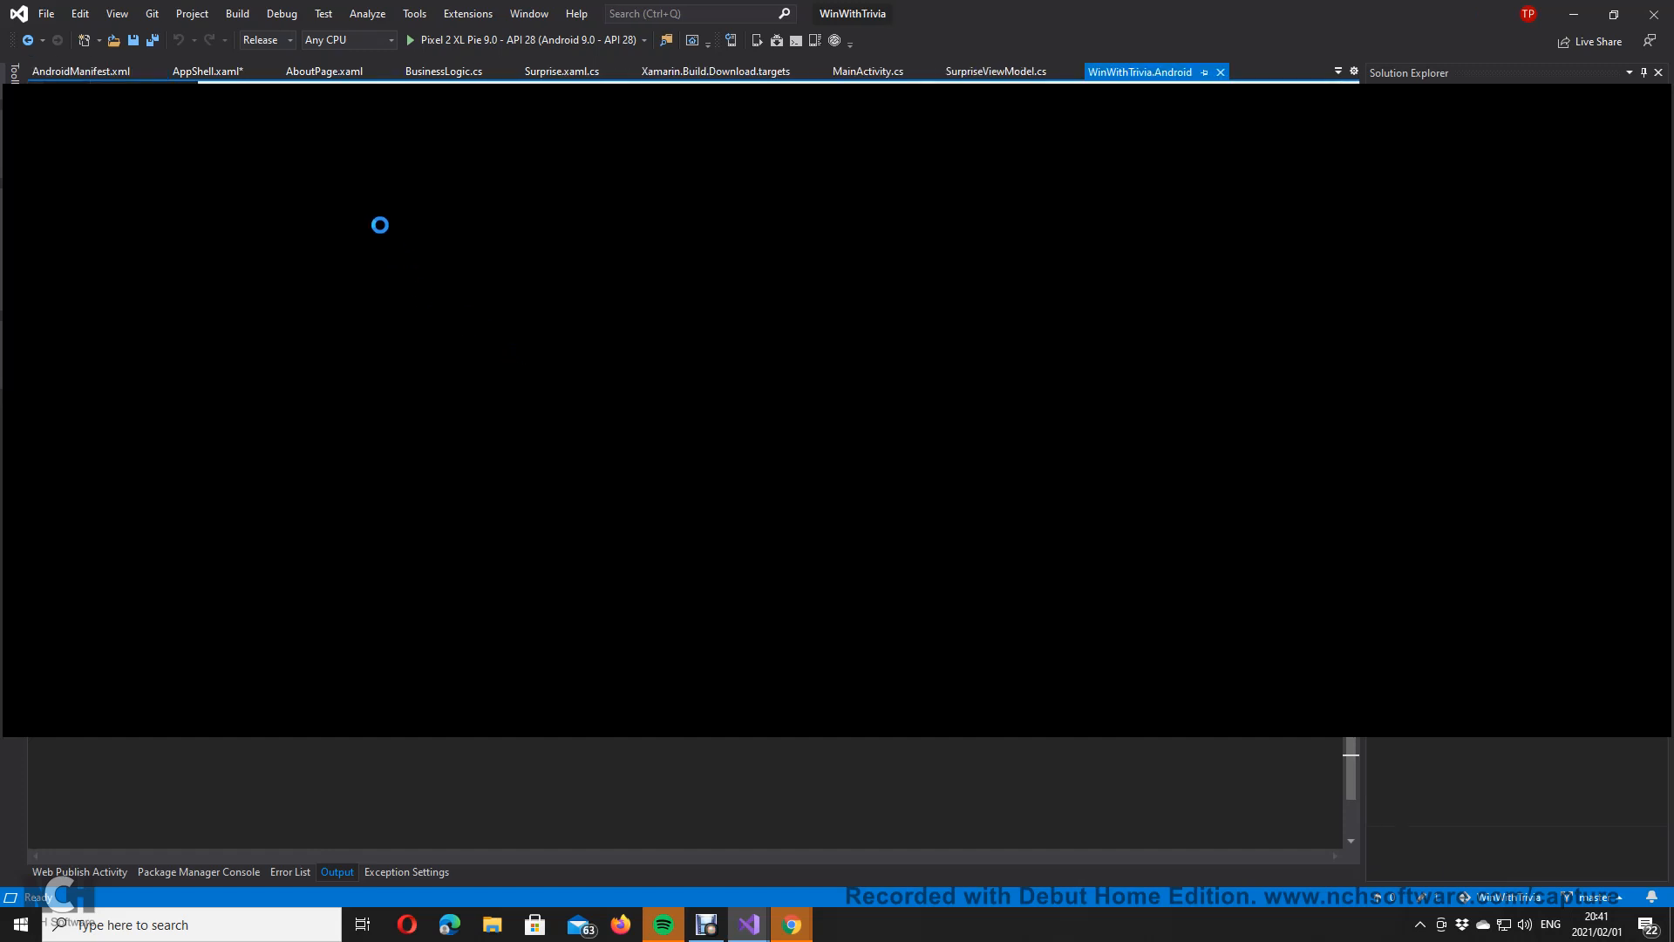
double_click(1487, 306)
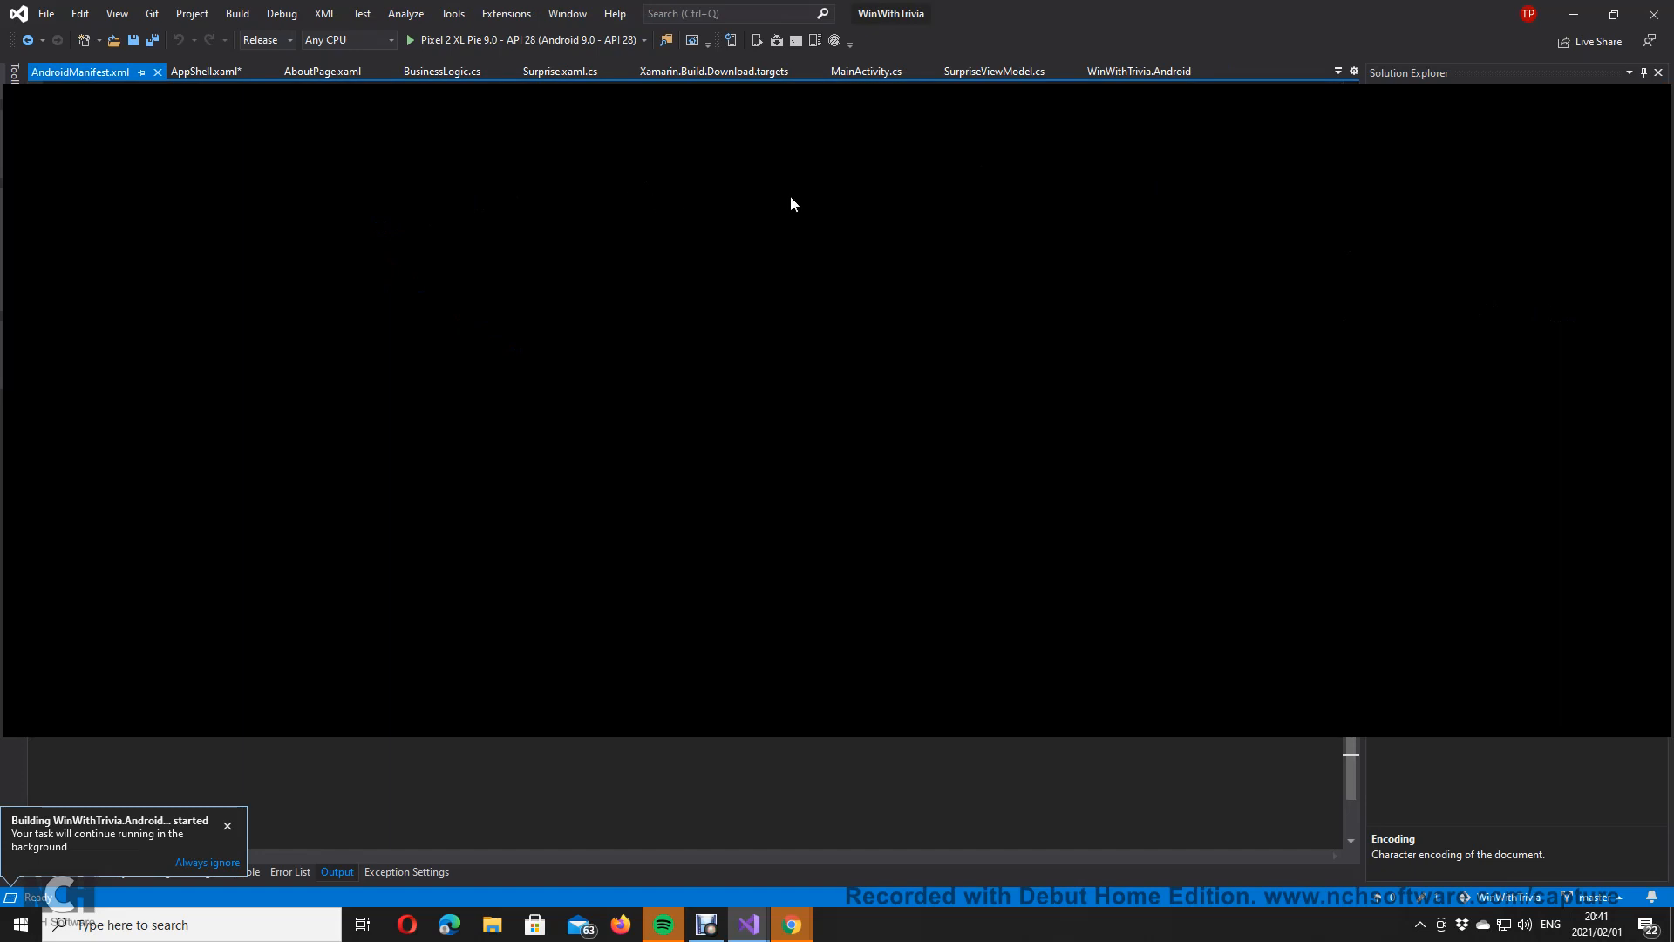
Step: Paste the new entry into AndroidManifest.xml, save all files, and return to AboutPage.xaml
key(ctrl+v)
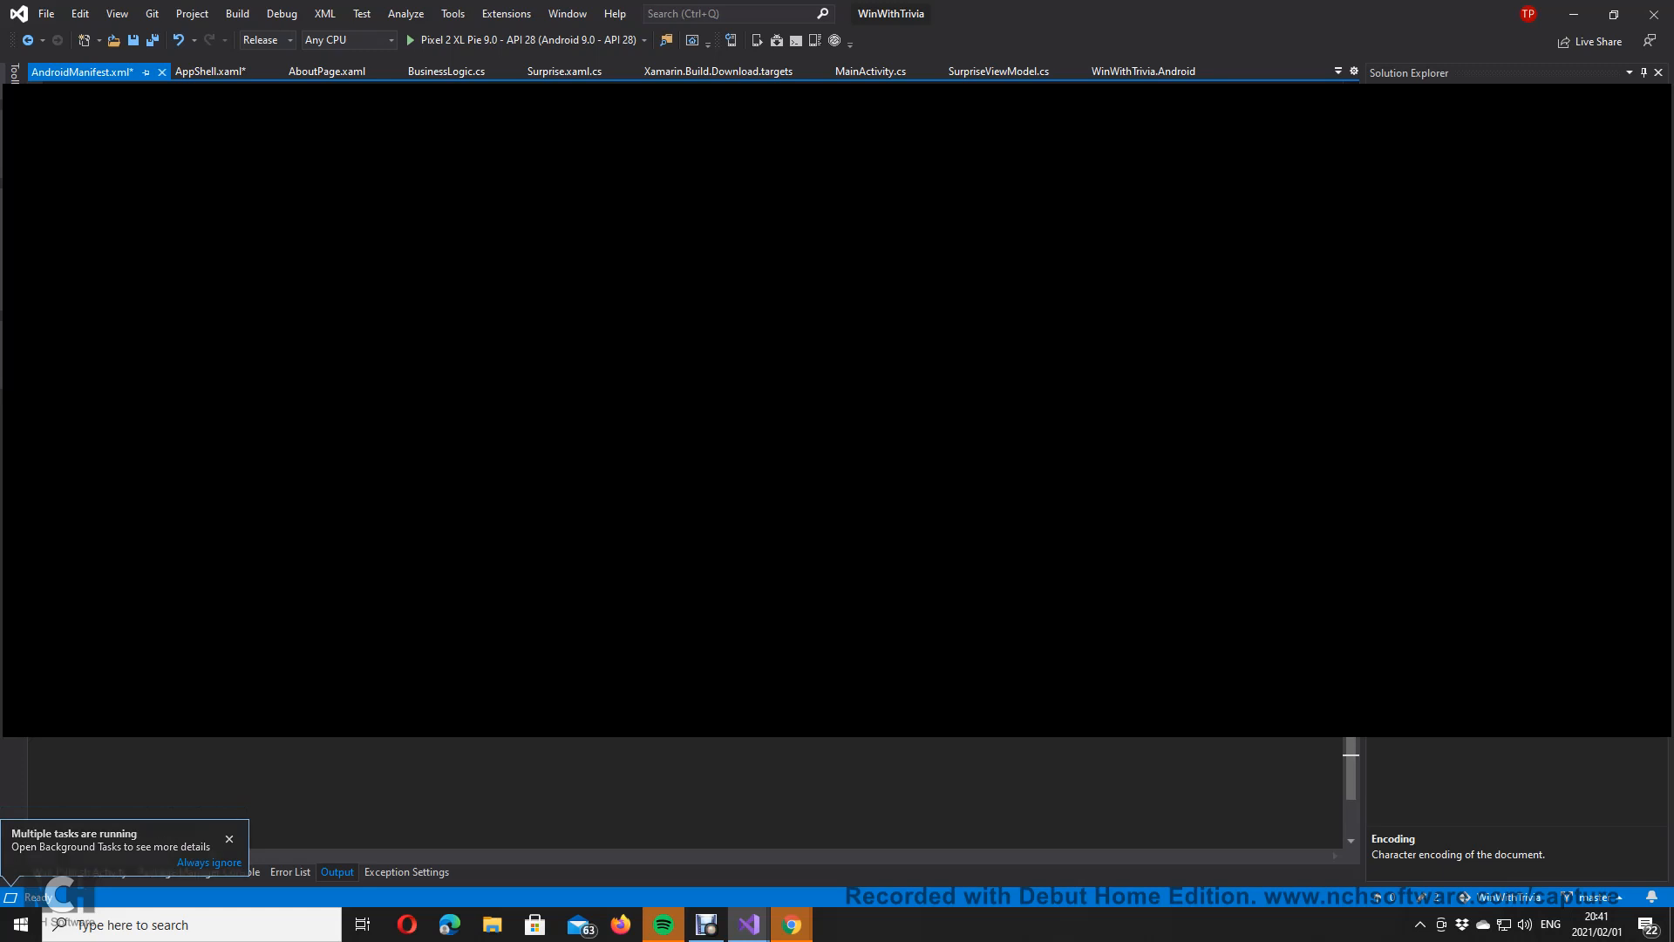
key(ctrl+shift+s)
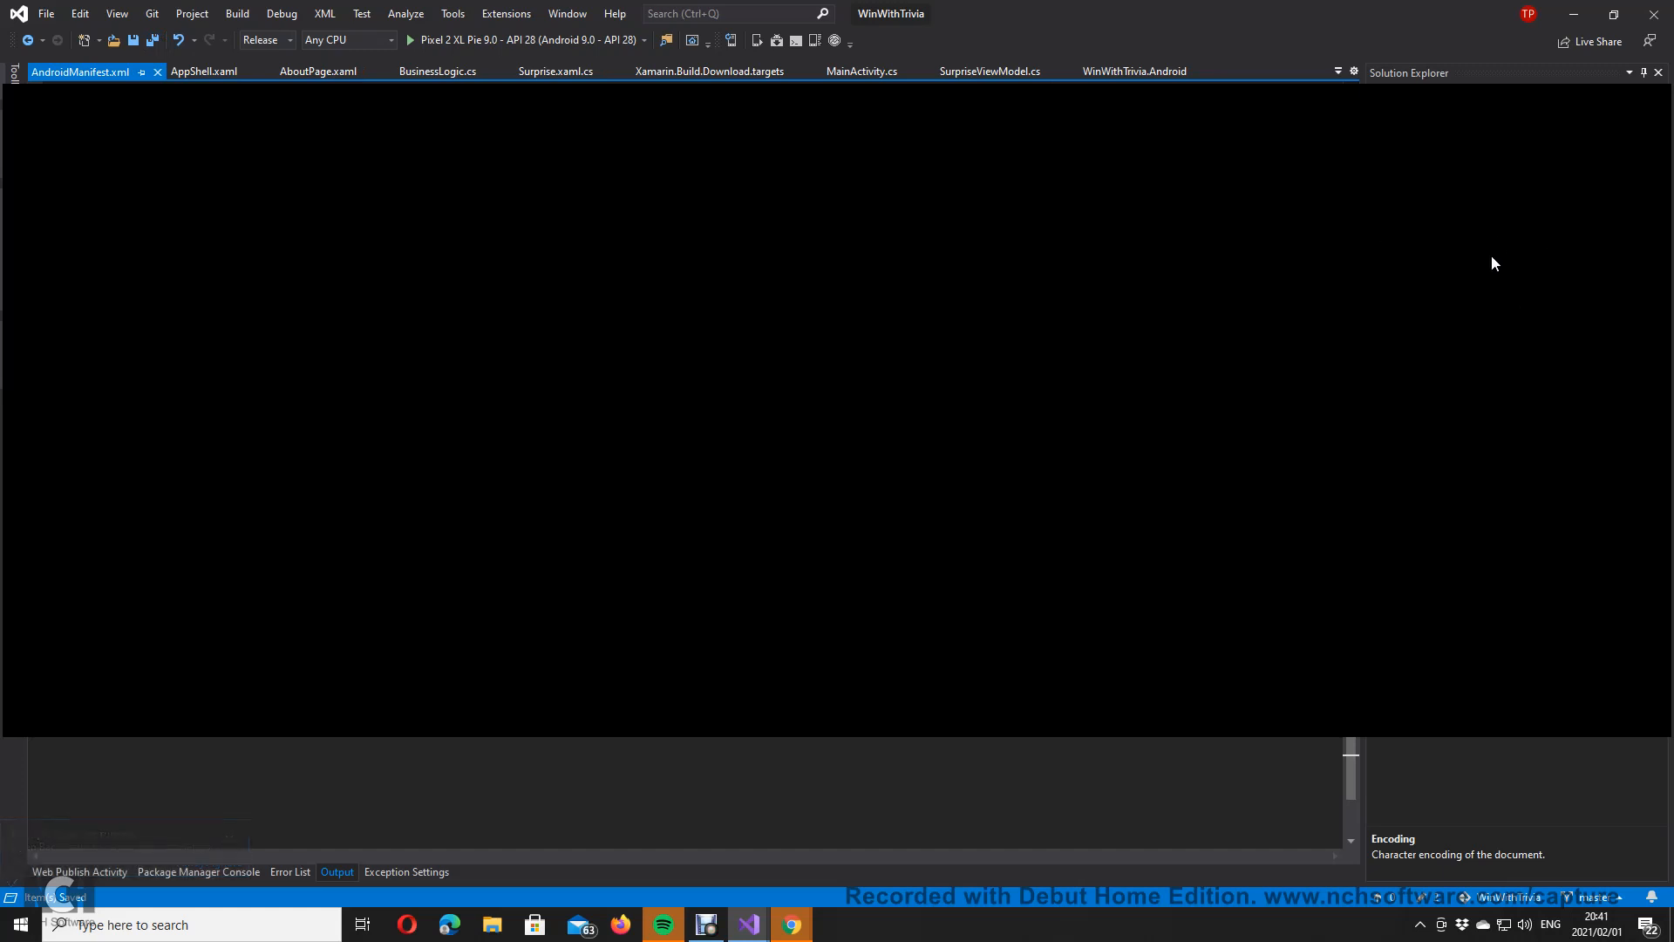
key(ctrl+Tab)
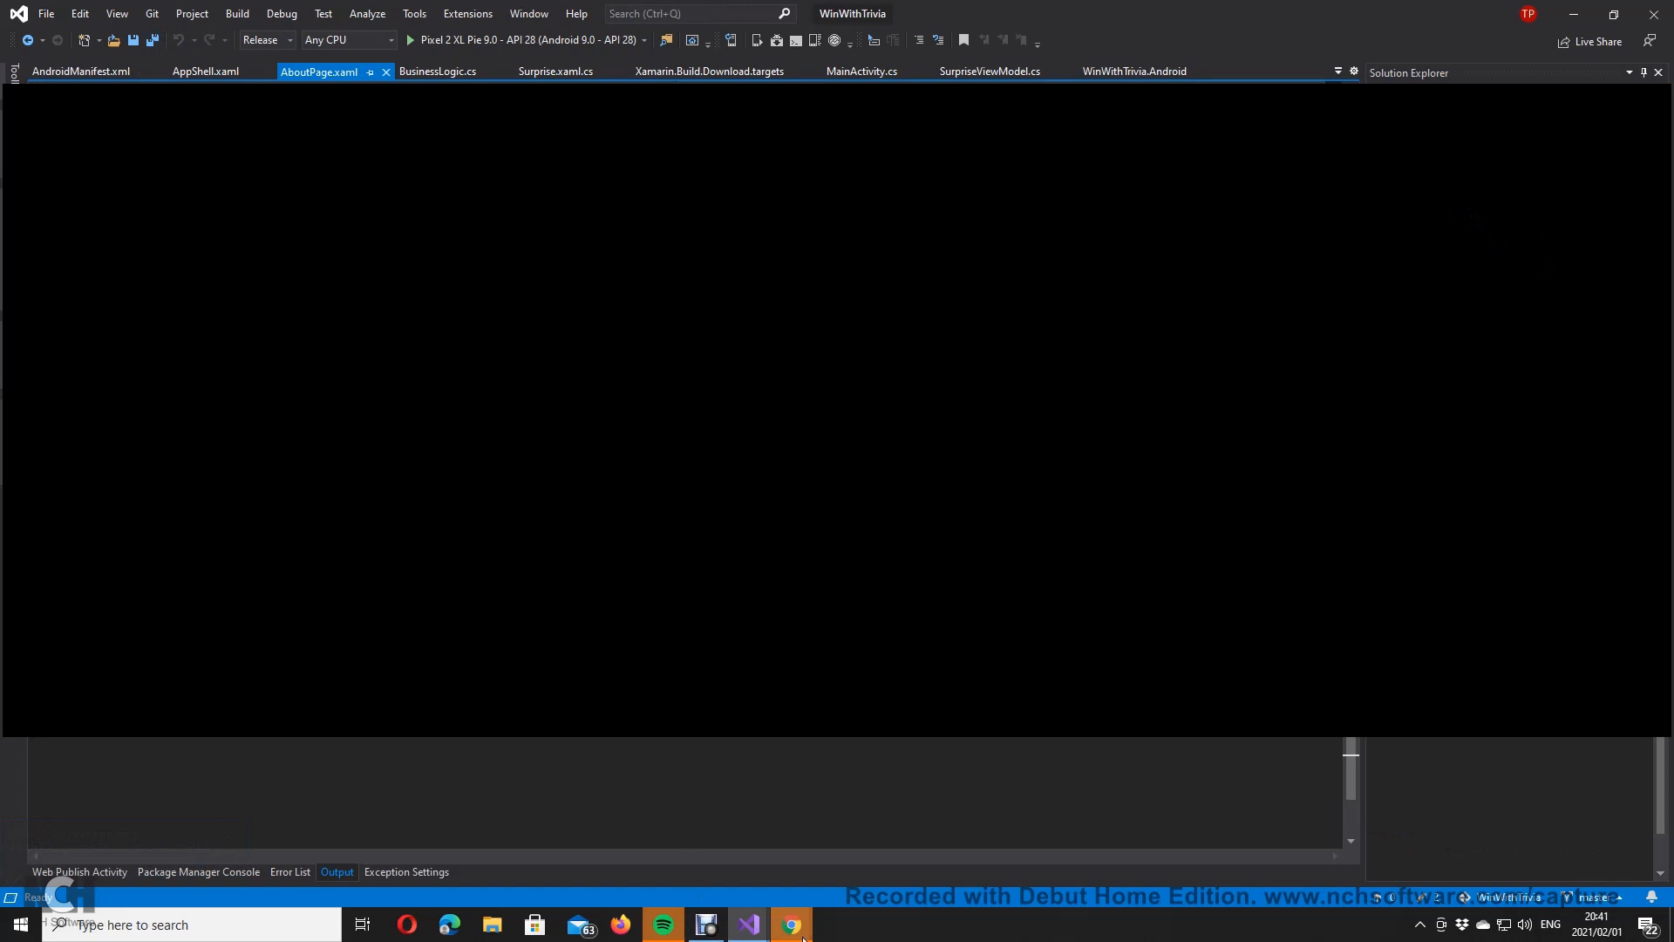
mouse_move(792, 923)
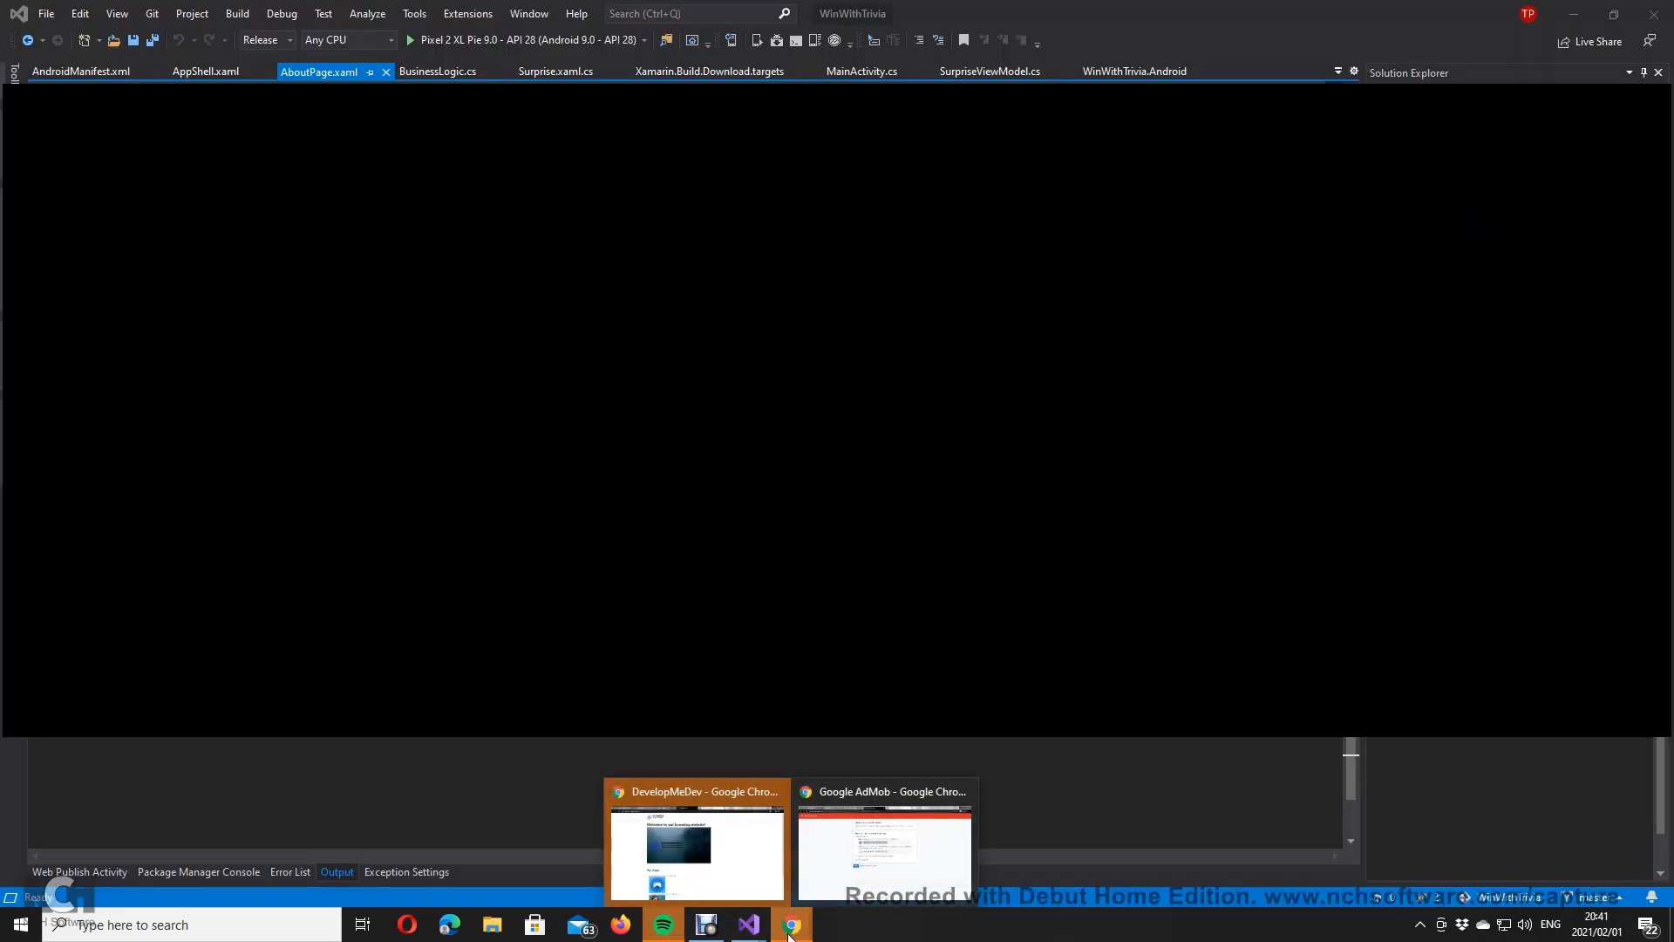
Step: Go to the app's Ad units list in AdMob, then bring back the GTCriptos Visual Studio window
click(908, 842)
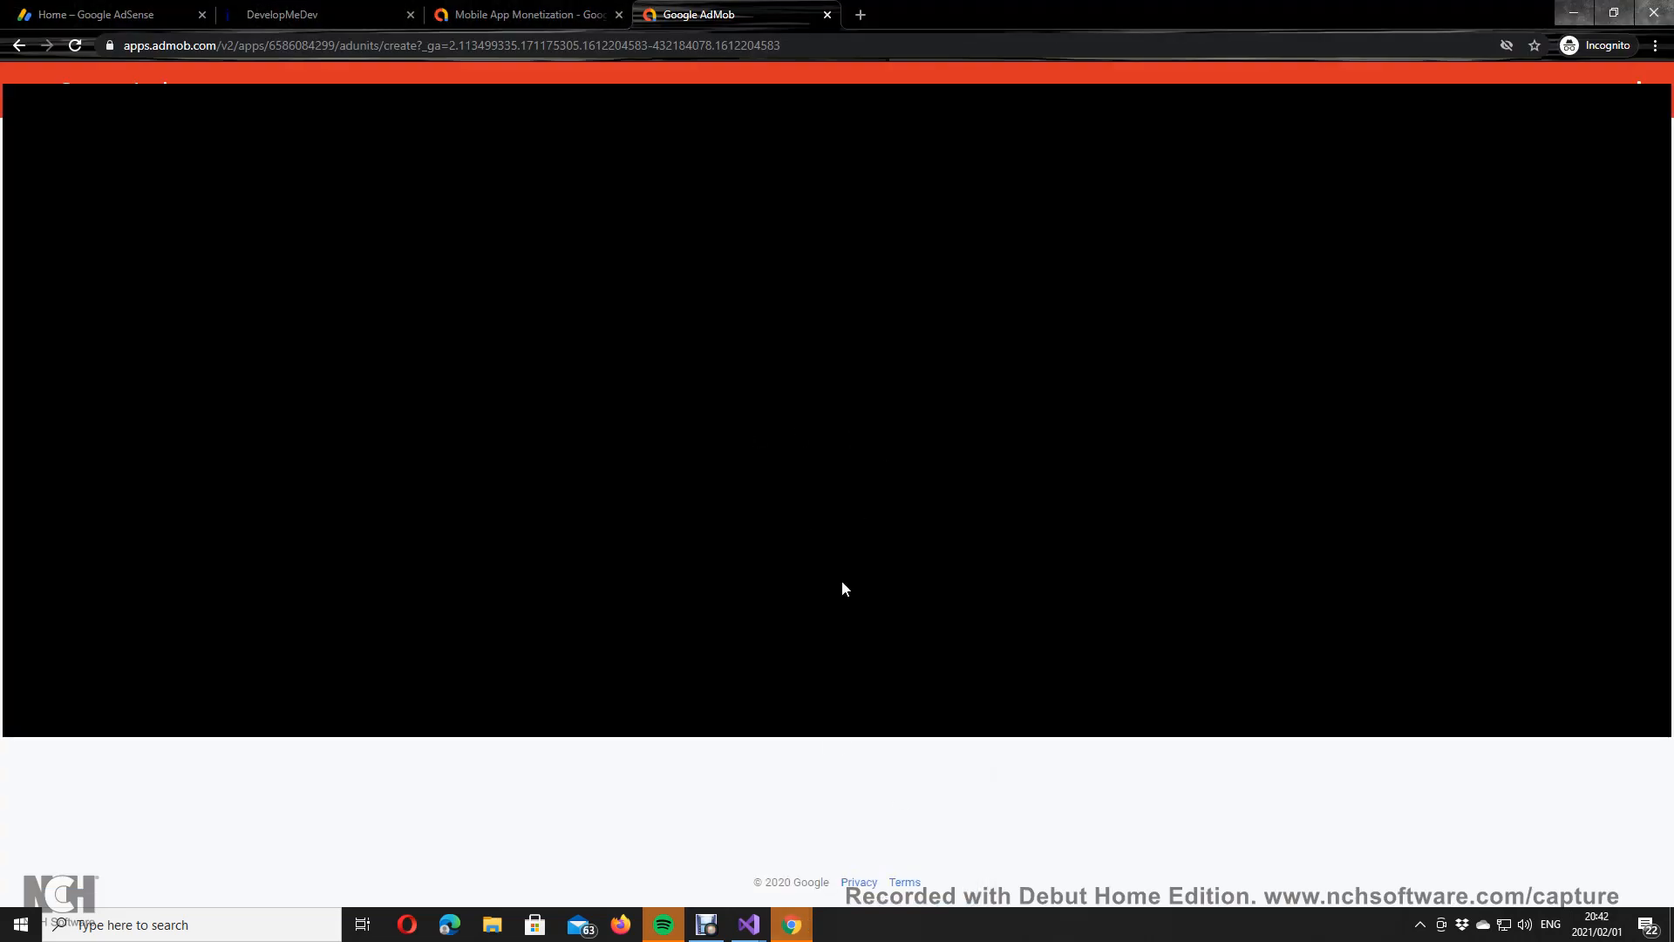
click(568, 583)
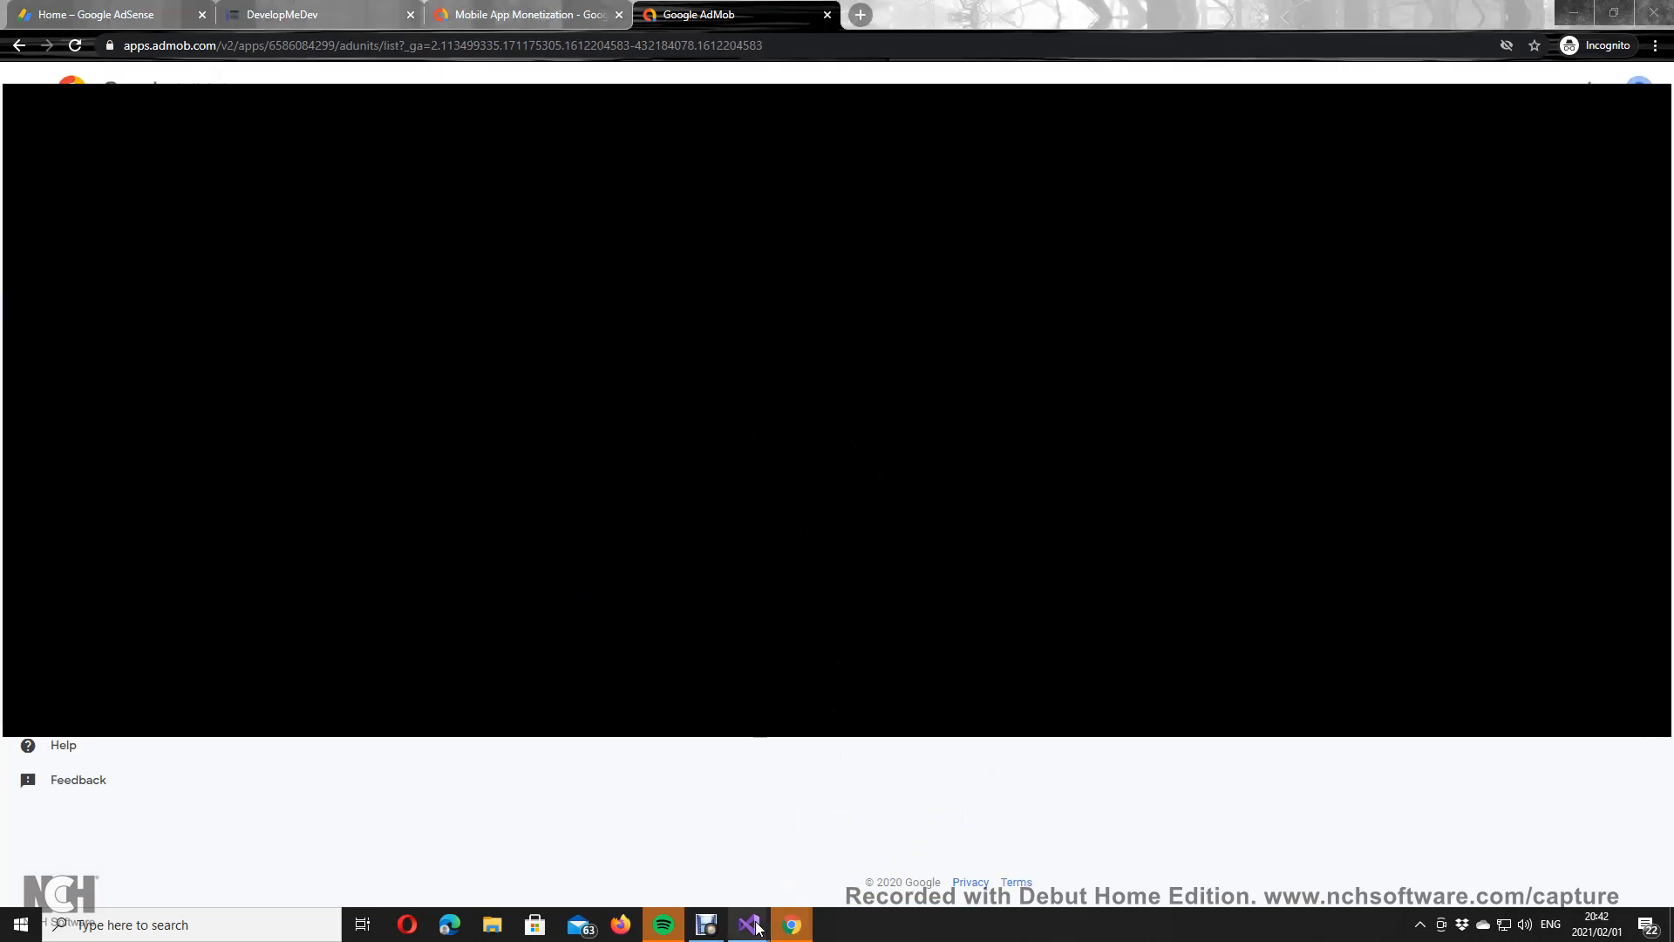
mouse_move(748, 924)
click(834, 850)
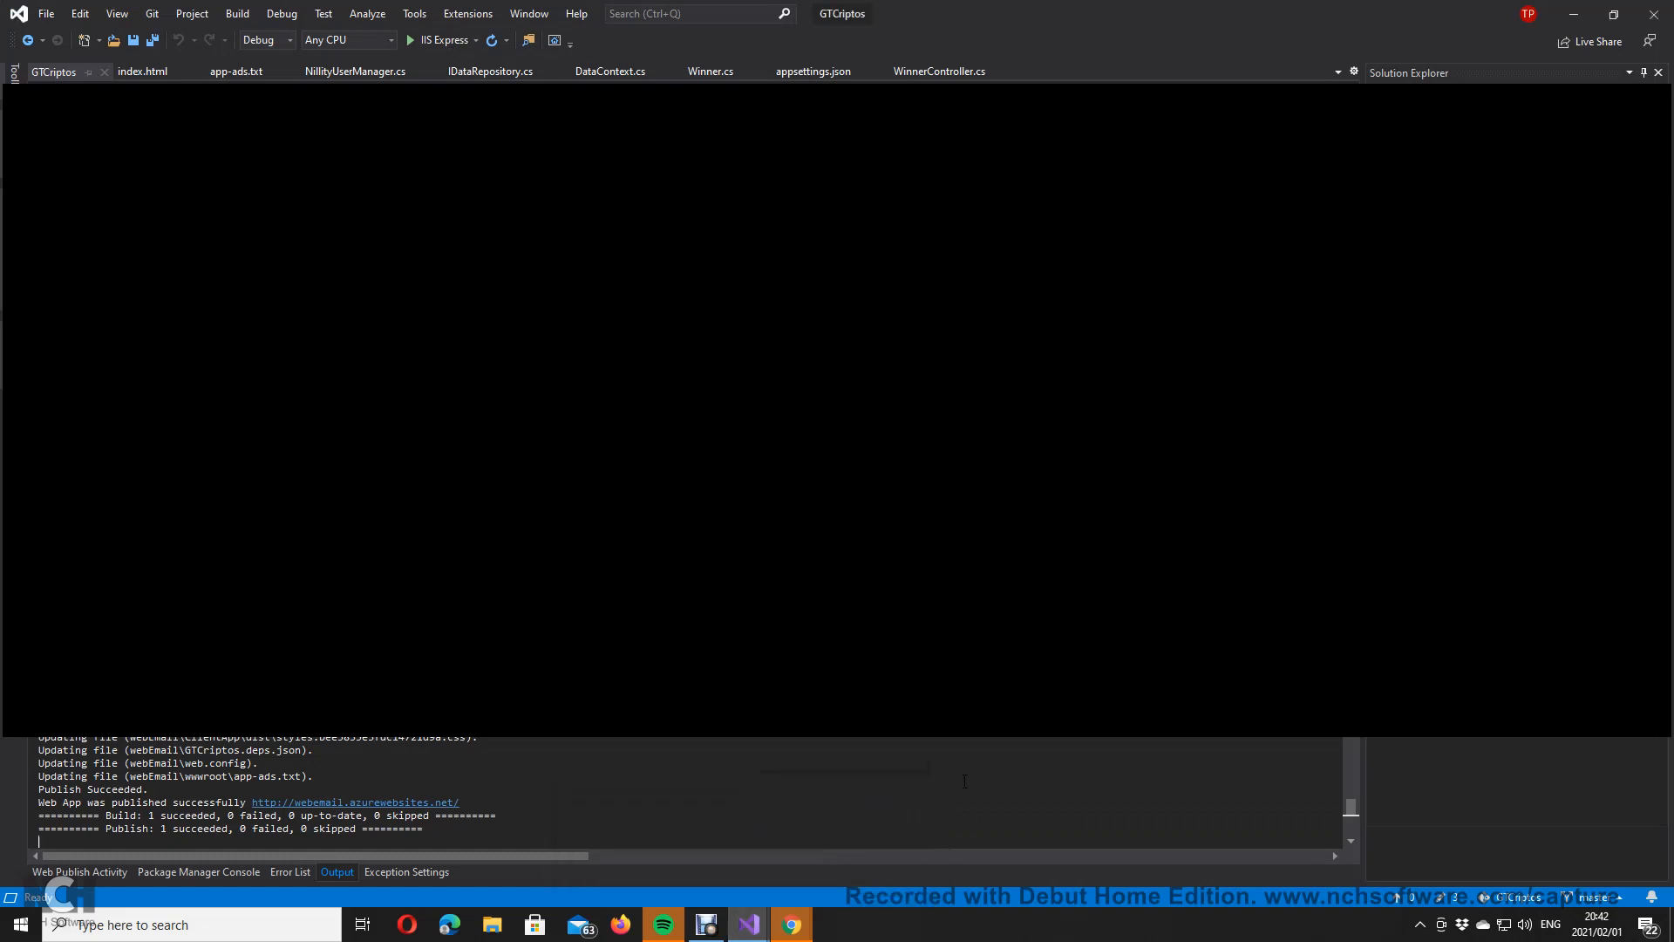
Step: Bring the WinWithTrivia Visual Studio window back in front
mouse_move(747, 930)
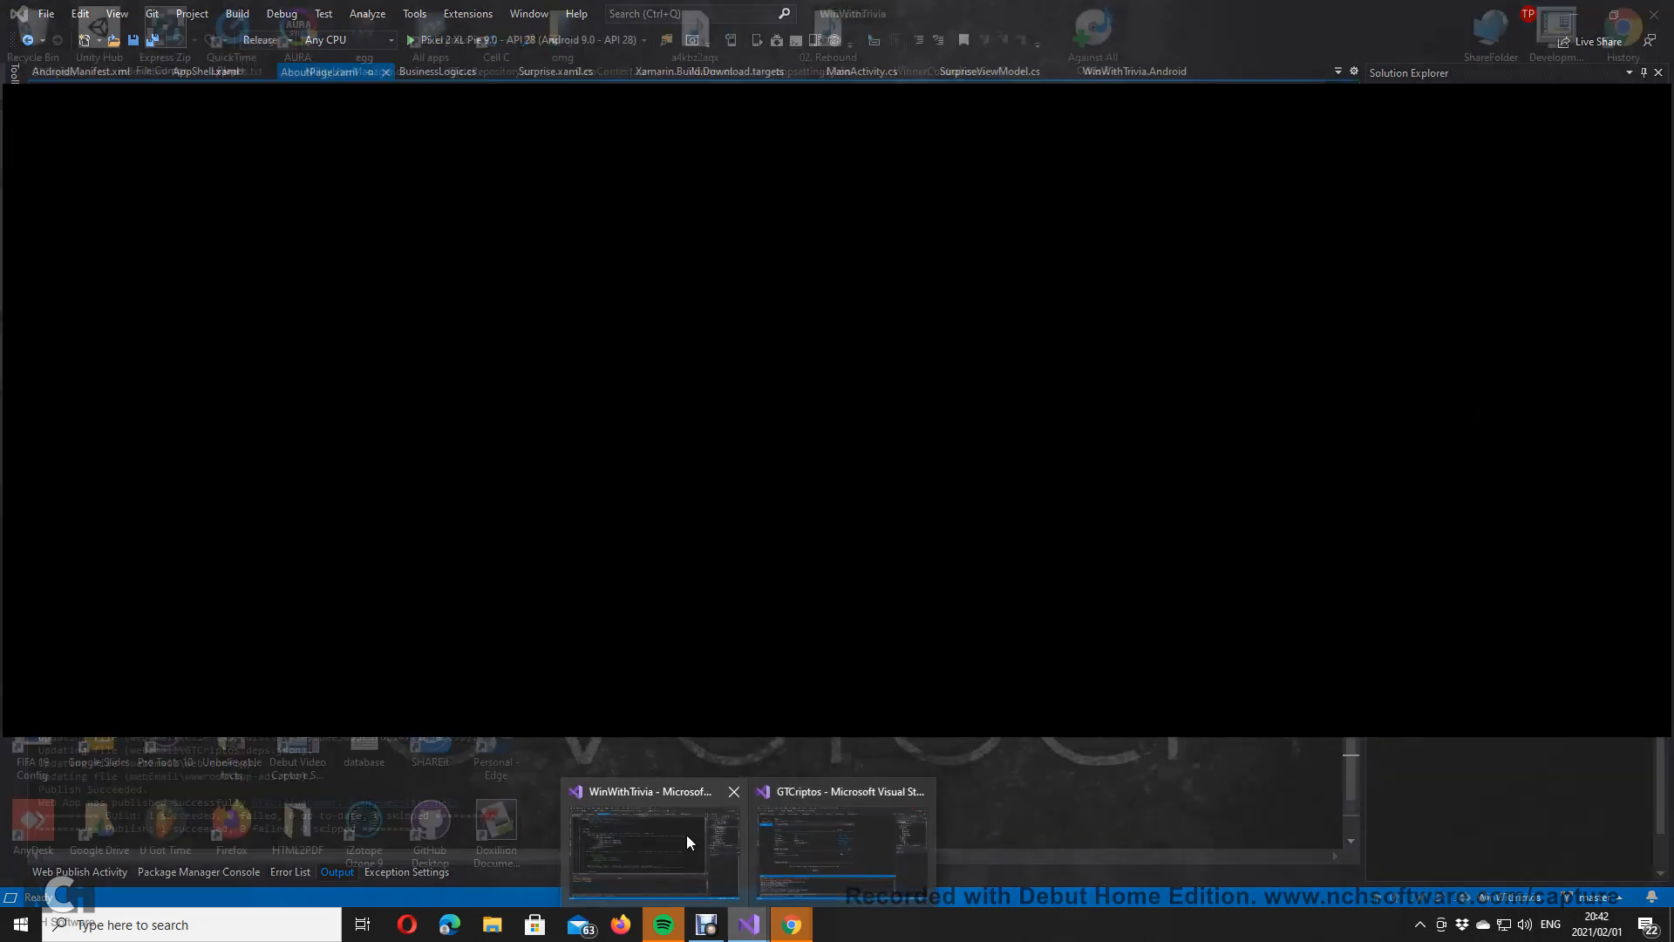
click(687, 837)
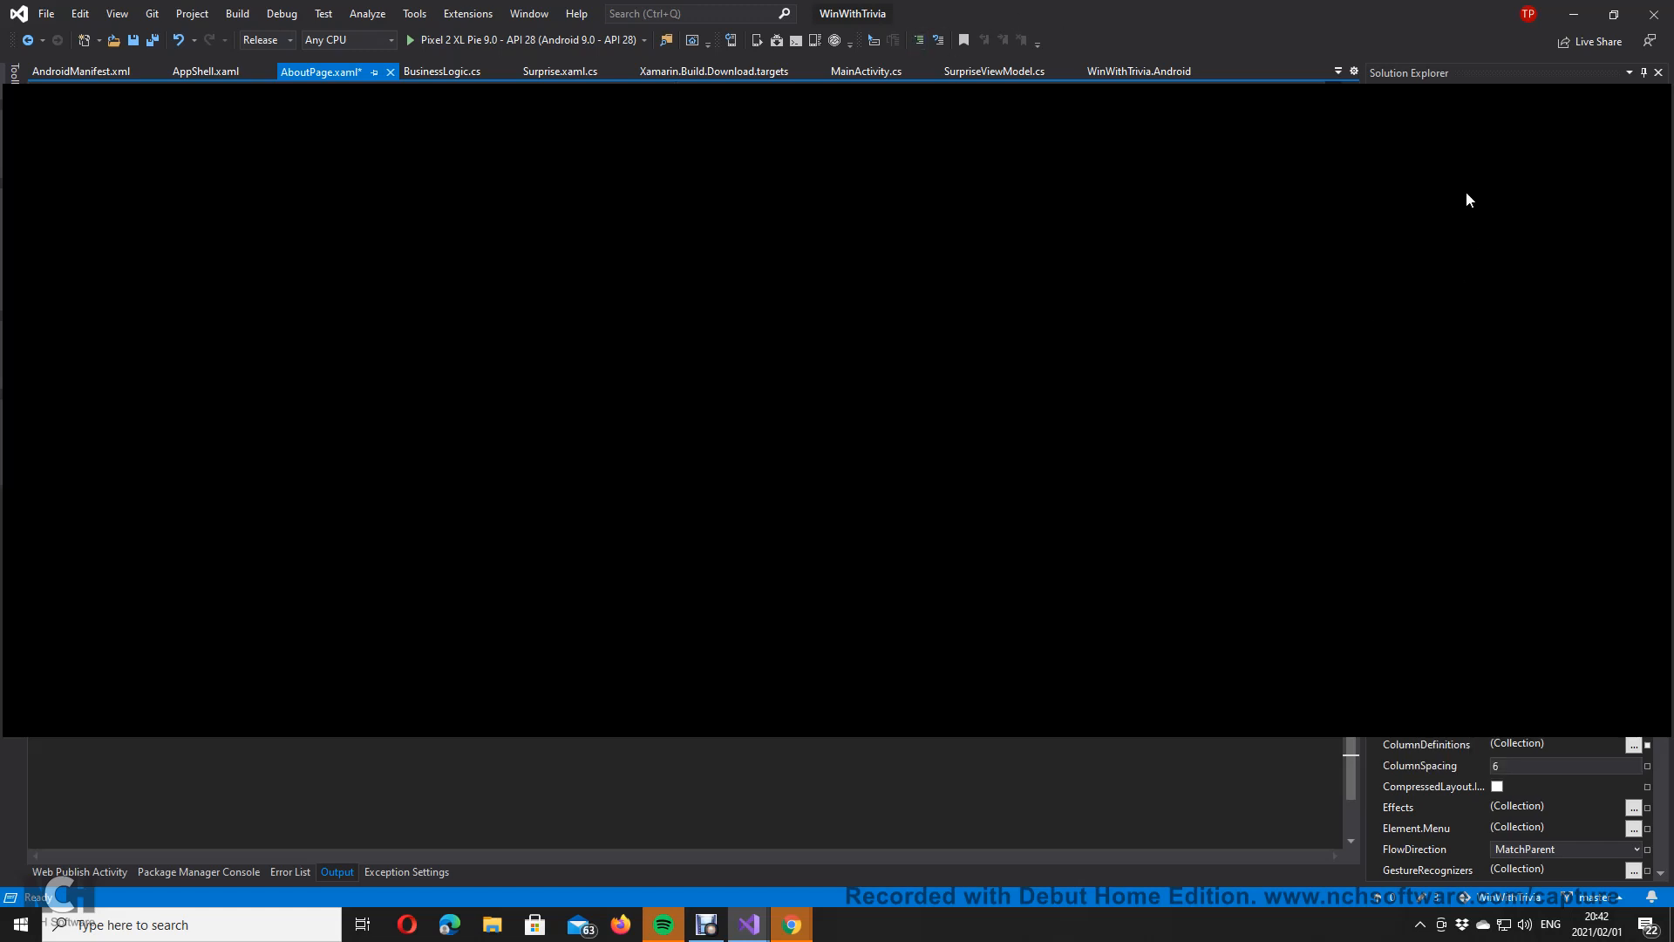
Step: Review AboutPage.xaml.cs and AboutViewModel.cs, save all files, and run the app on the Pixel 2 XL emulator
click(1409, 192)
double_click(1486, 208)
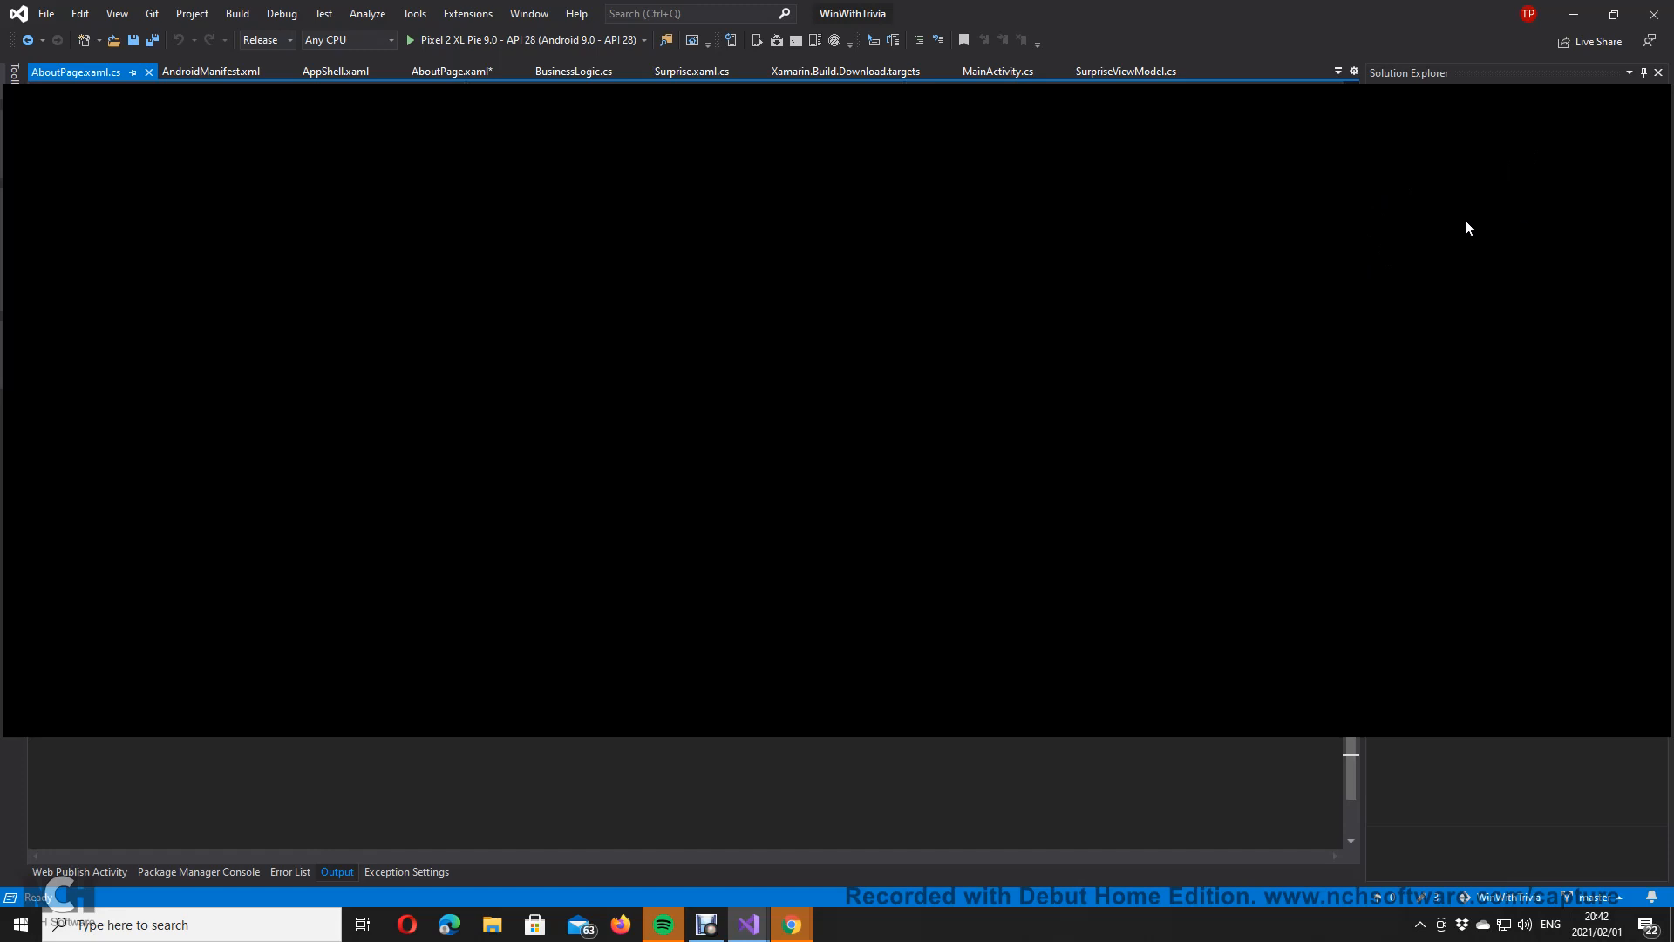
double_click(1463, 171)
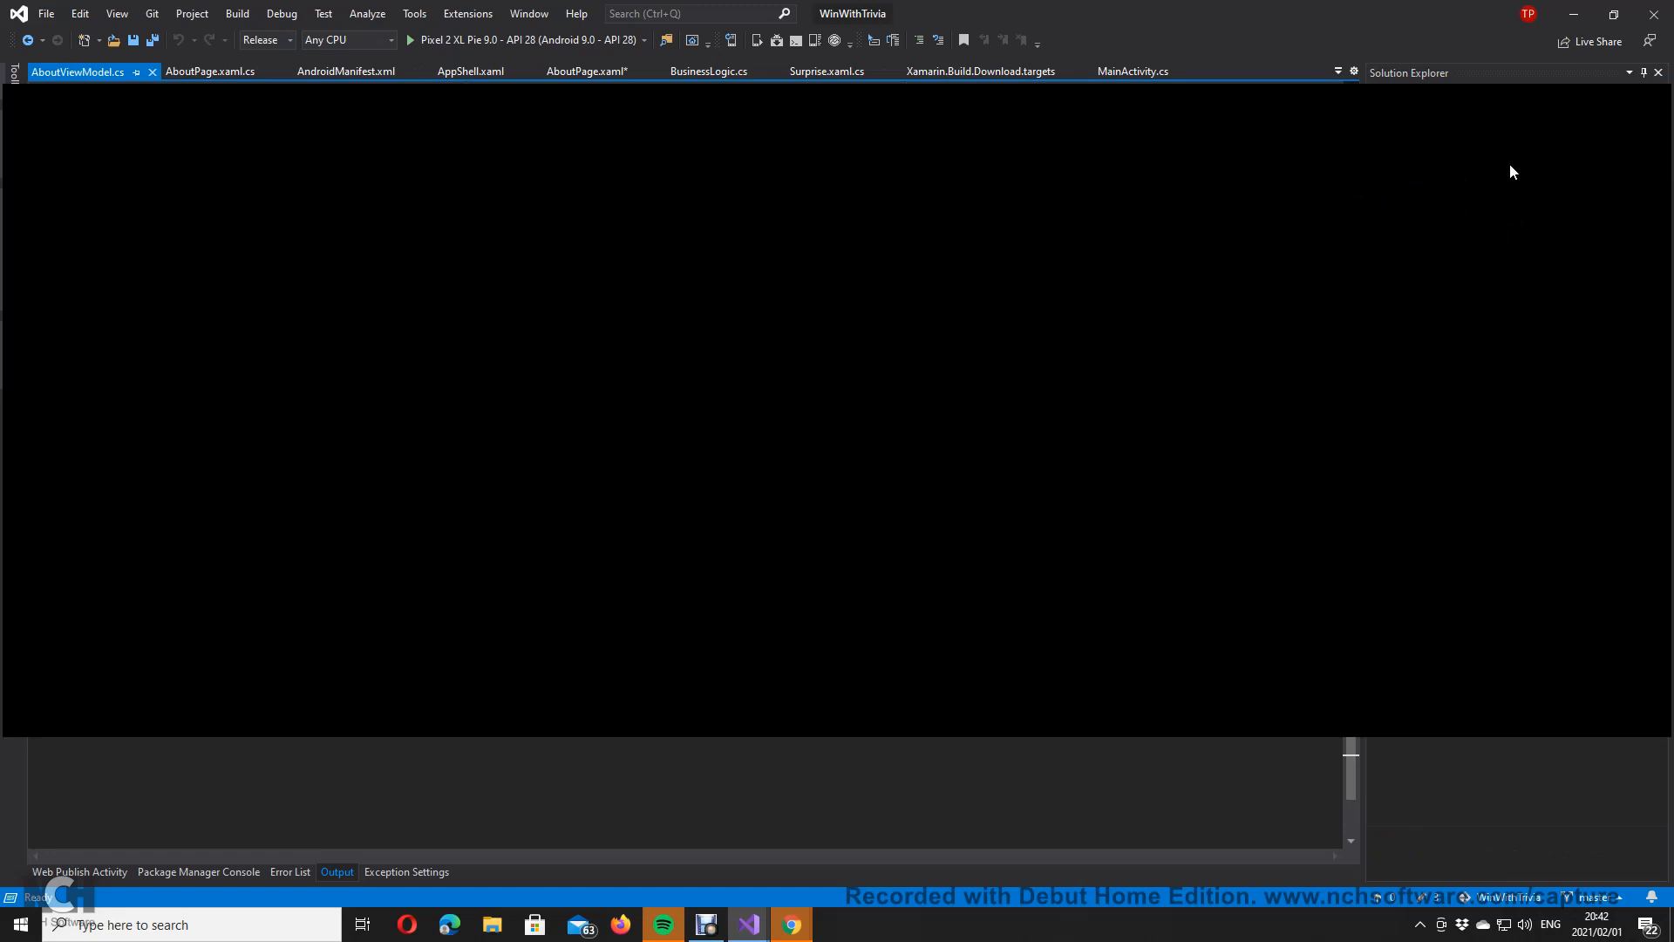
double_click(1464, 308)
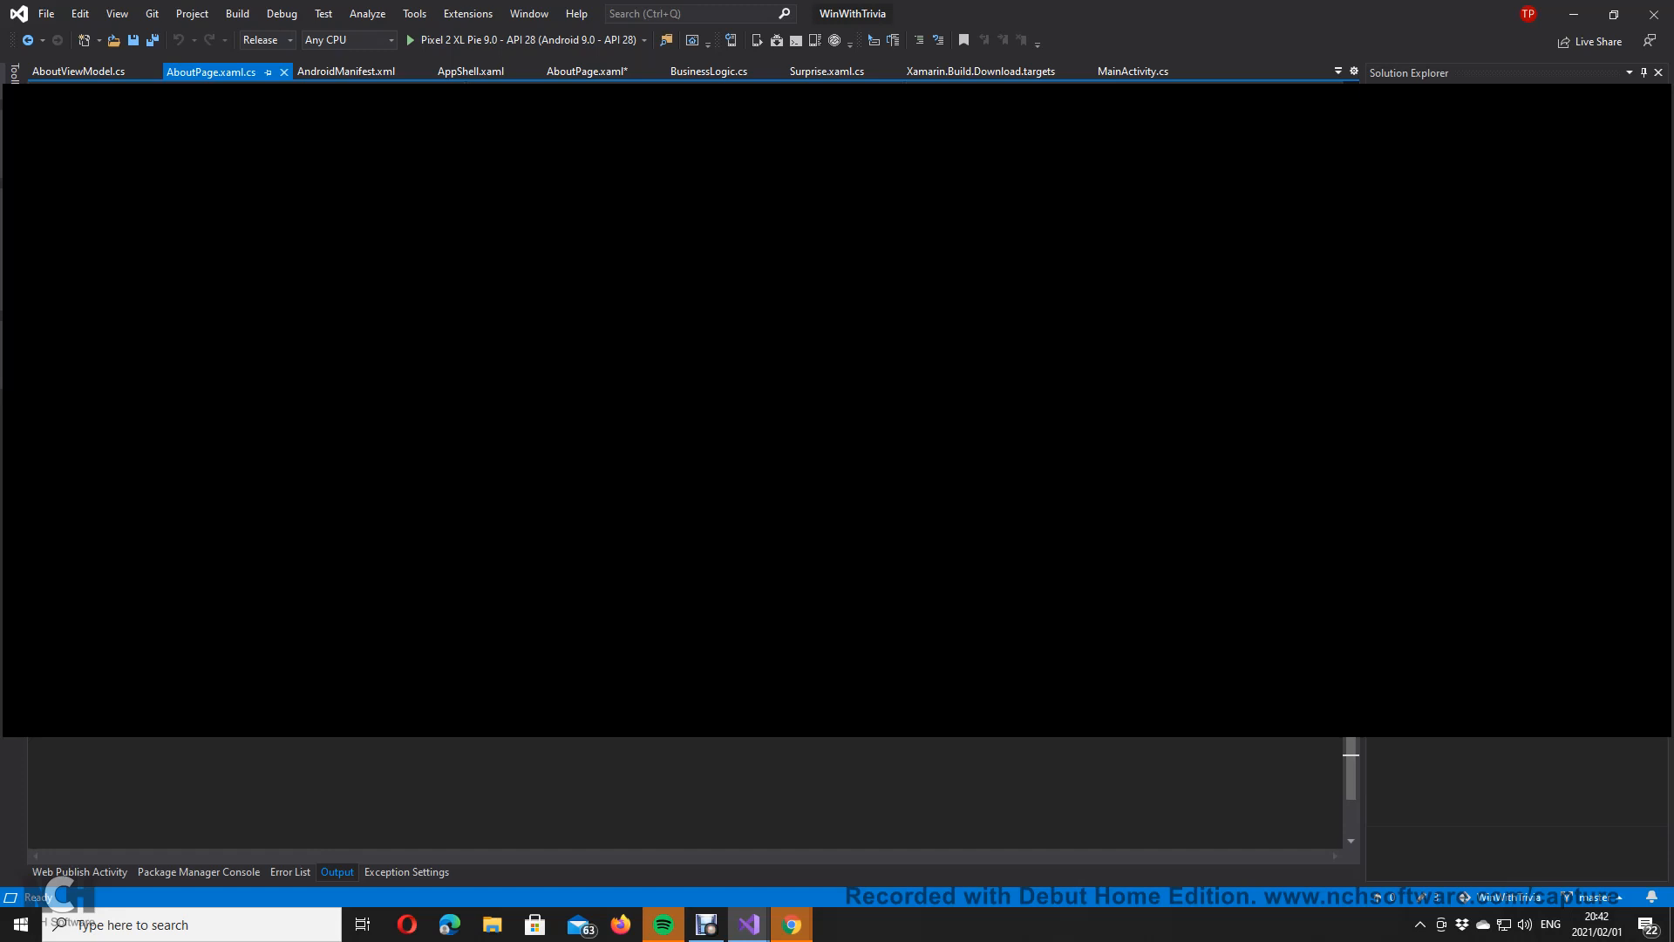
click(149, 41)
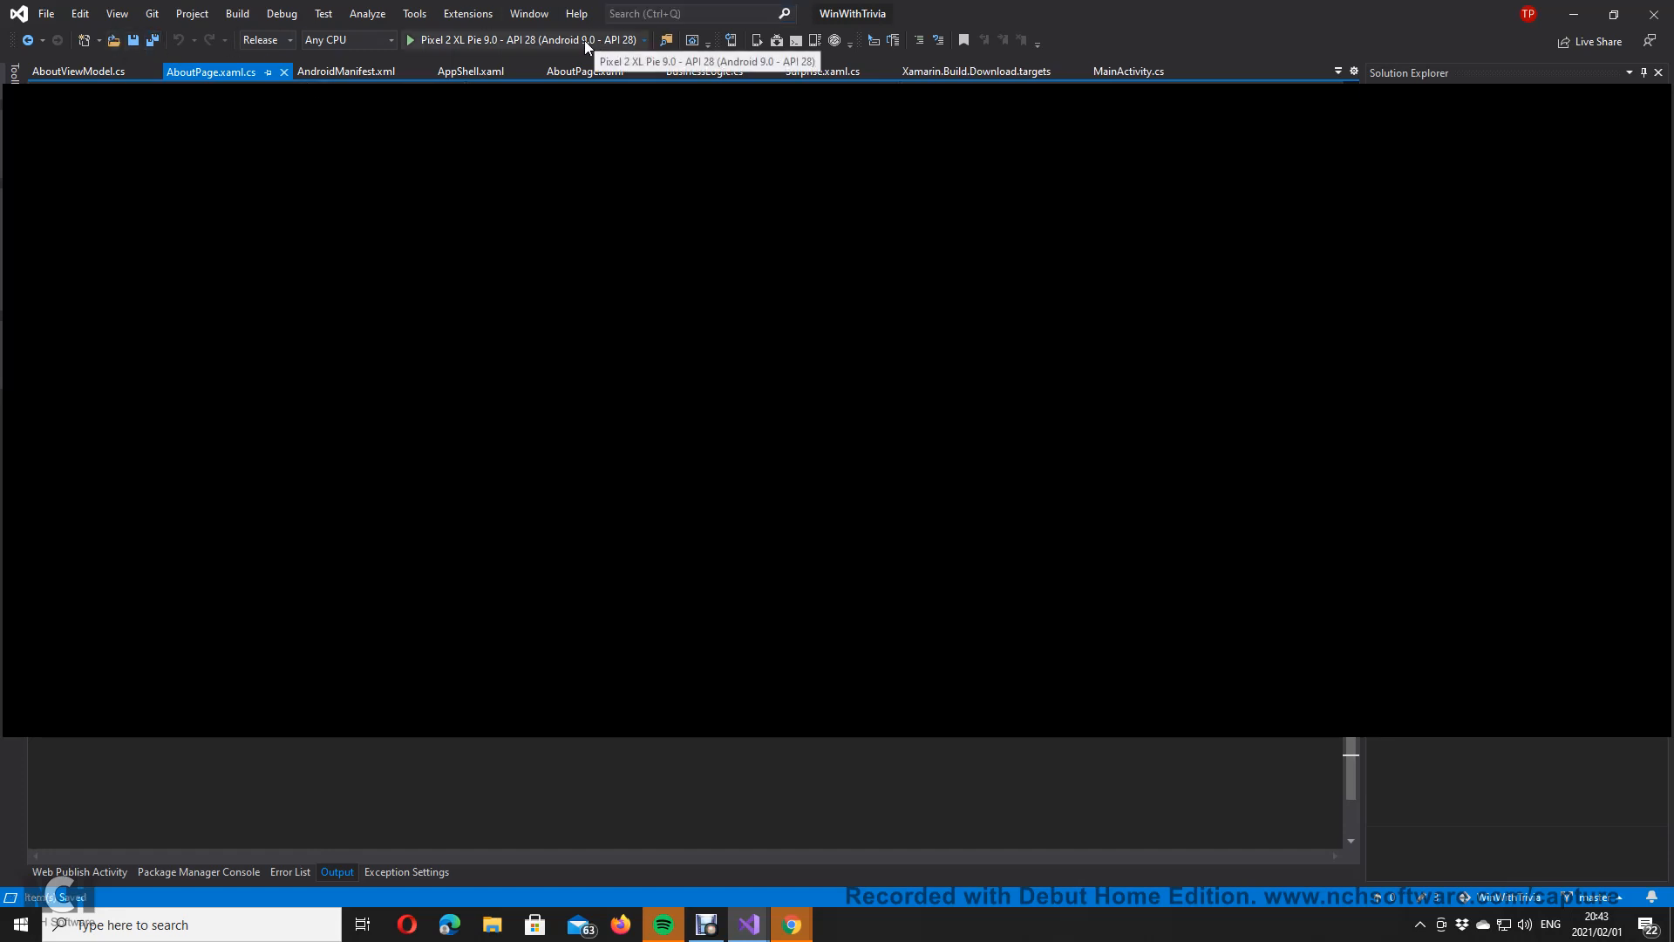
click(584, 40)
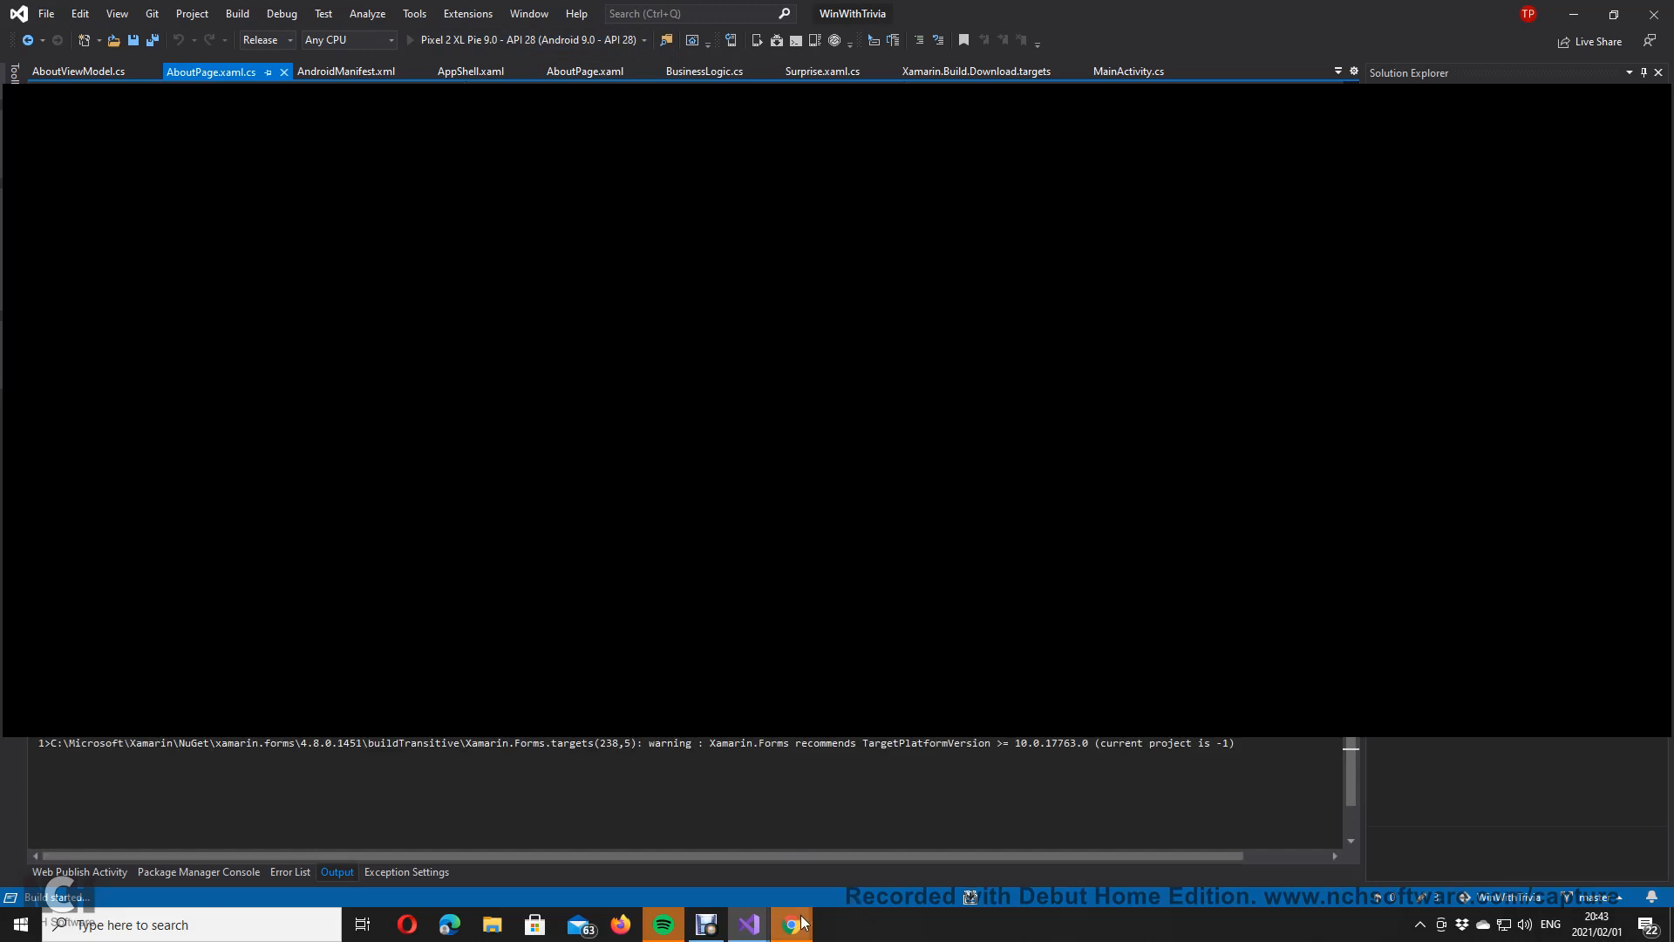
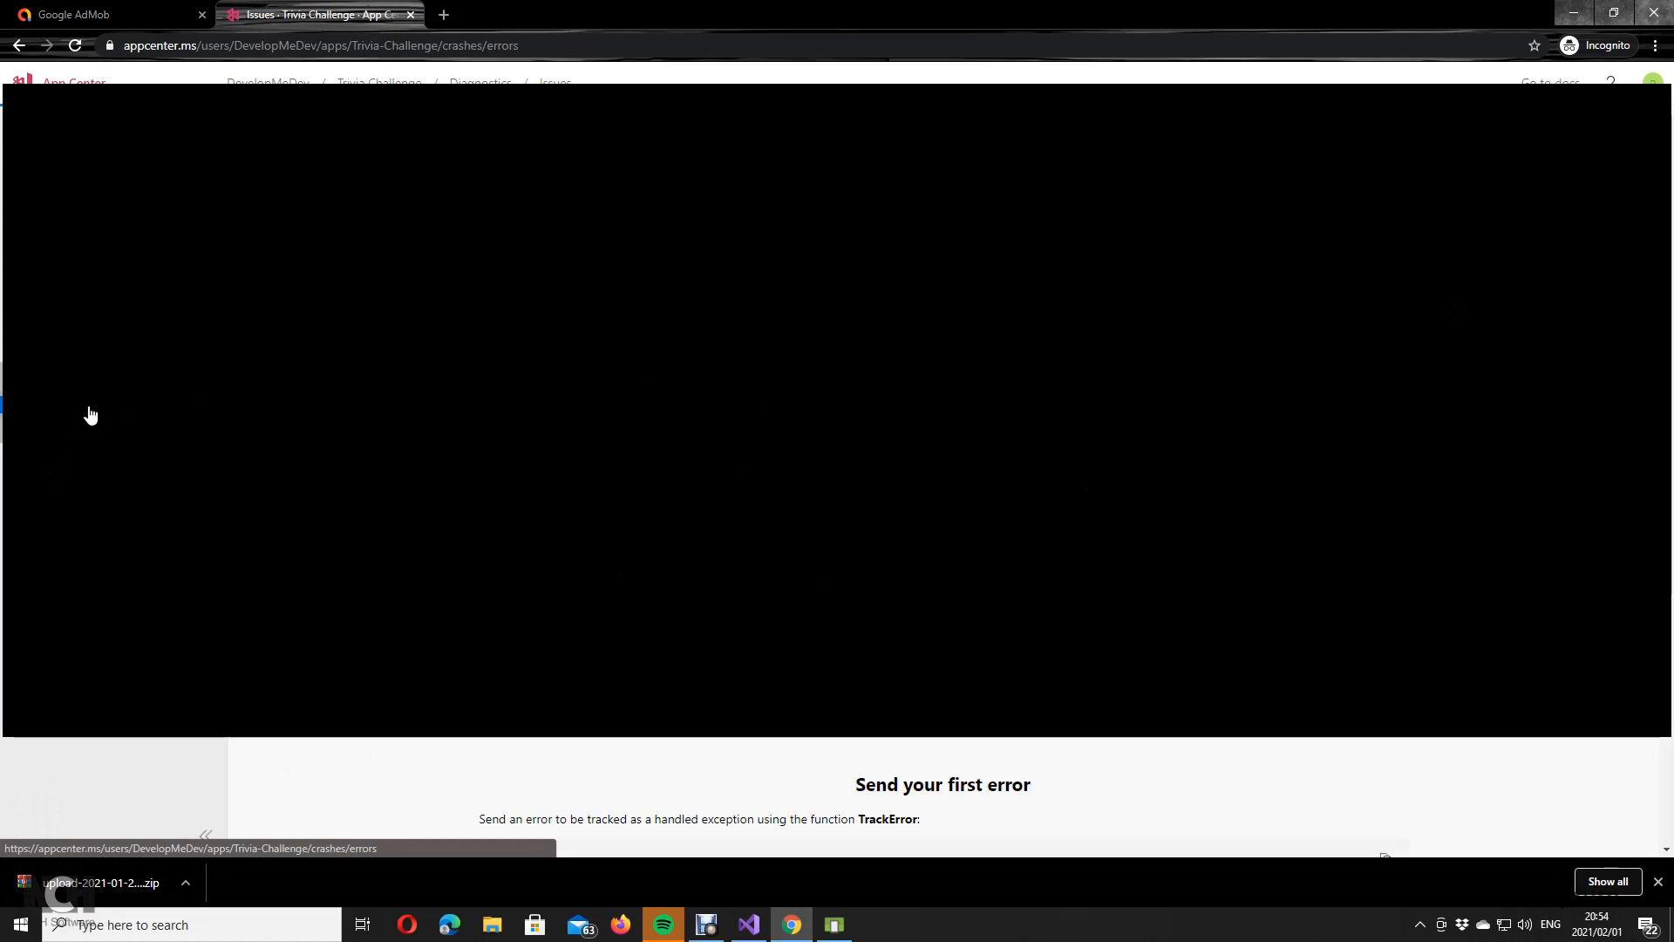
Step: Open the Xamarin SDK getting-started docs from the Issues page and read through them
scroll(1012, 586, down, 3)
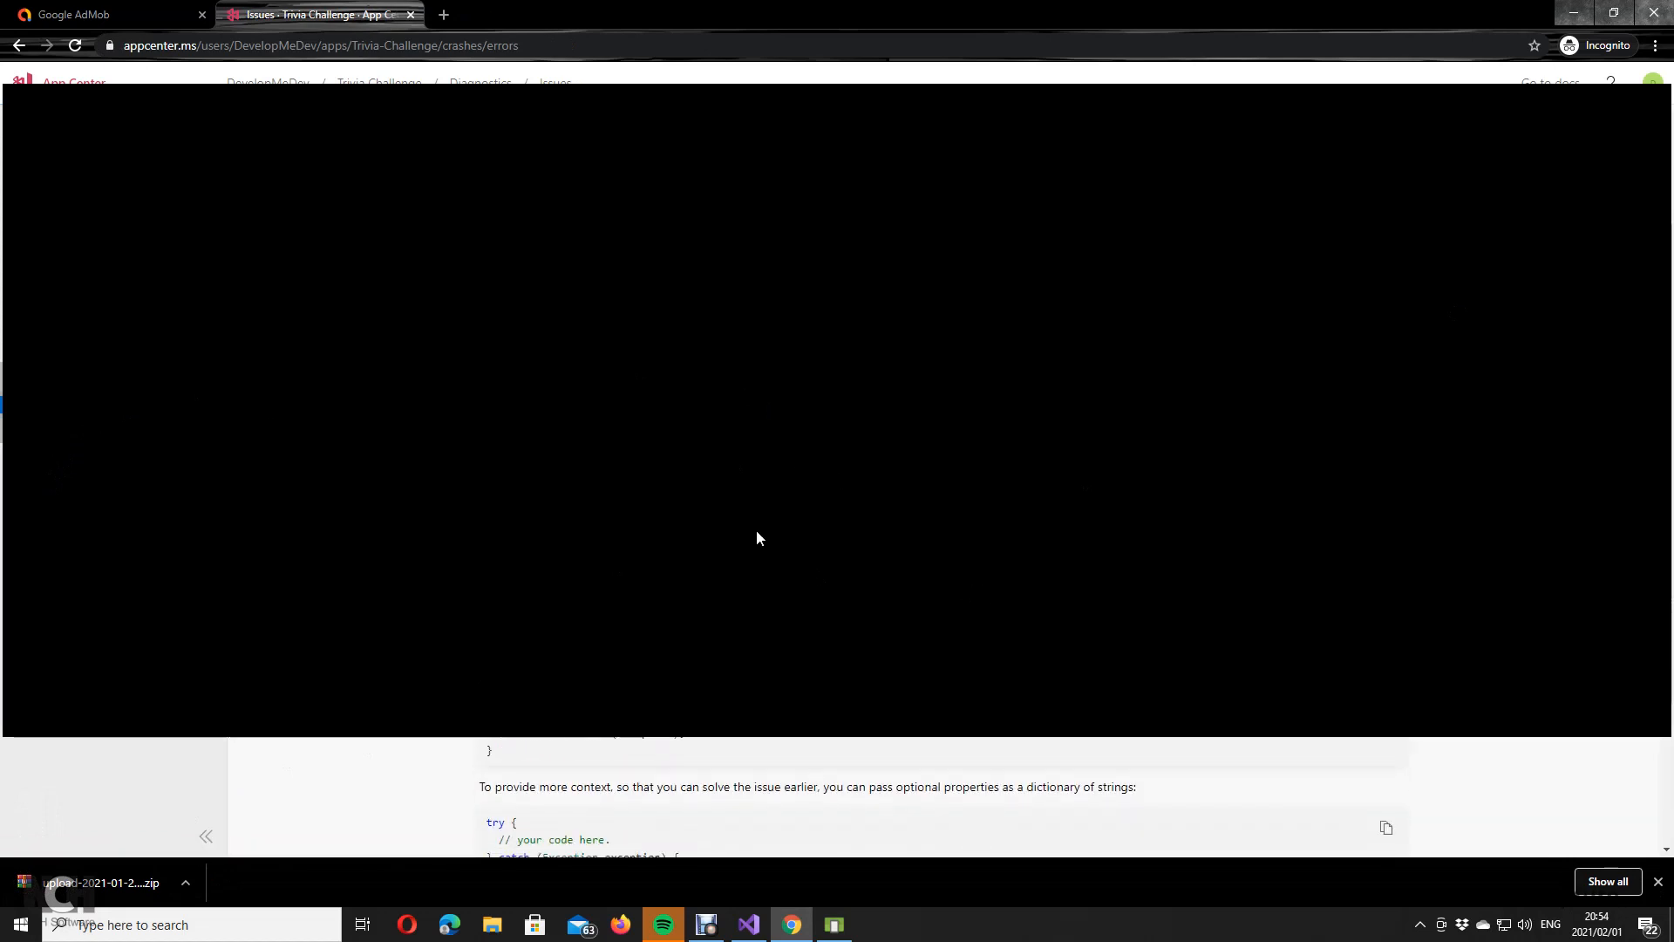
scroll(987, 496, down, 5)
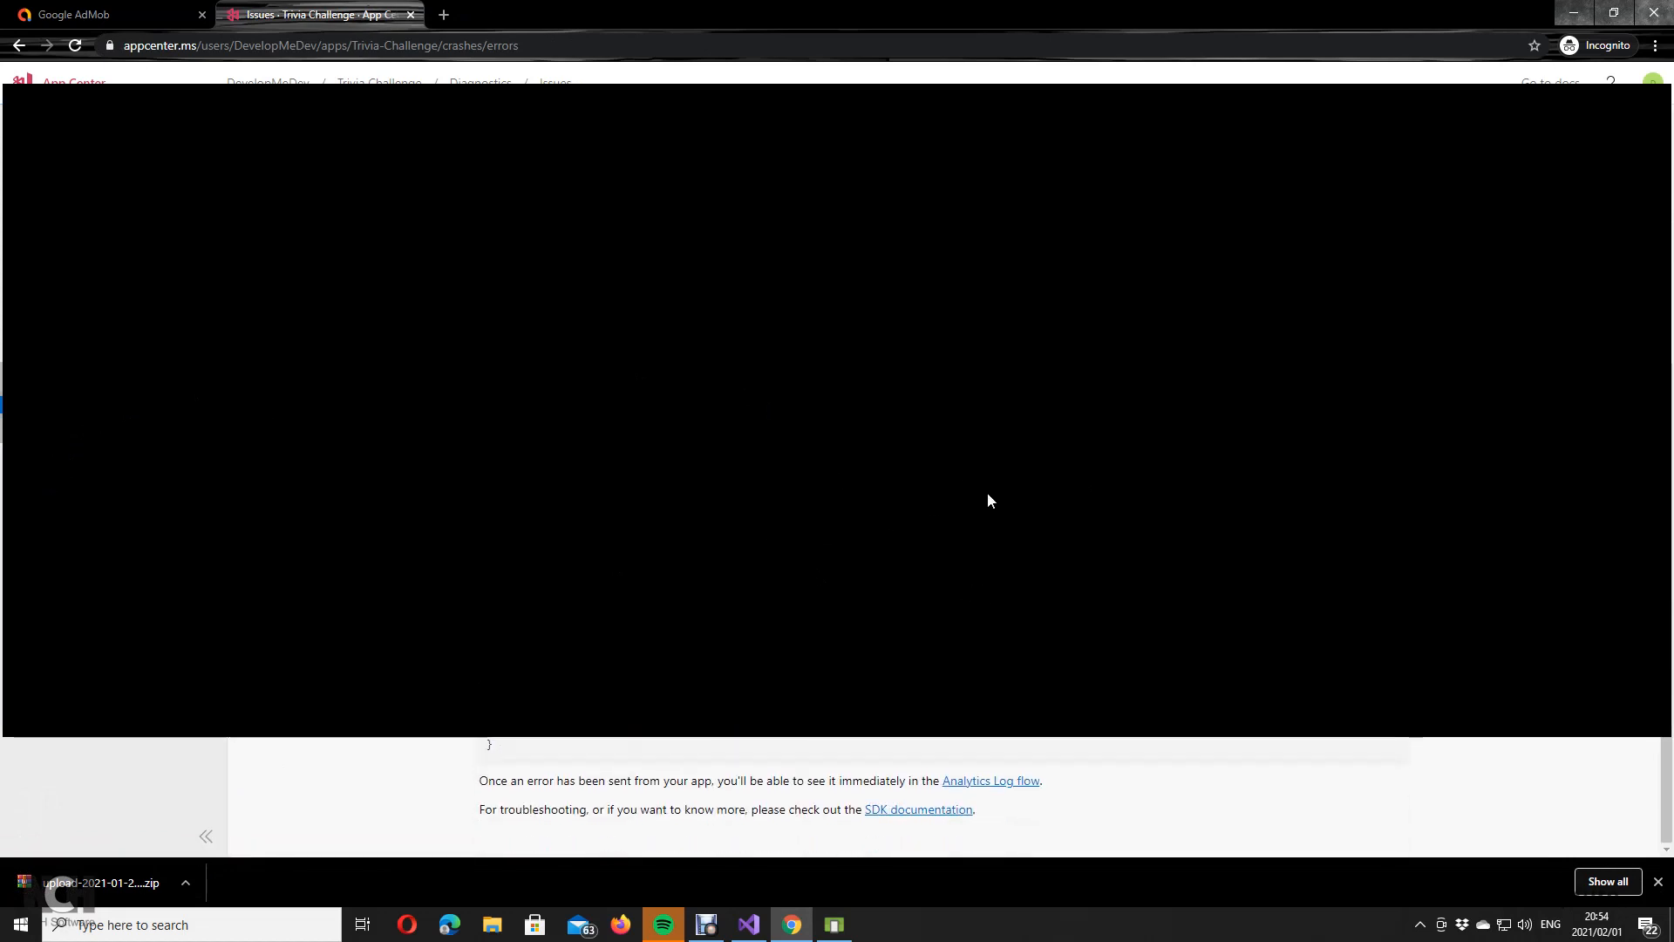
click(921, 809)
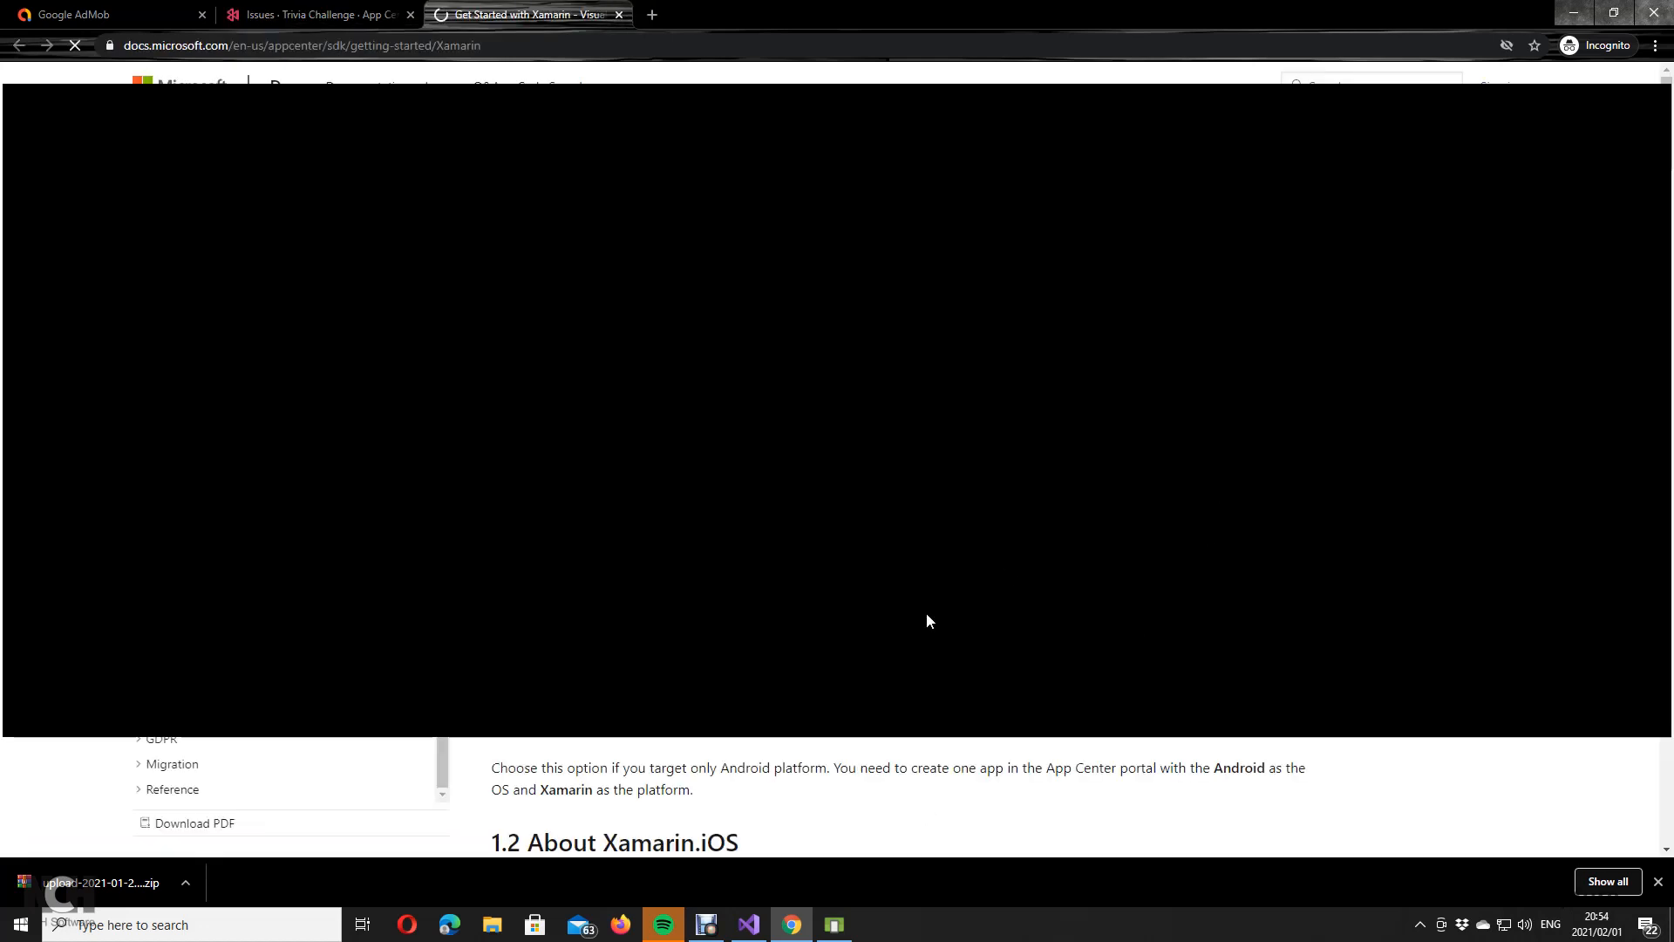
scroll(916, 647, down, 10)
scroll(924, 654, down, 10)
scroll(928, 657, down, 5)
scroll(932, 669, down, 10)
scroll(933, 670, down, 15)
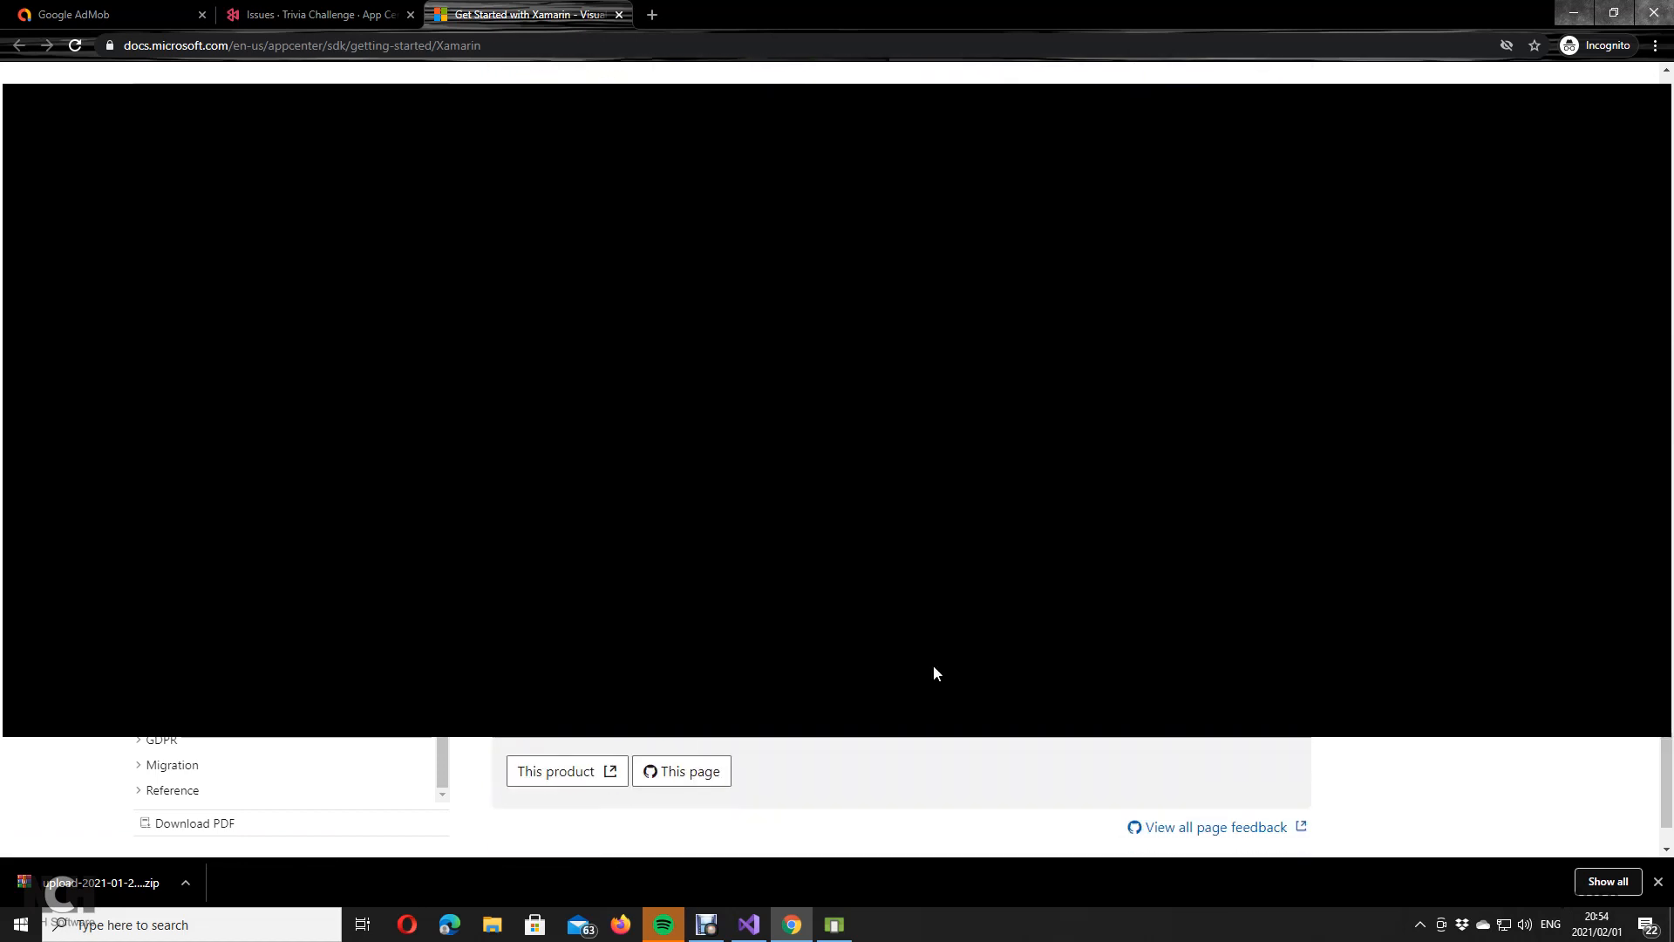
scroll(934, 667, down, 3)
scroll(934, 666, up, 5)
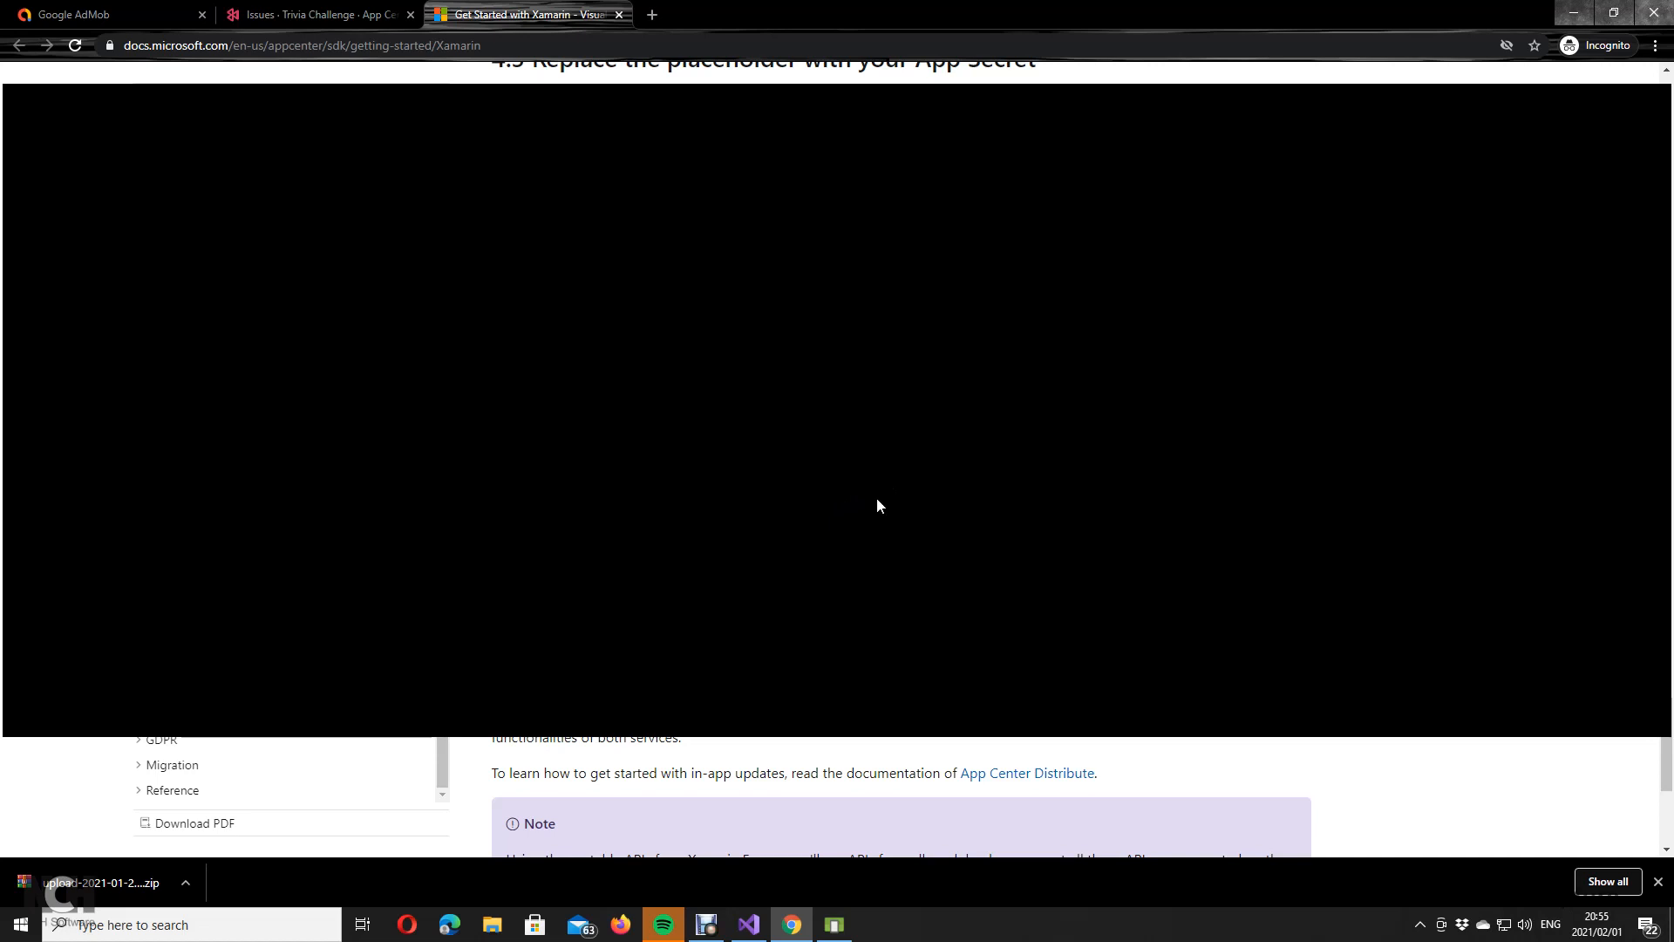
scroll(877, 506, down, 5)
scroll(868, 624, up, 5)
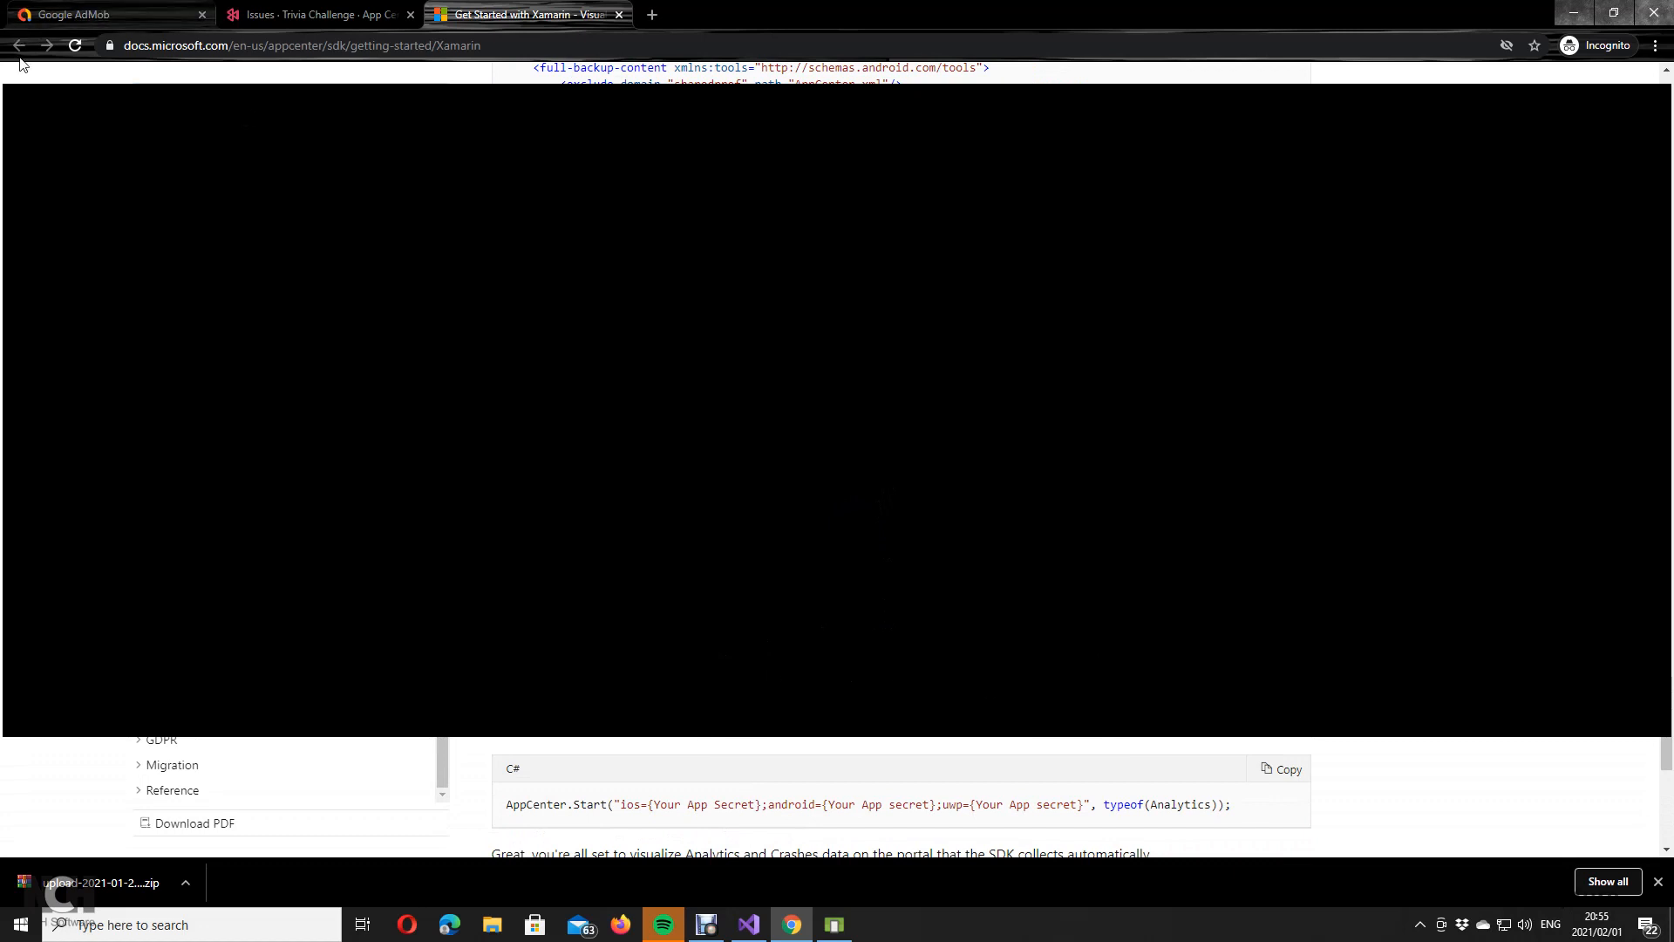
Step: Close the docs tab, glance at AdMob, and bring Visual Studio to the front
click(619, 14)
scroll(960, 462, up, 5)
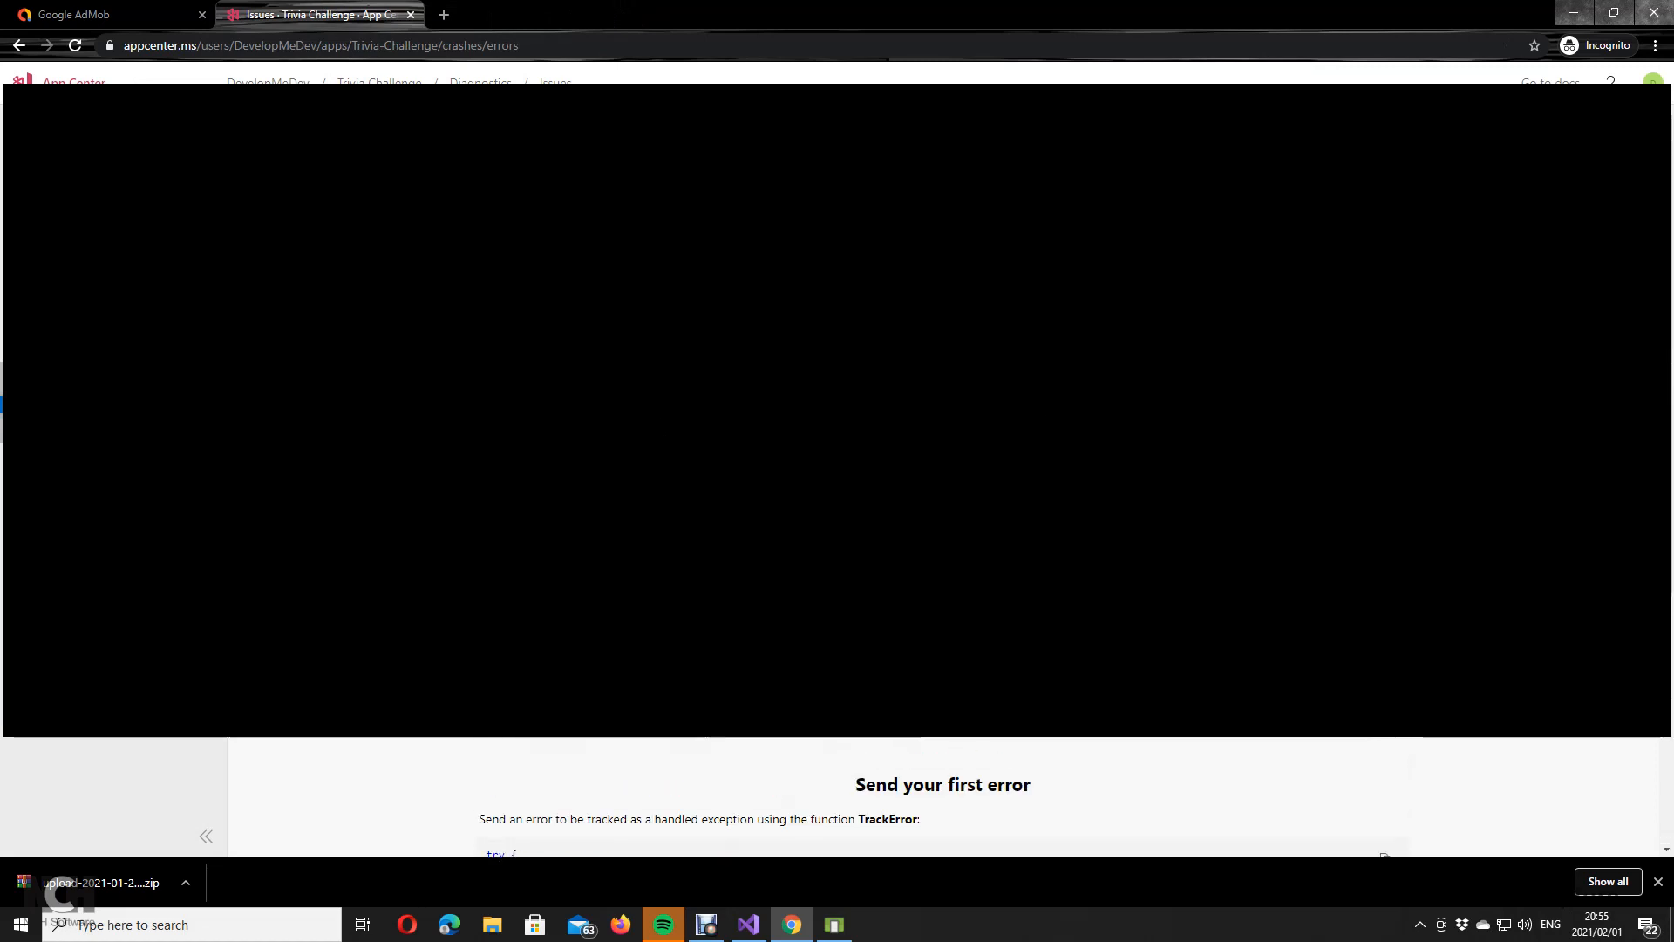
click(85, 8)
click(279, 12)
click(167, 11)
click(335, 17)
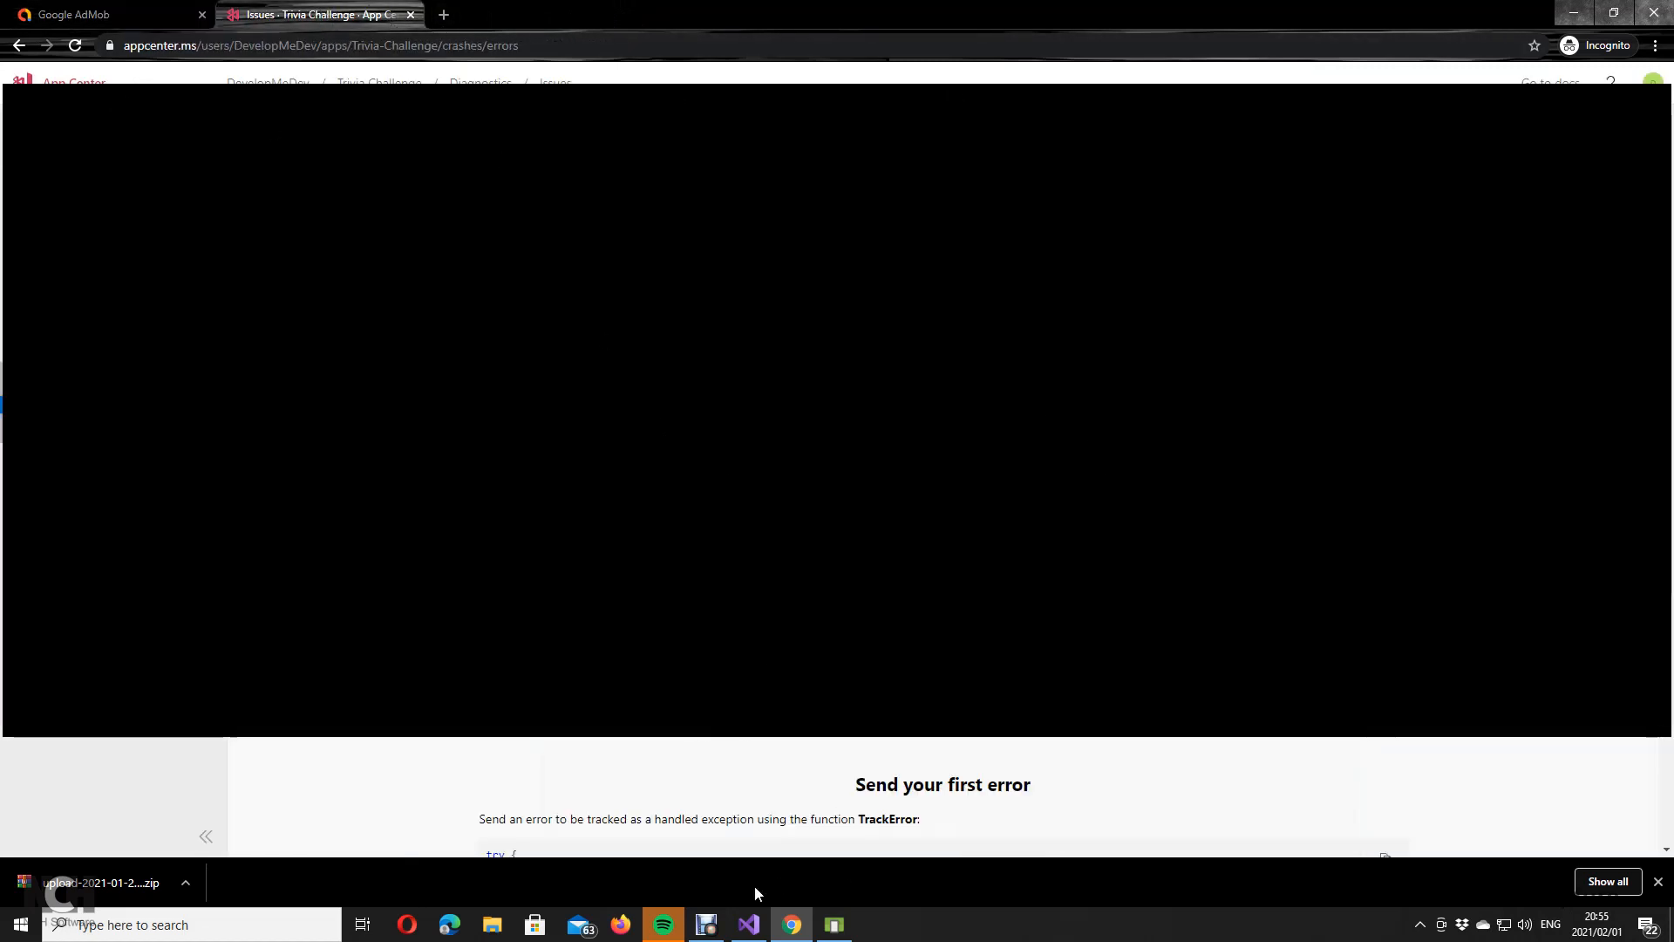
click(839, 930)
click(750, 925)
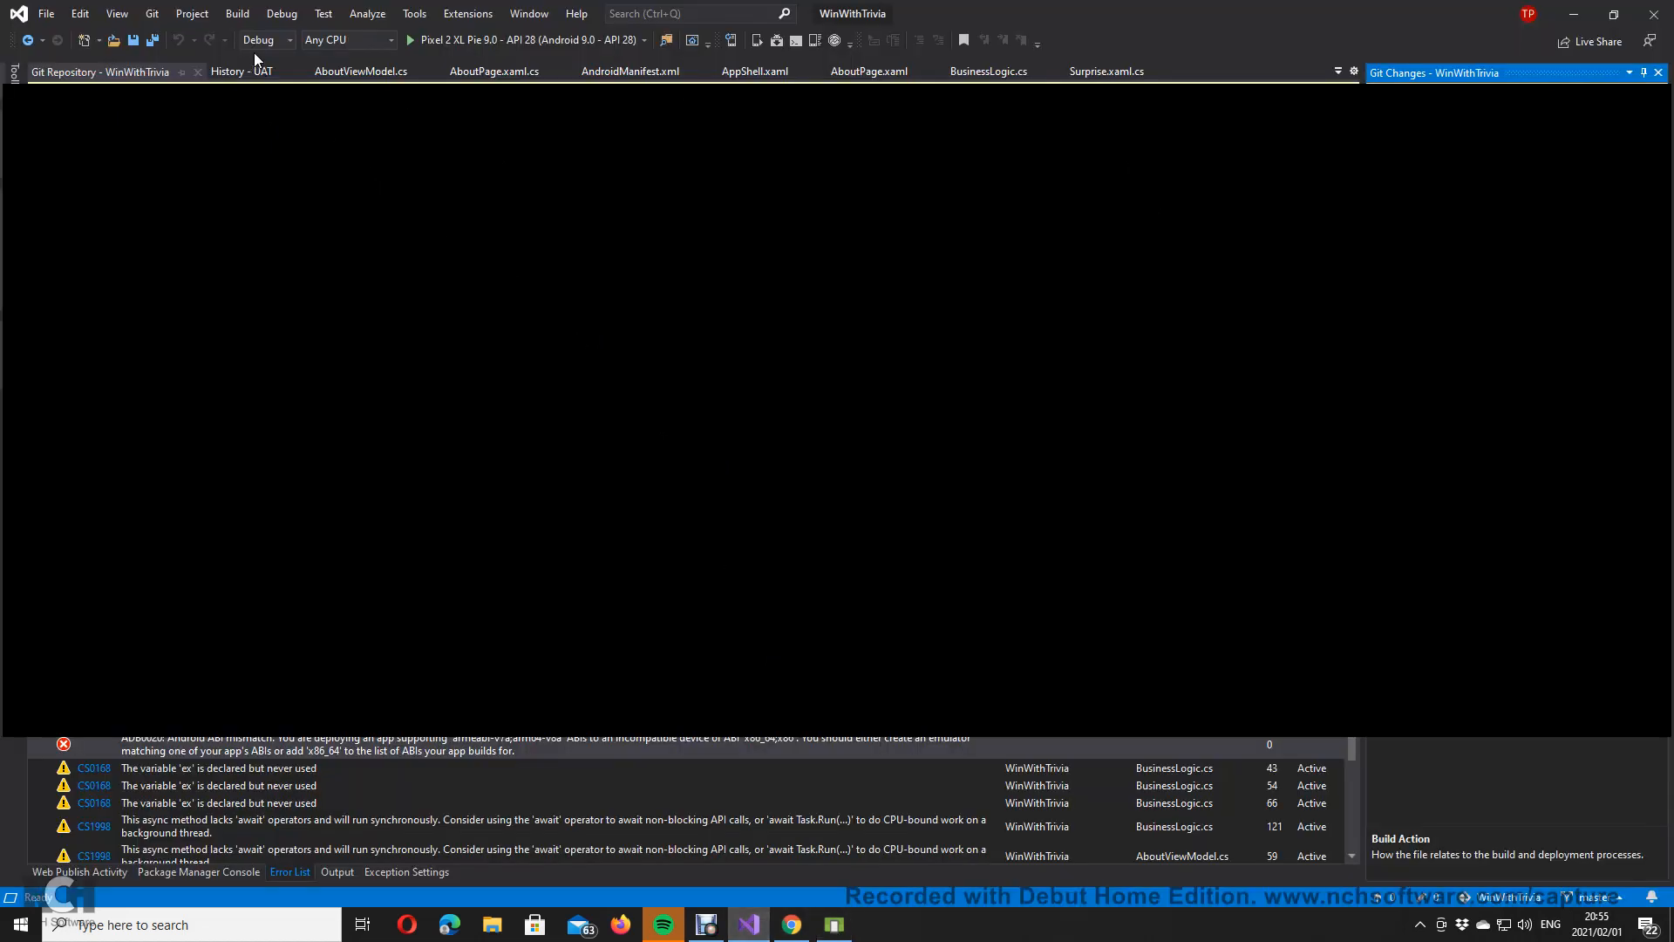
Step: Start debugging WinWithTrivia on the Pixel 2 XL Pie 9.0 emulator
click(502, 44)
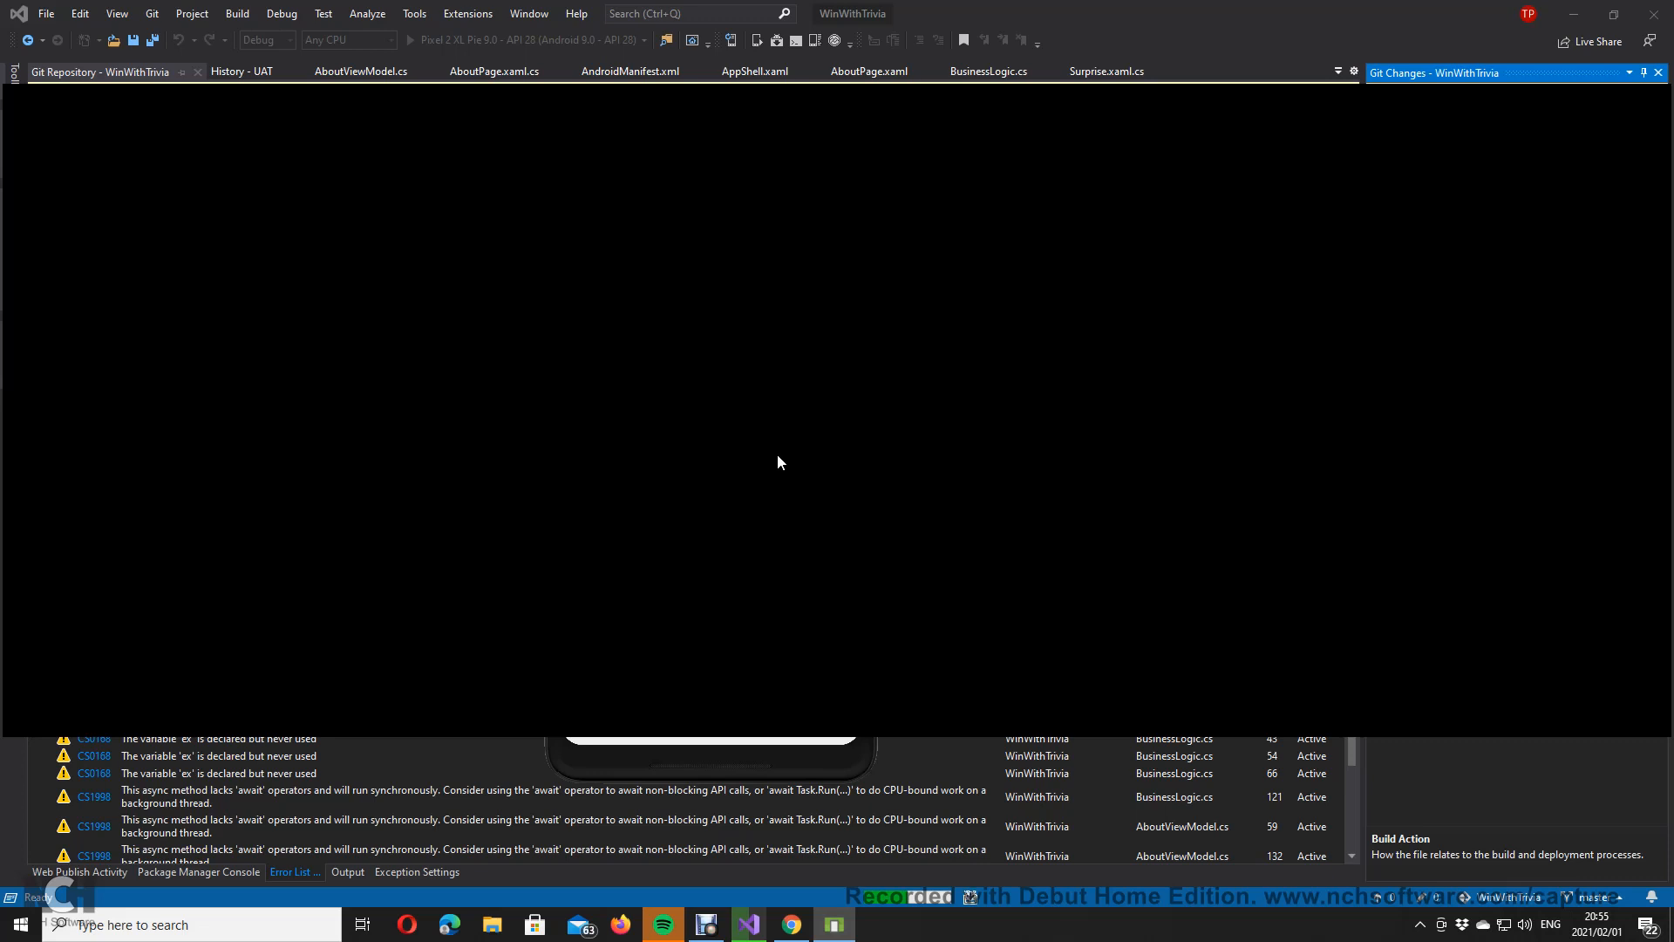
click(707, 926)
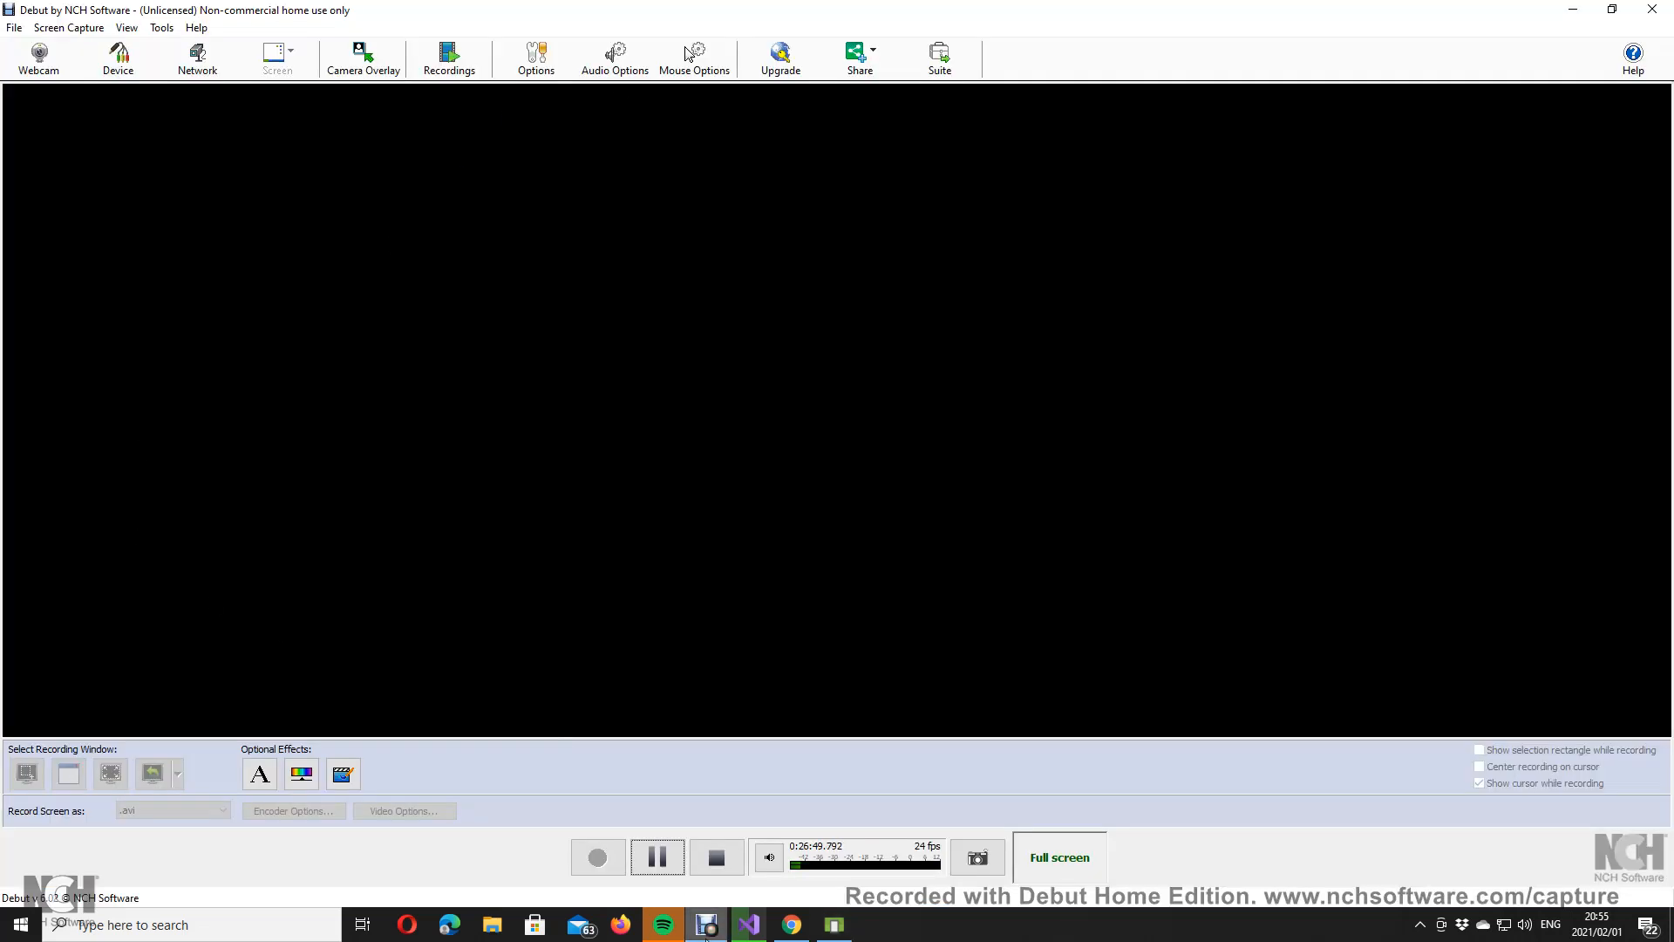
click(706, 926)
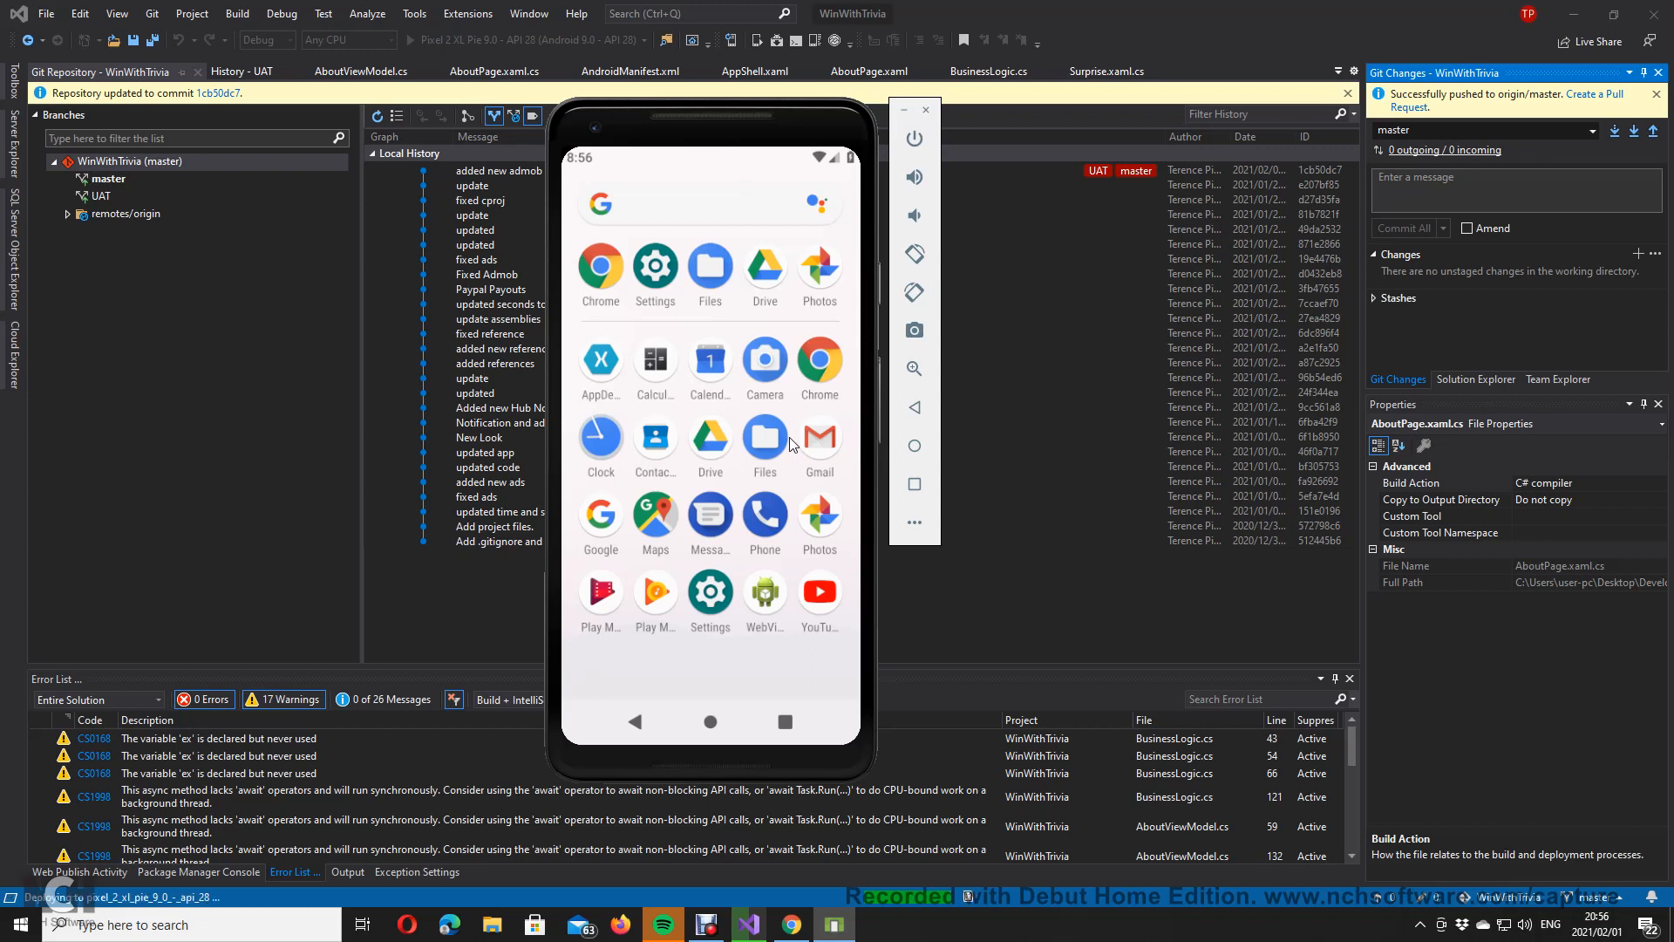
Step: Uninstall the AppDev app from the emulator, then pull the repository, which is already up to date
drag(609, 364, 799, 202)
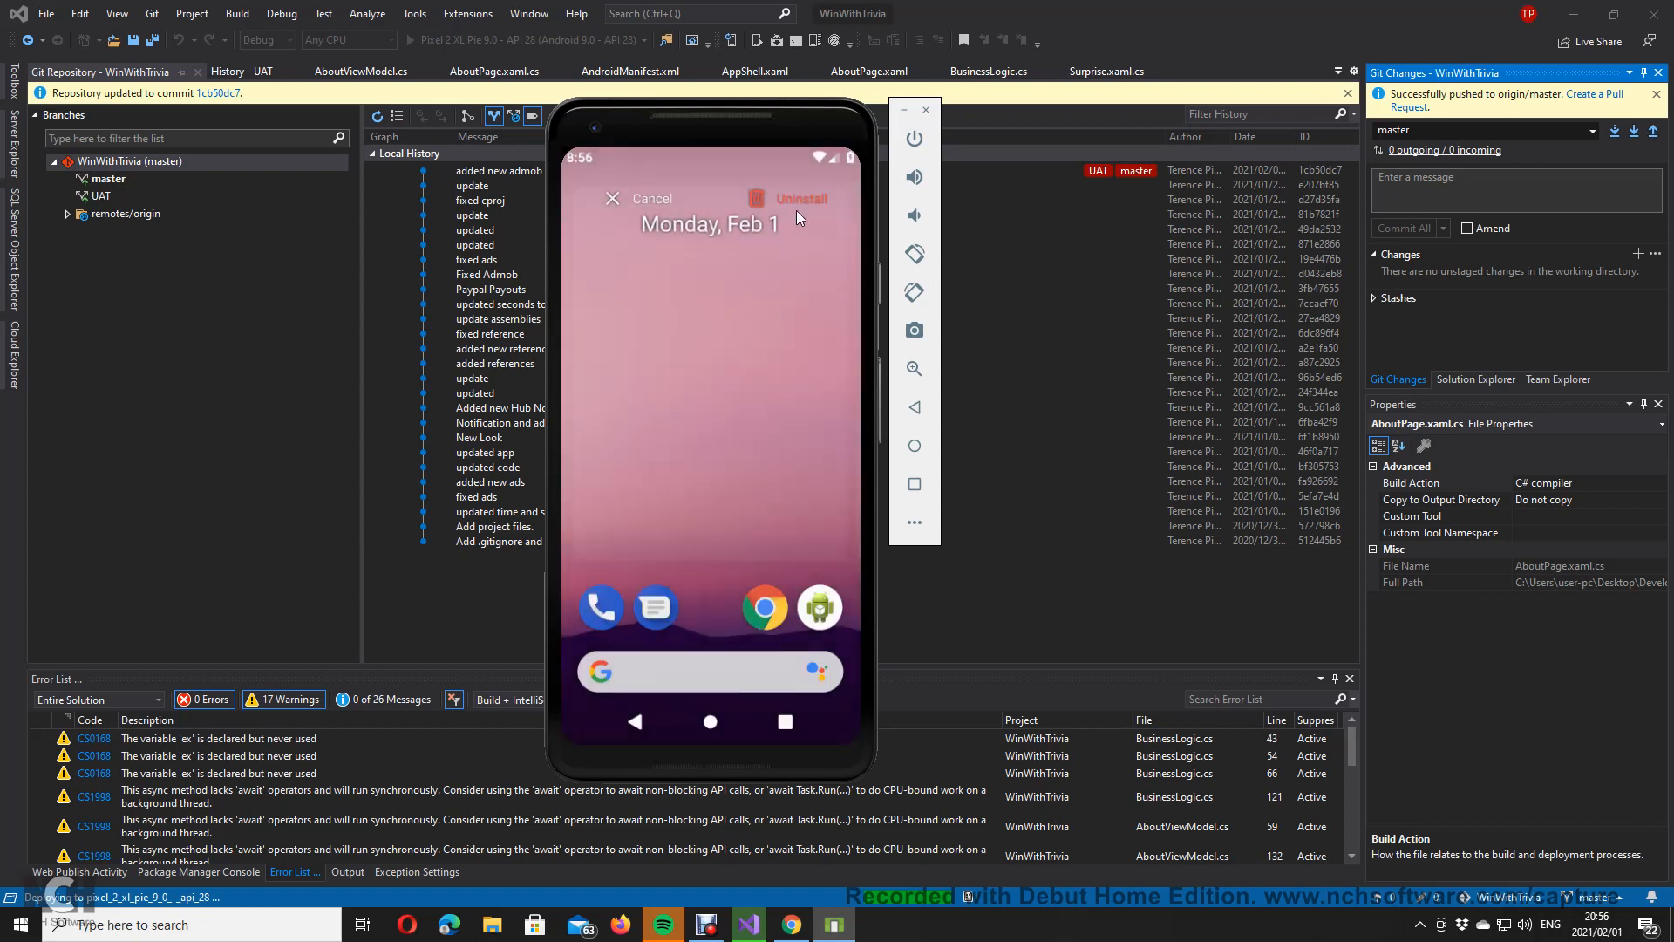
click(804, 504)
drag(687, 608, 672, 402)
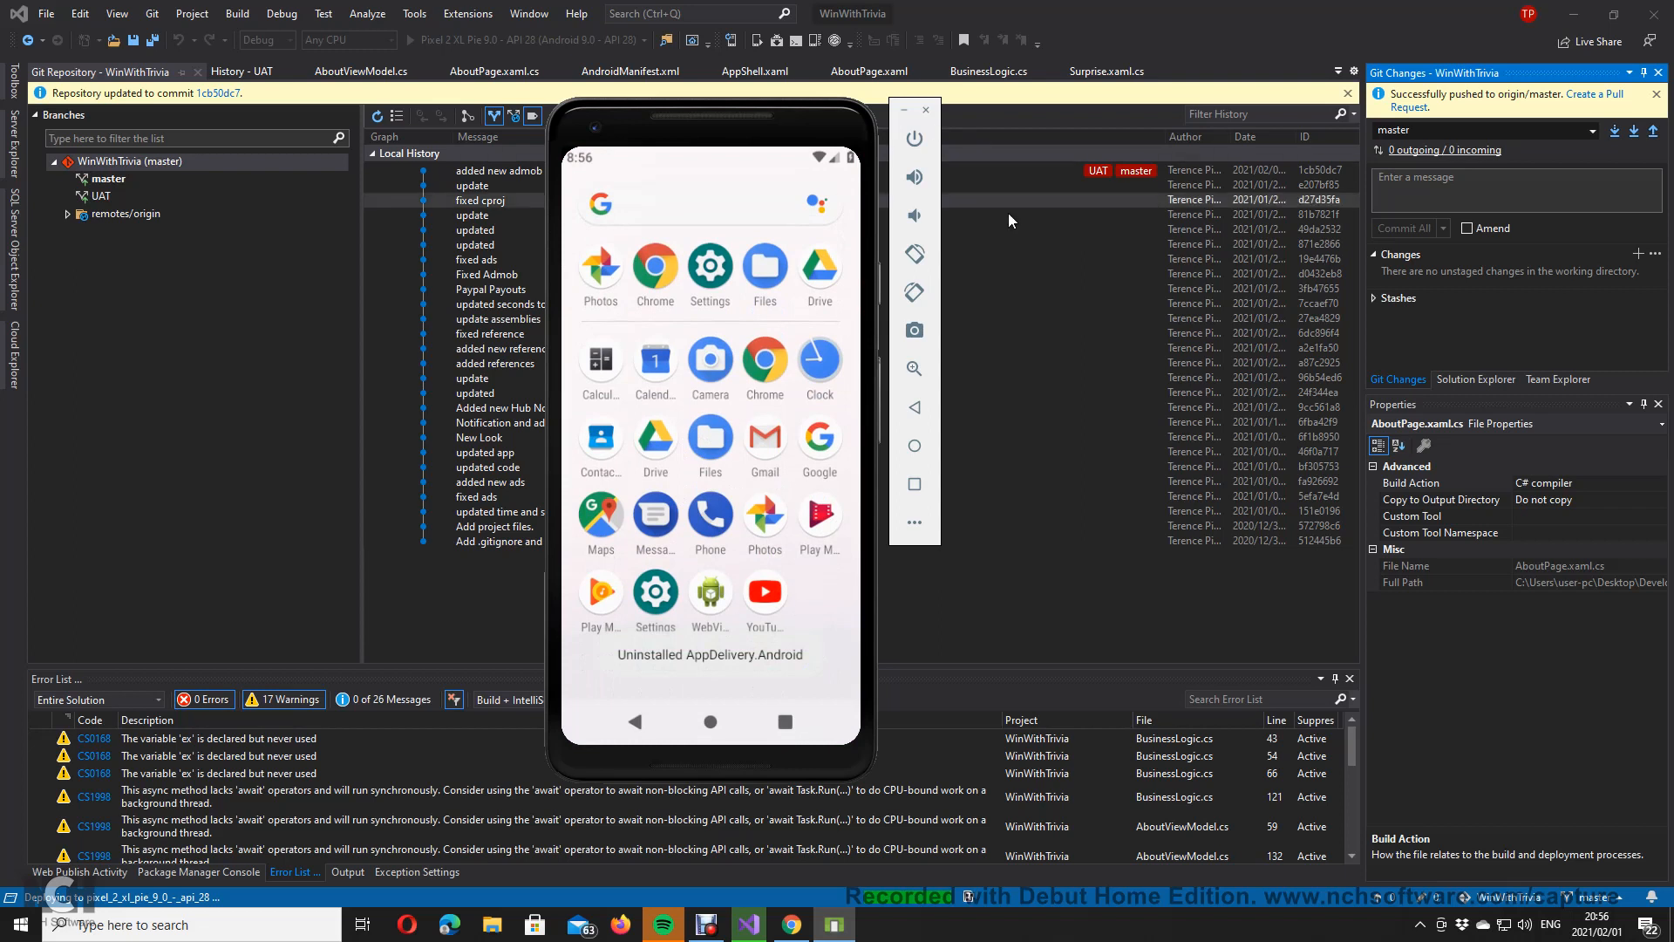
drag(711, 110, 767, 203)
click(1636, 132)
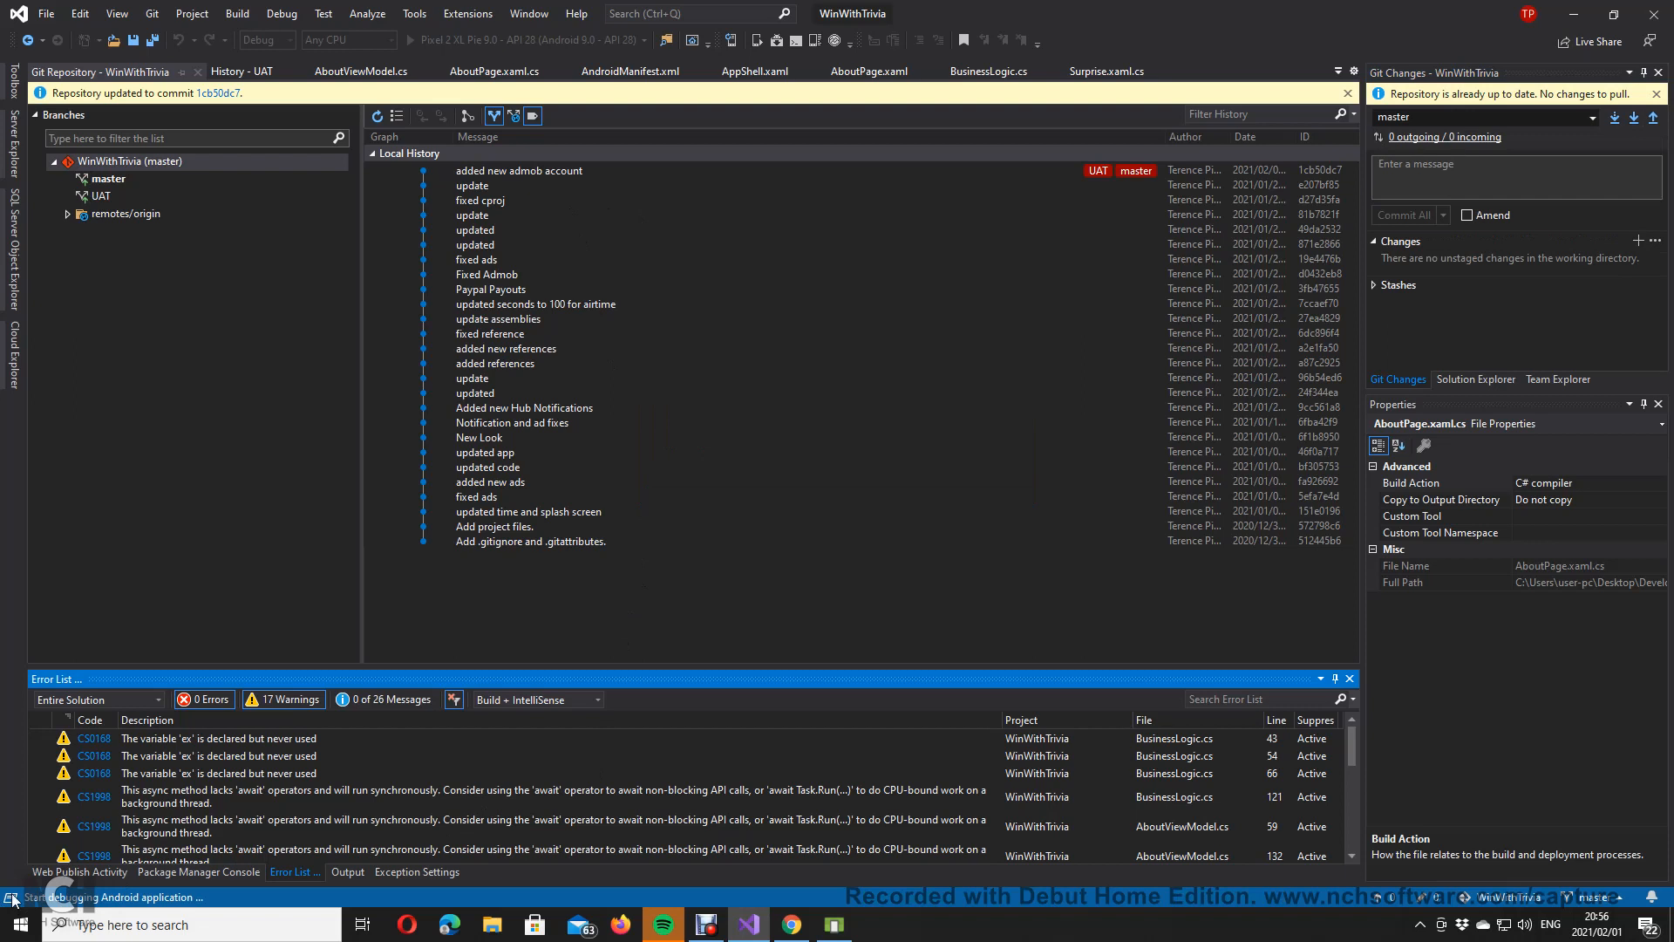
Step: Show the Output pane and move the emulator to the top-right while the app launches
click(348, 872)
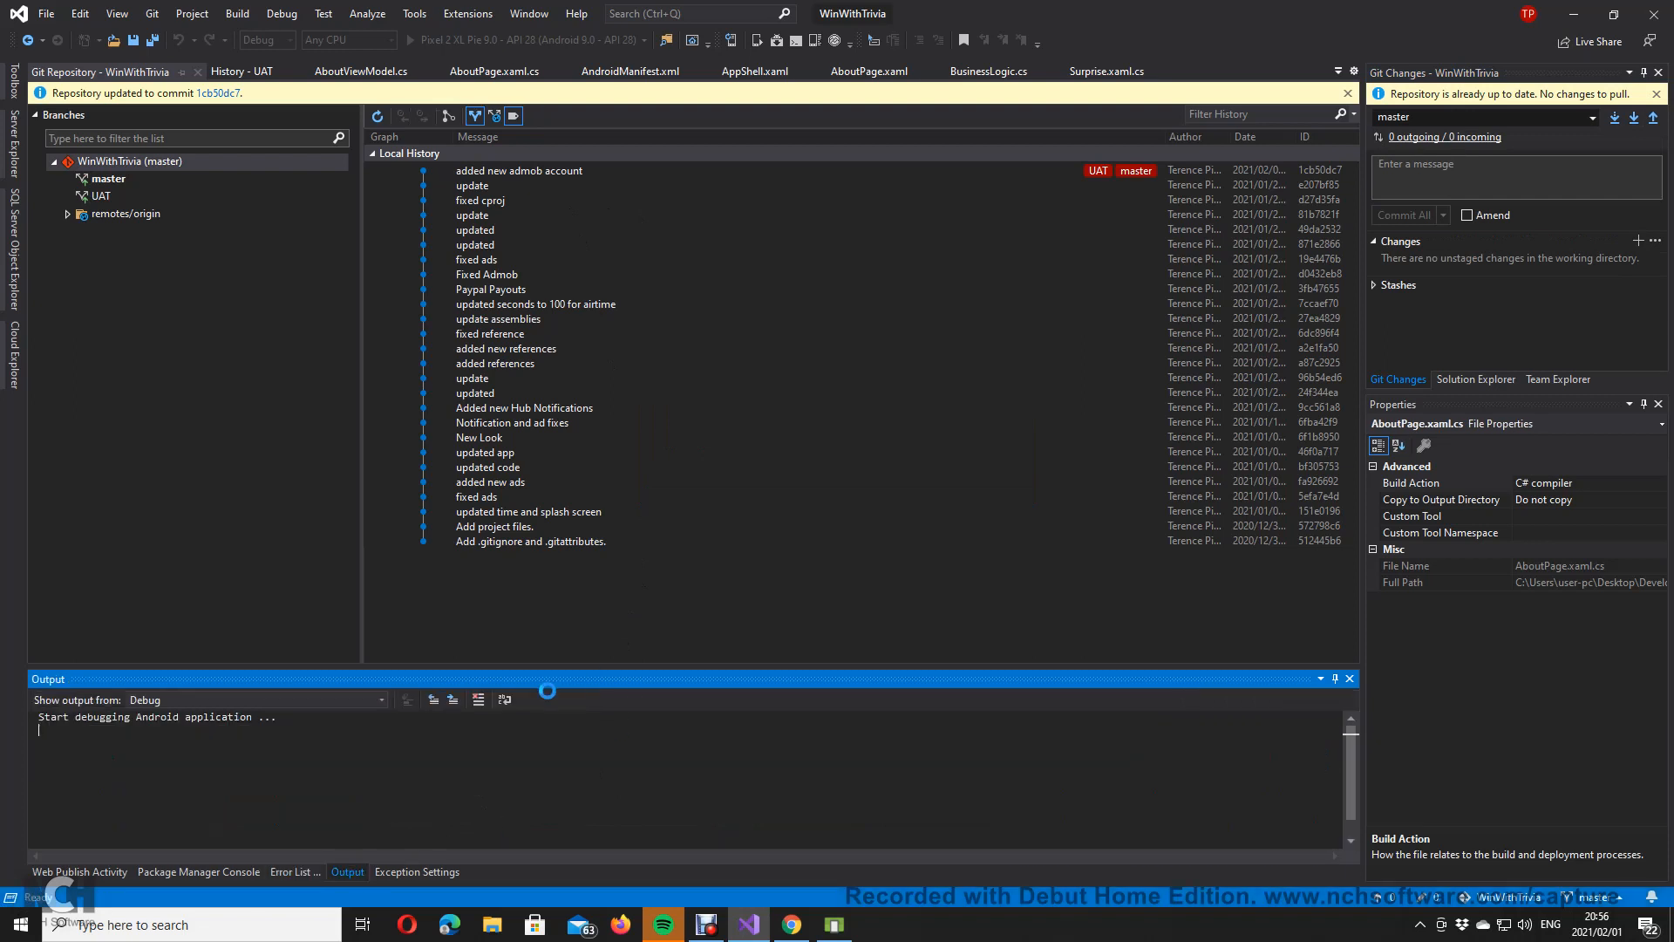
click(832, 933)
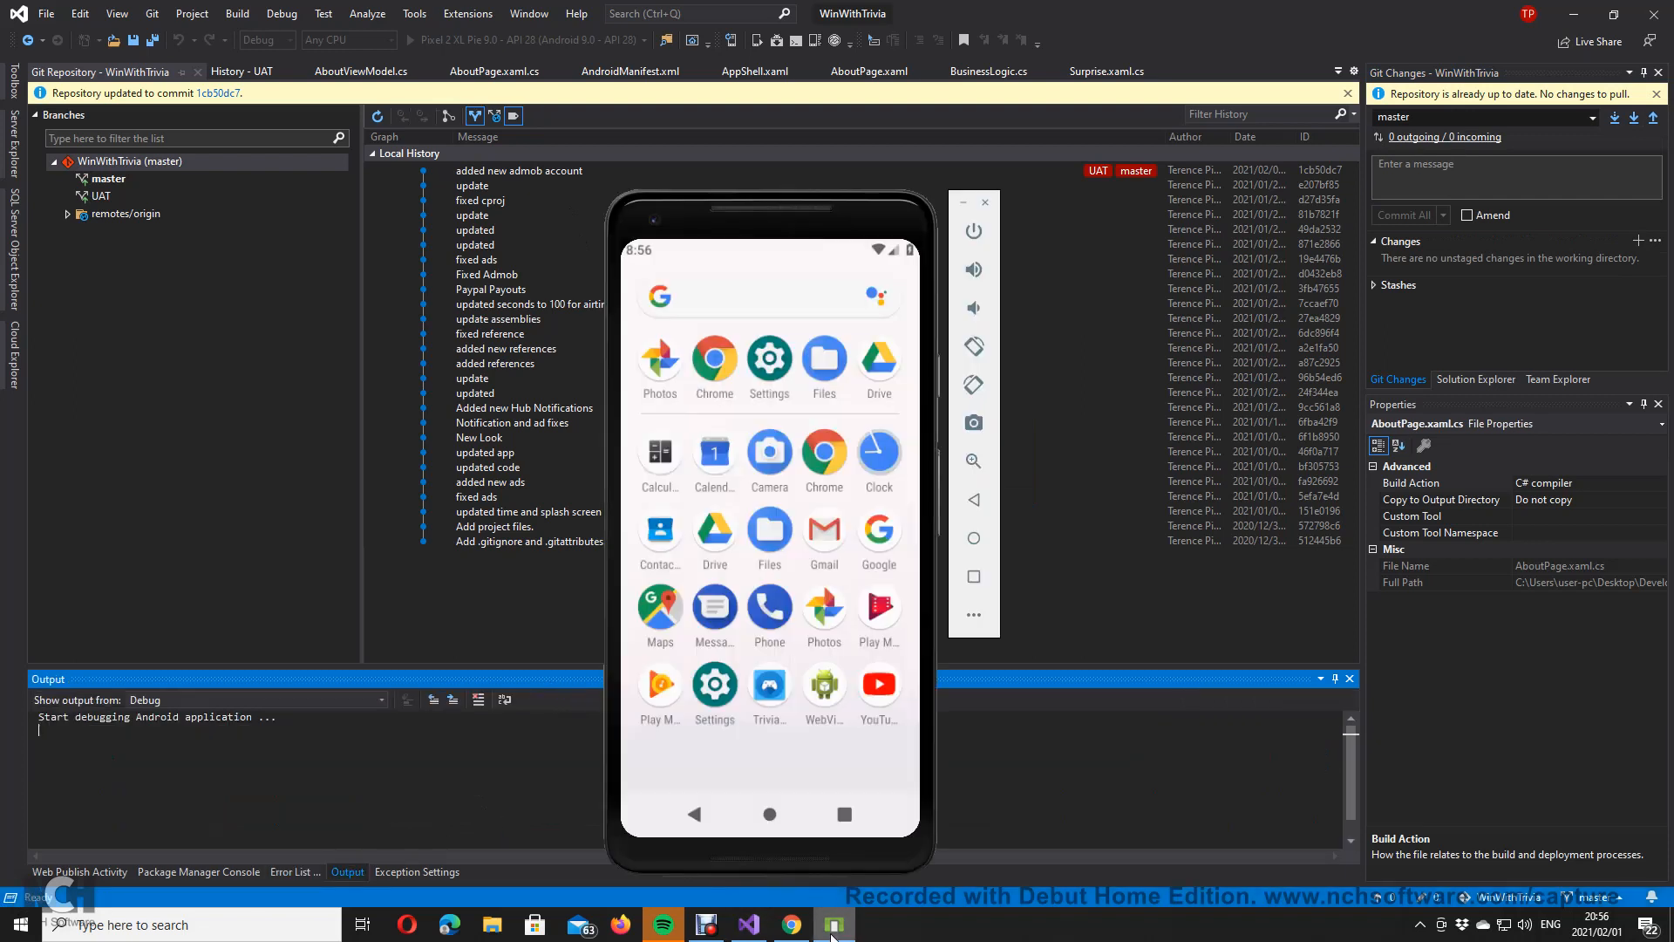
drag(715, 206, 916, 111)
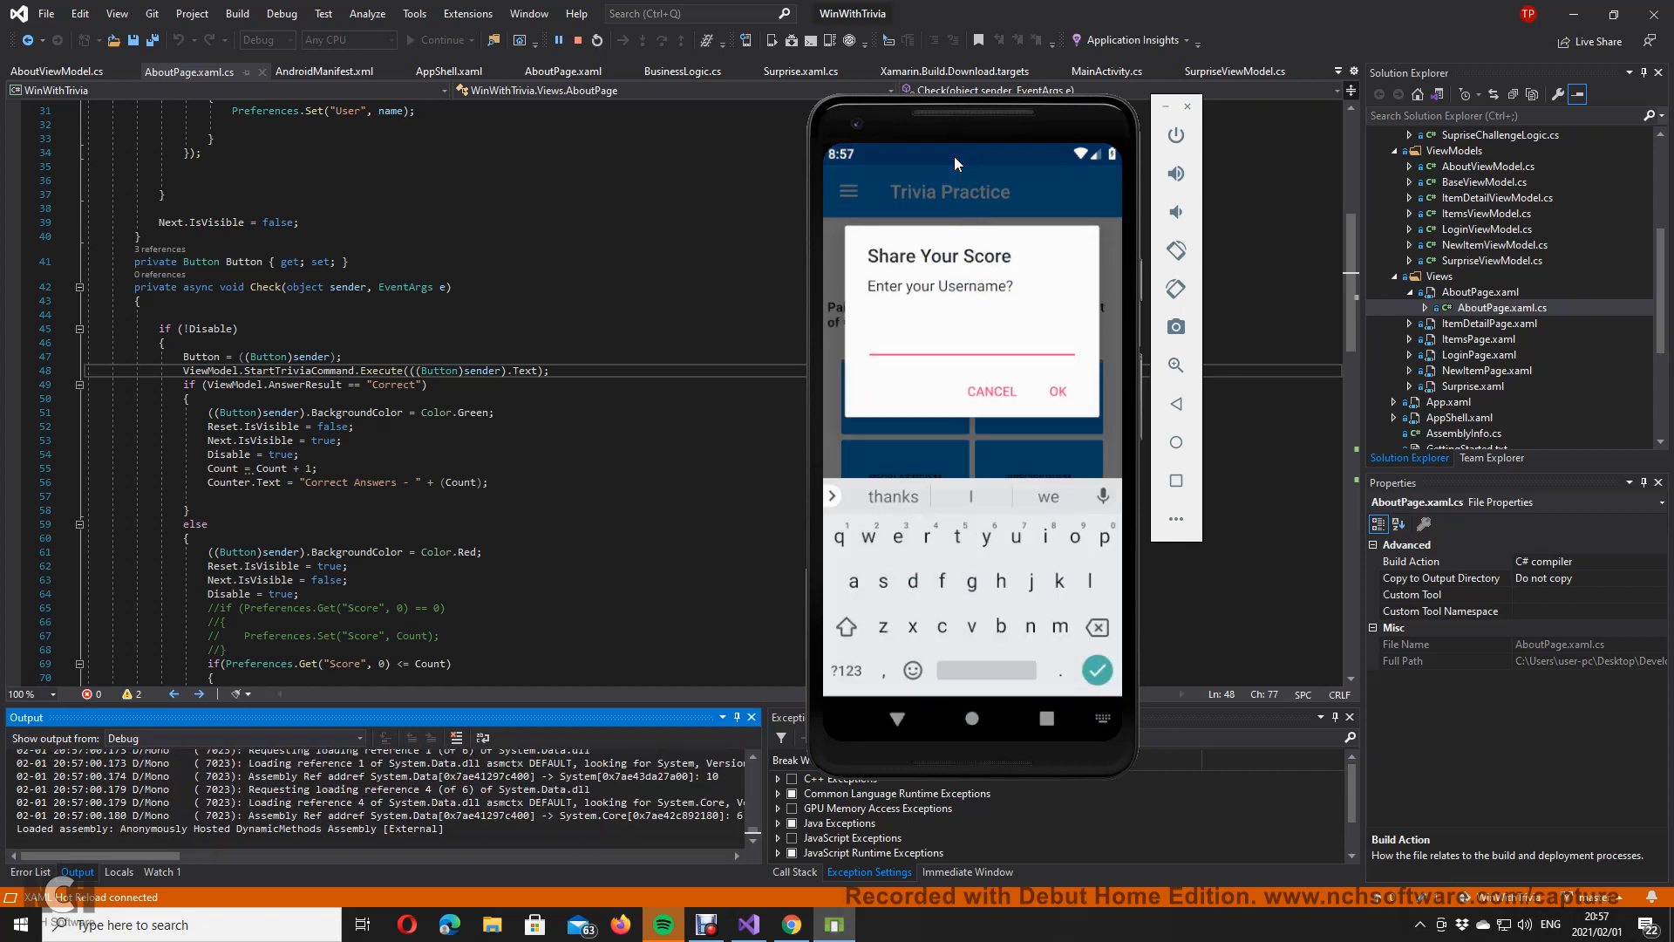
Step: Submit a username to share the score and answer the Mondrian question with Impressionism
text(DevelopMedev)
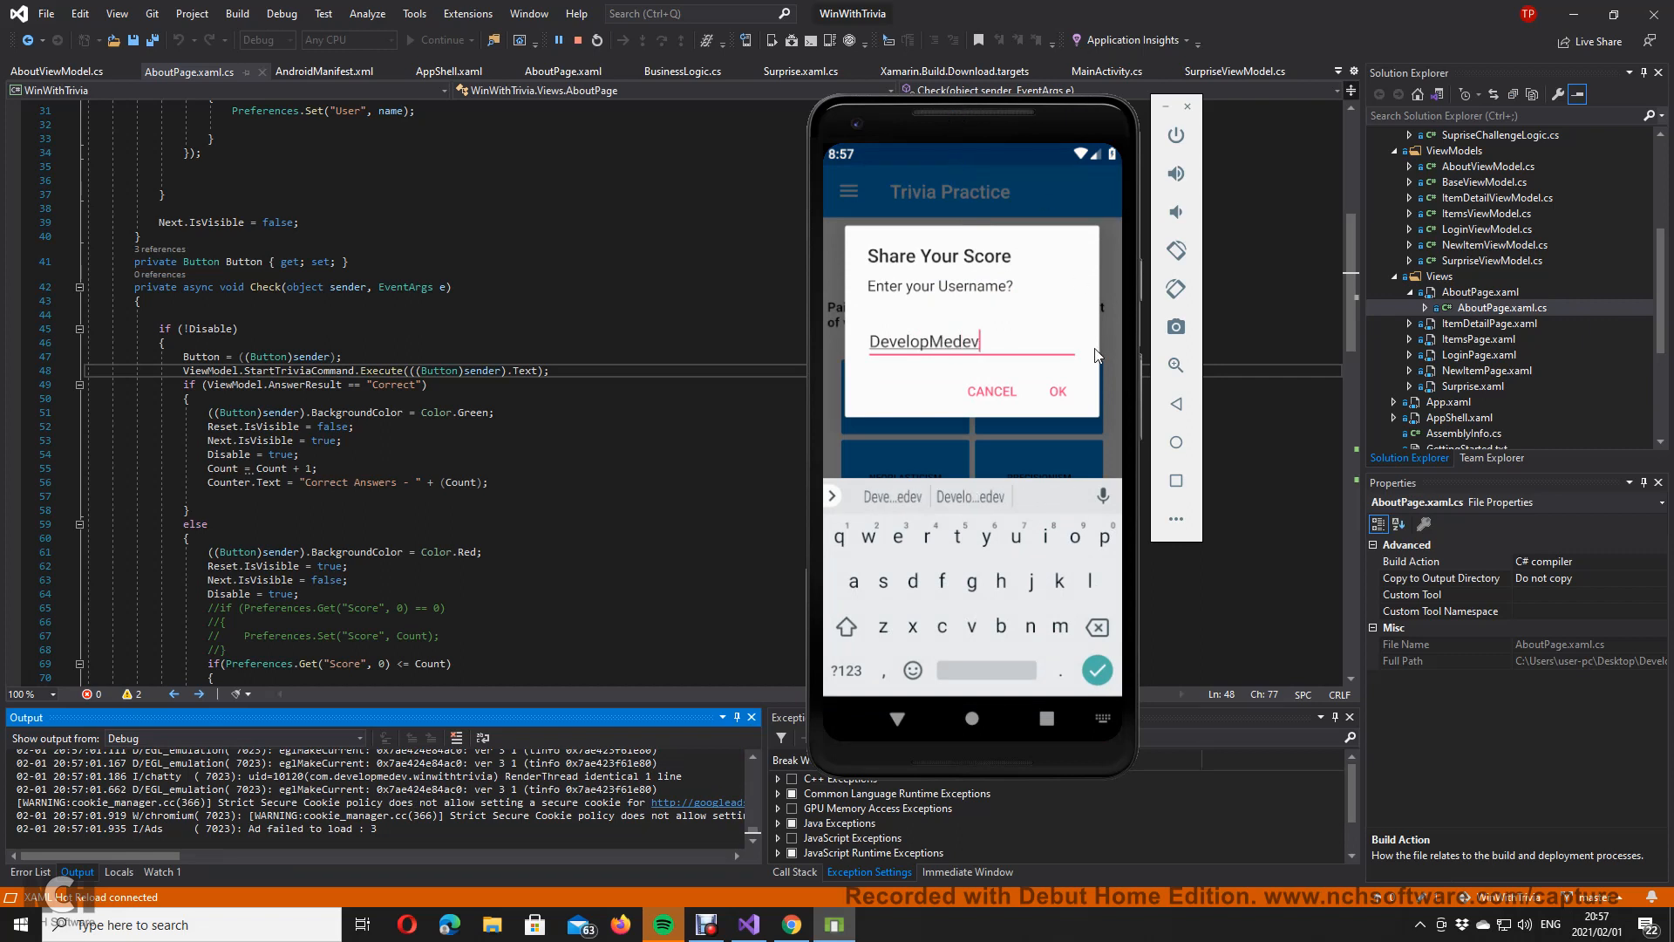
click(1062, 390)
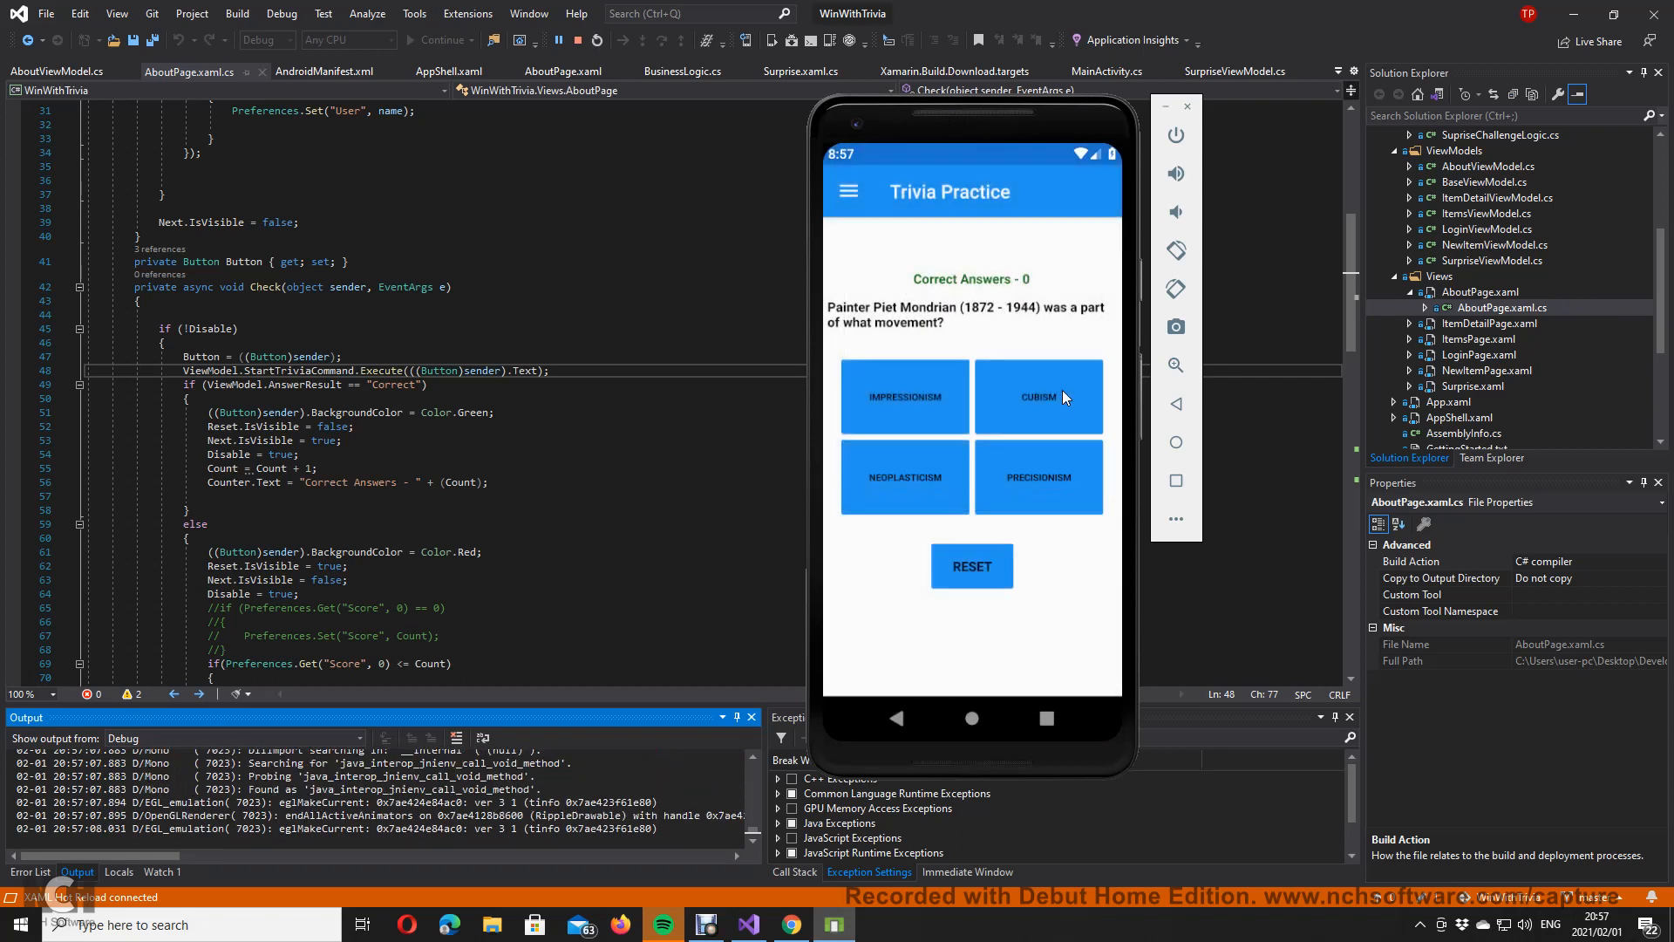
click(924, 417)
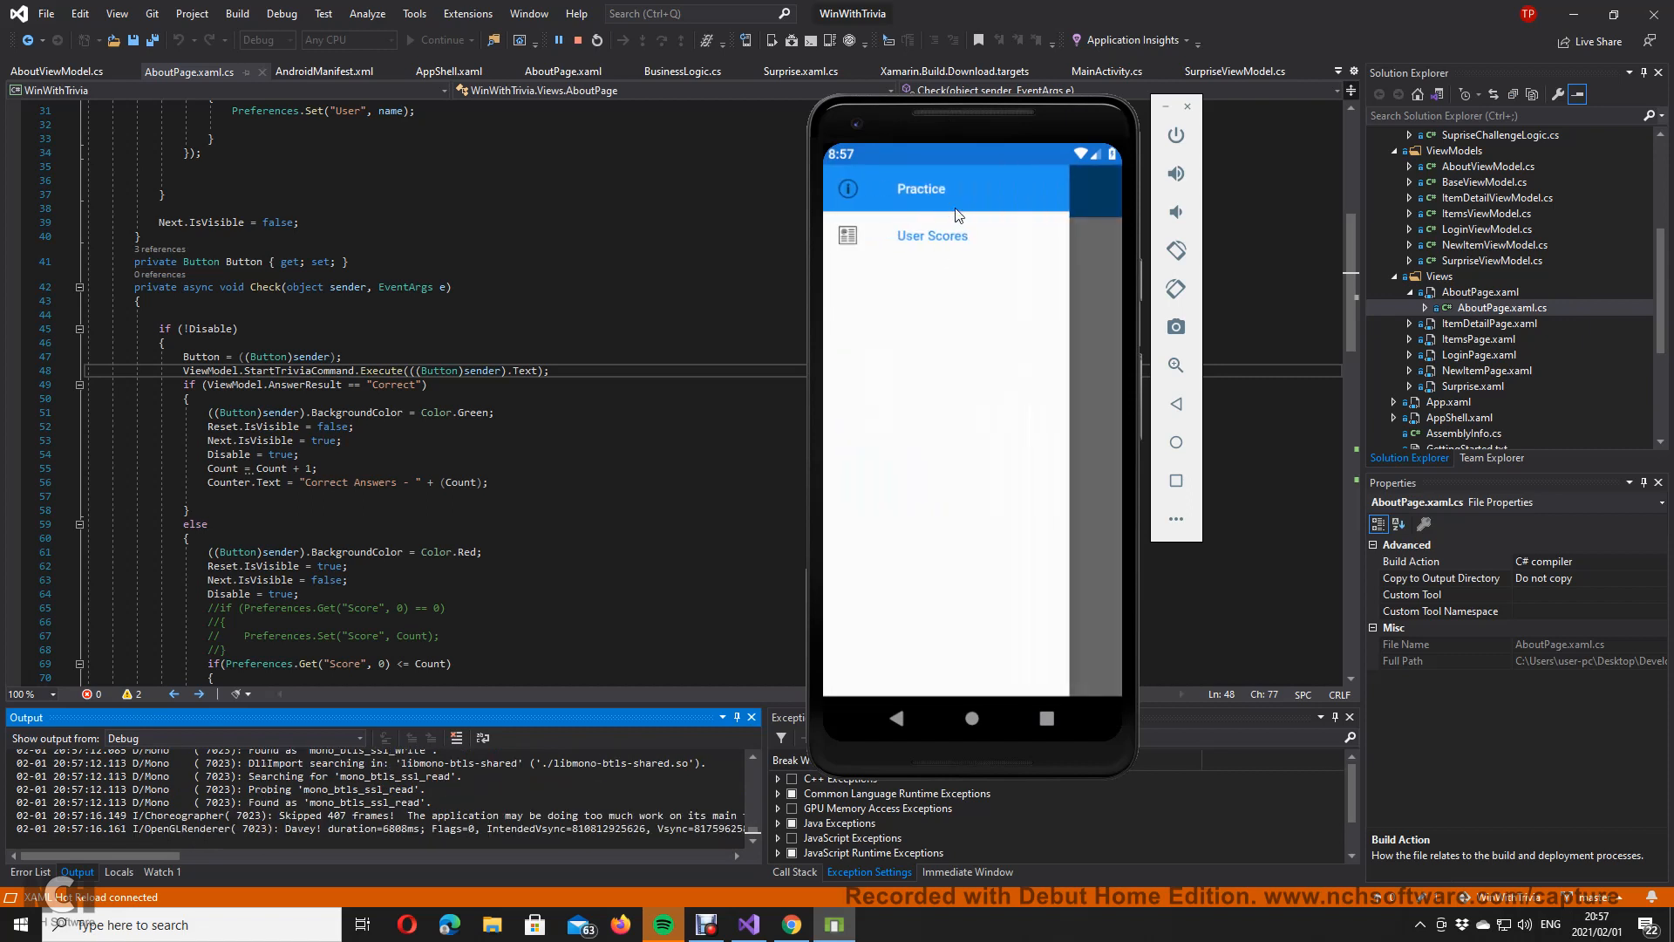
Step: View User Scores, remove the line 24 breakpoint, resume, and reload the scores list
click(965, 232)
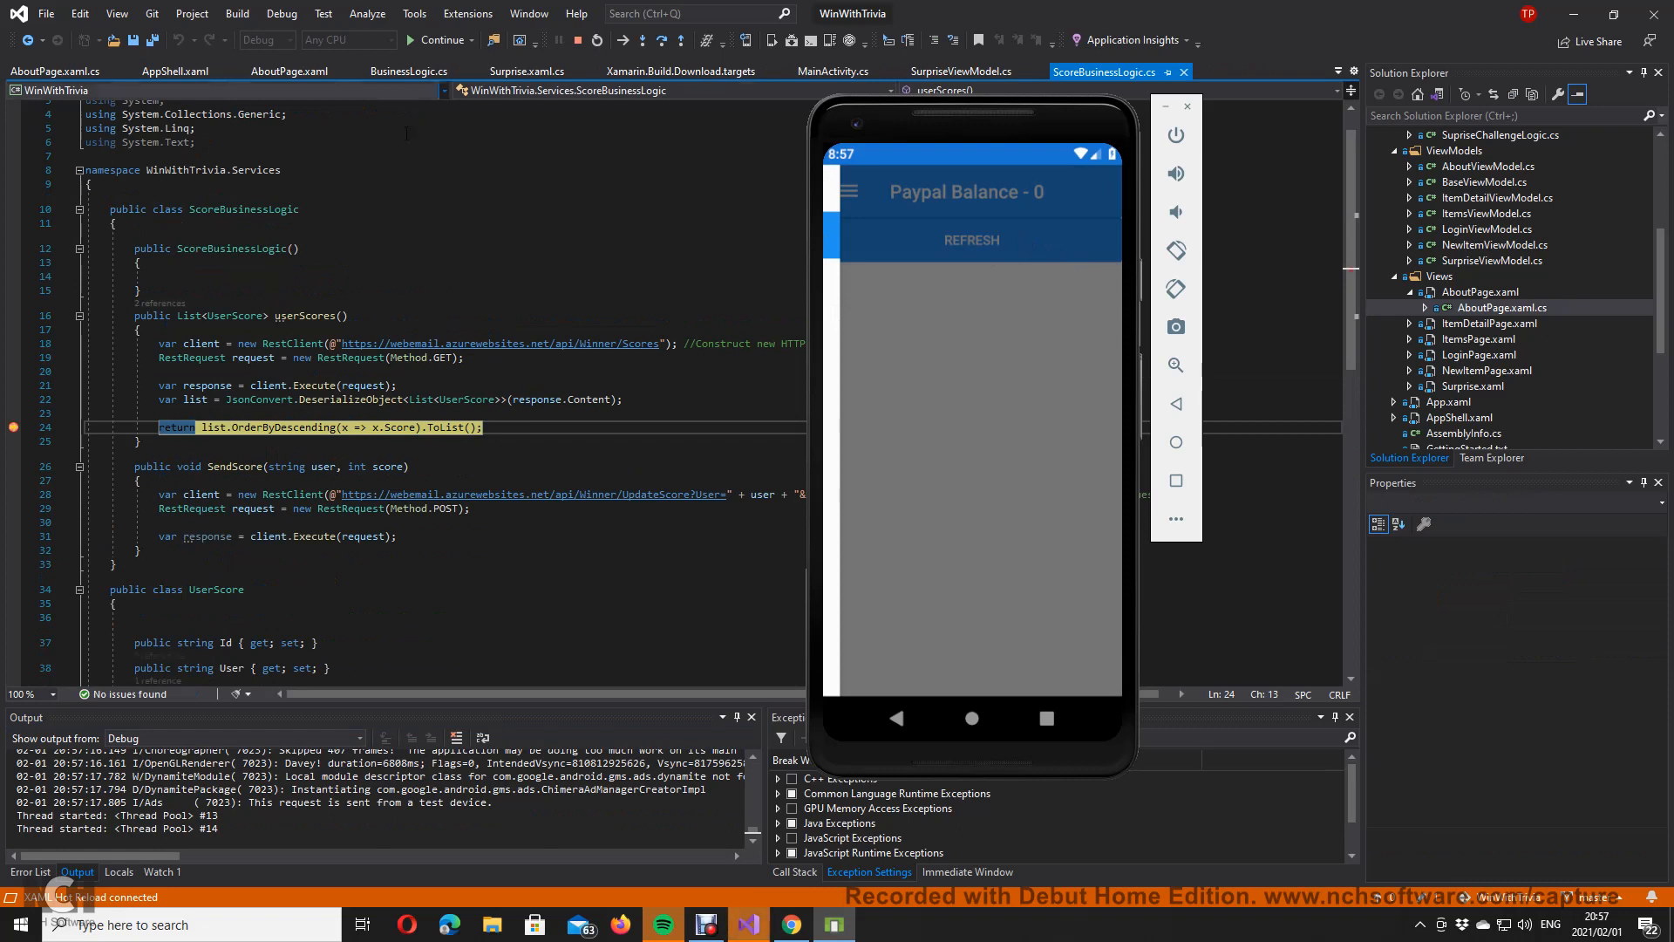
click(13, 428)
click(442, 40)
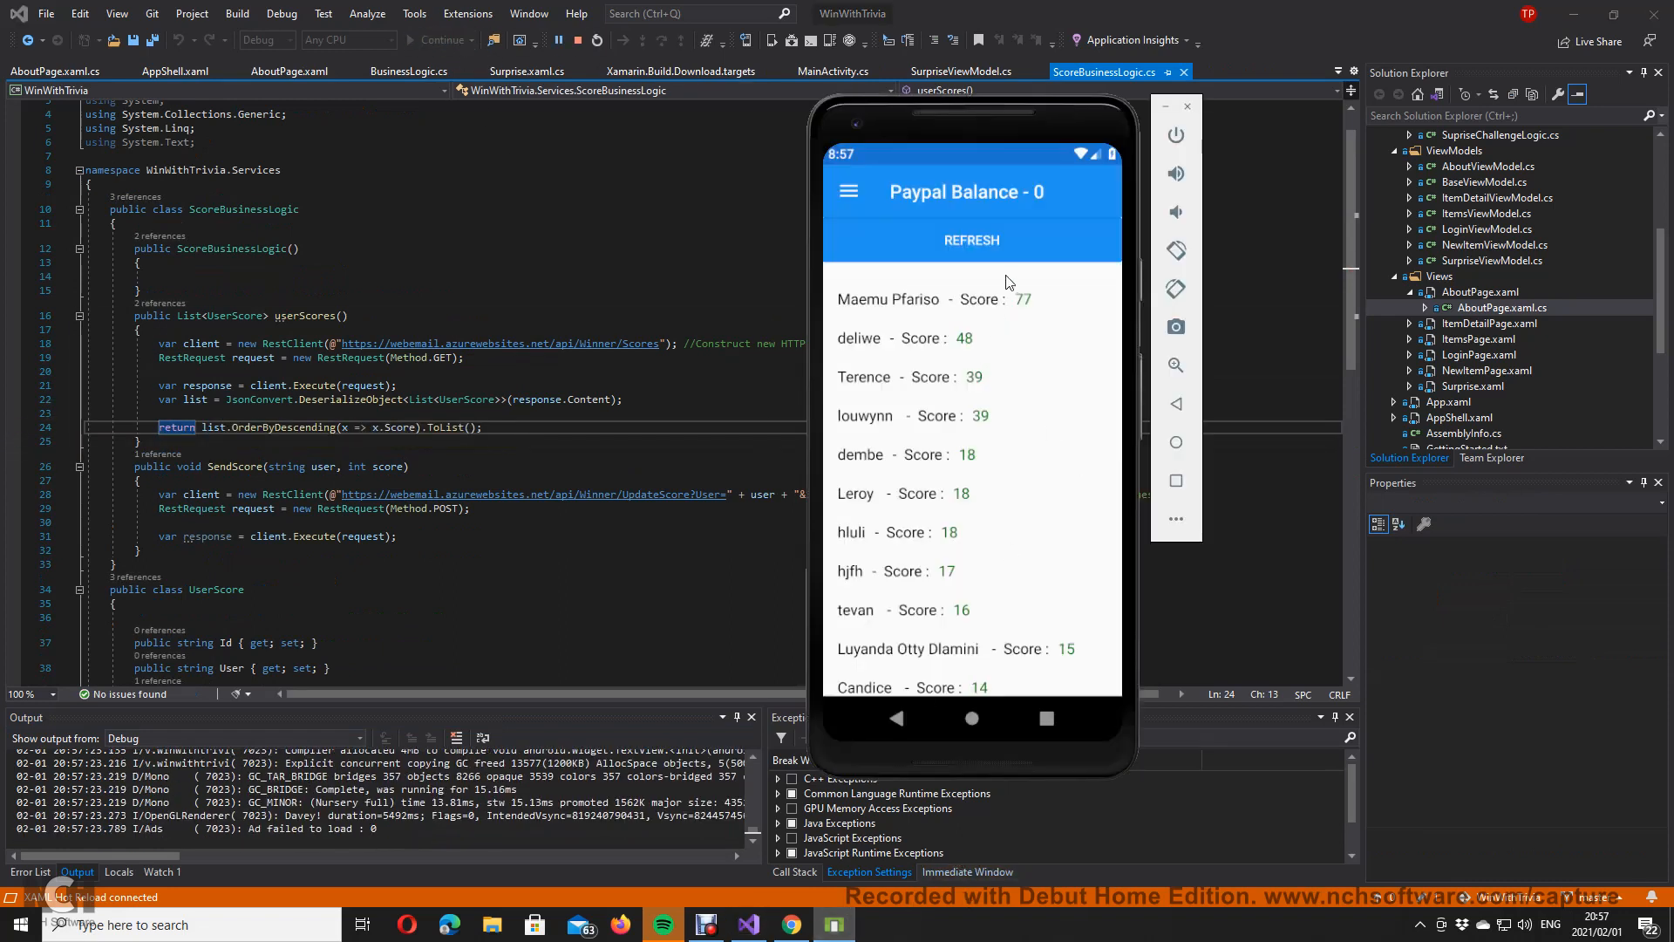
click(975, 246)
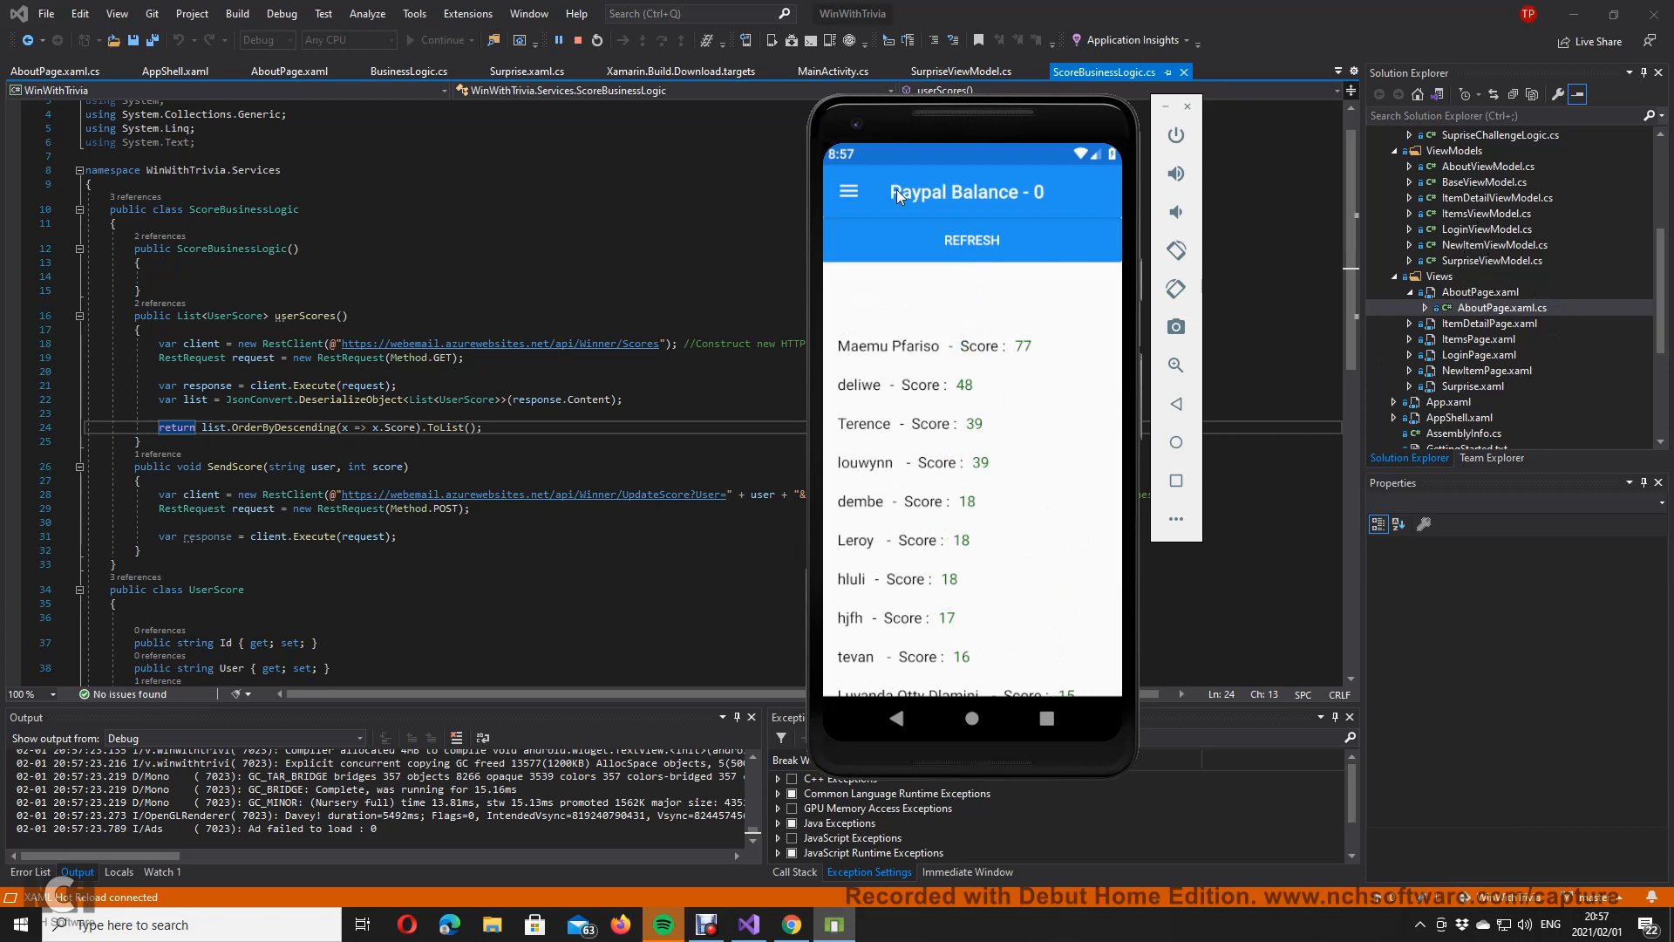
Step: Return to Trivia Practice, answer the wolf, French Revolution and colour-blindness questions, and reset
click(842, 192)
click(948, 196)
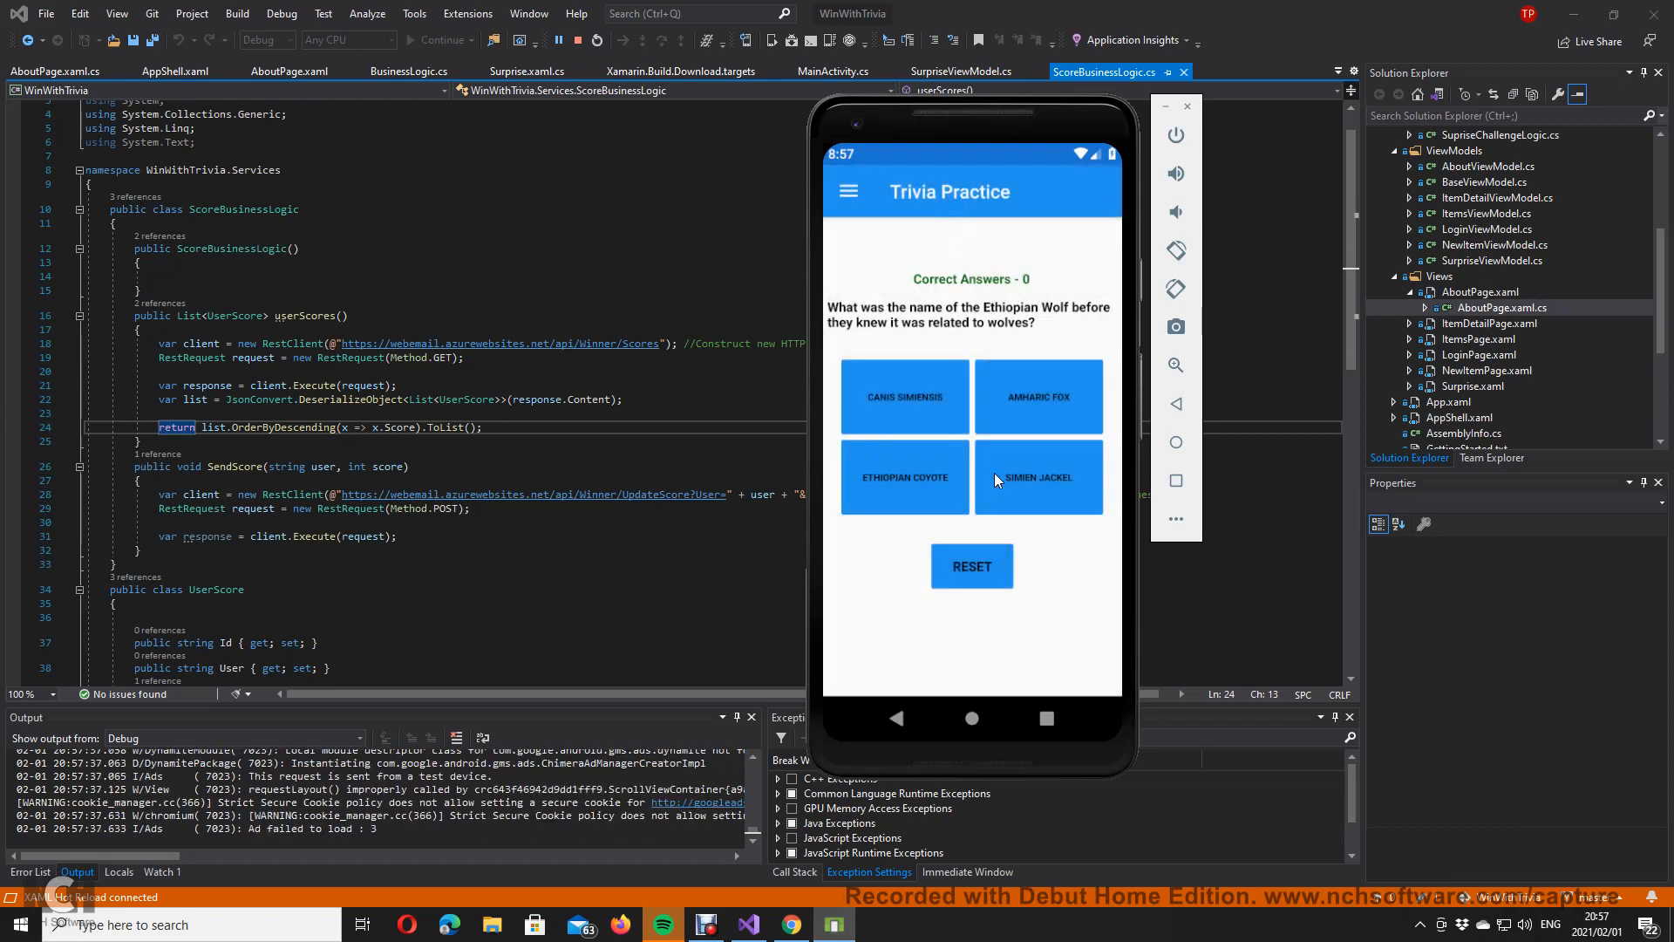
click(1080, 398)
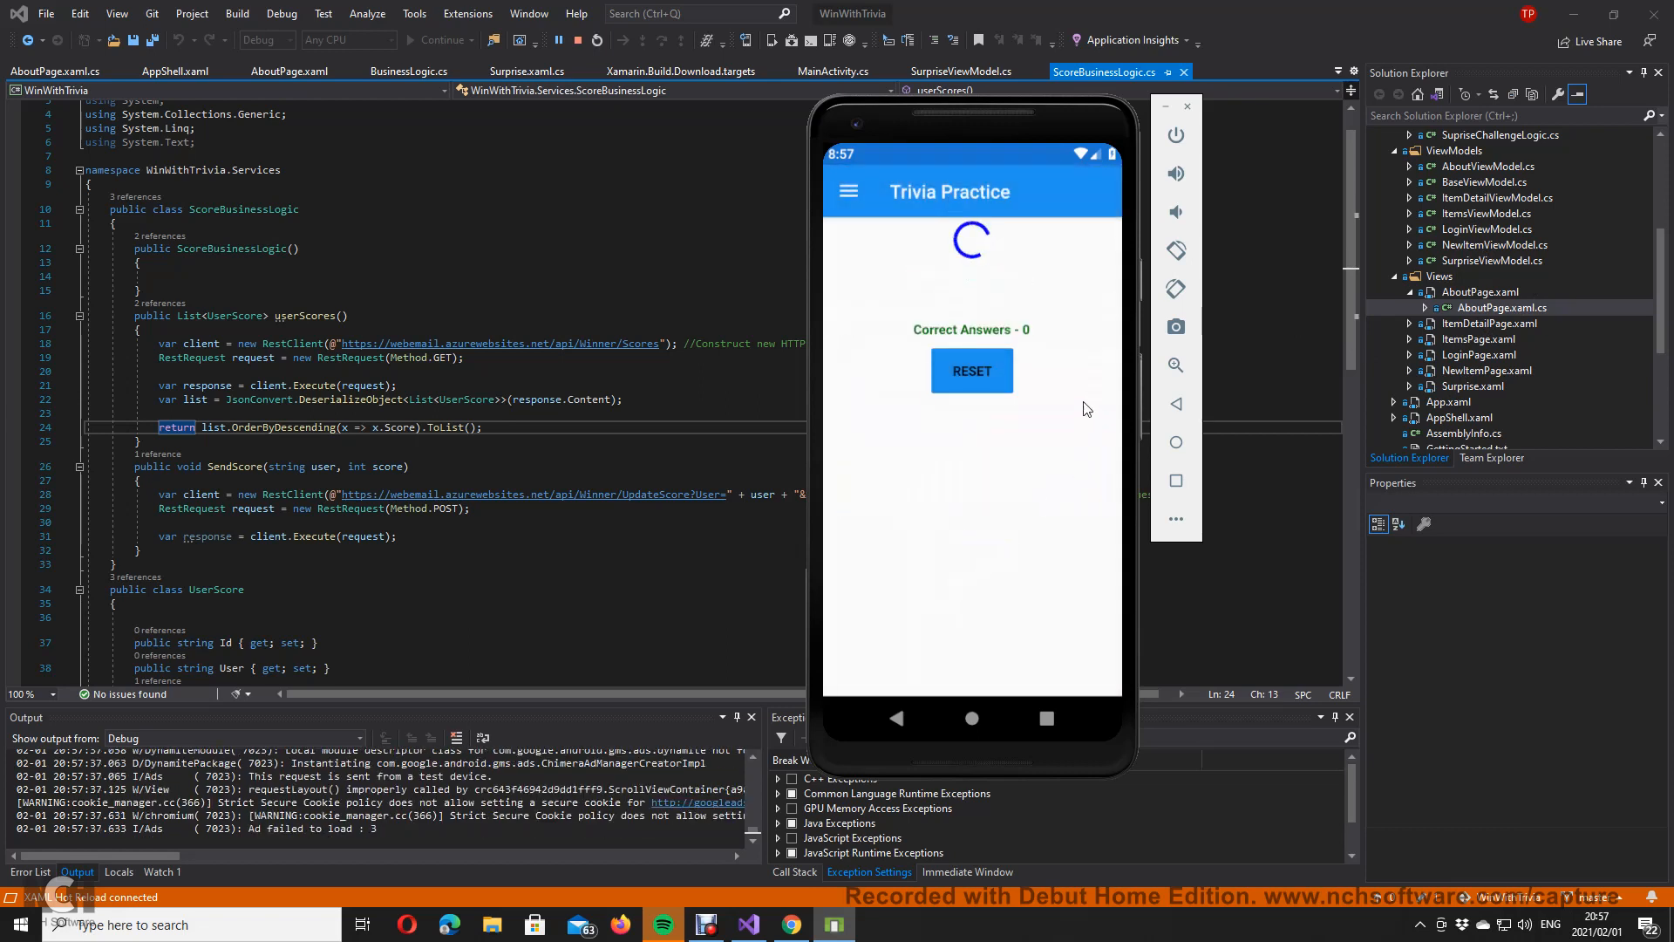
click(1083, 408)
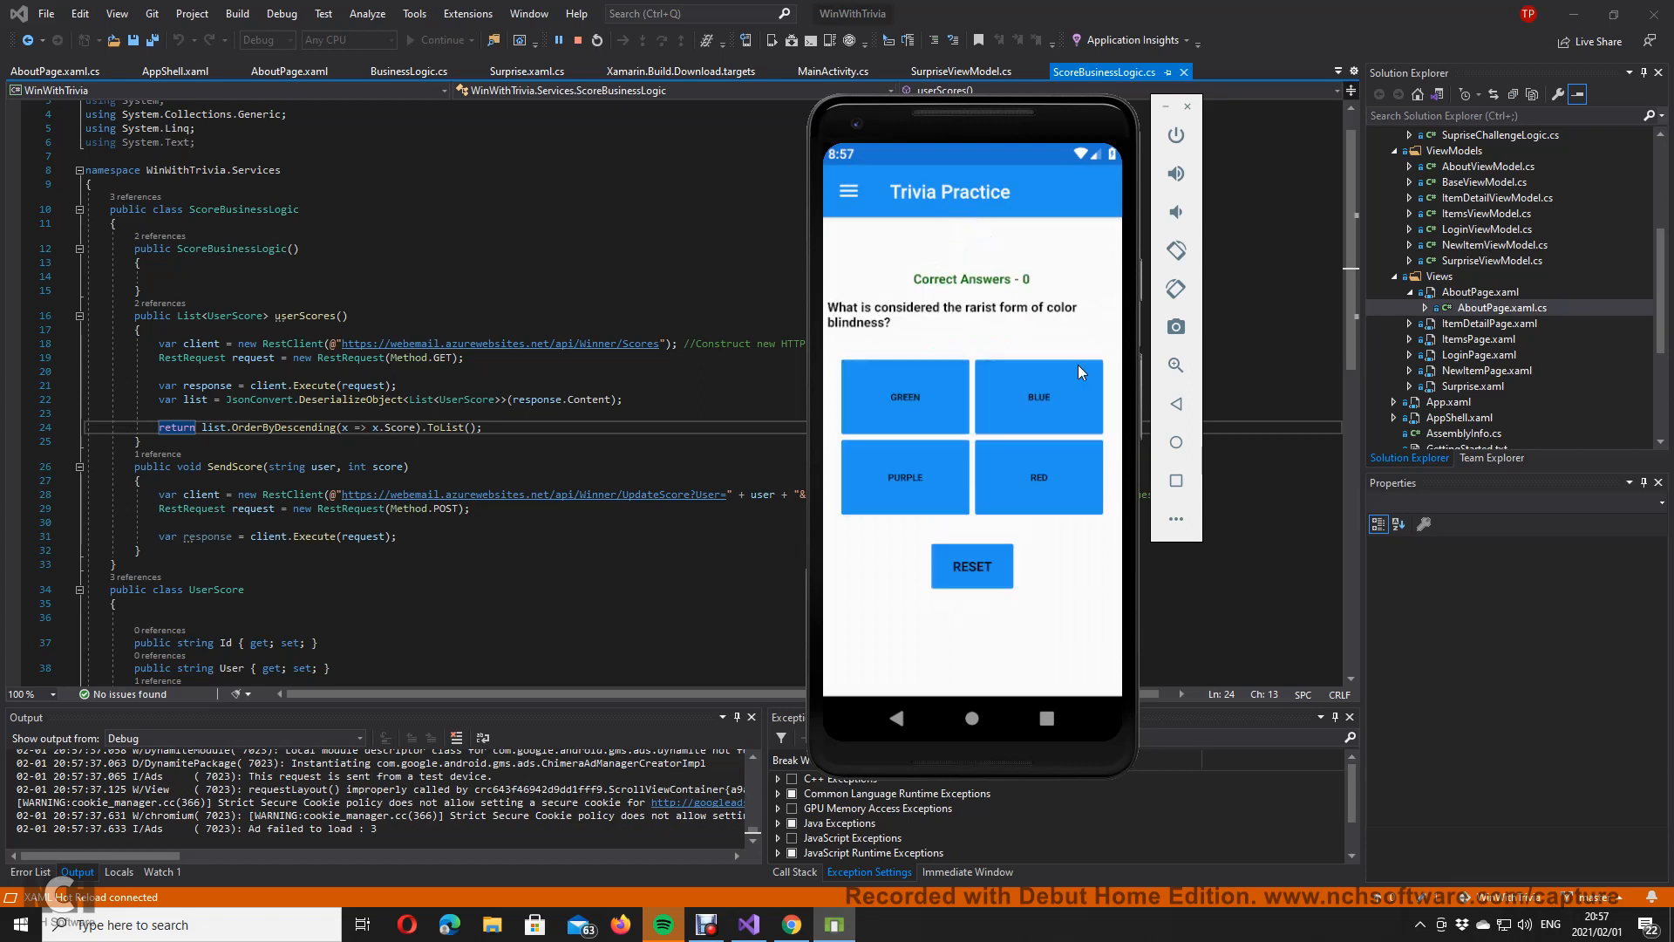
click(1055, 408)
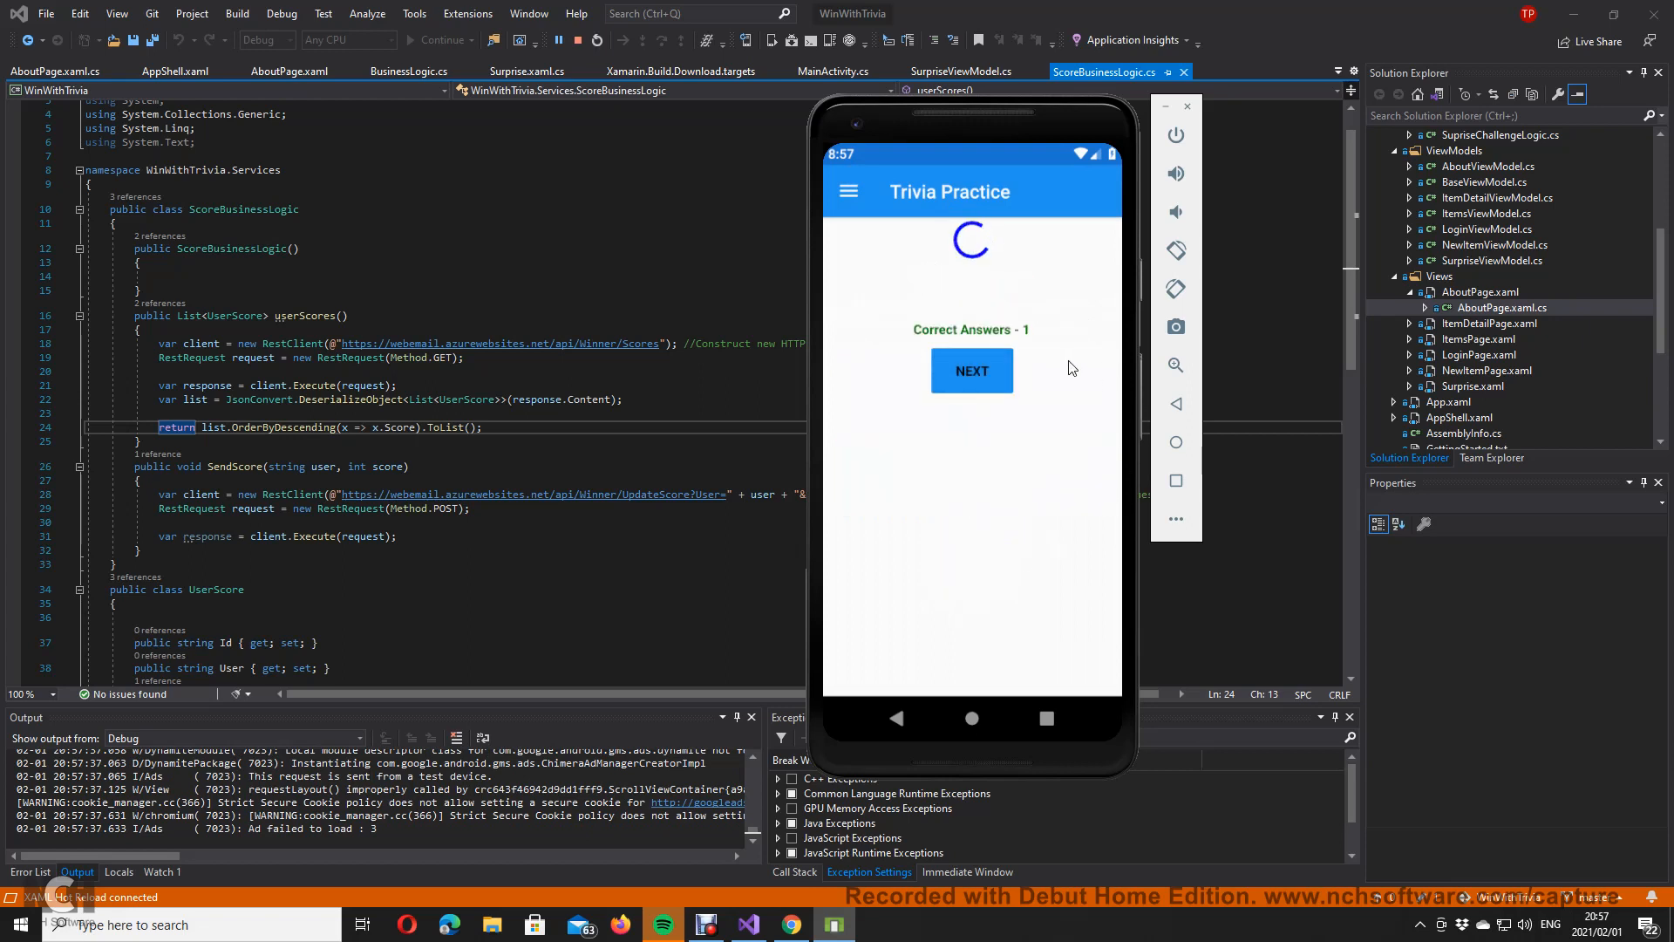
click(1034, 373)
click(989, 567)
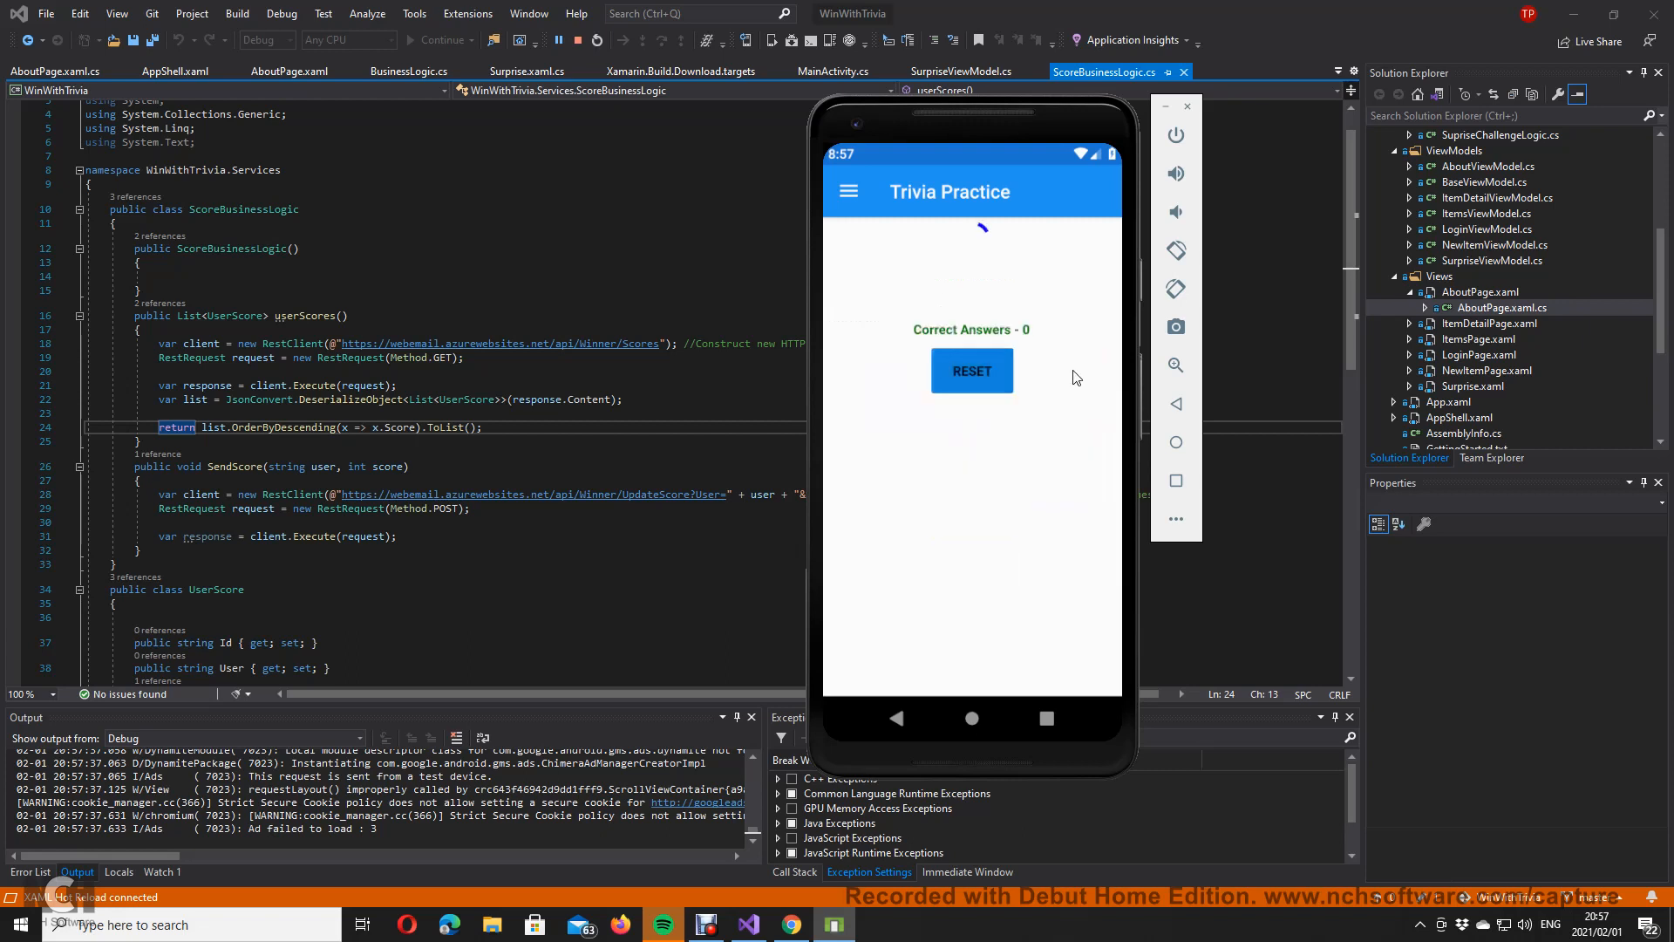
Step: Answer FINLAND, DENMARK and HERMAN MELVILLE with resets between, then close the emulator
click(900, 377)
click(1006, 568)
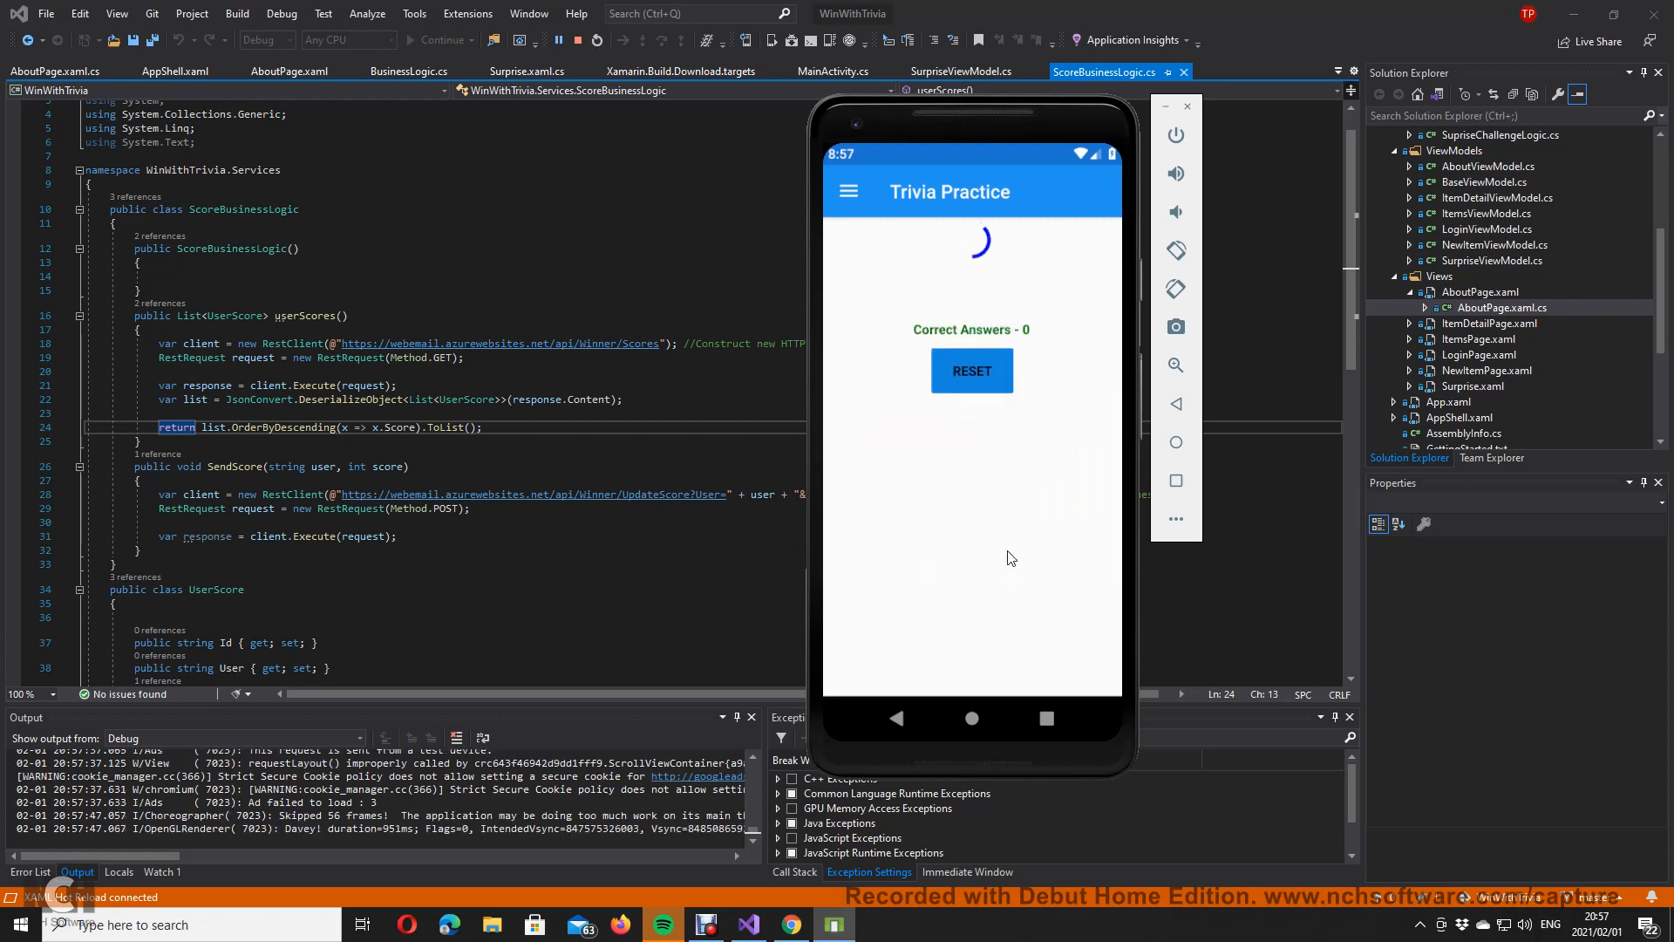
click(1060, 379)
click(982, 563)
click(1044, 398)
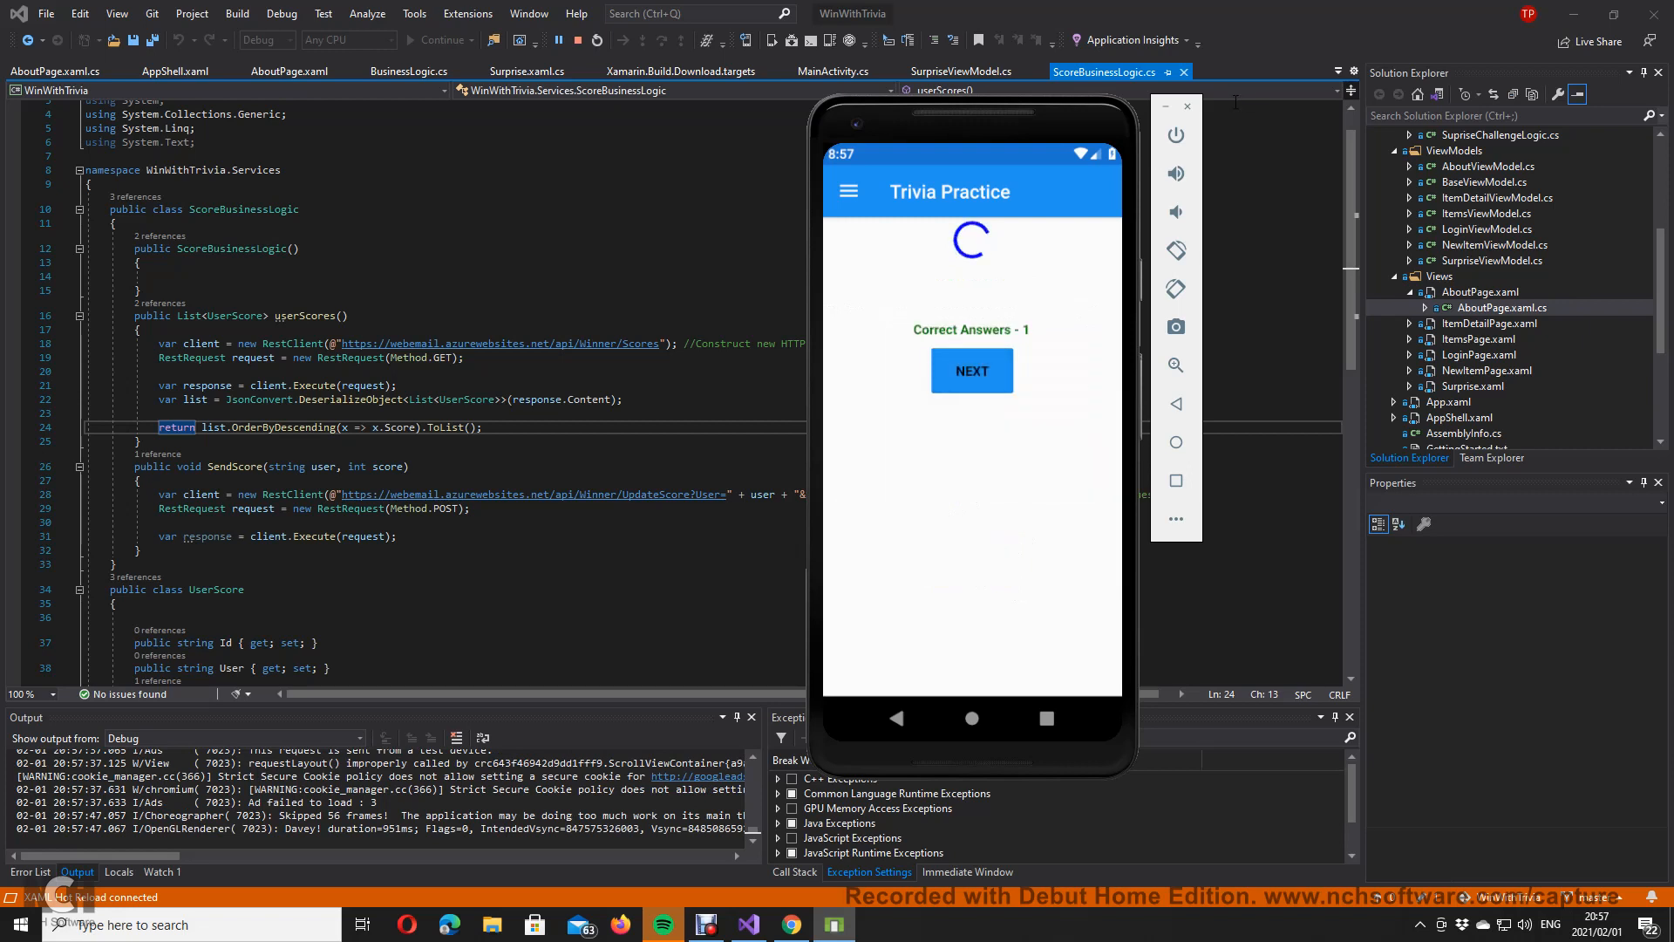
click(1188, 109)
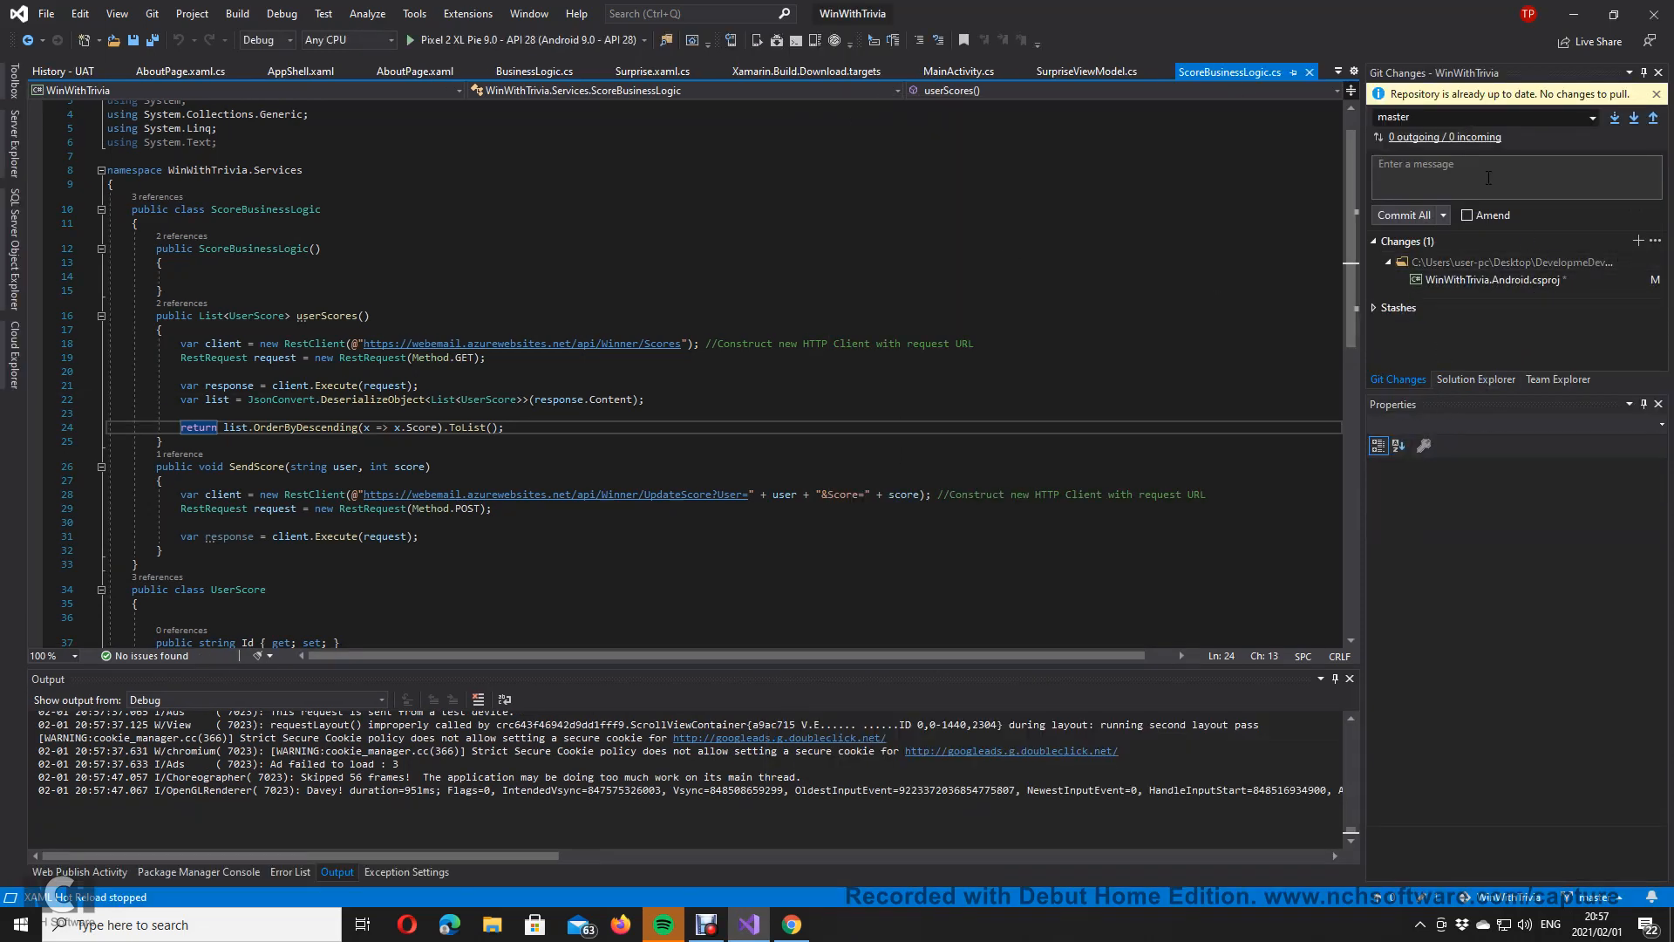
Step: Push master to origin/master, then open and review BusinessLogic.cs
click(1495, 186)
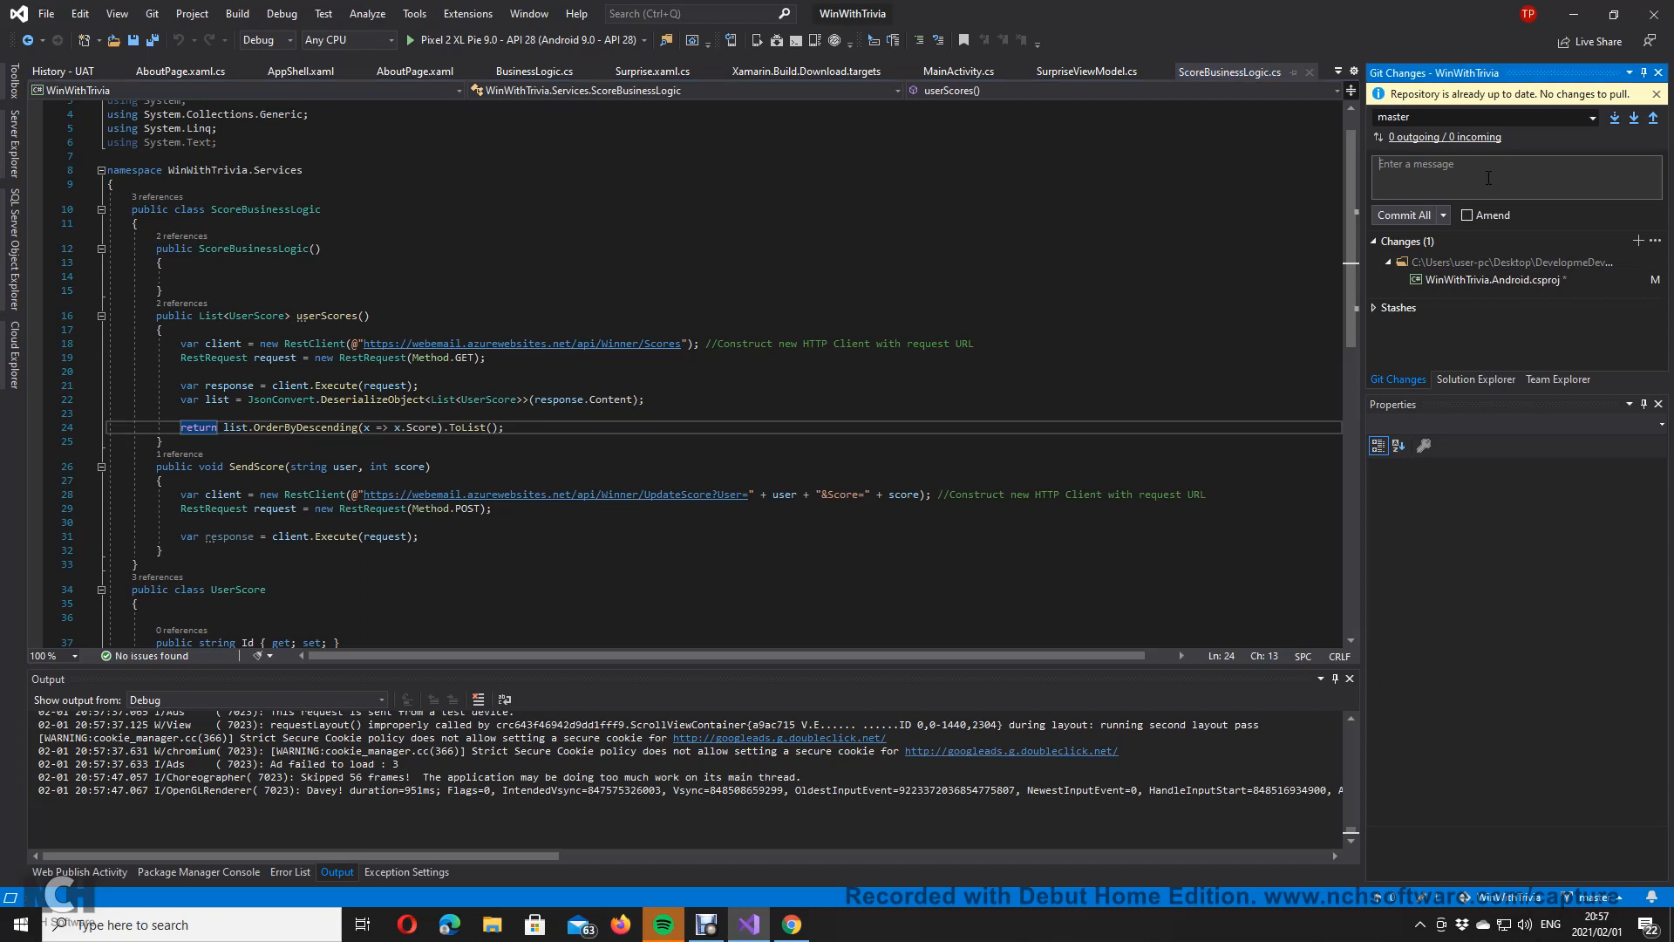
click(1653, 120)
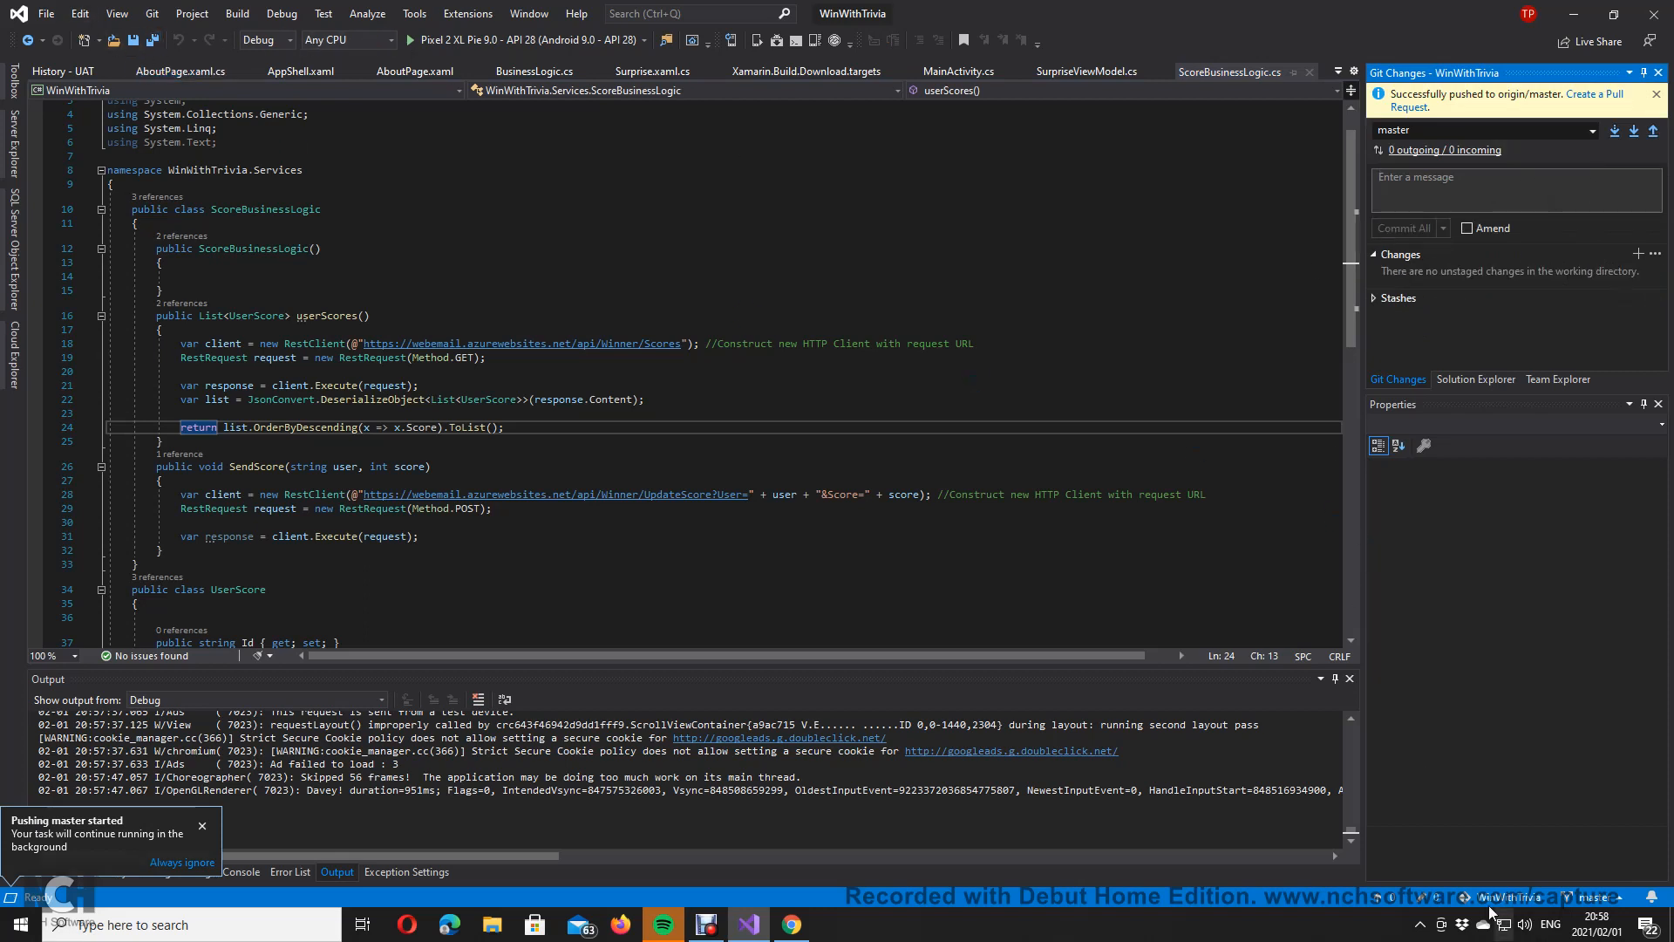
click(1491, 379)
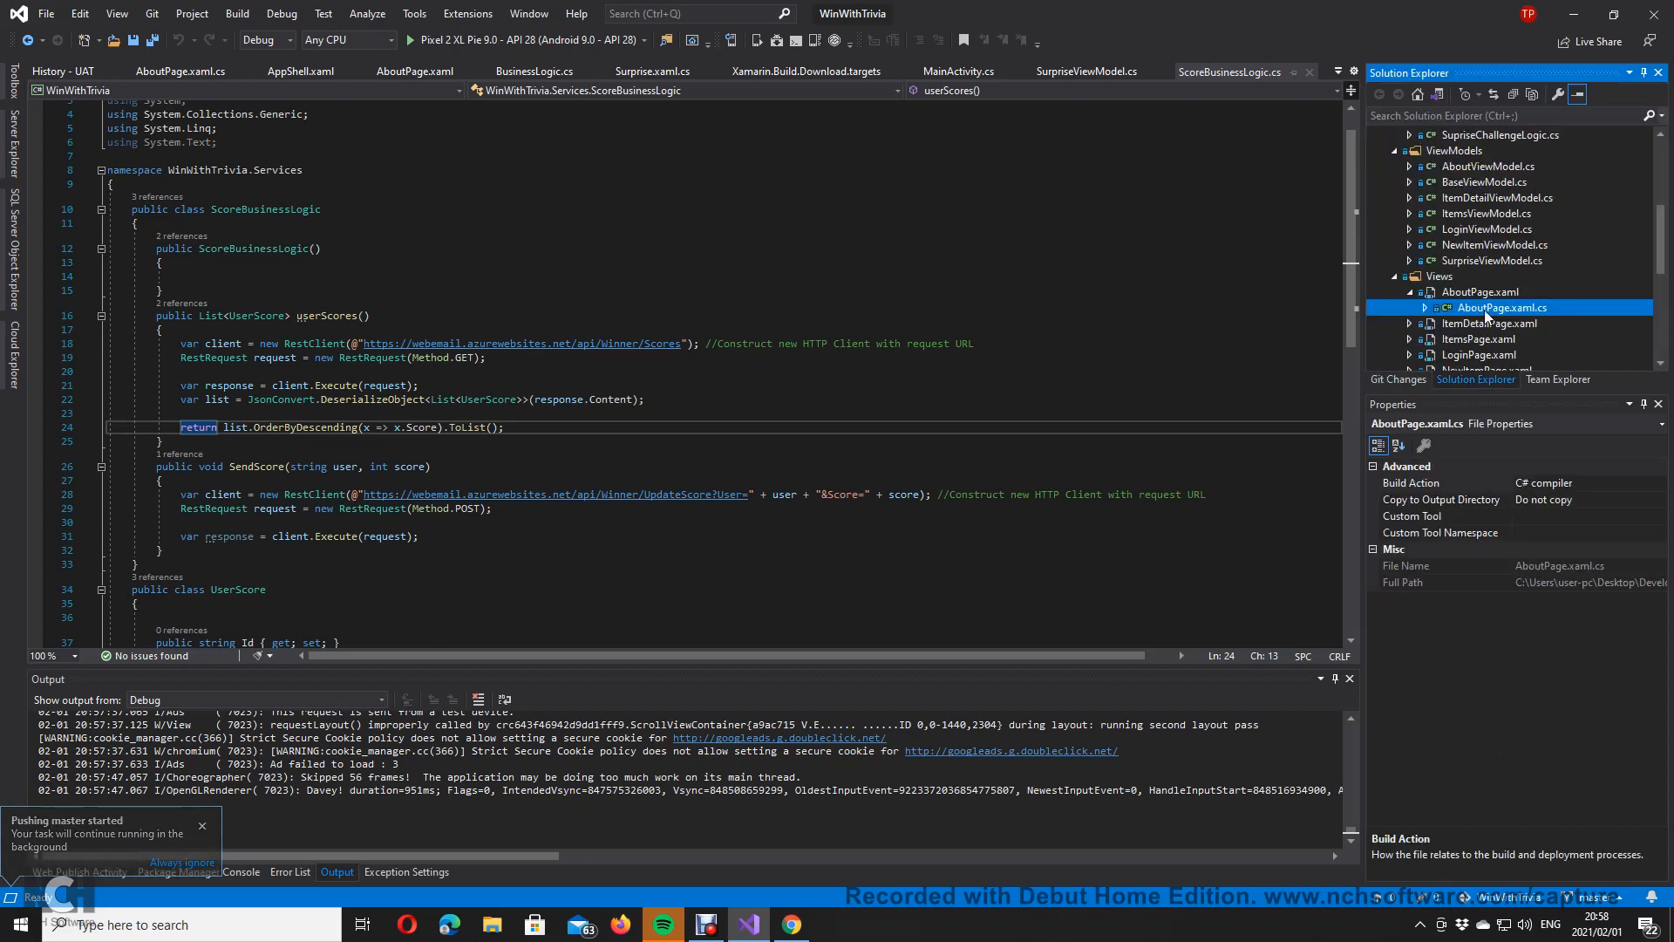
scroll(1484, 310, up, 5)
click(1491, 229)
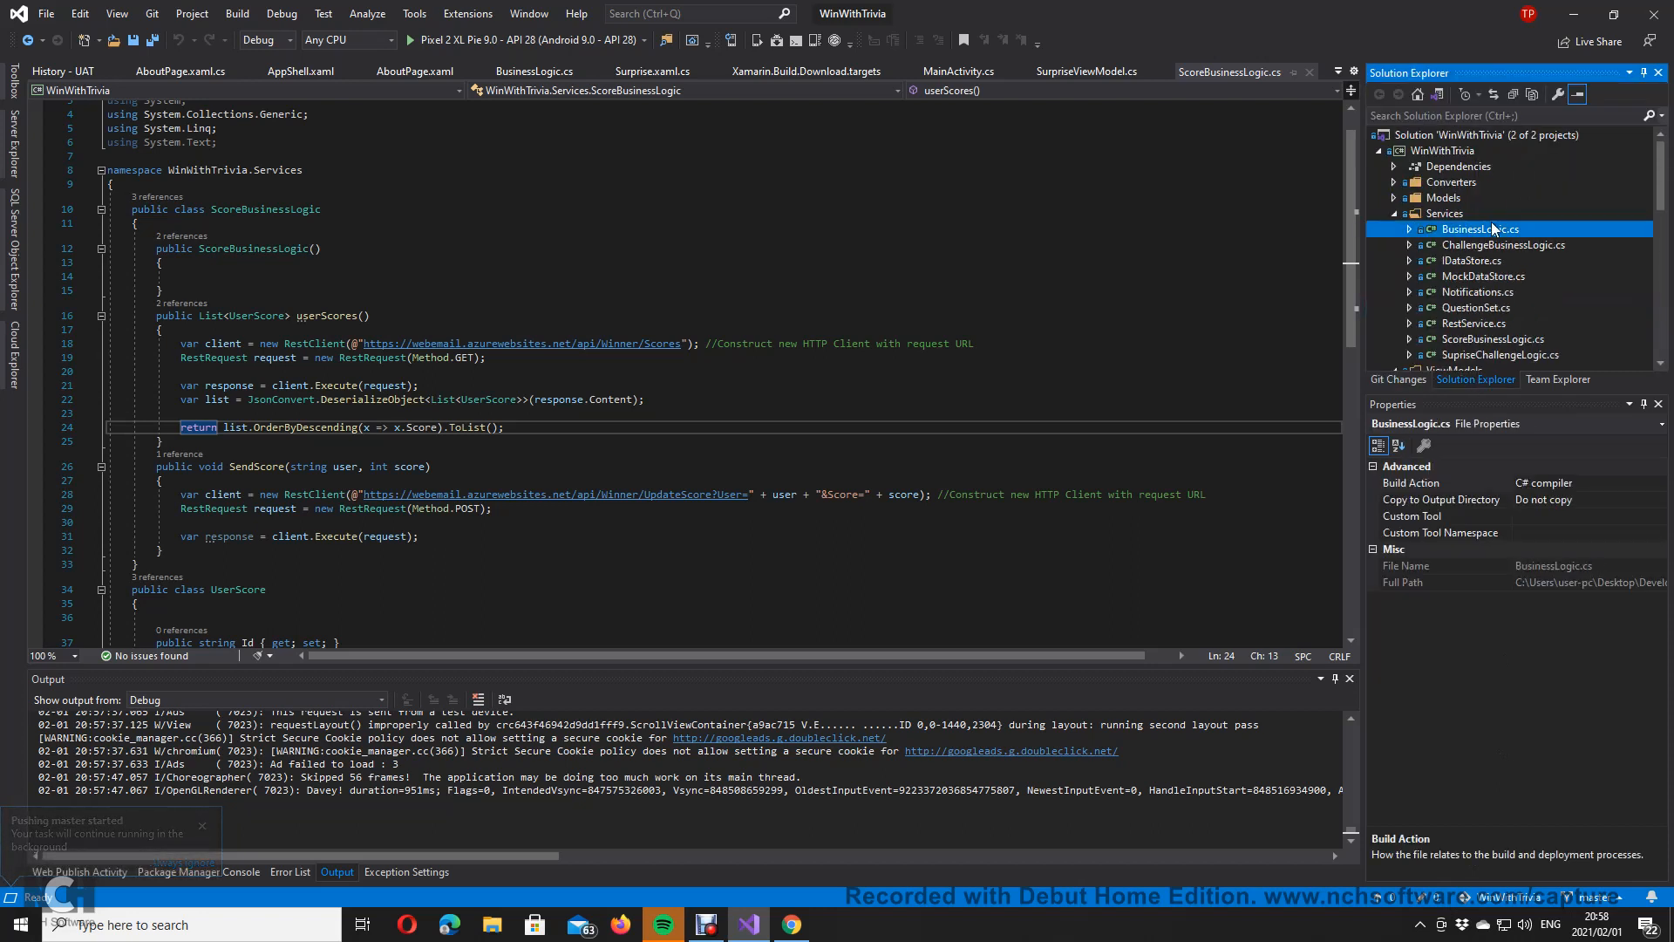
double_click(1490, 228)
scroll(798, 403, up, 10)
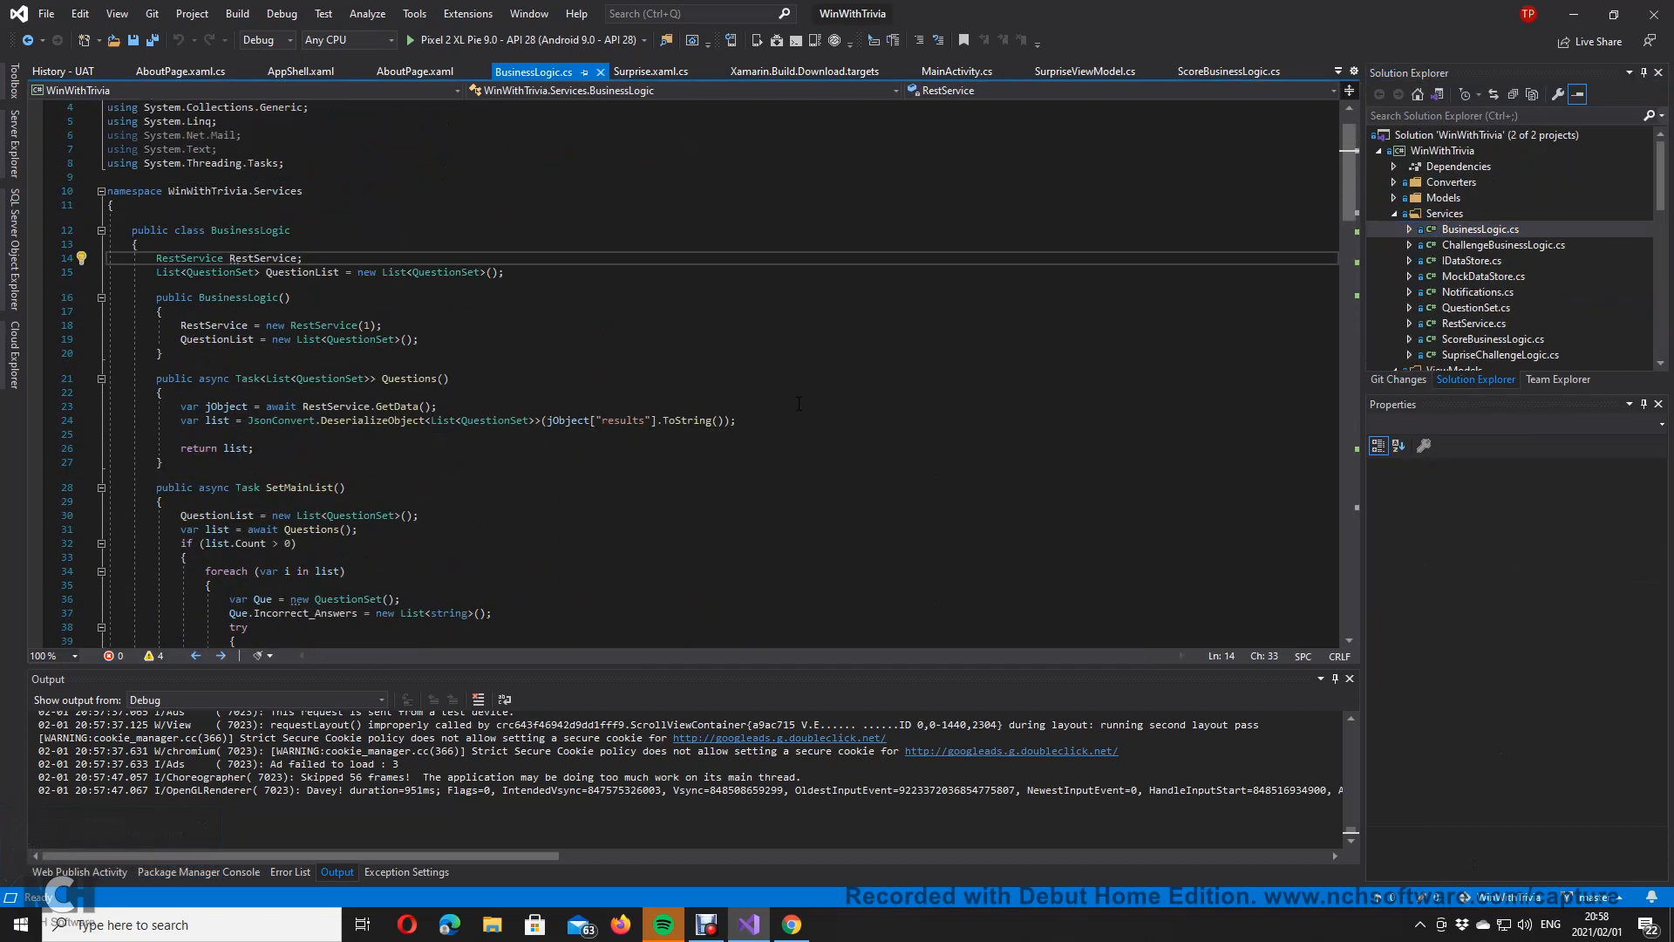
scroll(798, 403, up, 2)
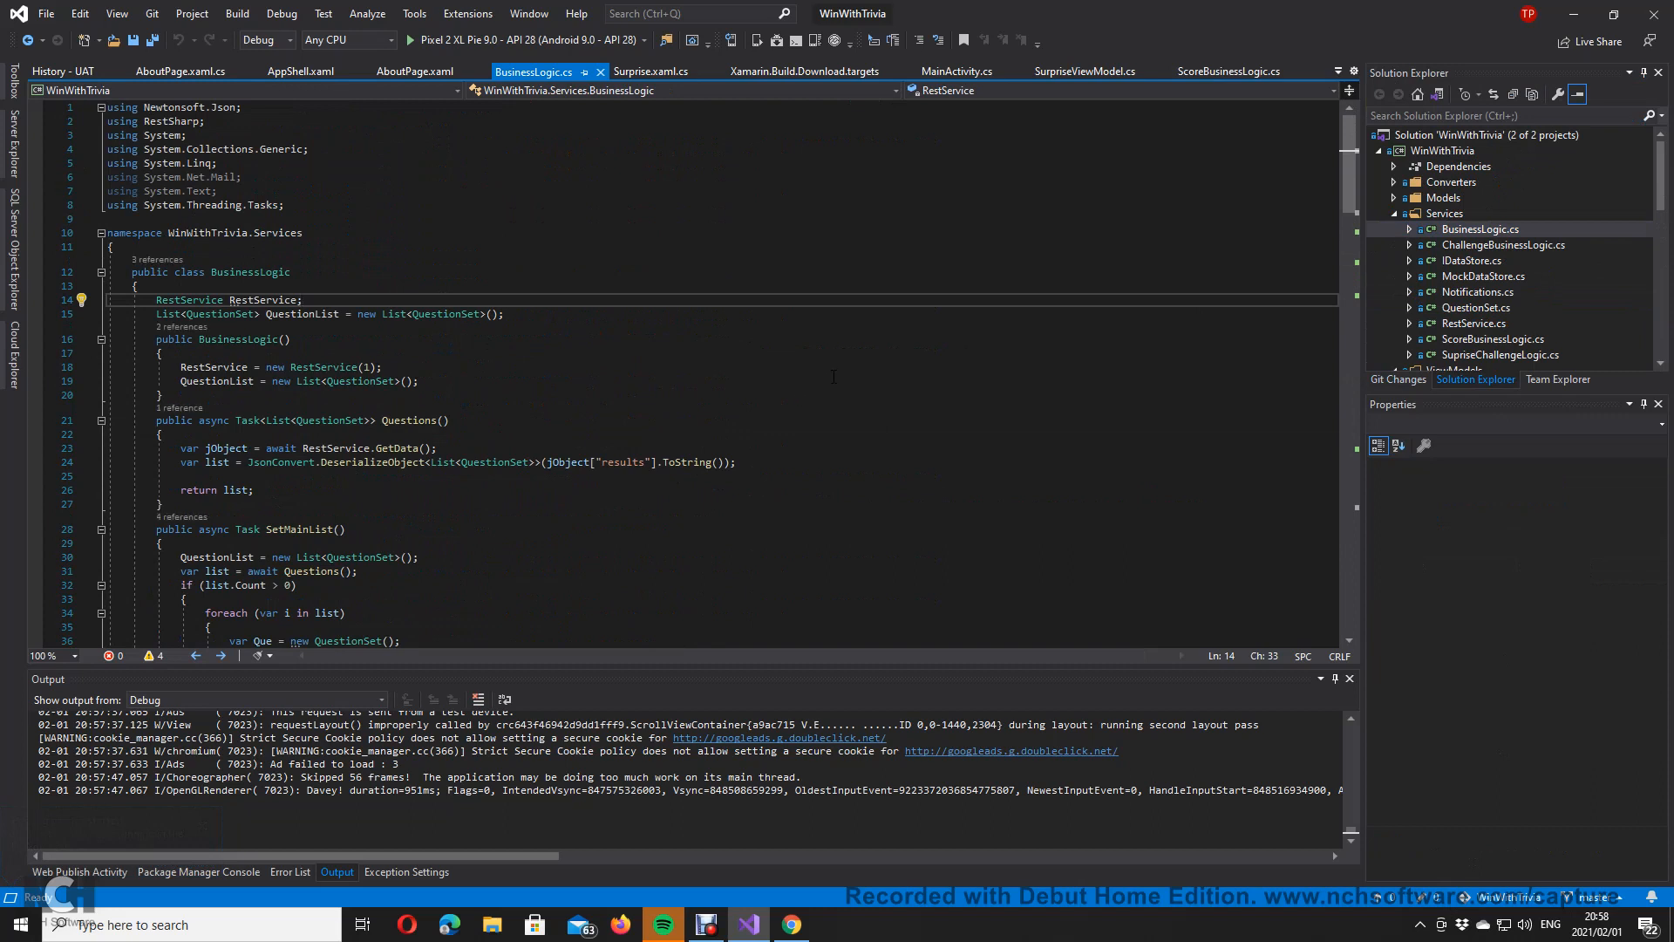
scroll(841, 374, down, 7)
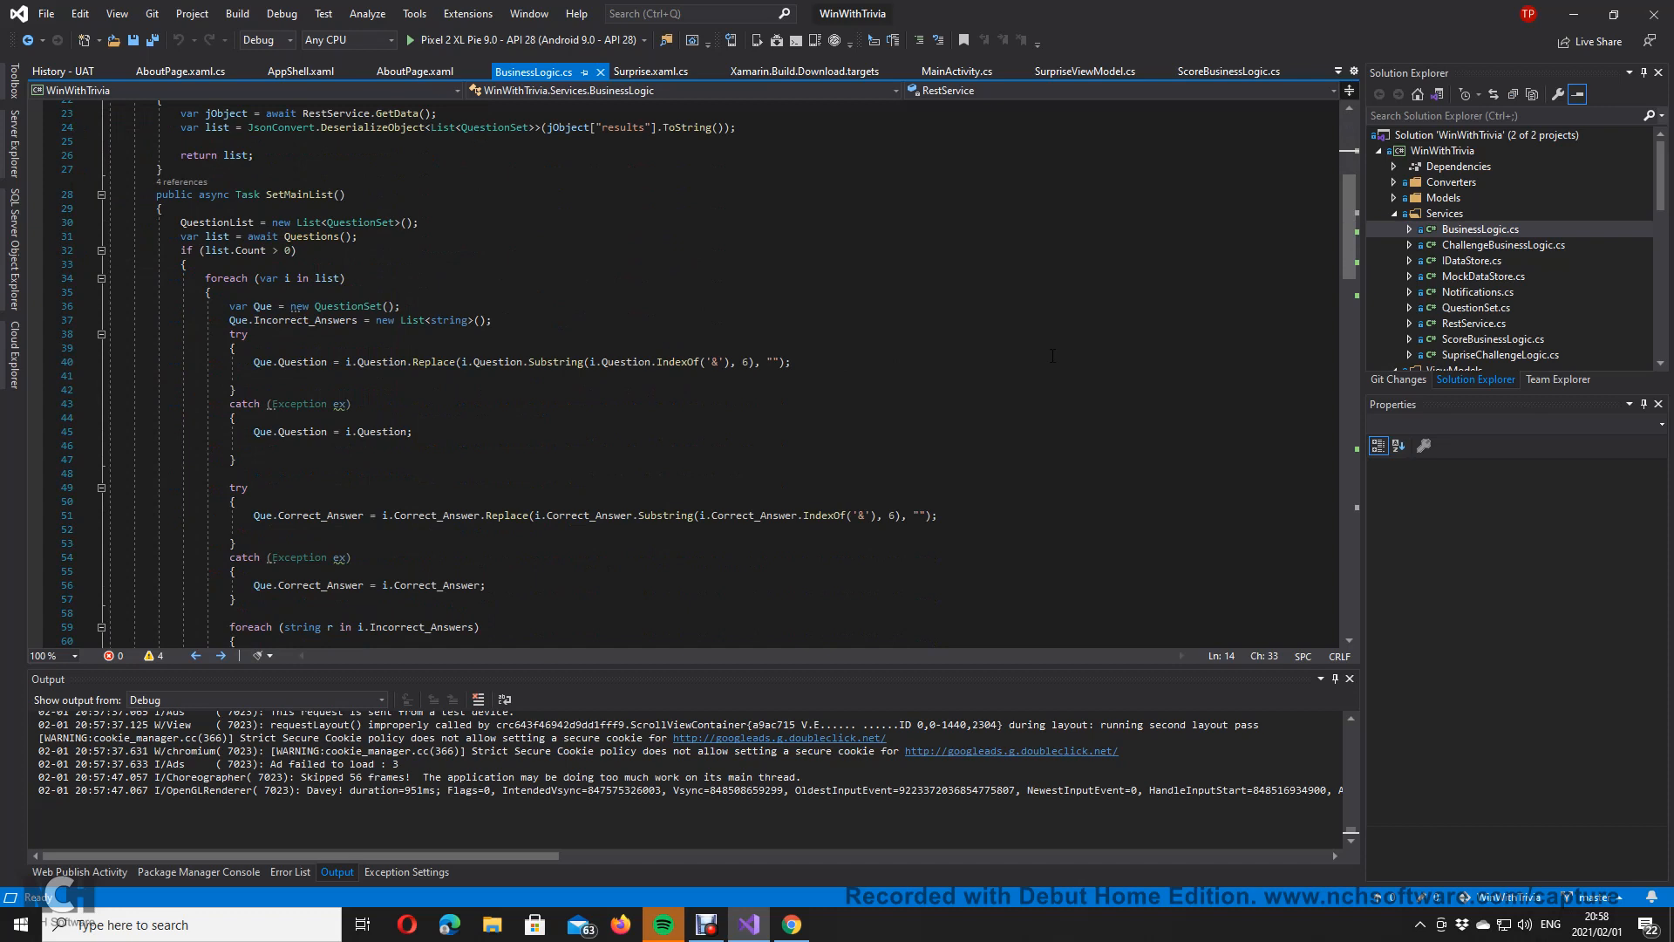
scroll(1054, 351, down, 15)
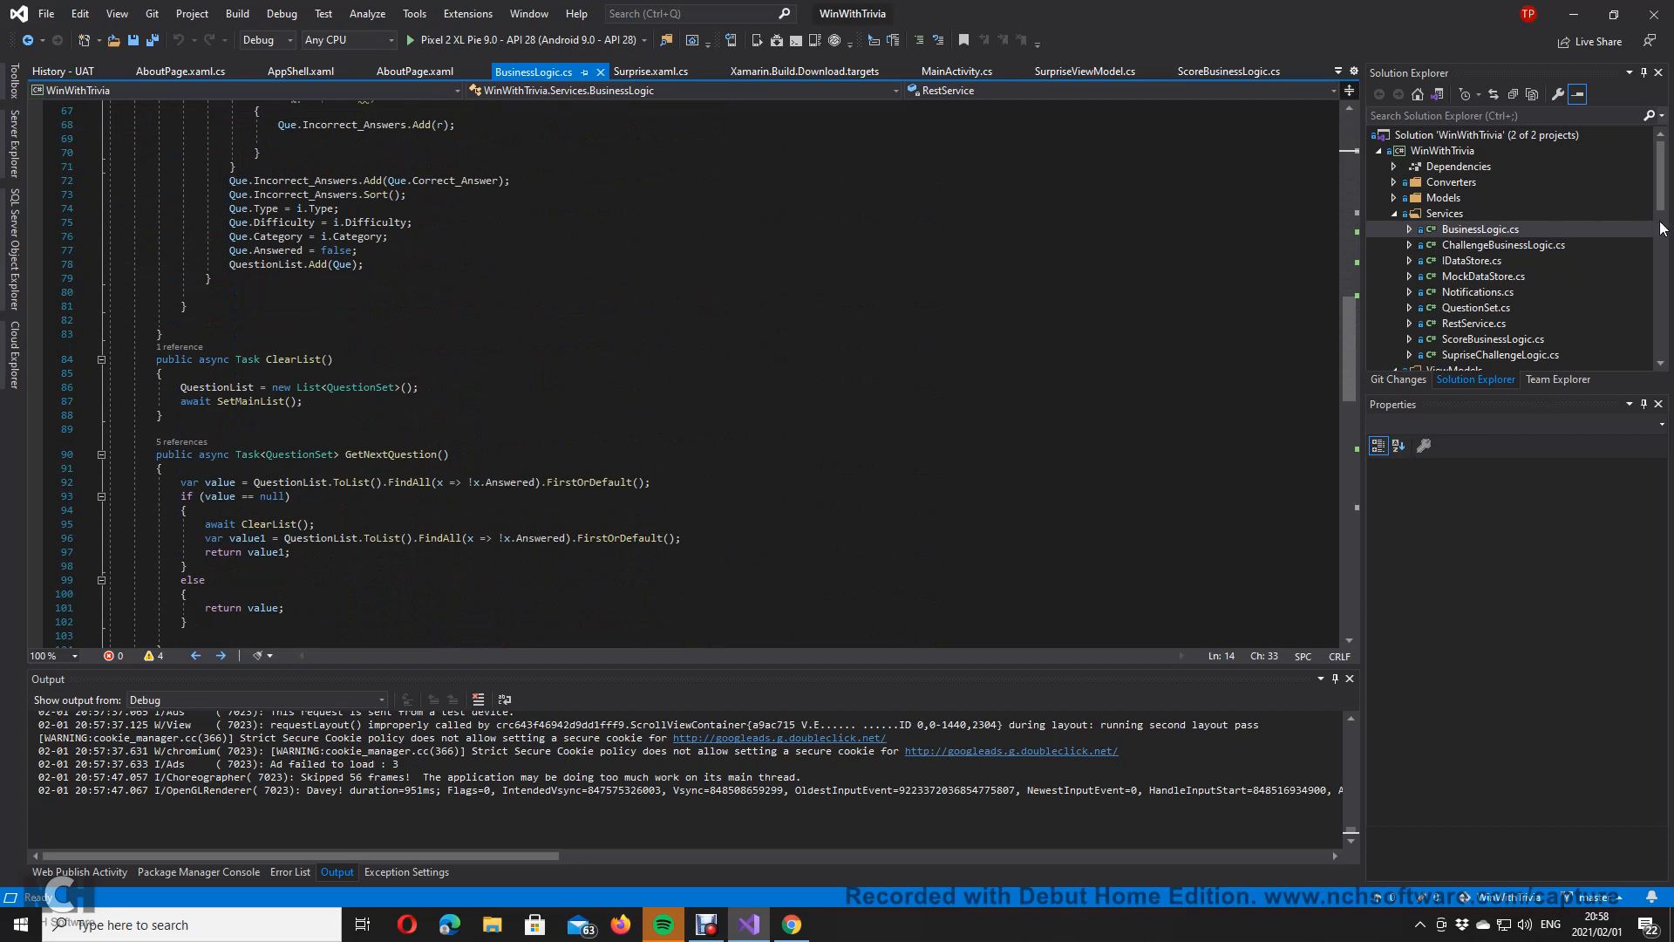
Step: Collapse the Services, ViewModels, Views and both project nodes in Solution Explorer
click(1402, 214)
click(1395, 214)
click(1394, 229)
click(1394, 246)
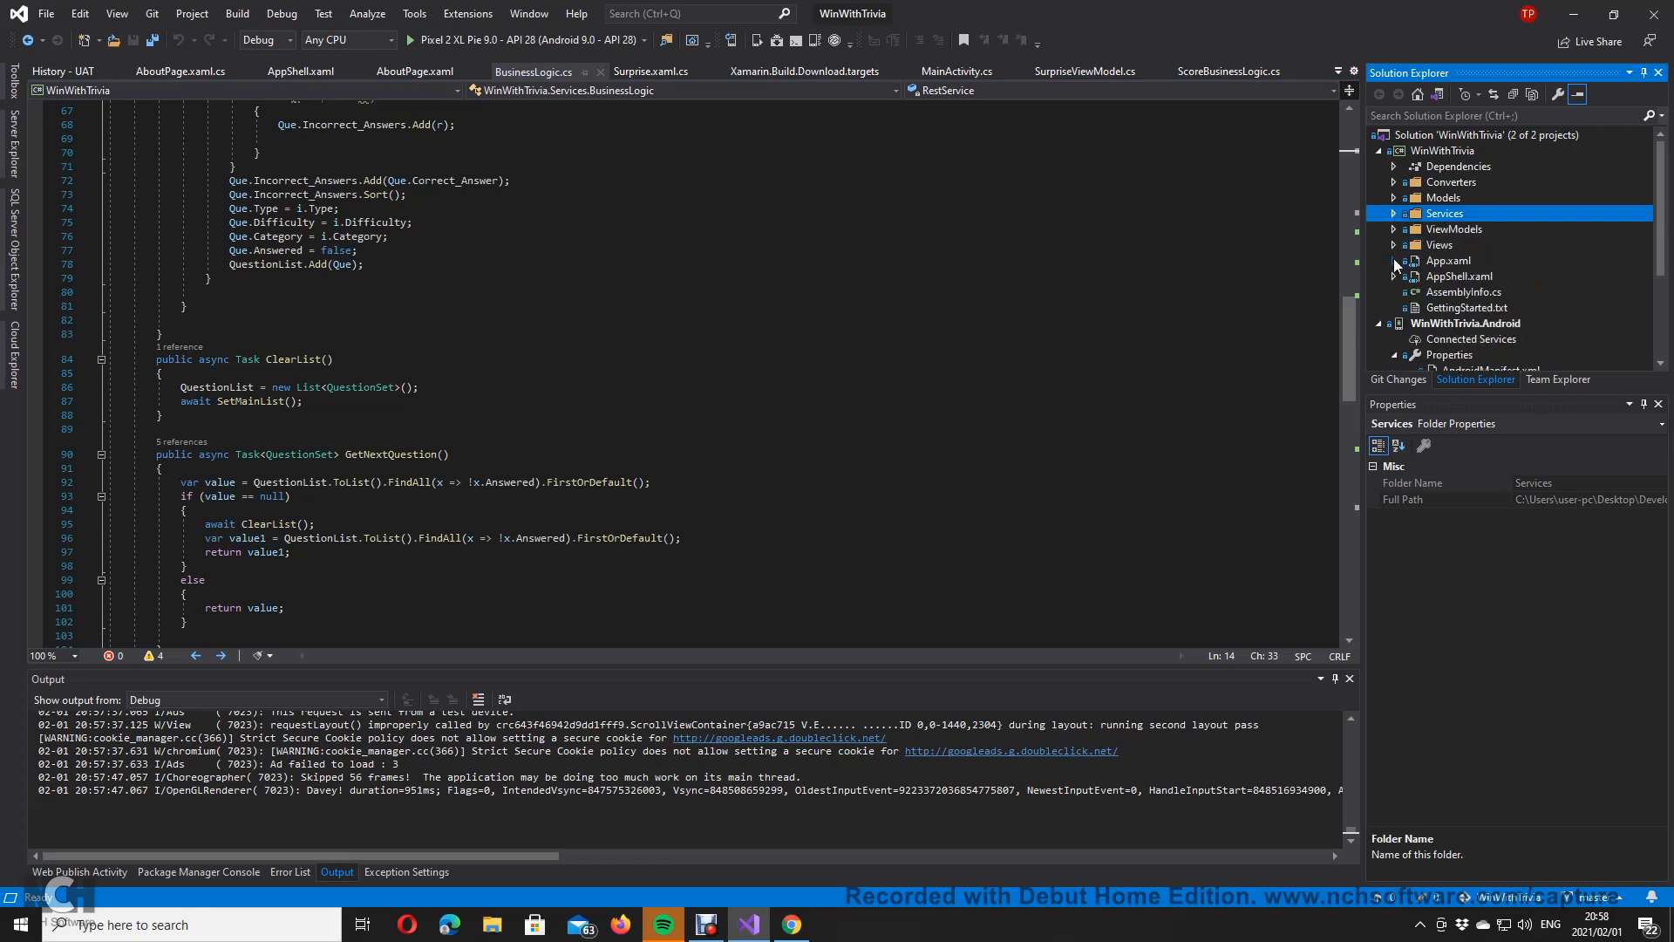
click(1380, 324)
click(1379, 149)
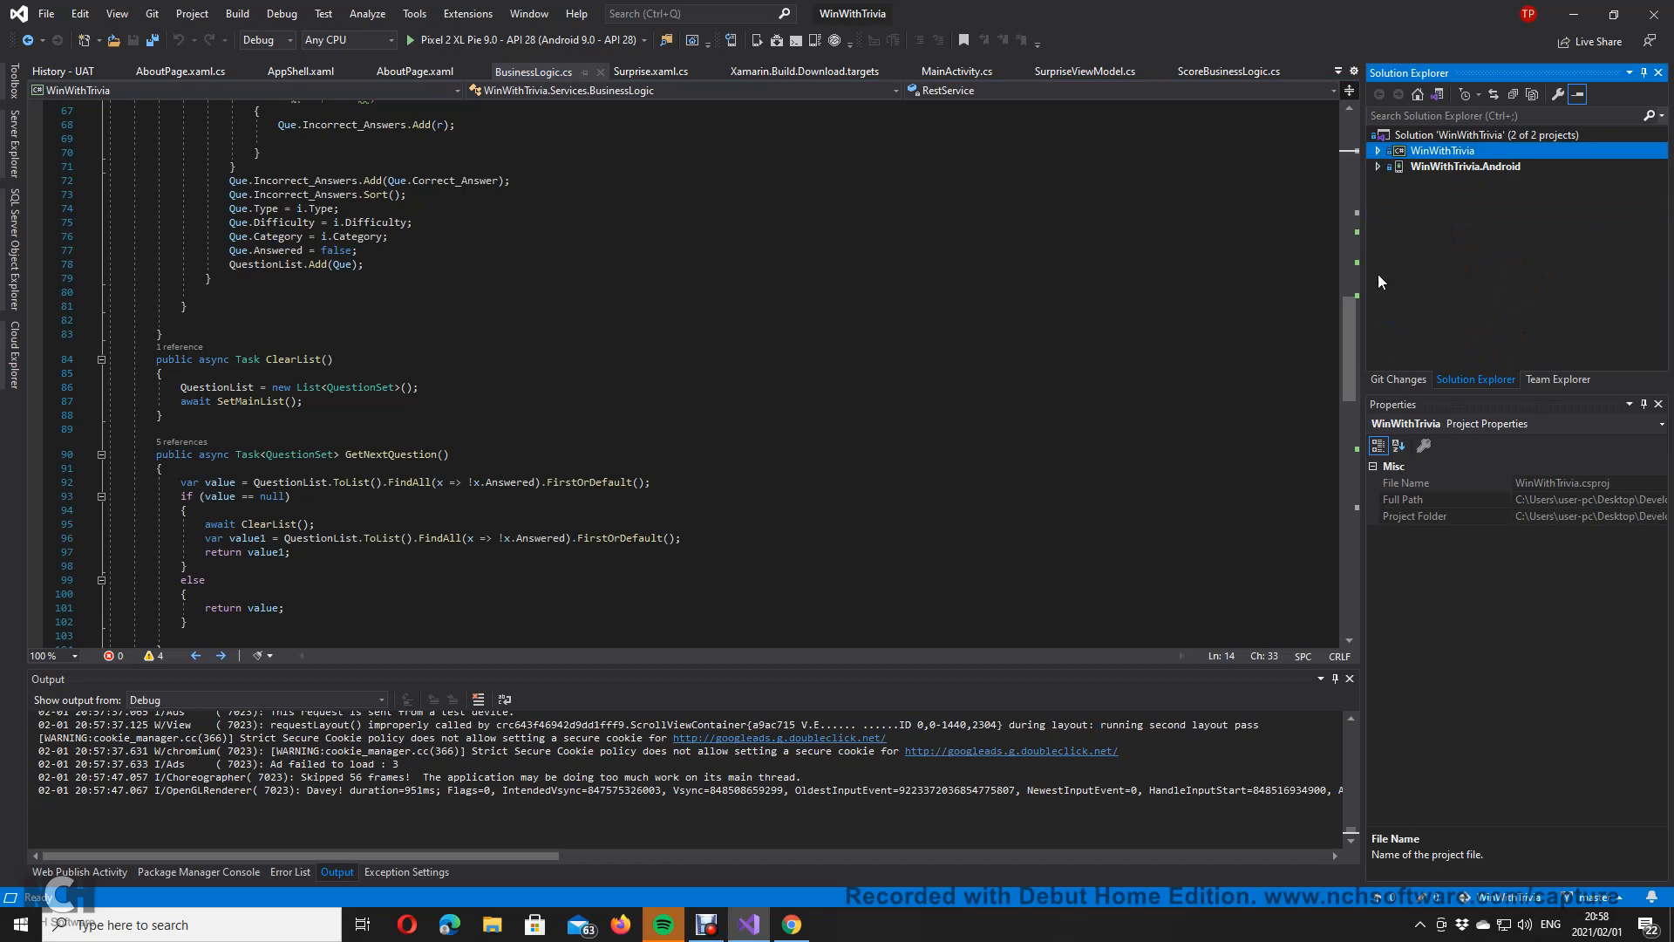
click(1399, 379)
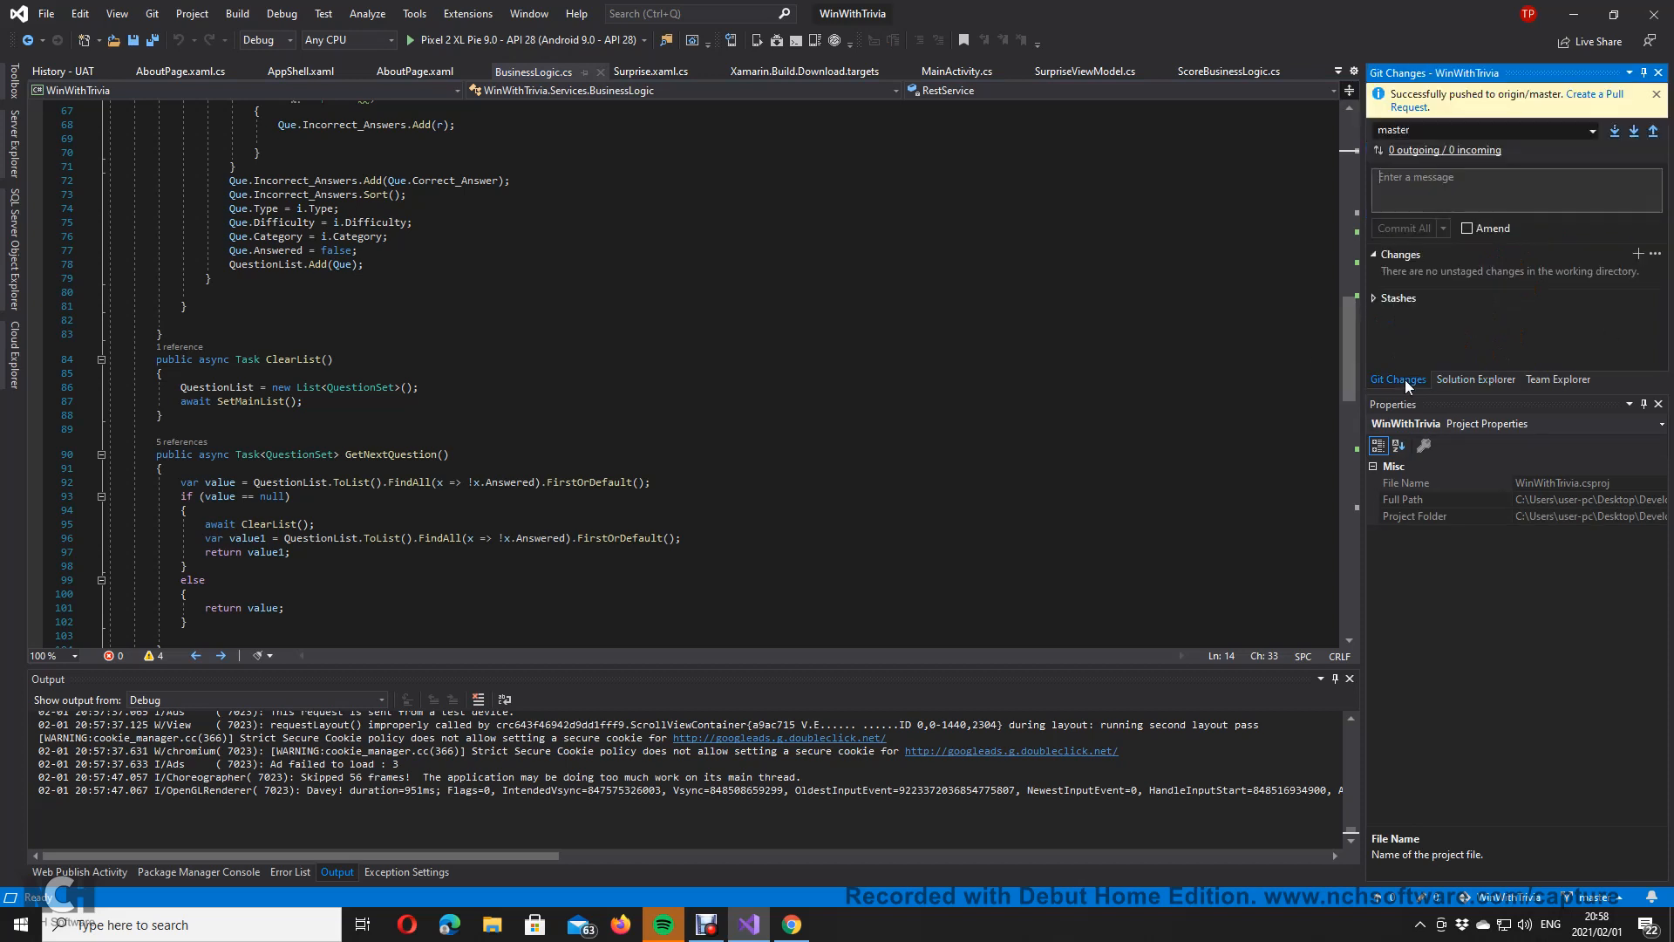
click(792, 924)
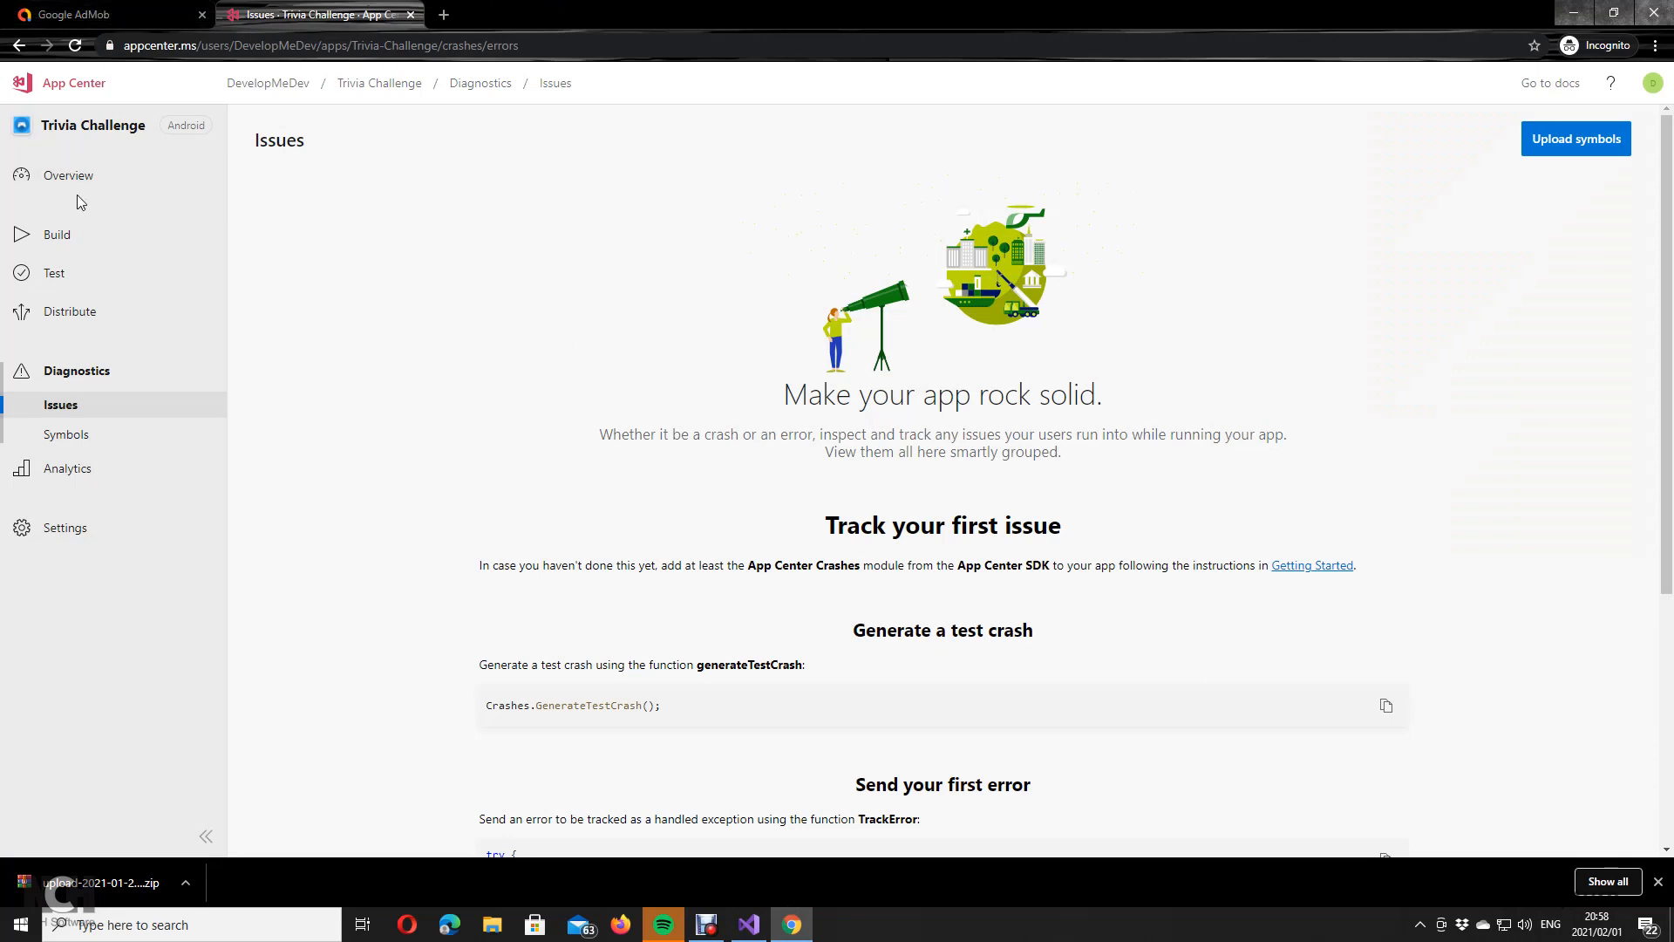
Step: View the Trivia Challenge build branches, briefly loading Play Console in a new tab
click(87, 237)
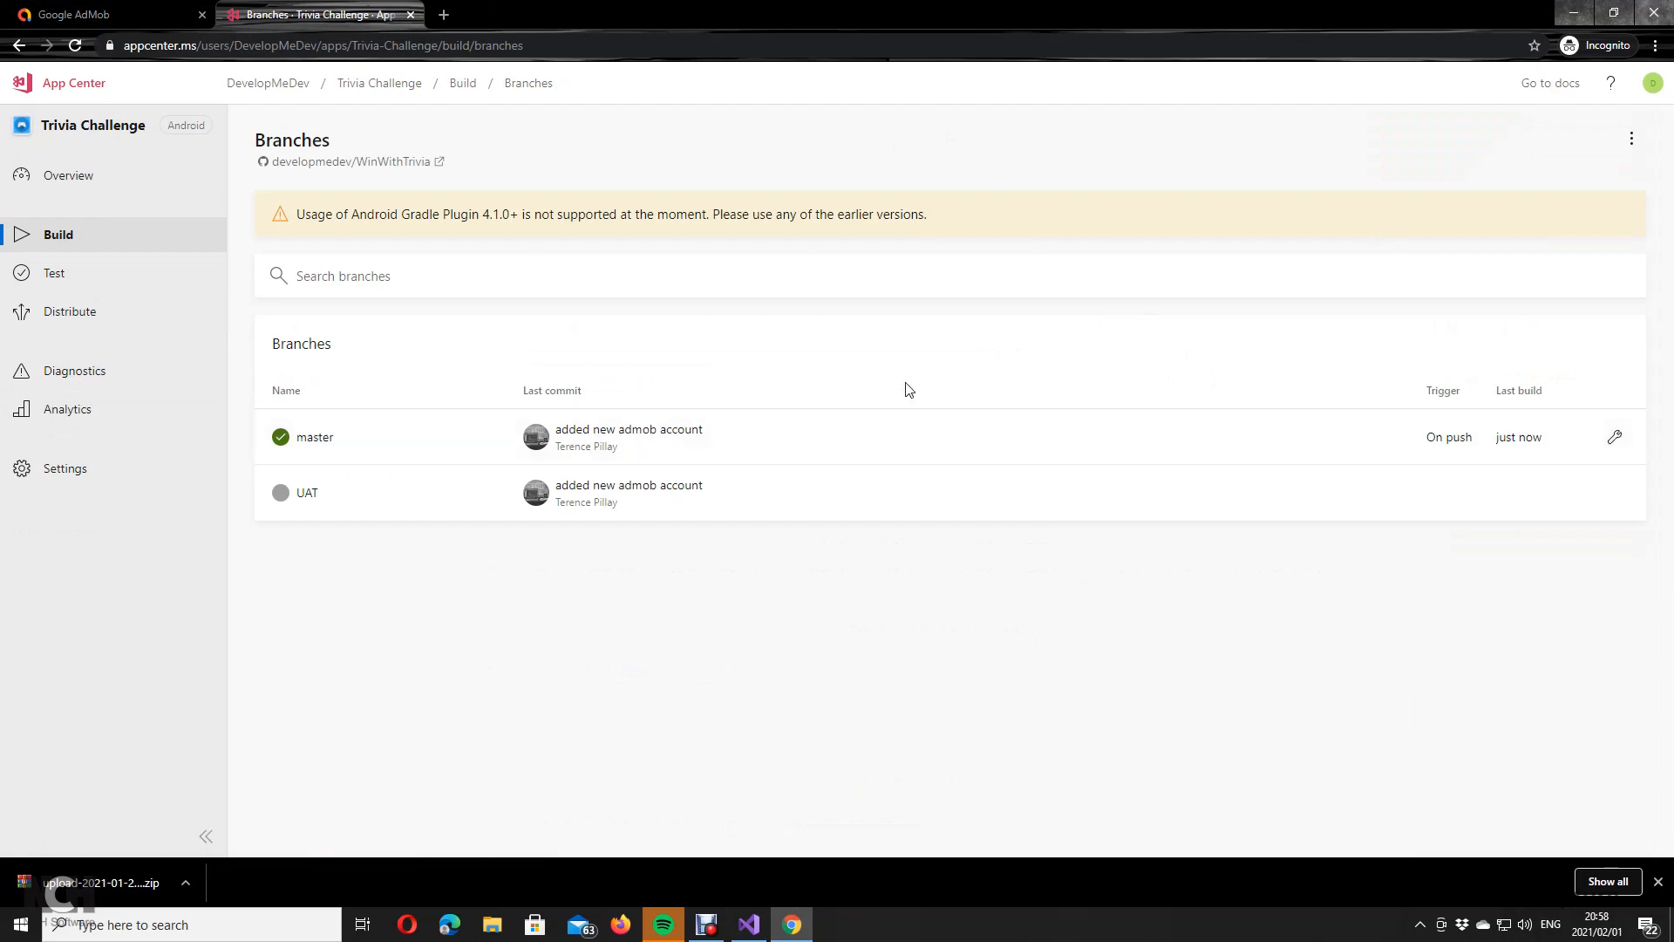
click(444, 15)
text(pl)
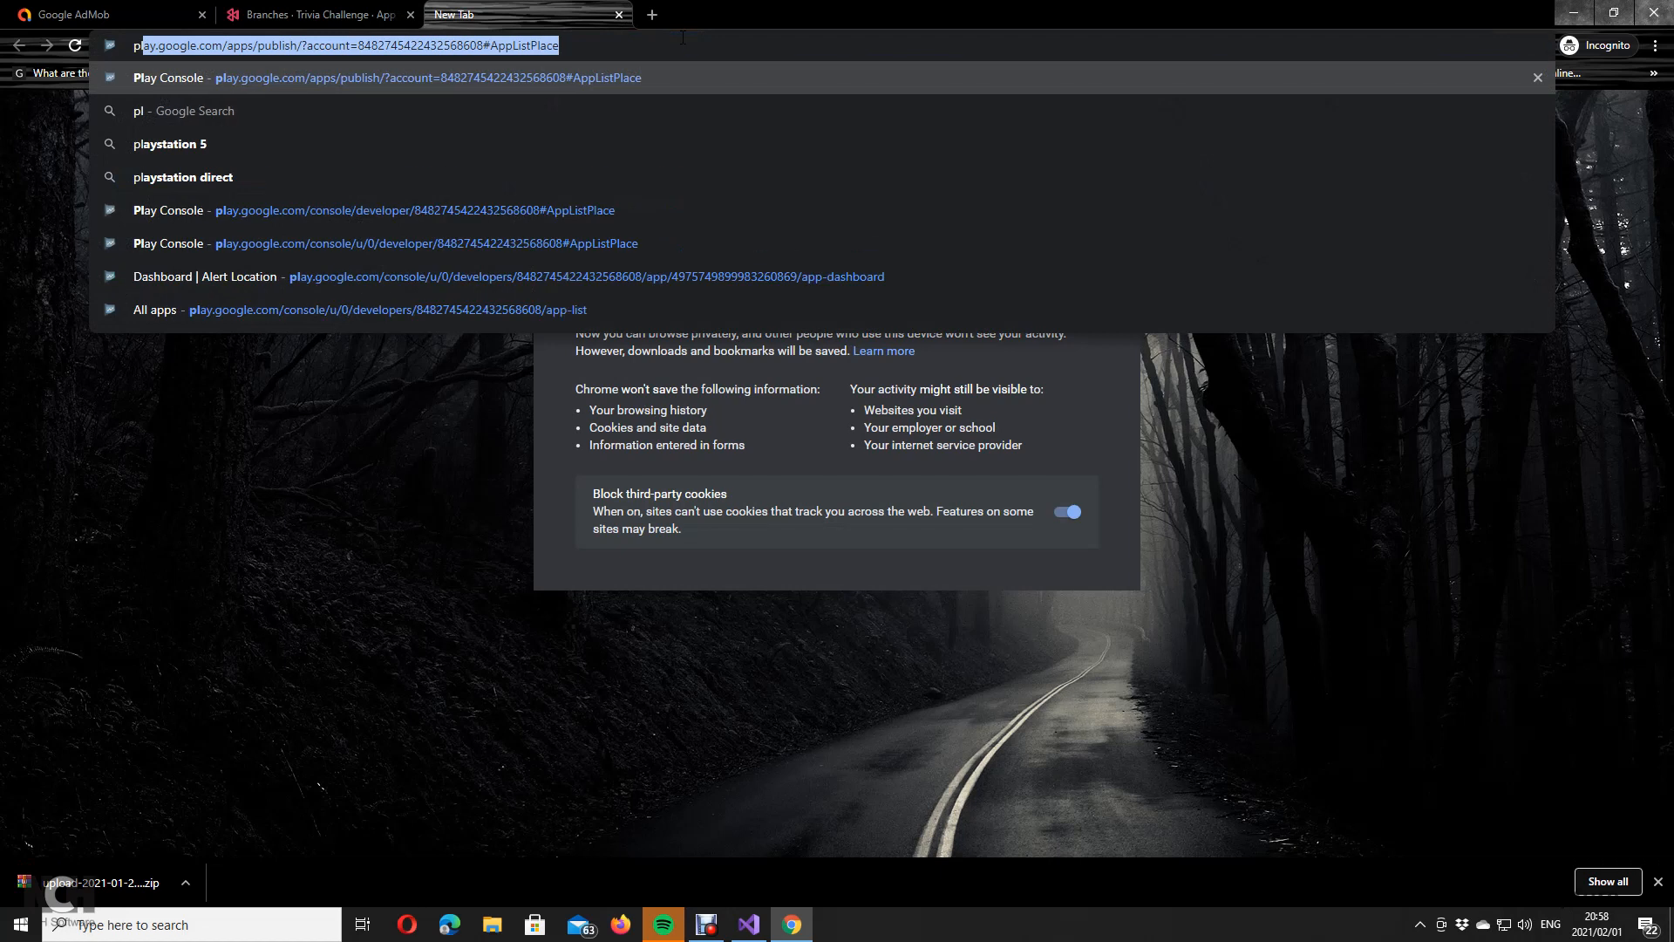
key(Return)
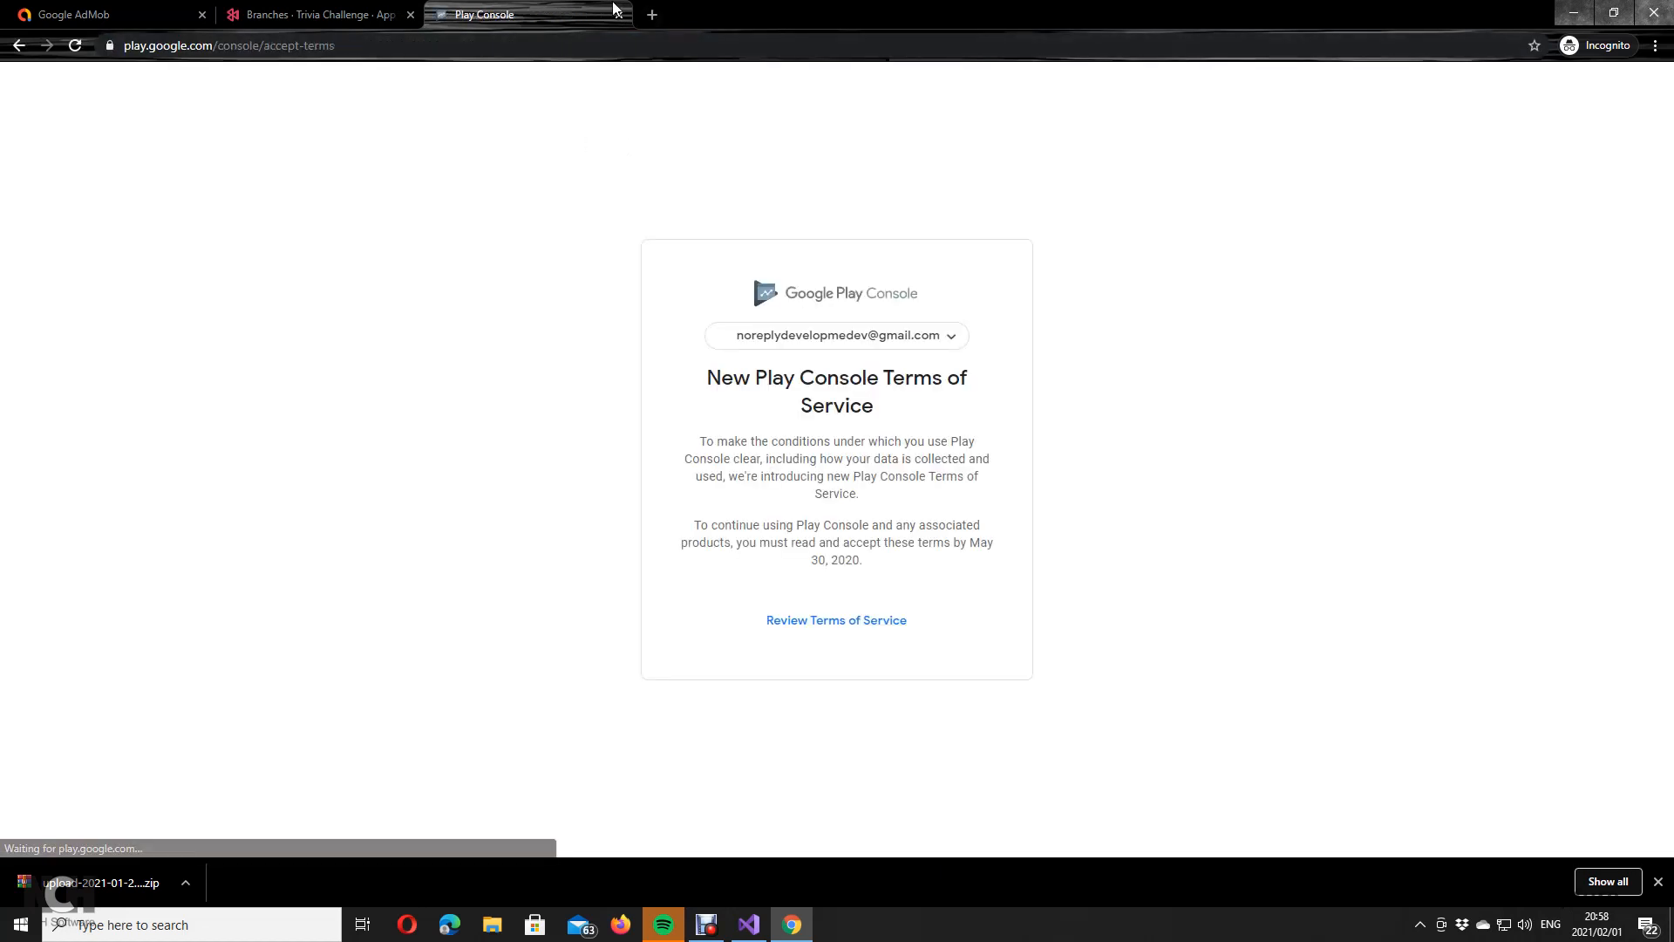
click(618, 15)
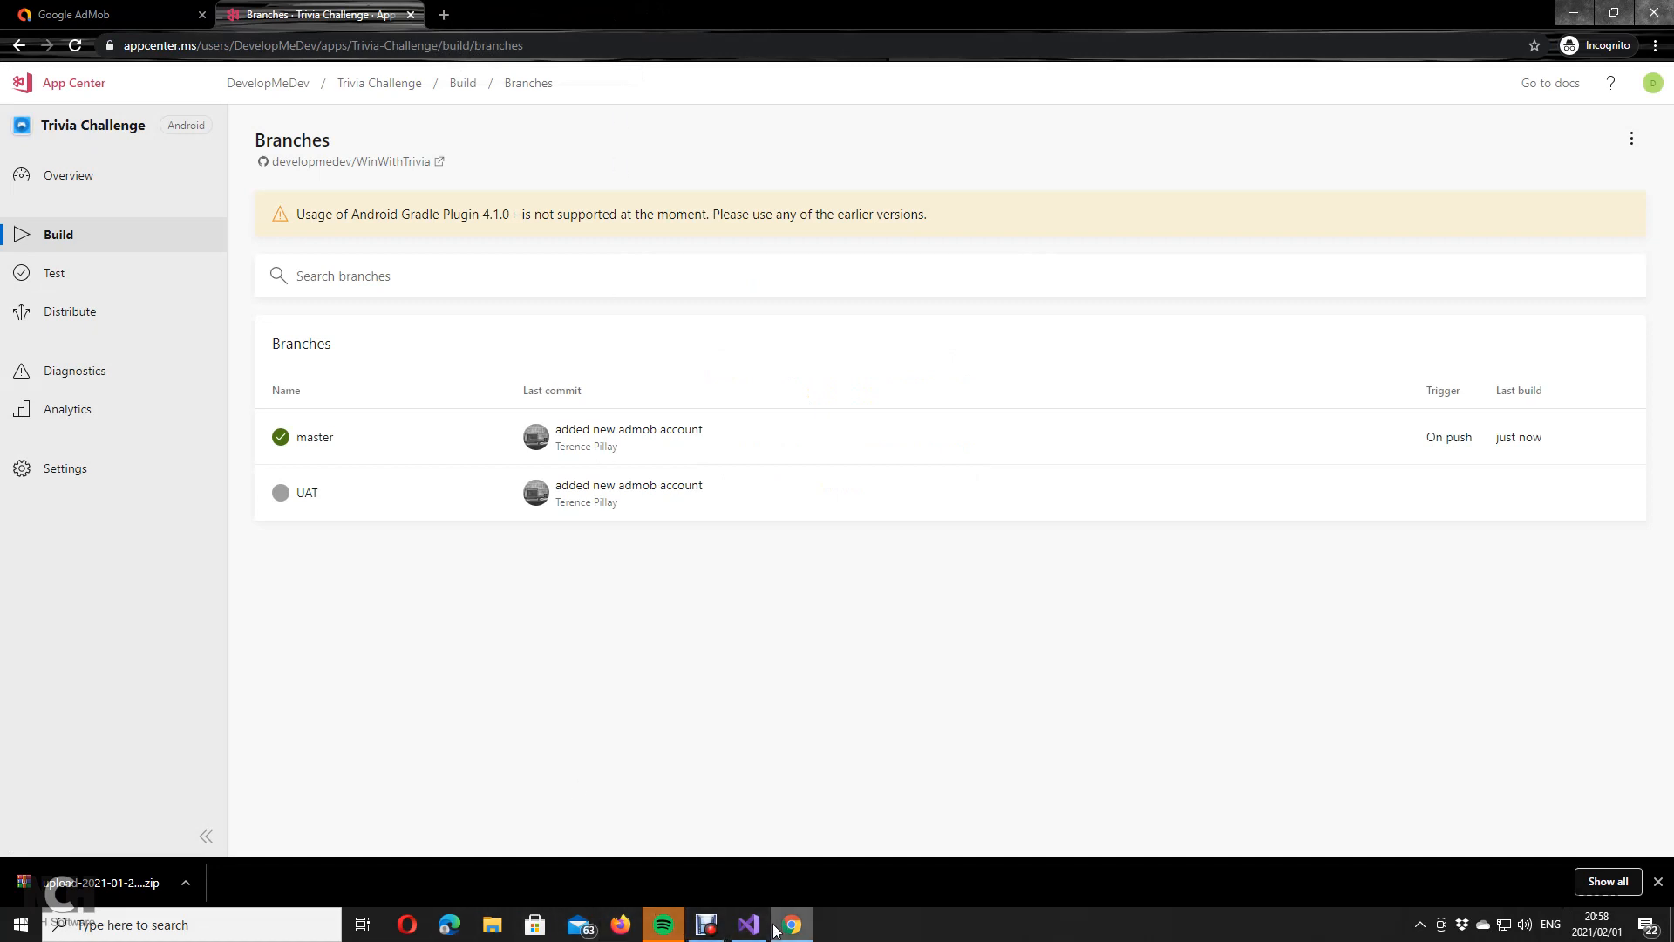
Step: Minimize and restore the browser, then bring up Chrome's main menu
mouse_move(774, 930)
click(792, 923)
click(792, 924)
click(1655, 45)
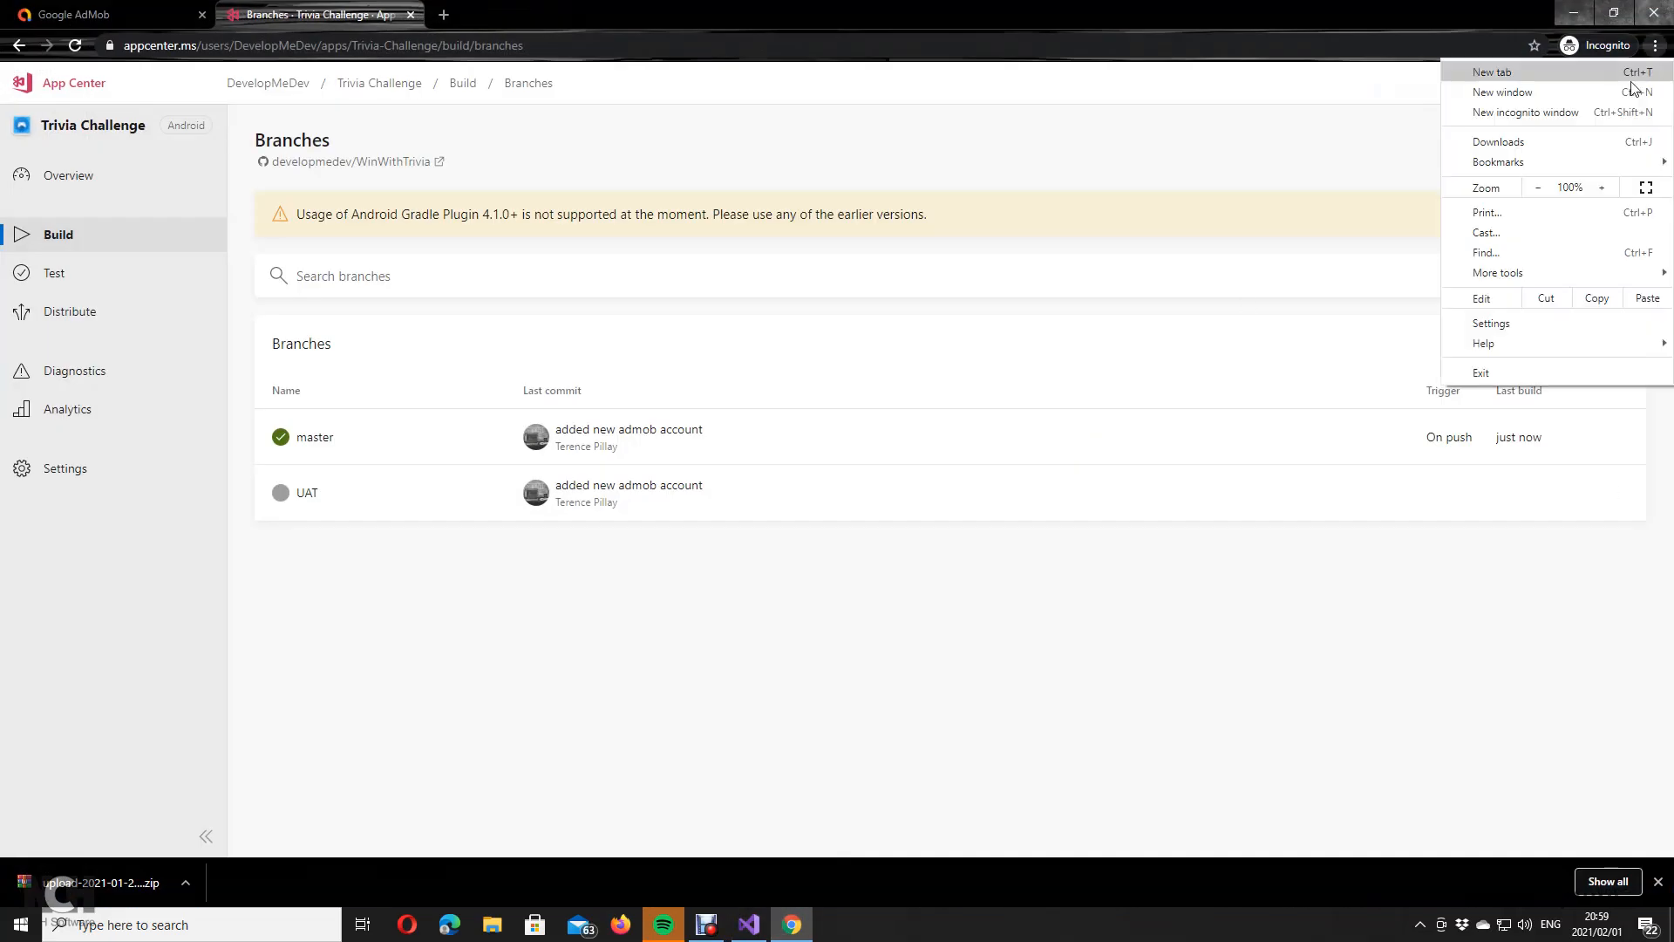
Step: Load Play Console in a new incognito window and review its terms of service
click(1608, 112)
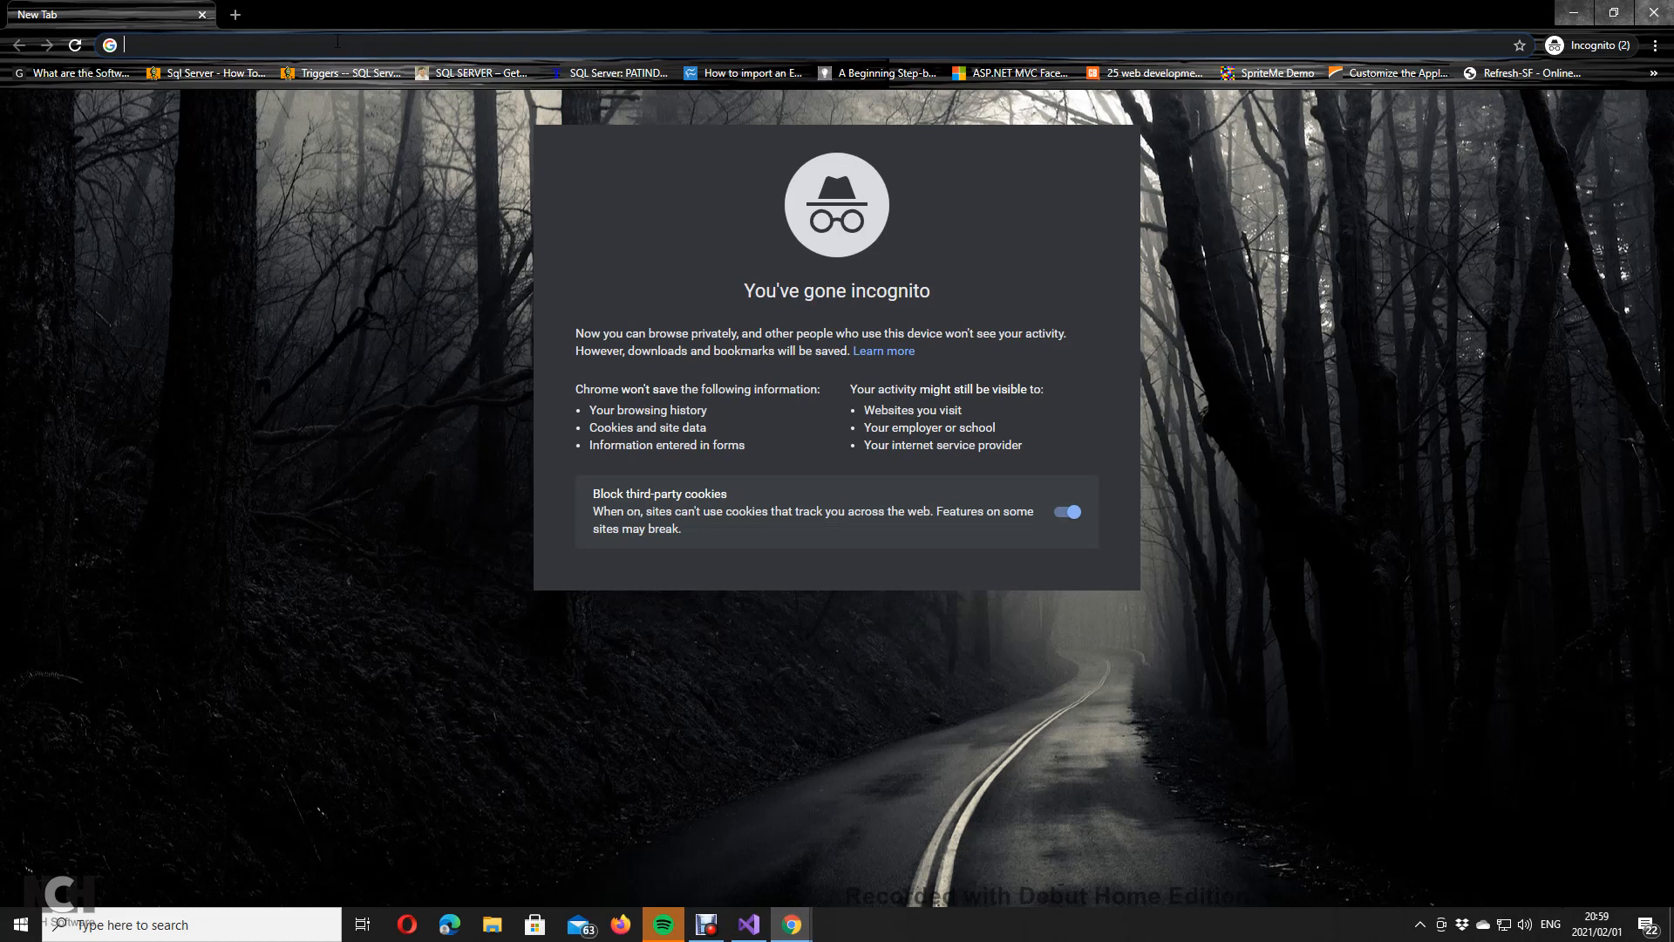
text(pl)
key(Return)
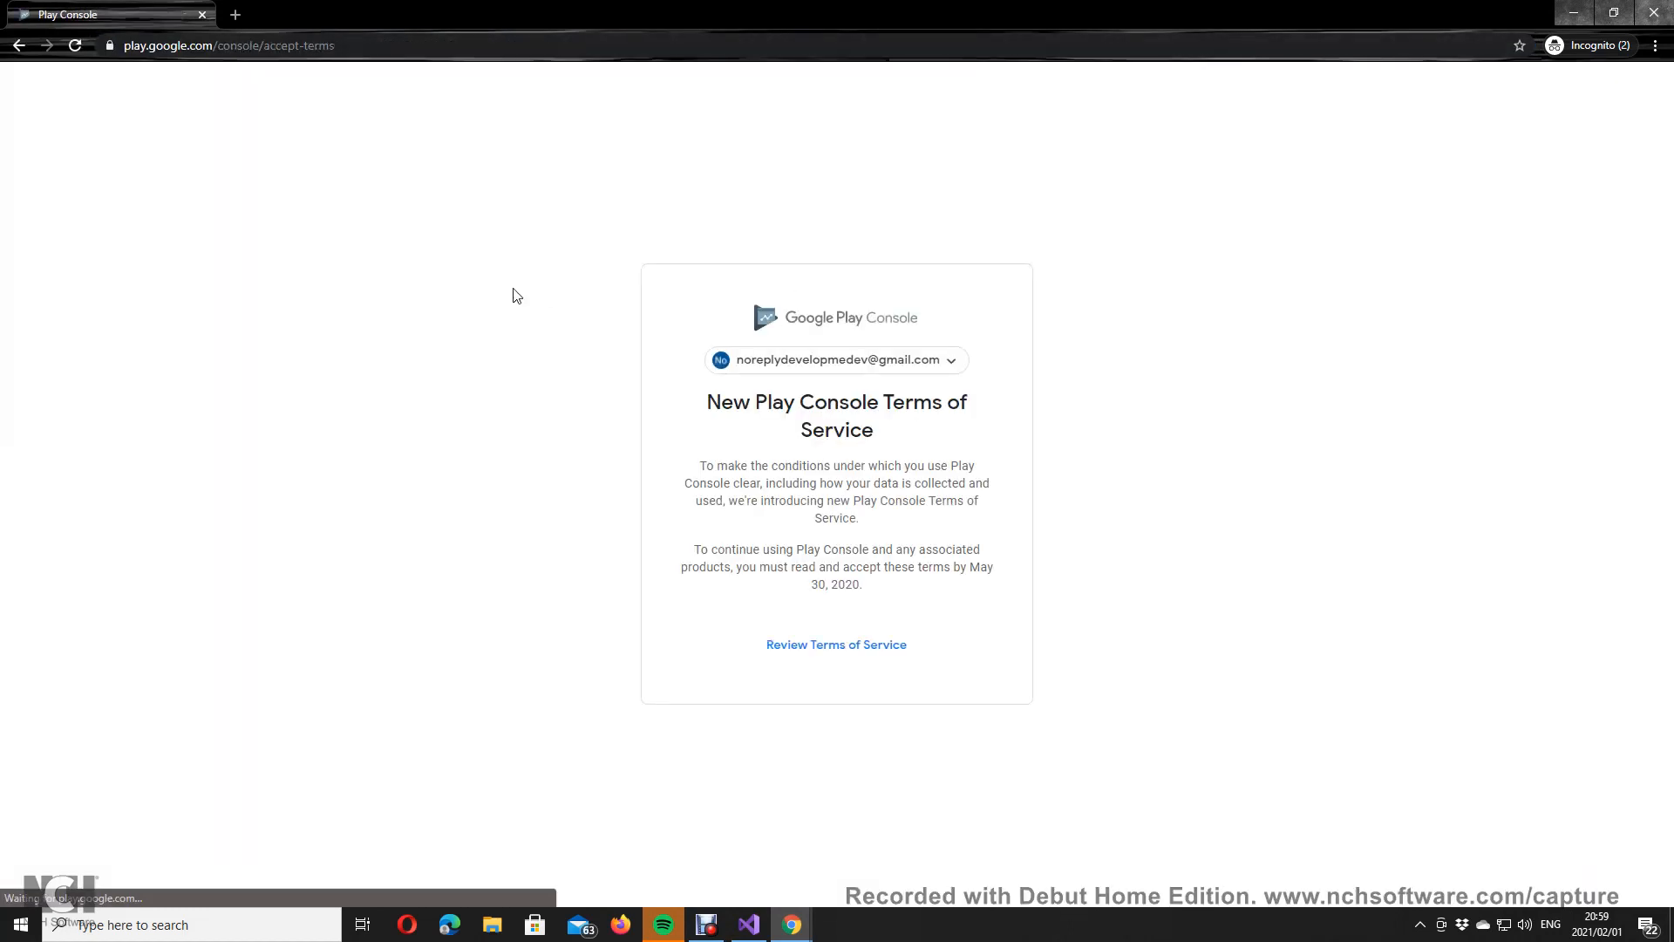
click(852, 652)
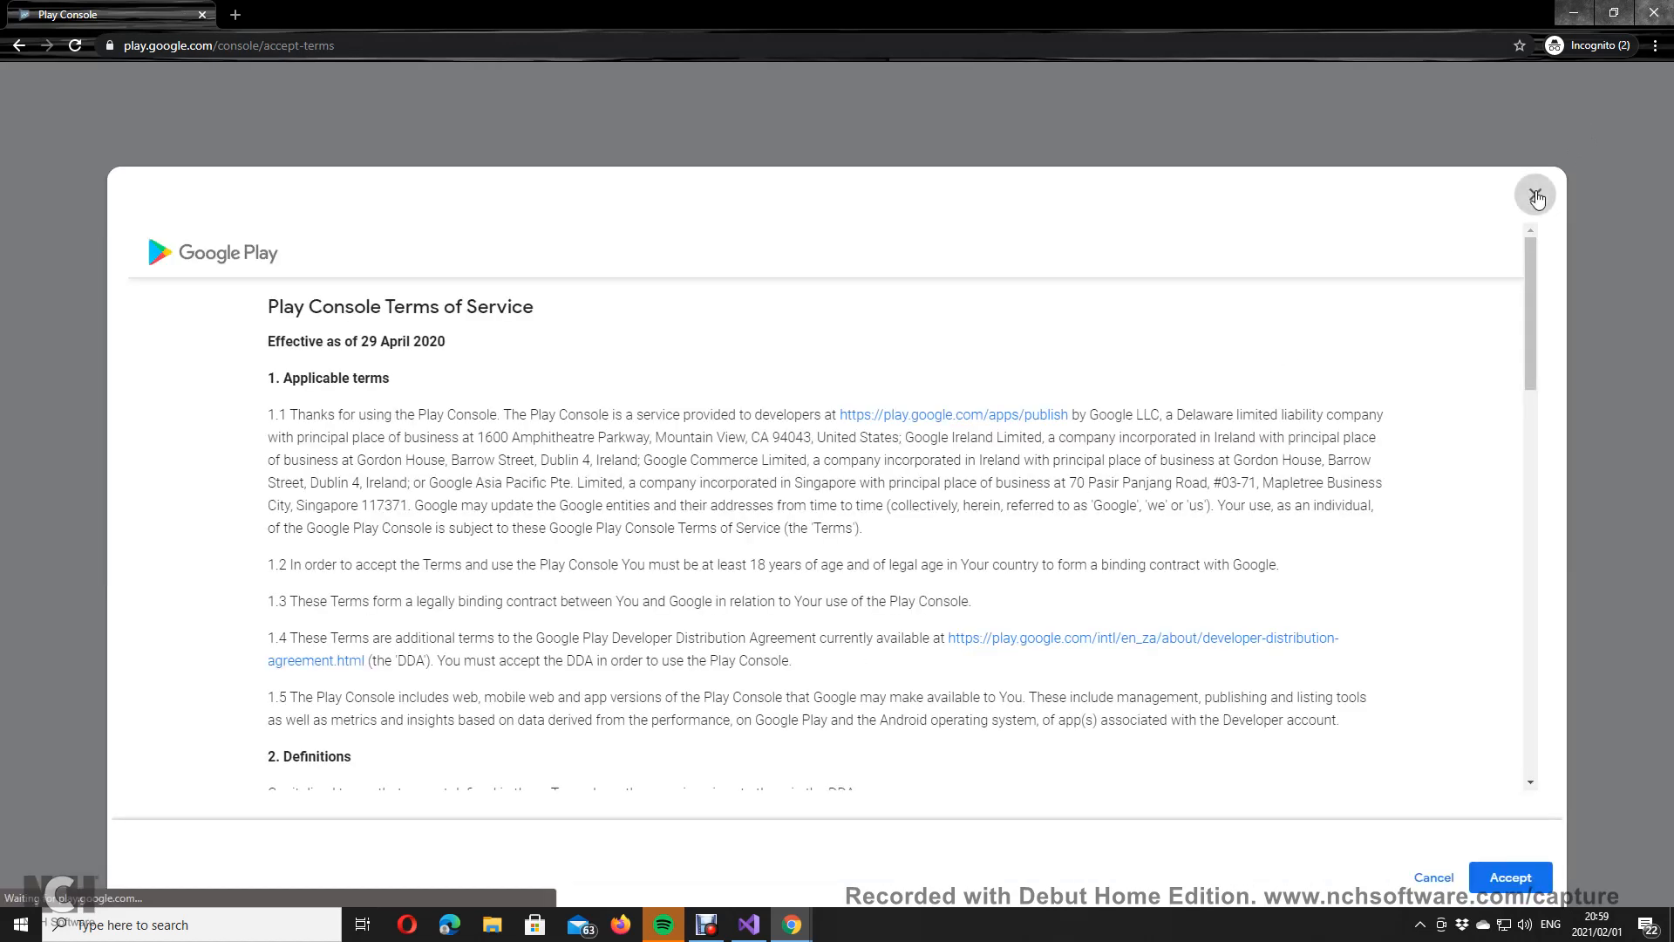
click(1535, 195)
click(872, 652)
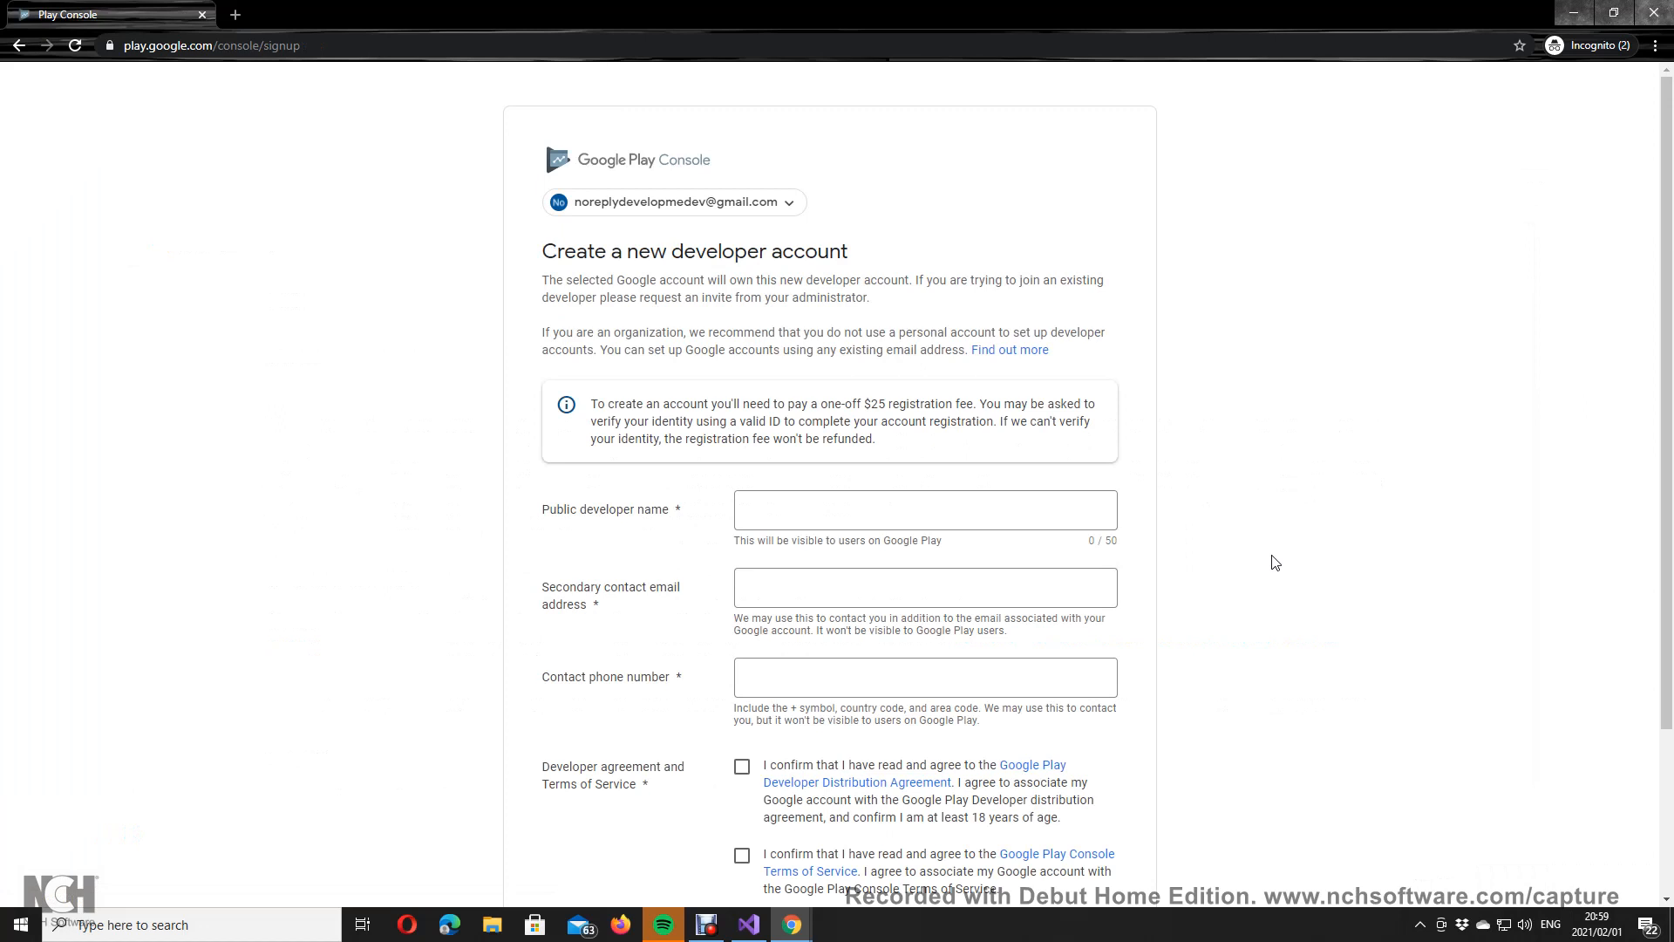
Step: Read over the registration fee notice on the developer account form
click(824, 522)
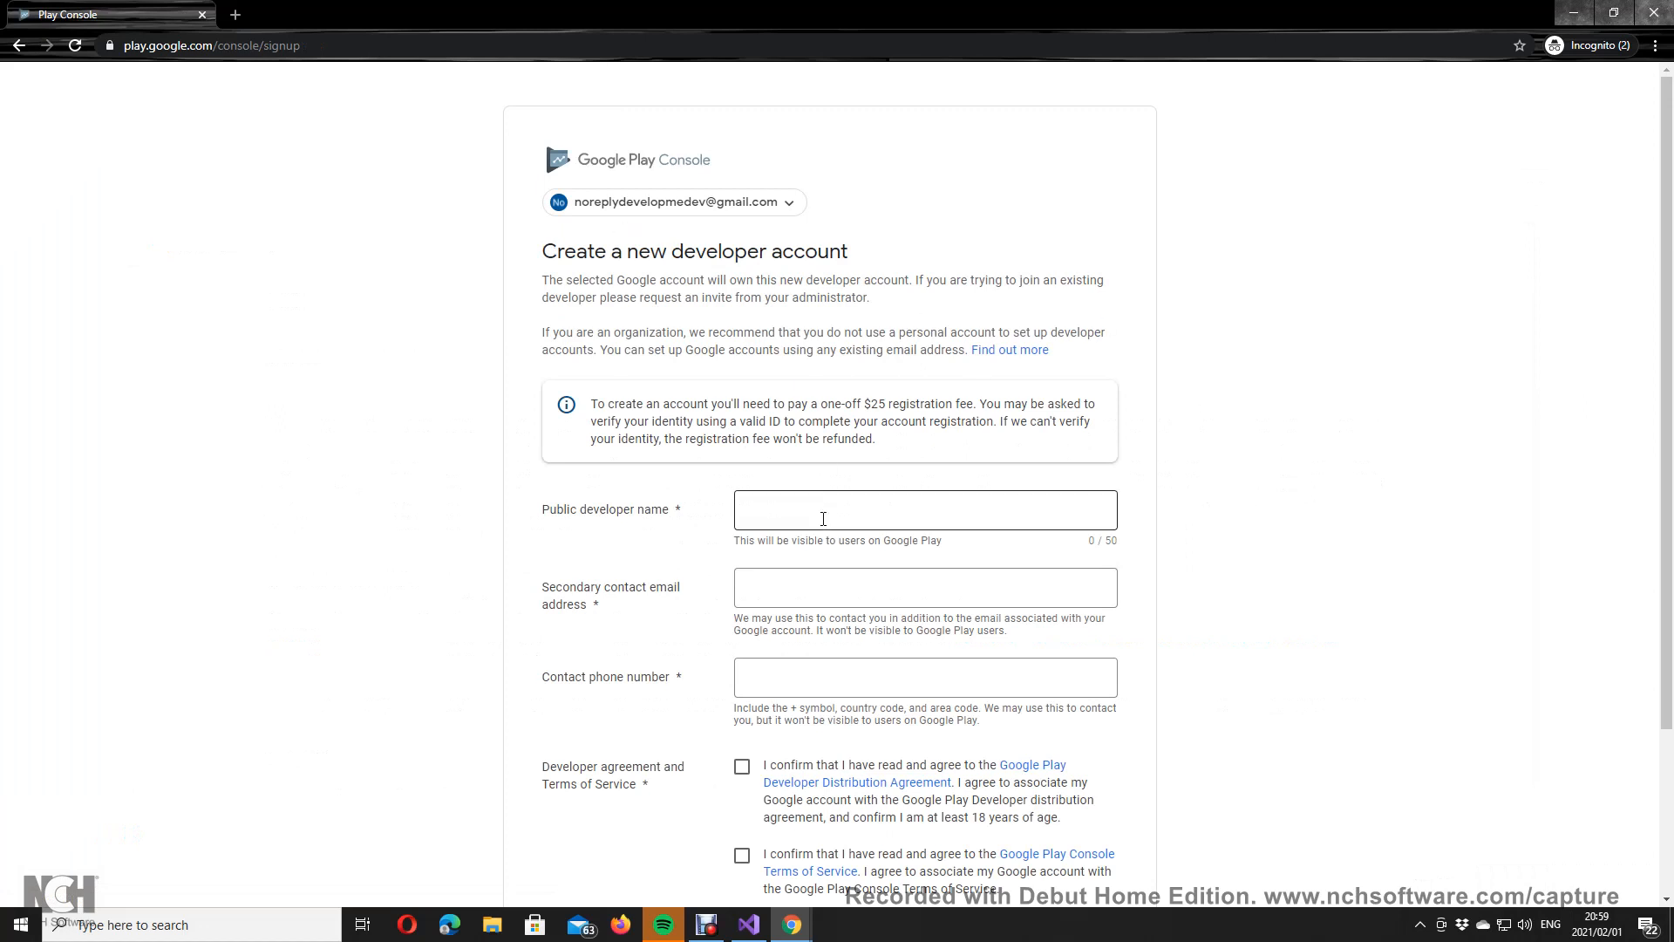
scroll(852, 523, down, 2)
scroll(1302, 522, up, 2)
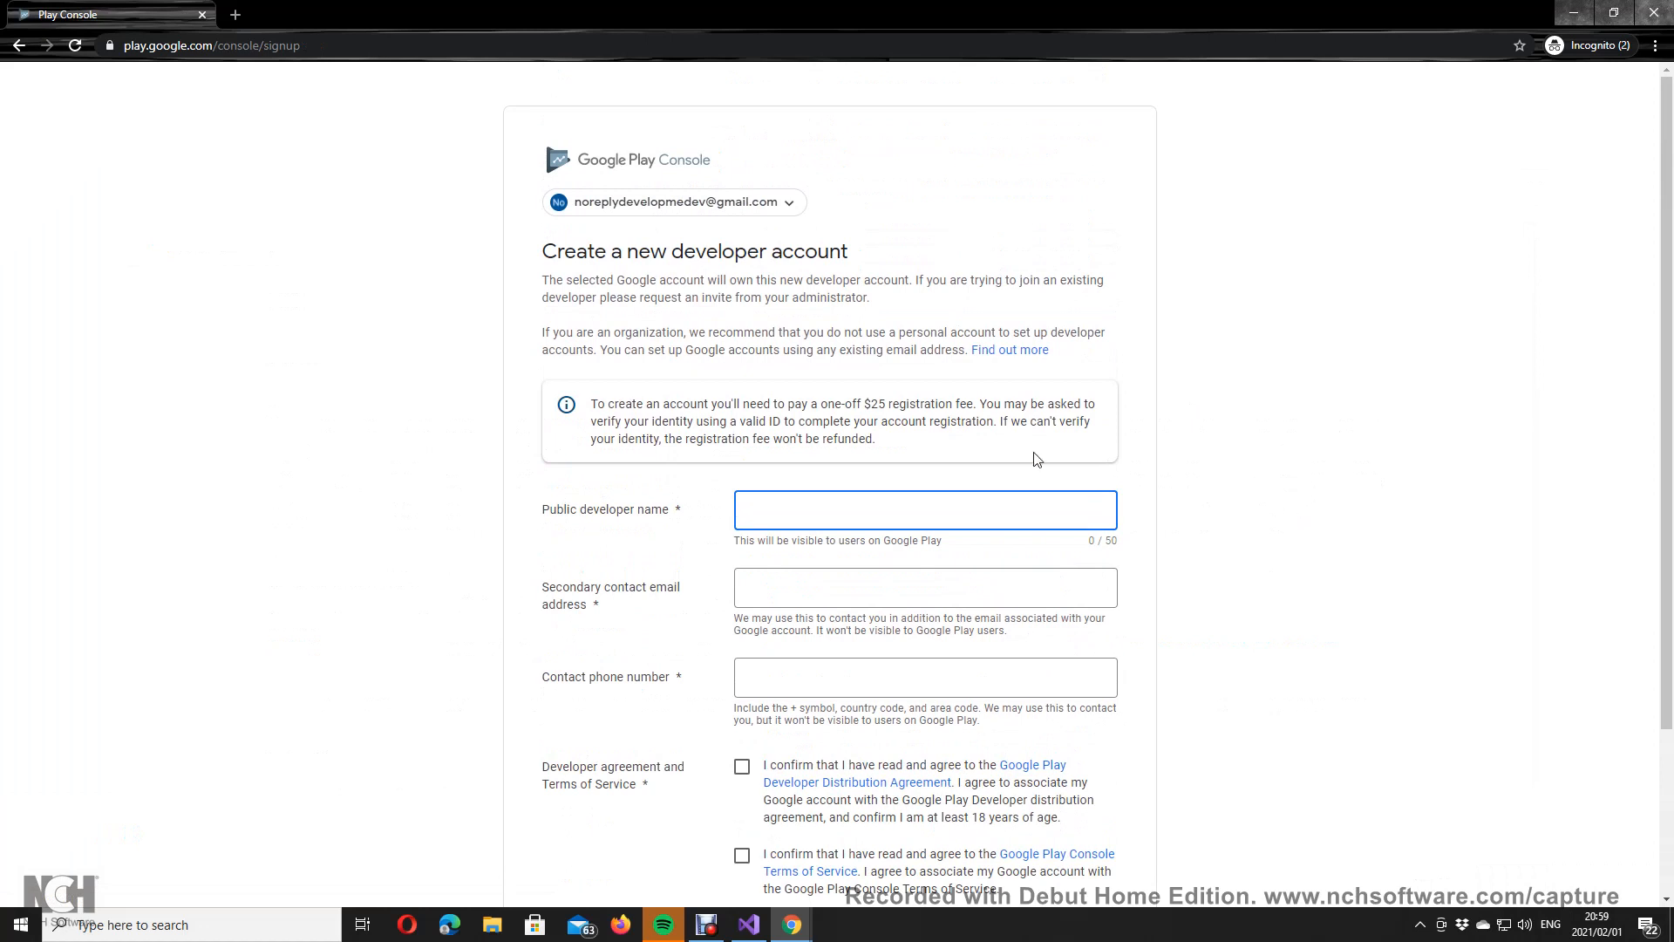
drag(737, 404, 1122, 462)
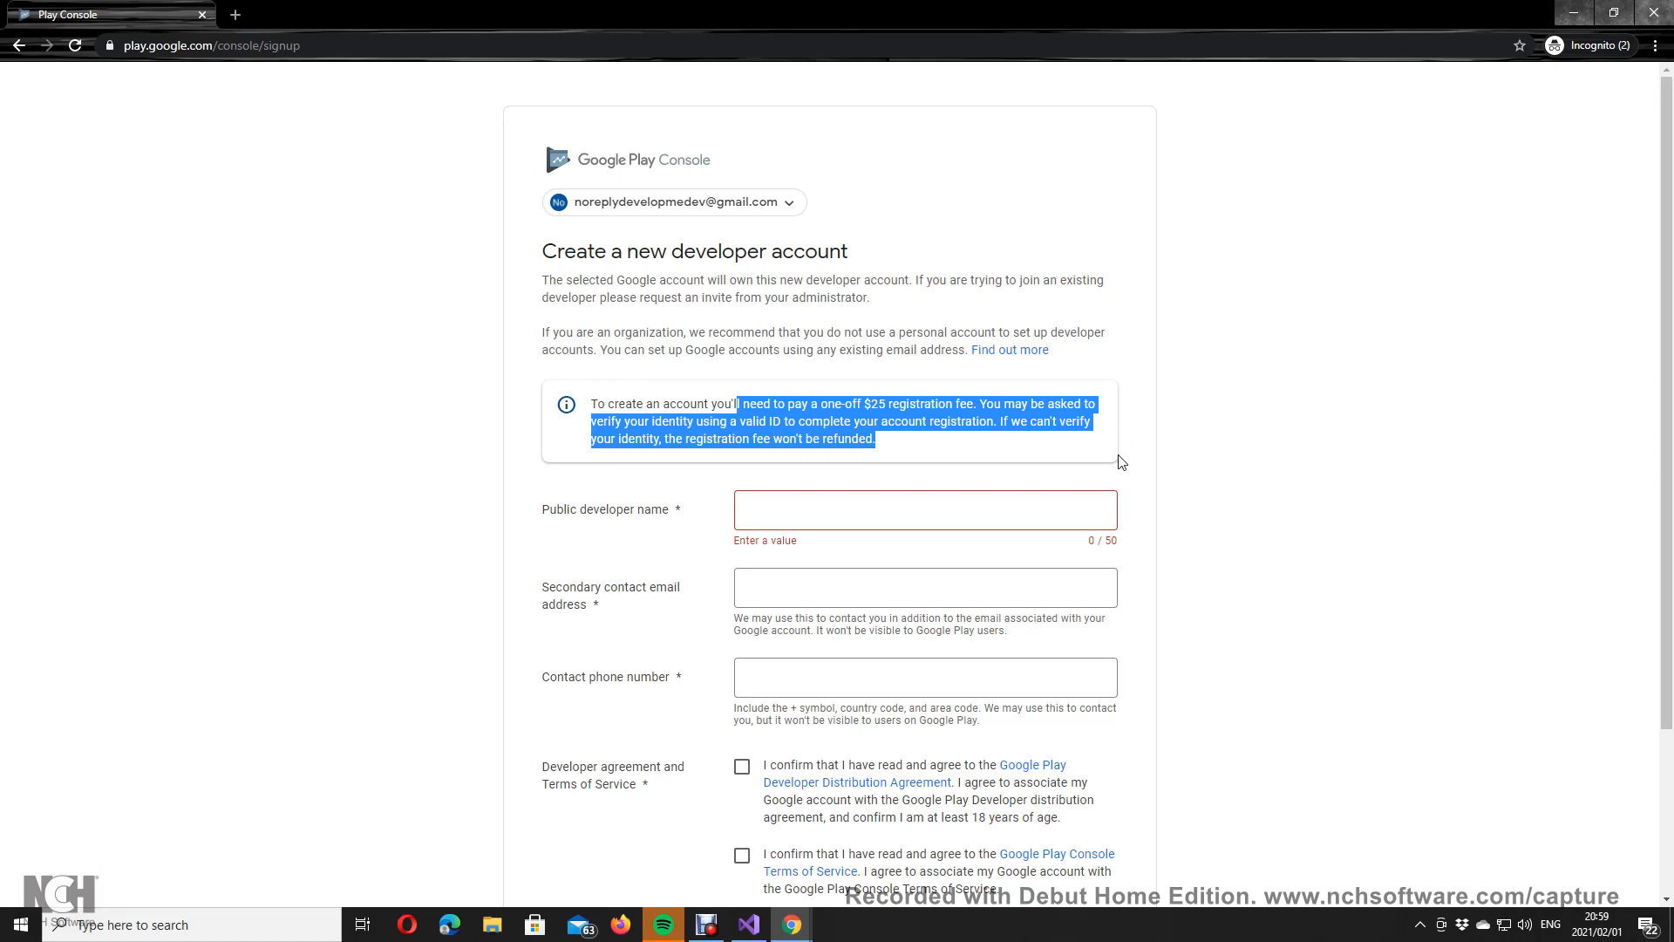
click(856, 401)
drag(627, 403, 1106, 426)
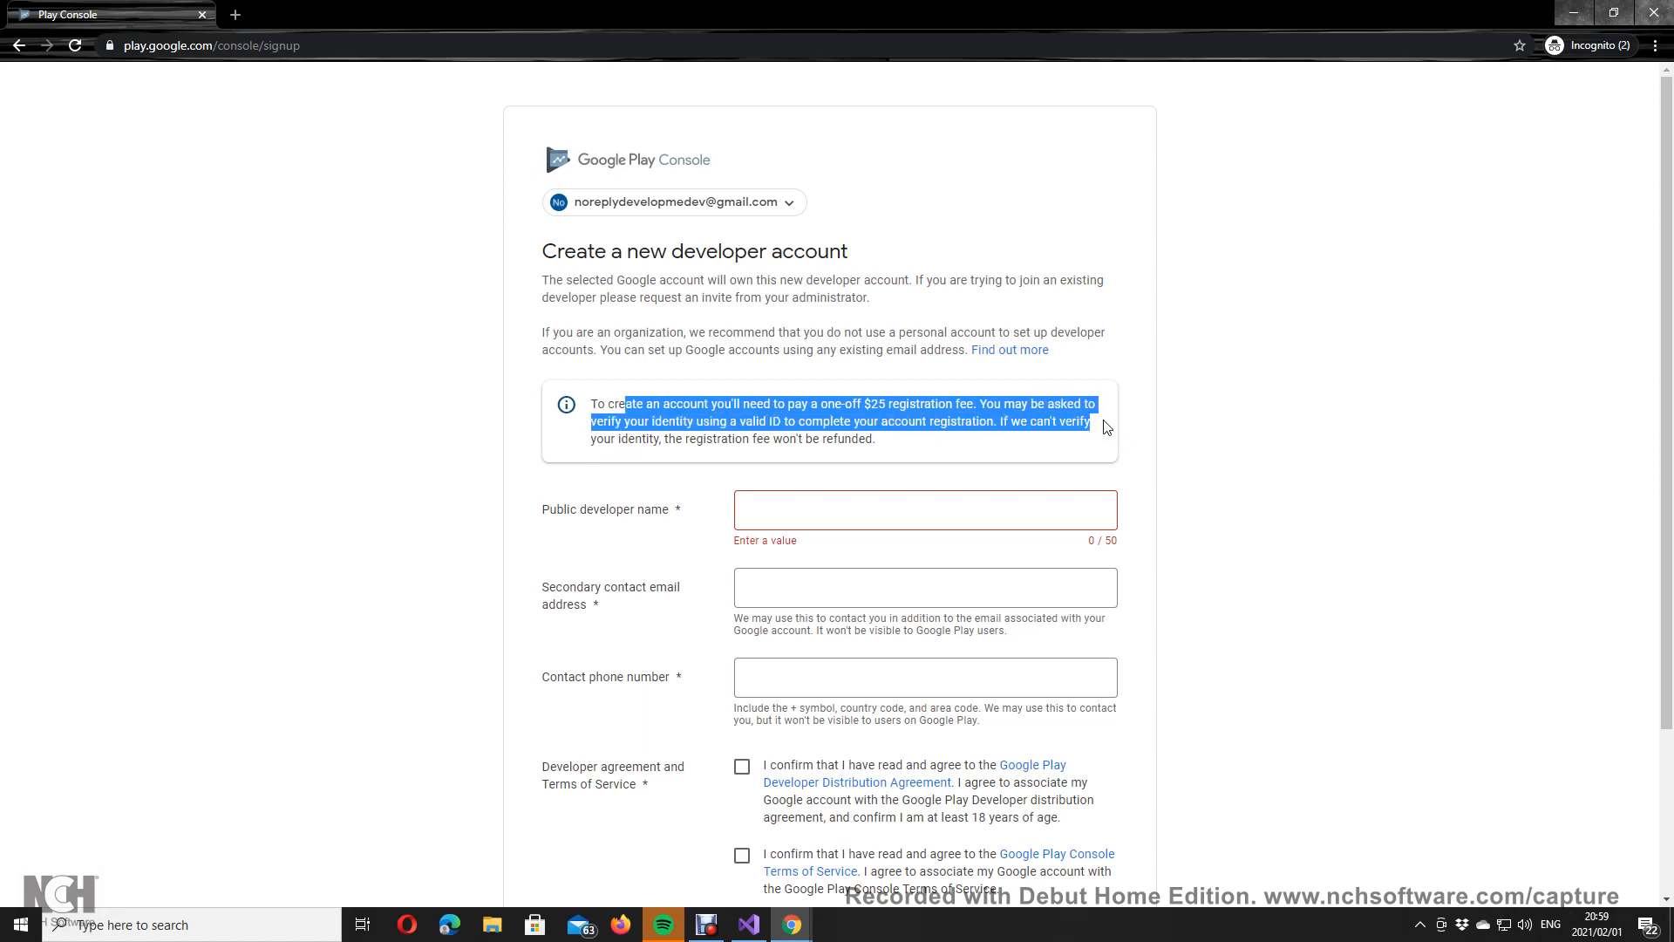
drag(1105, 425, 1108, 442)
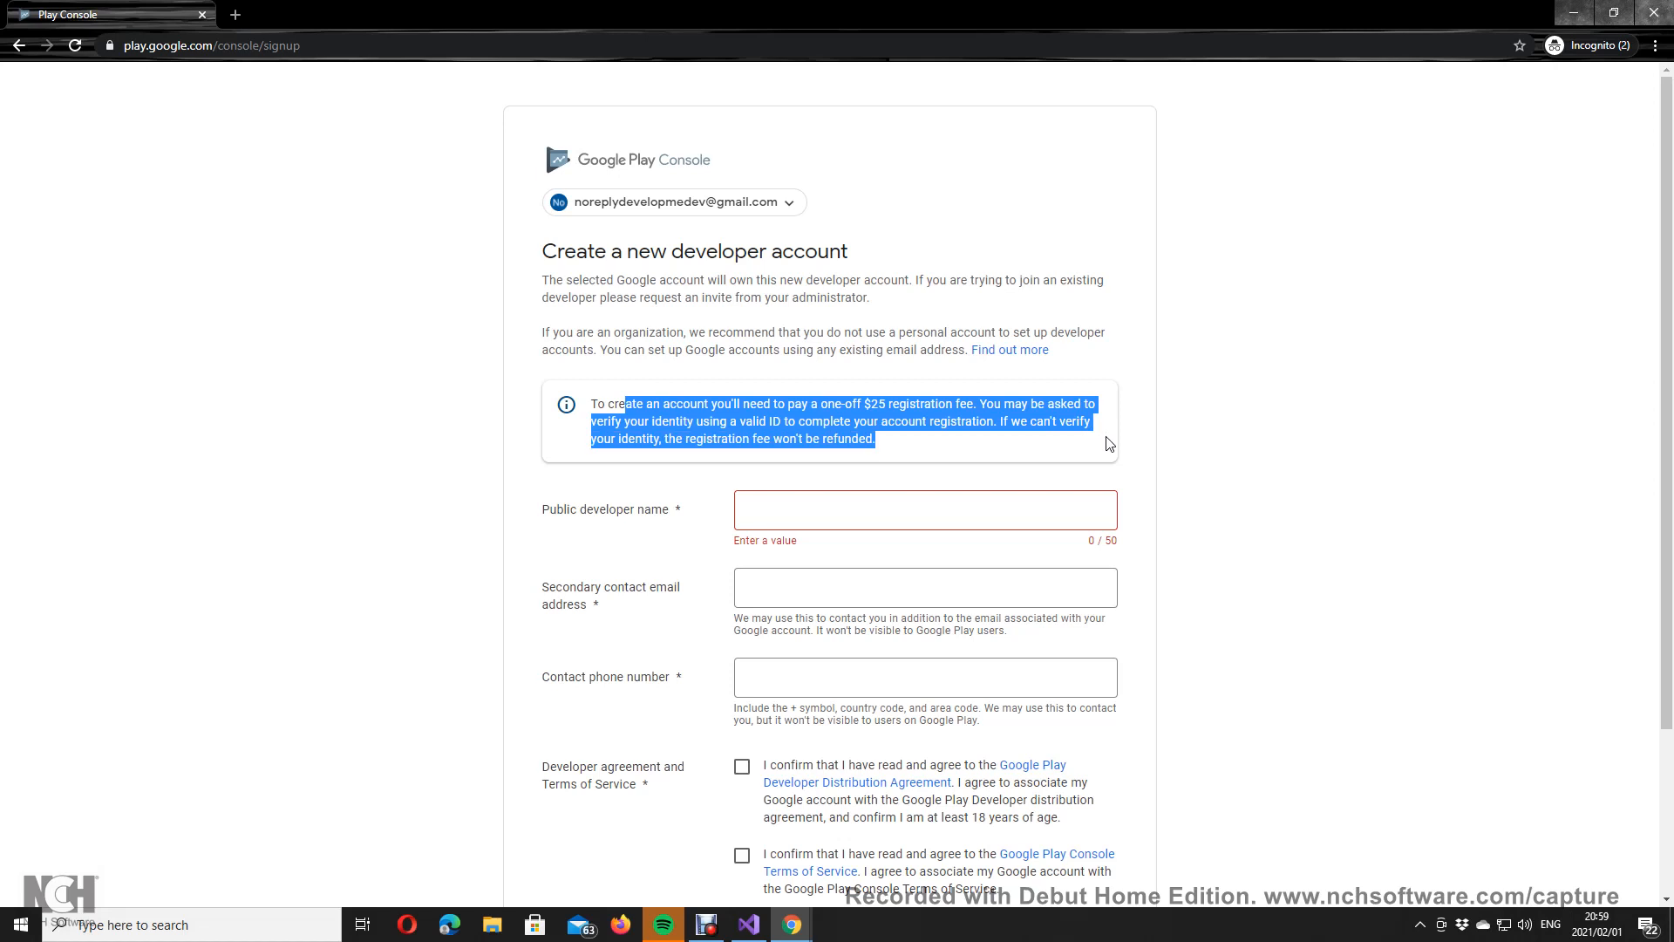
click(1113, 443)
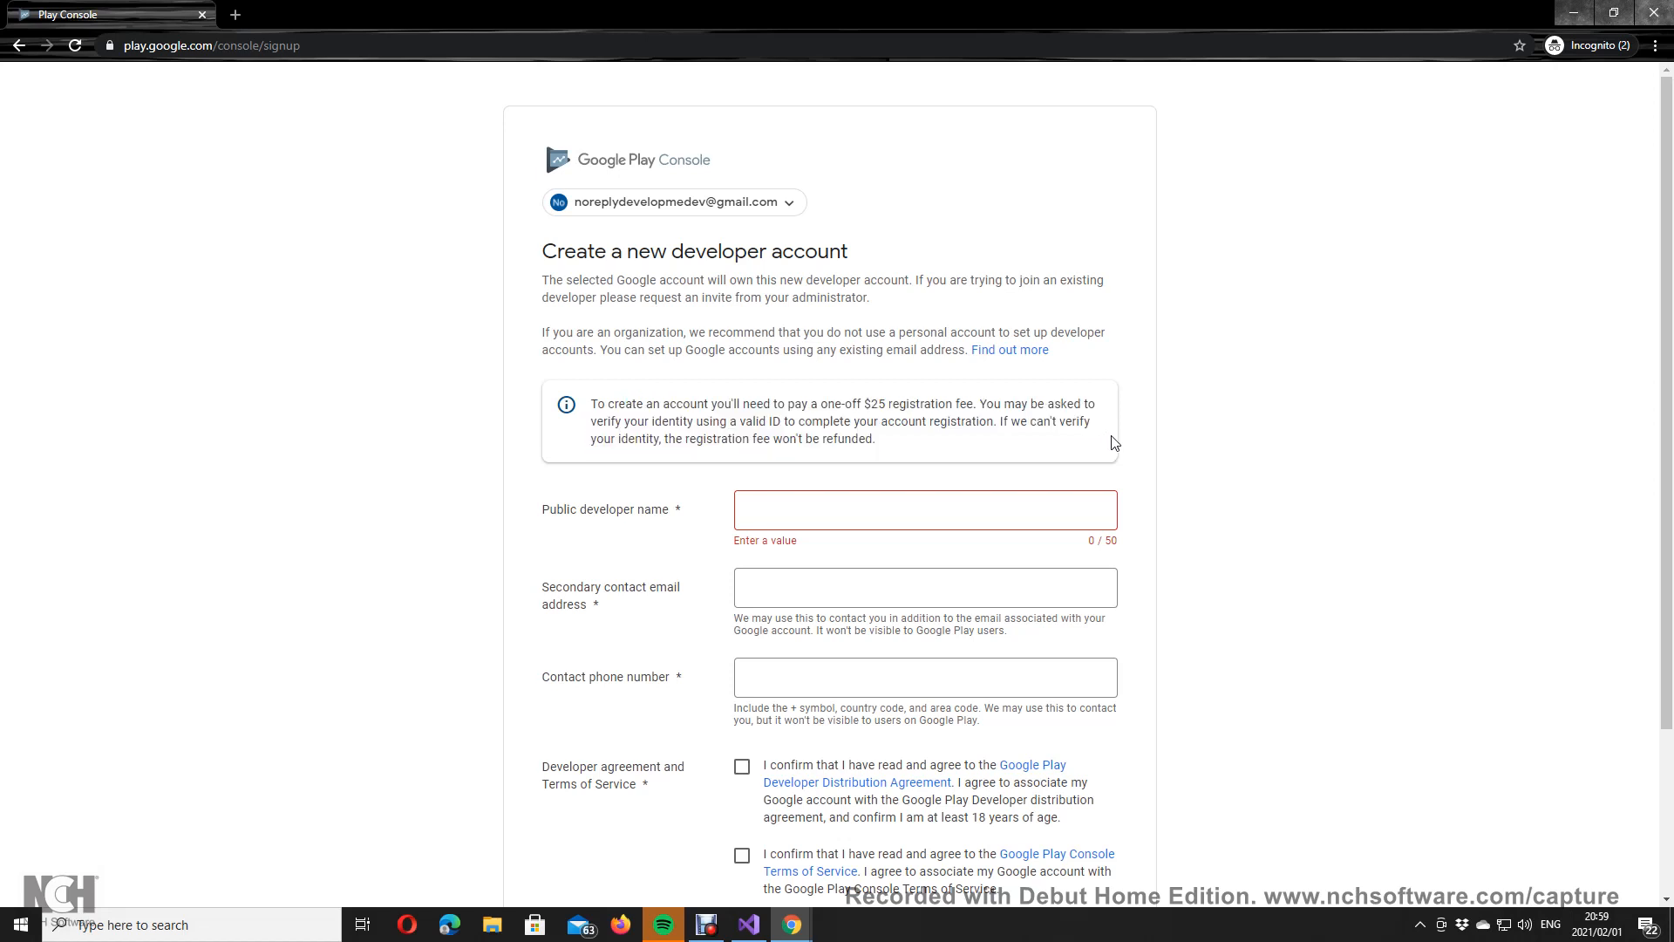
Step: Tick the Developer Distribution Agreement and Play Console Terms of Service checkboxes
click(959, 493)
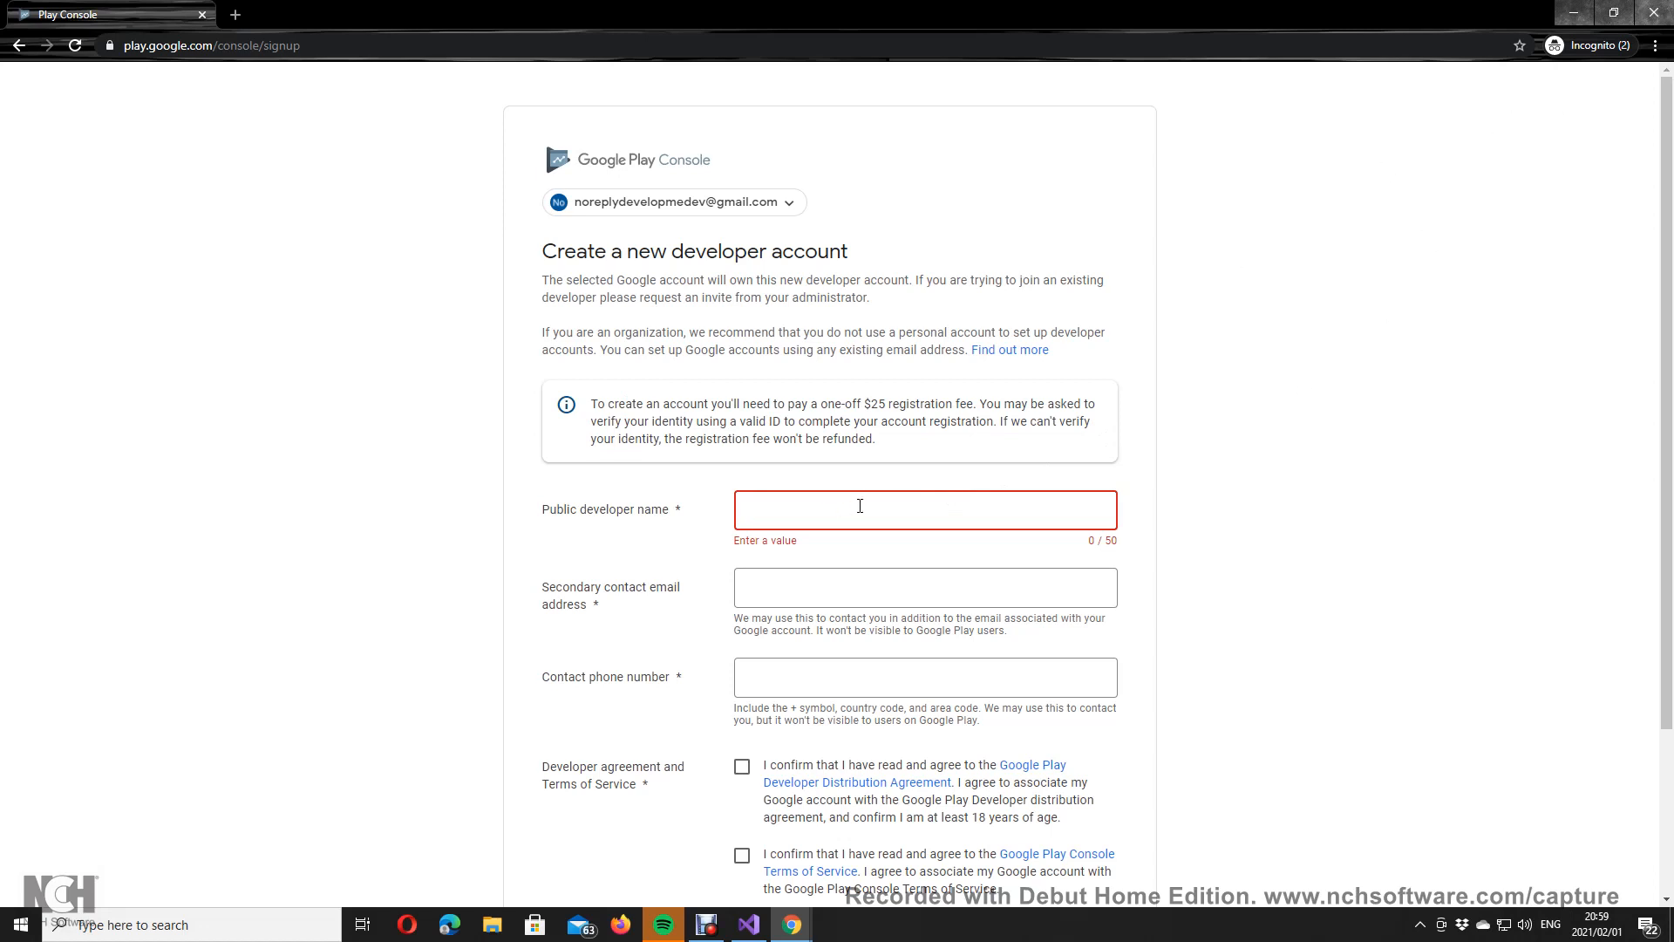
scroll(864, 505, down, 2)
scroll(906, 500, down, 1)
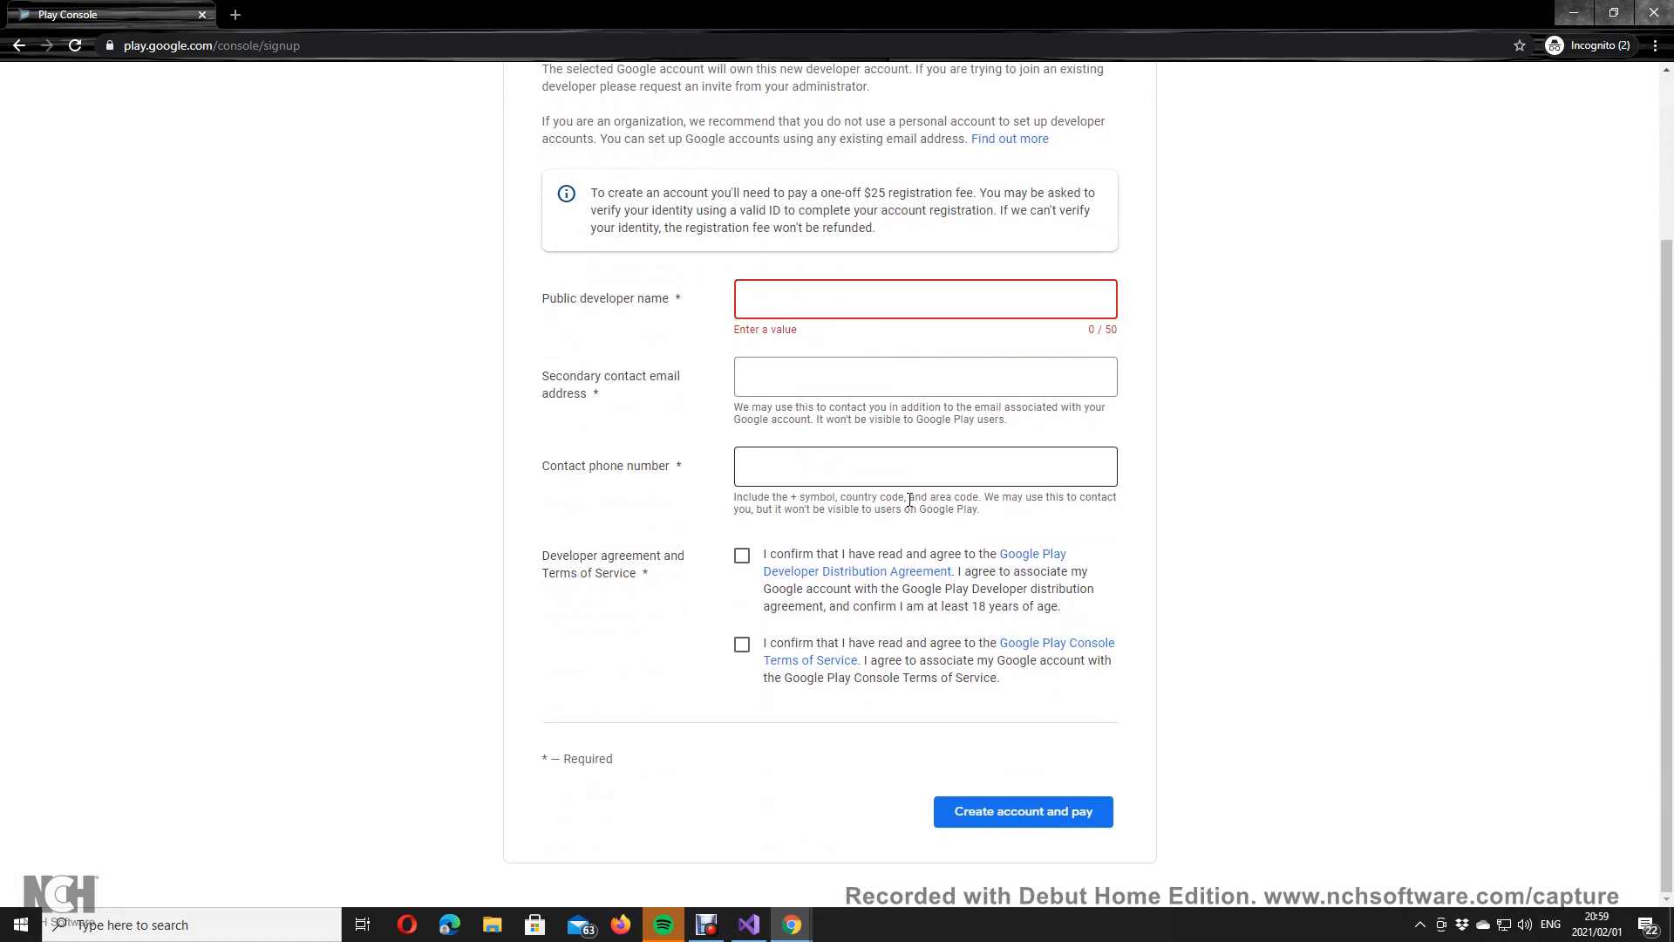
click(741, 557)
click(741, 644)
scroll(852, 421, up, 2)
click(838, 464)
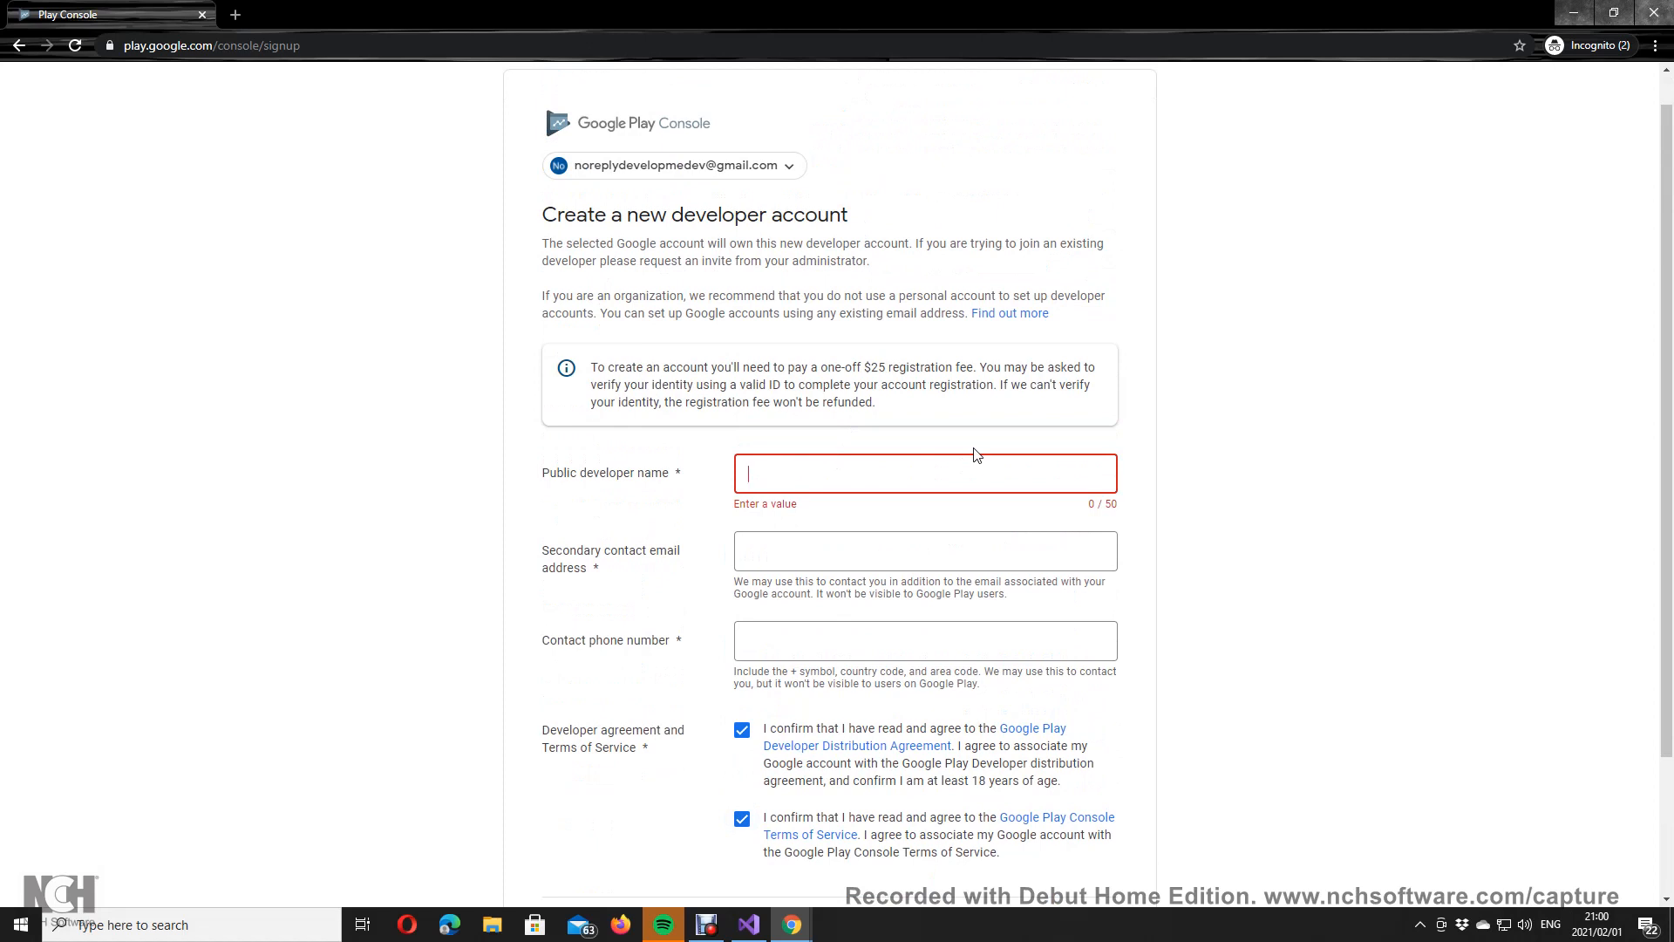
Step: Set the public developer name to OfficialDev
text(Develop)
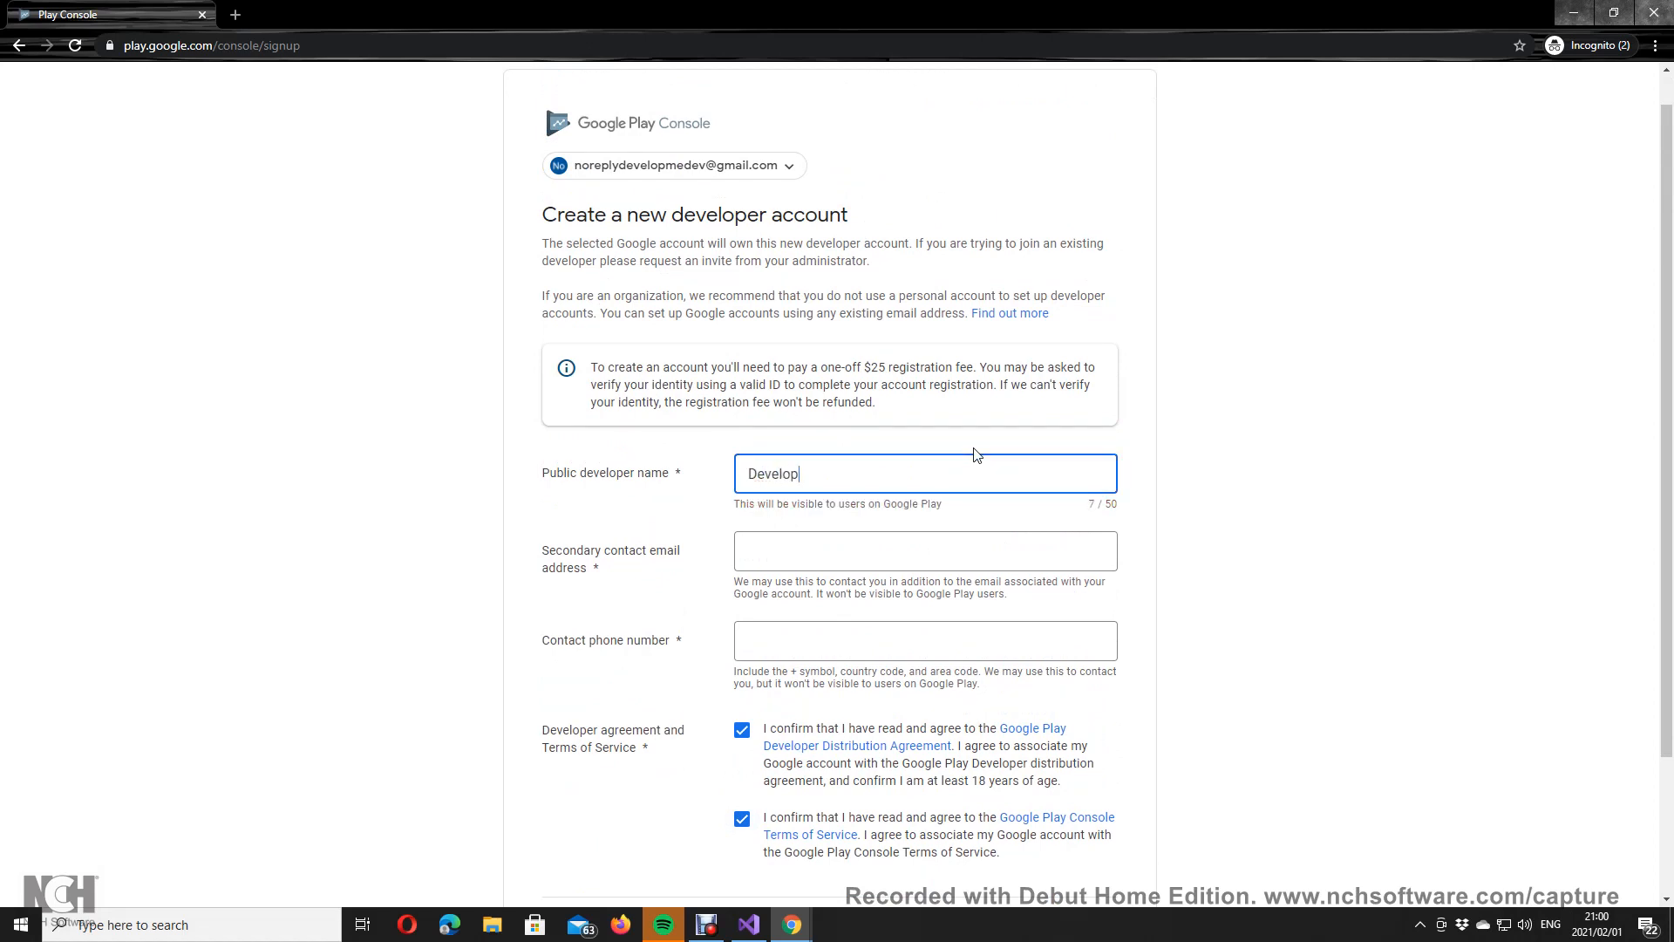
text(MeDev)
click(897, 552)
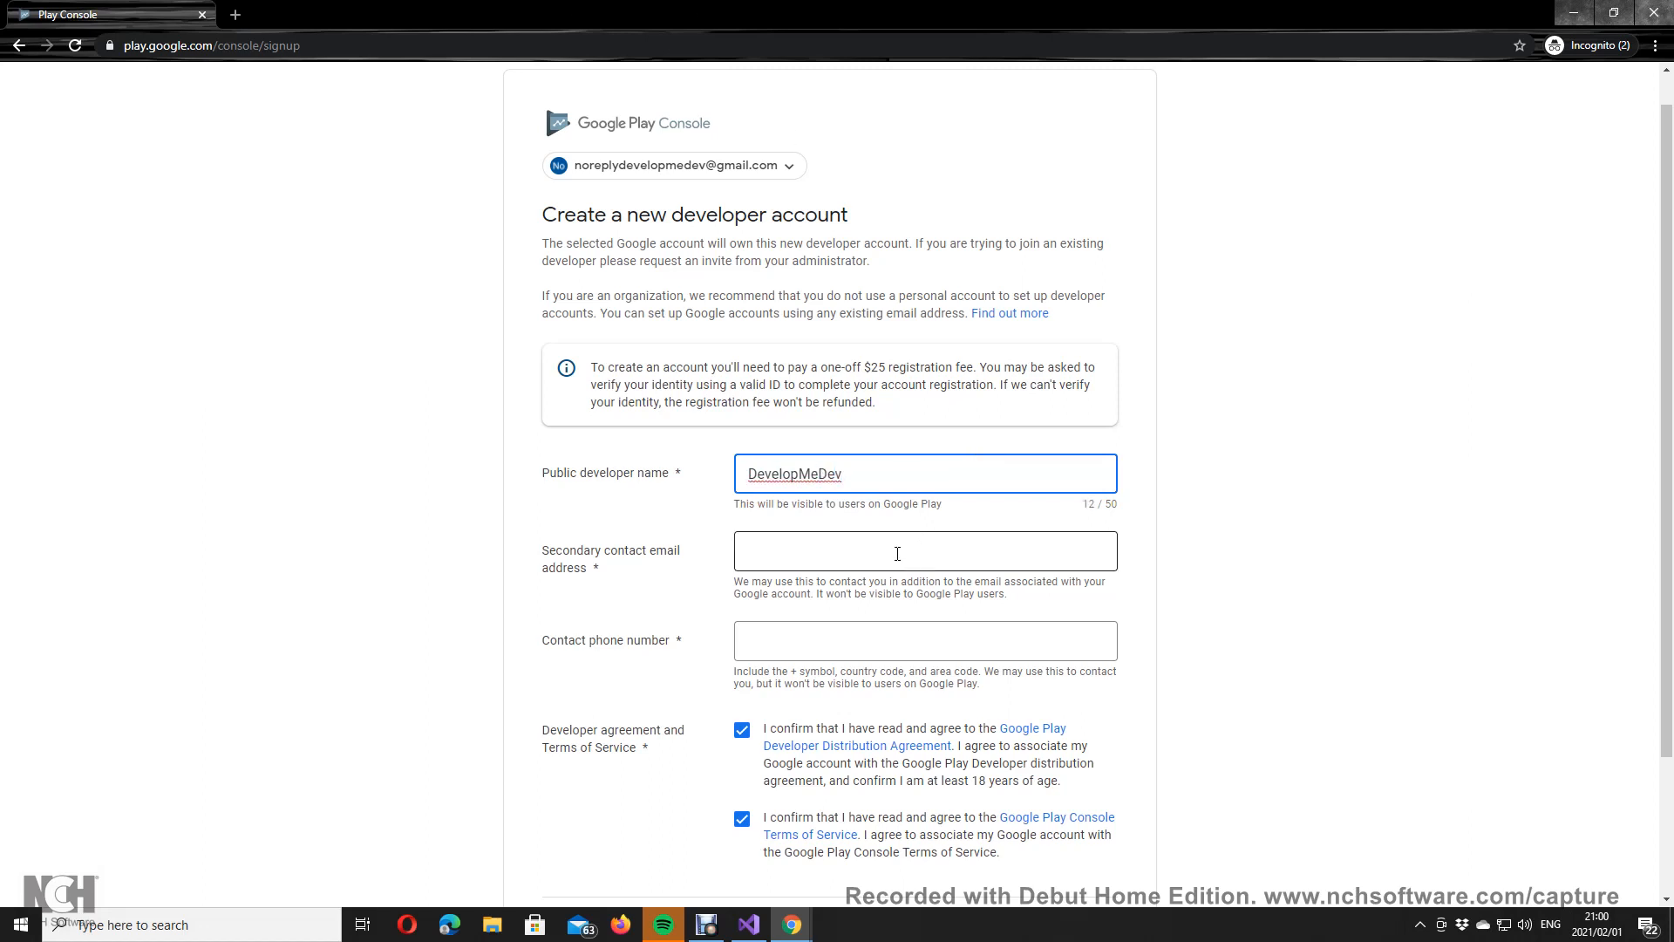
double_click(856, 468)
drag(882, 474, 661, 480)
text(O)
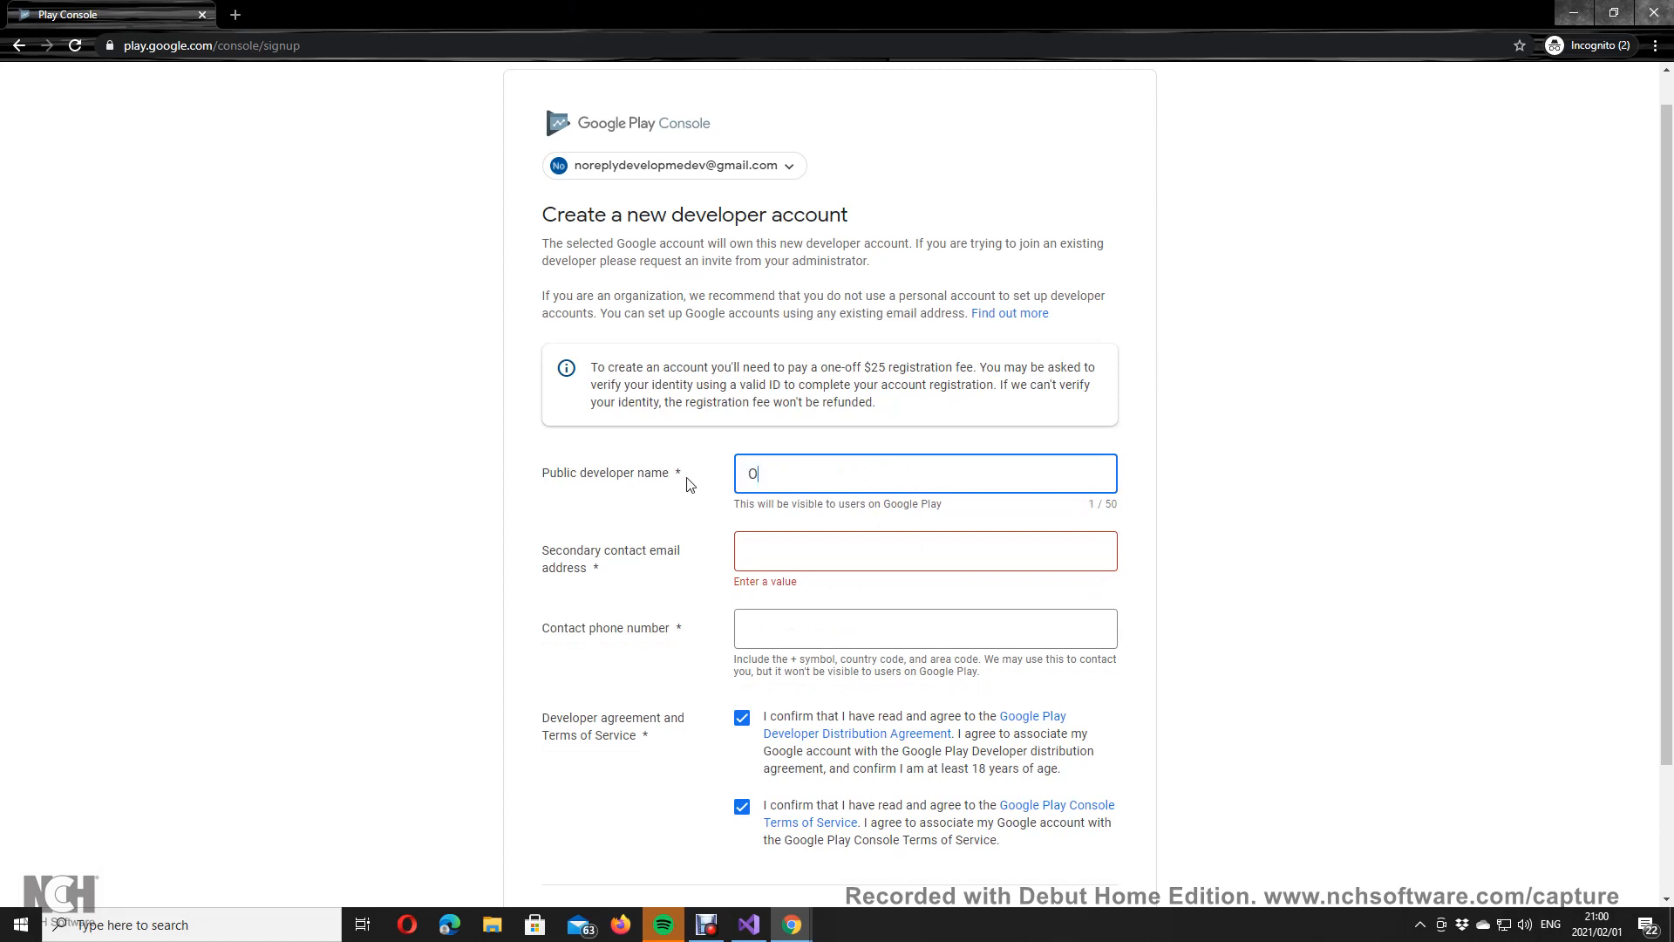
text(fficialDevelopment)
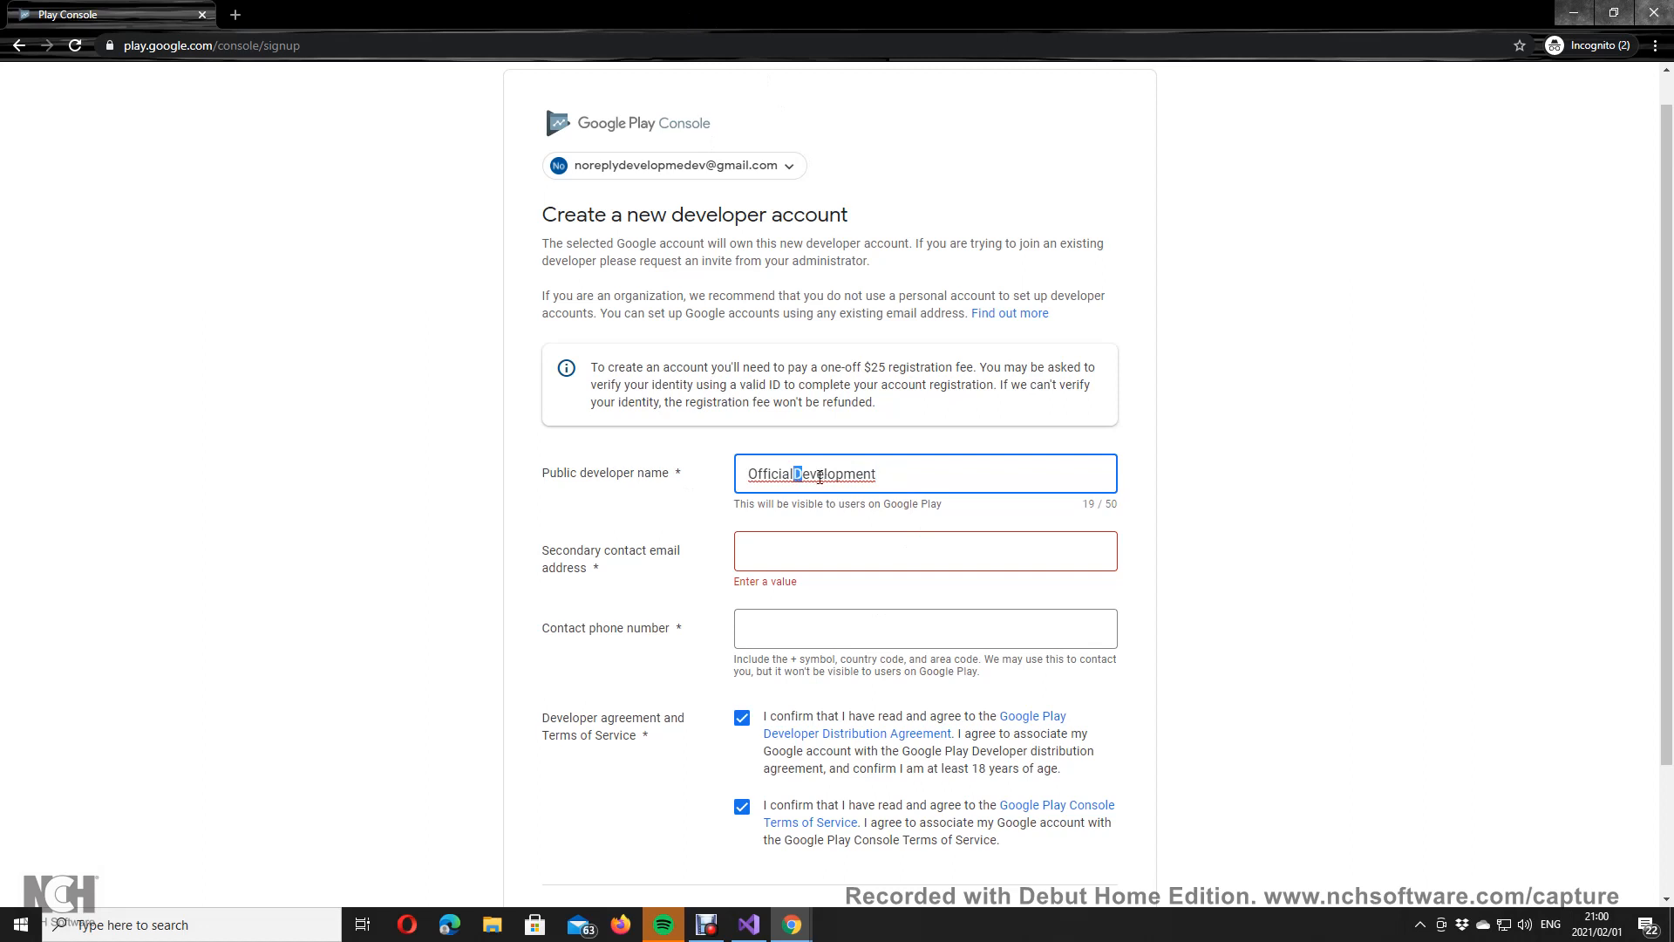
drag(816, 474, 899, 474)
key(BackSpace)
Step: Fill the secondary contact email from a saved address and enter a contact phone number
click(872, 549)
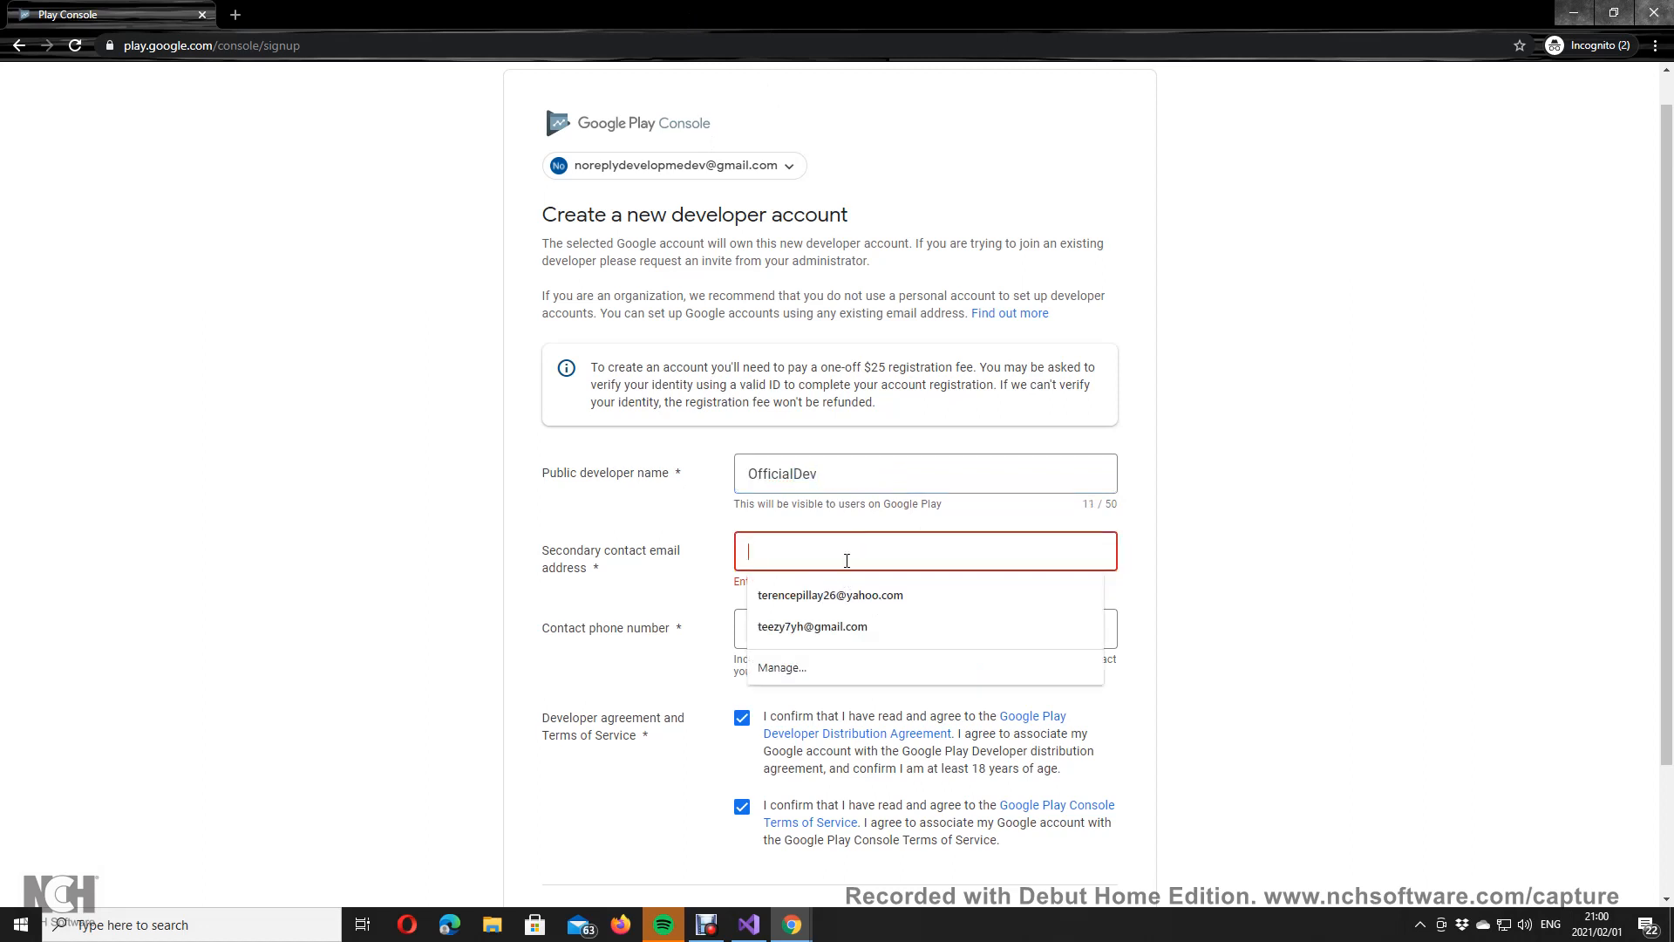
click(849, 598)
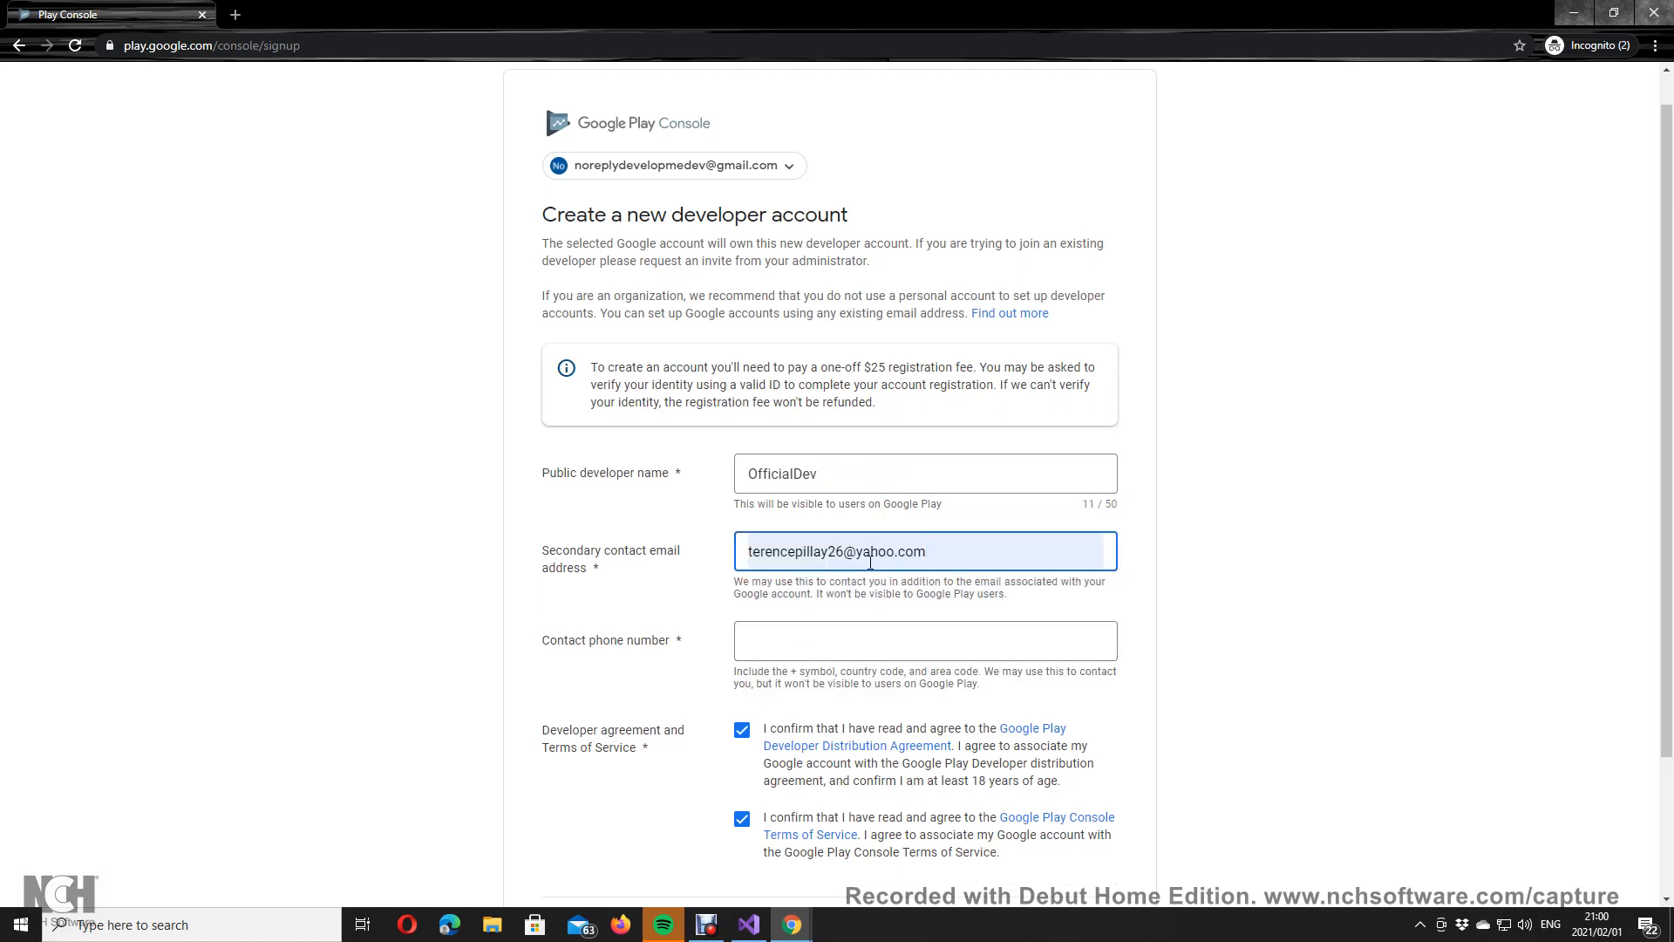
triple_click(943, 551)
click(688, 602)
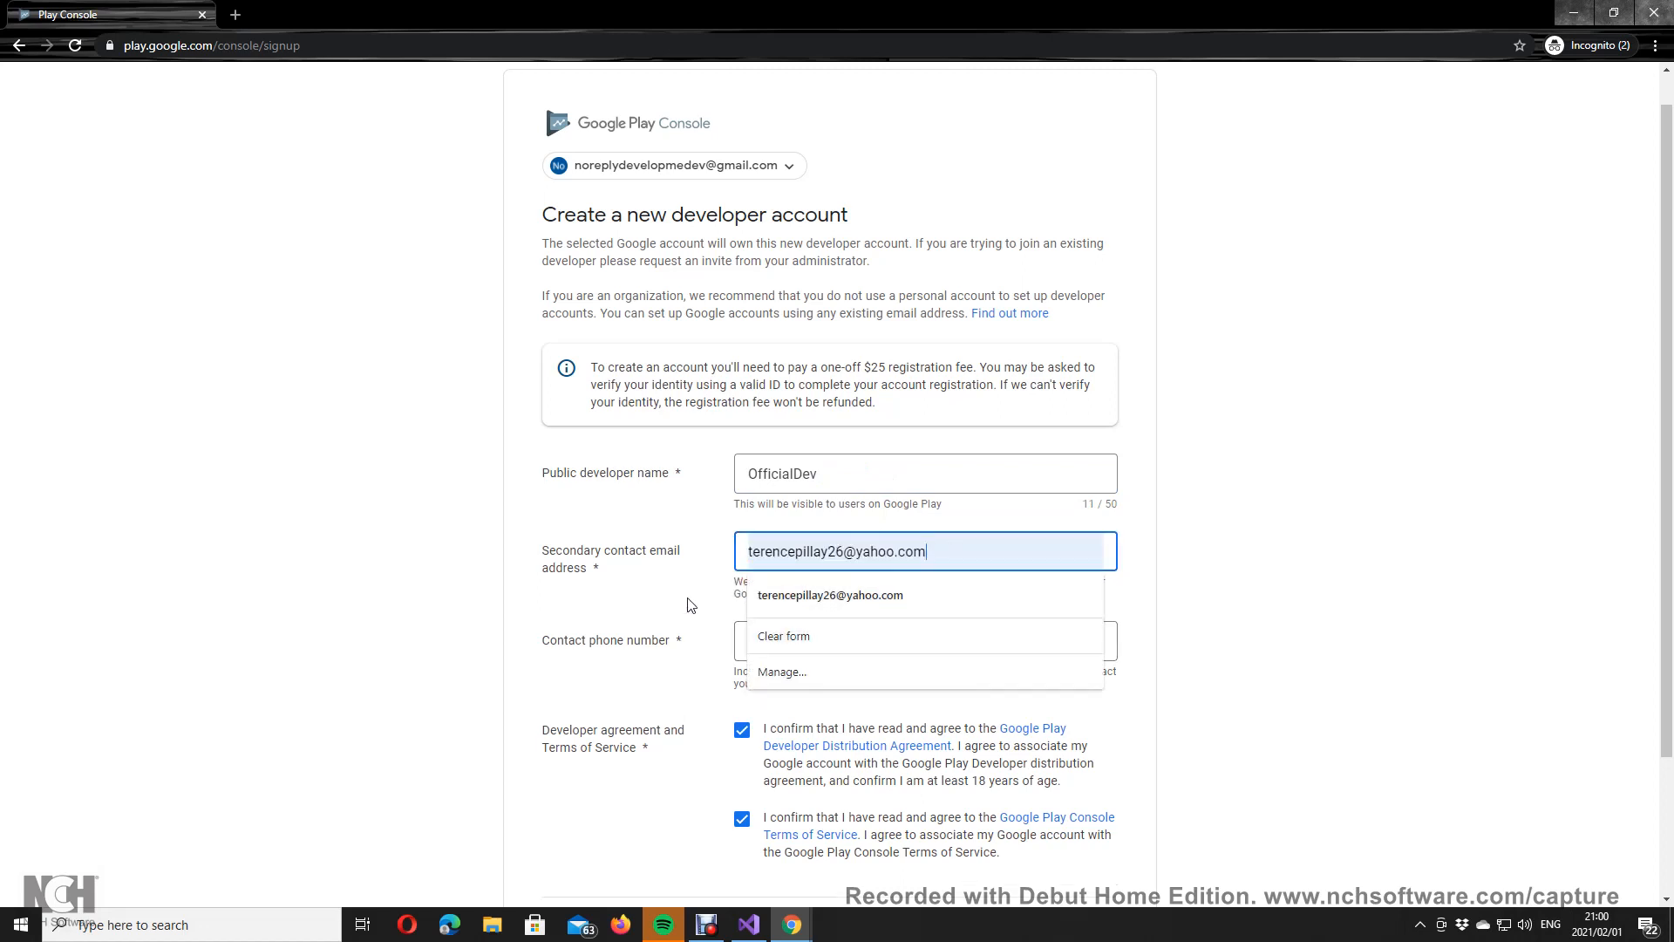
click(784, 641)
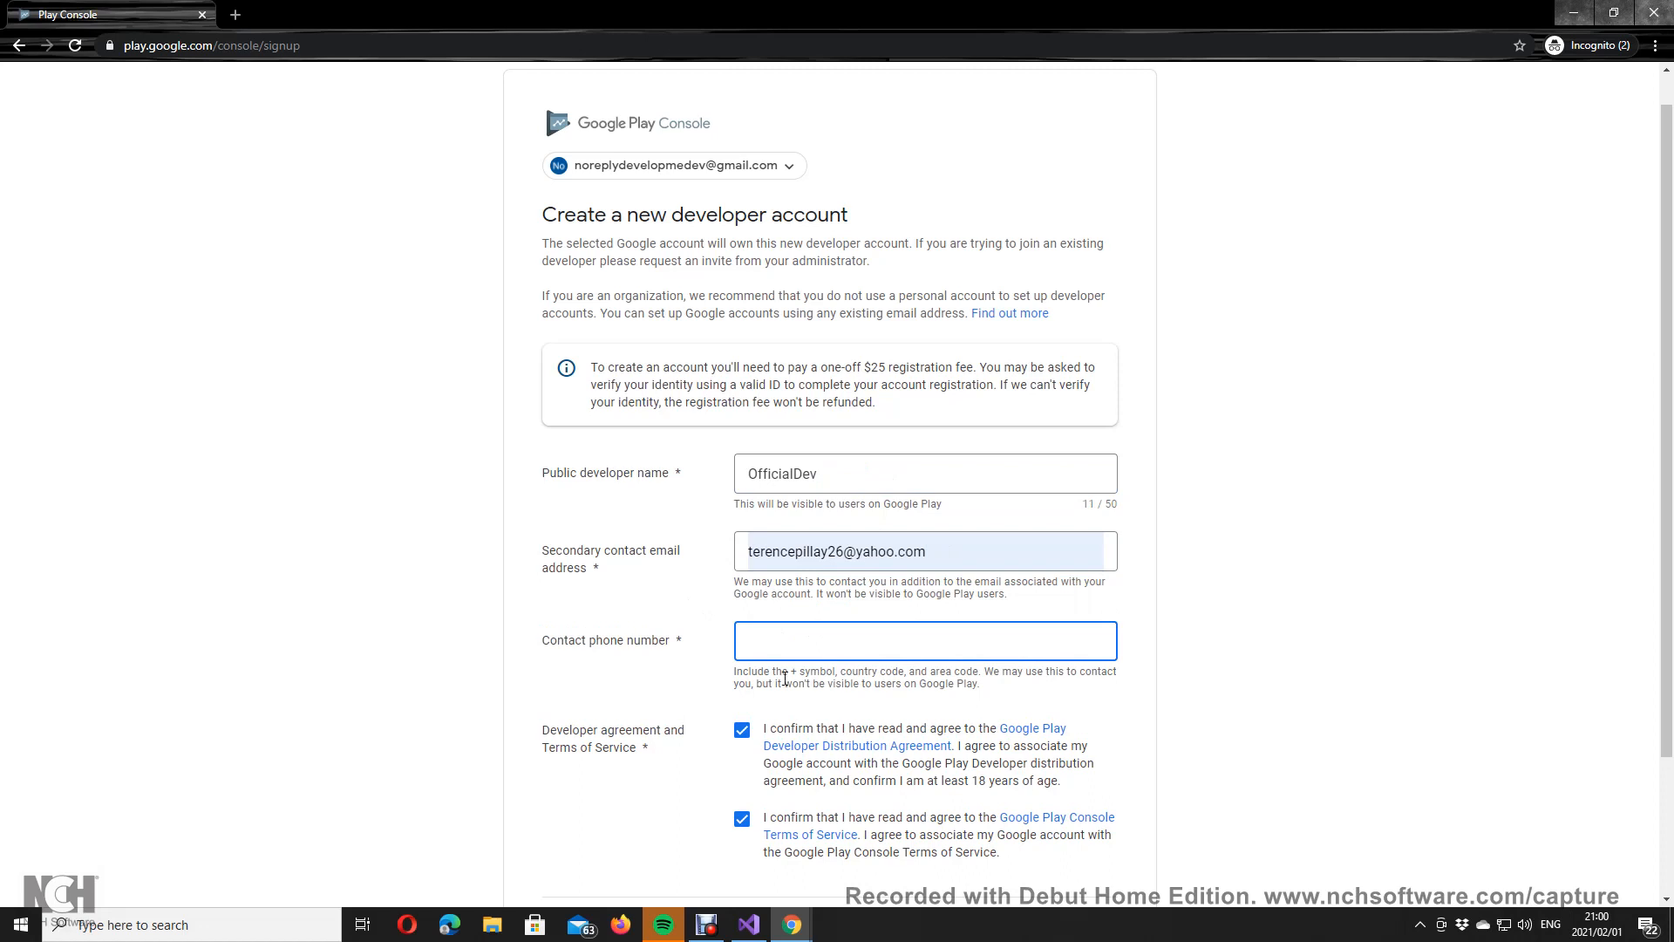
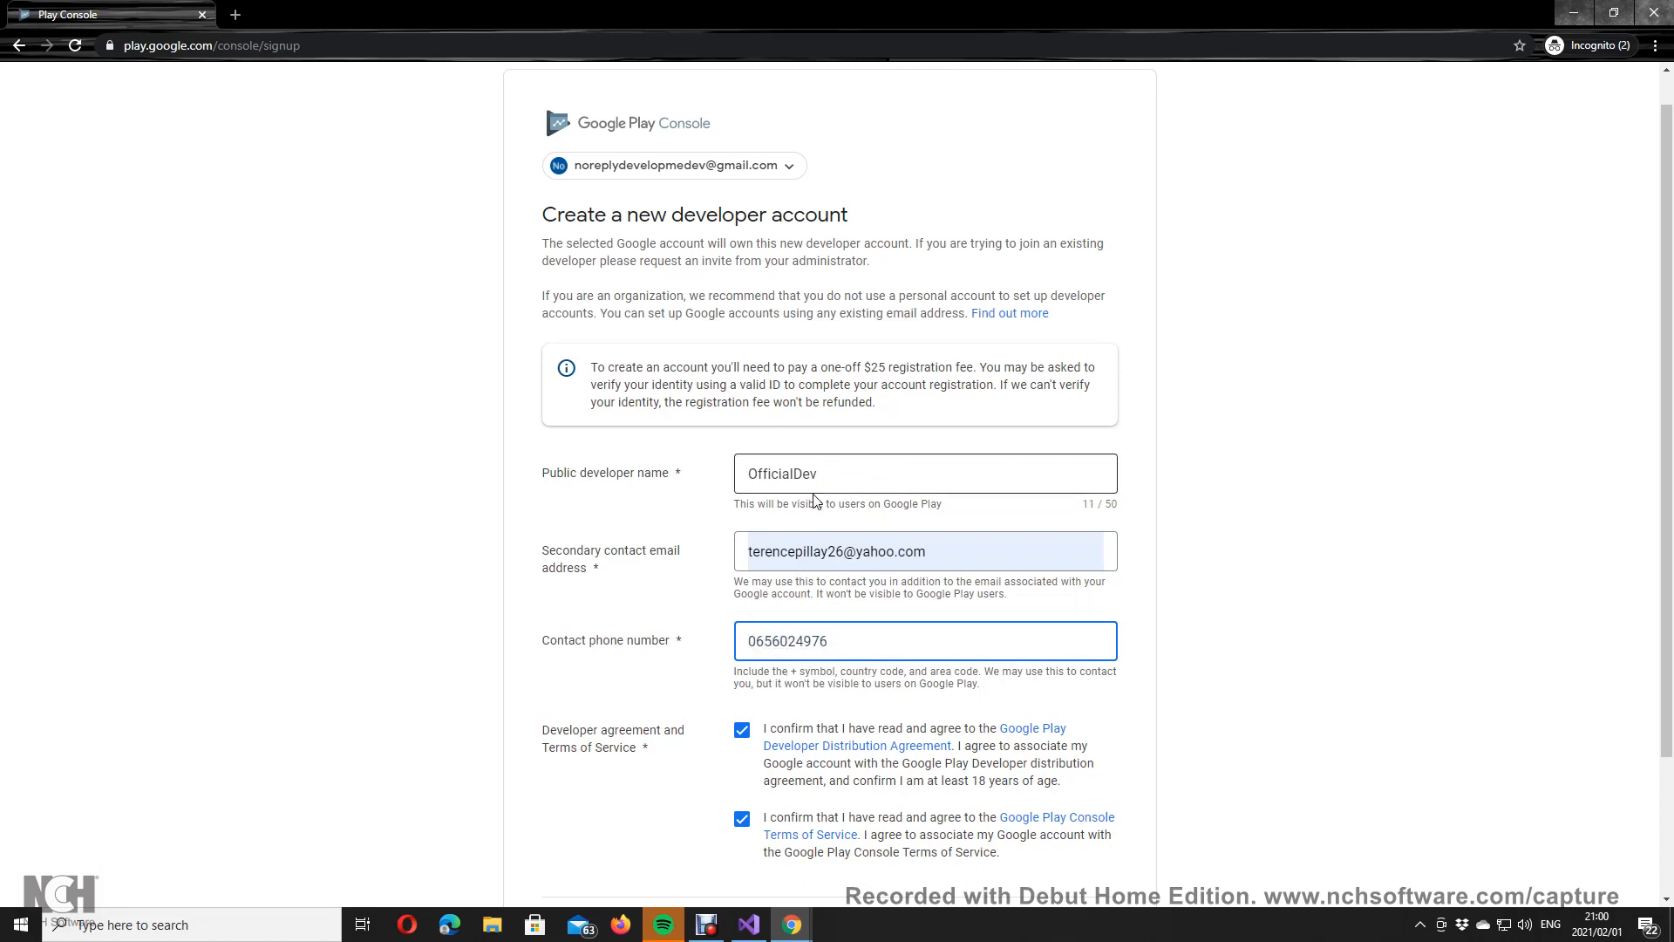
scroll(800, 465, down, 2)
double_click(799, 467)
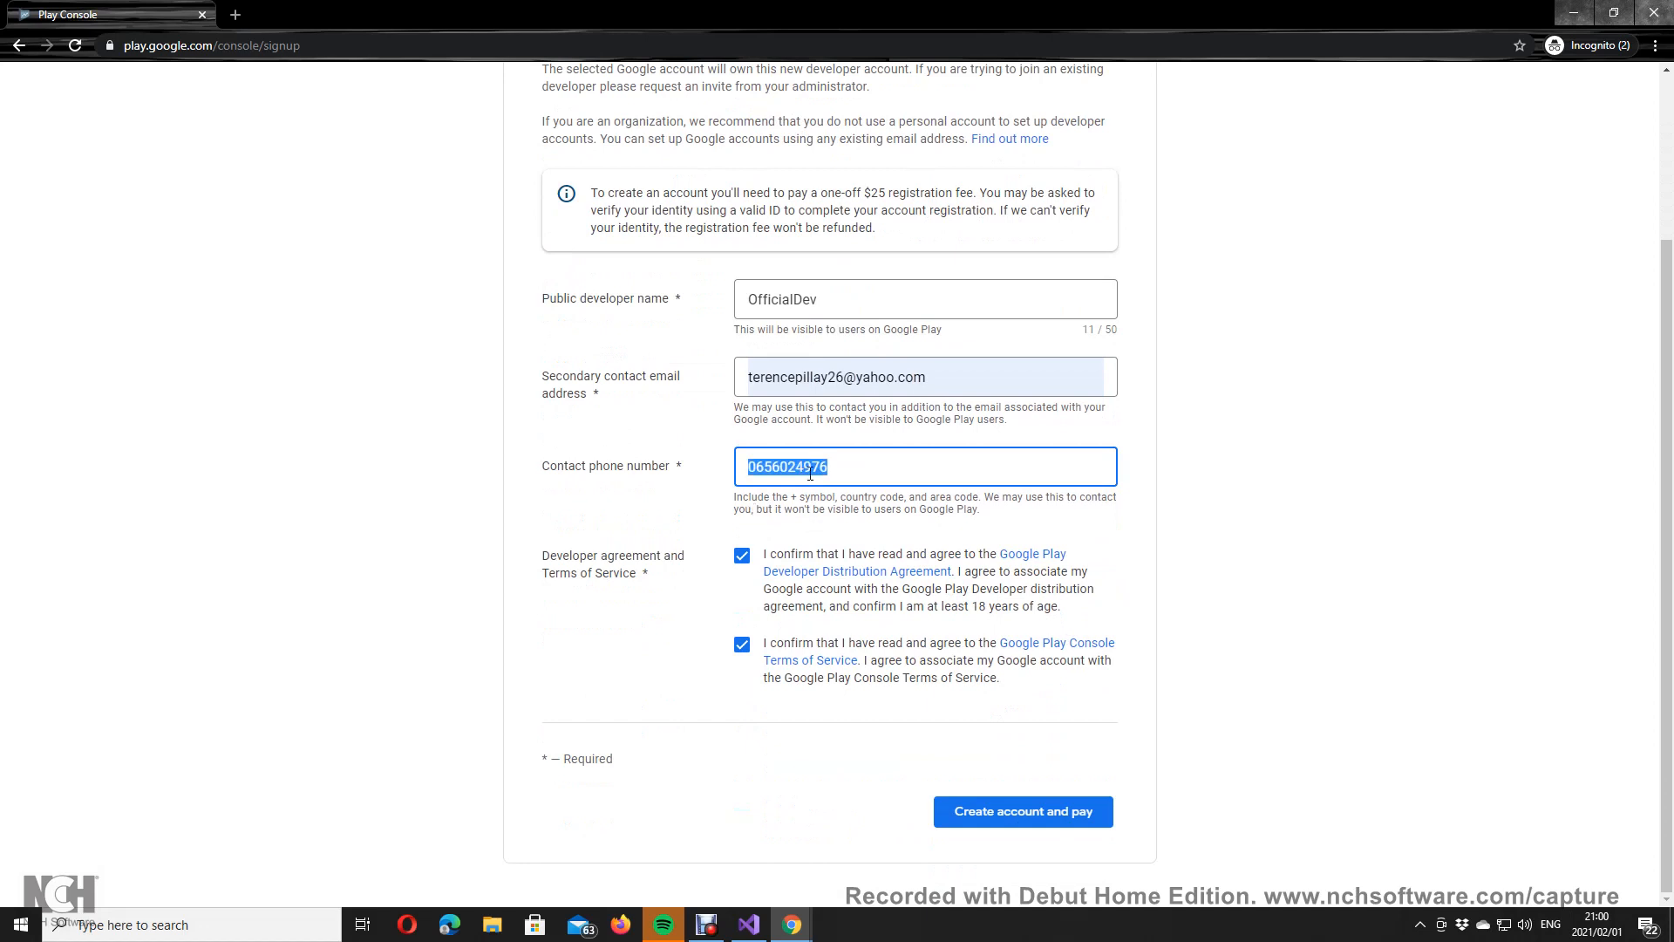
Step: Submit Create account and pay, clear the rejected phone number, and close the sign-up window
click(990, 809)
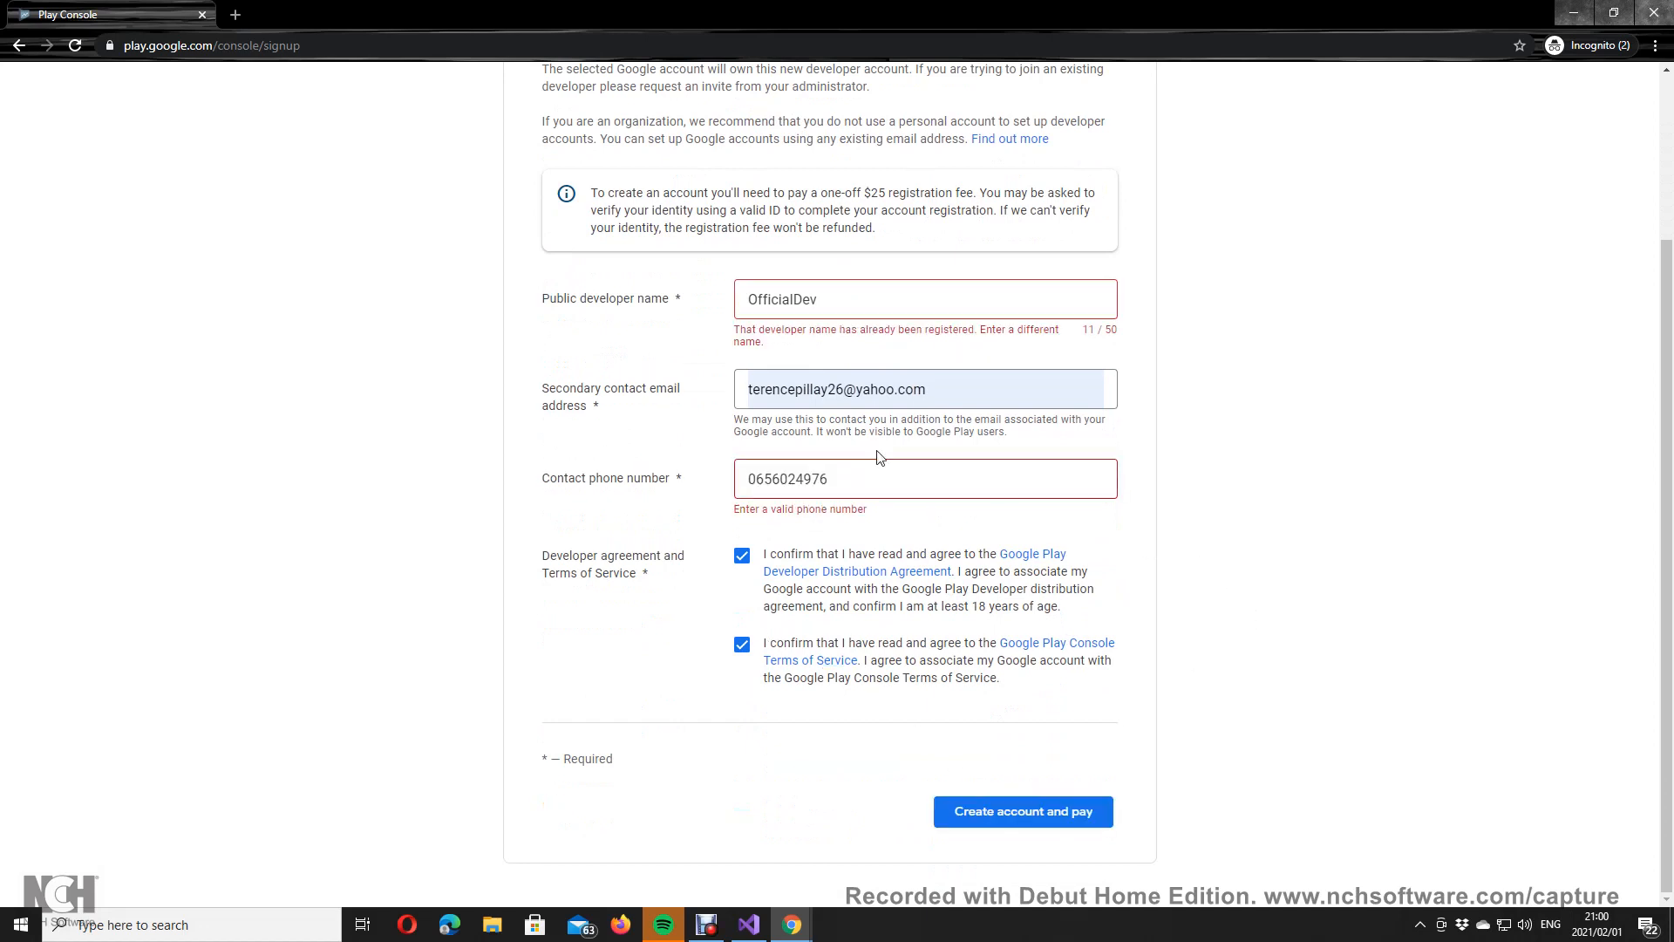
scroll(886, 452, up, 2)
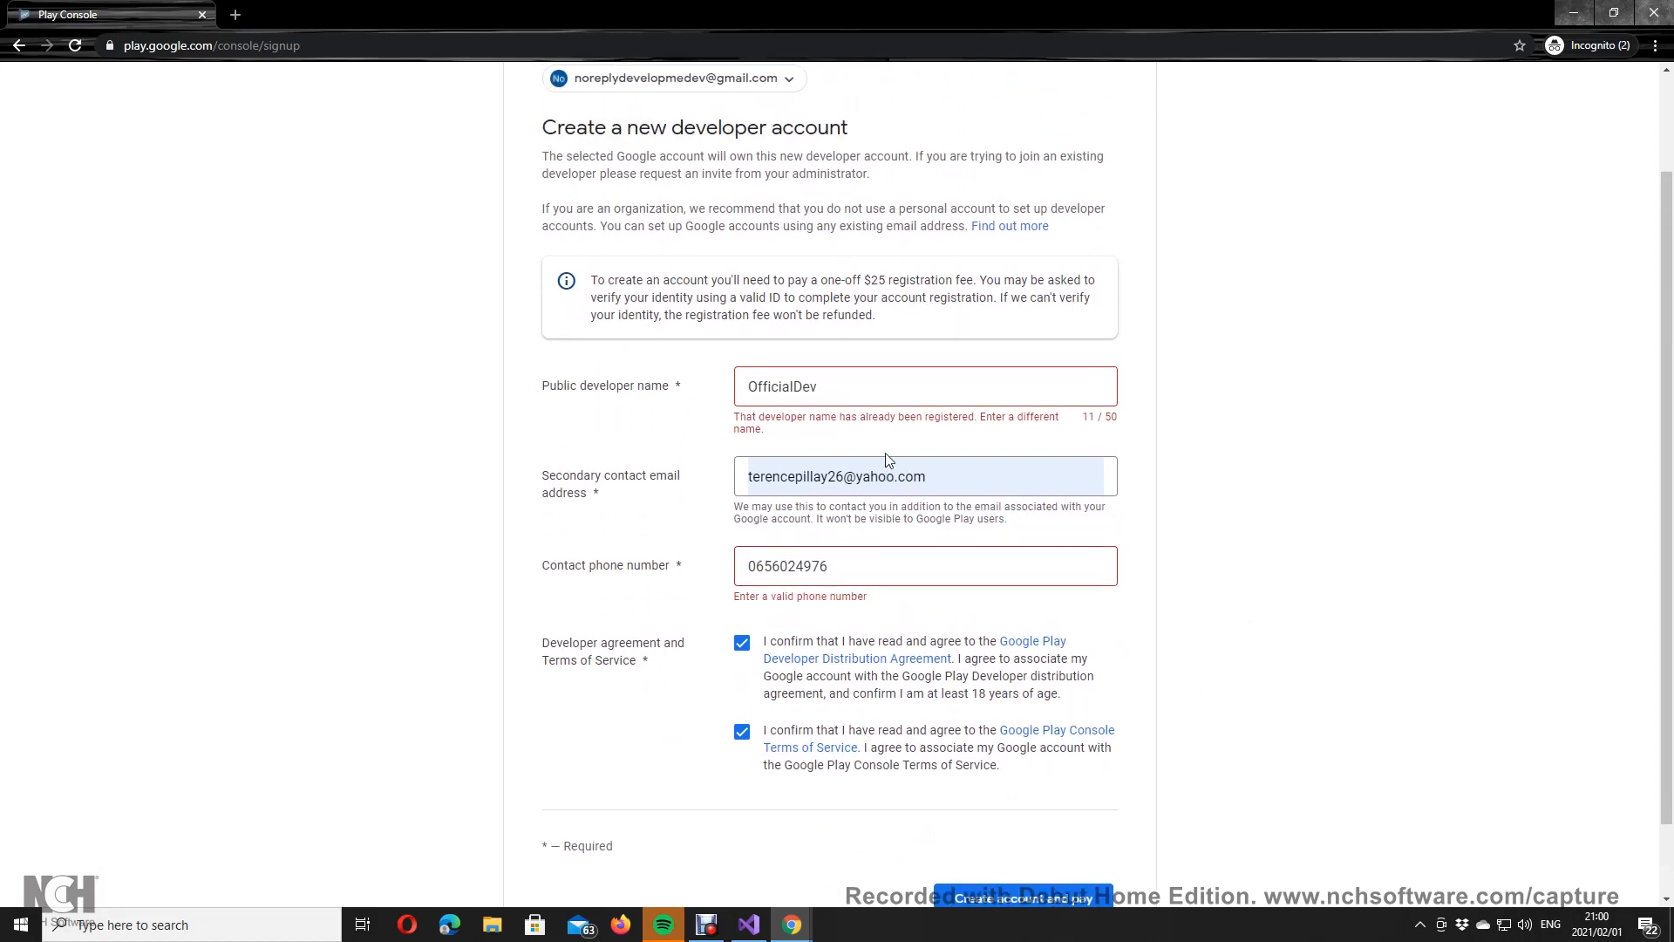
scroll(888, 459, up, 1)
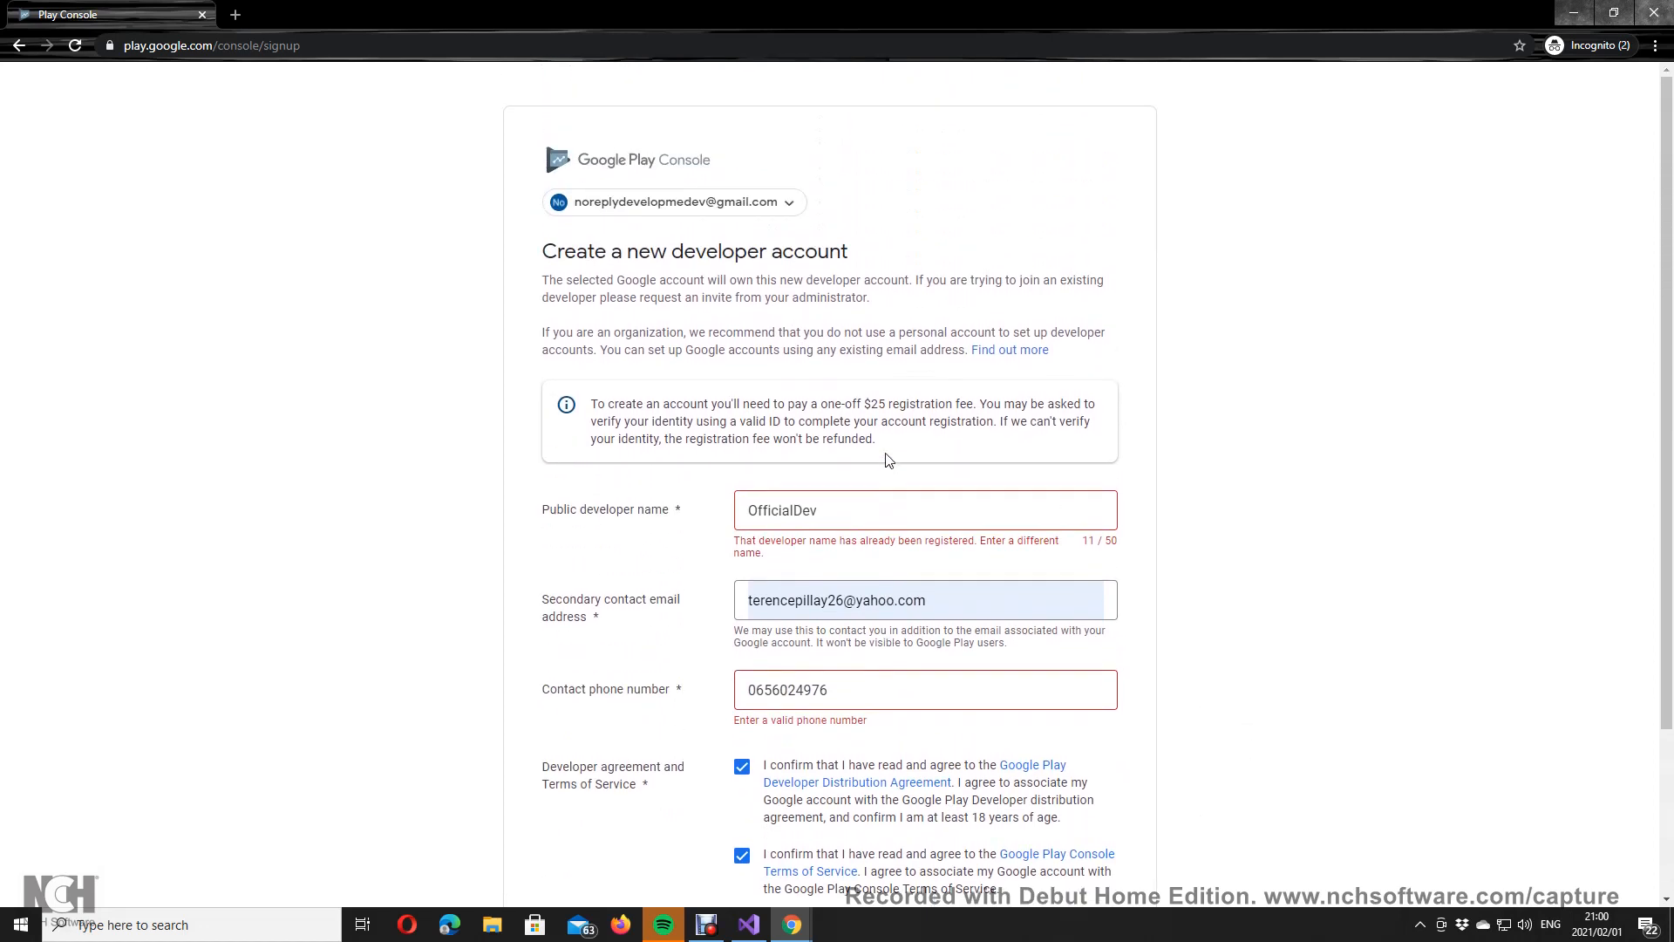
click(758, 690)
double_click(759, 690)
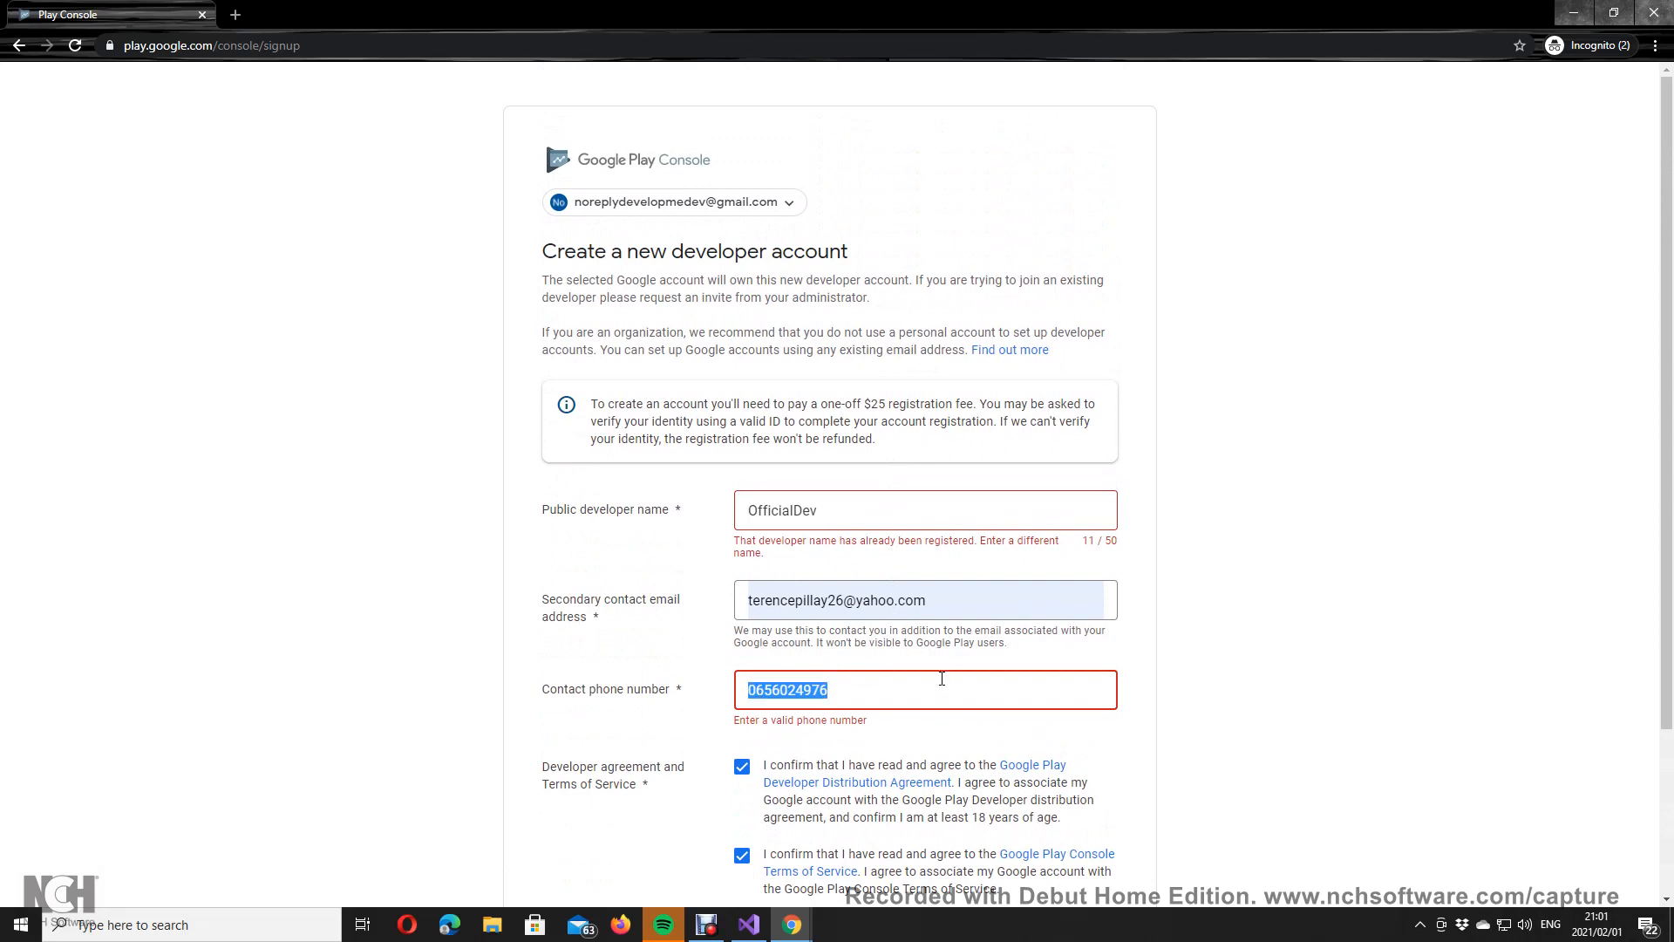
text(0)
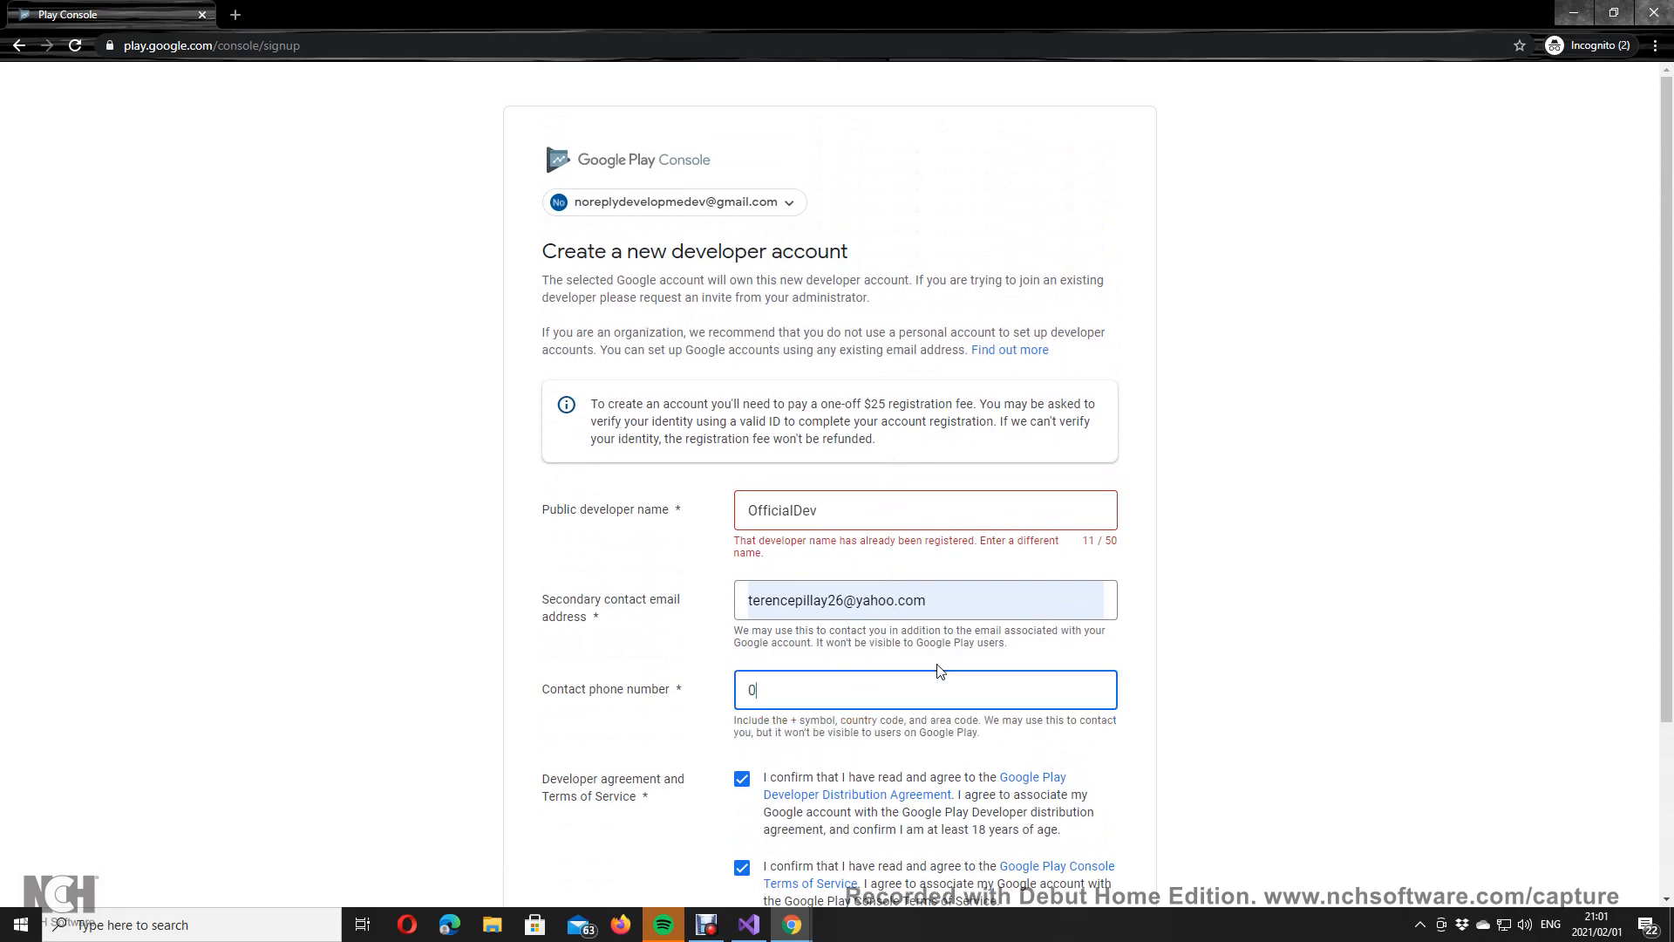
key(BackSpace)
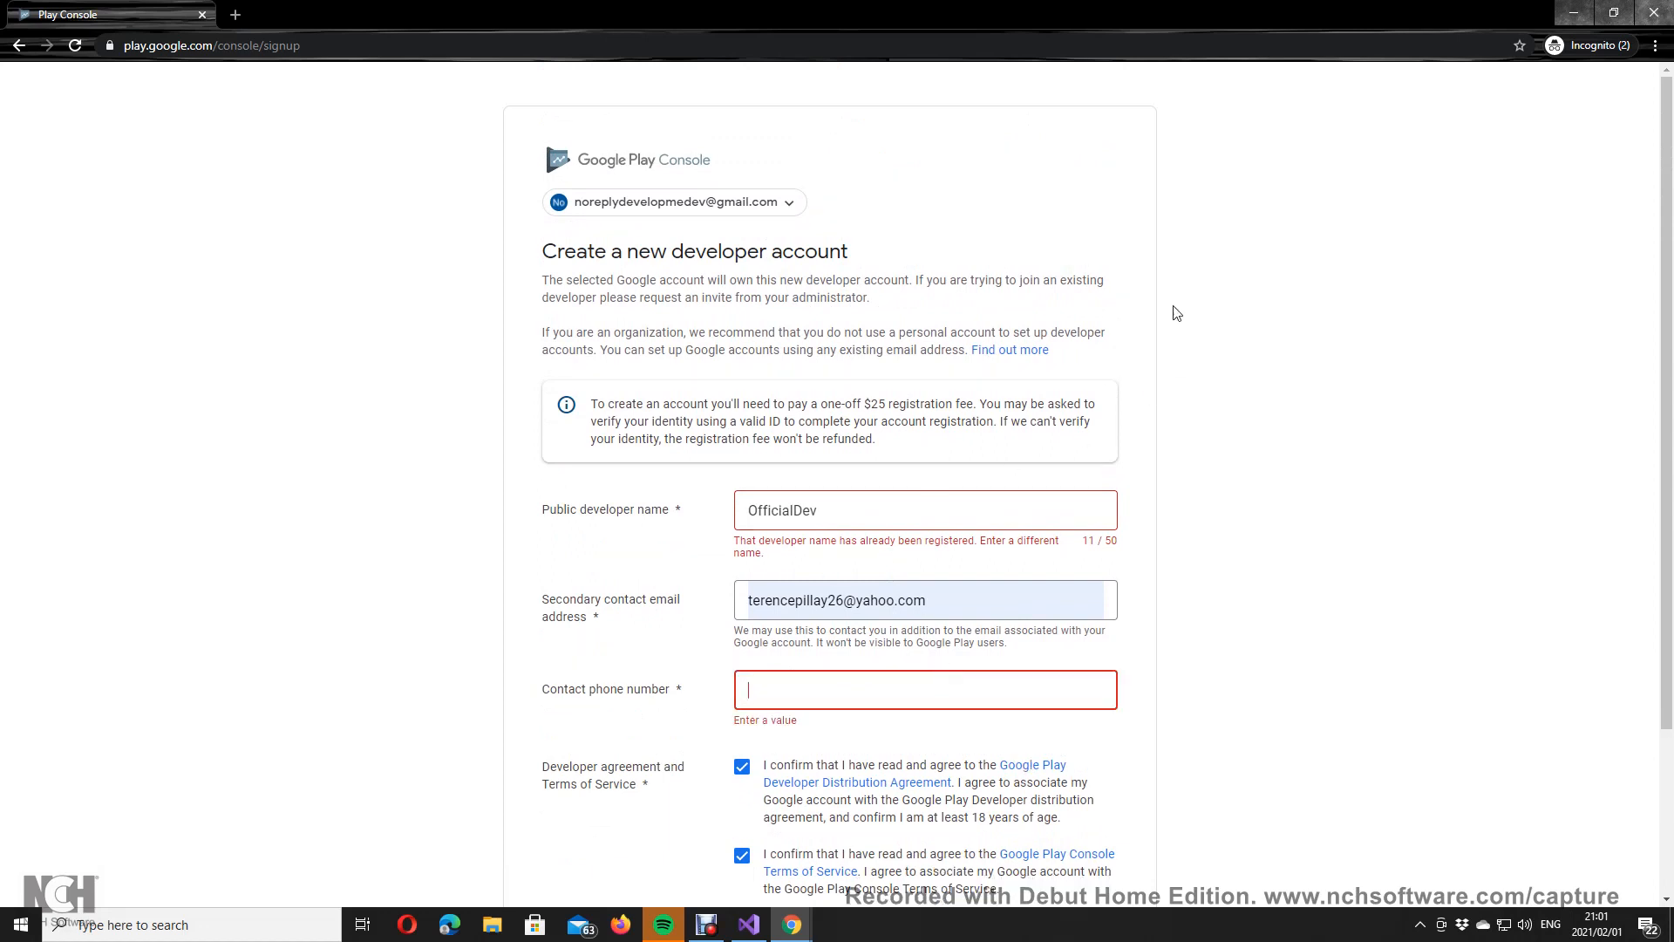
click(203, 15)
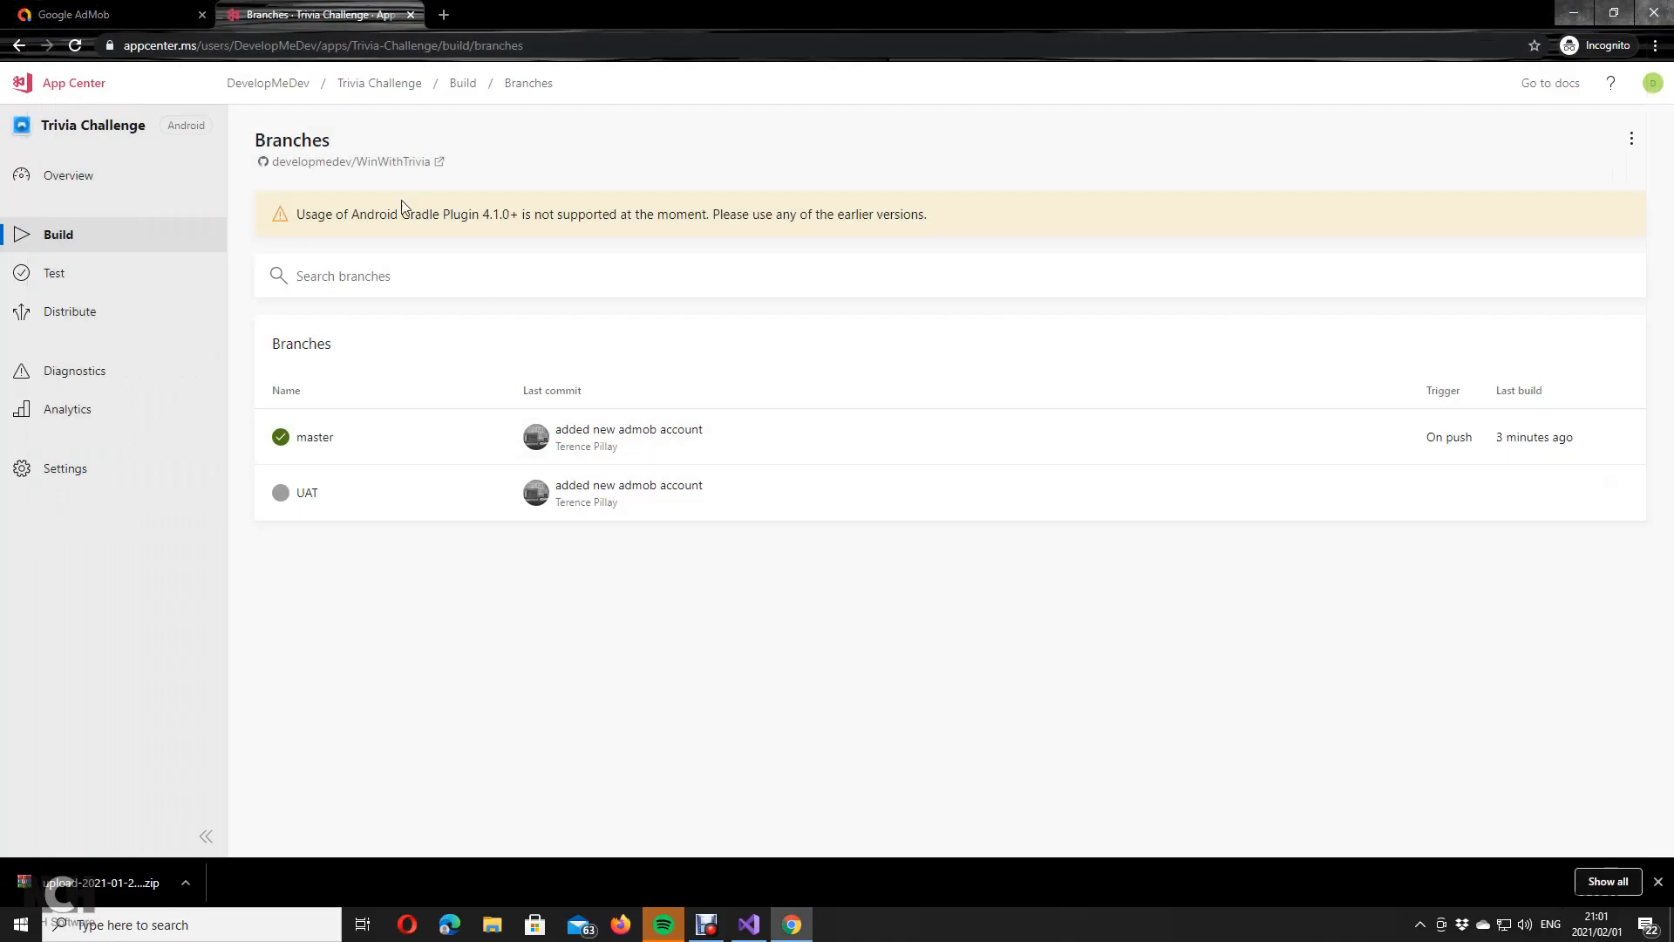
click(444, 15)
Step: Open Play Console and sign in with the other saved Google account using its autofilled password
text(pla)
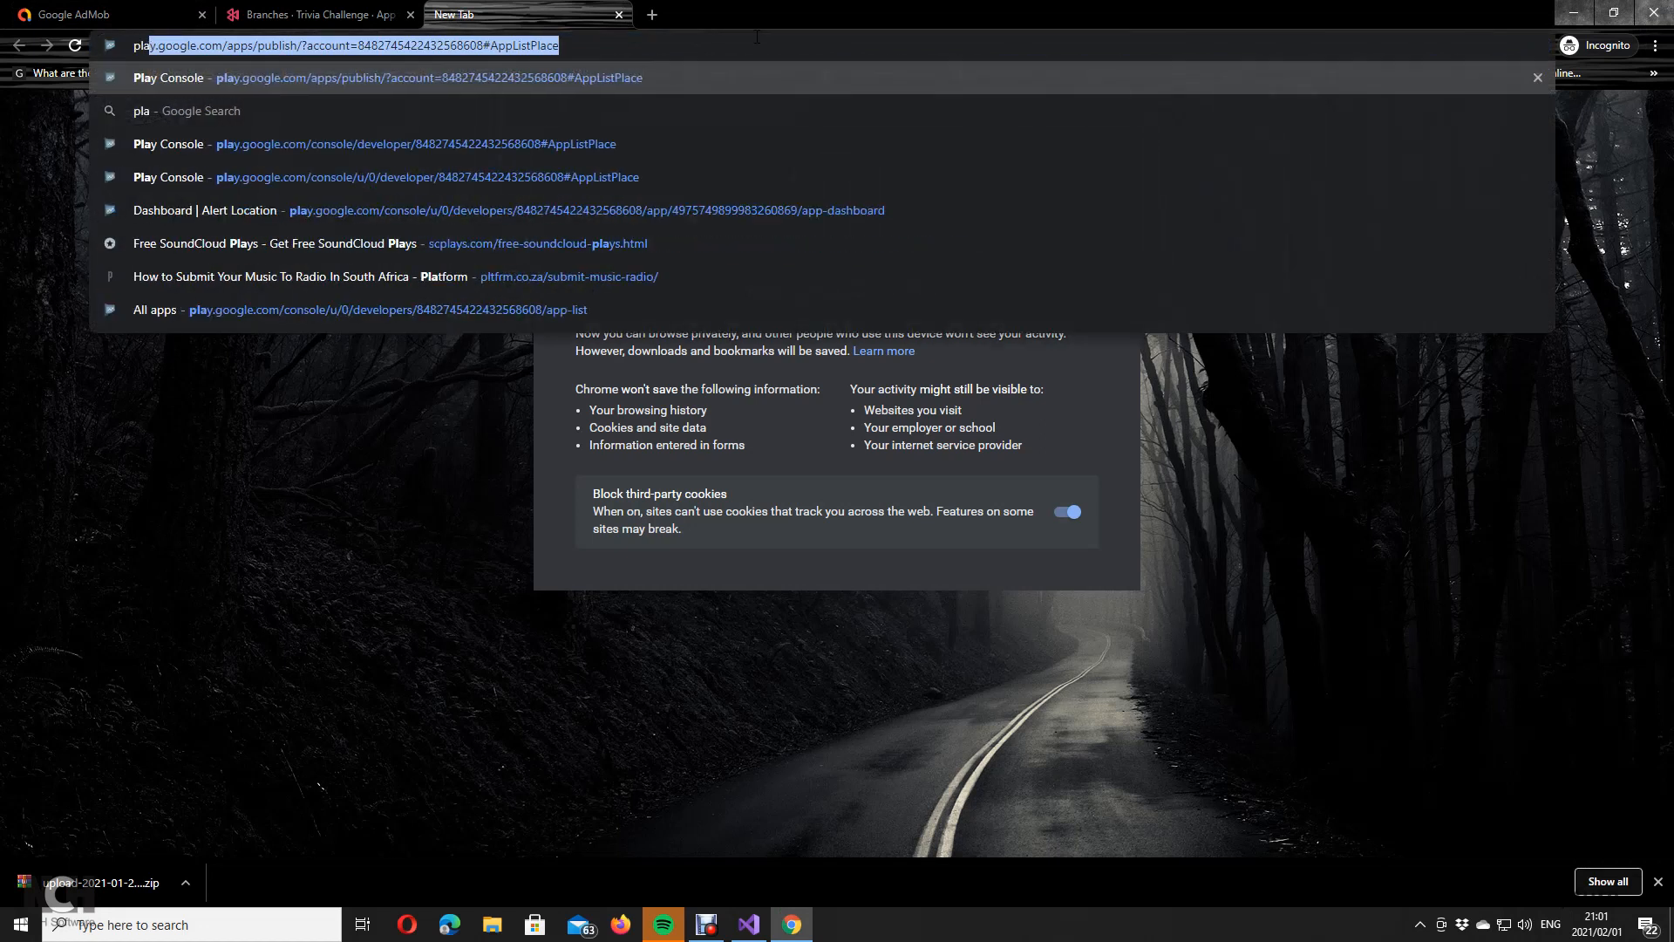
key(Return)
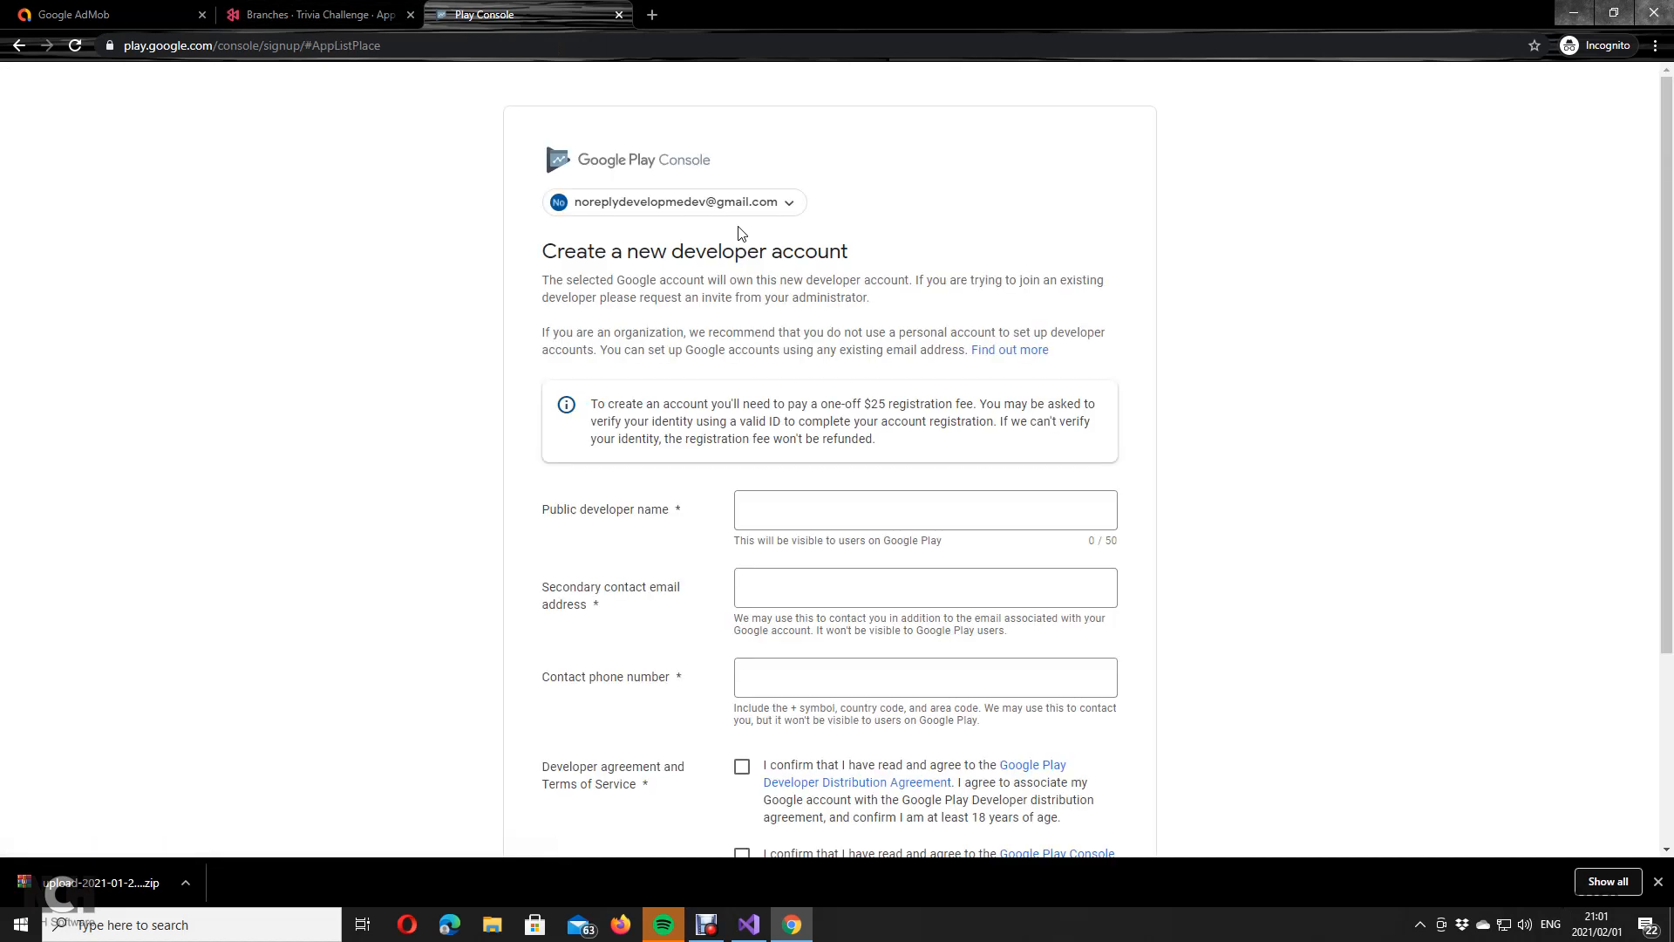
click(728, 202)
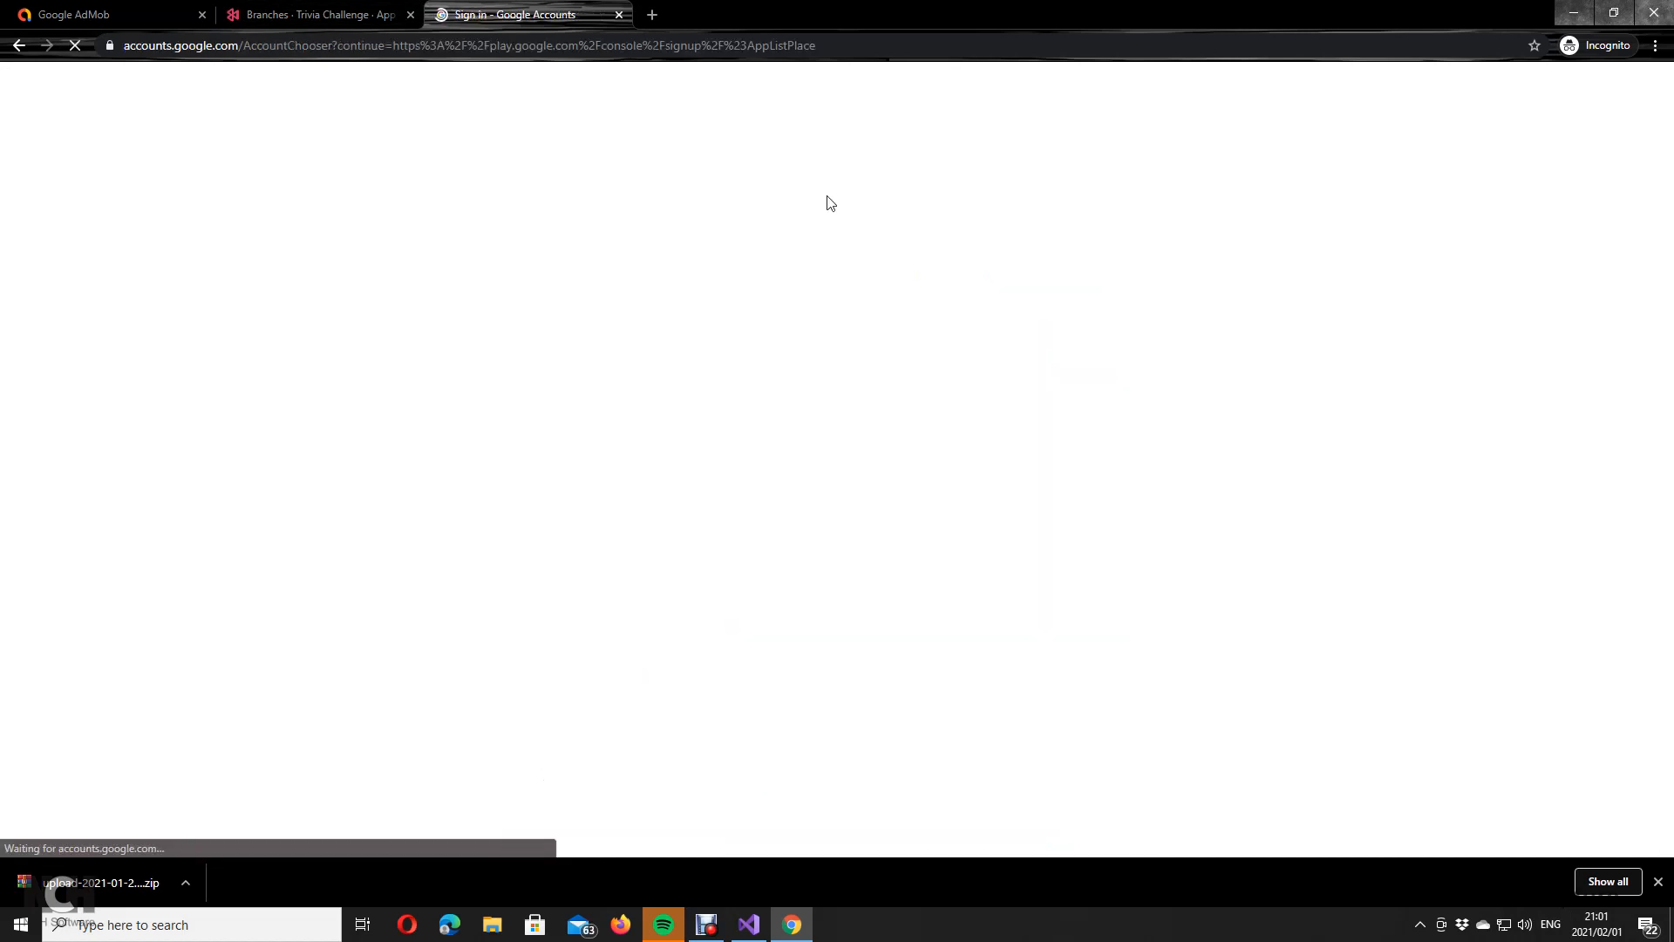
click(776, 445)
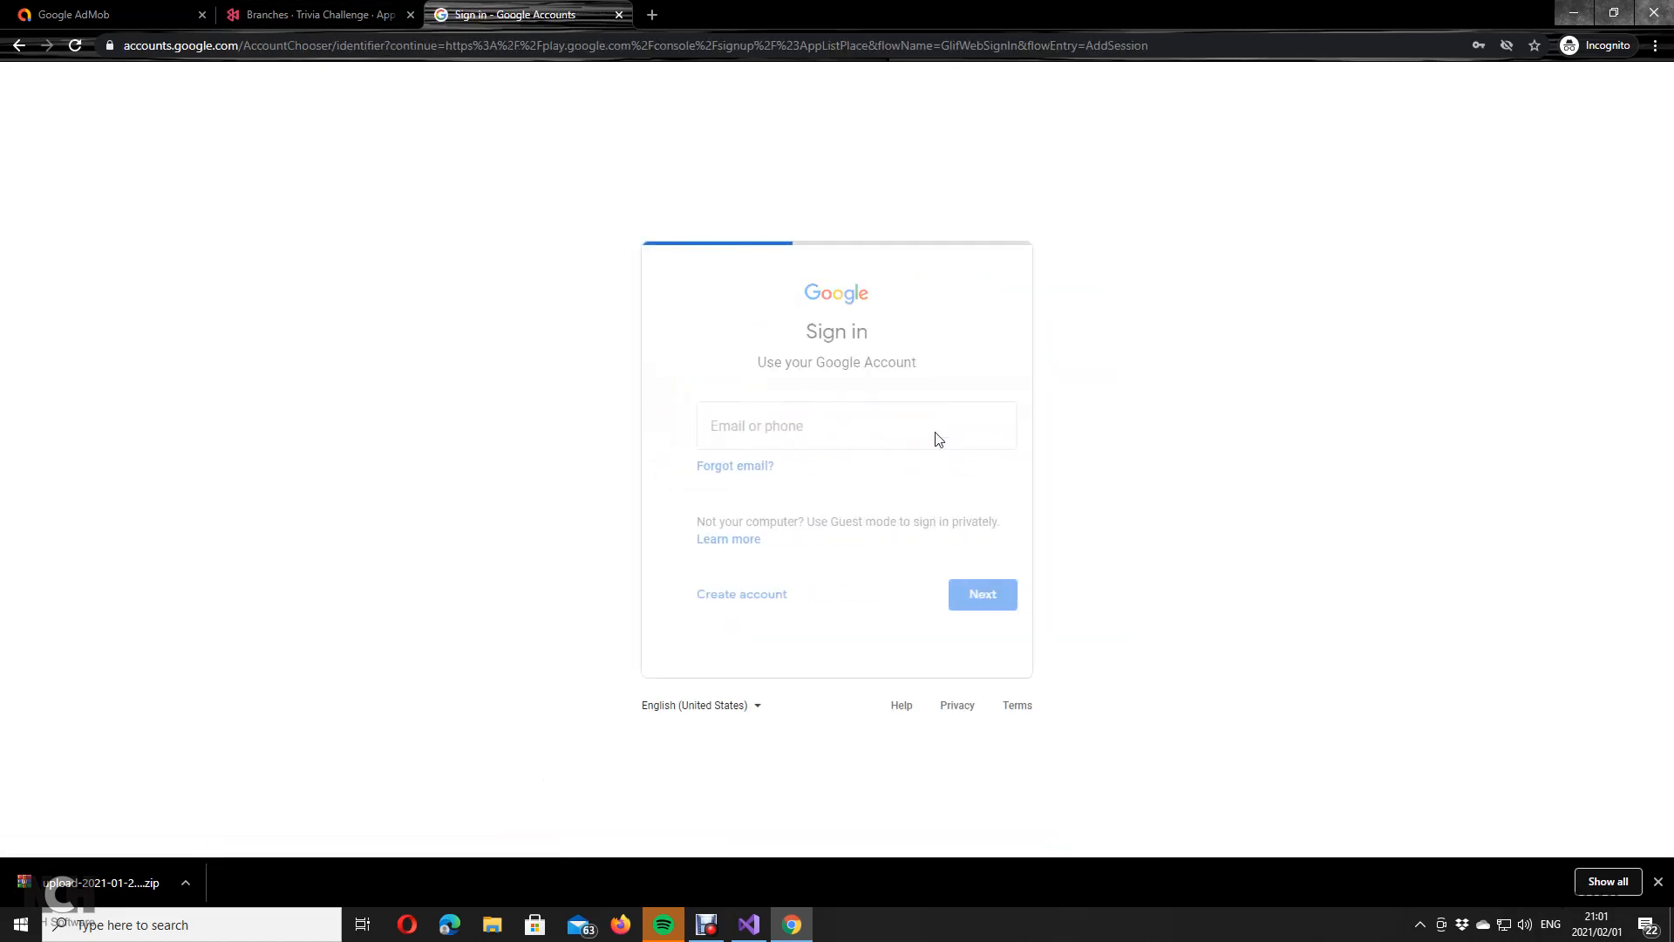
click(793, 440)
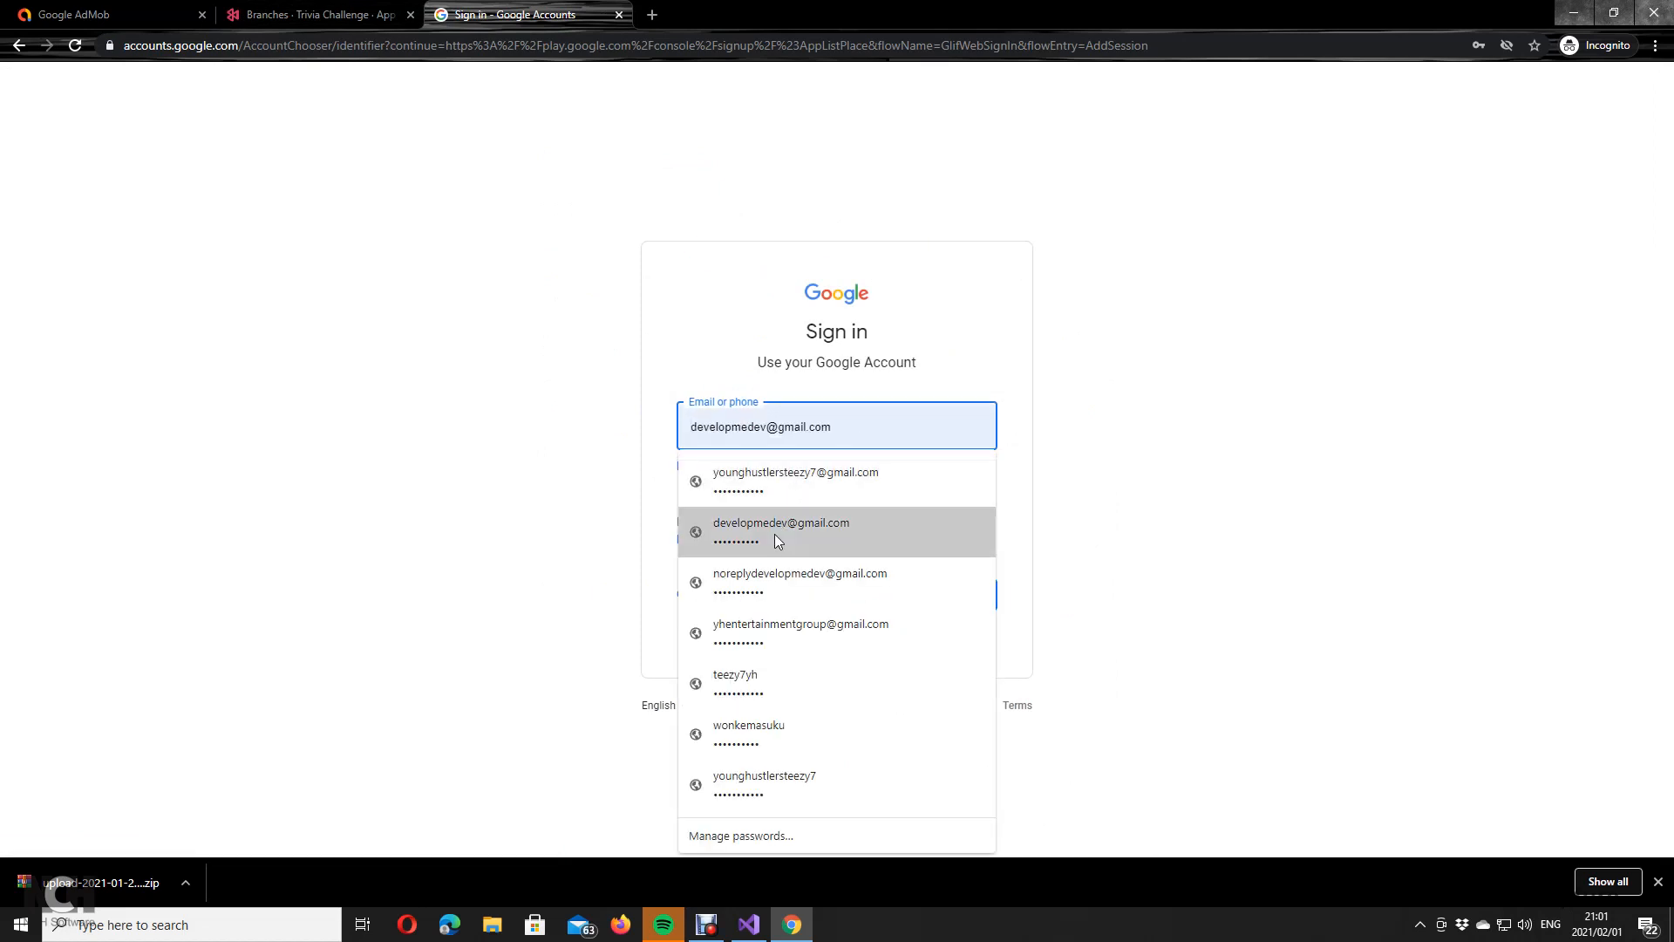
click(783, 695)
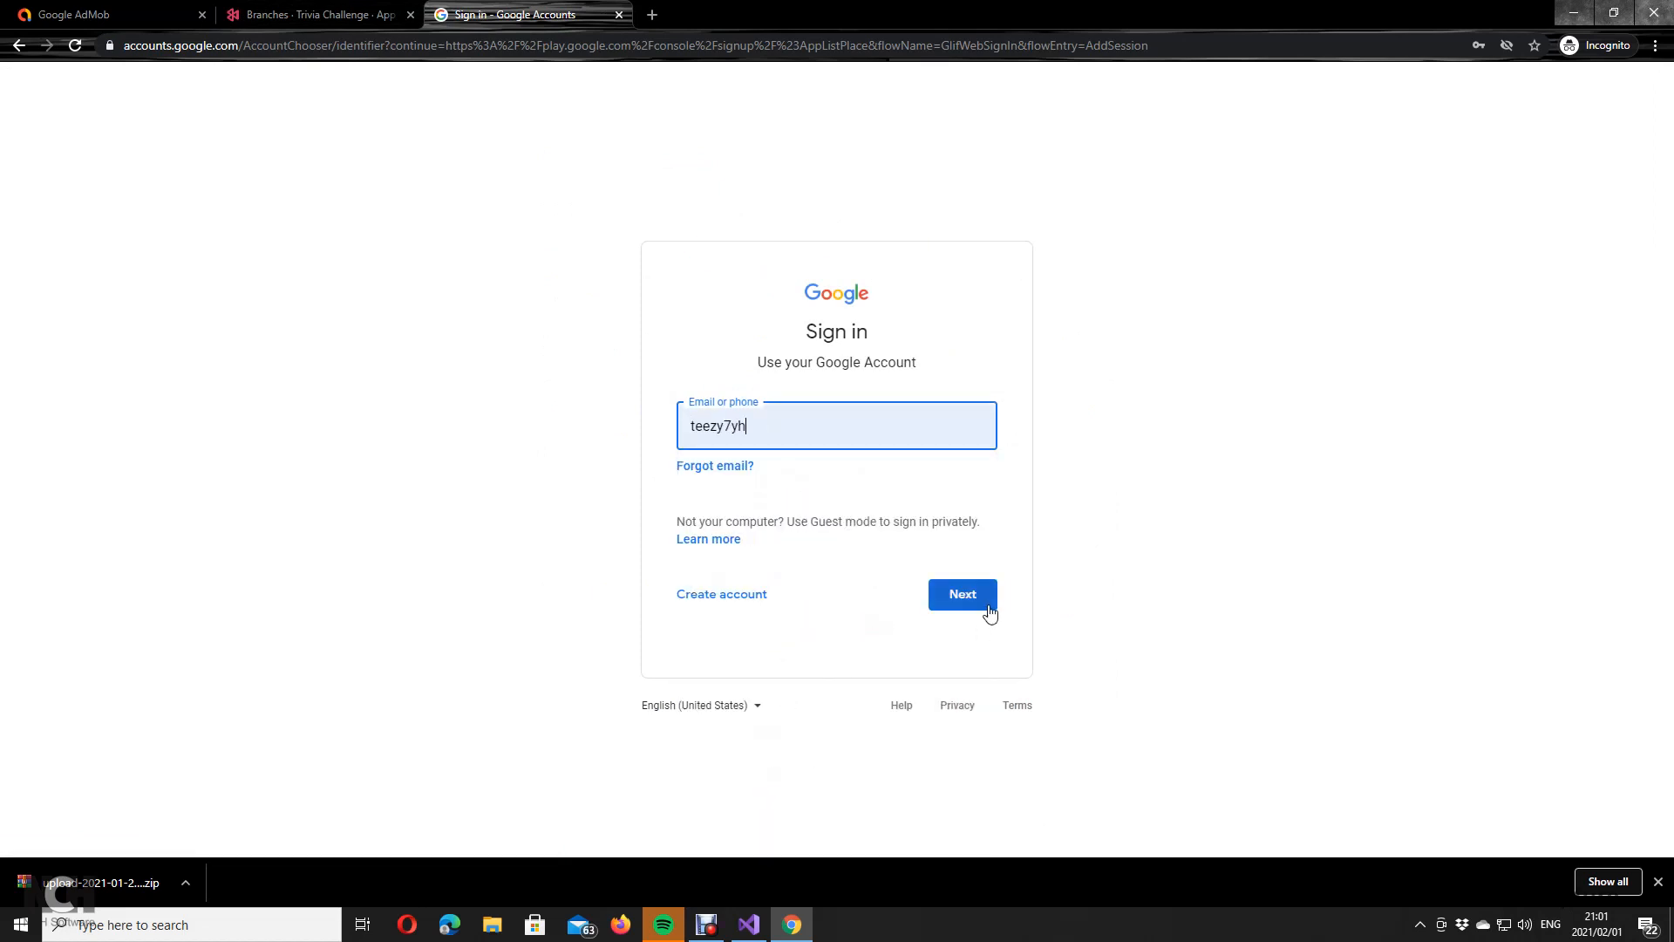
click(983, 604)
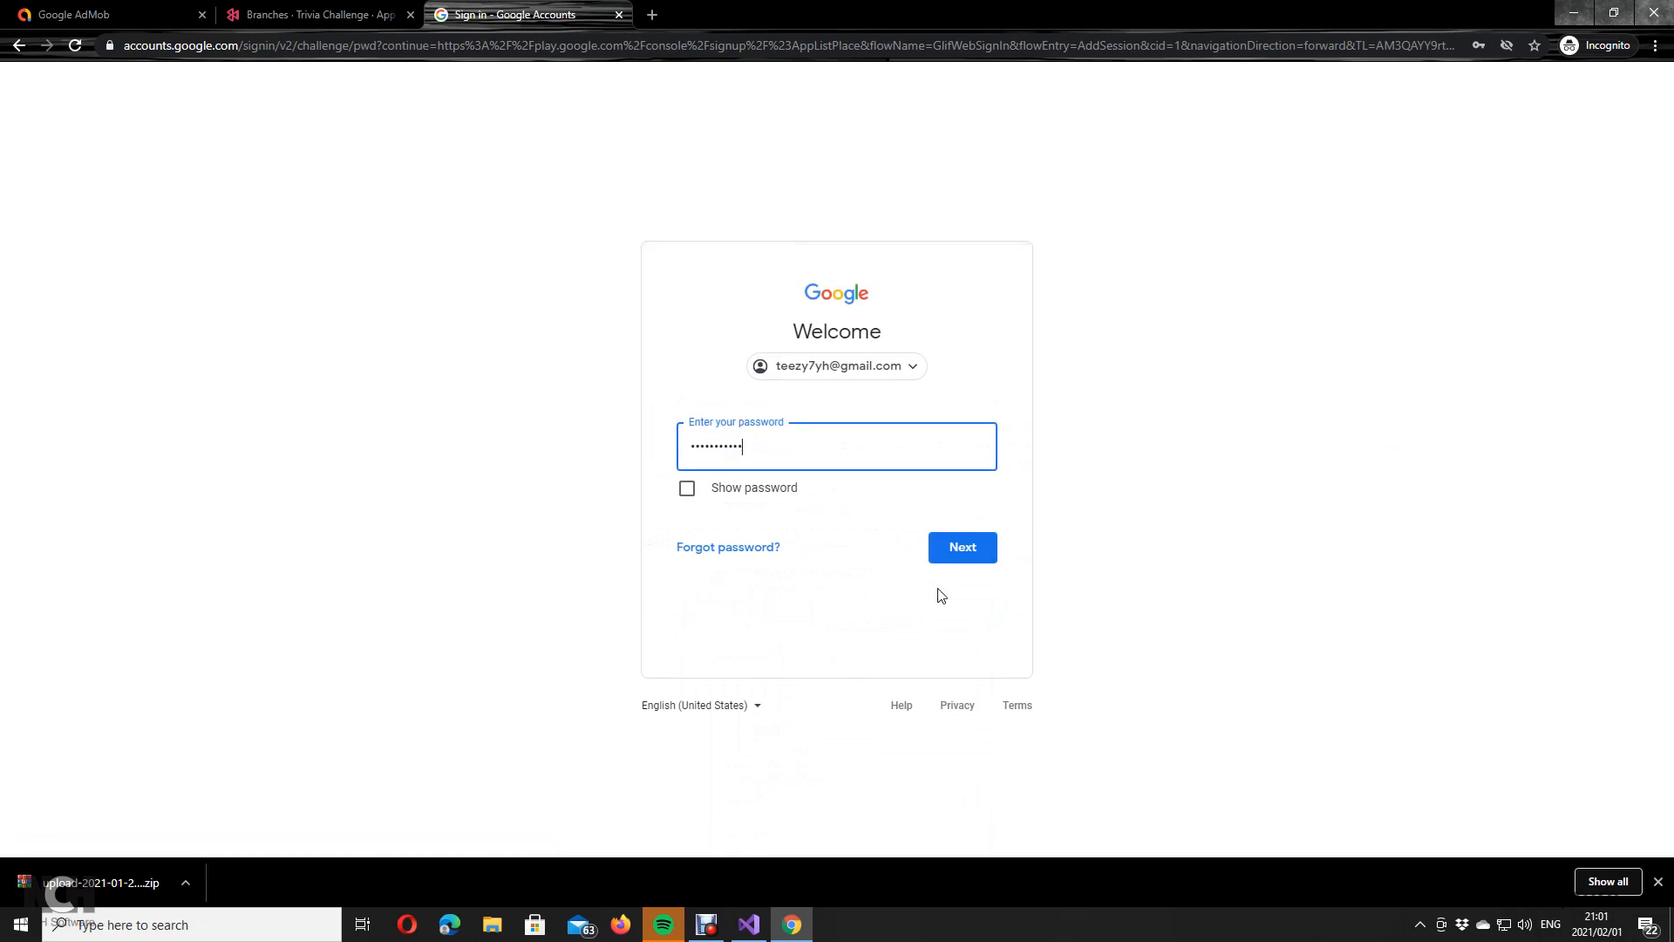
click(952, 555)
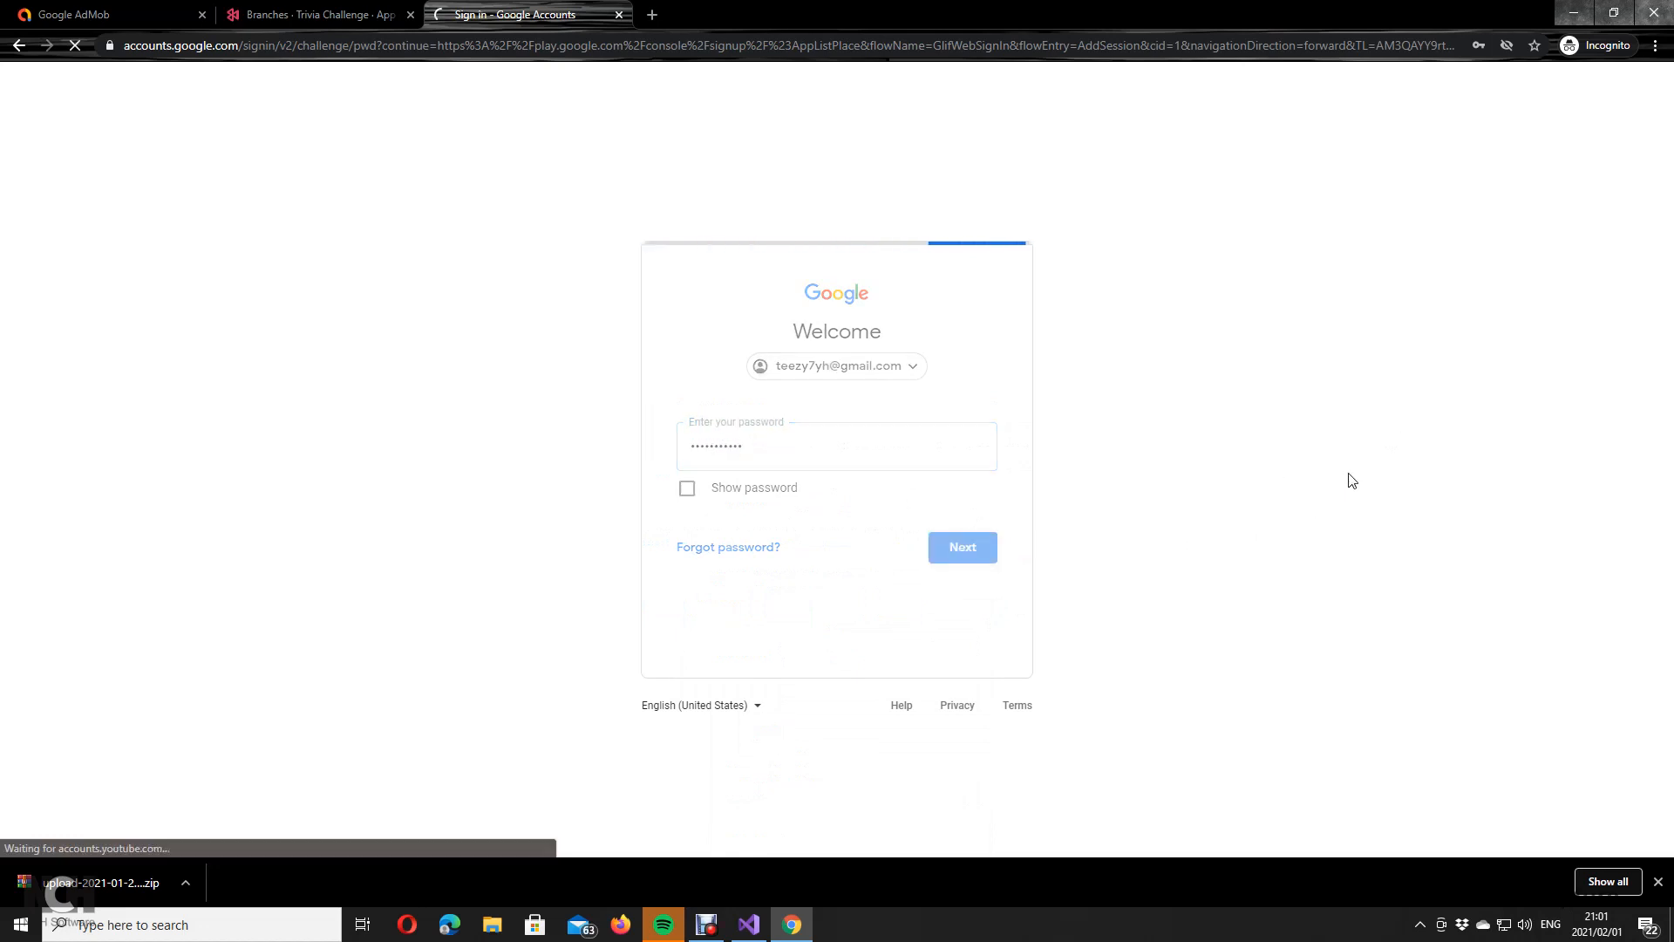
Step: Check the signed-in account from the AdMob home page and open its Google Account page
click(174, 7)
click(1627, 98)
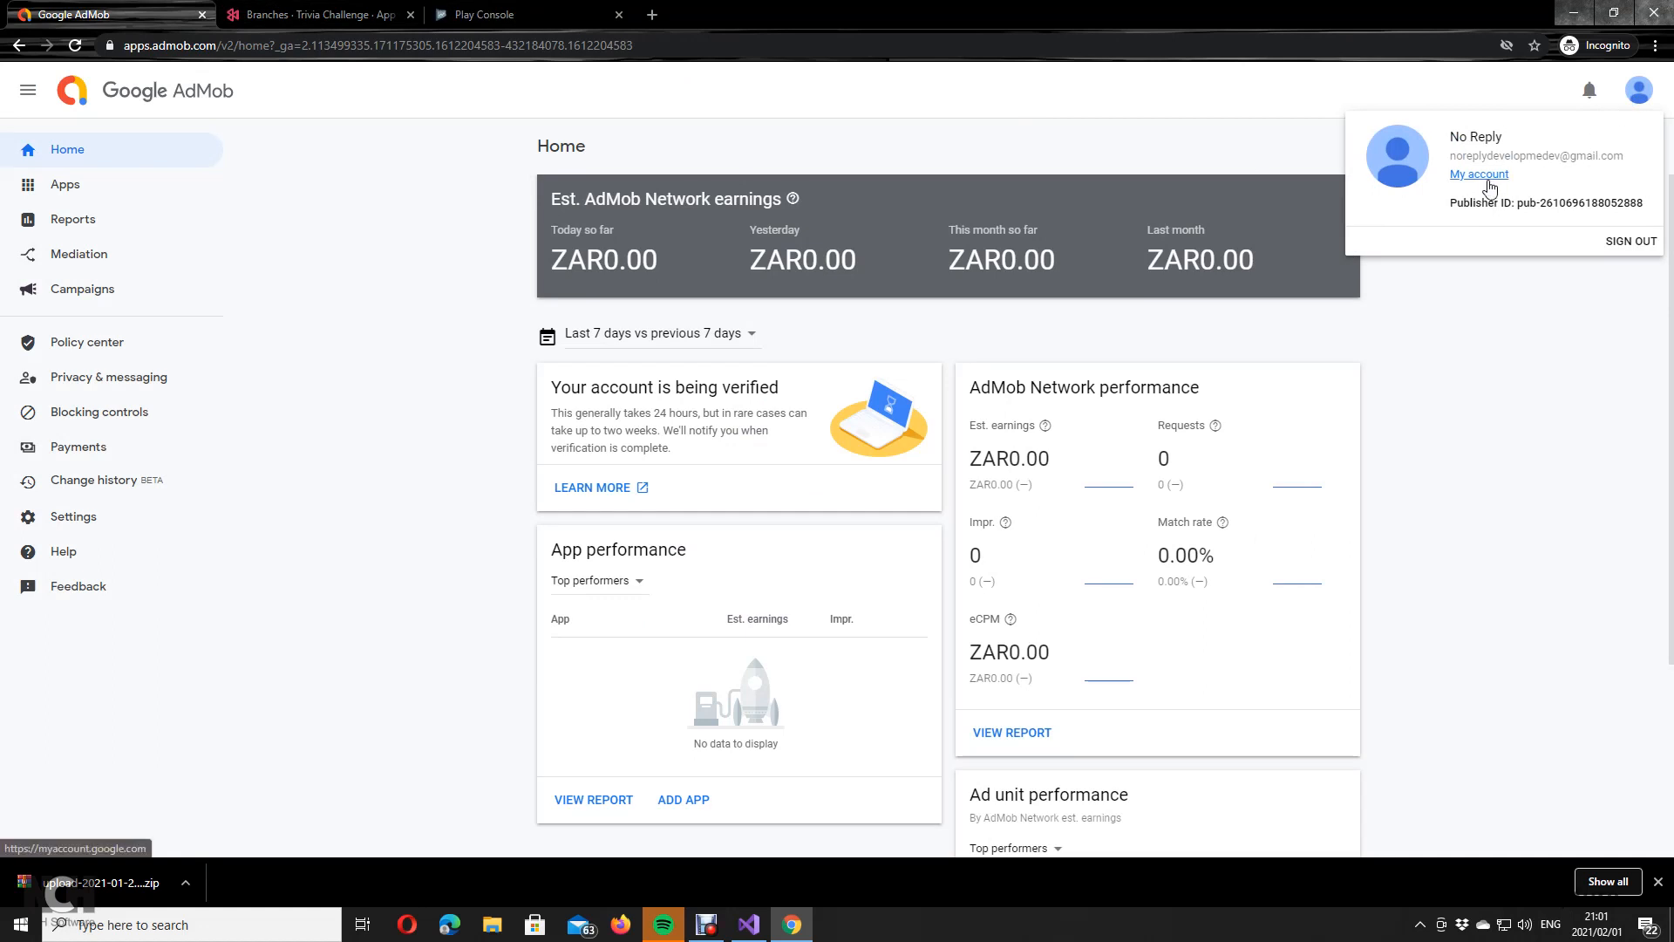
click(1479, 174)
Step: Enter Play Console and switch to the second Google account's developer account
click(667, 8)
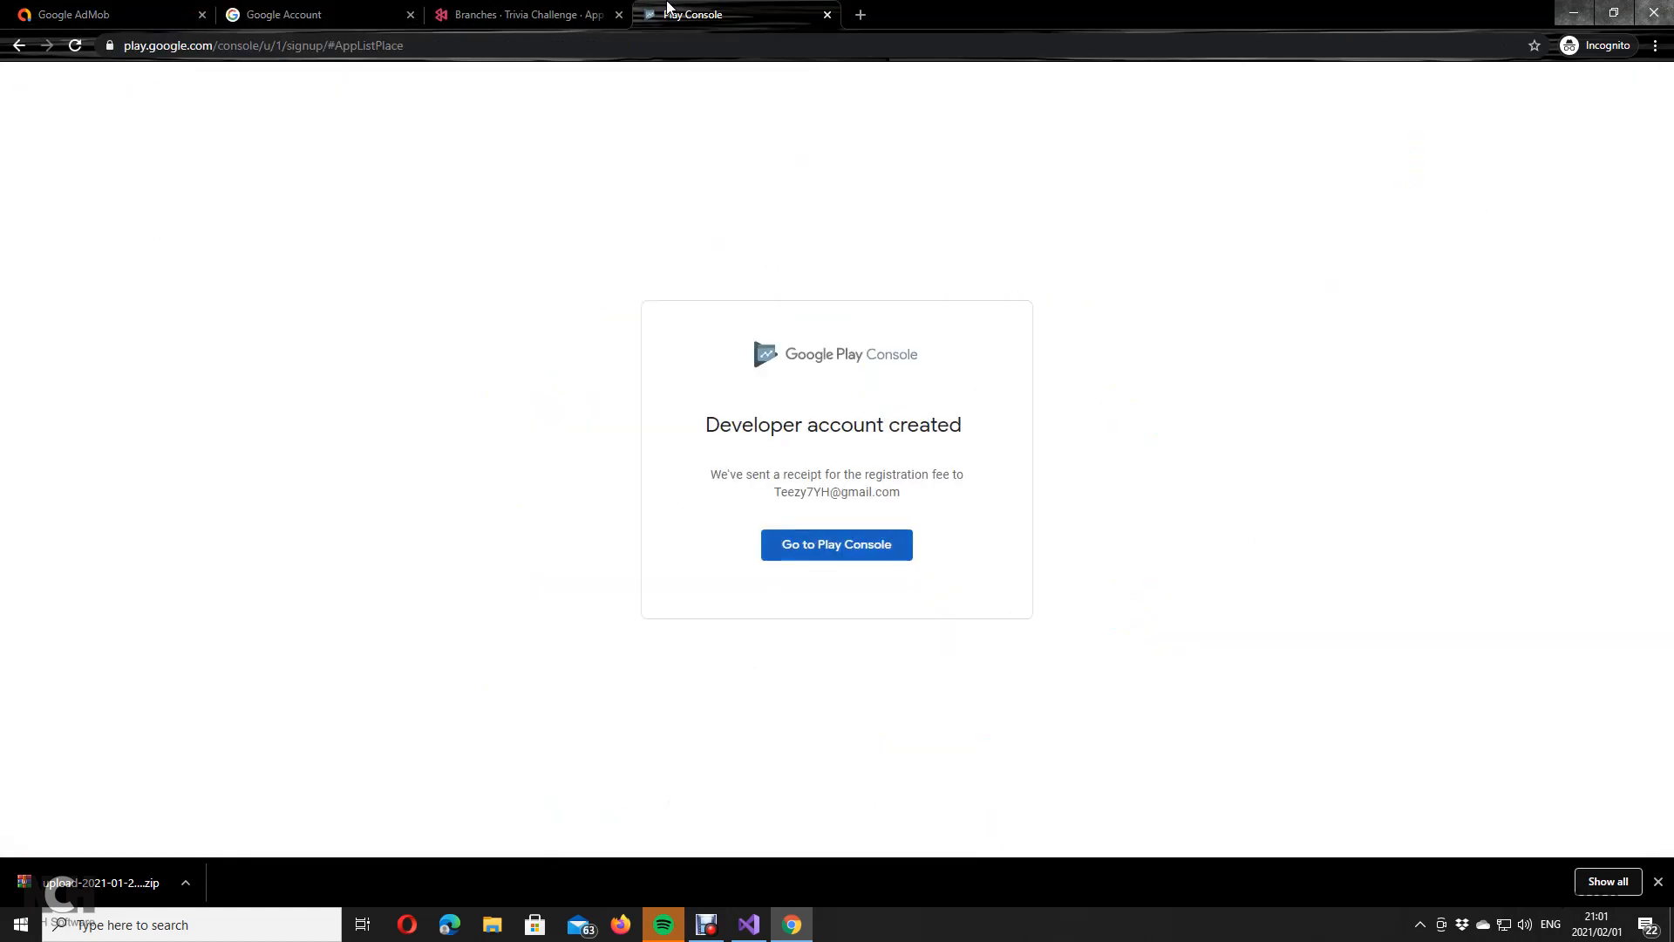
click(851, 549)
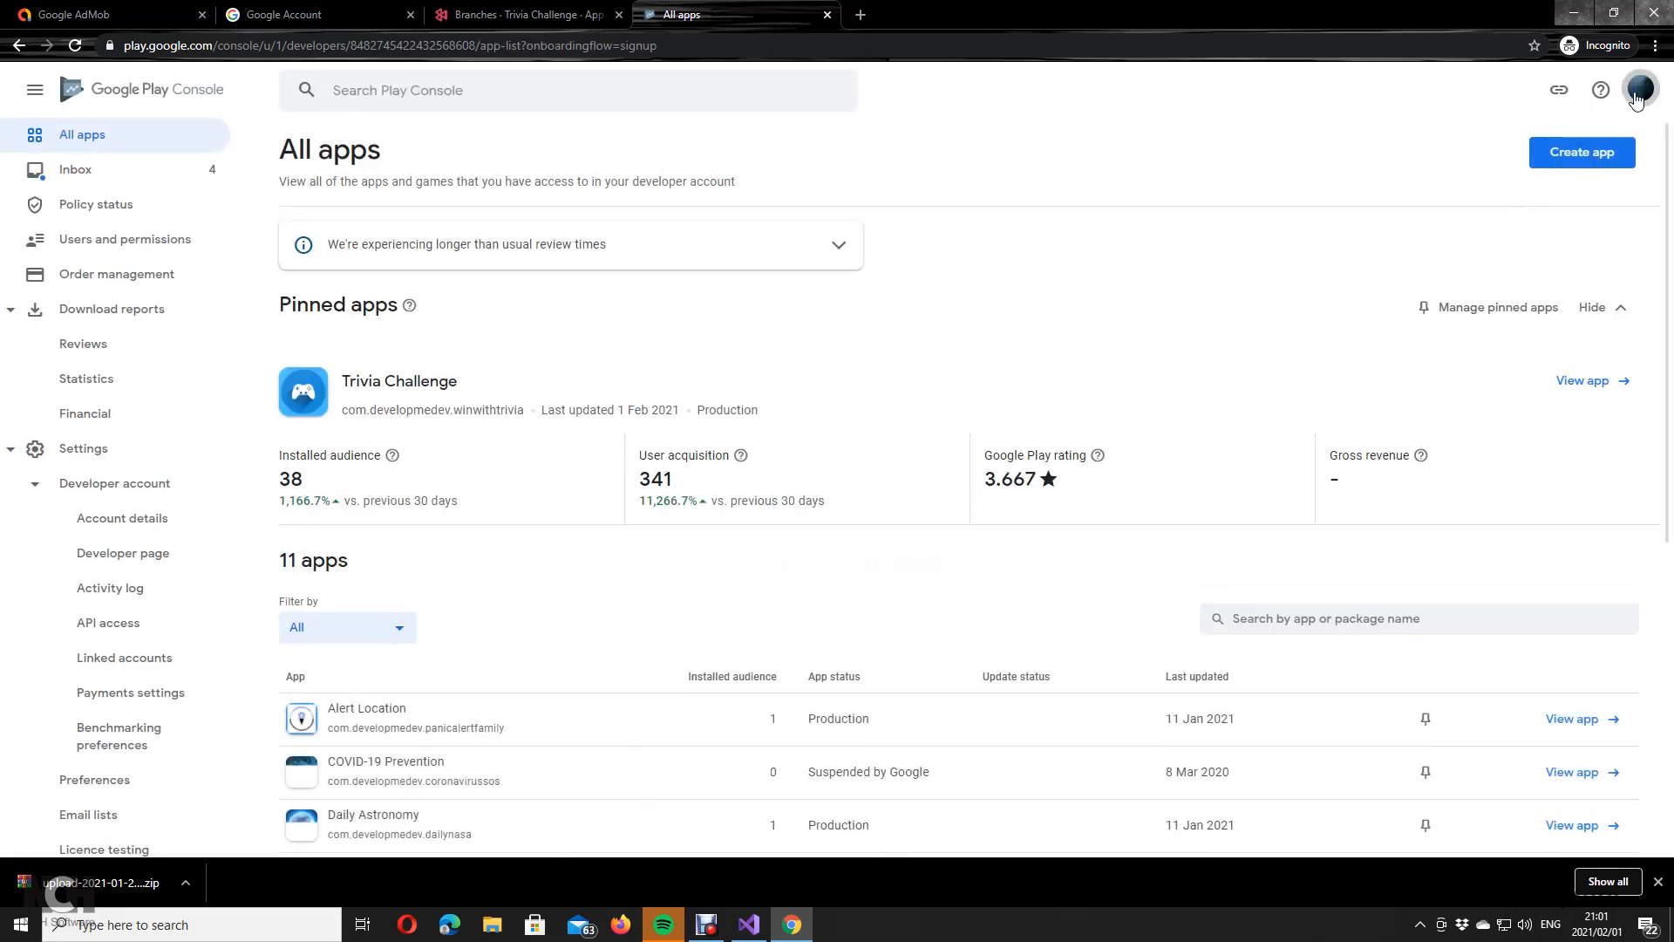
click(1640, 89)
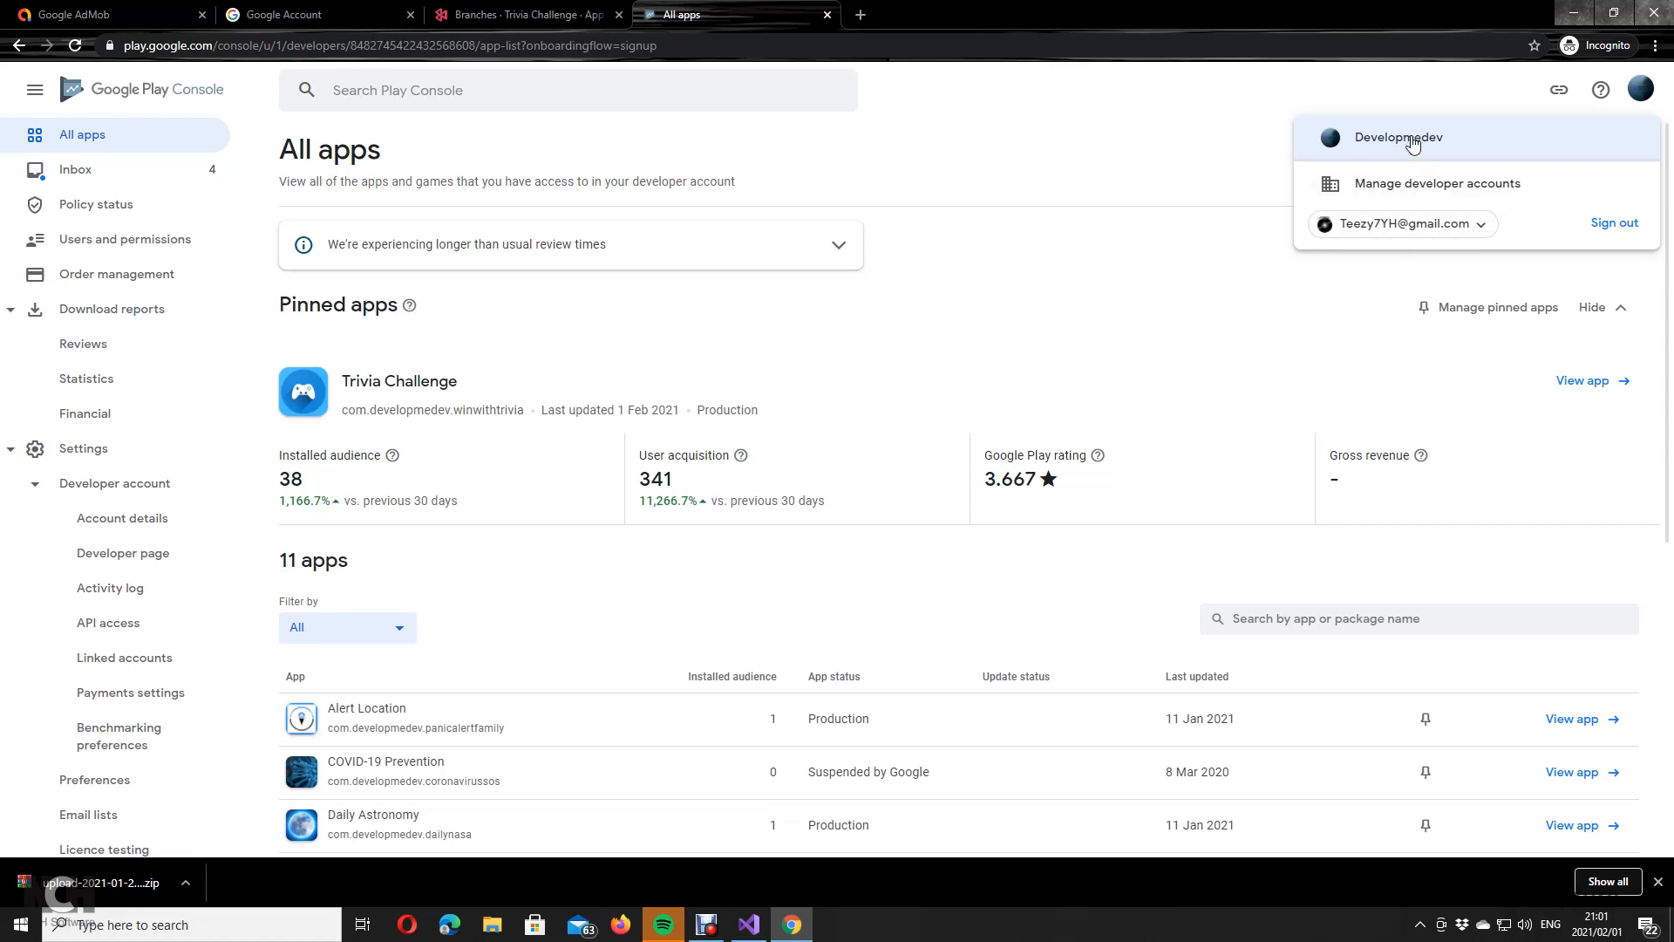
click(1417, 200)
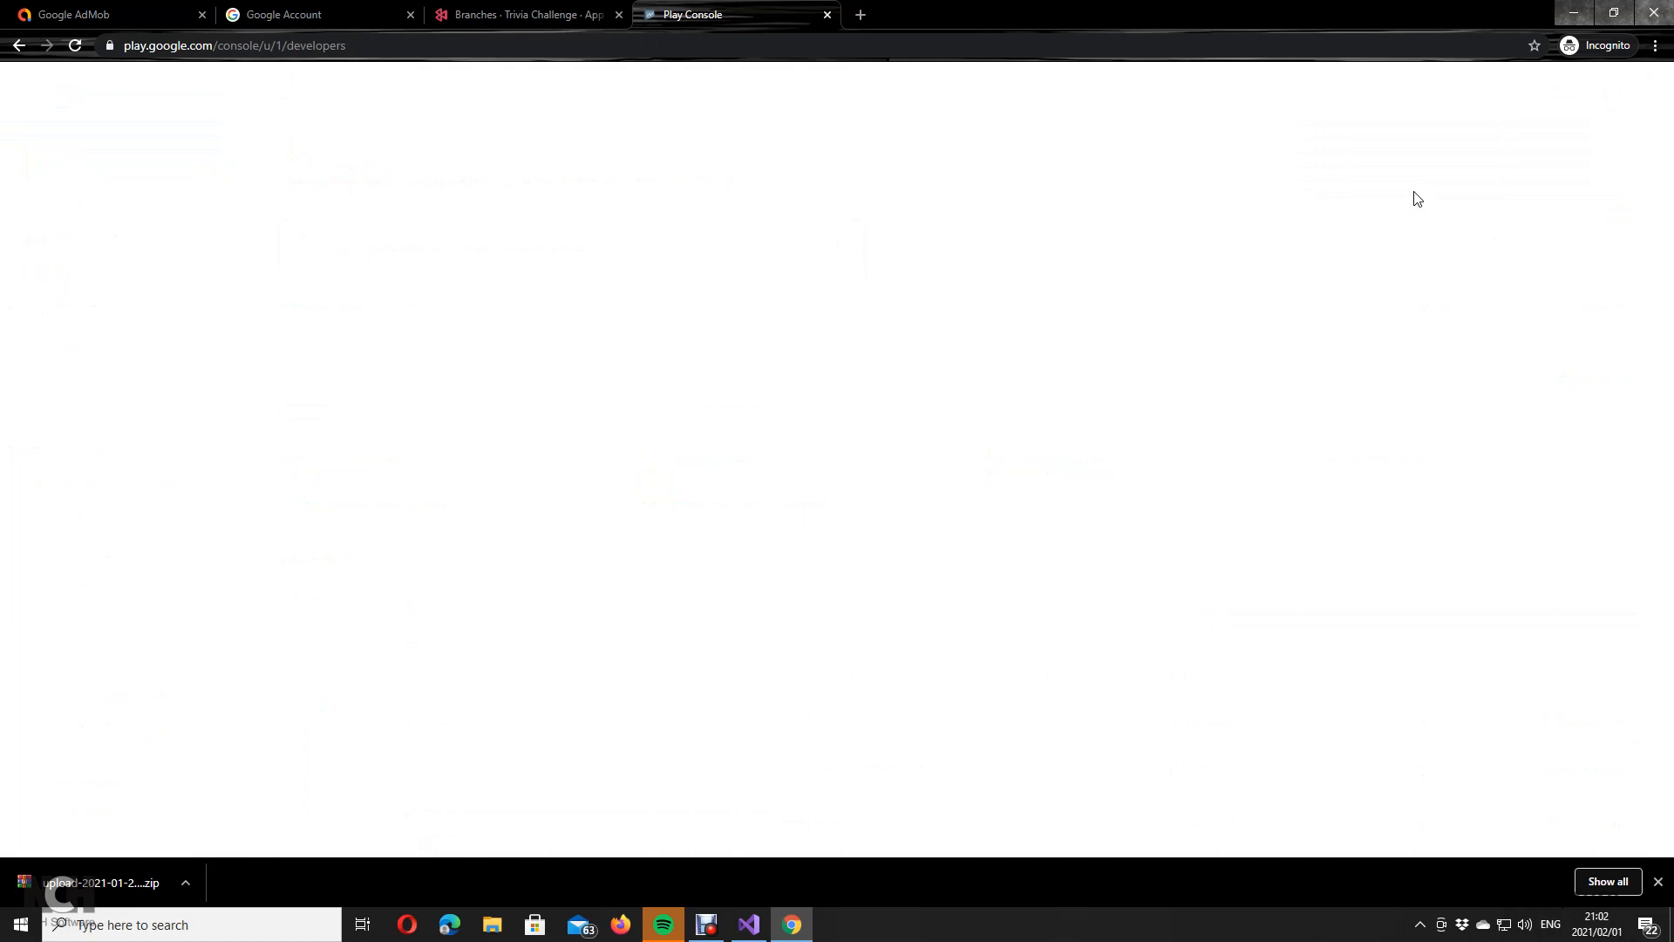
click(835, 436)
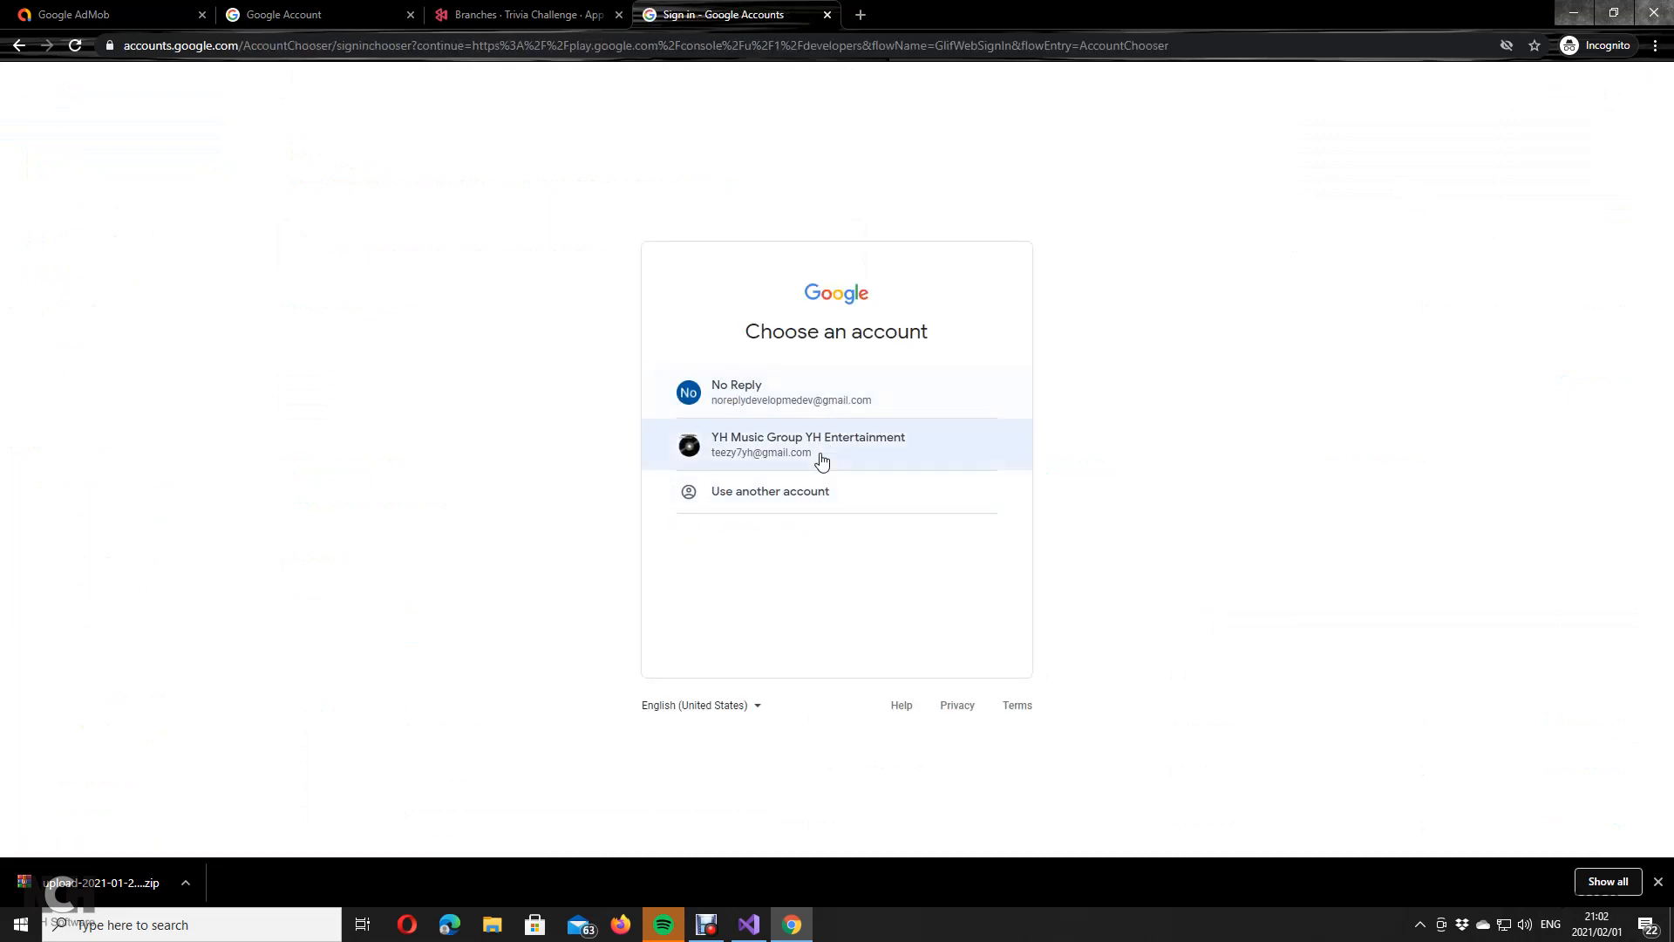
click(822, 459)
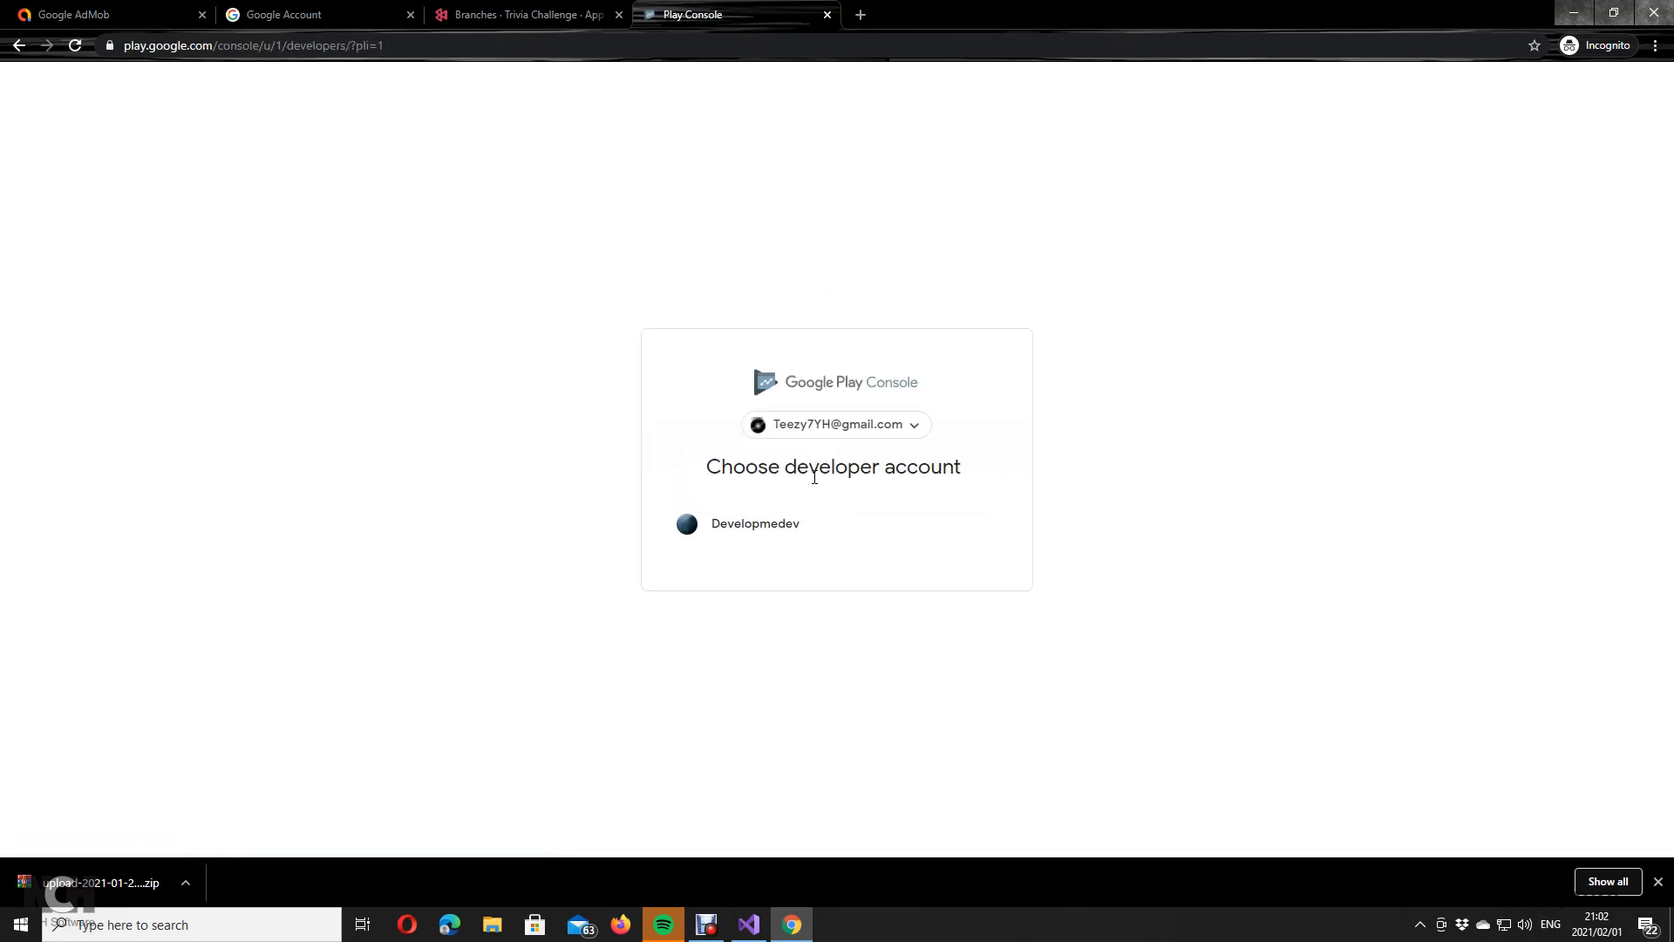
click(746, 528)
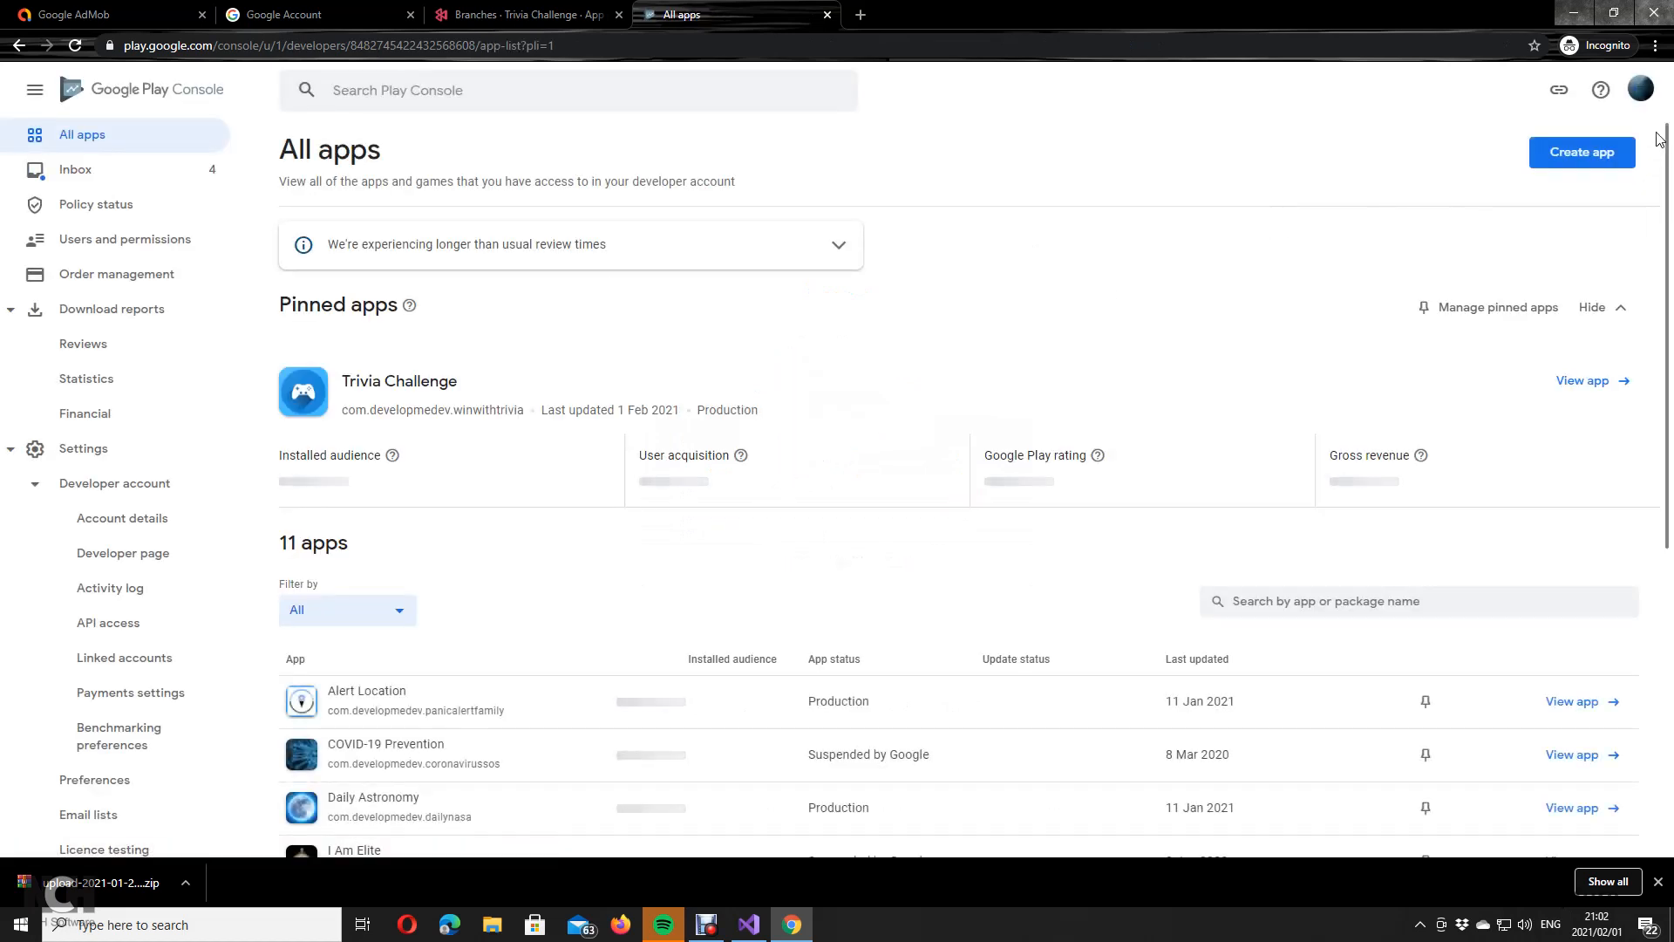
Step: Browse the All apps list of 11 apps and collapse the download reports section
click(1640, 89)
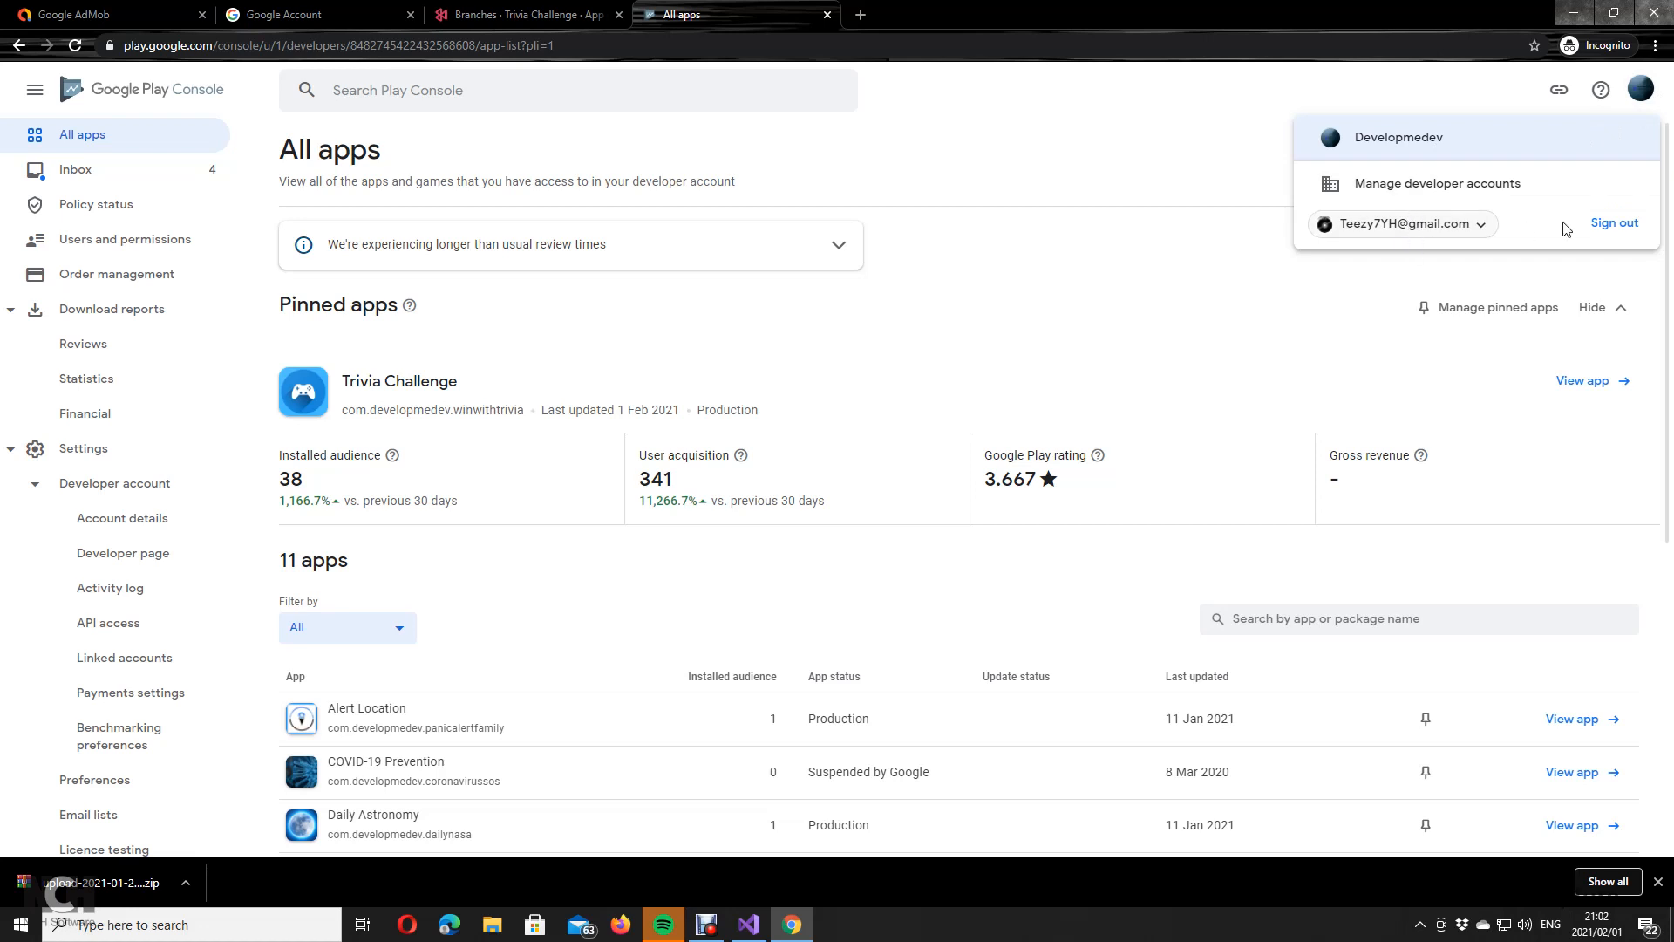
click(940, 345)
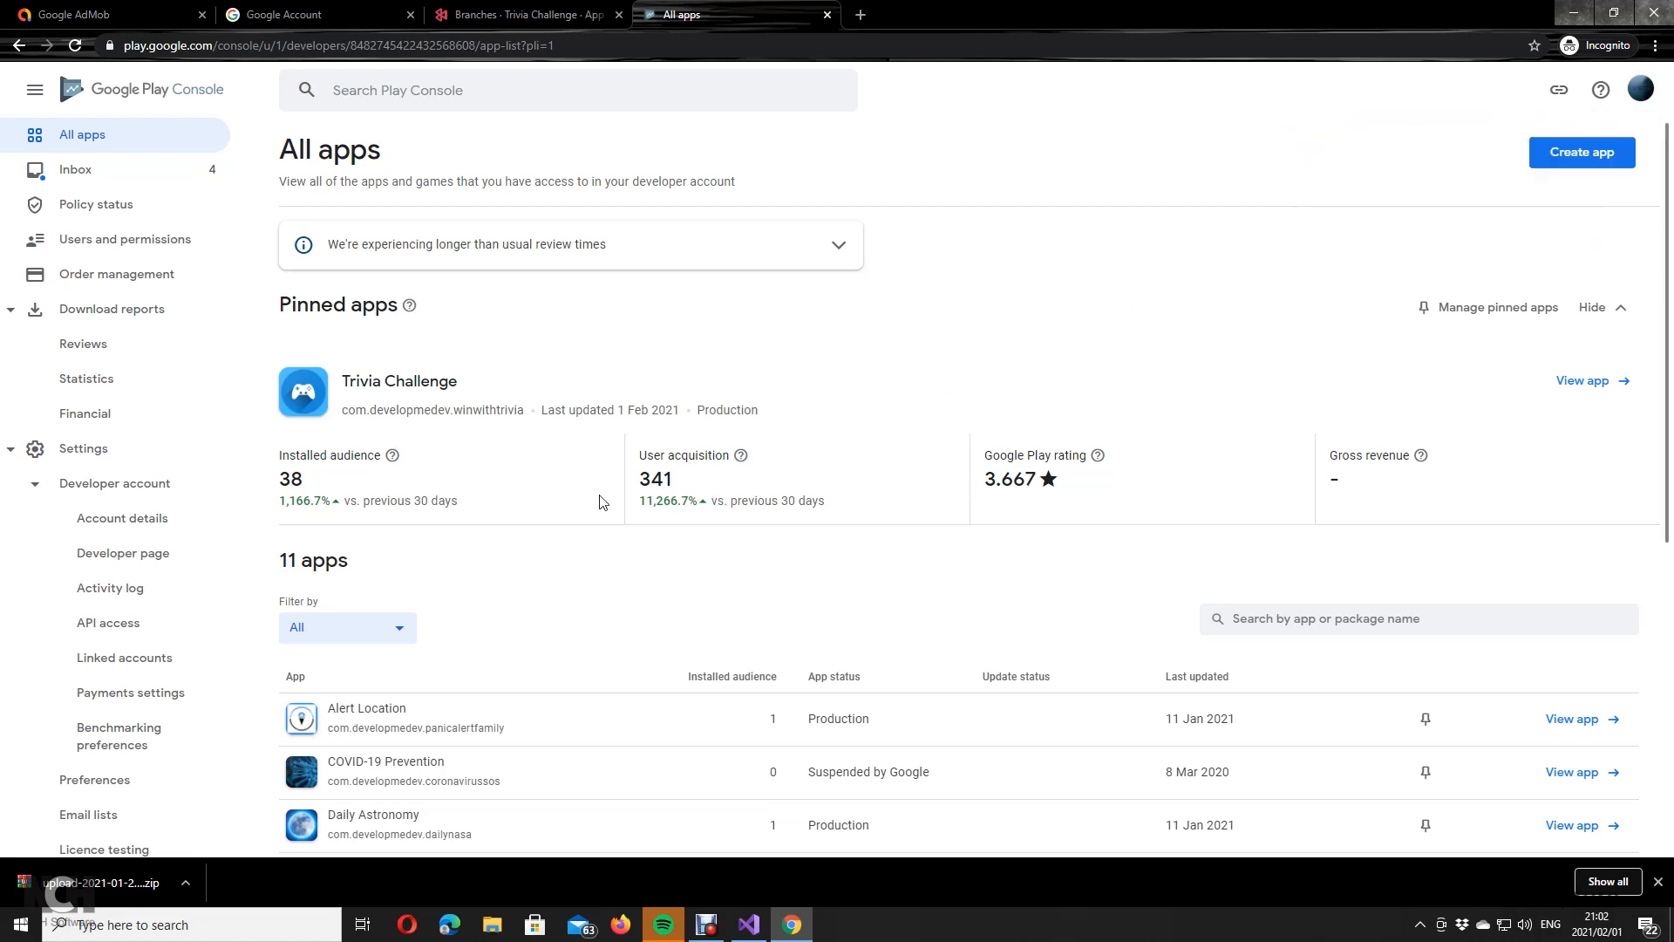
scroll(424, 498, down, 2)
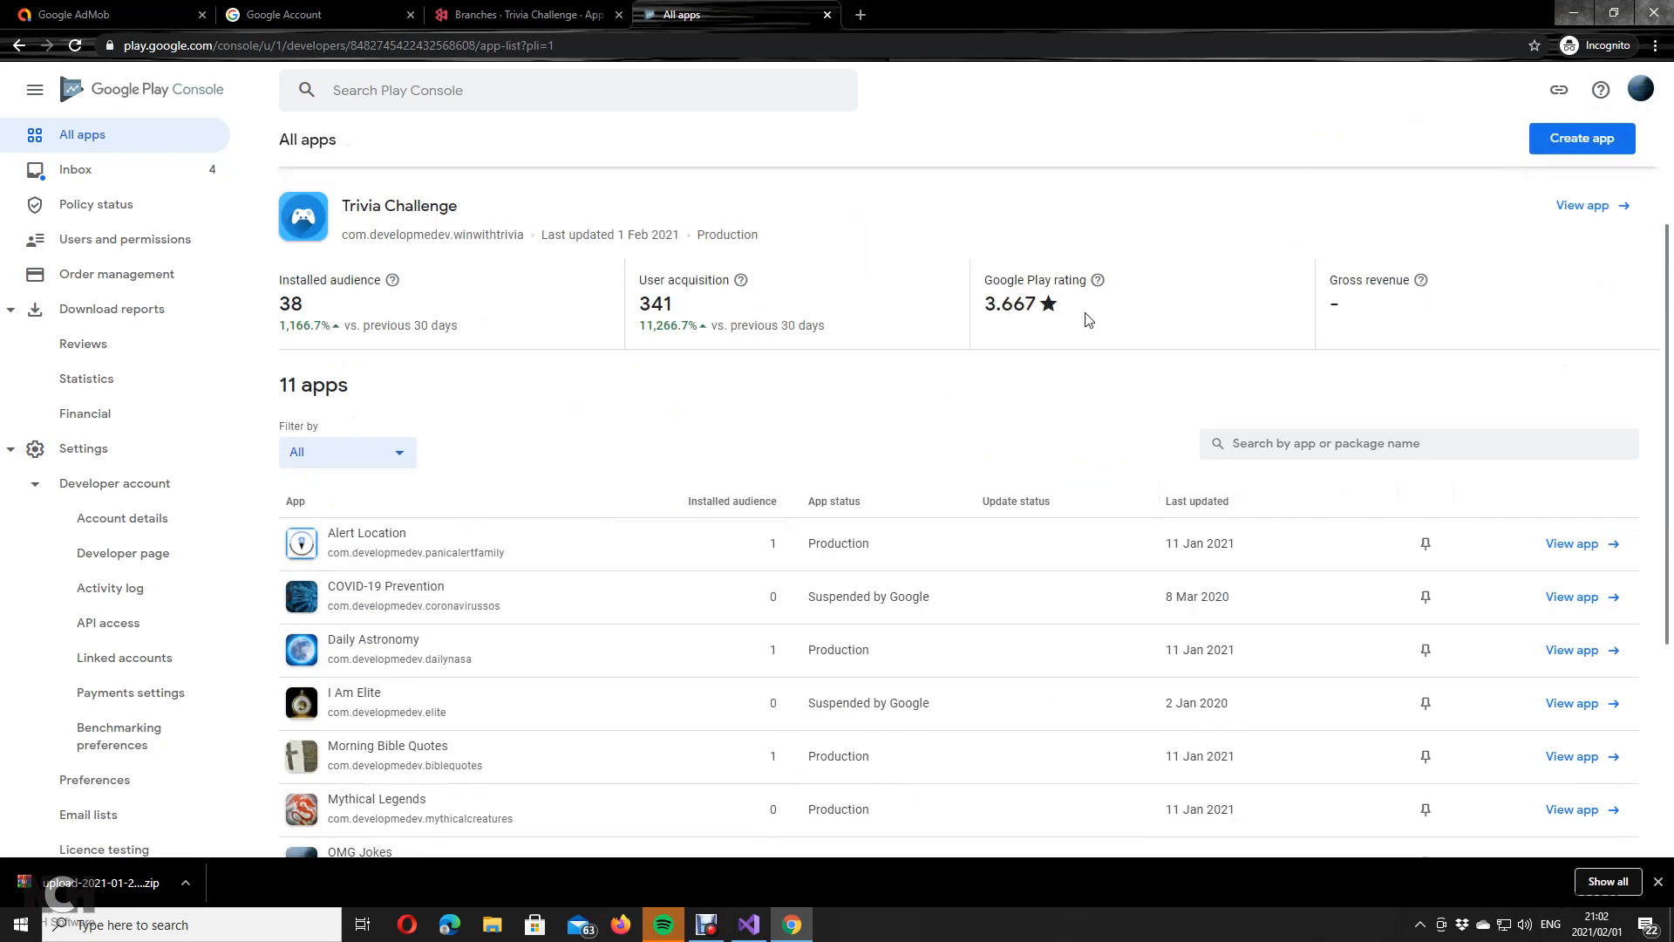
scroll(637, 490, down, 4)
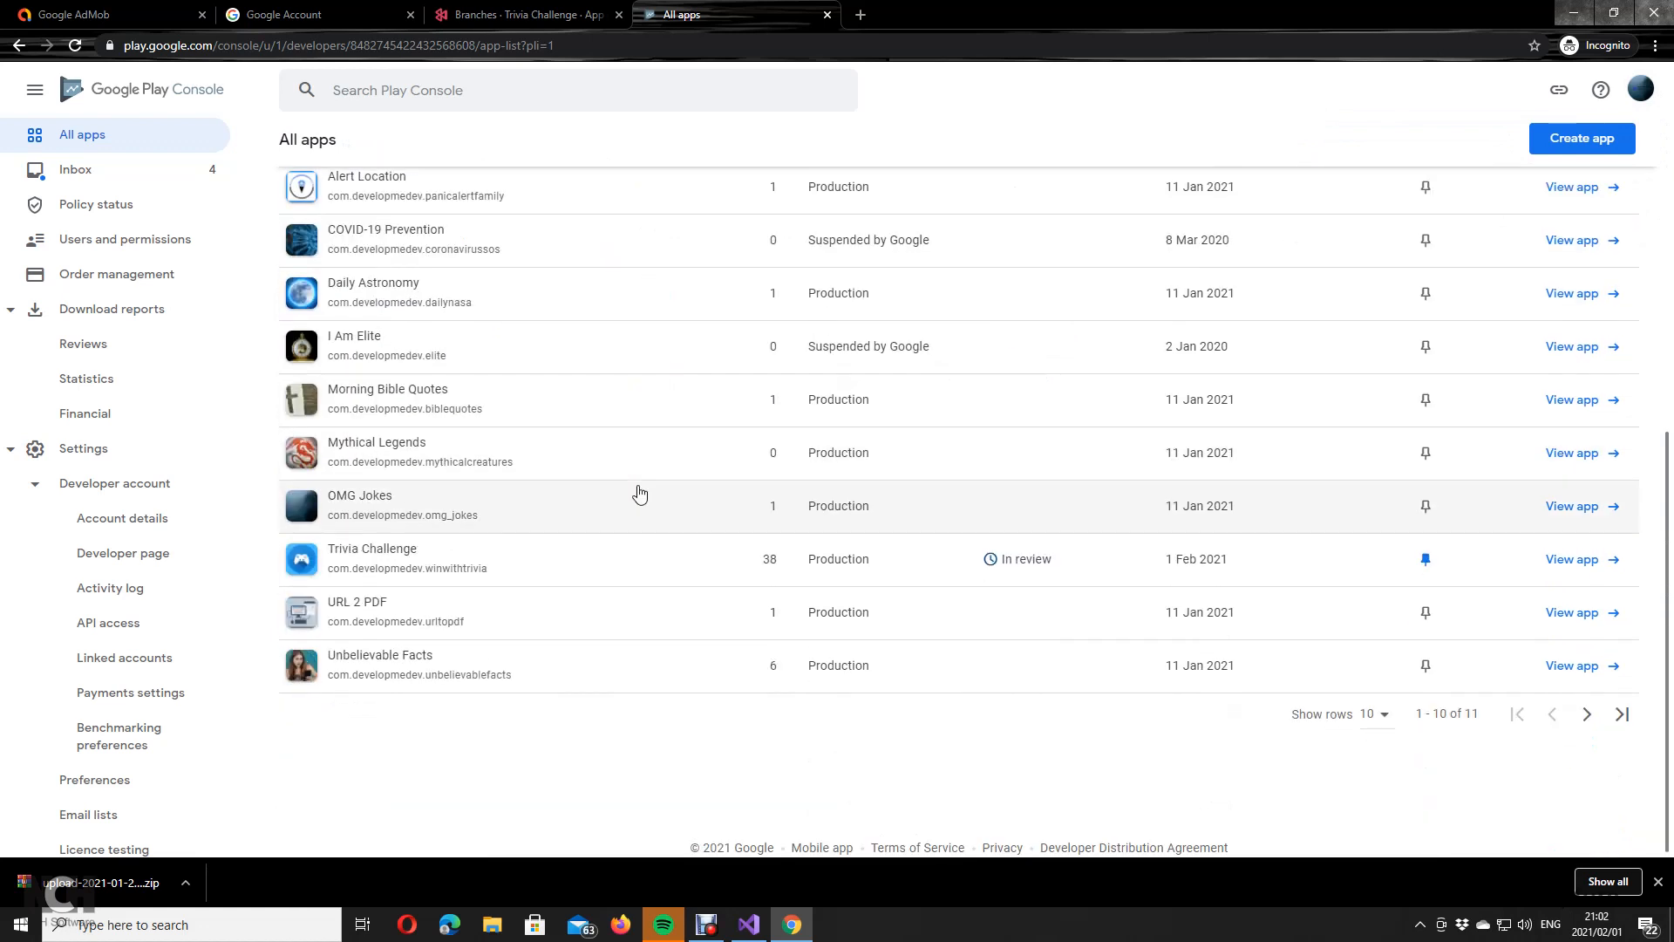
scroll(639, 491, up, 4)
scroll(523, 497, up, 2)
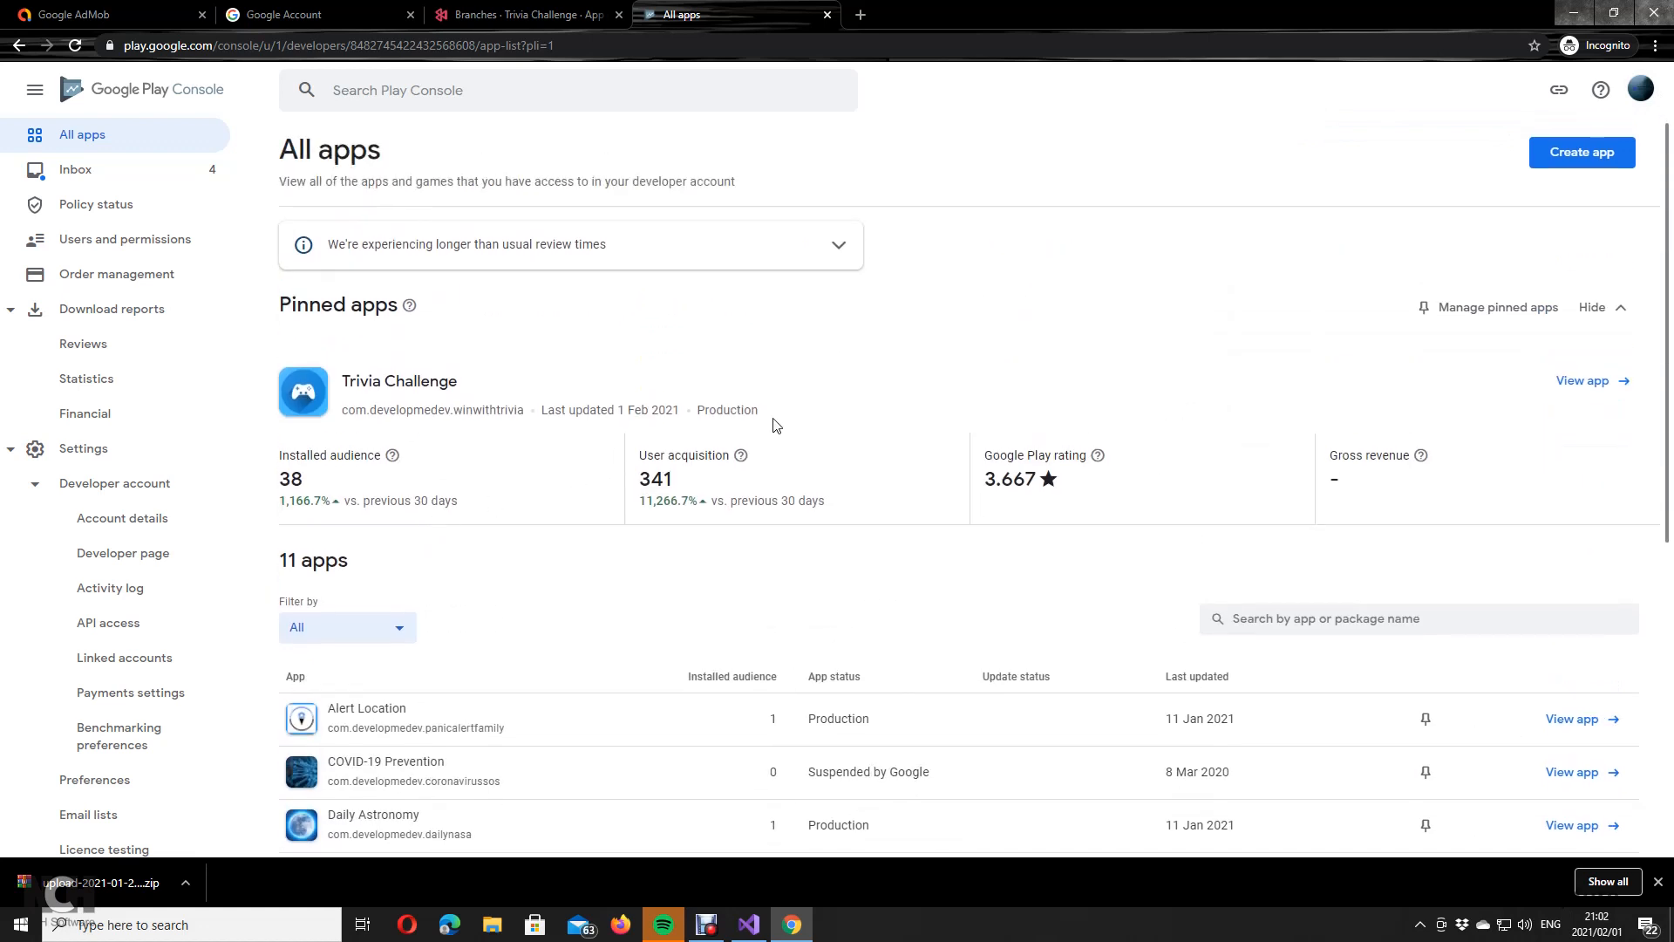
scroll(142, 485, down, 2)
scroll(142, 485, up, 2)
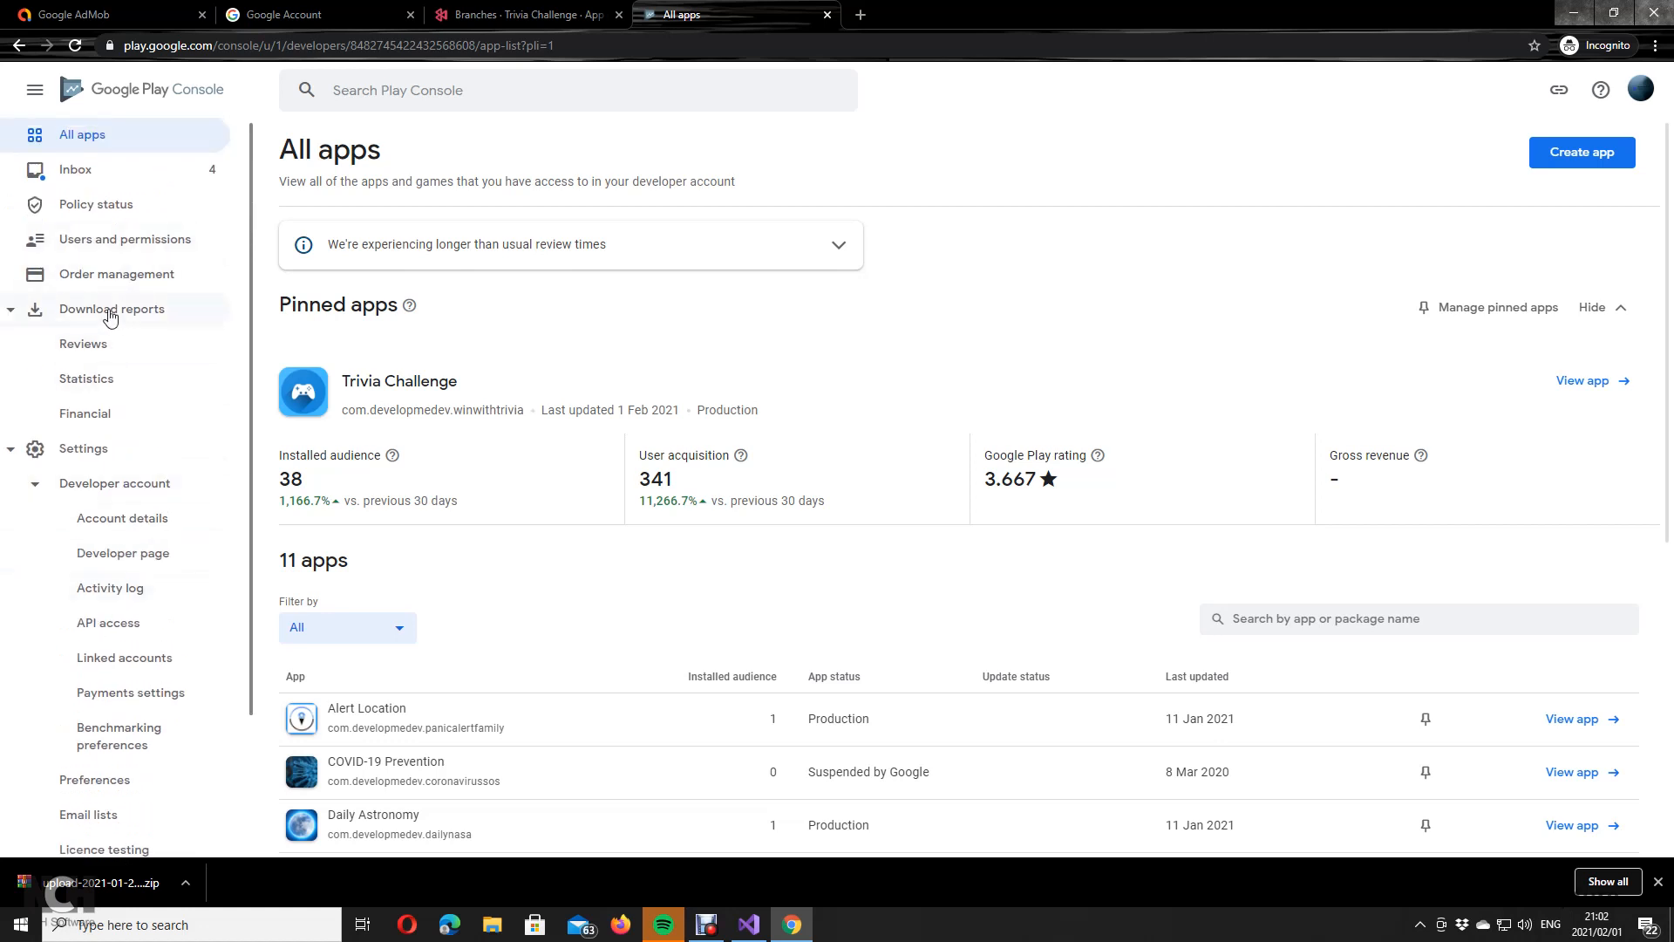
click(109, 311)
Step: Check that Trivia Challenge's 4.39 production release is in review, then return to All apps
click(430, 392)
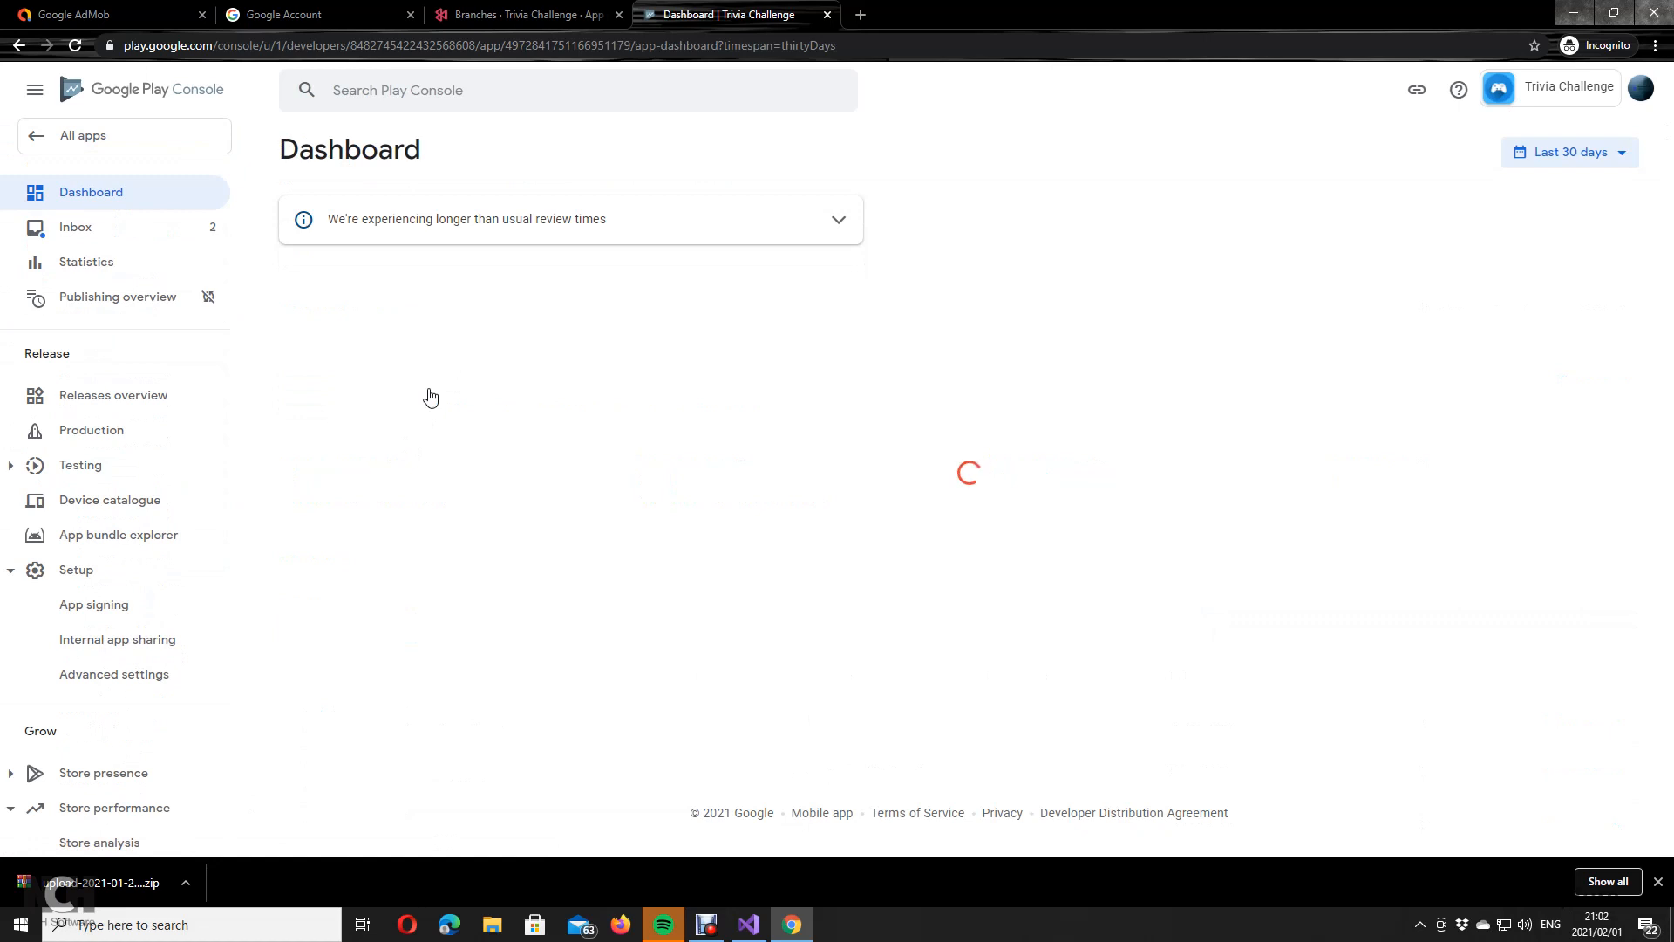
click(96, 440)
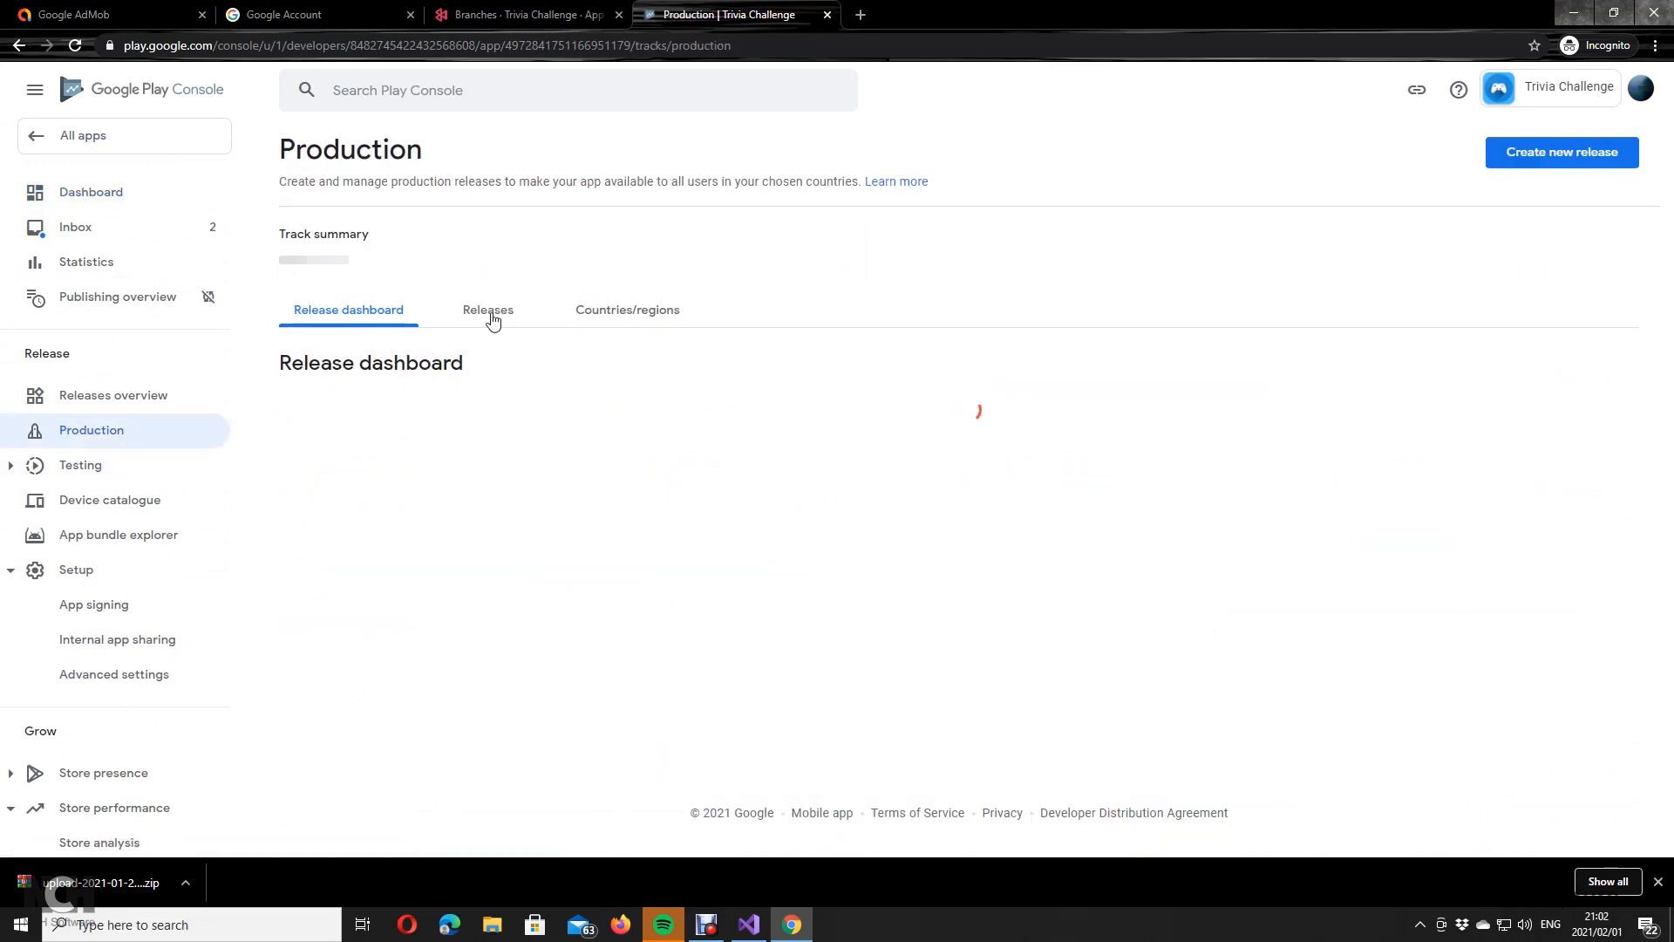
click(488, 320)
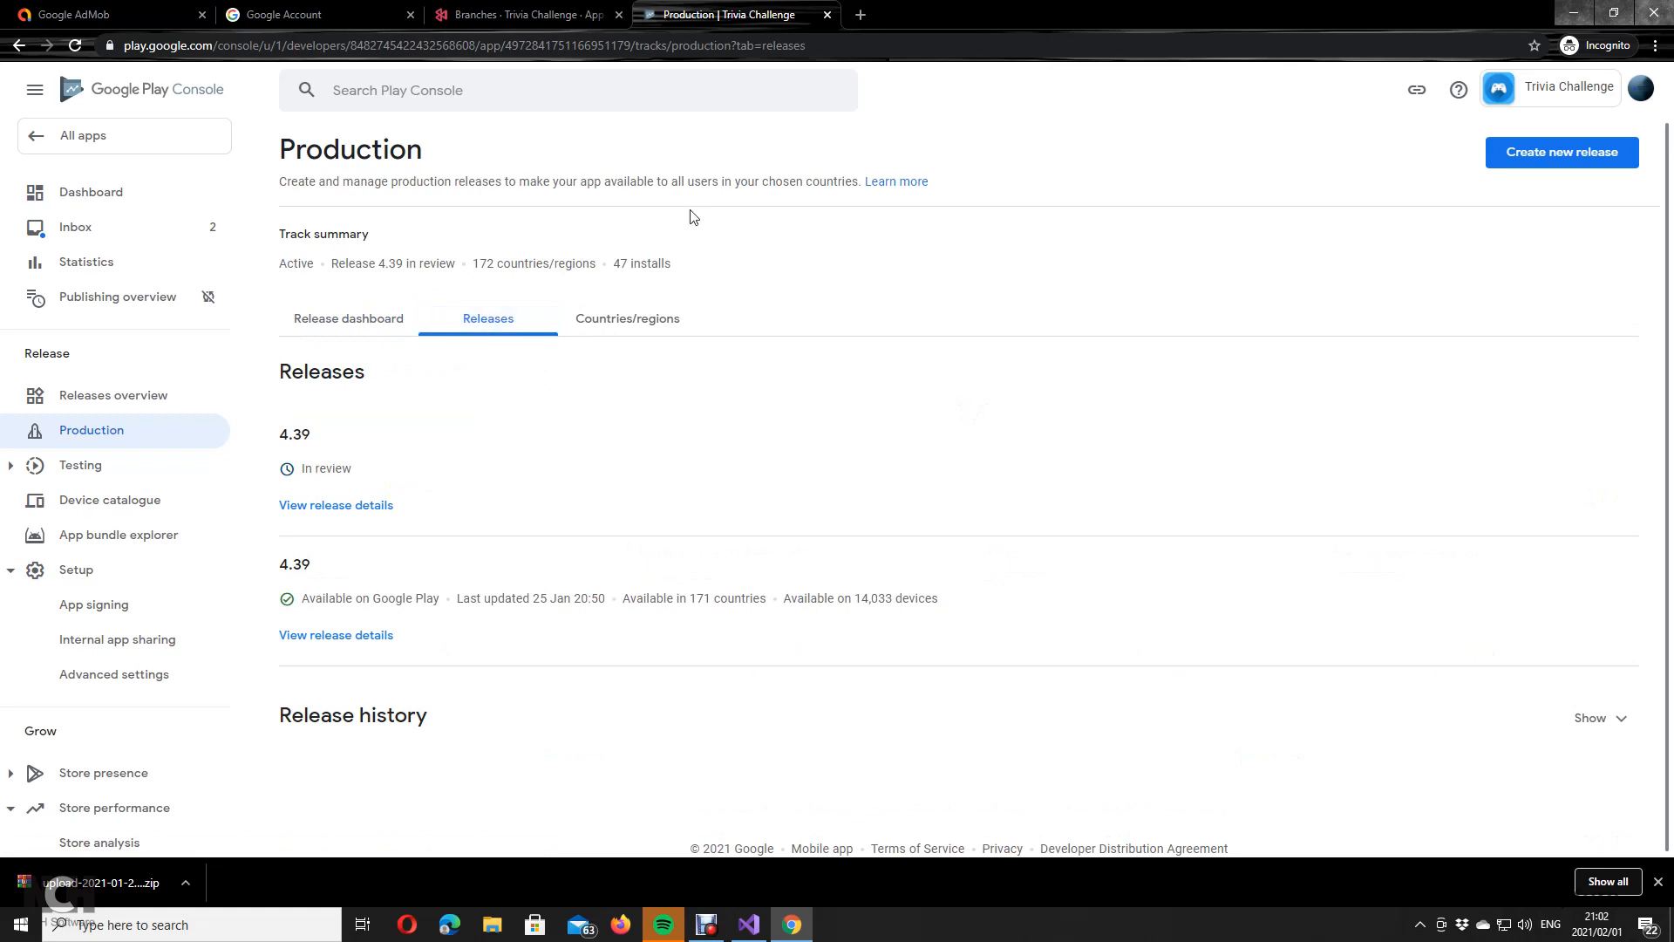
click(91, 138)
Step: Scroll the apps list and switch back to Visual Studio 2019
scroll(872, 470, down, 5)
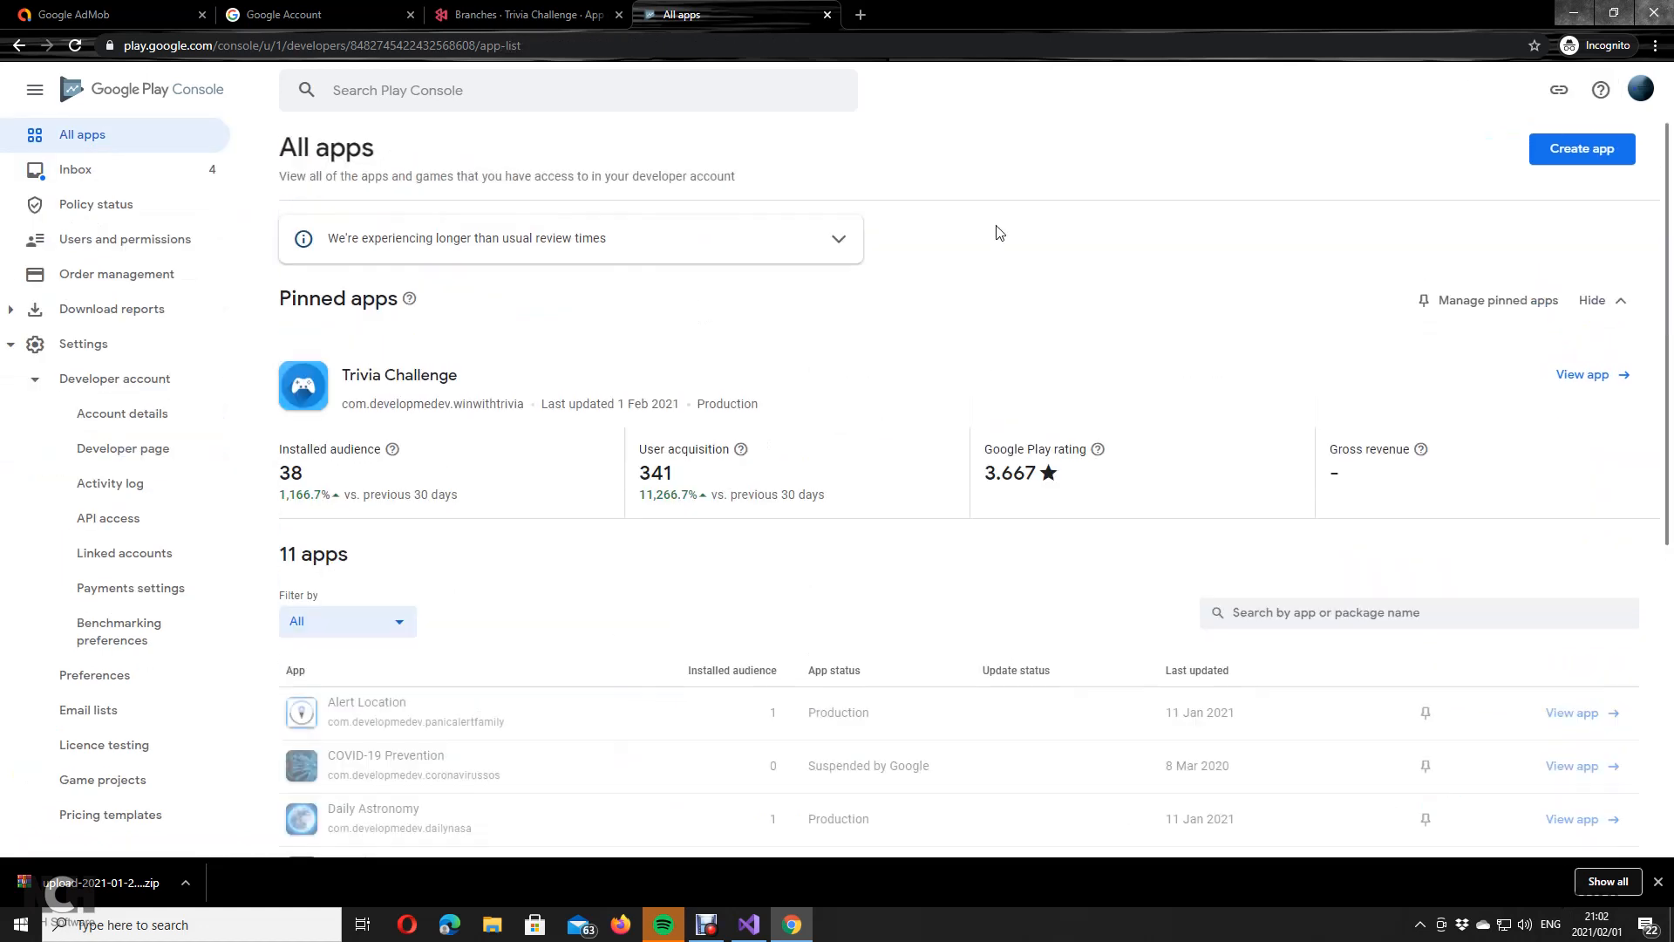
scroll(1032, 367, down, 5)
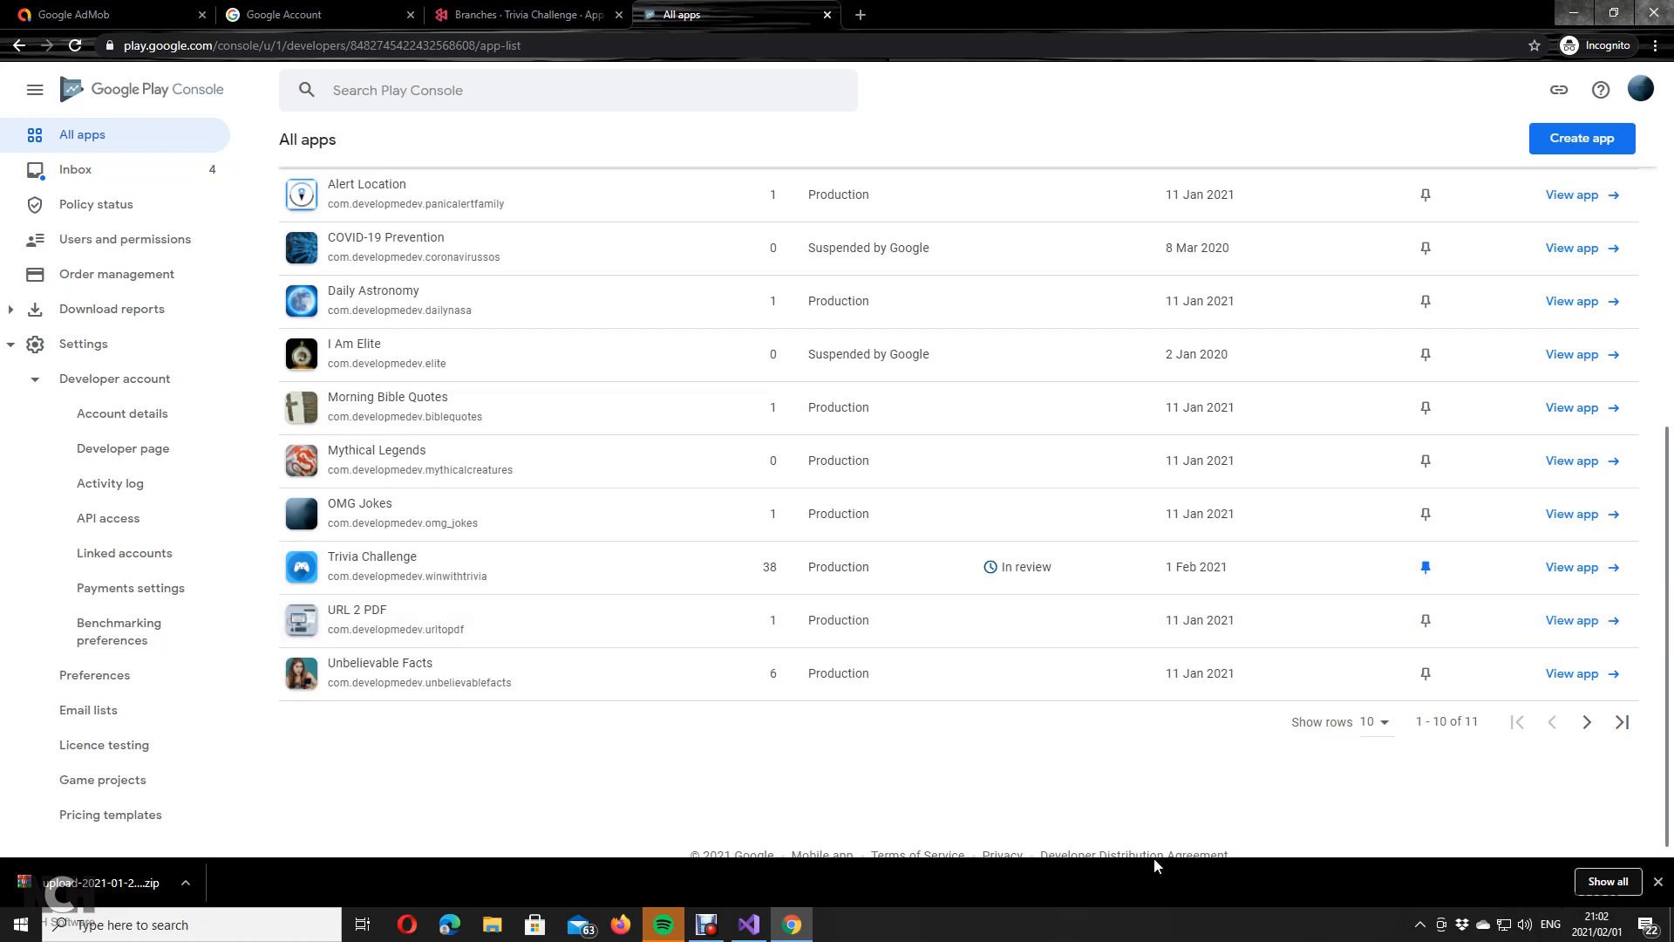
click(749, 924)
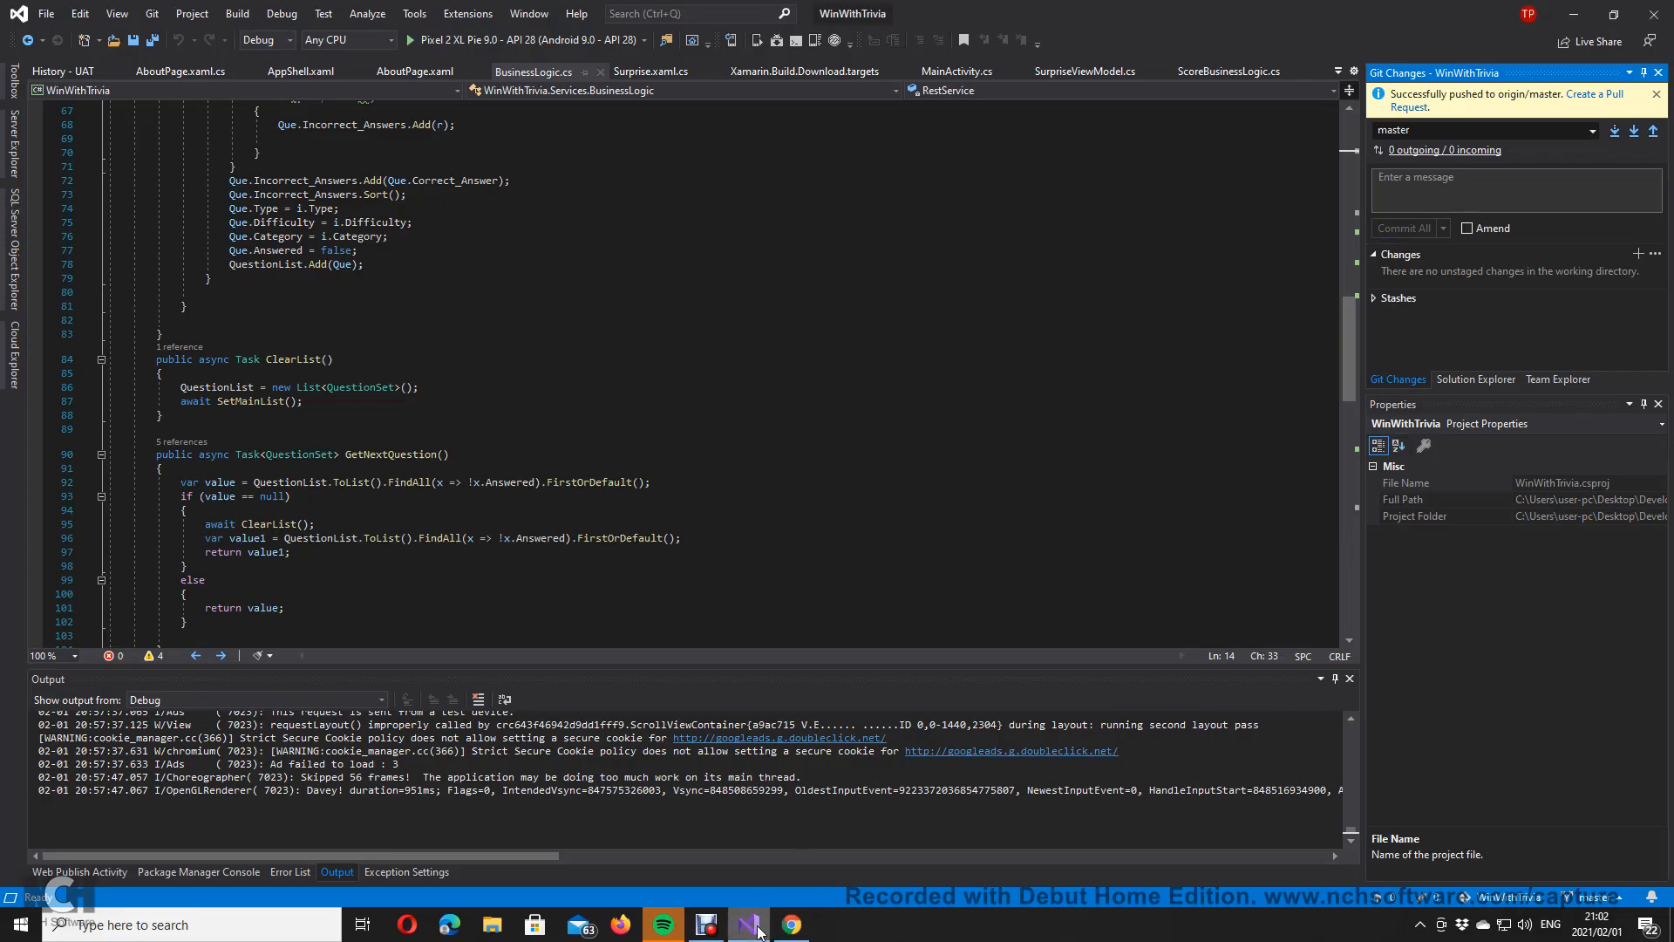
Step: Close Spotify from the taskbar and bring the Debut screen recorder window forward
mouse_move(806, 920)
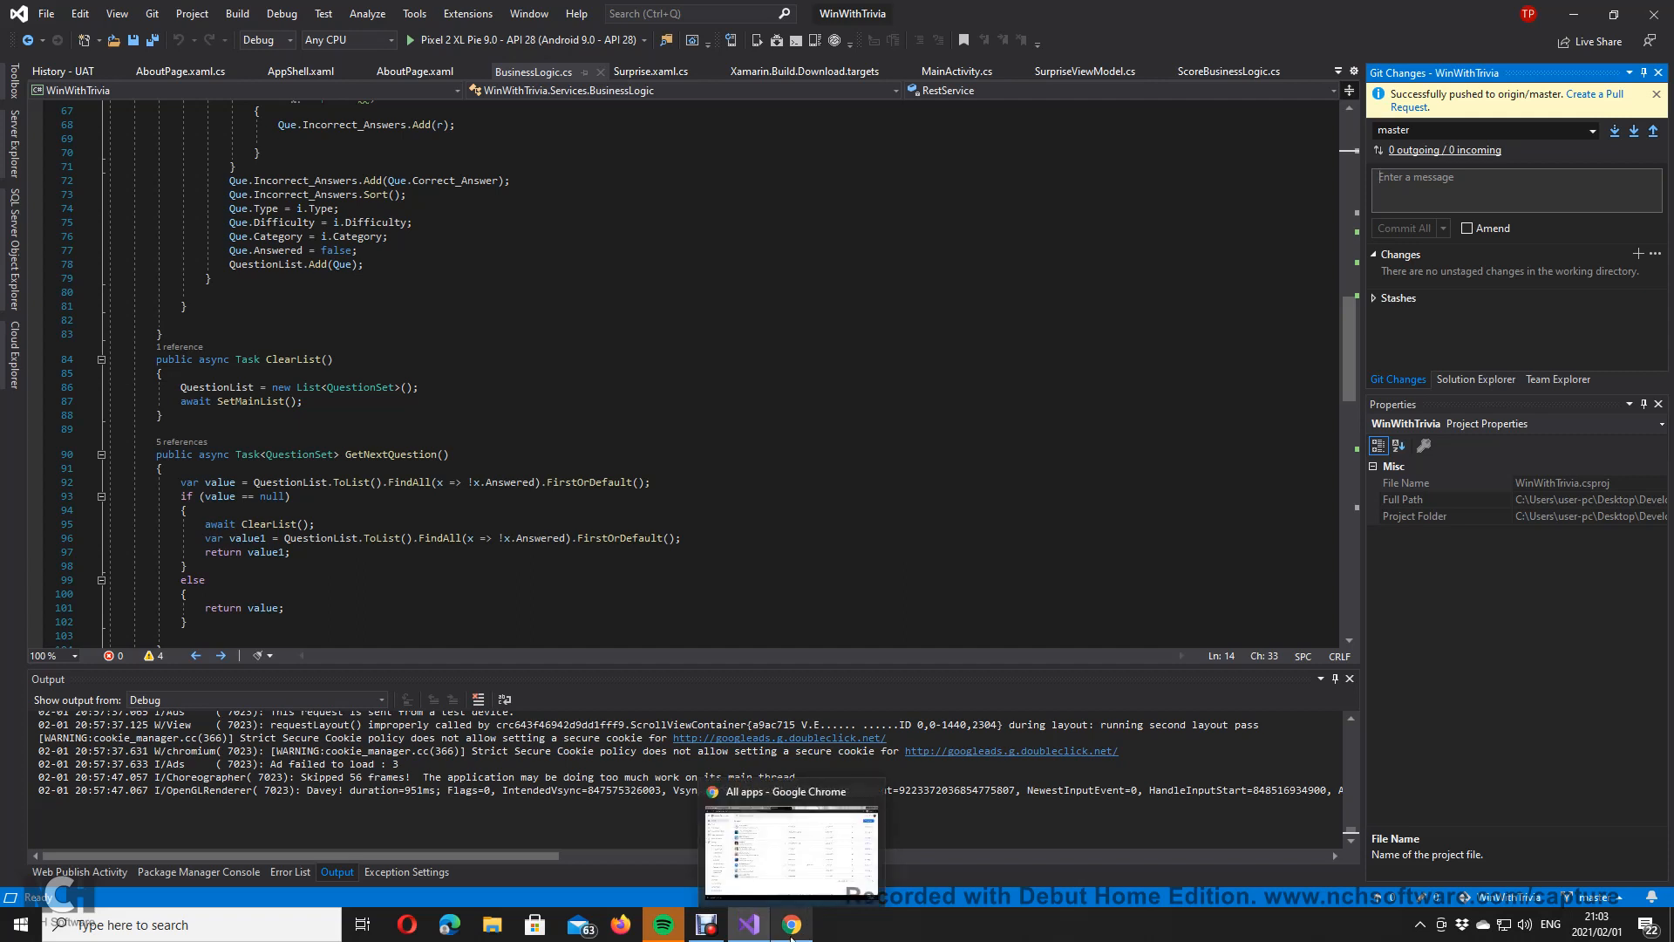
mouse_move(668, 937)
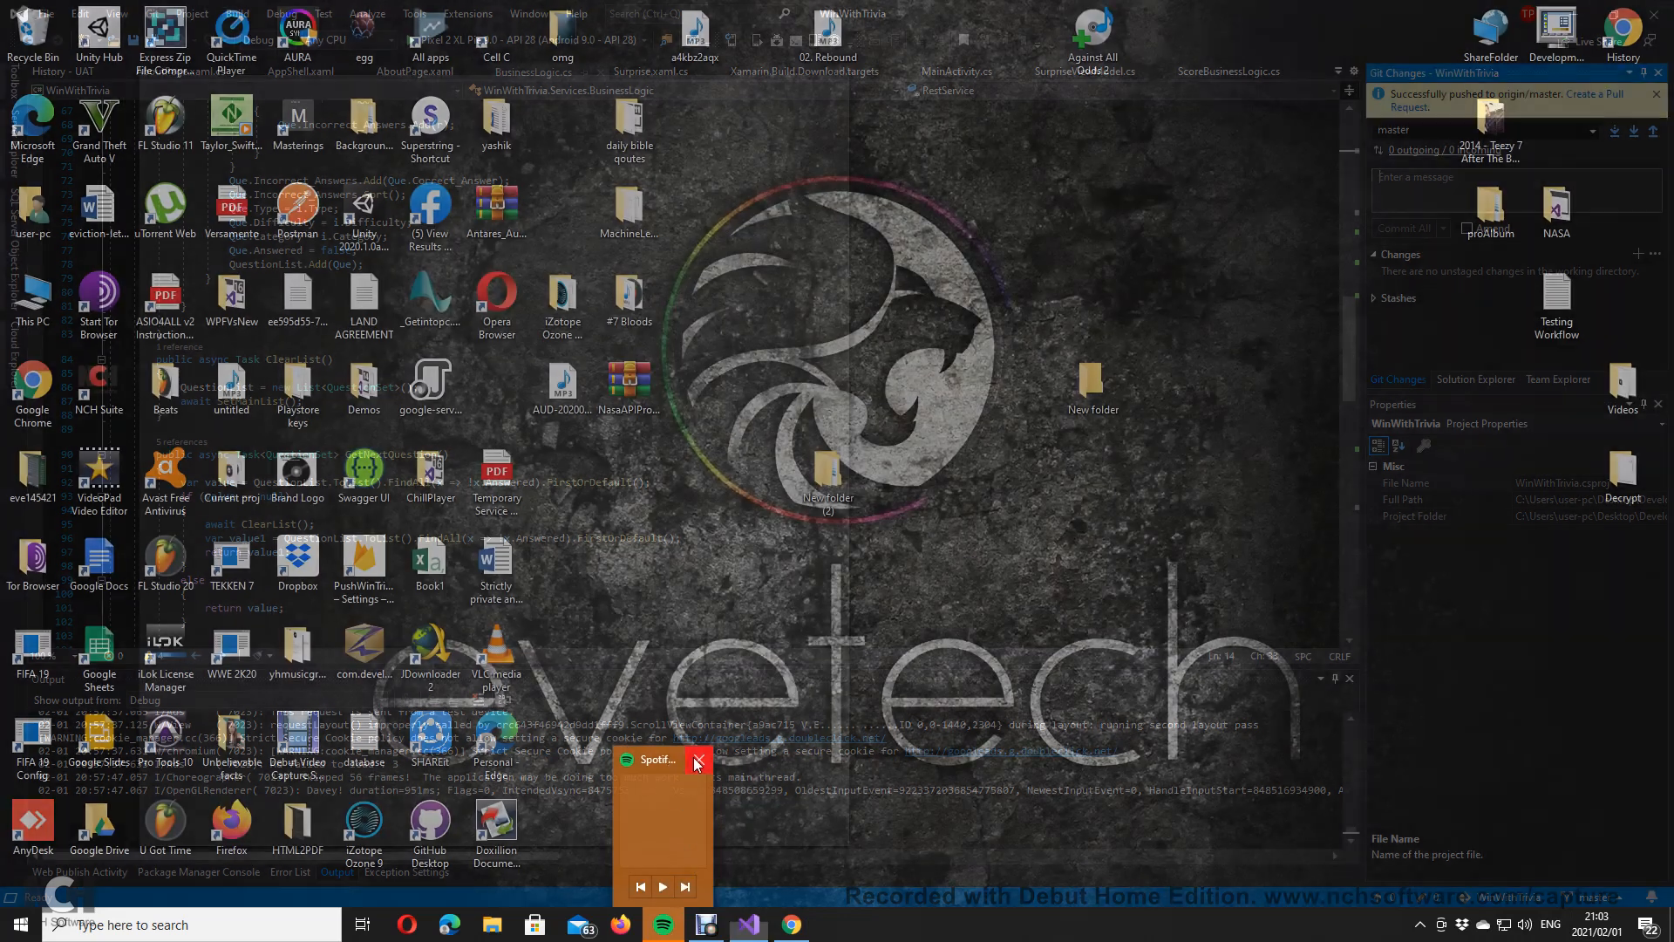
click(693, 757)
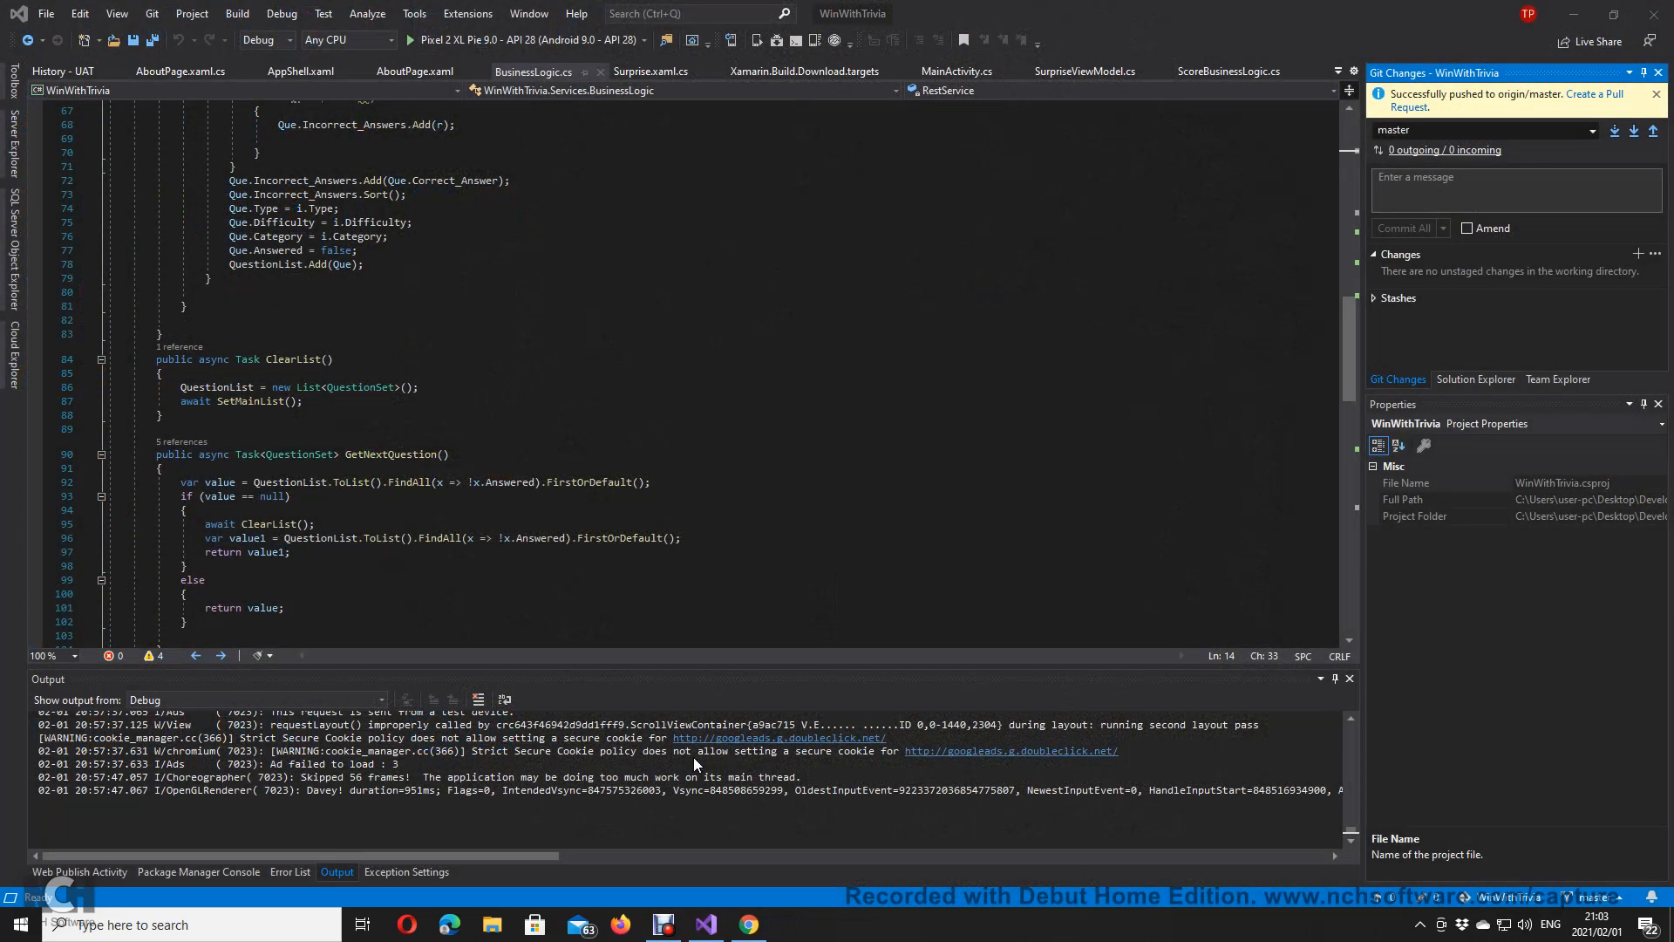
mouse_move(719, 934)
click(717, 864)
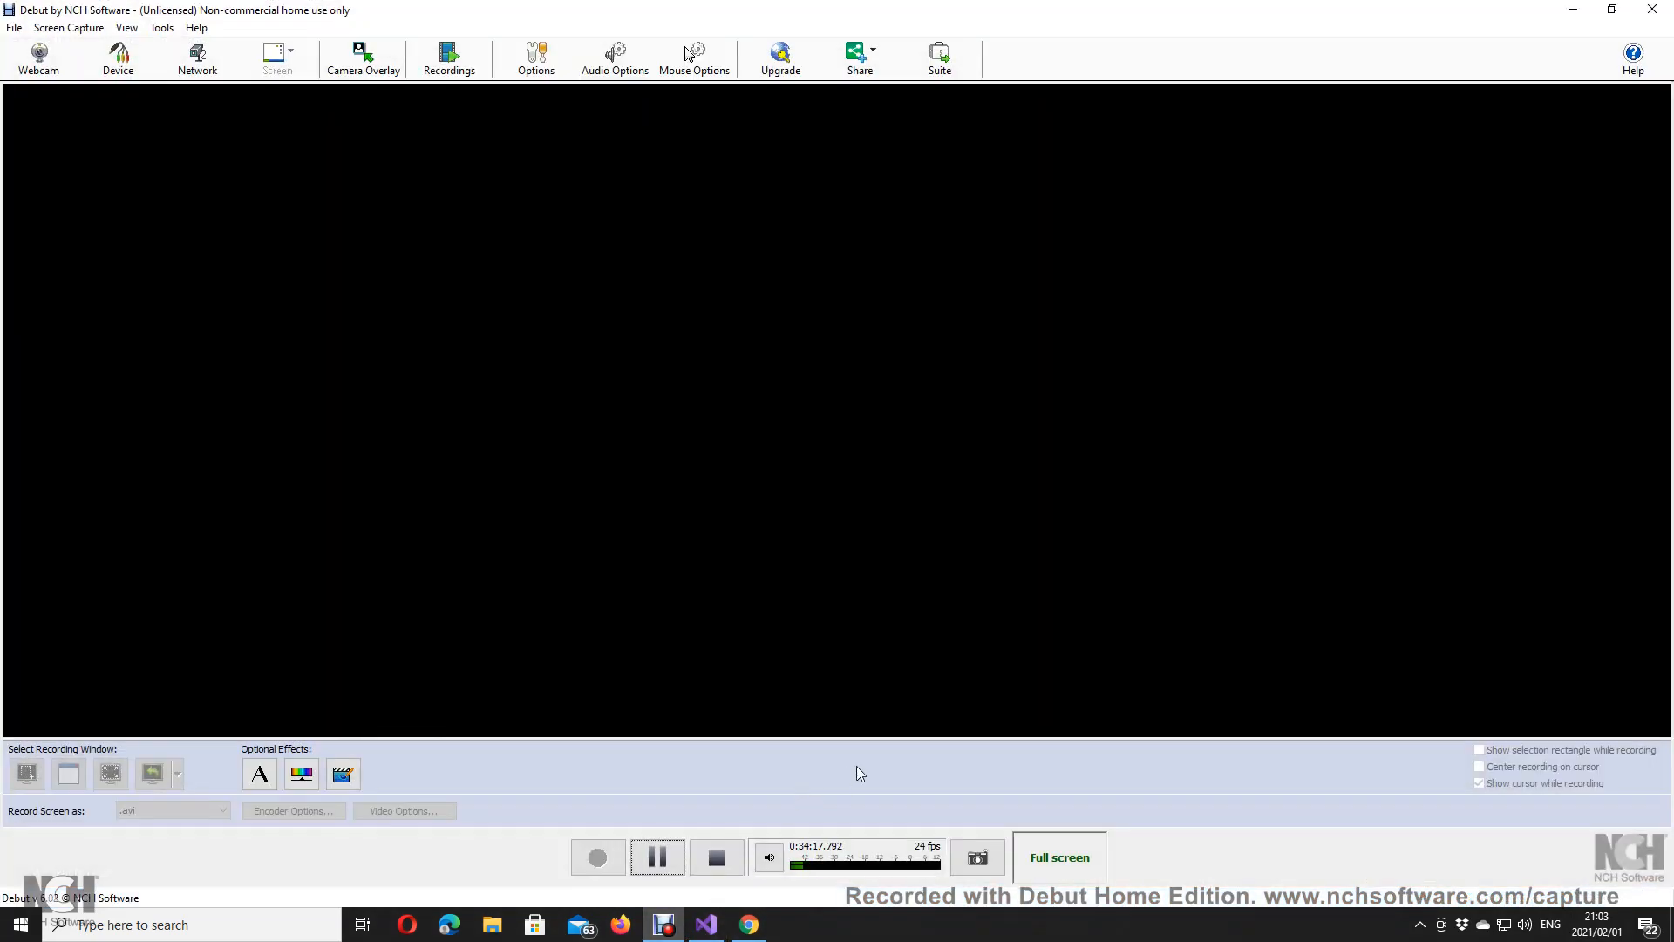